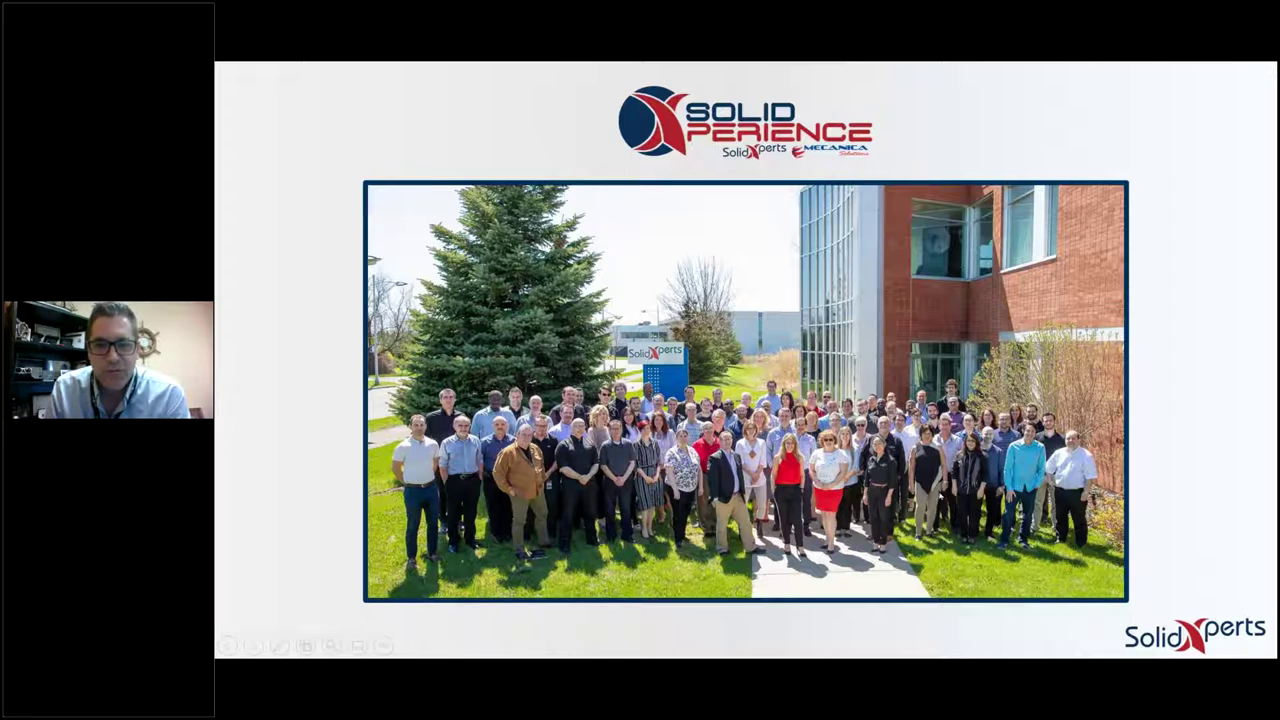
Advance the slideshow from the team photo slide to the SolidXperience title slide
key(Right)
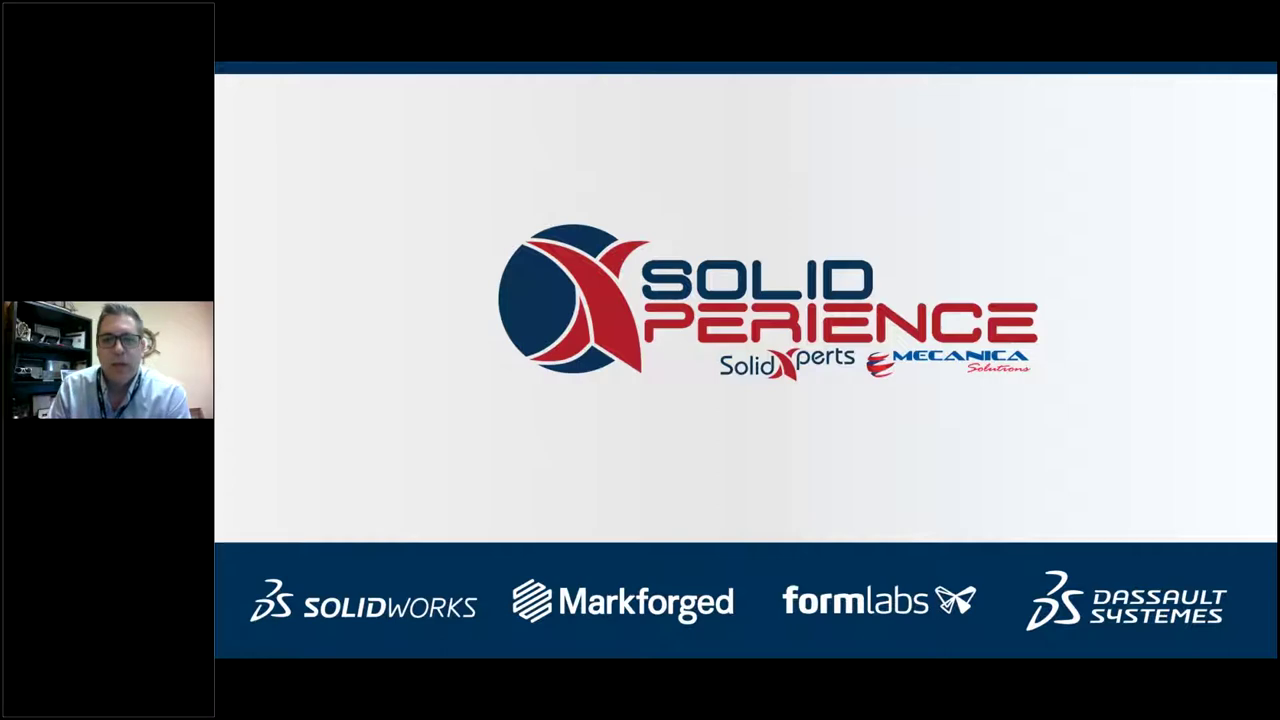
Advance past the Our Vision slide to the About Us slide
click(731, 440)
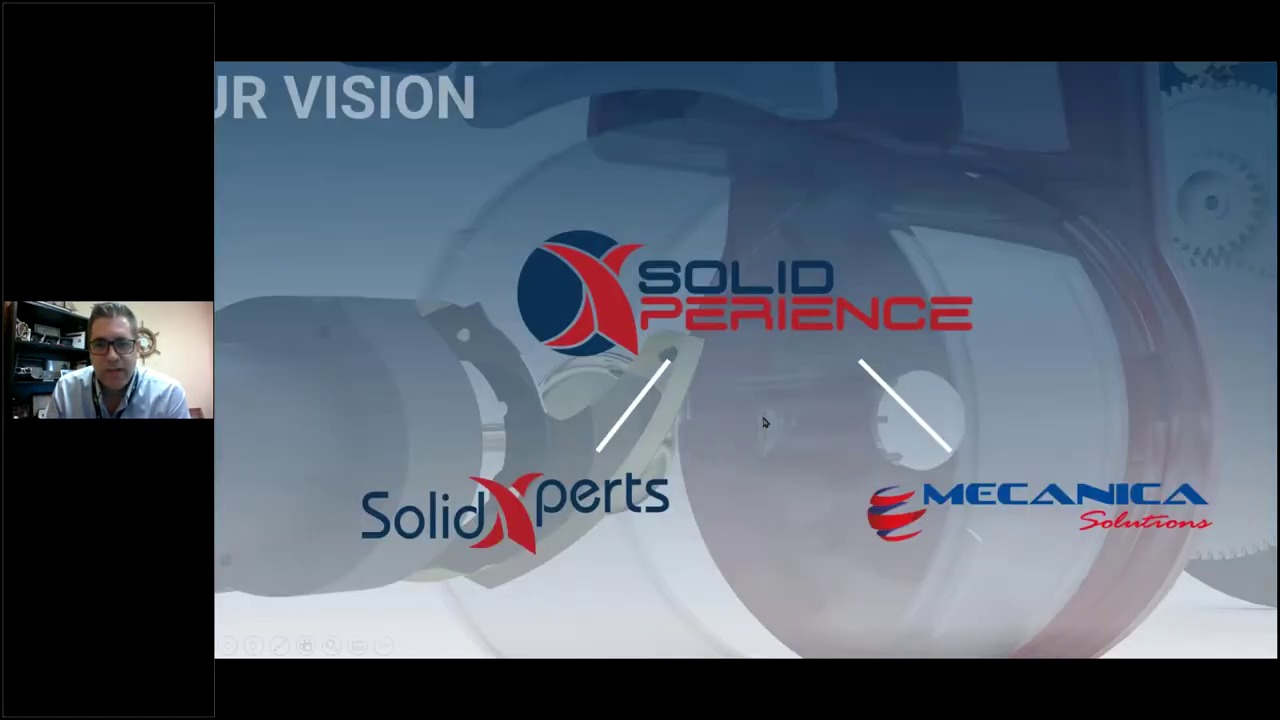
click(763, 423)
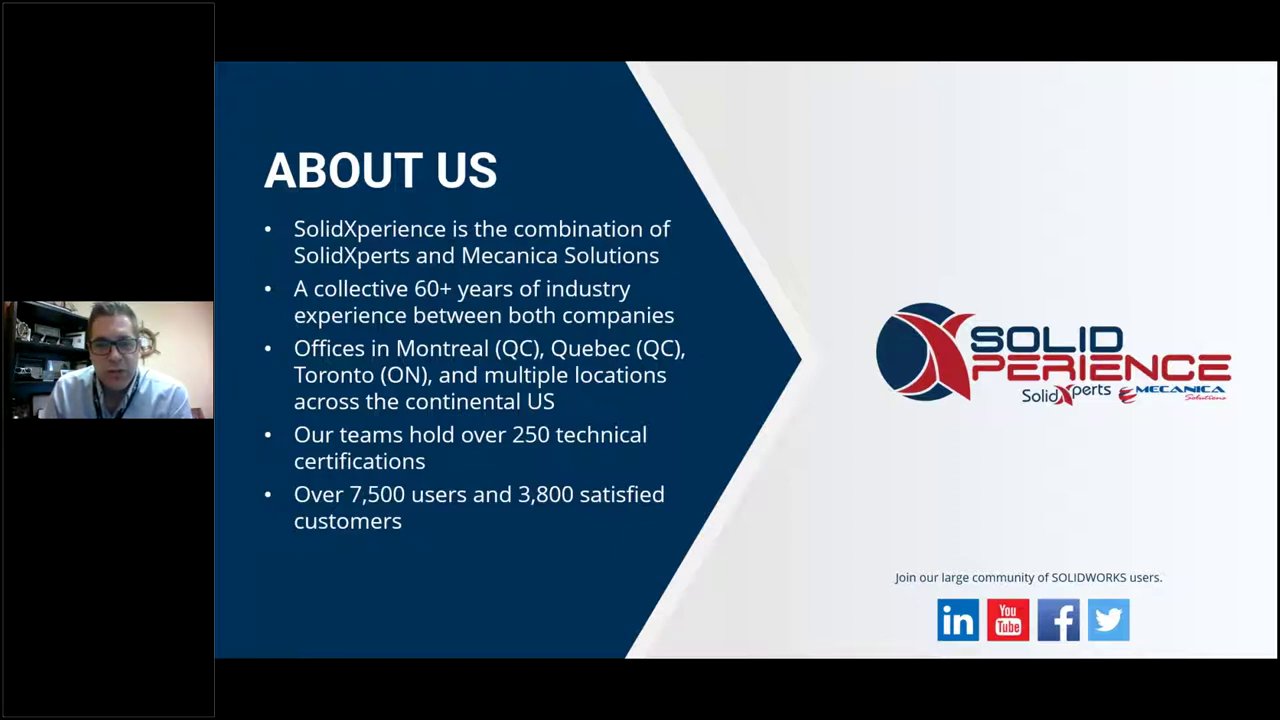
Show the From Design to Manufacturing timeline with Data Management, then the SolidXperts slide
click(958, 444)
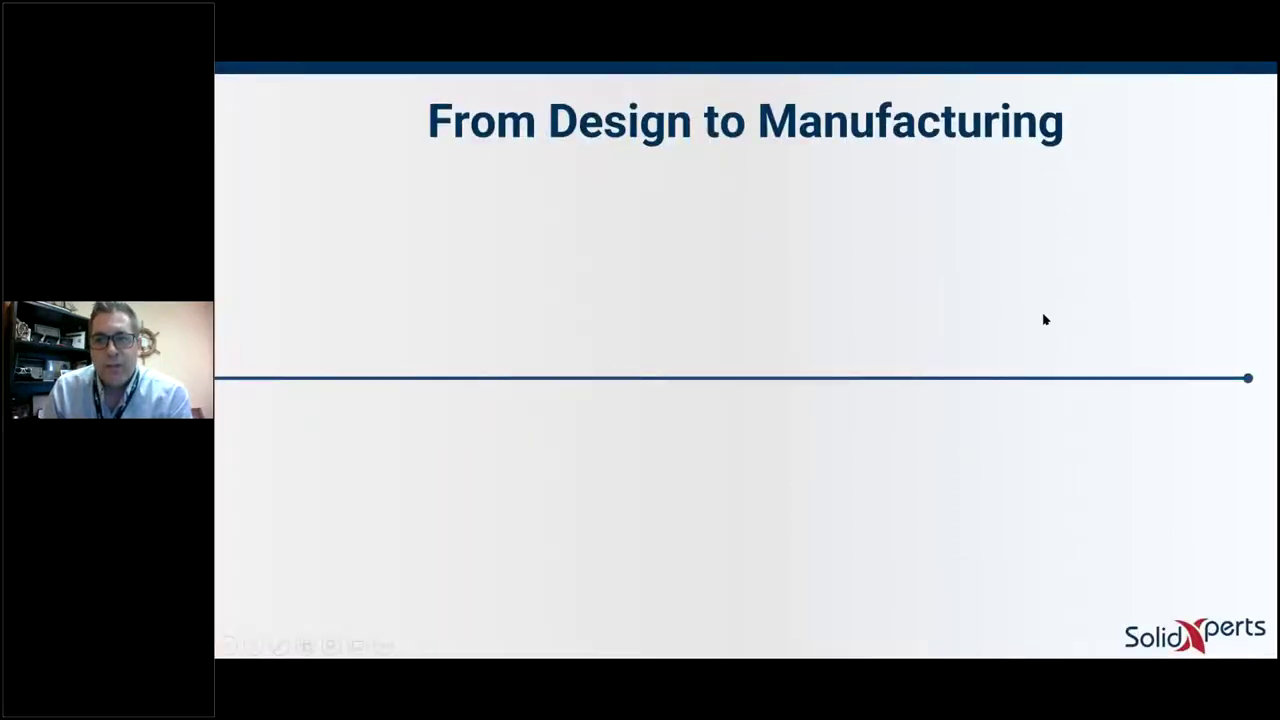
click(872, 258)
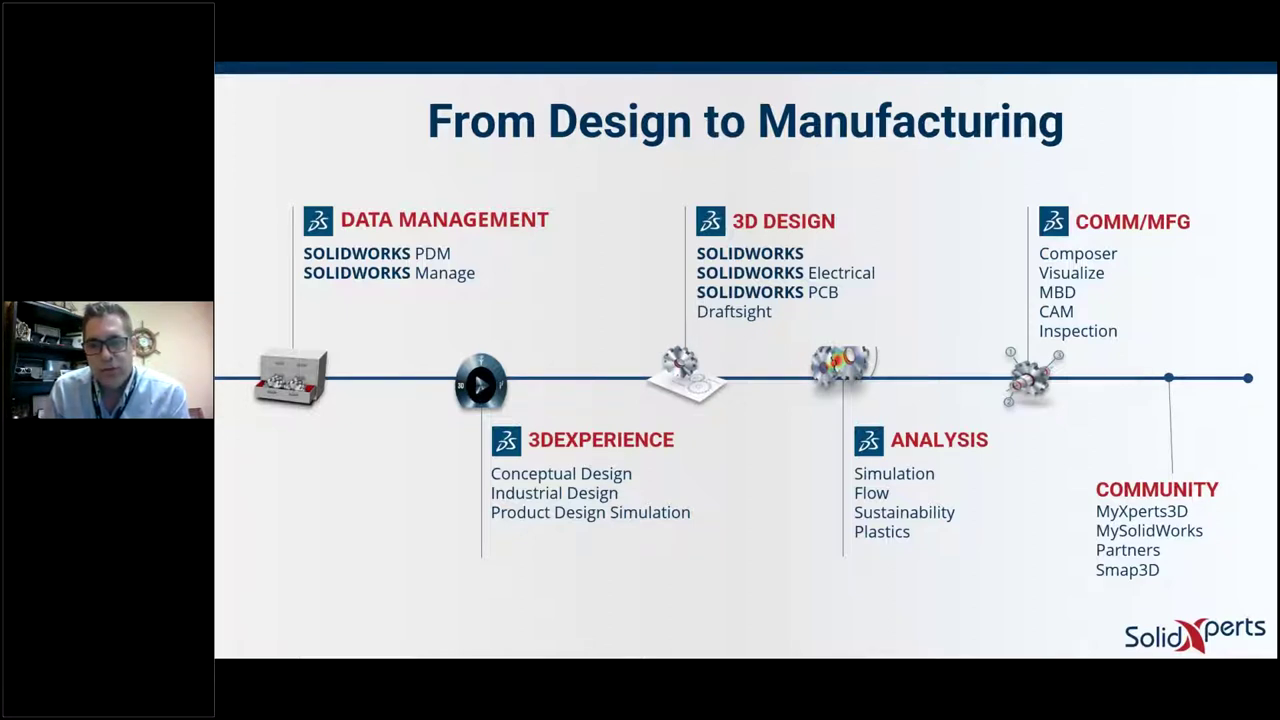
click(1098, 384)
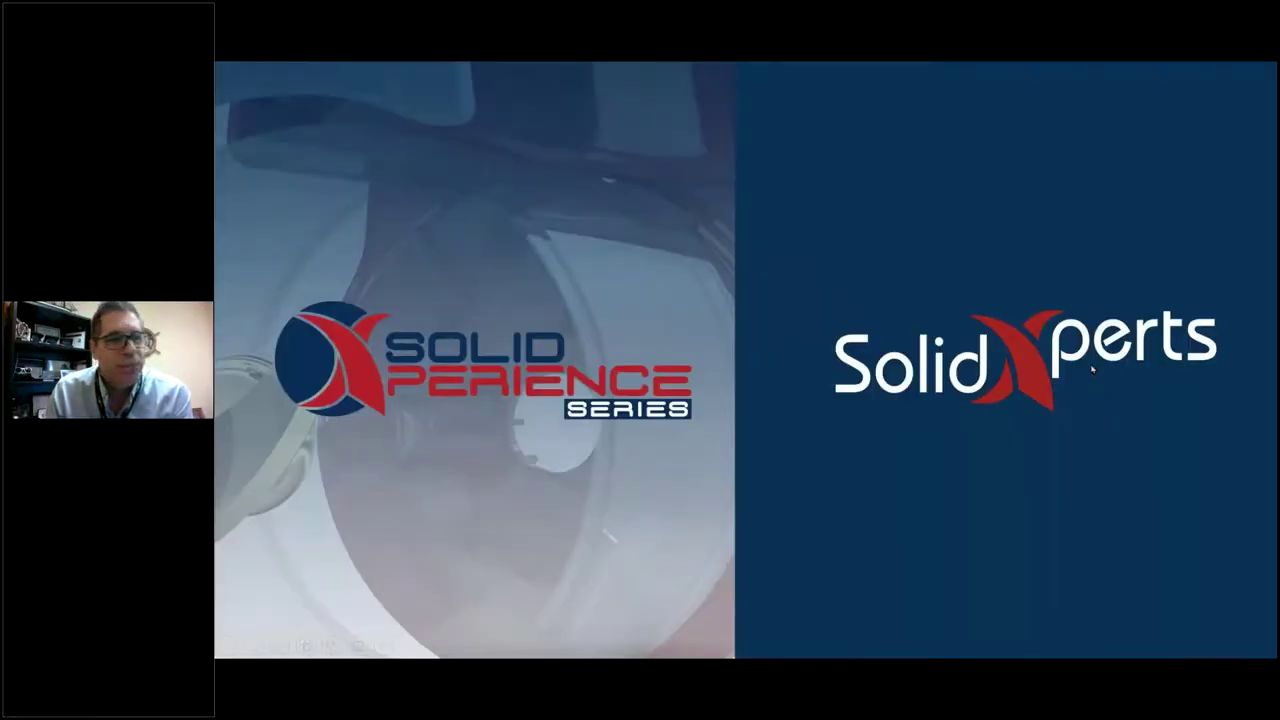
Show the 500 Solution Partners slide, then minimize PowerPoint and dismiss the meeting reminder
click(1093, 370)
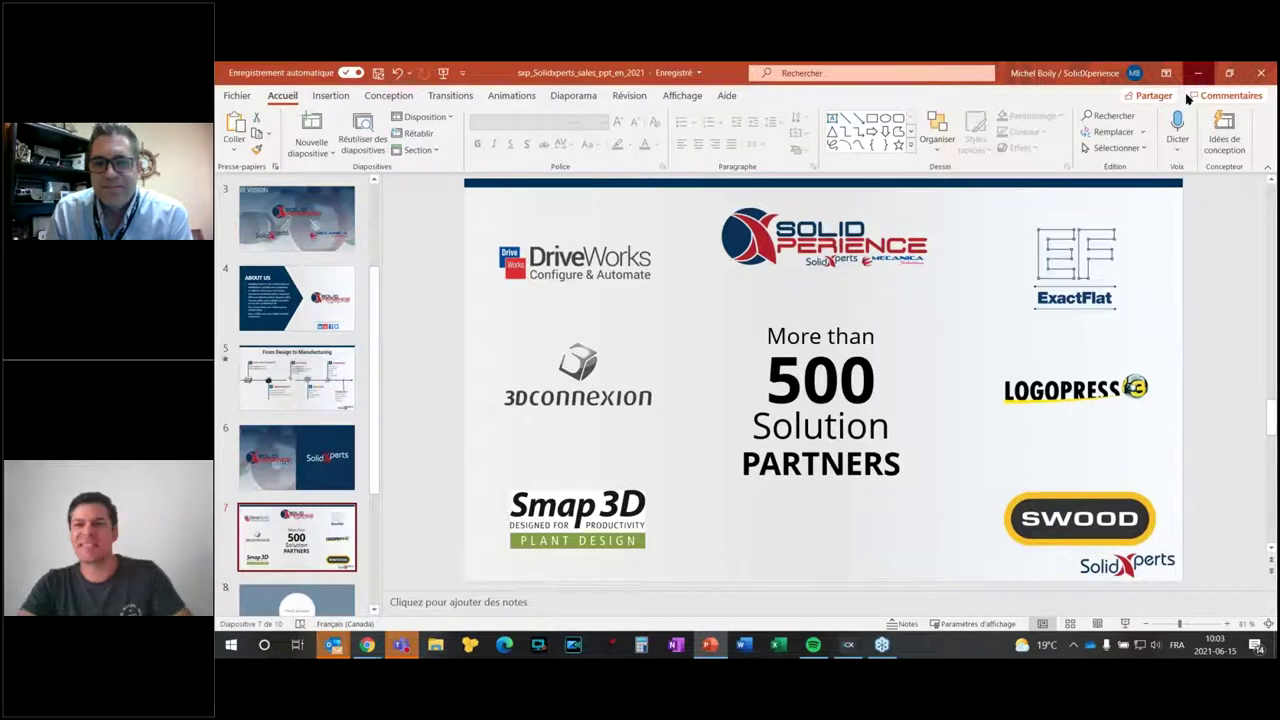
click(1198, 74)
click(520, 73)
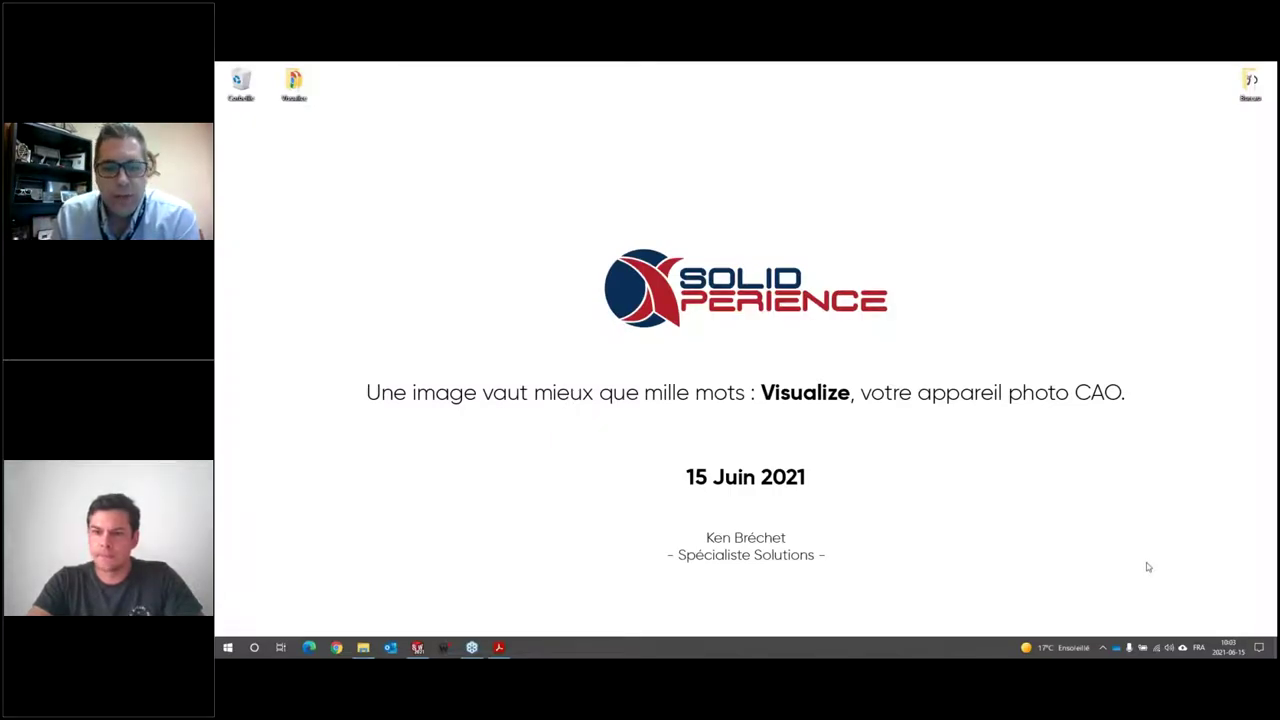
Bring back Visualize_francais.pdf in Acrobat Reader and present it full screen
key(alt+Tab)
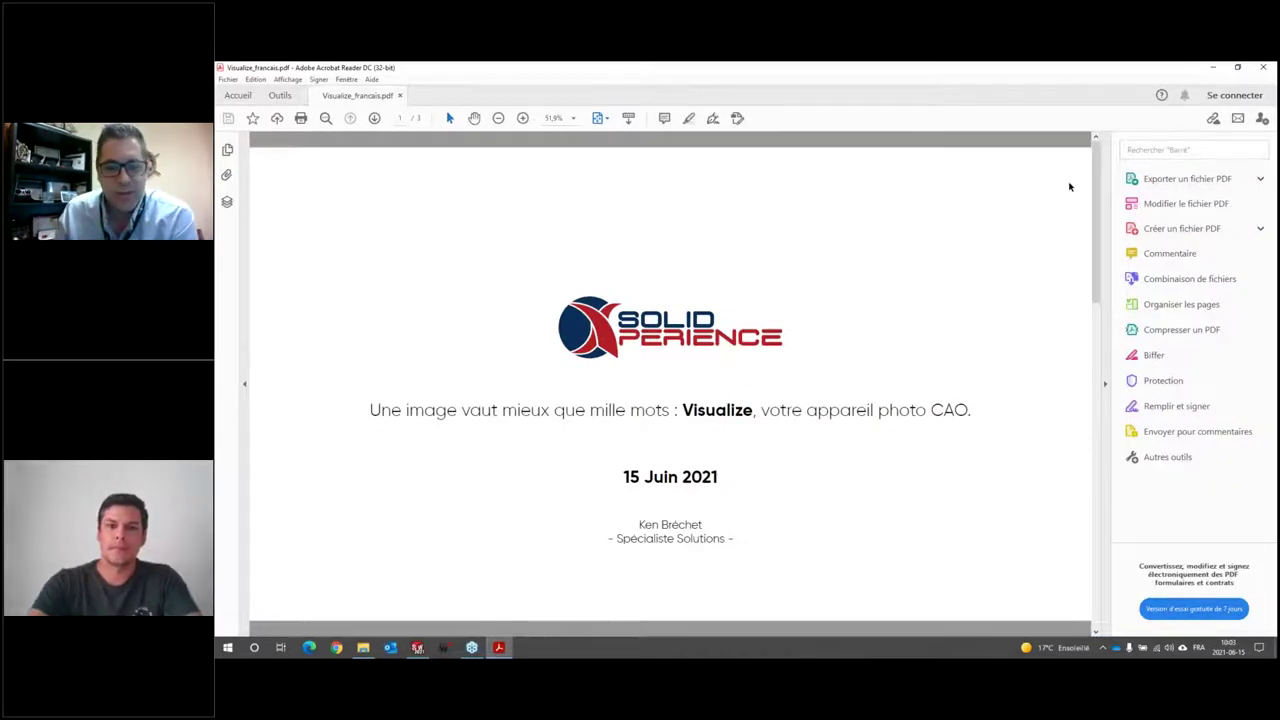
key(ctrl+l)
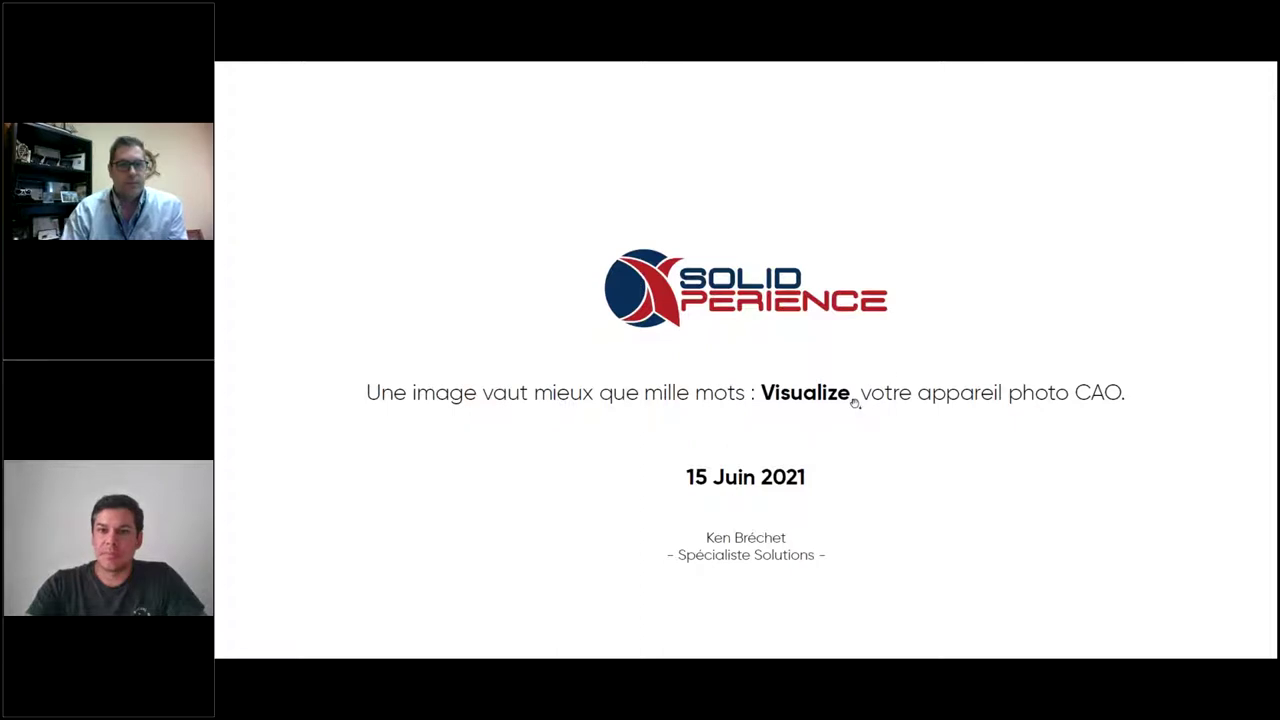
Advance the full-screen PDF past the Introduction page to the Sommaire page
key(Right)
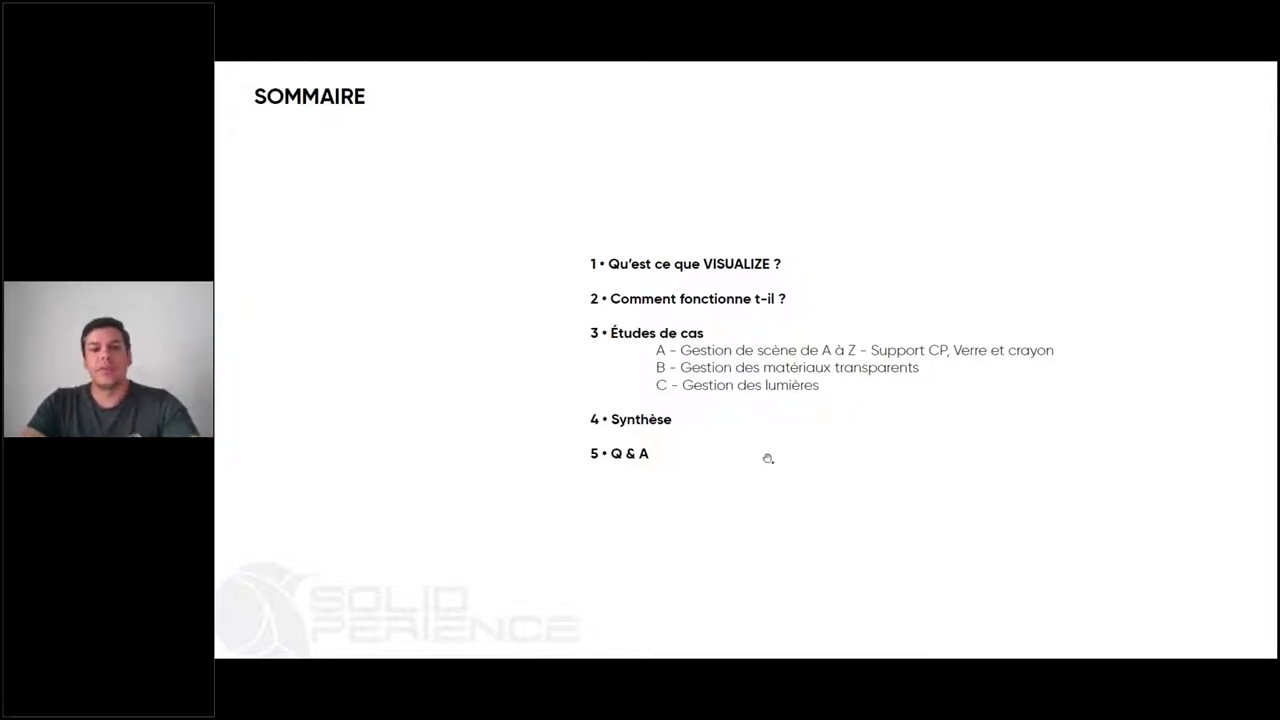
Close the PDF, launch Visualize 2021 via a 'vis' search, and open the SWVisualize web shortcut
key(Escape)
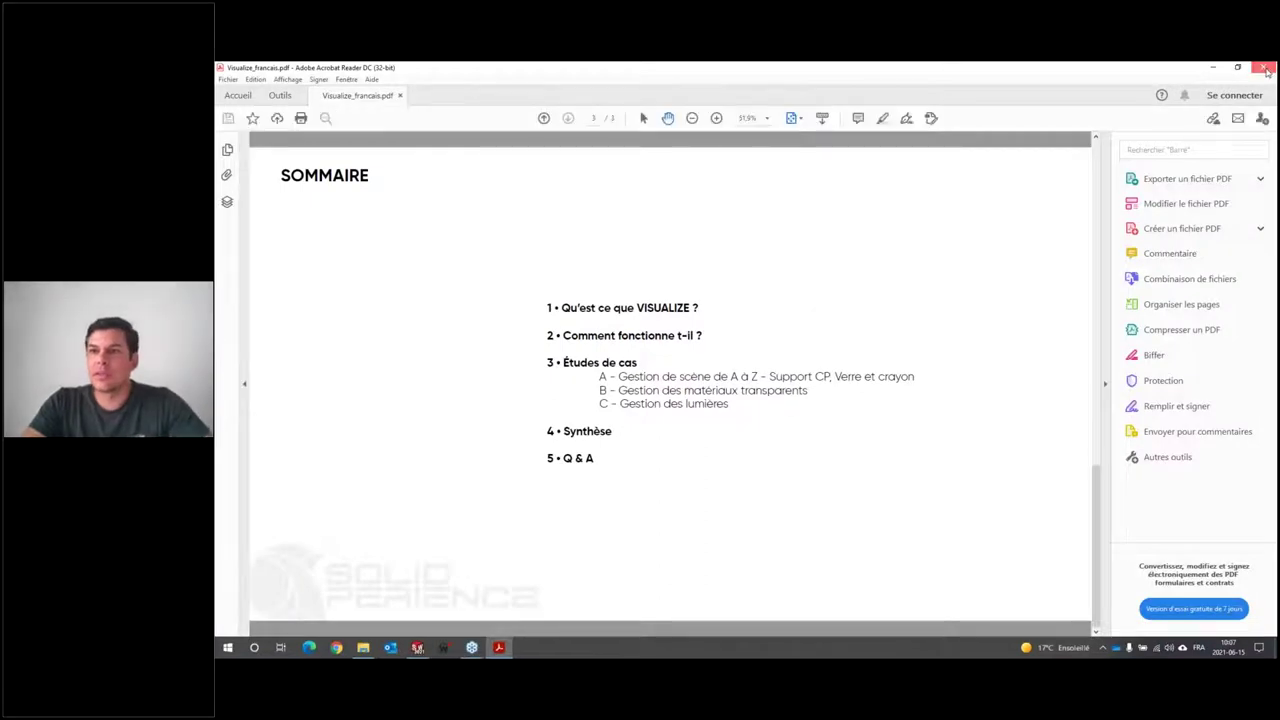
click(1268, 69)
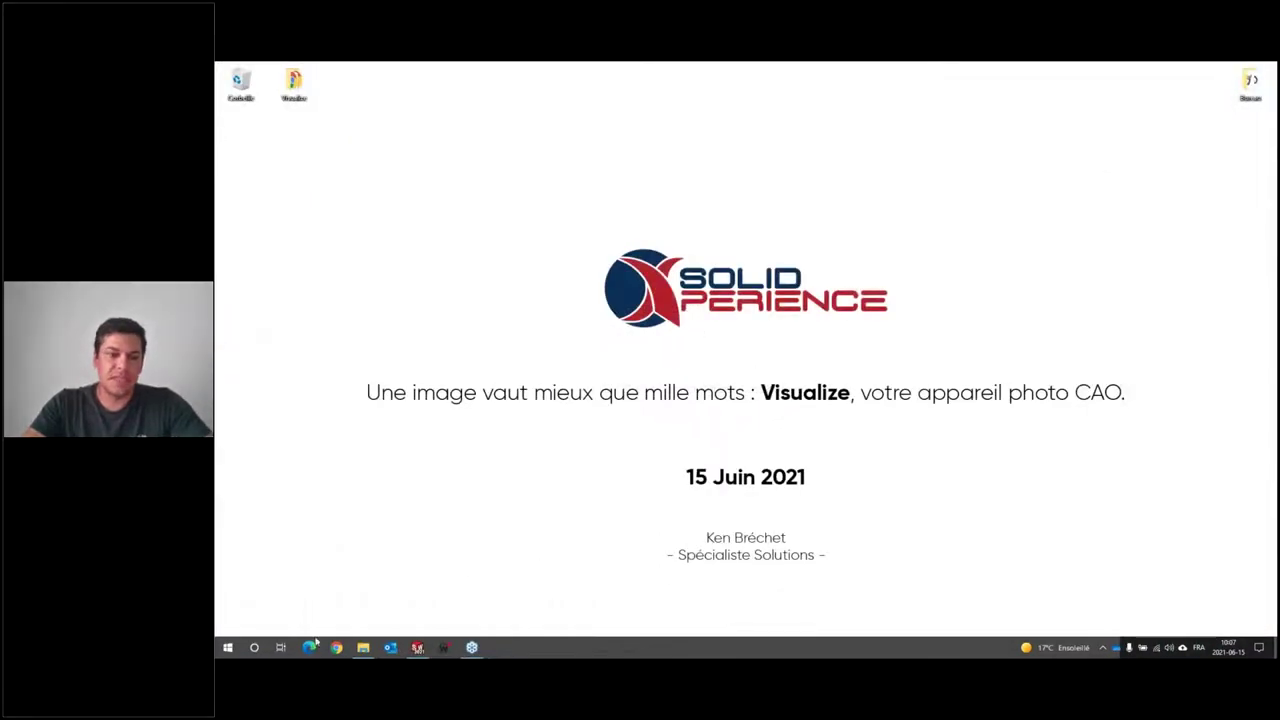
click(228, 647)
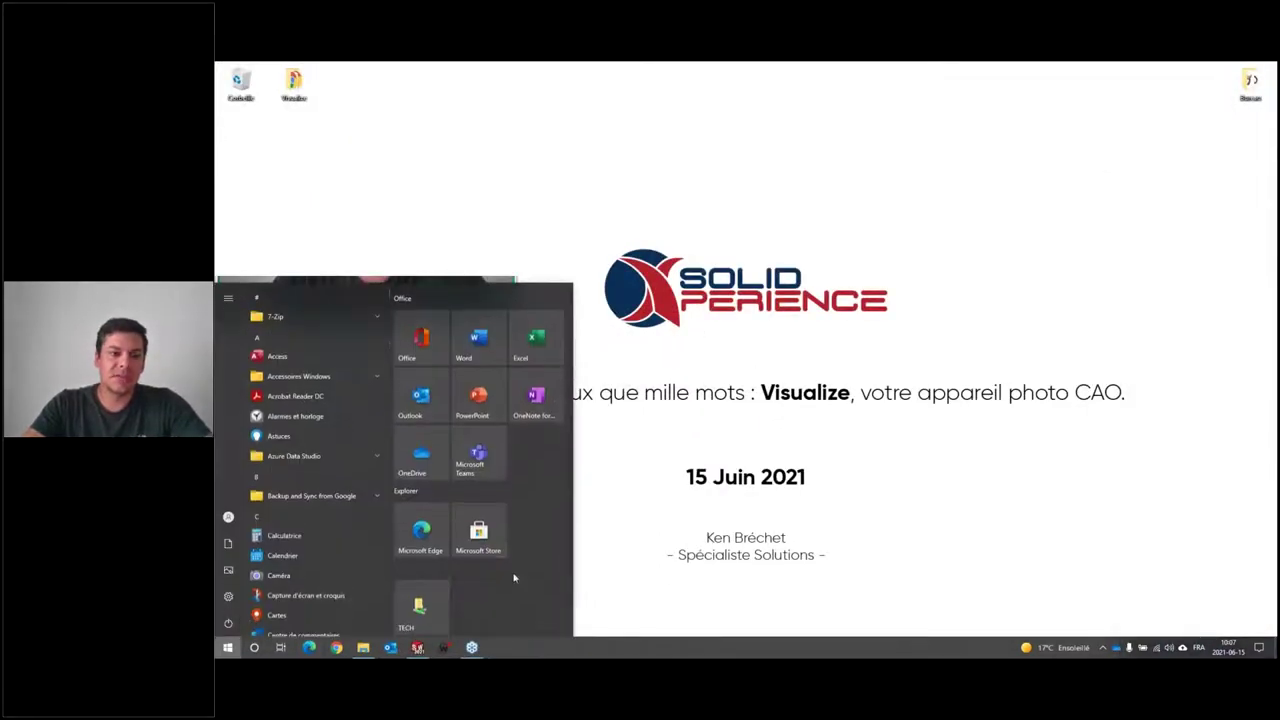
text(vis)
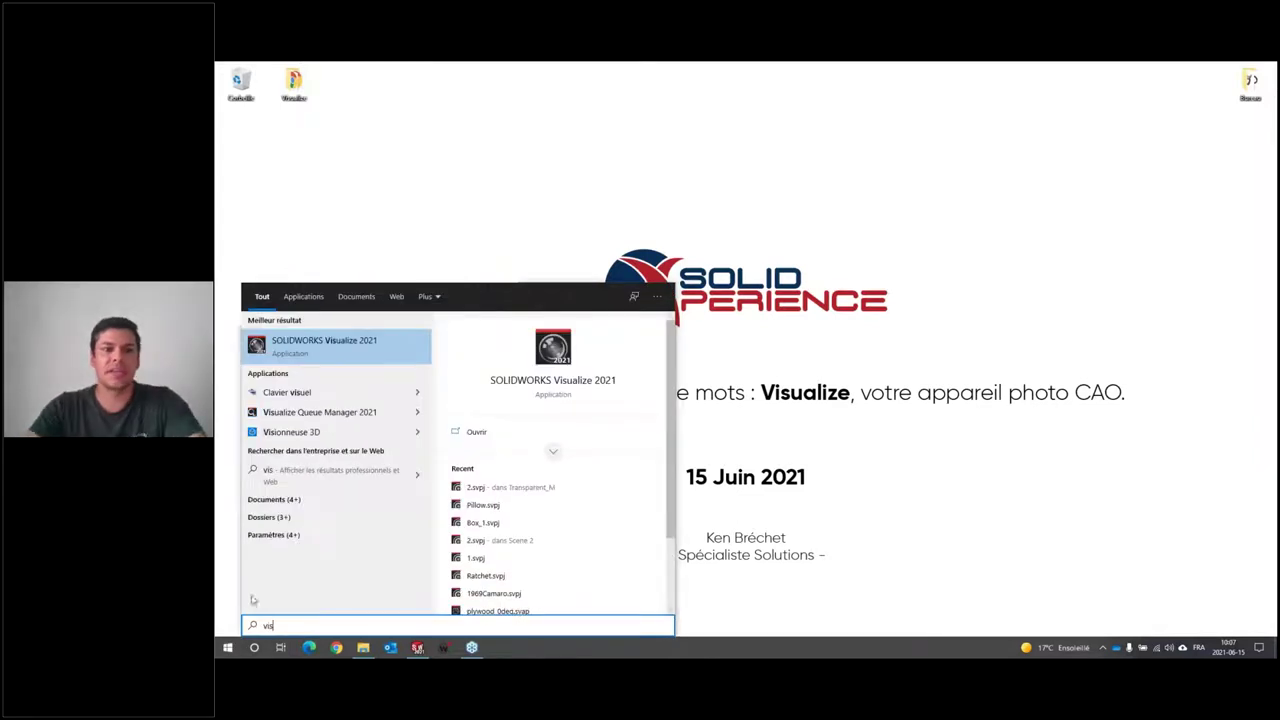
click(350, 345)
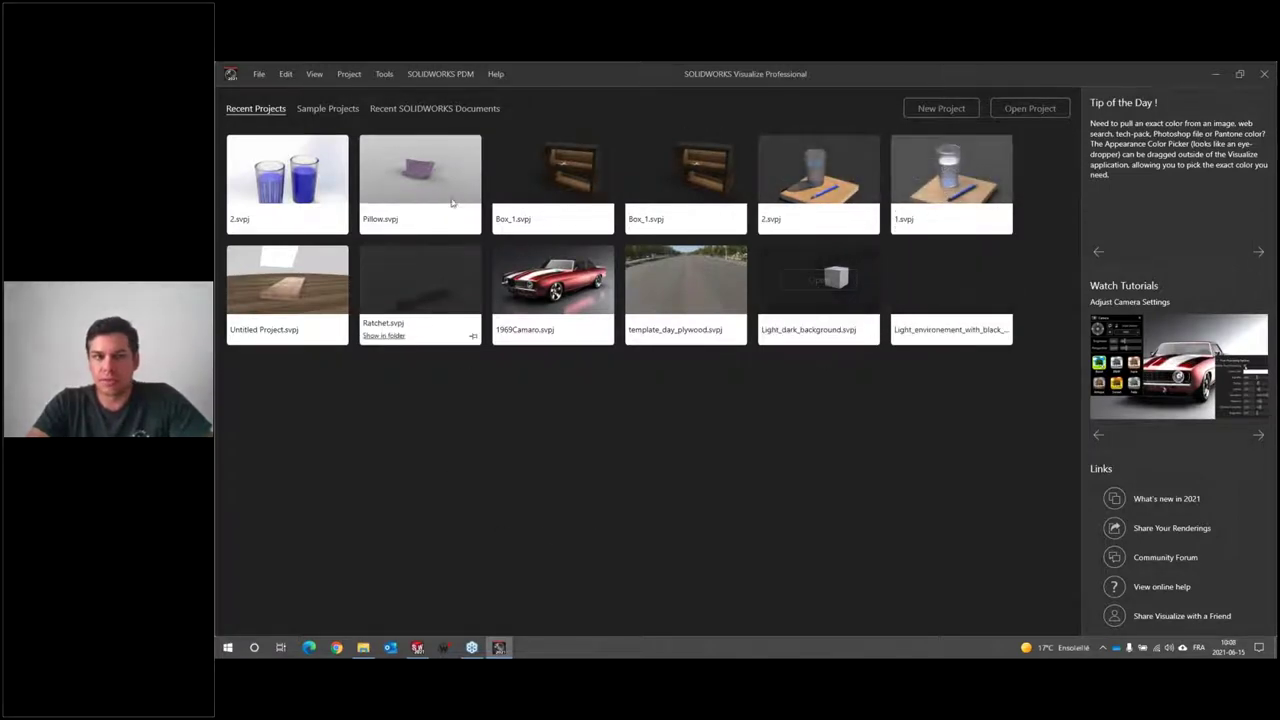
click(363, 647)
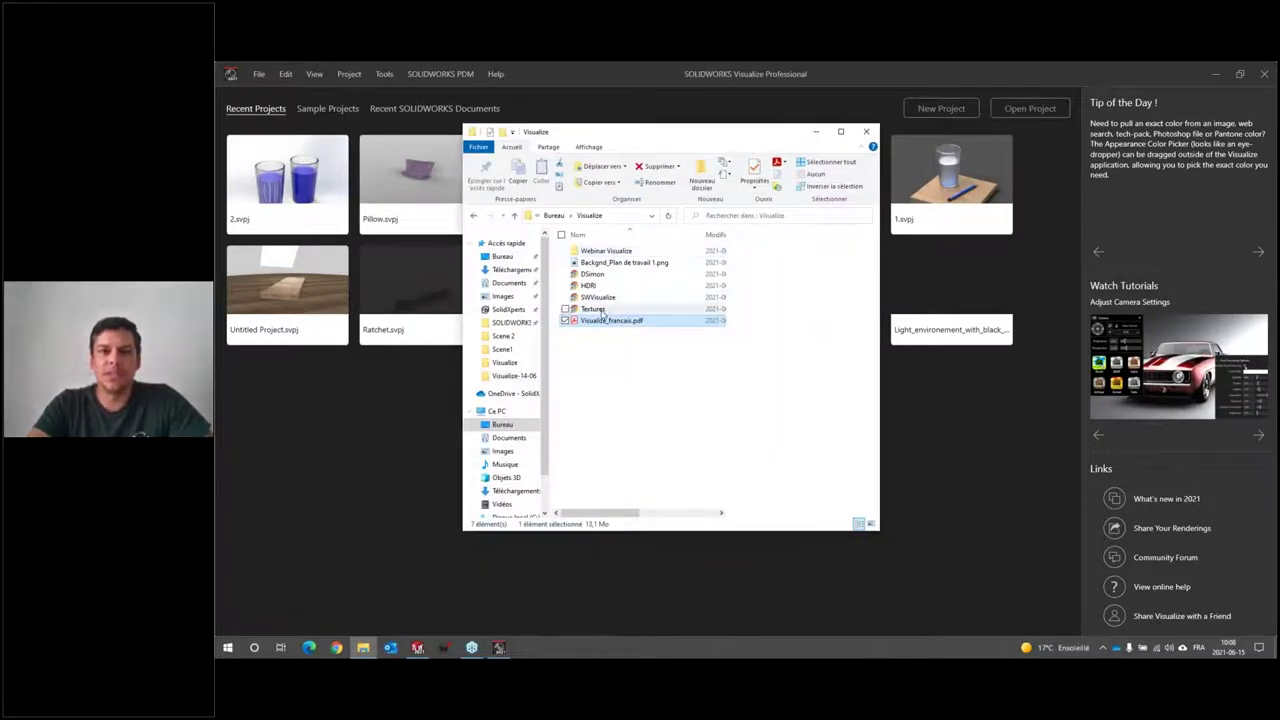
double_click(598, 297)
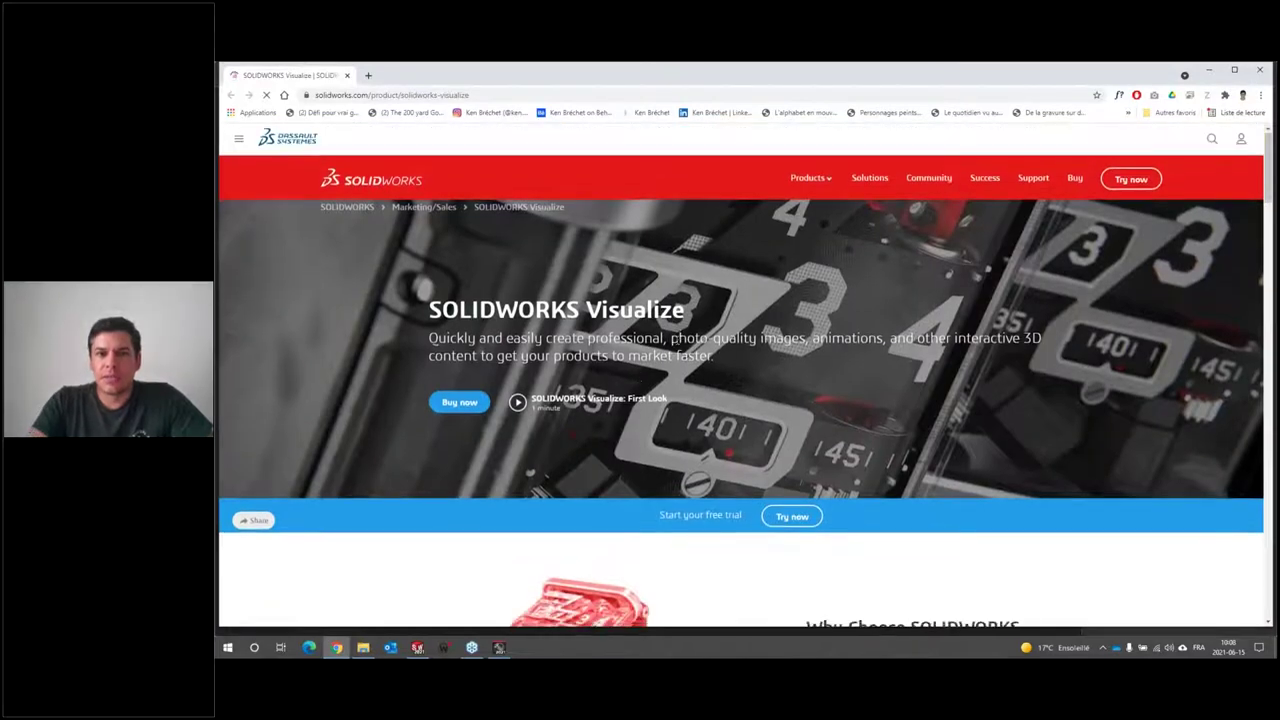
Scroll to the Standard versus Professional comparison, down to IES Light Profiles
scroll(670, 346, down, 5)
scroll(674, 346, down, 6)
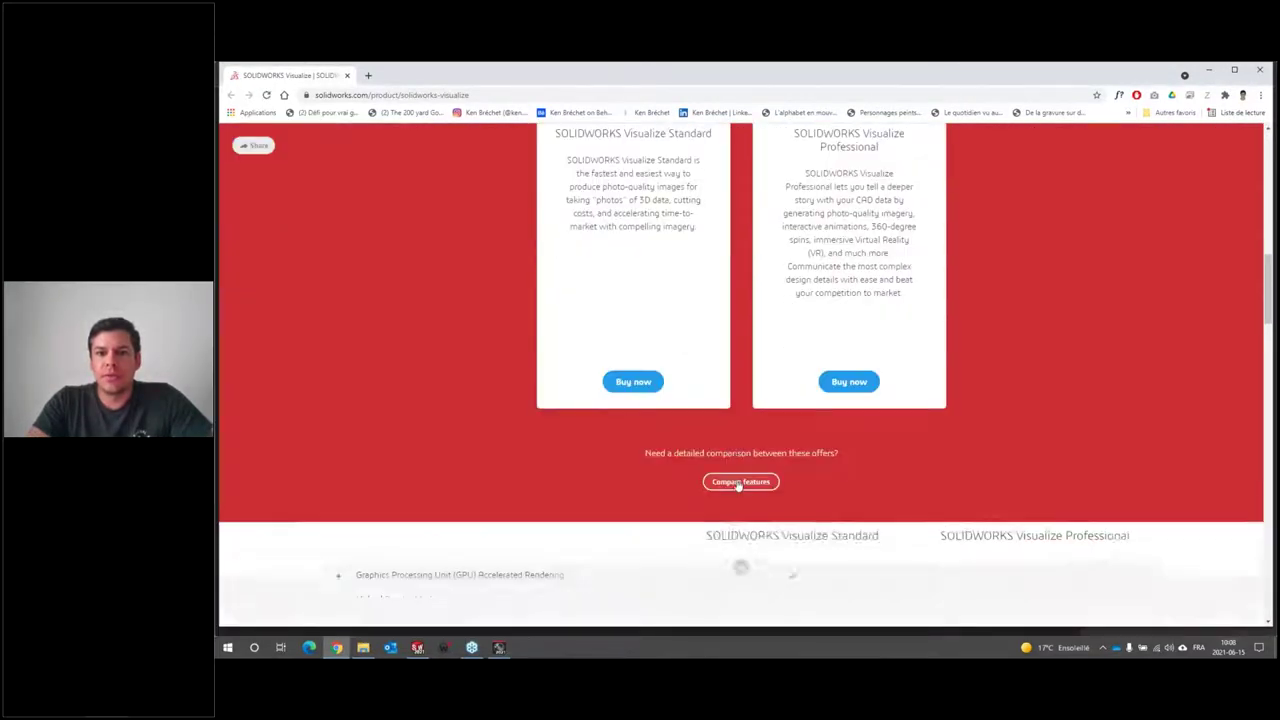
scroll(756, 392, down, 4)
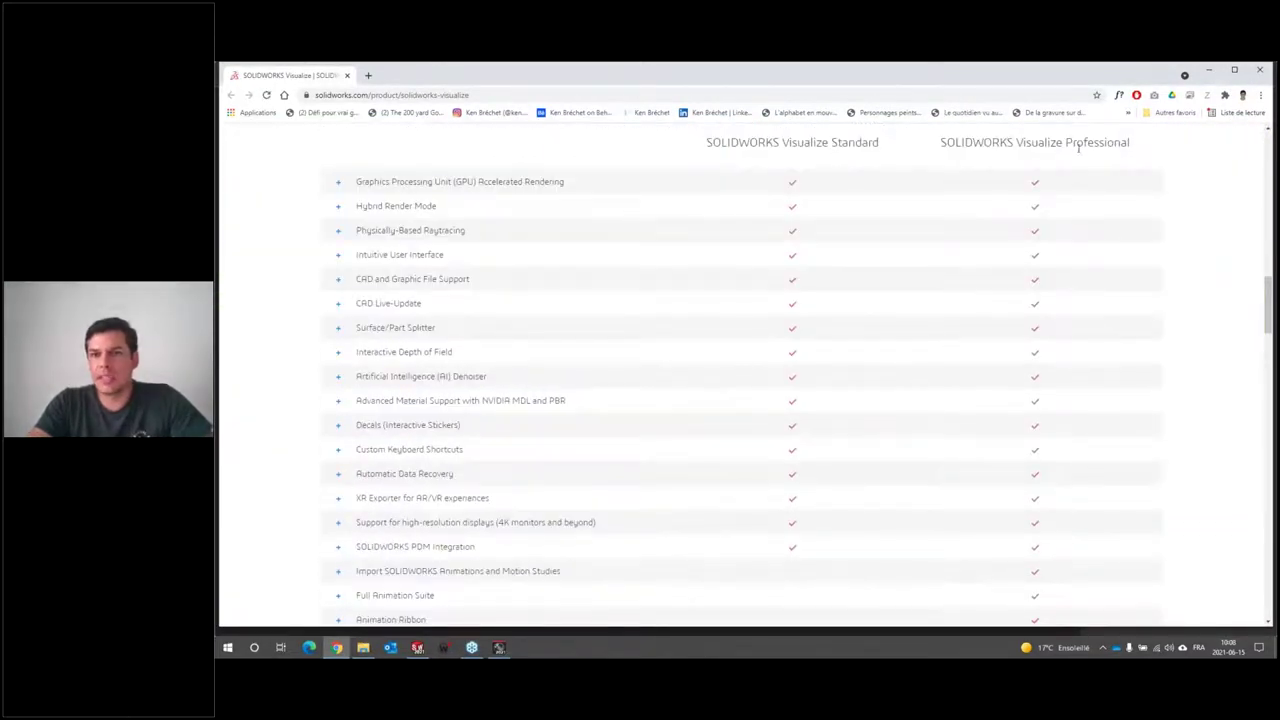
scroll(960, 290, down, 2)
scroll(850, 330, down, 1)
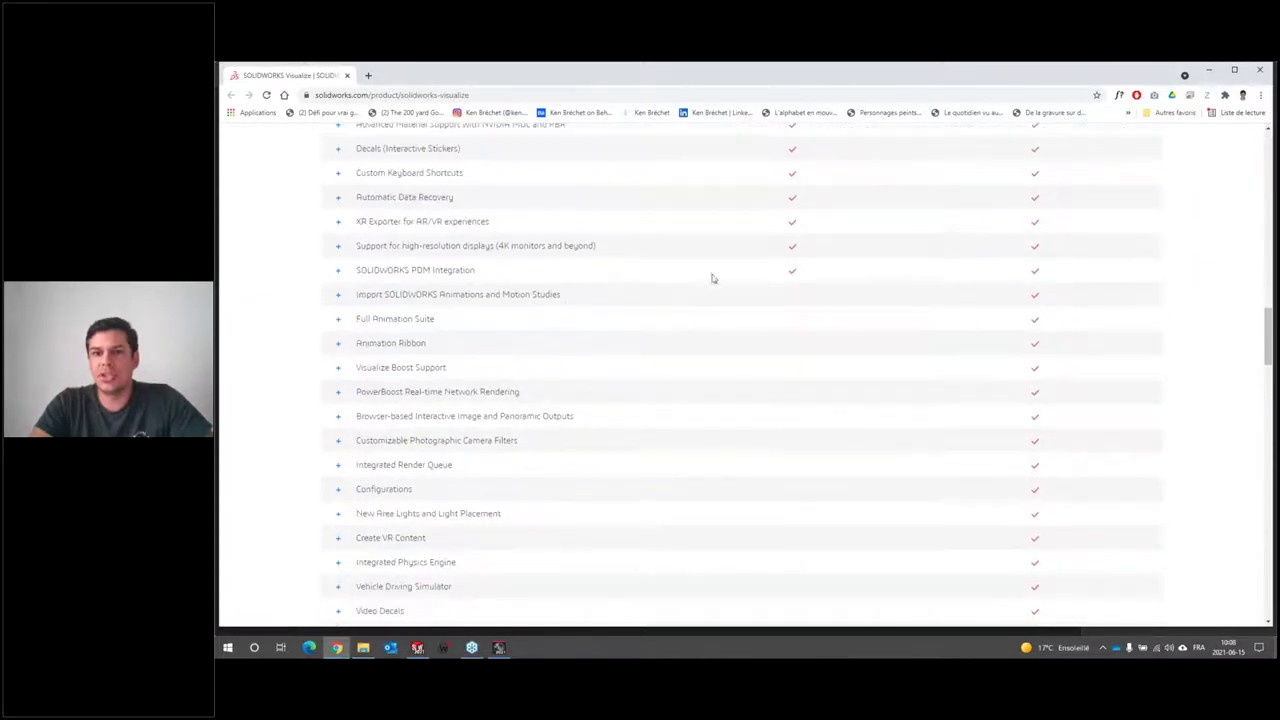
scroll(890, 262, up, 2)
scroll(840, 250, up, 1)
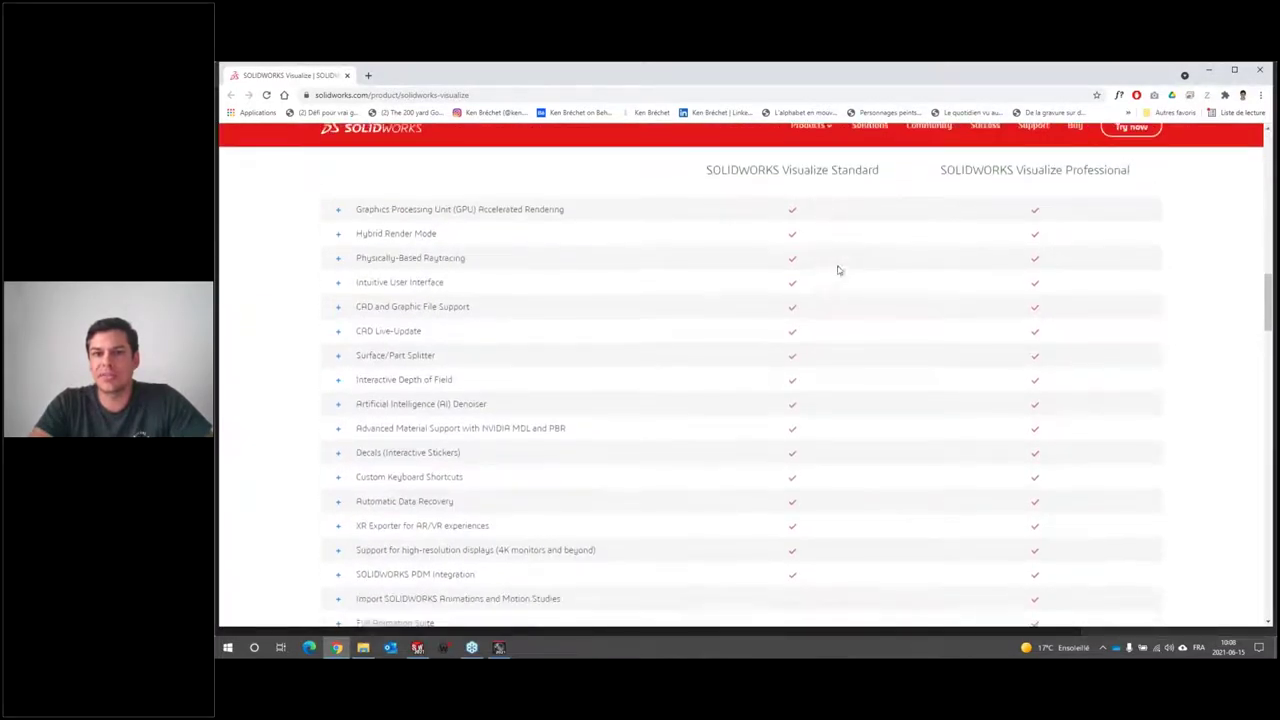
scroll(860, 261, up, 1)
scroll(851, 229, down, 1)
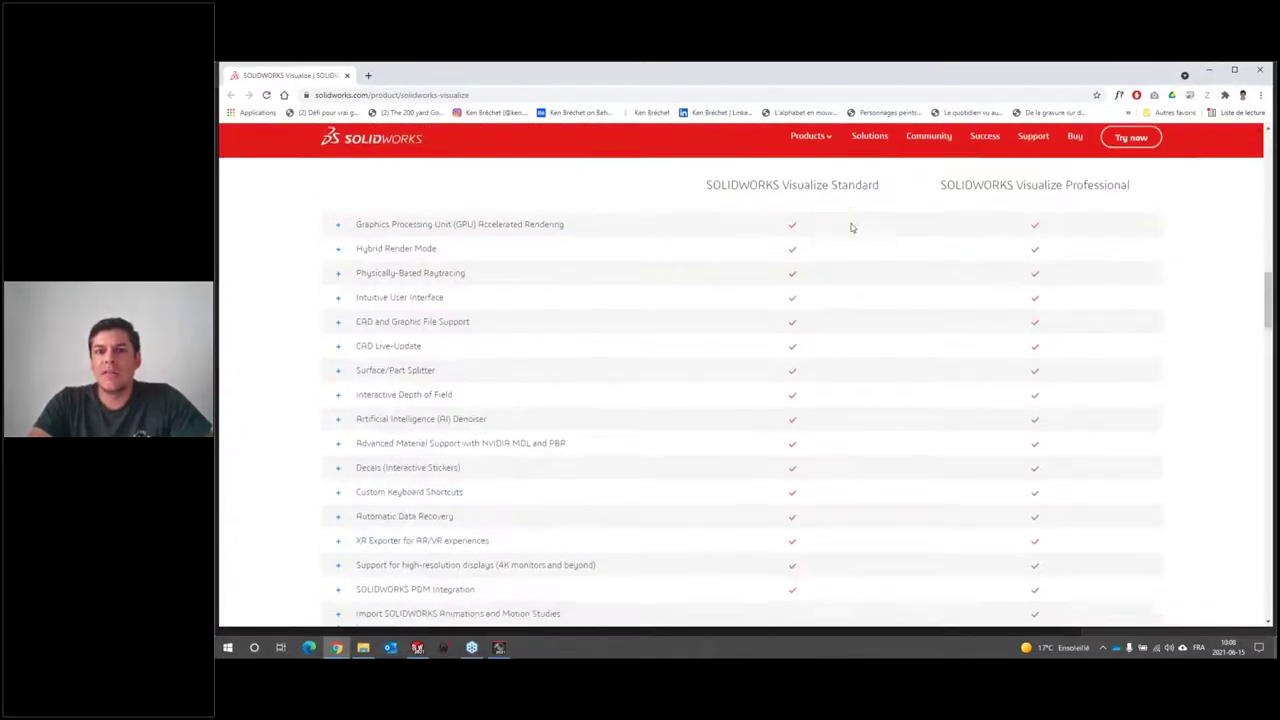
scroll(806, 346, down, 1)
scroll(802, 370, down, 2)
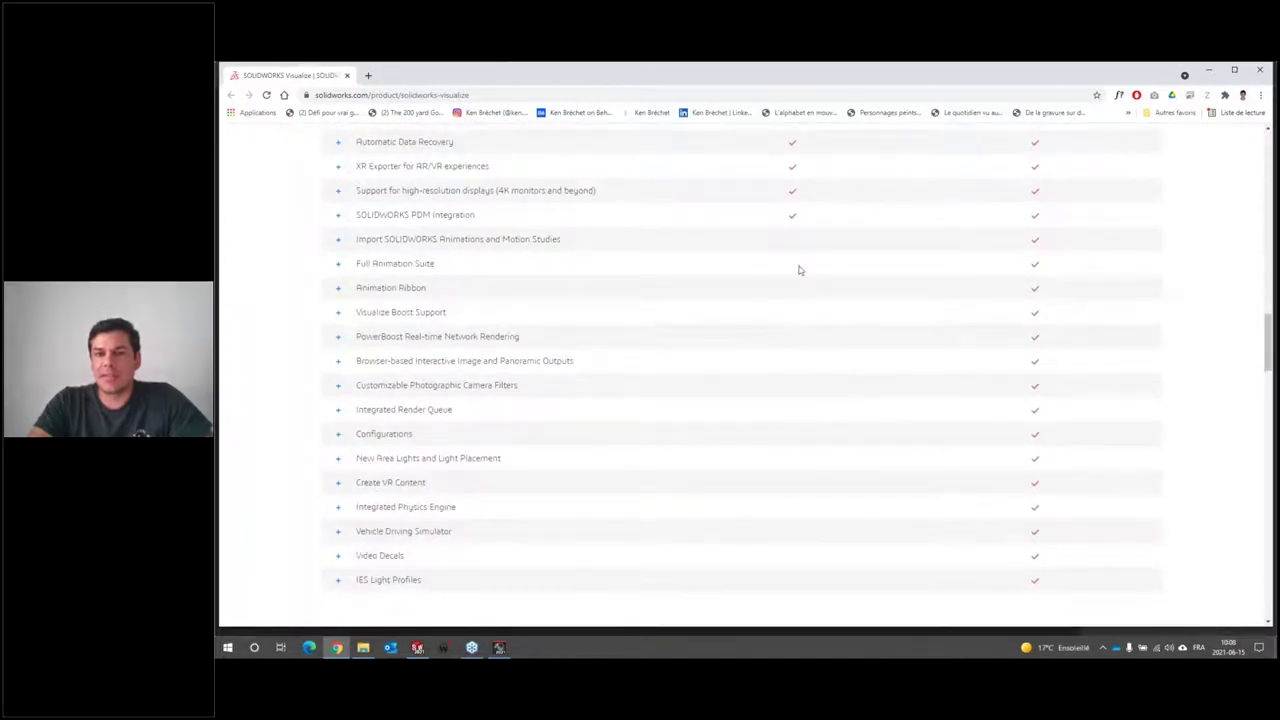
scroll(437, 192, down, 1)
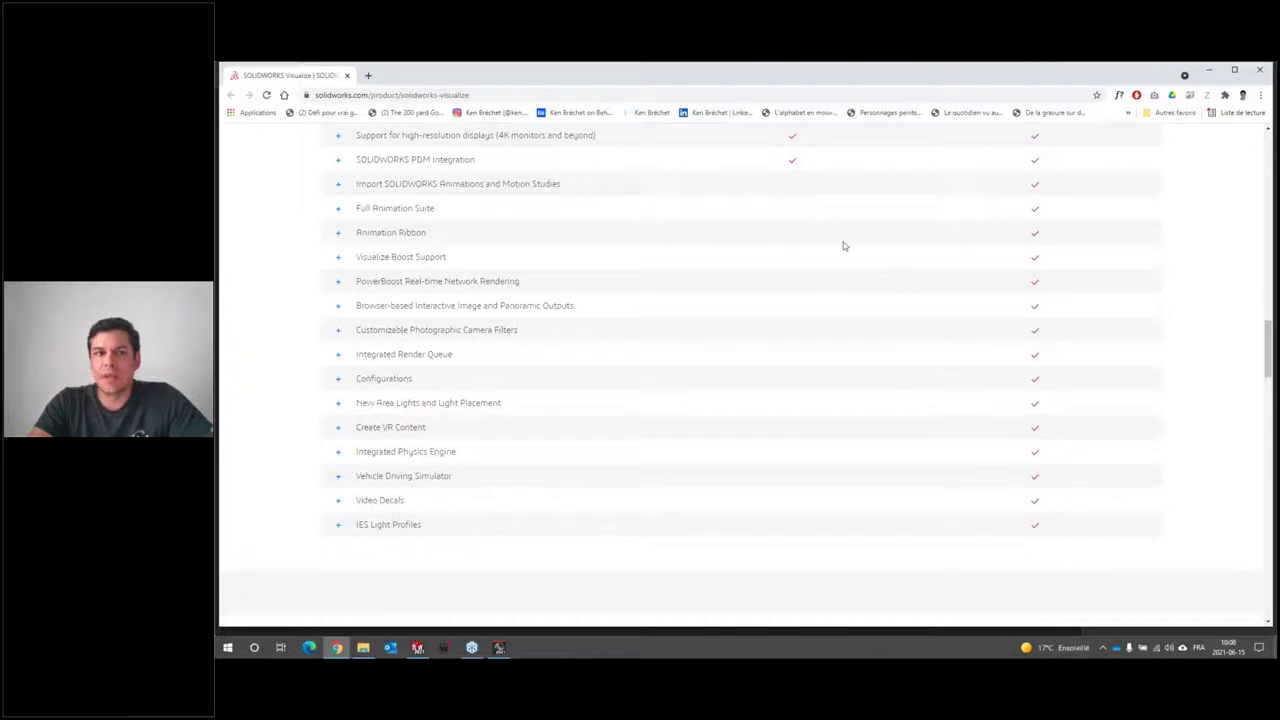
scroll(843, 246, up, 2)
scroll(784, 275, down, 1)
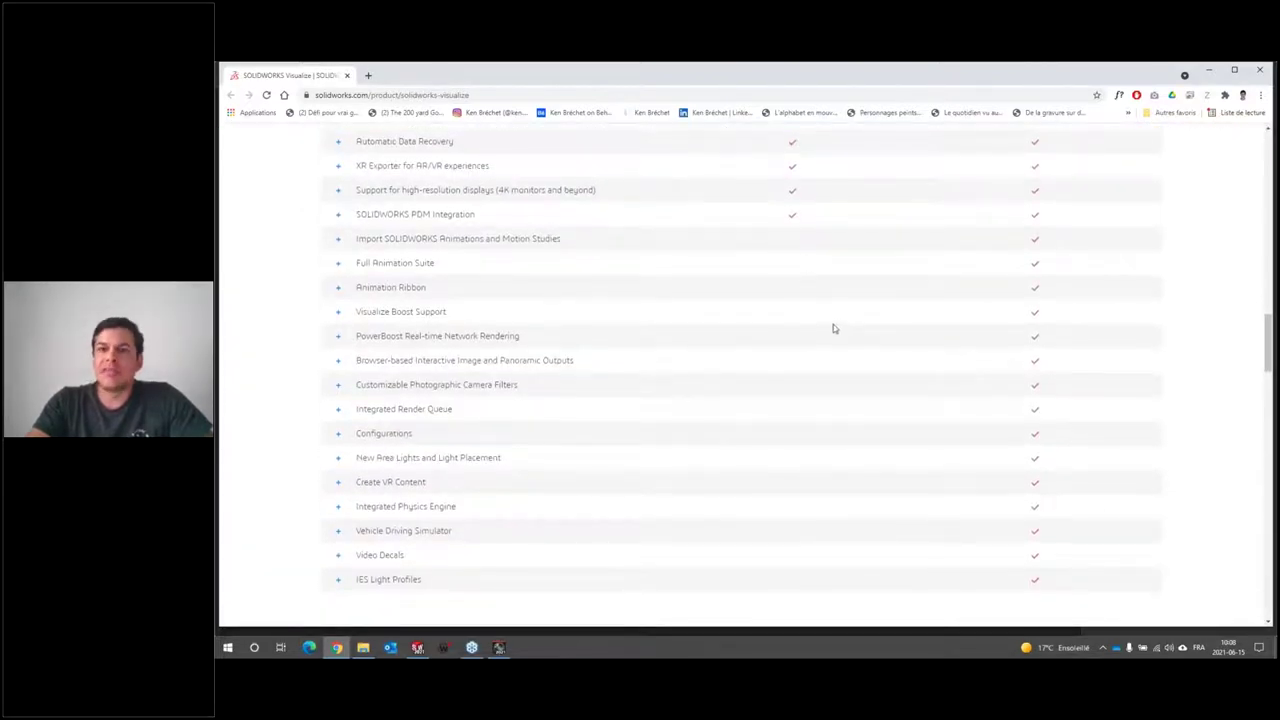
scroll(833, 324, down, 1)
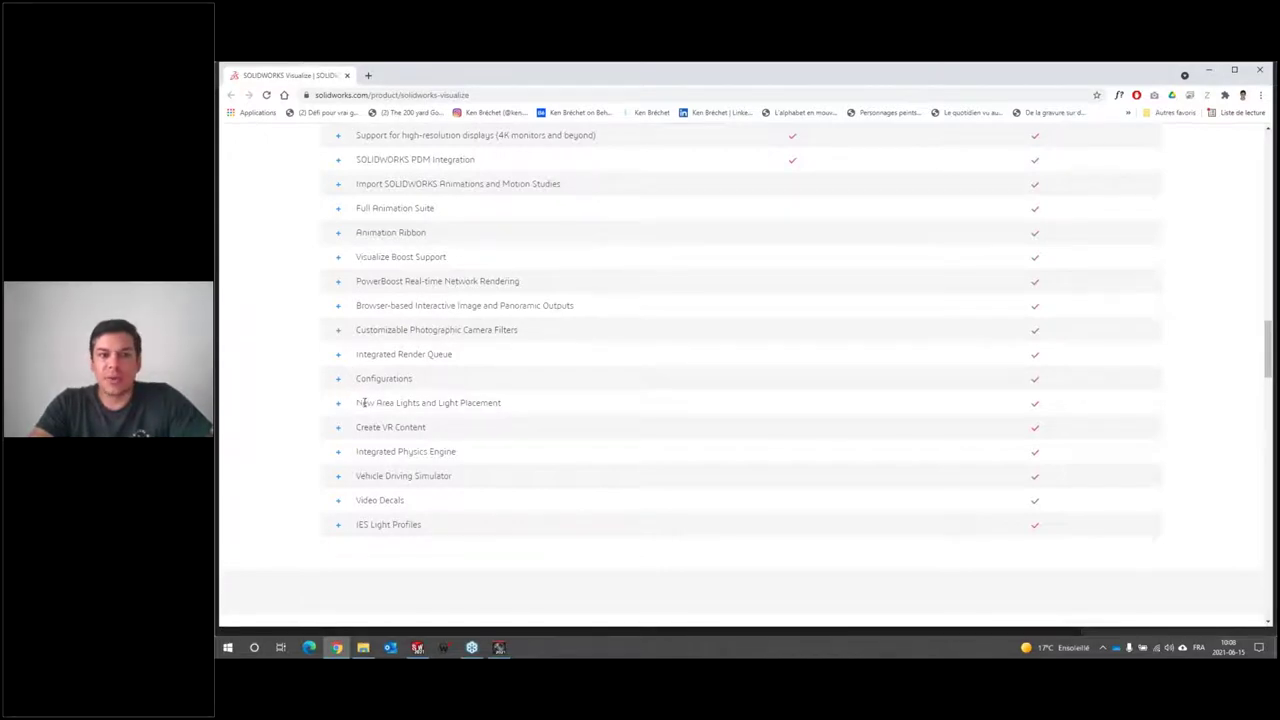
Expand the New Area Lights and Light Placement description in the feature comparison
drag(362, 402, 512, 405)
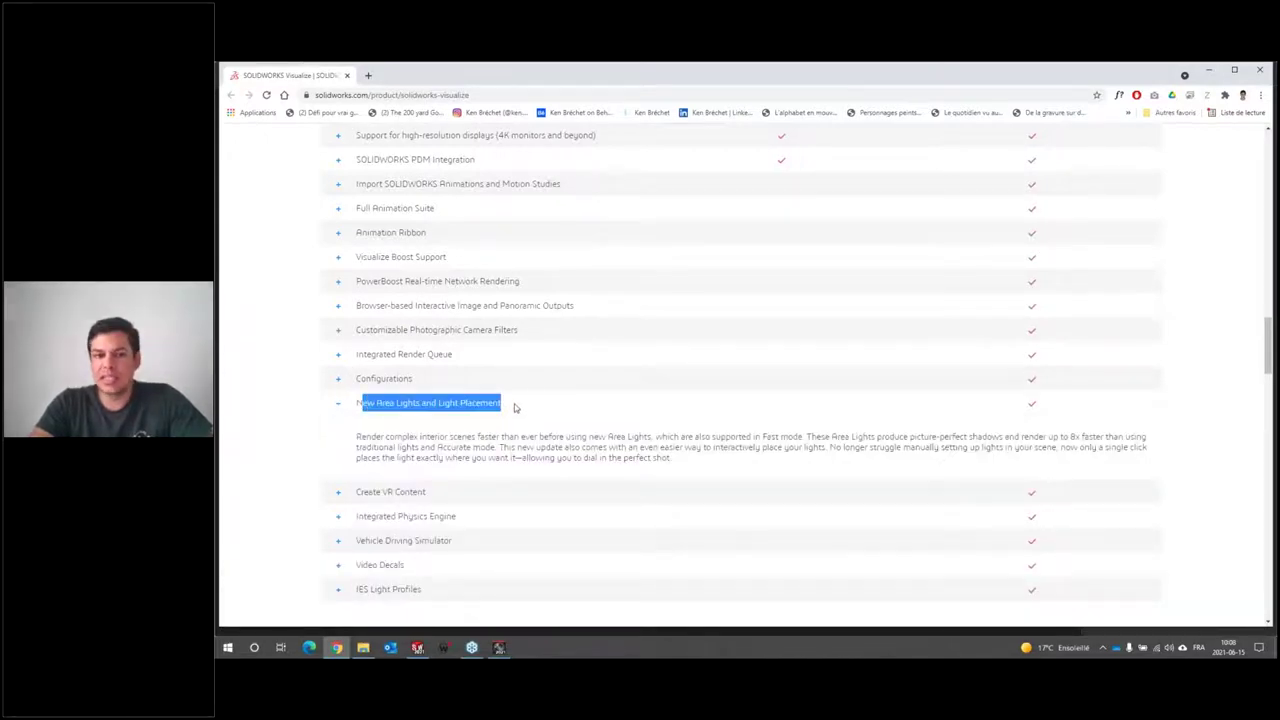
click(520, 410)
click(488, 403)
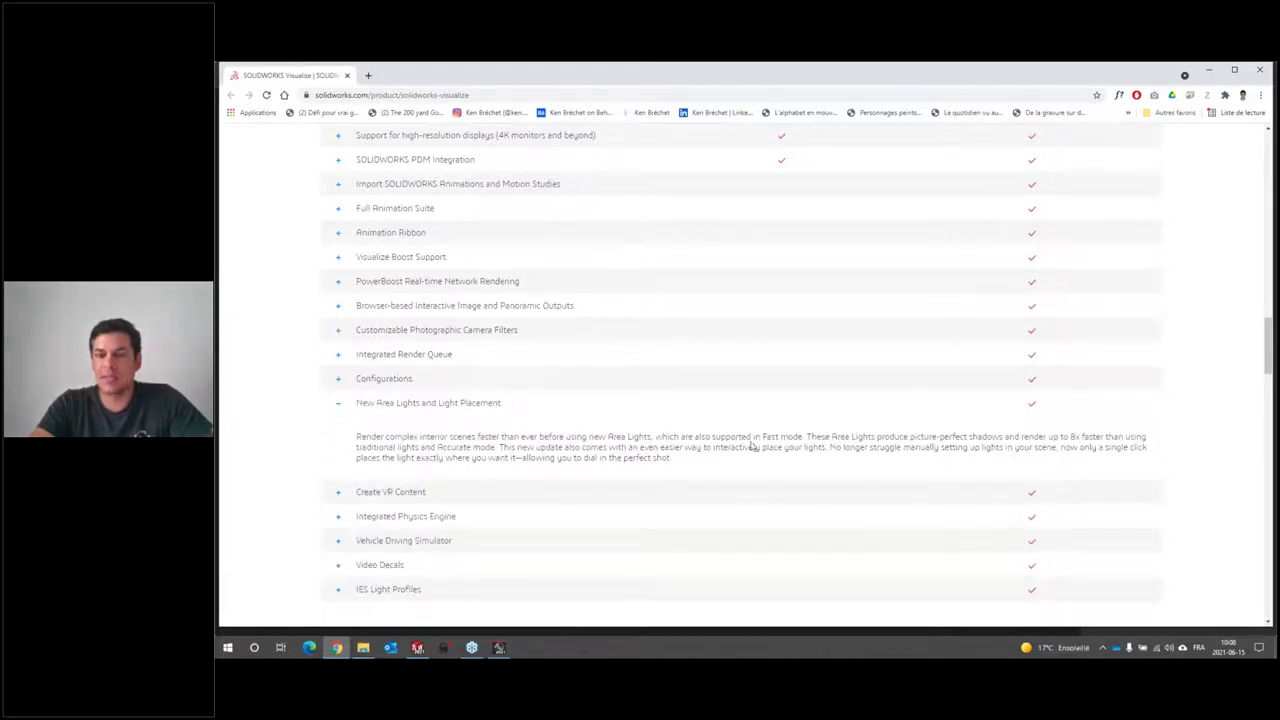
scroll(540, 410, down, 1)
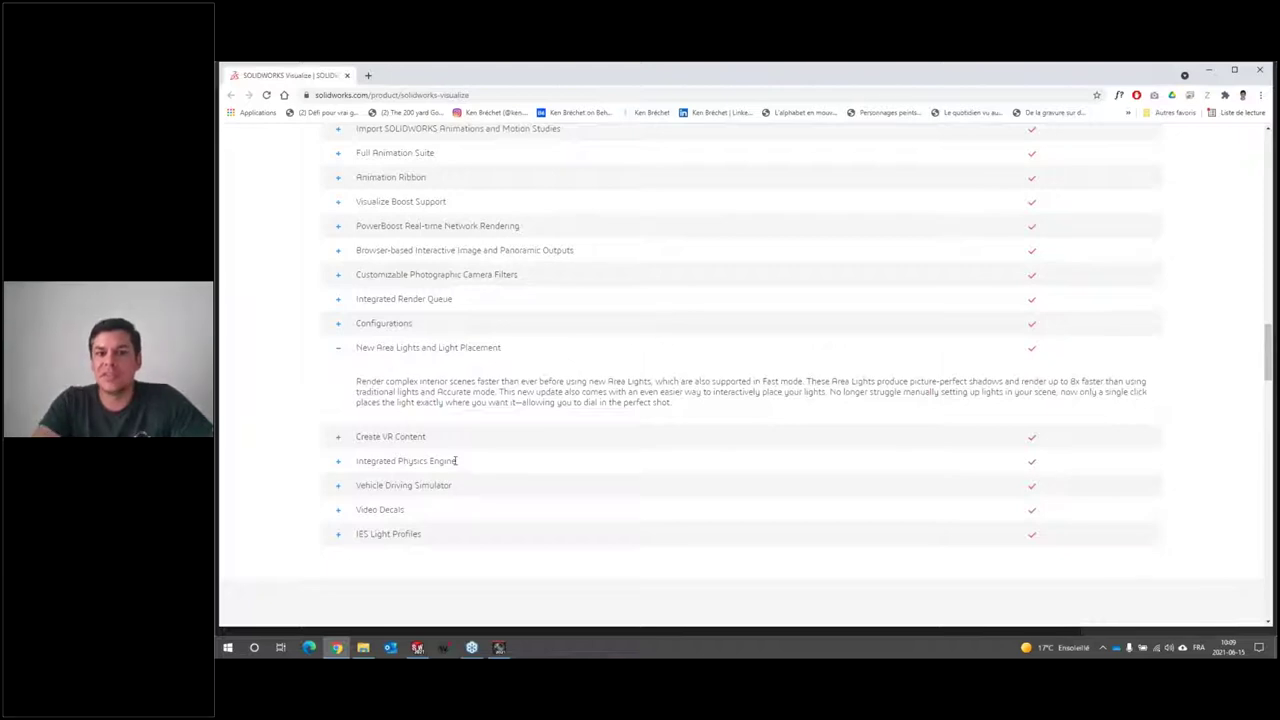
Expand and collapse the Integrated Physics Engine and Video Decals descriptions
drag(453, 460, 371, 460)
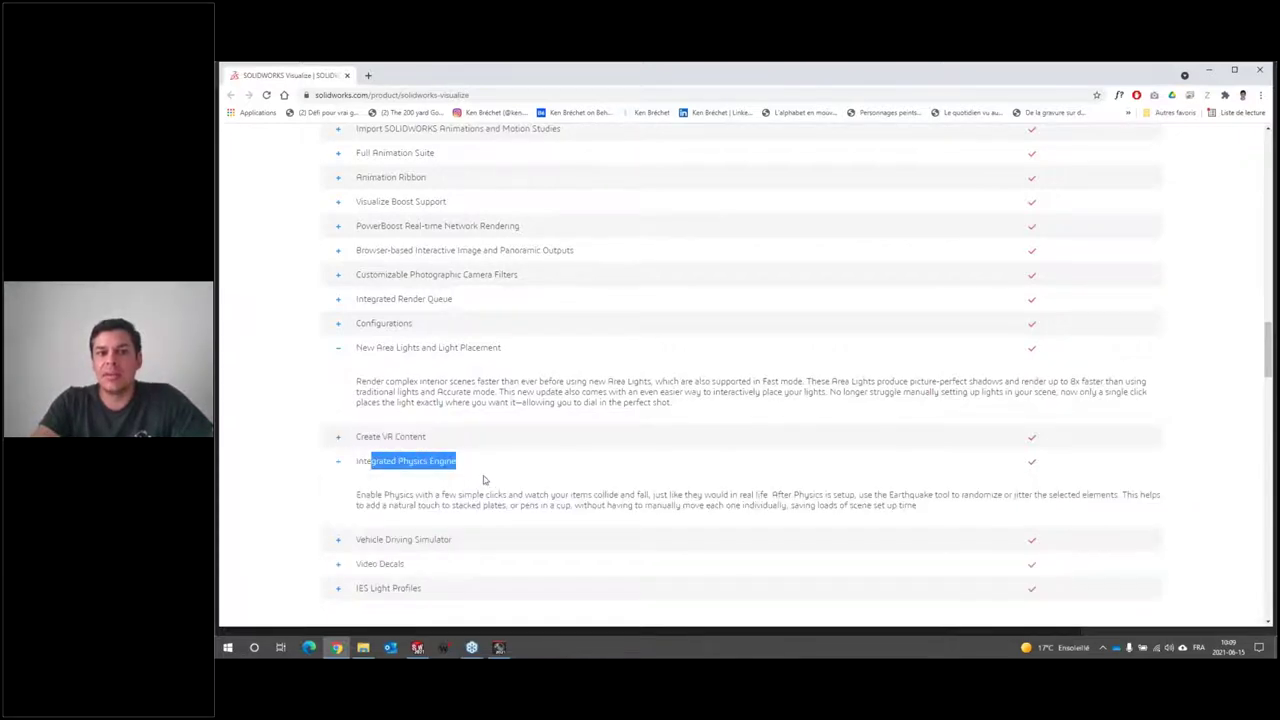
click(415, 460)
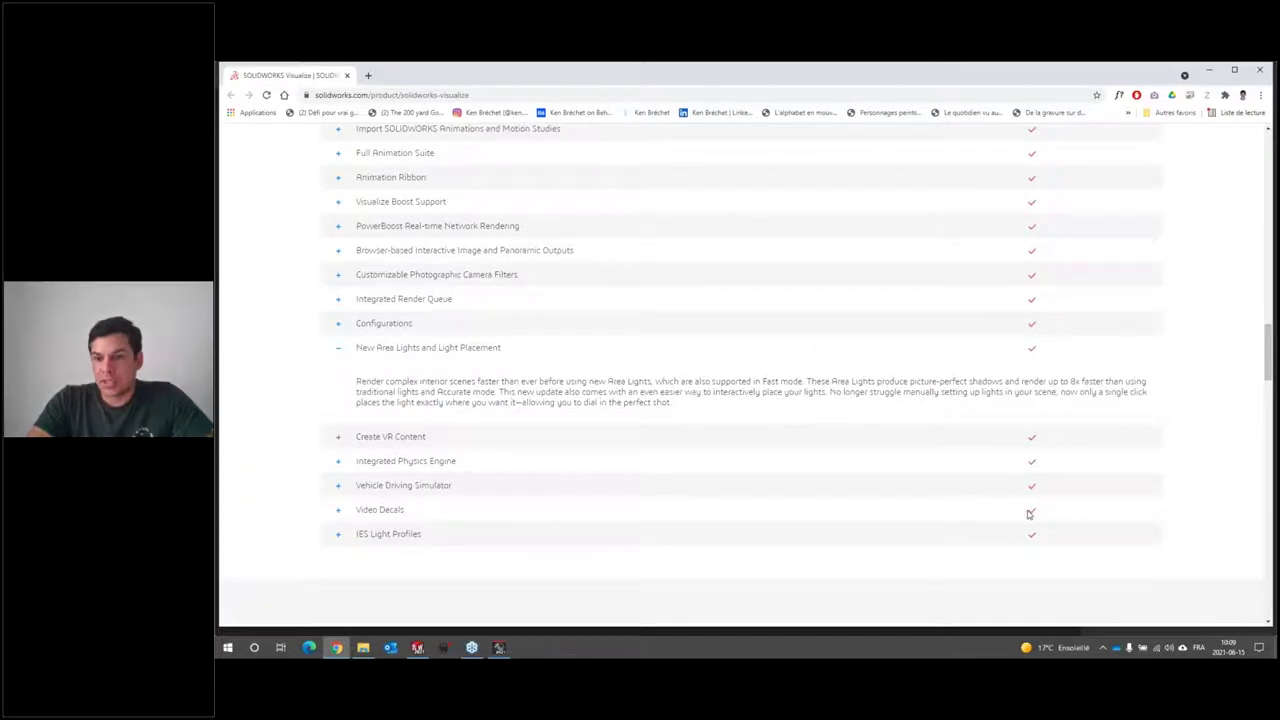
drag(362, 510, 406, 512)
click(361, 511)
click(413, 514)
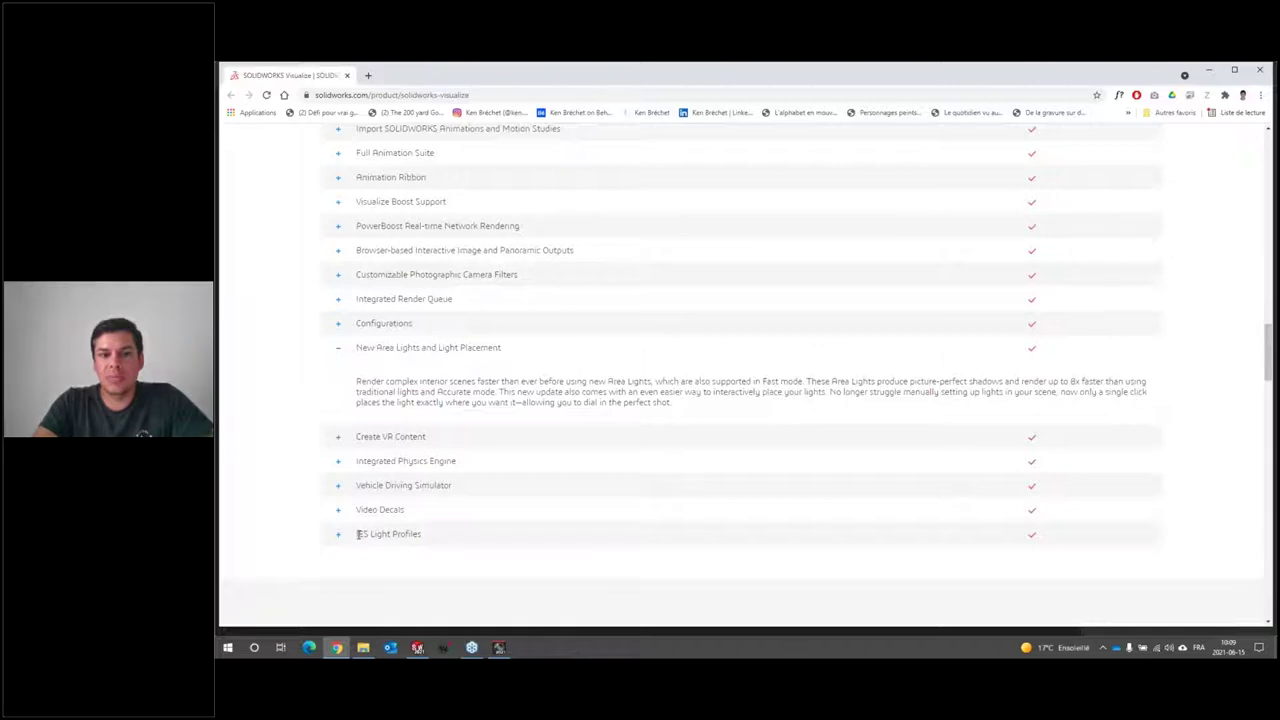
Review the IES Light Profiles description, toggling it open and highlighting 'IES'
drag(357, 534, 421, 534)
click(421, 534)
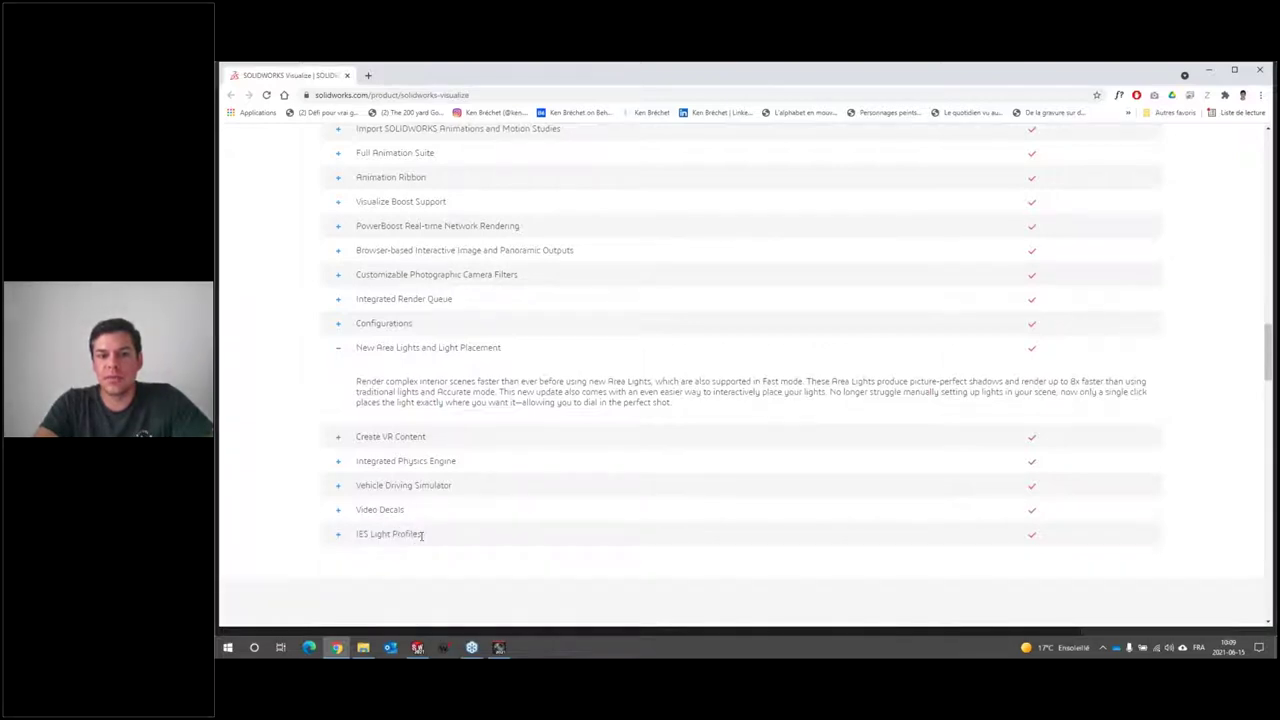
drag(421, 534, 352, 541)
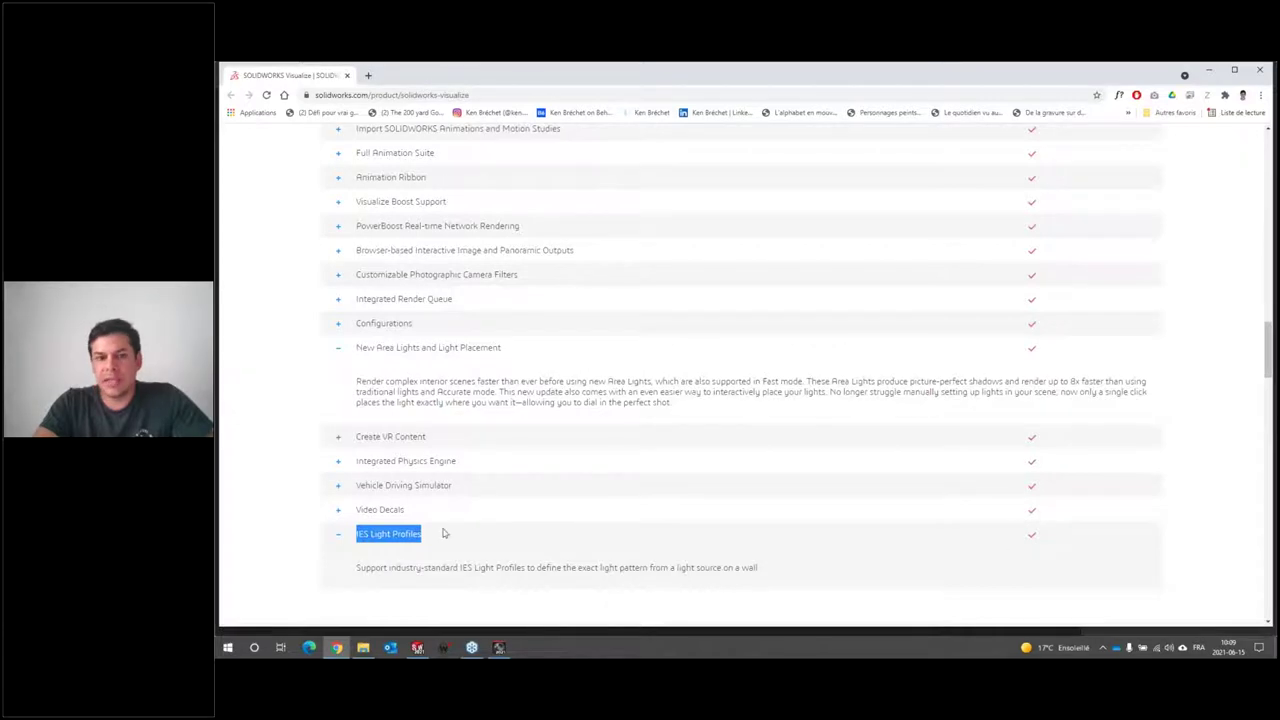
click(361, 535)
double_click(369, 535)
double_click(380, 533)
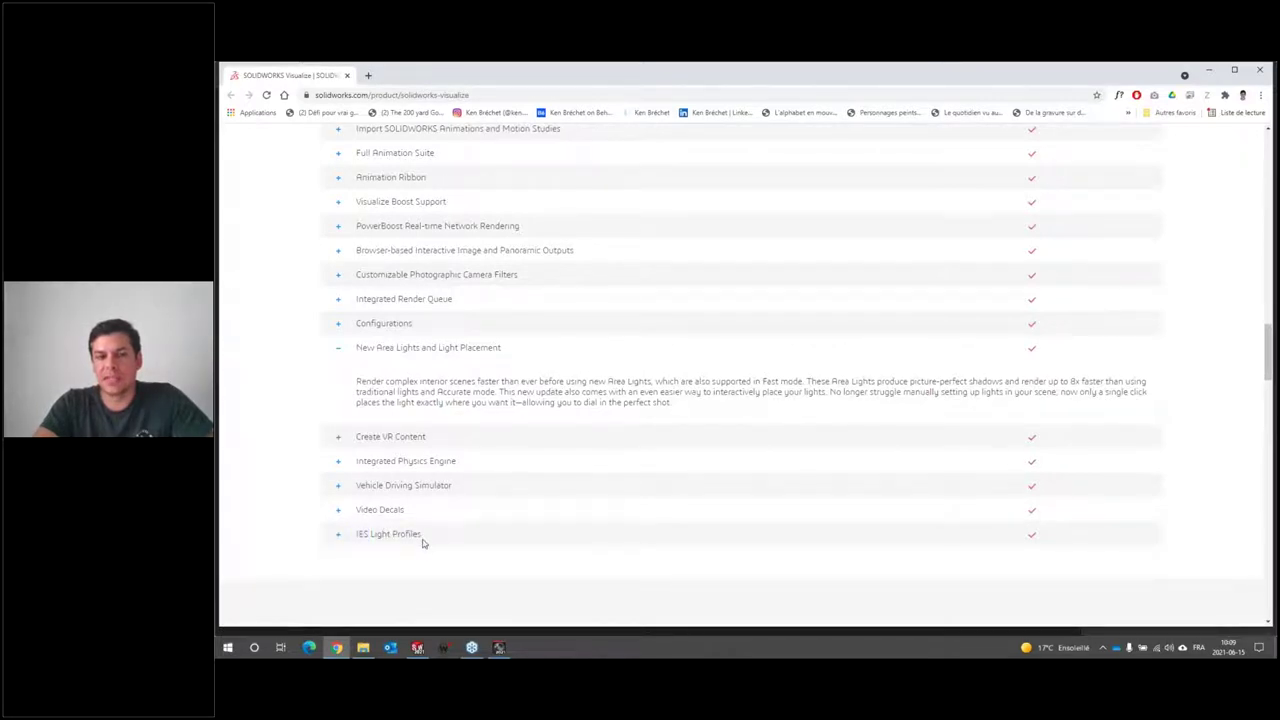
click(422, 539)
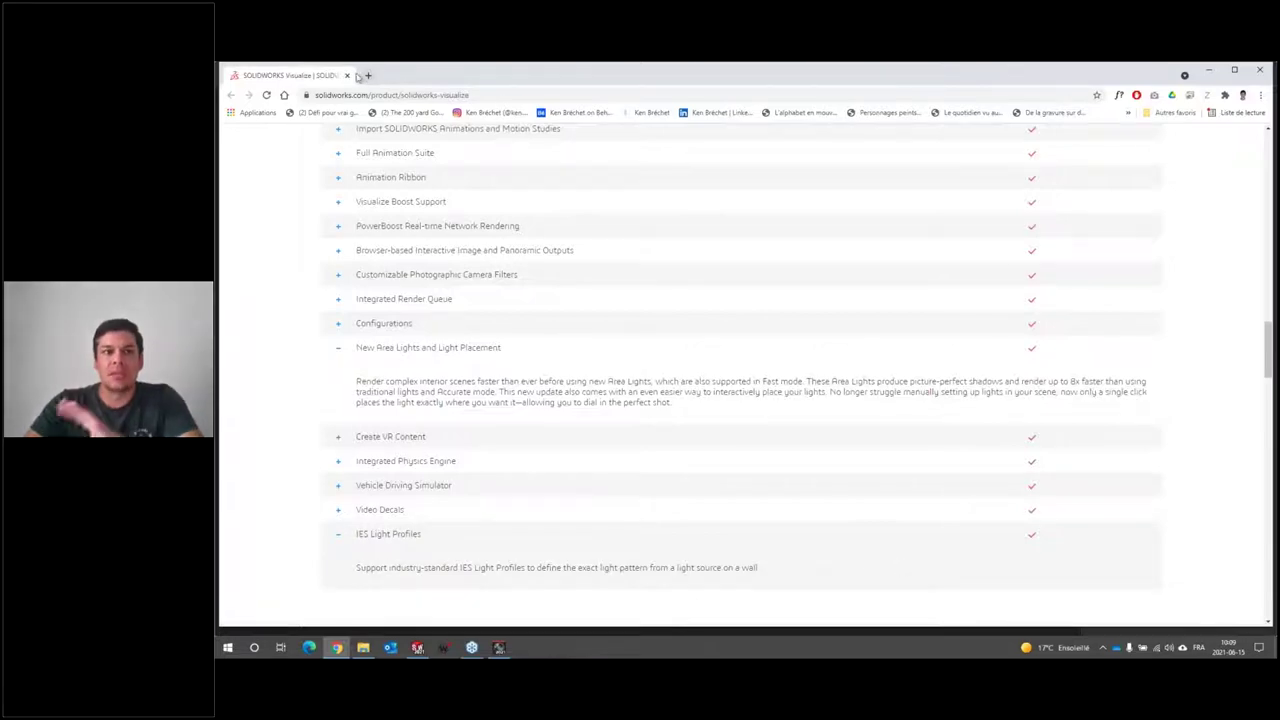
Scroll back up the comparison table and close the Chrome window
scroll(734, 371, up, 5)
scroll(784, 380, up, 2)
scroll(784, 380, down, 2)
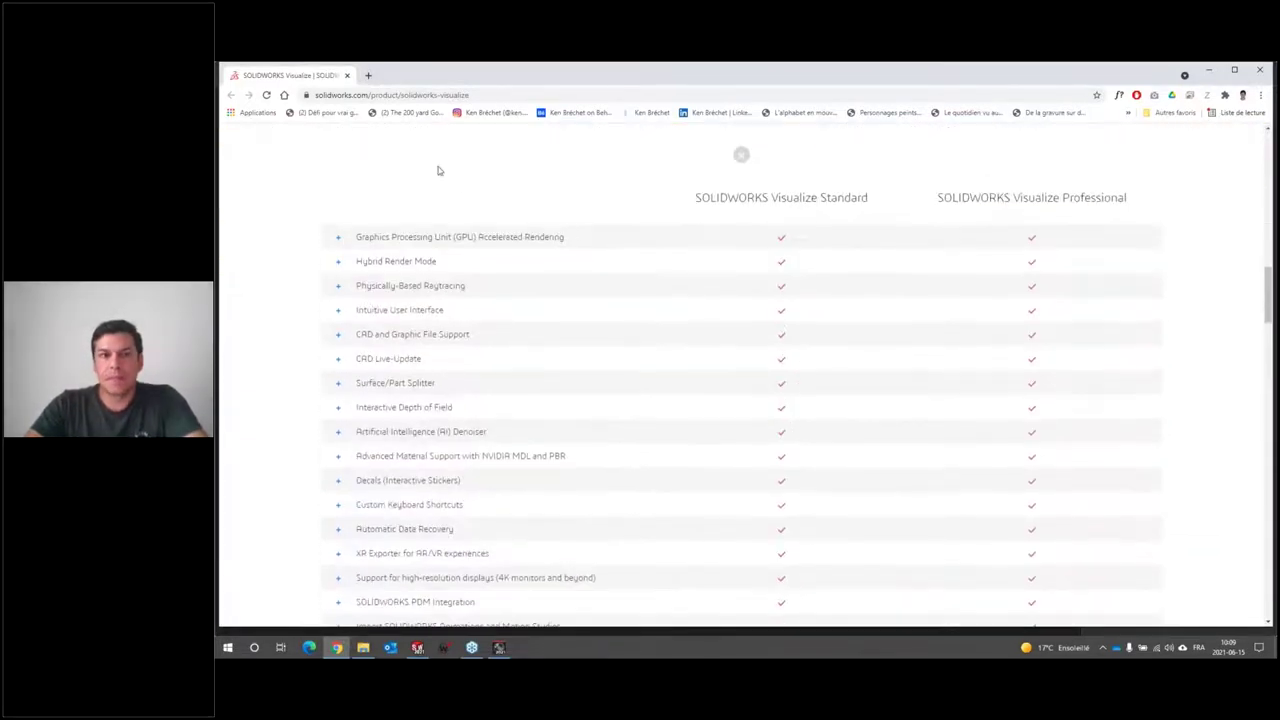
click(347, 76)
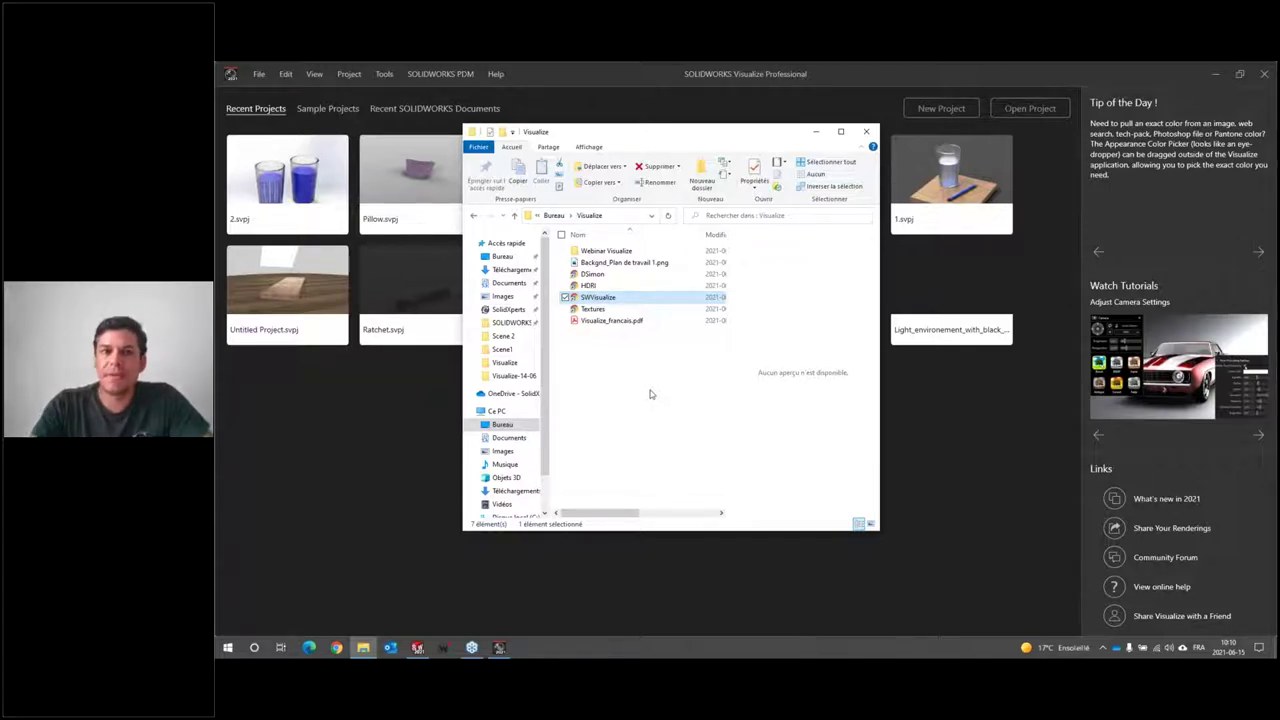
Launch the DSimon shortcut in the Visualize folder to open danielsimon.com in Chrome
click(592, 278)
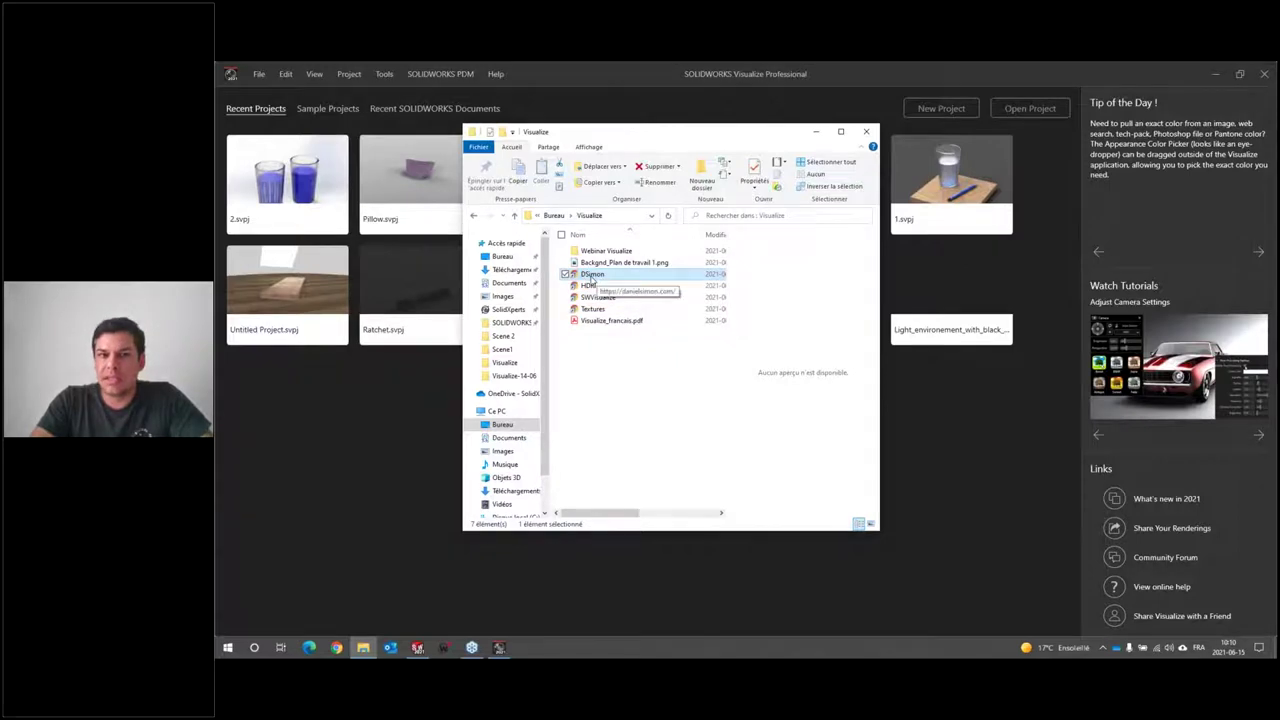
double_click(592, 276)
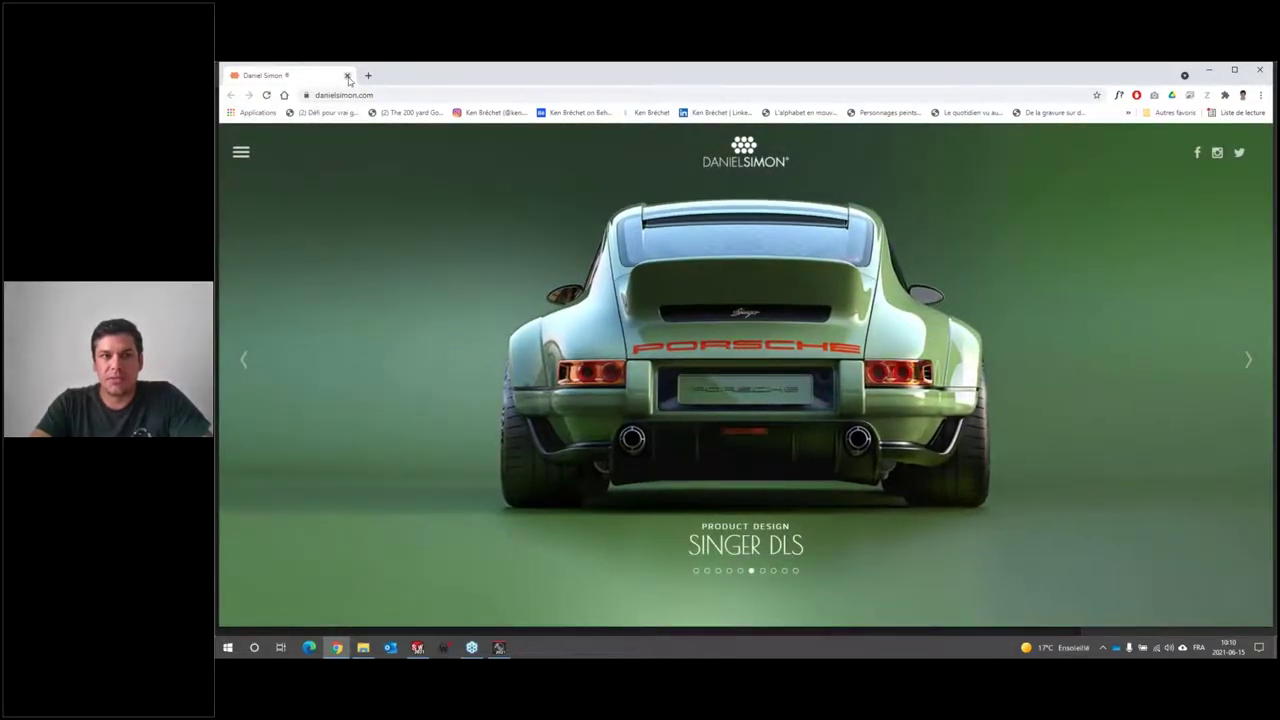
Close the danielsimon.com browser and the File Explorer window to return to the start screen
click(347, 76)
click(668, 401)
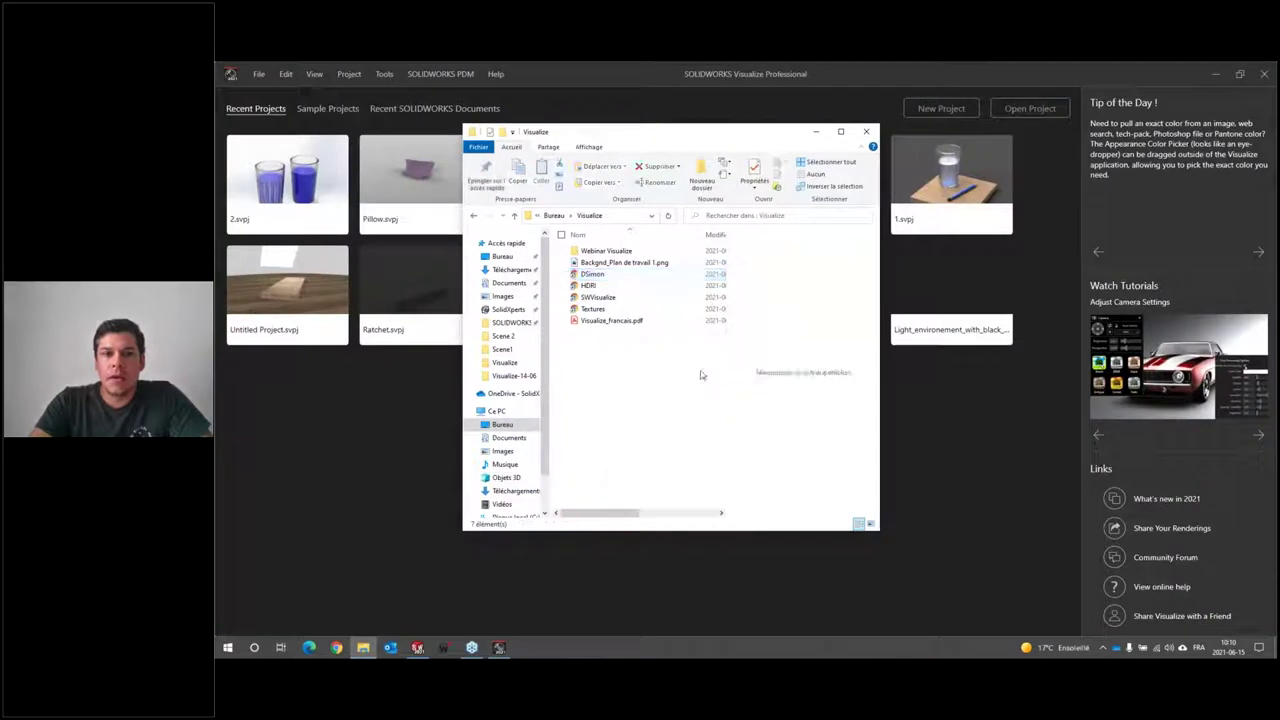
click(866, 131)
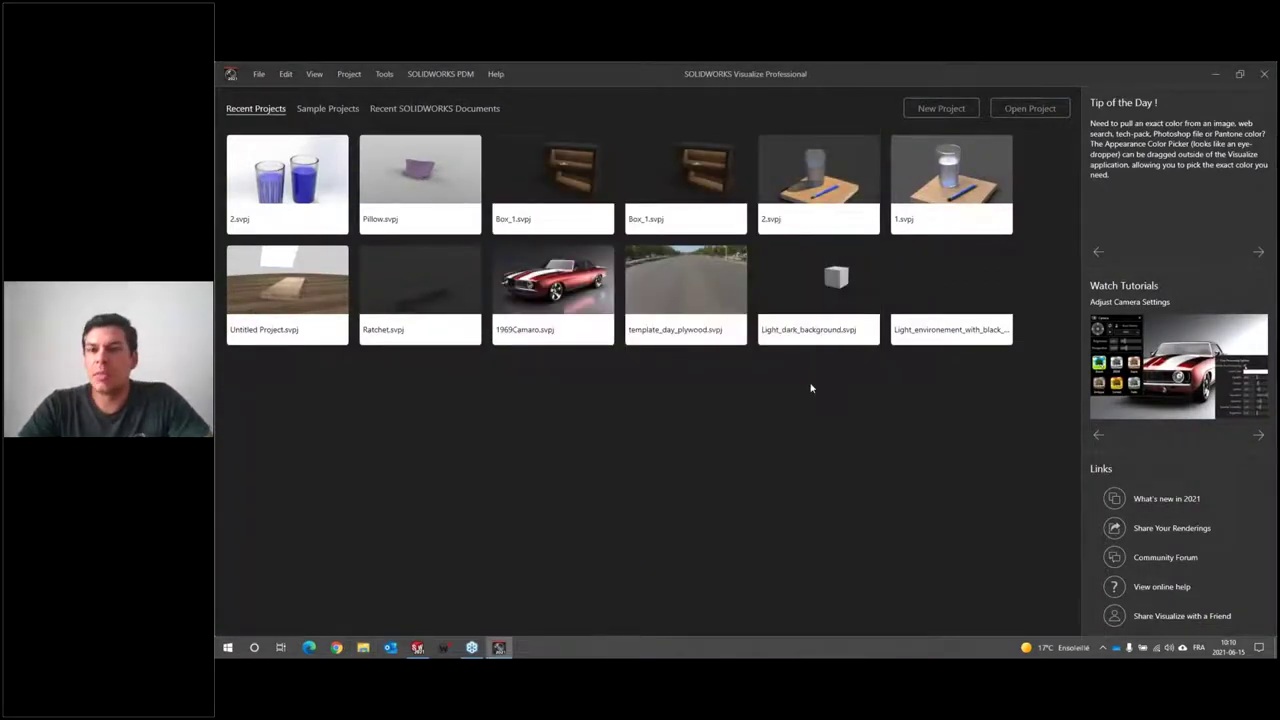
mouse_move(951, 185)
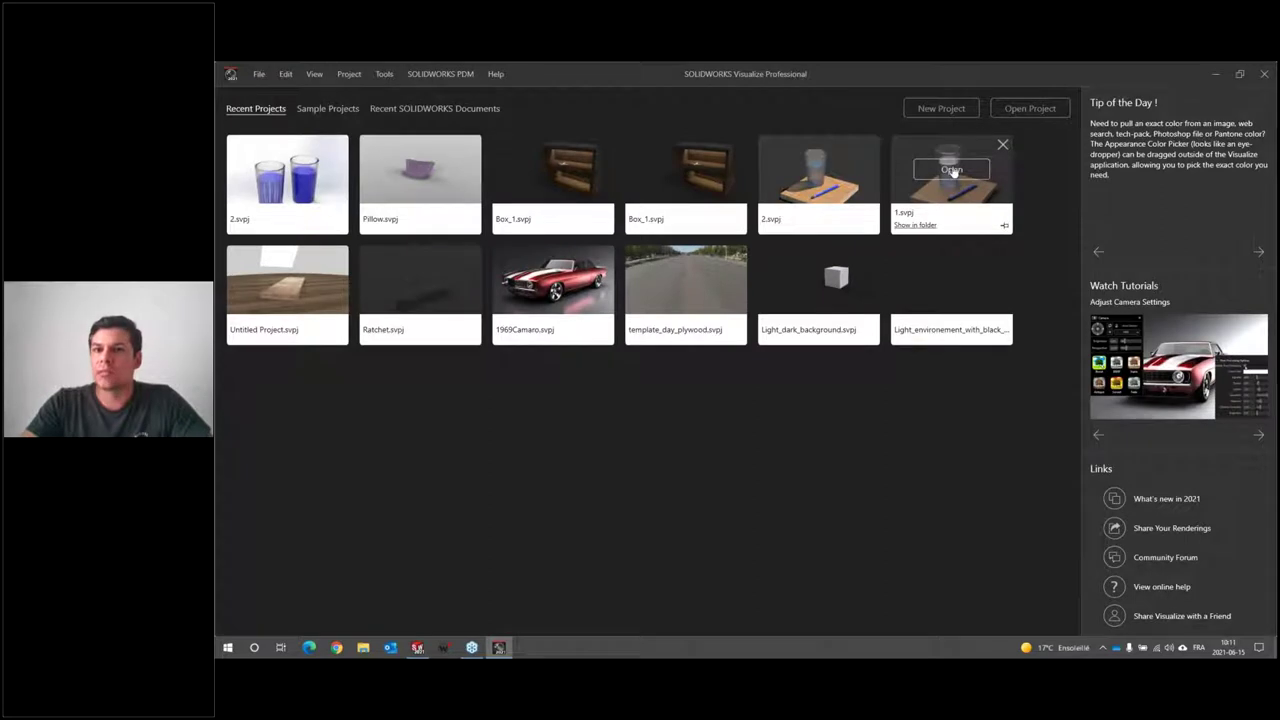
Open the 1.svpj project from Recent Projects and set the render mode to Fast
click(952, 170)
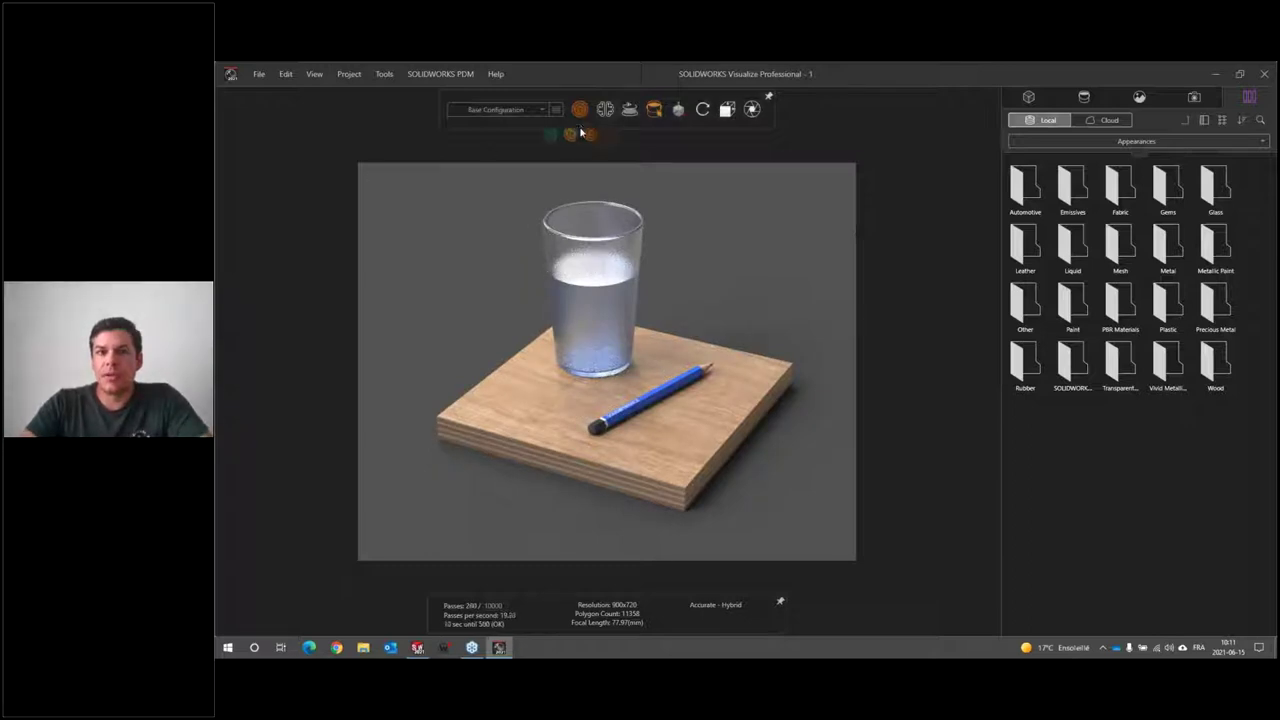
click(541, 134)
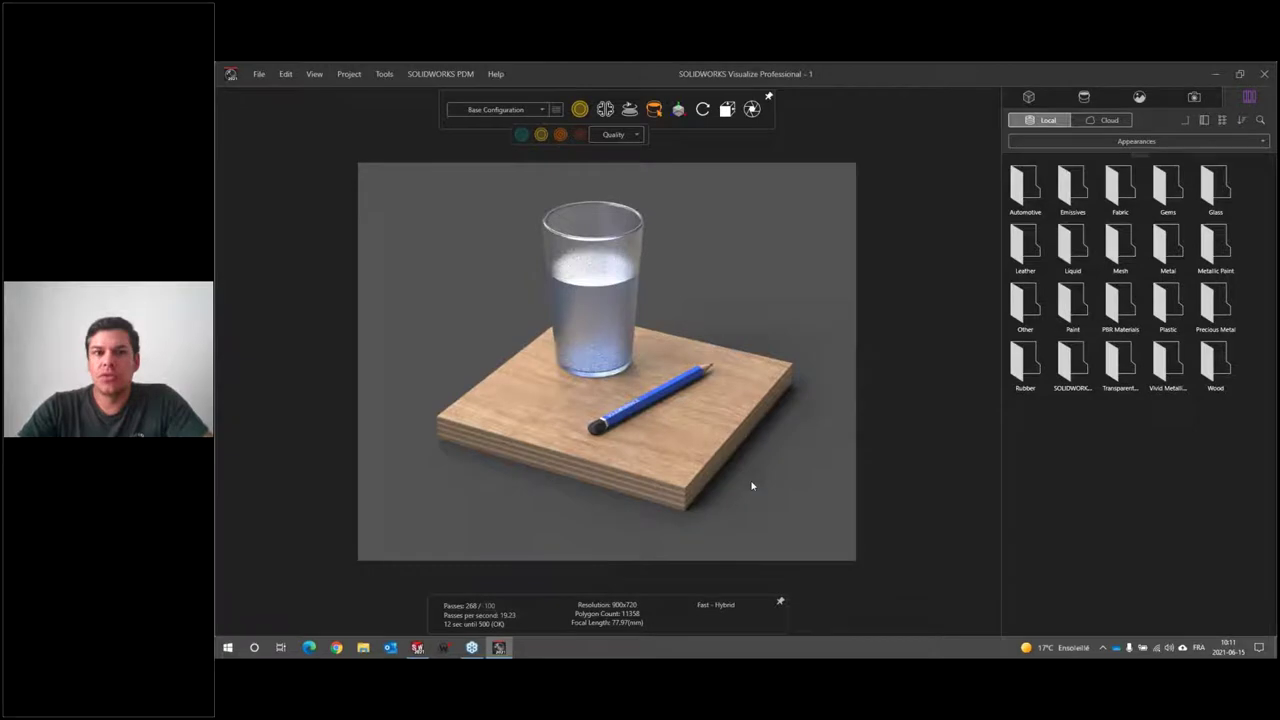
key(p)
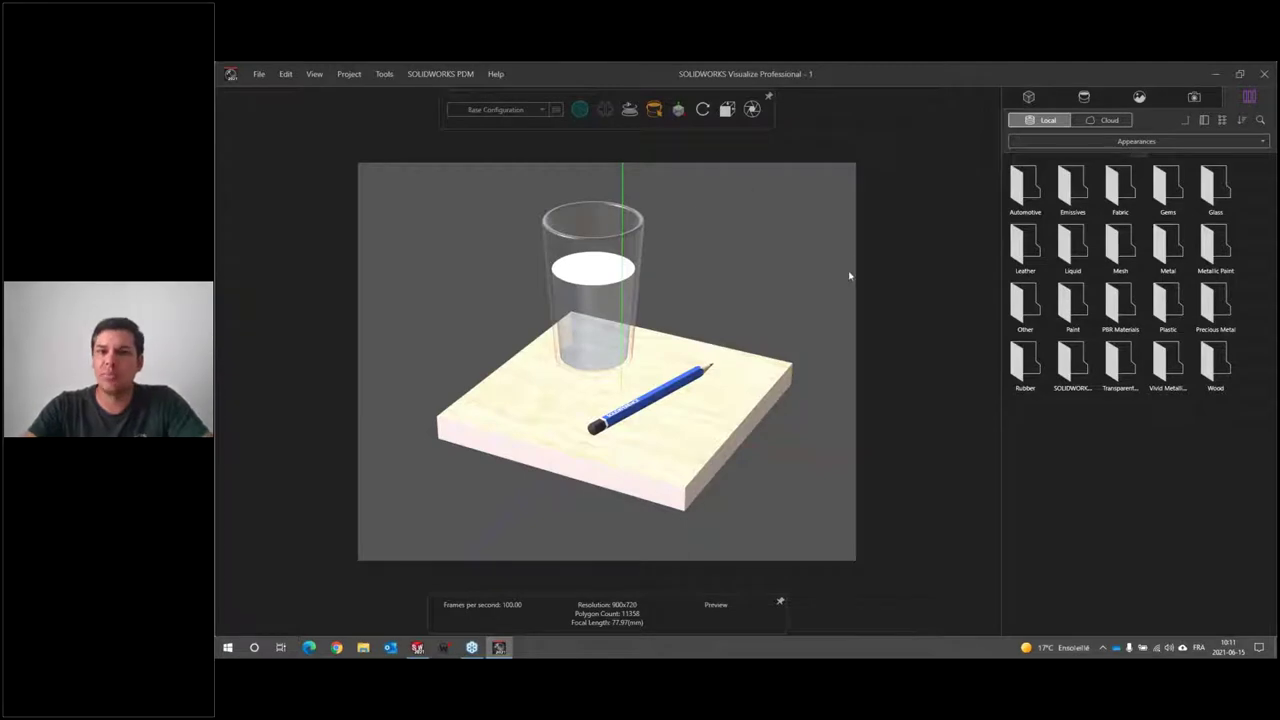
click(580, 109)
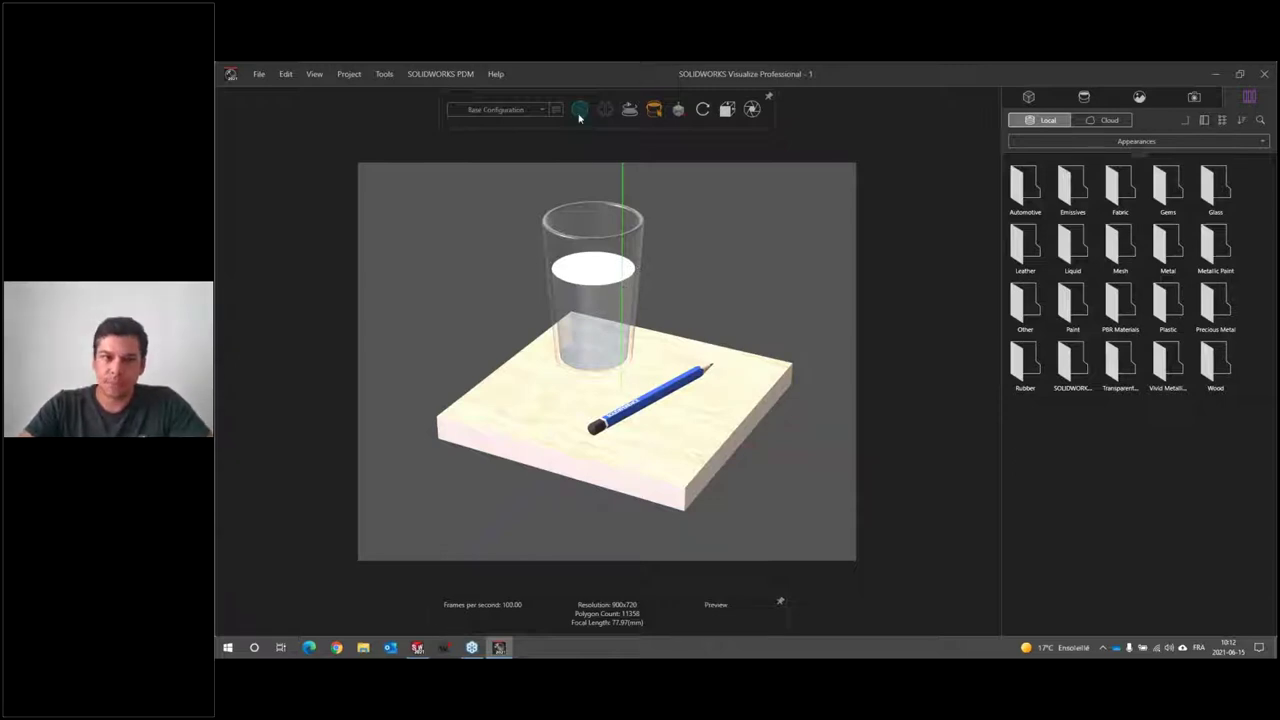
click(541, 134)
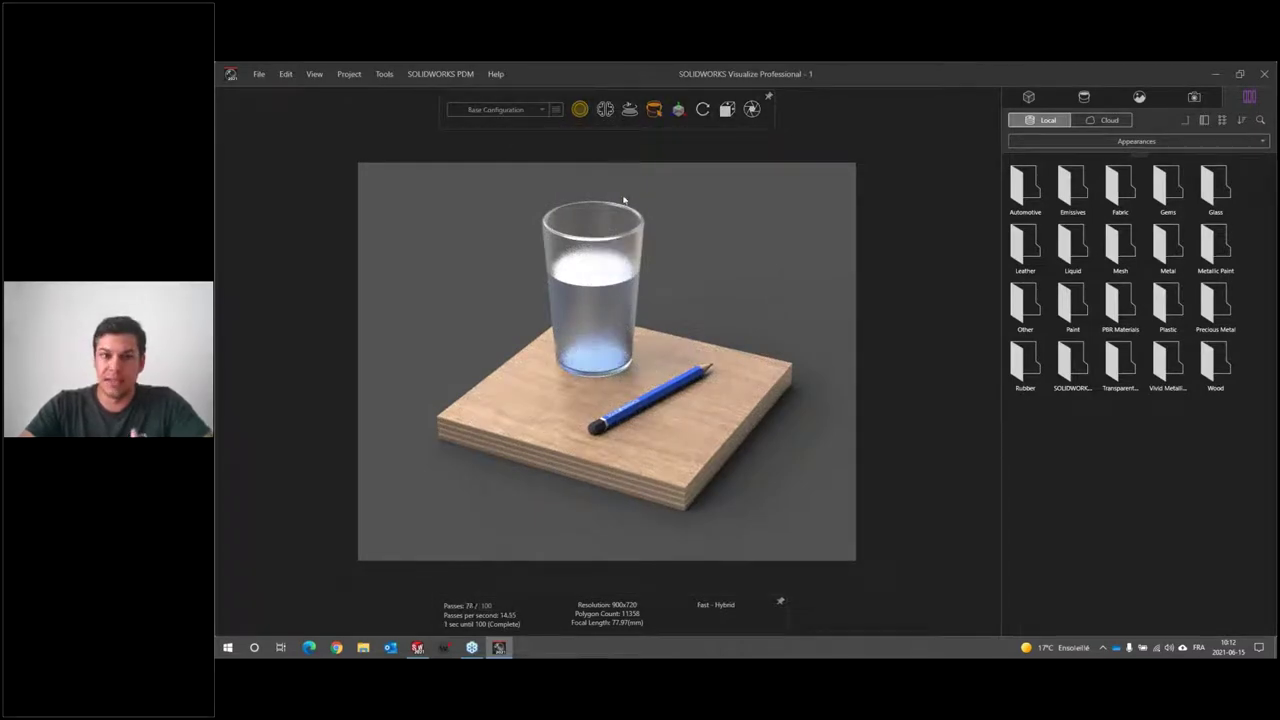
Switch the render mode to Accurate so the scene renders toward 10000 passes
mouse_move(579, 109)
click(561, 135)
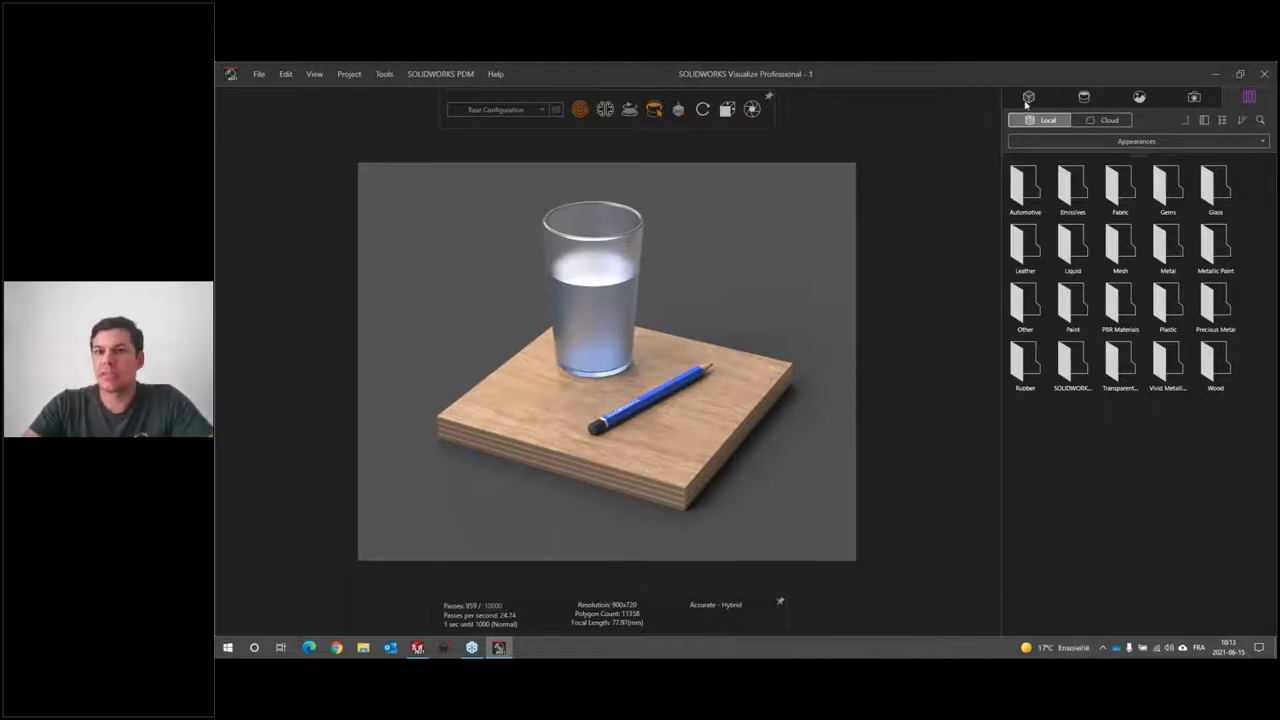
Inspect the Scene1_VISUALIZE model tree and its Défaut parts, then list the project's appearances
click(1028, 98)
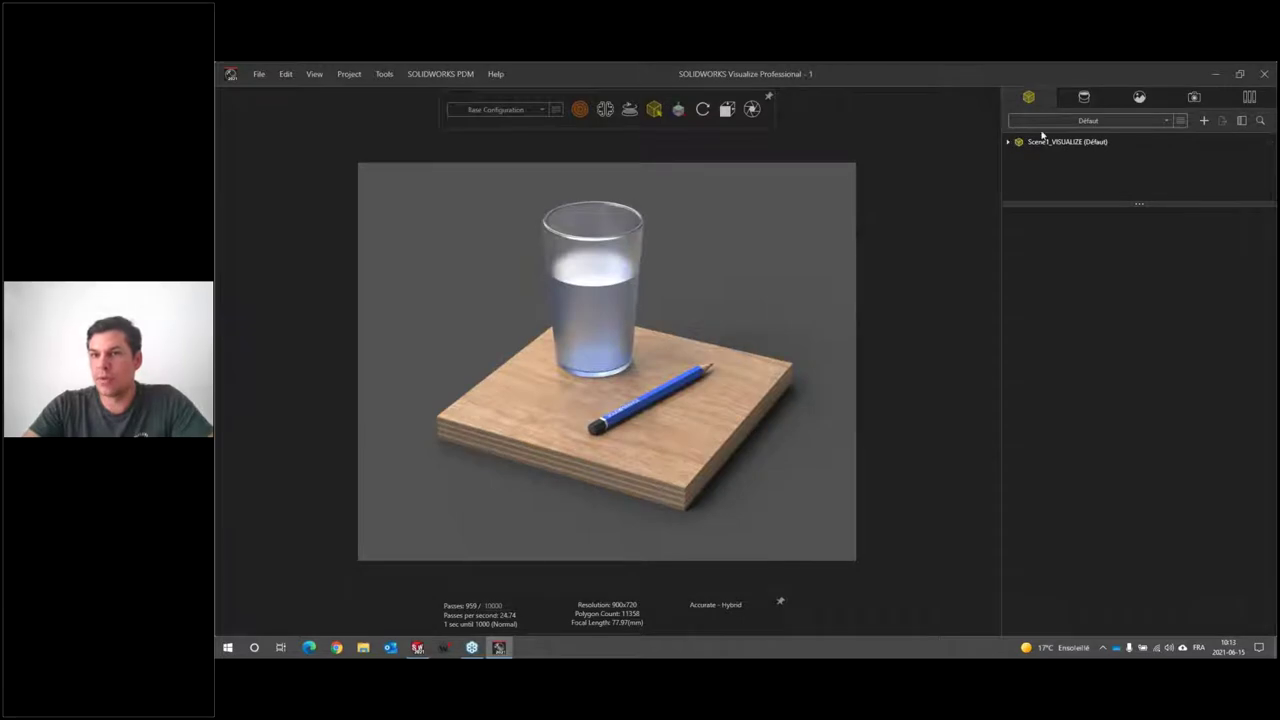
click(1066, 141)
drag(1139, 205, 1139, 331)
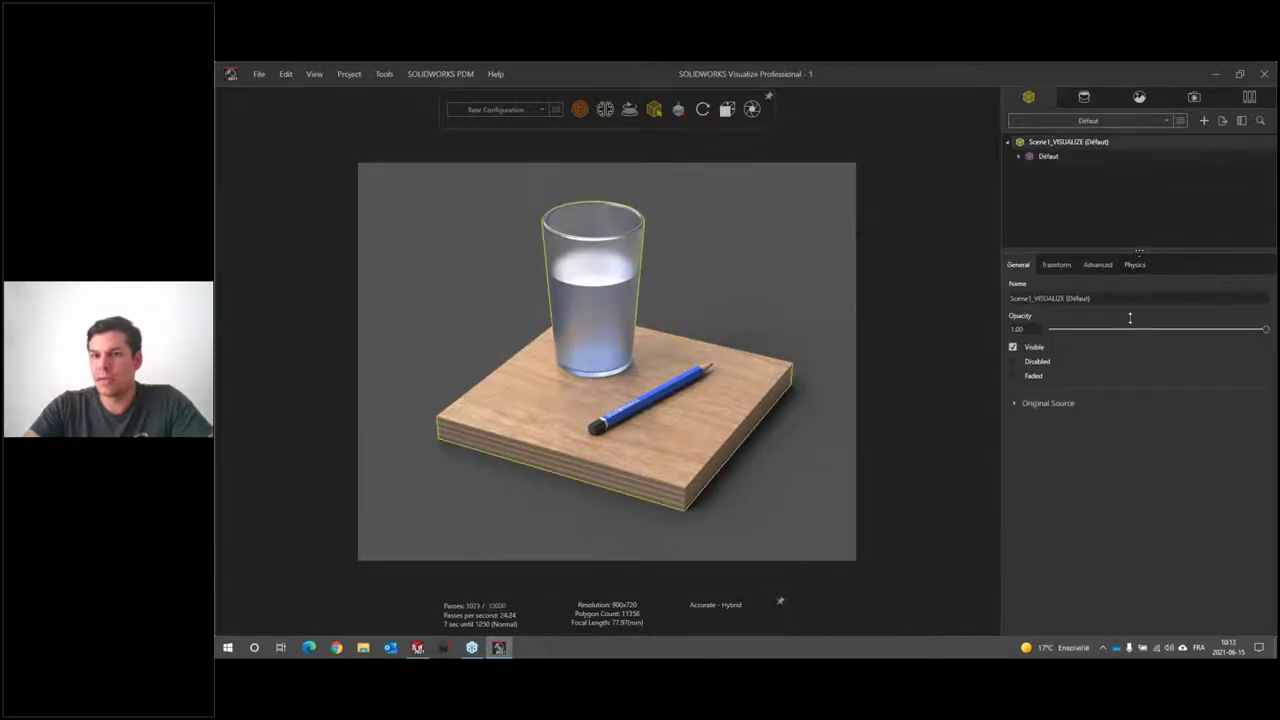
click(1019, 157)
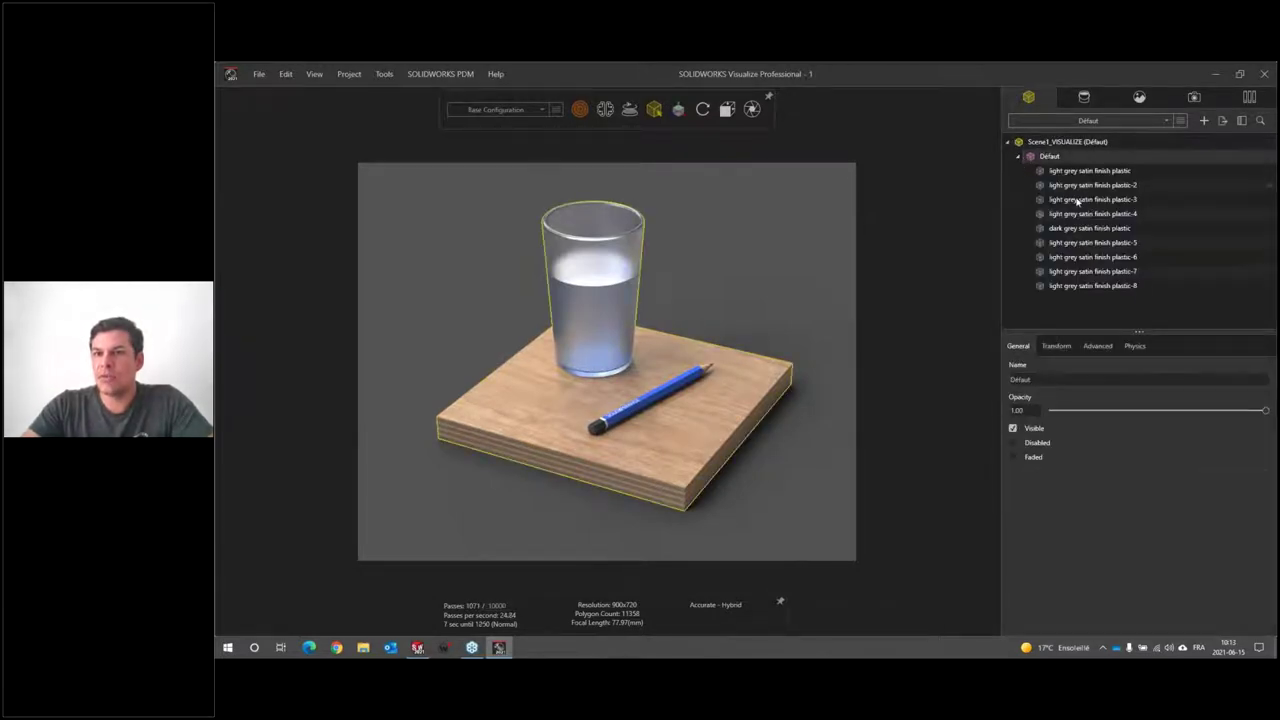
click(1100, 305)
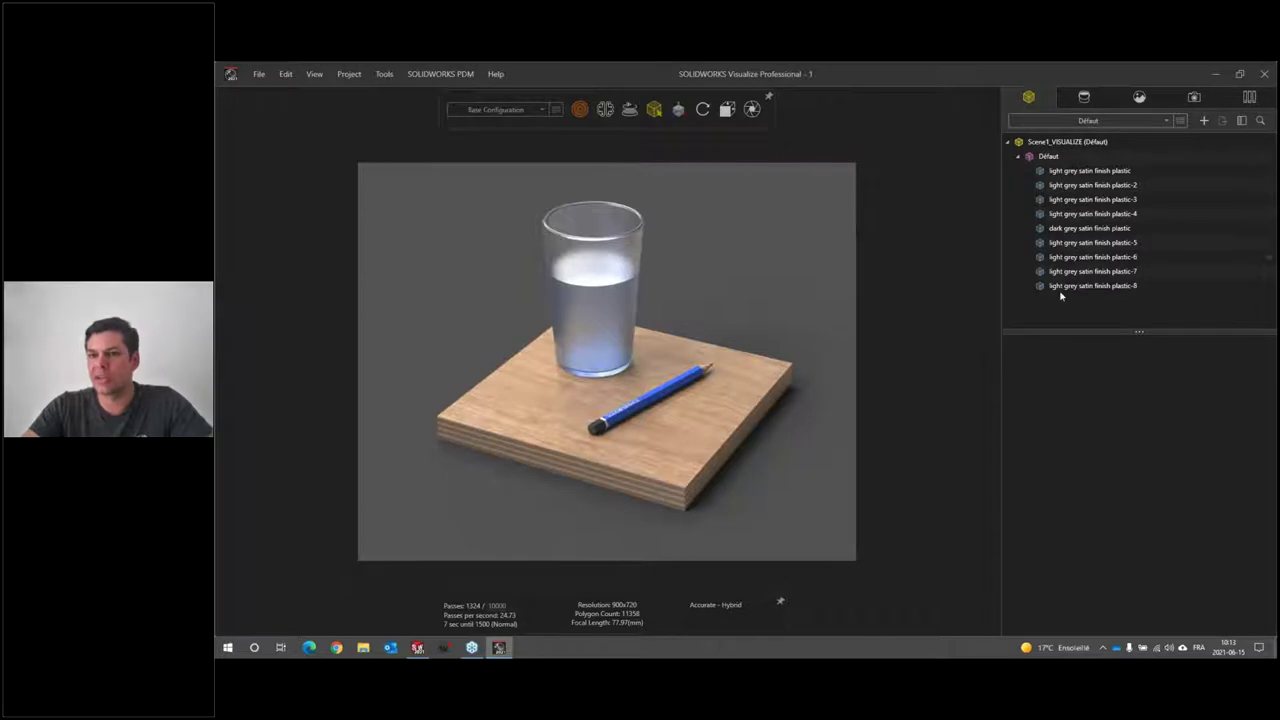
click(1083, 97)
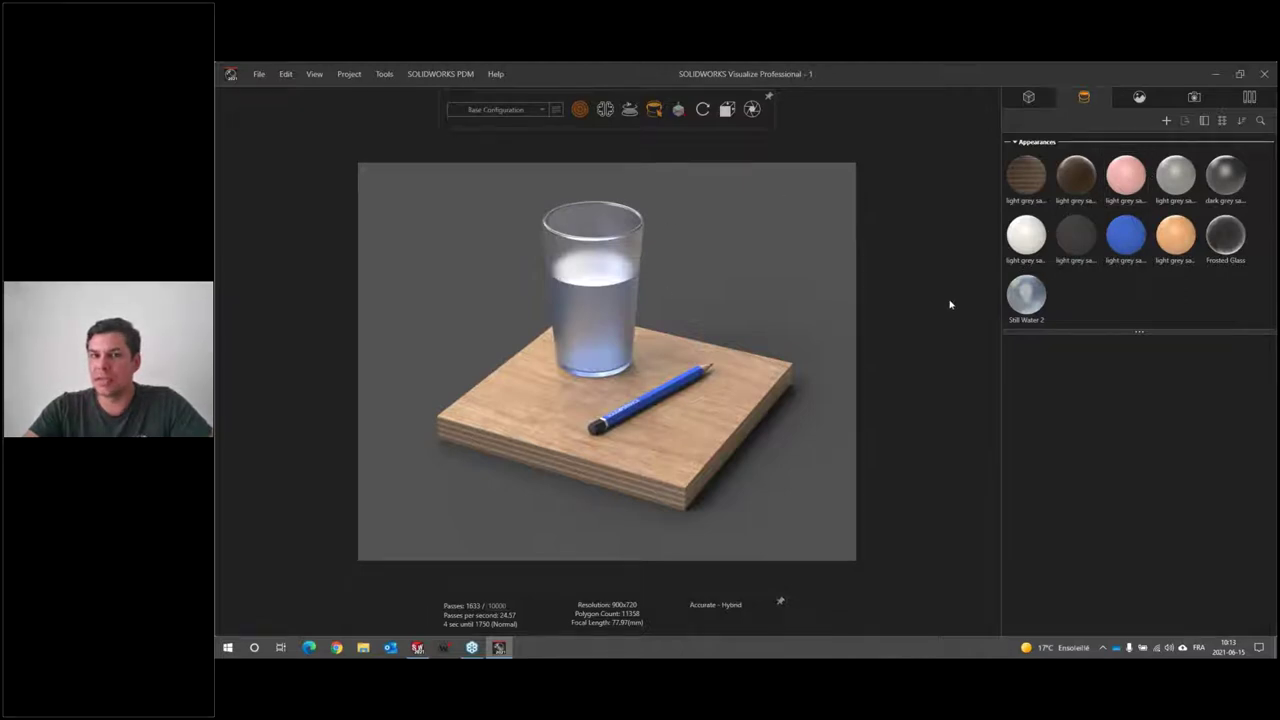
Delete all unused appearances and textures from the project's Appearances list
right_click(1093, 298)
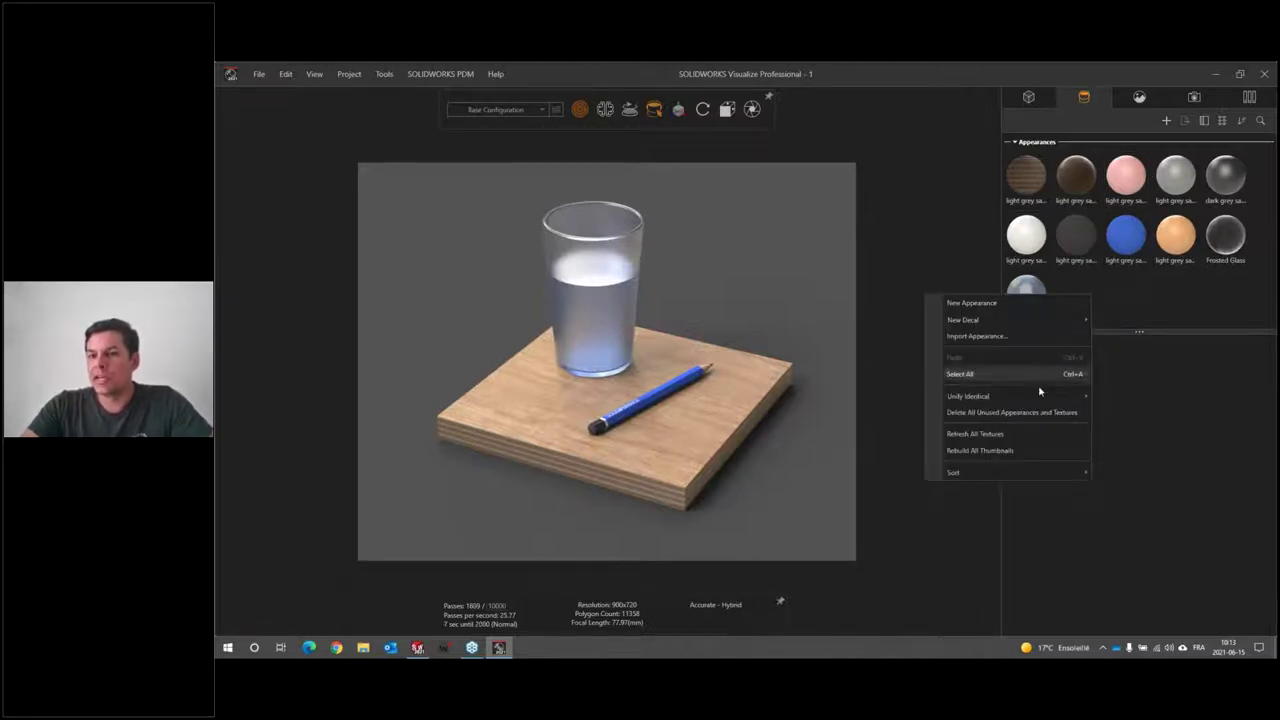
right_click(1110, 290)
right_click(1097, 289)
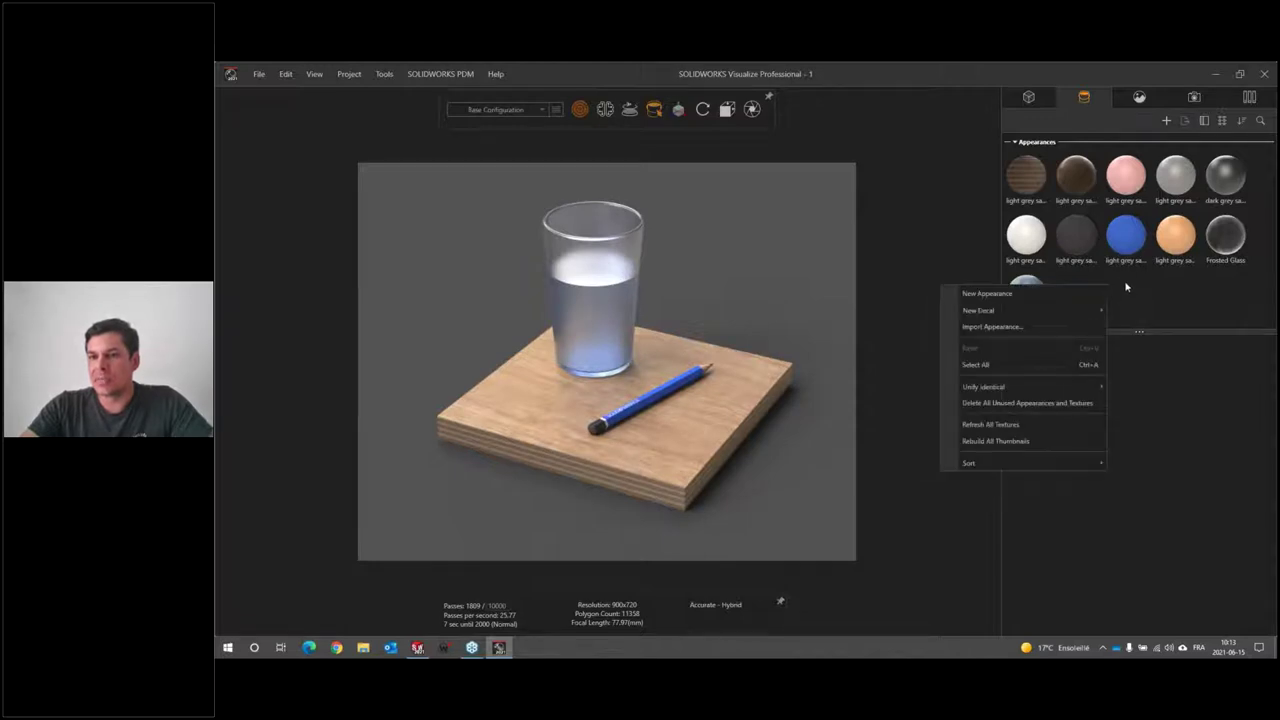
click(1011, 403)
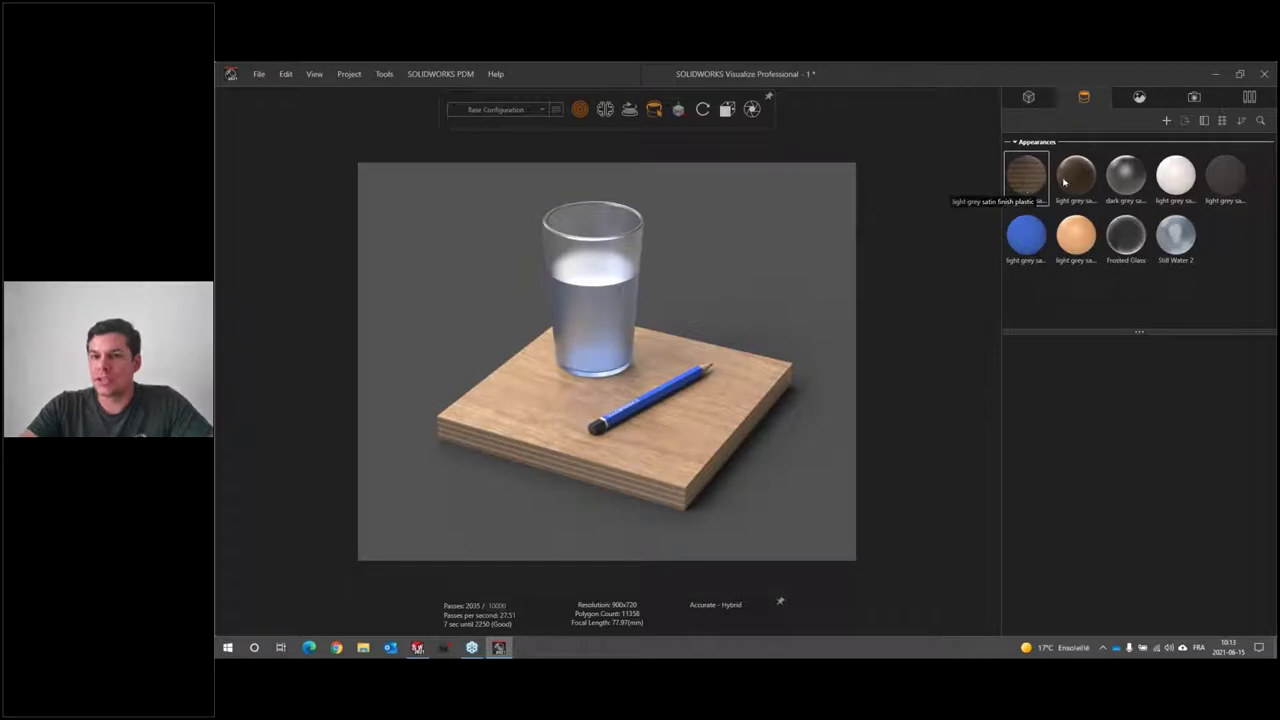
click(1140, 254)
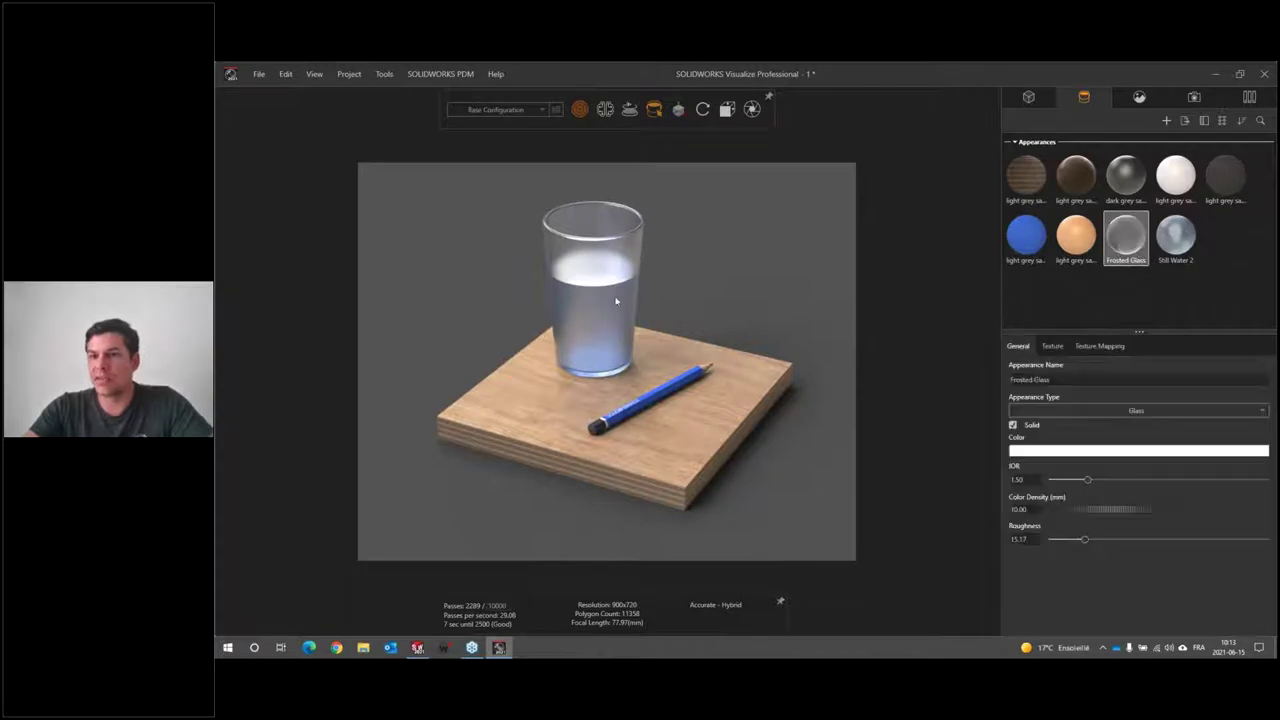
click(1025, 302)
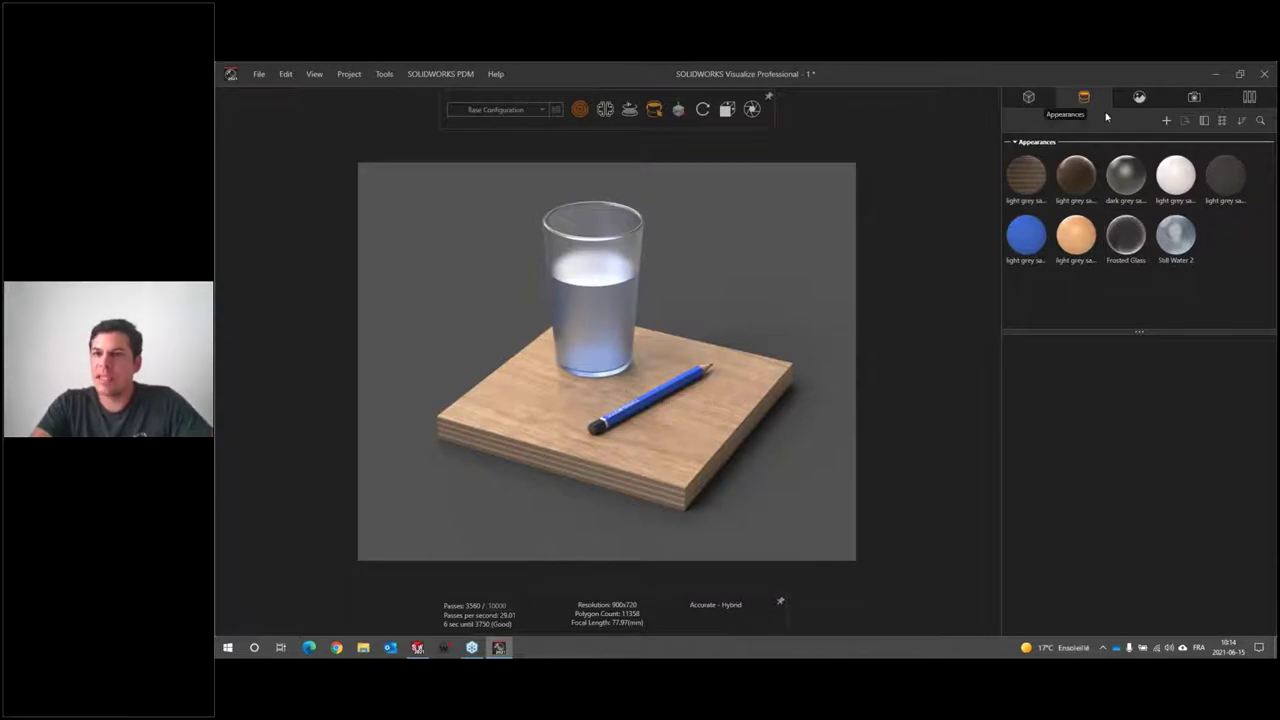
Review the first wood appearance's texture maps and general settings
click(1079, 180)
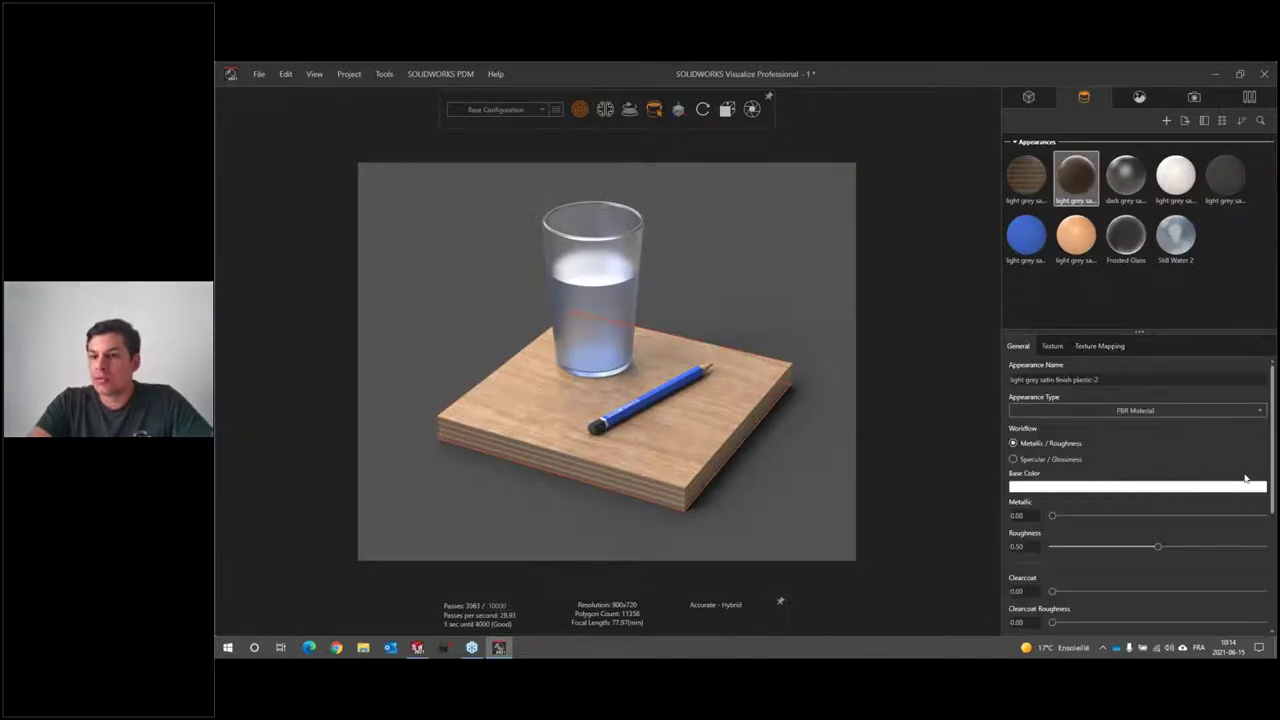
click(1108, 310)
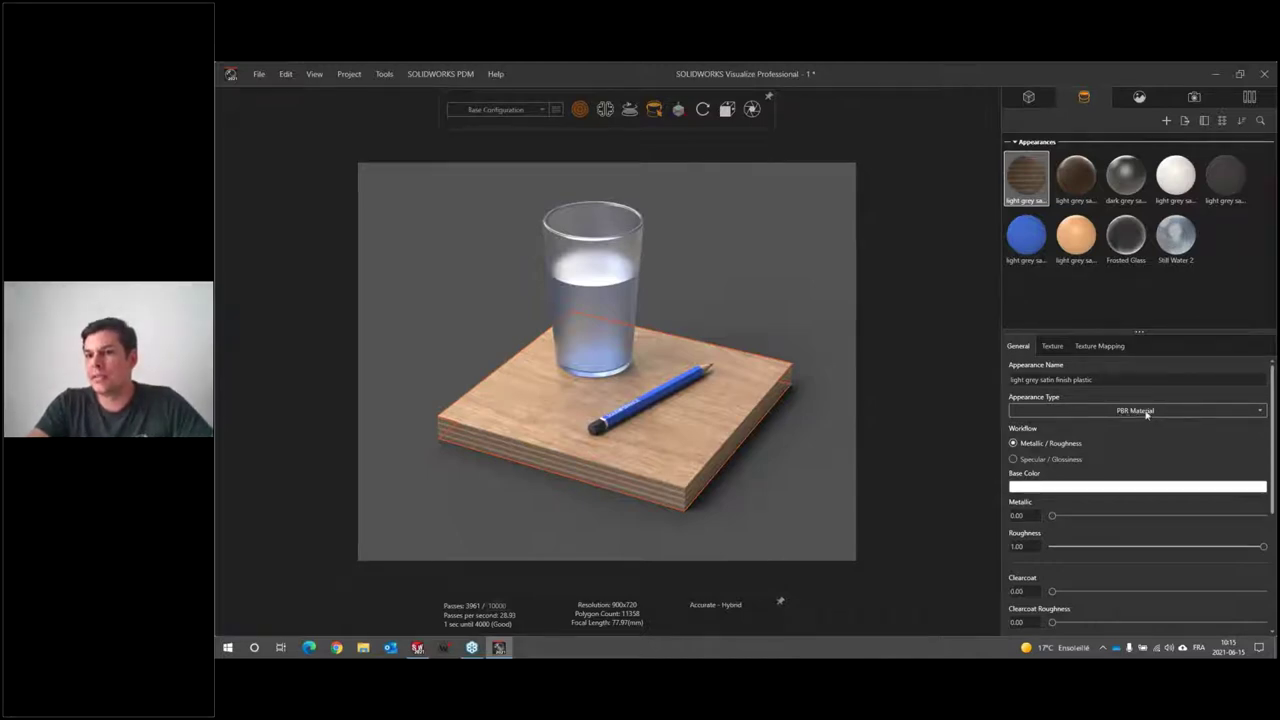
click(1054, 347)
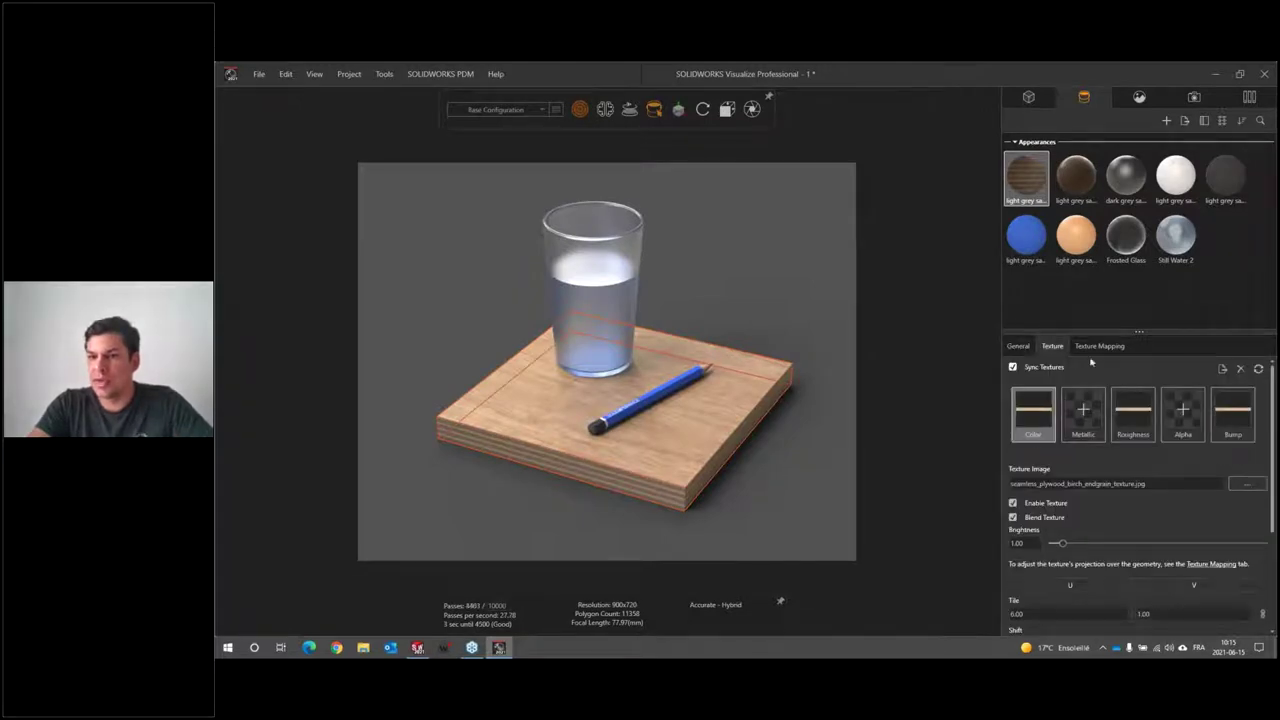
click(657, 507)
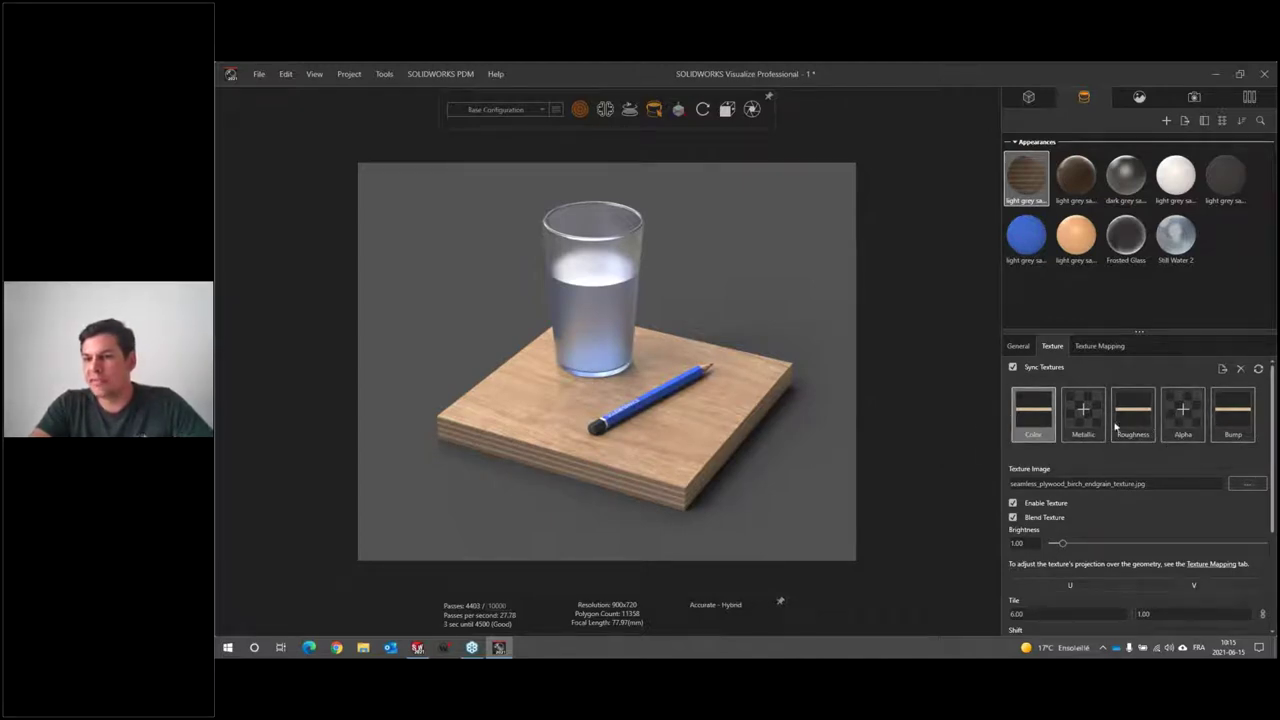
click(1018, 346)
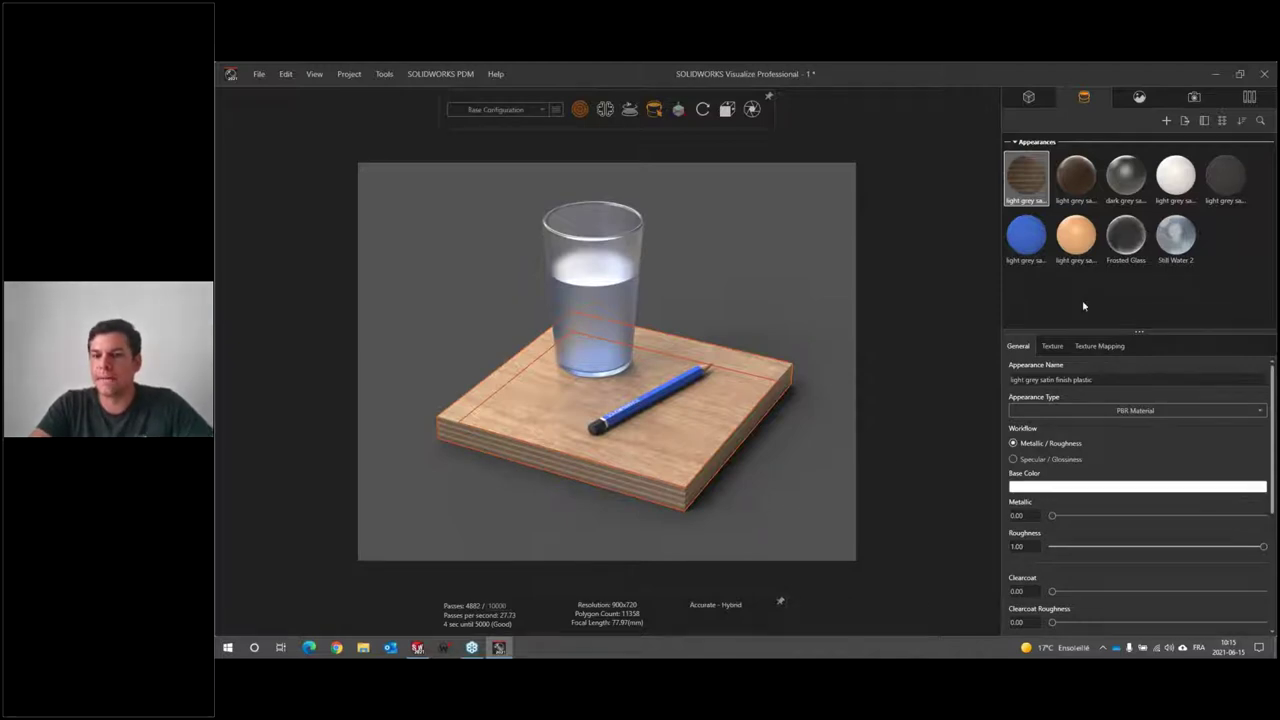
Change the second plywood appearance's bump map type to Displacement and pause rendering
click(1077, 190)
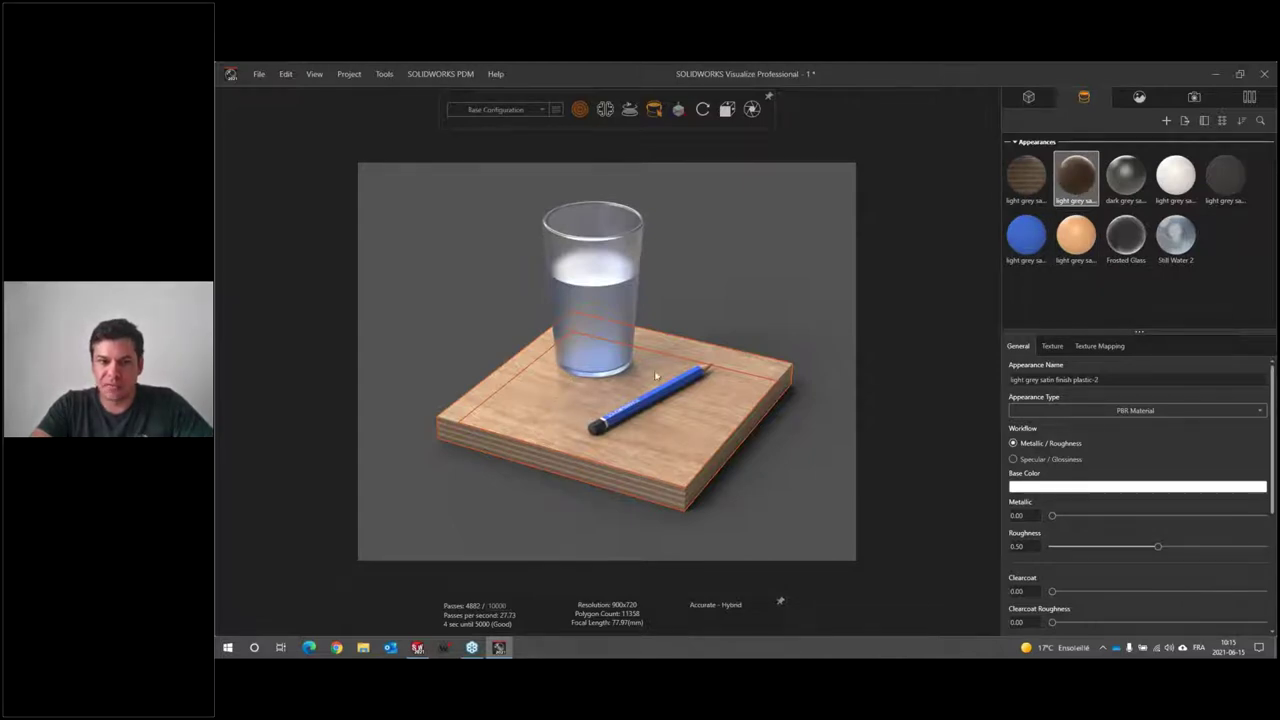
click(1052, 345)
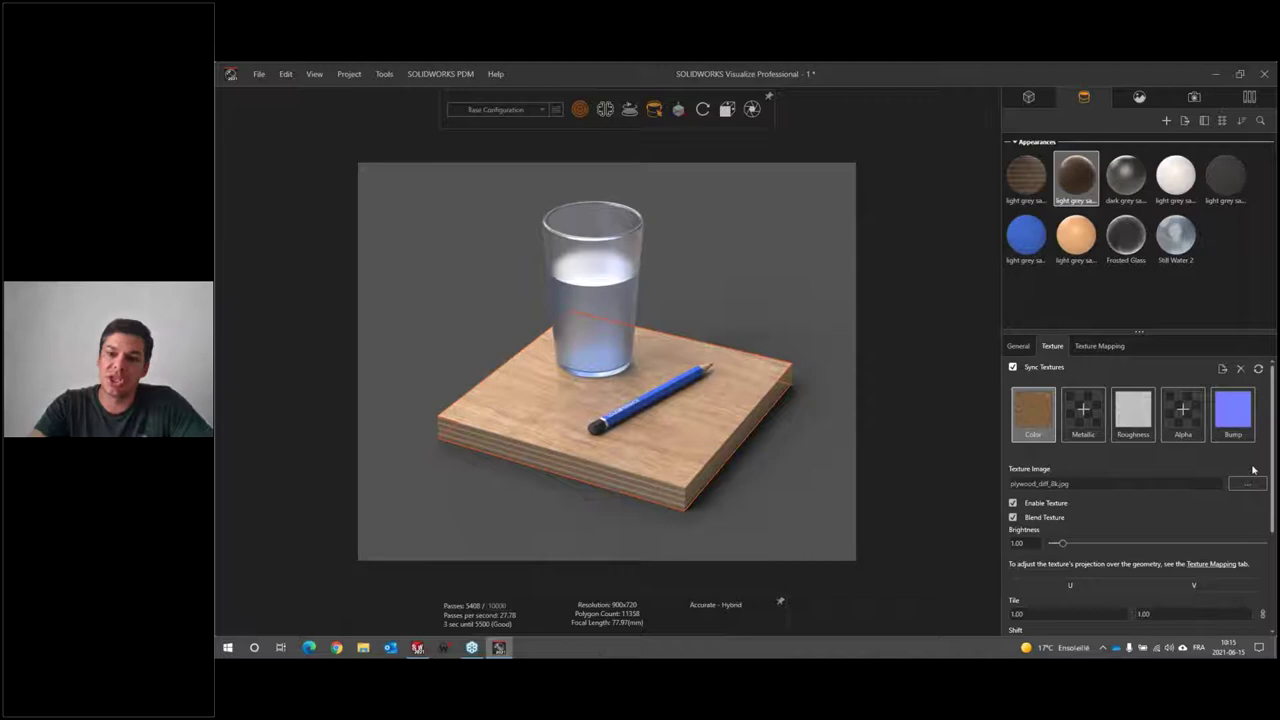
drag(1274, 479, 1274, 500)
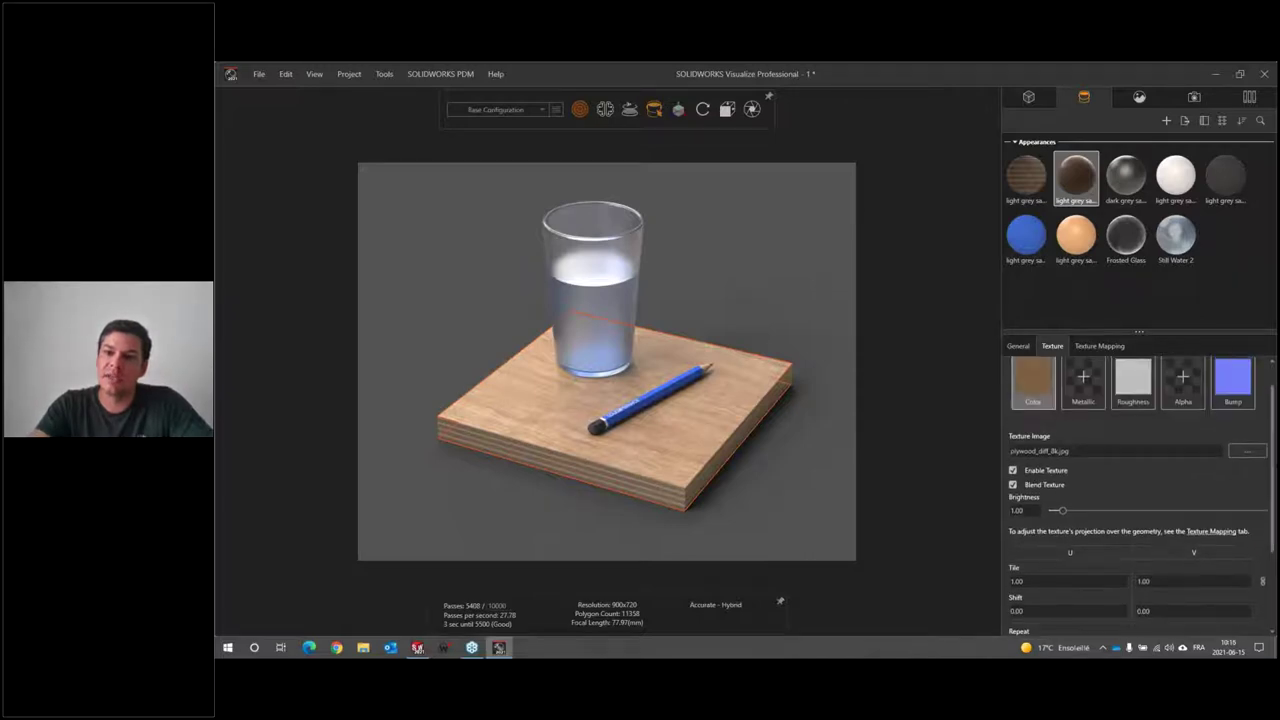
click(1232, 395)
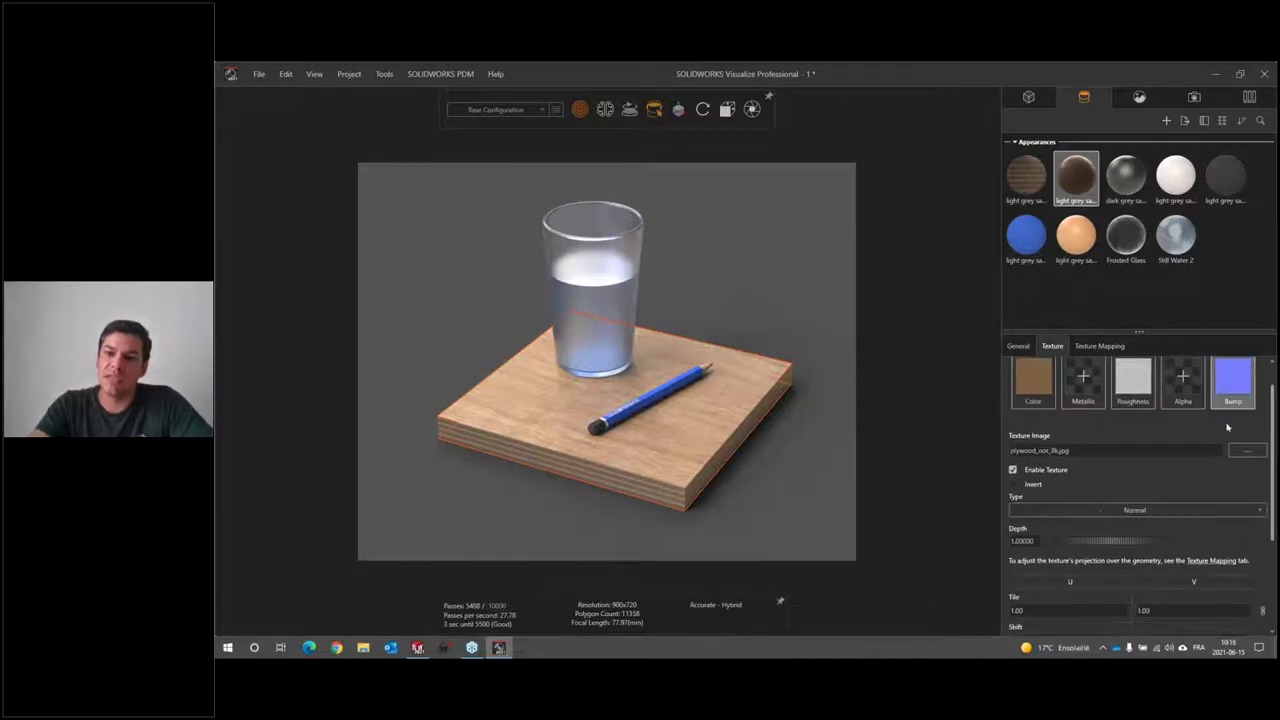
click(1147, 511)
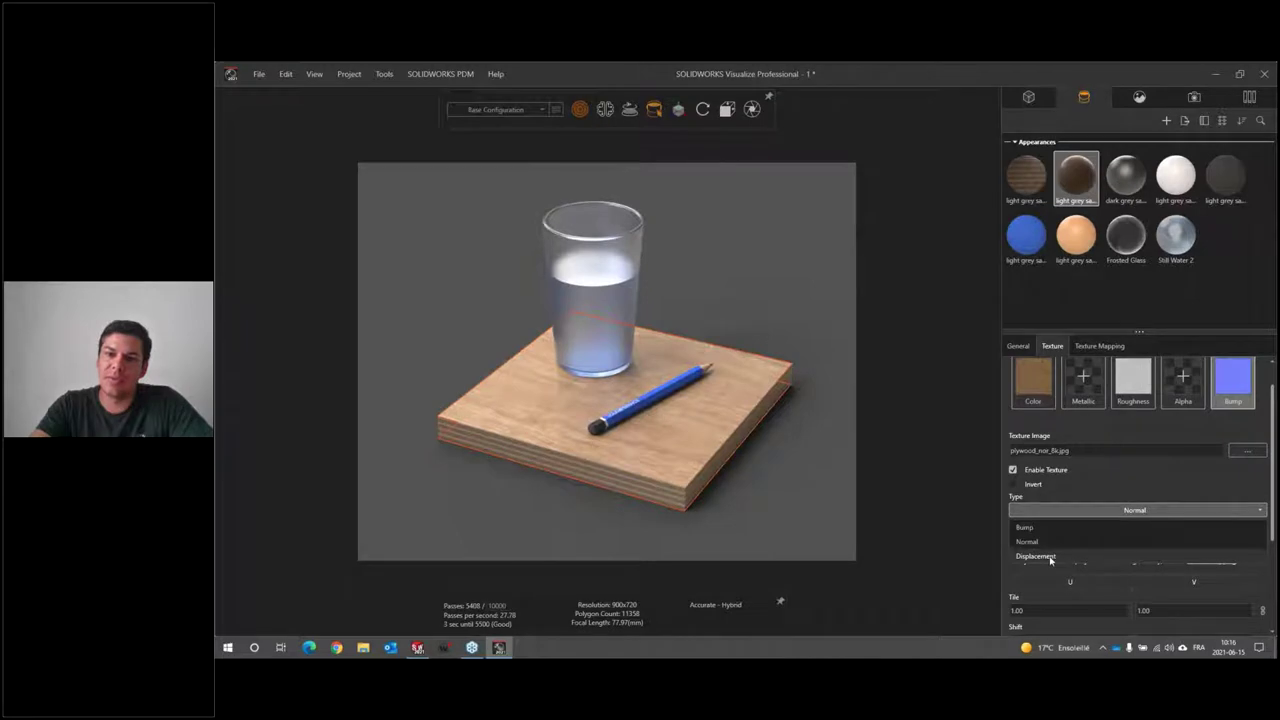
click(1049, 558)
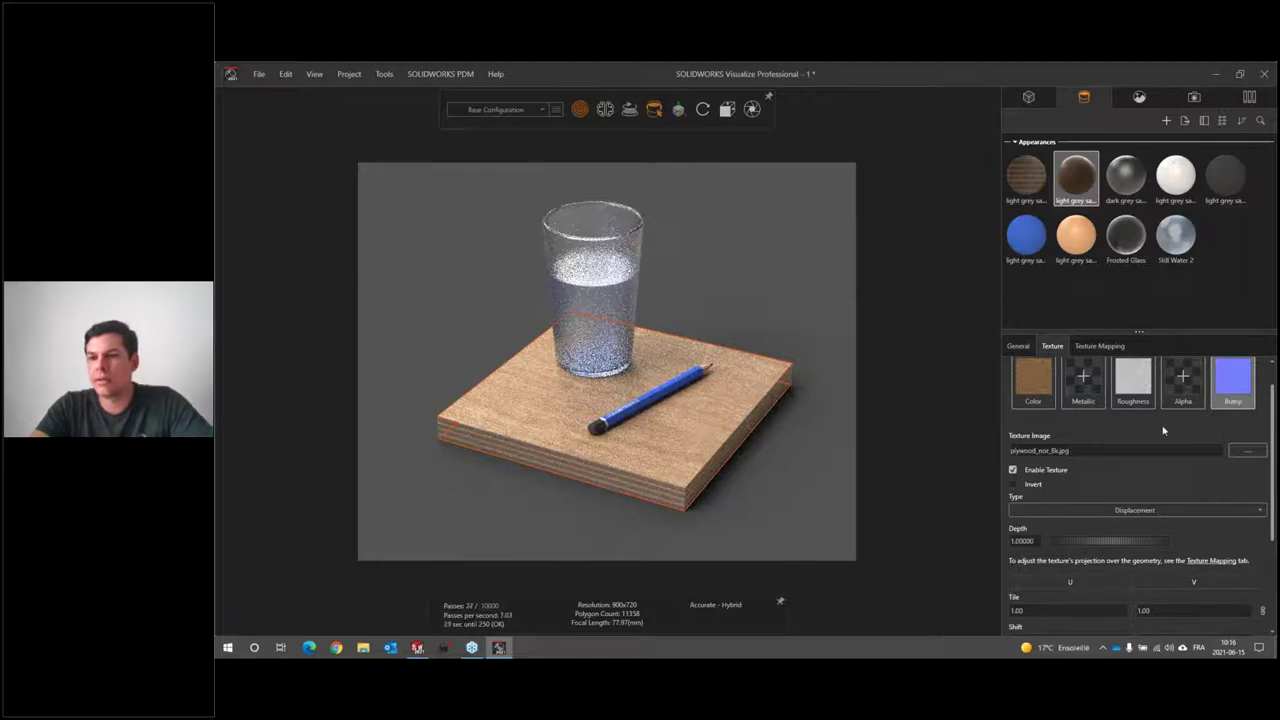
key(p)
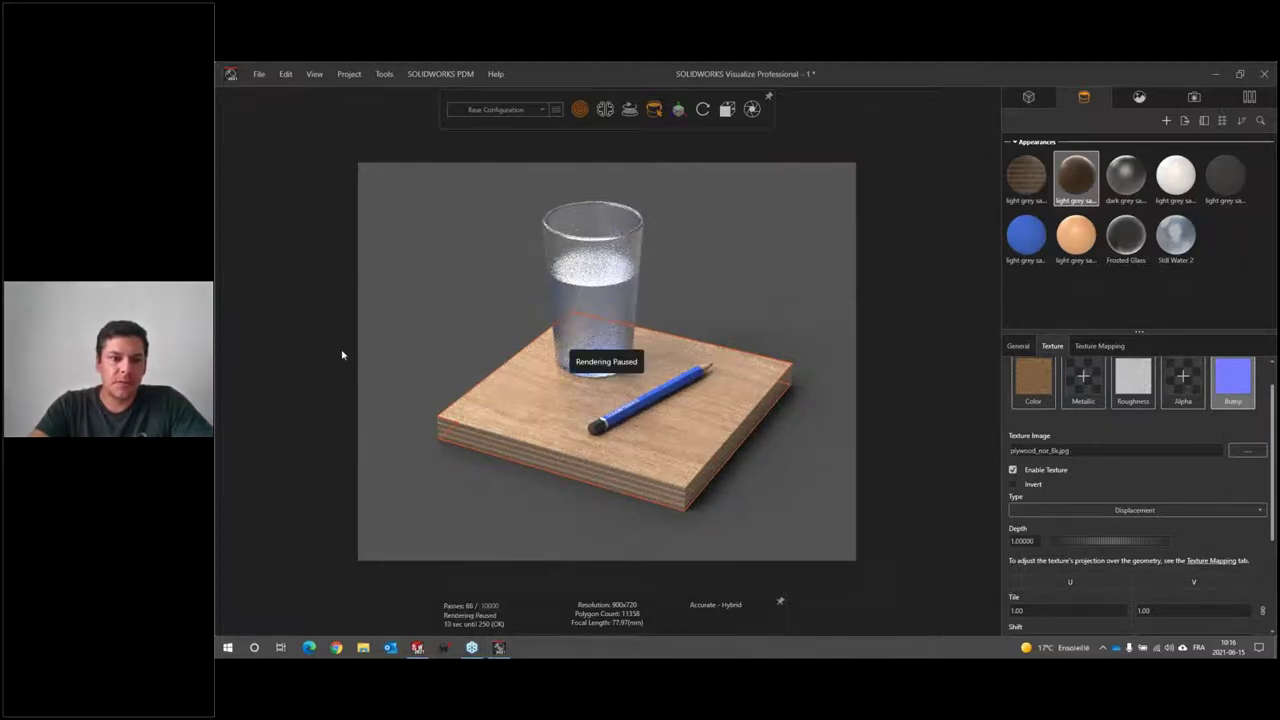
click(363, 647)
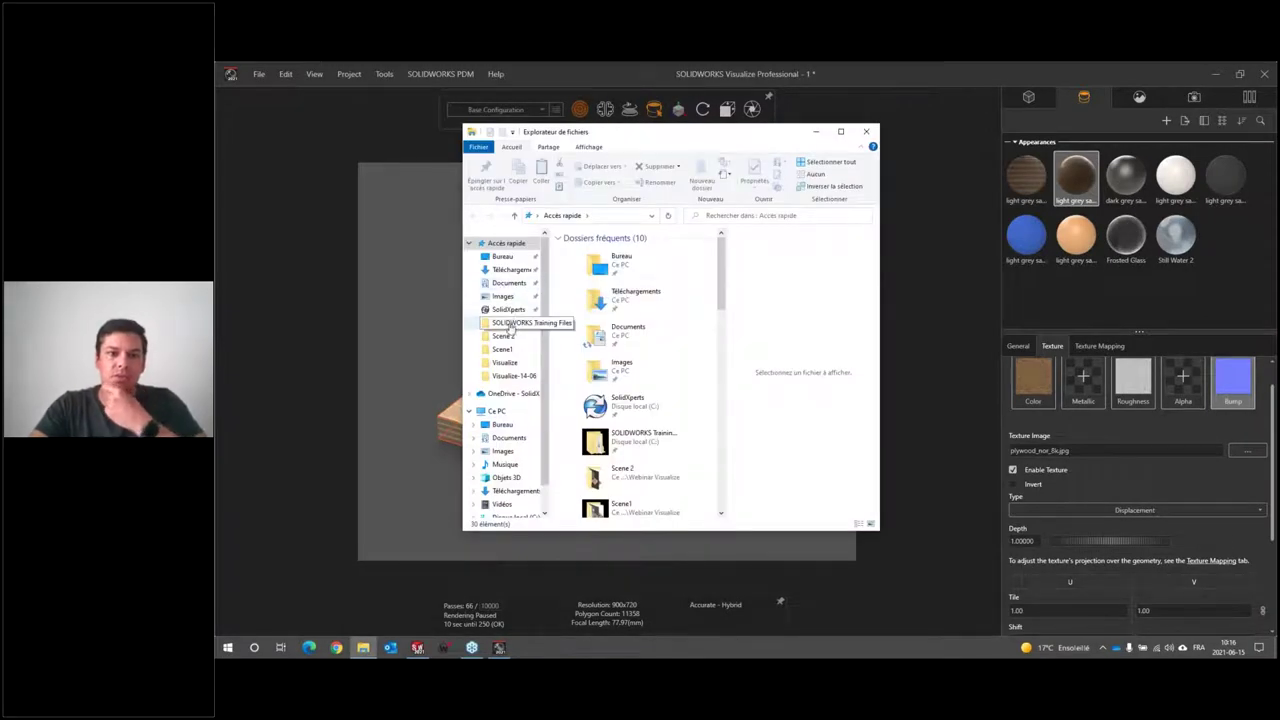
Launch the Textures shortcut in the desktop's Visualize folder to open Texture Haven
click(503, 257)
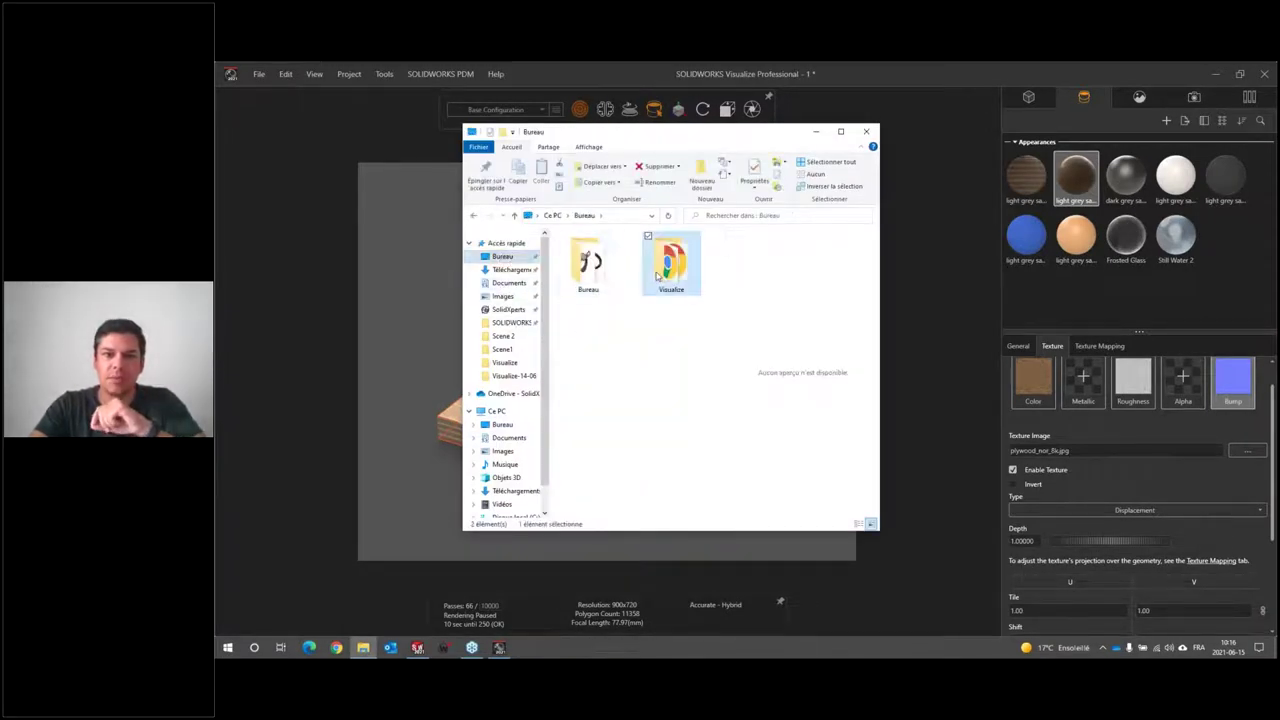
double_click(671, 265)
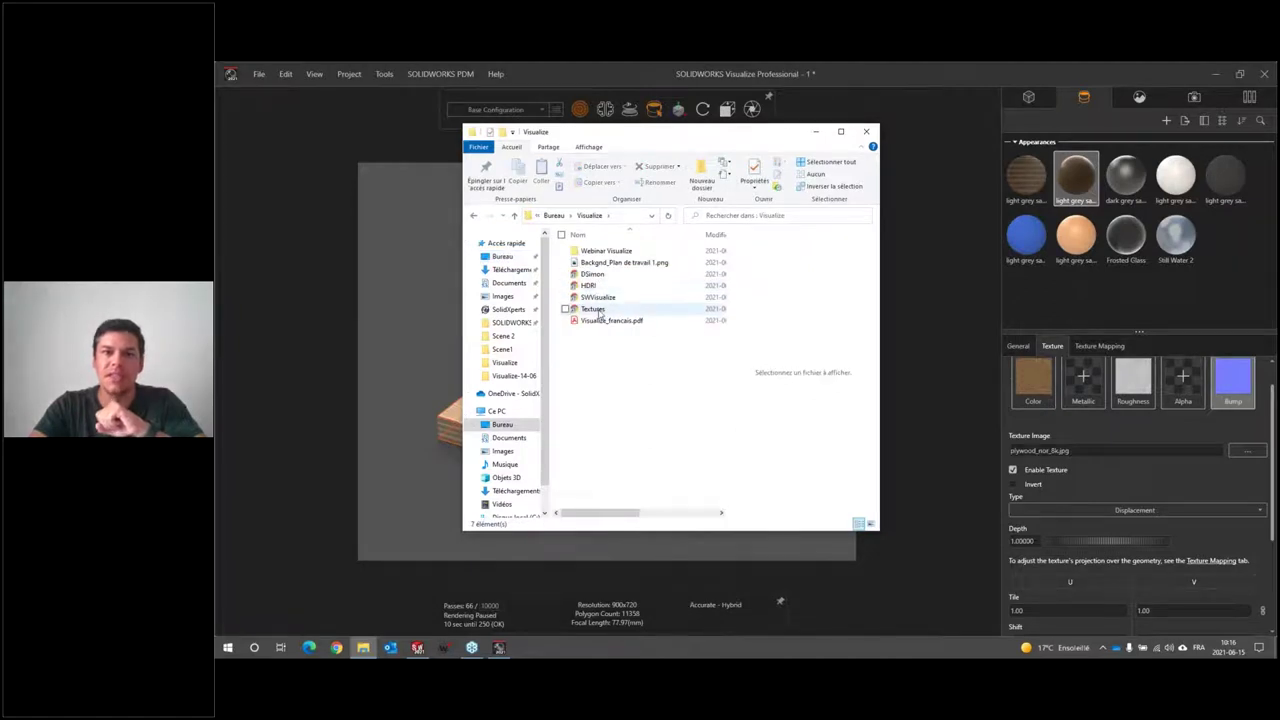
double_click(598, 311)
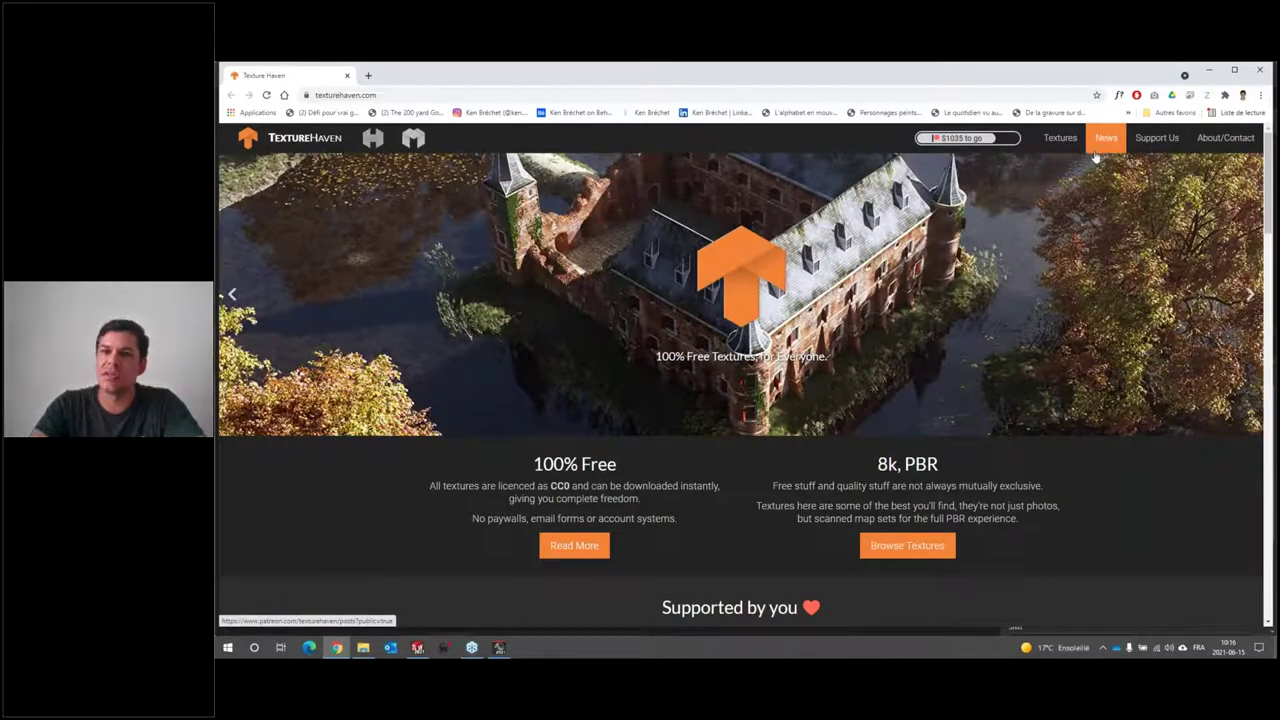
Filter Texture Haven's catalogue to the Wood category and scroll to the plywood texture
click(1060, 137)
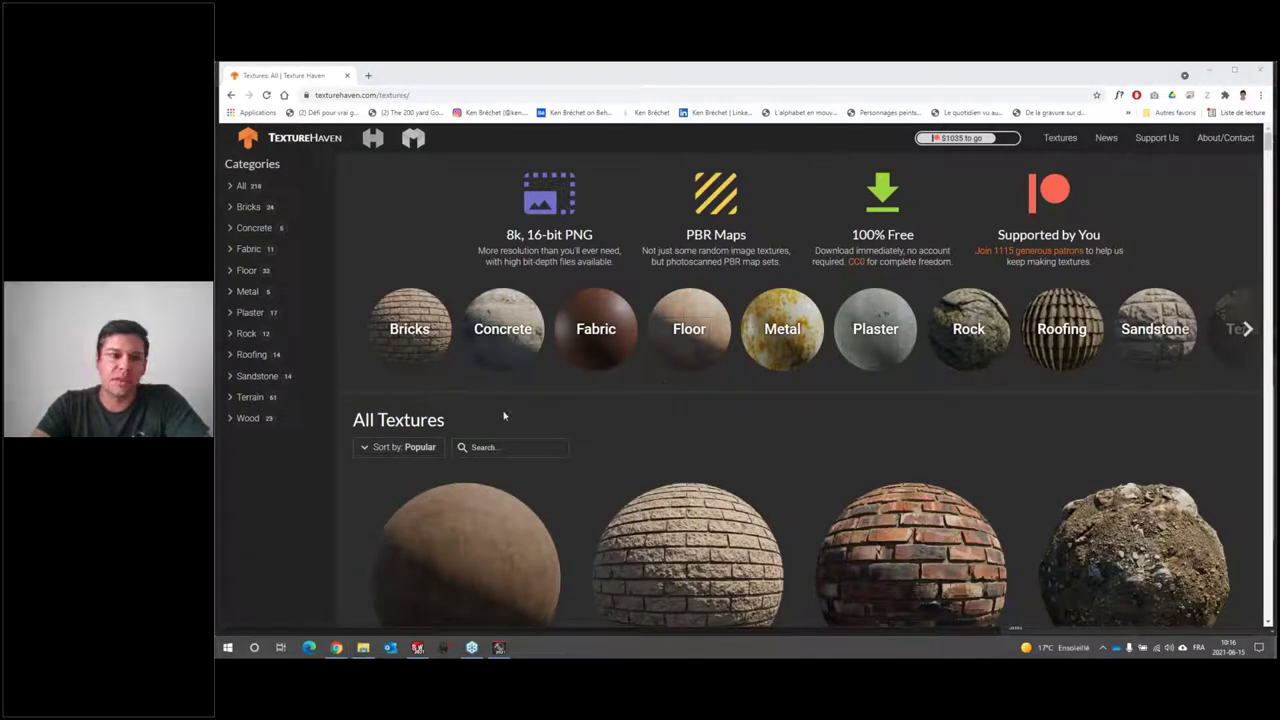
click(241, 186)
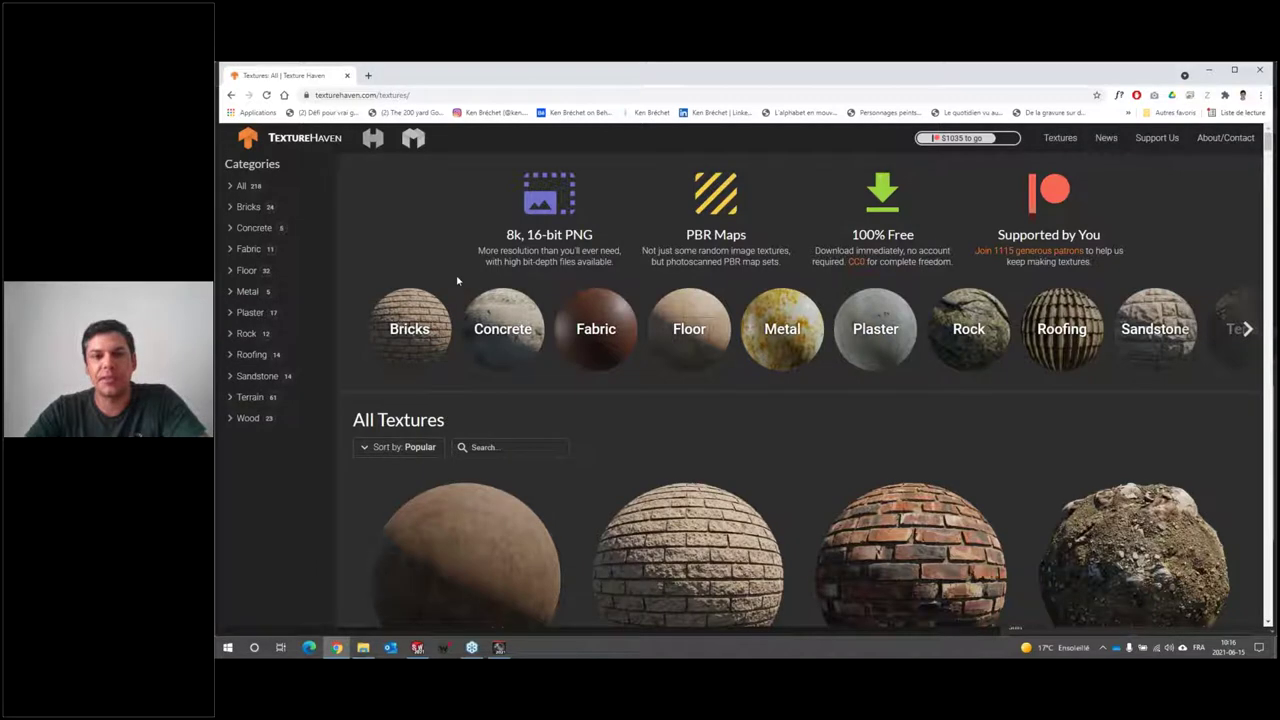
click(255, 420)
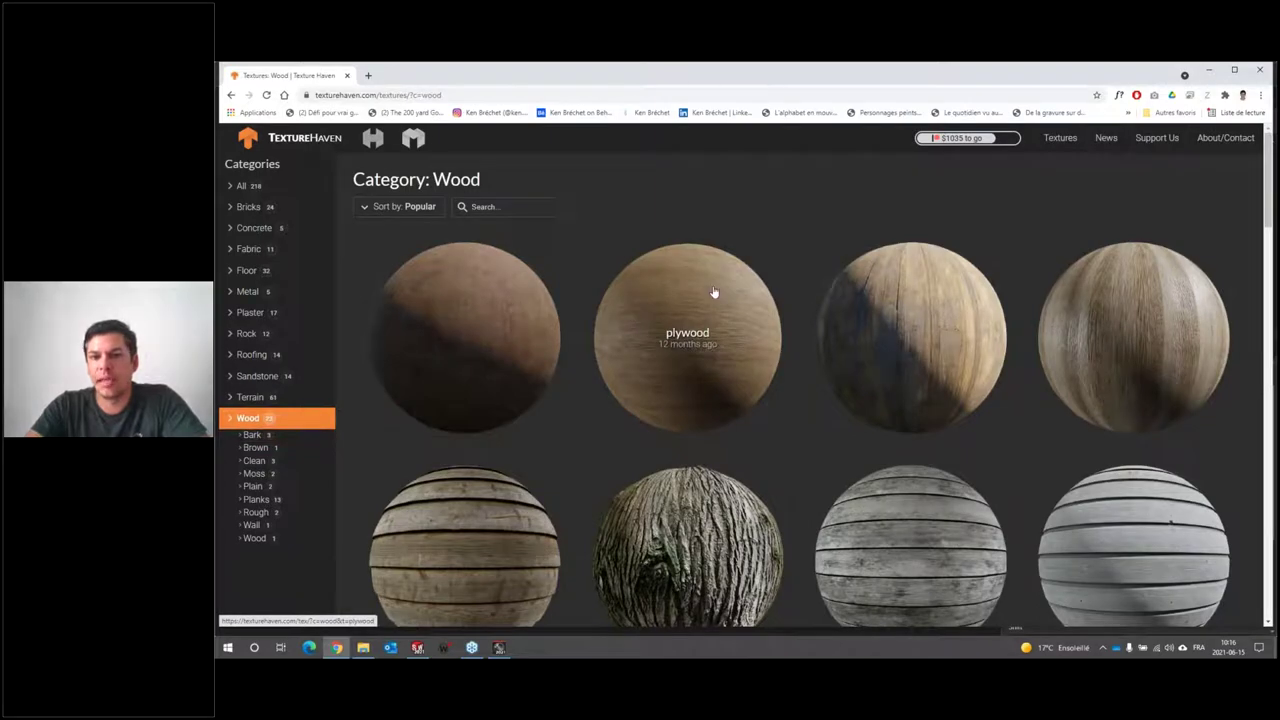
scroll(736, 370, down, 5)
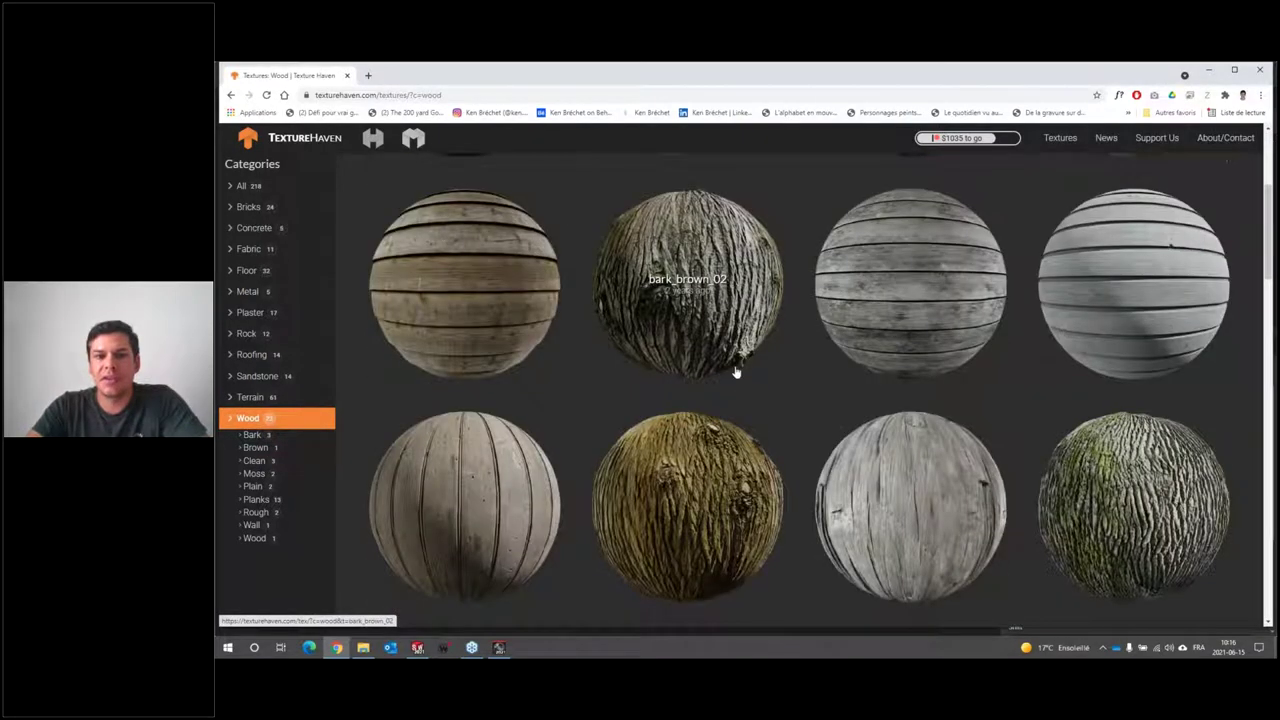
scroll(745, 376, down, 5)
scroll(745, 378, down, 3)
scroll(786, 423, down, 2)
scroll(788, 423, down, 2)
scroll(903, 312, up, 3)
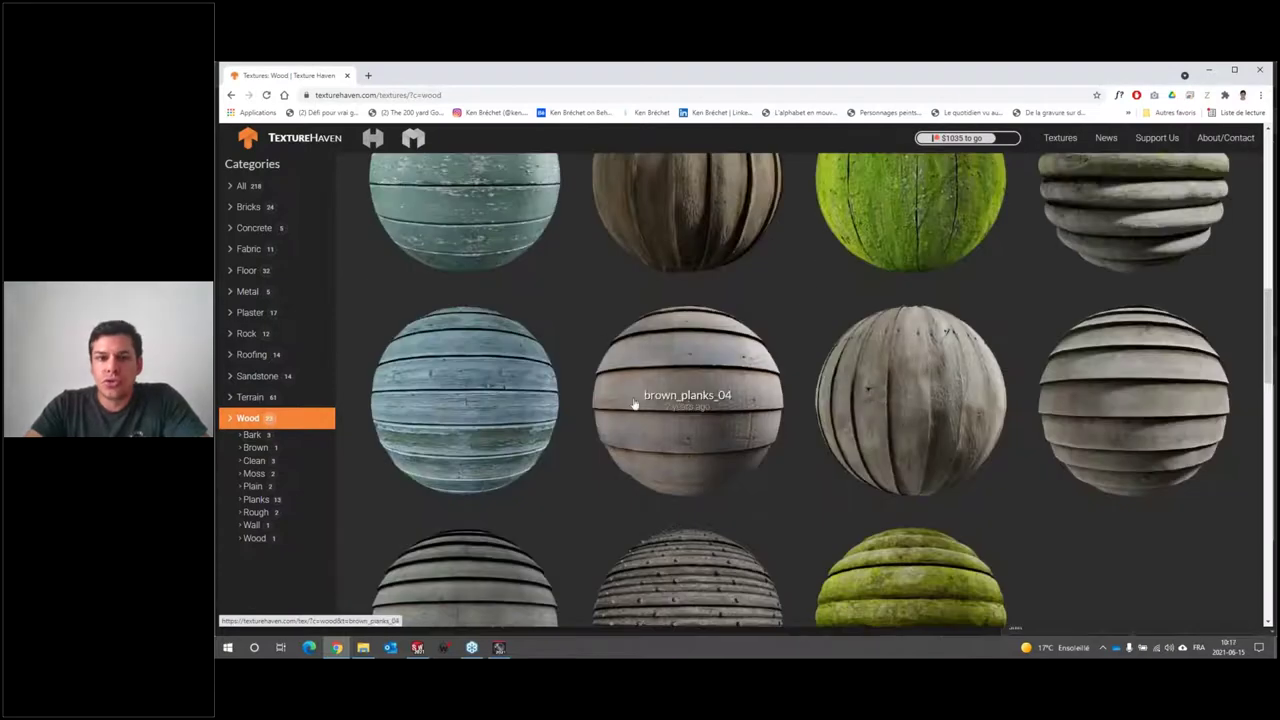
scroll(890, 312, up, 3)
scroll(1000, 380, down, 1)
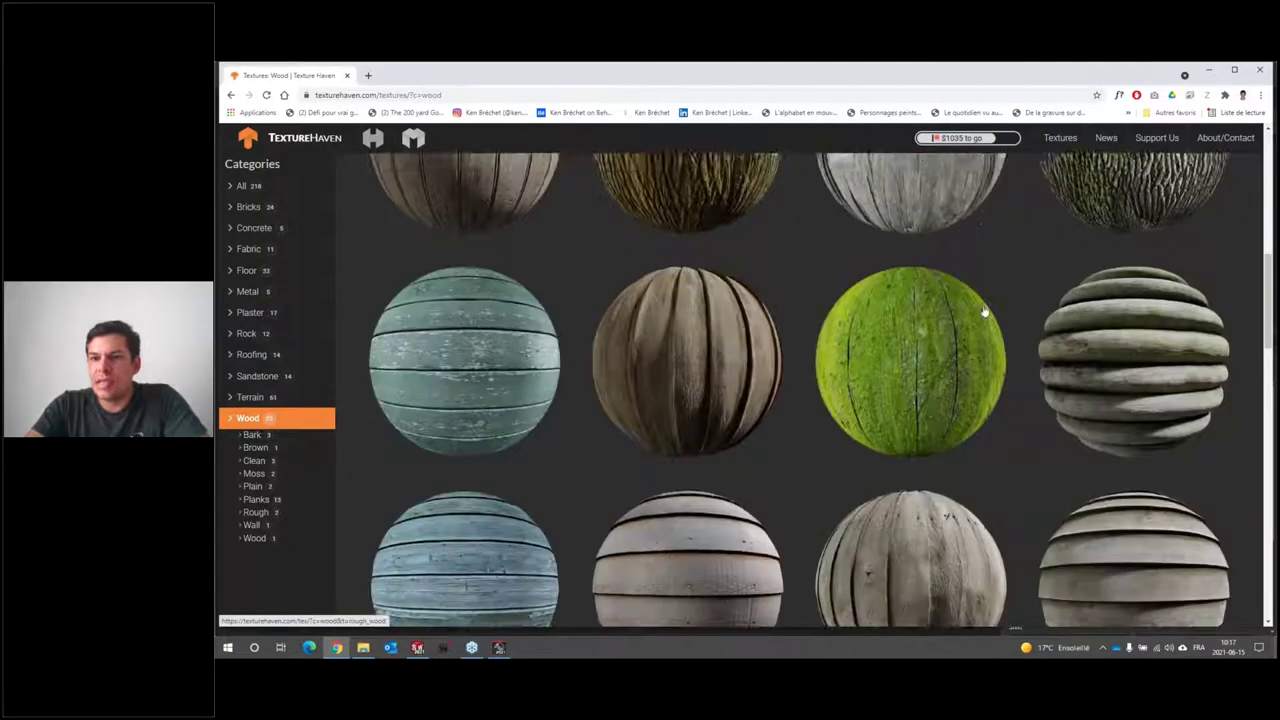
scroll(1011, 400, up, 3)
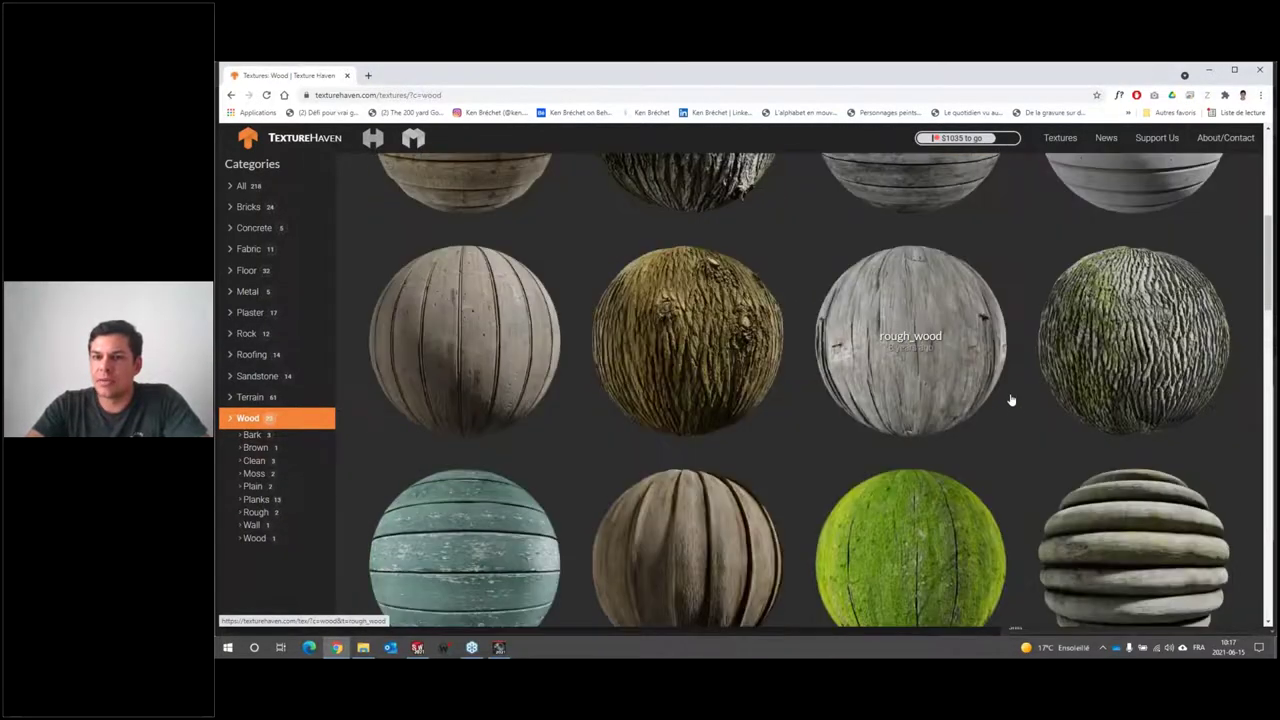
scroll(1000, 400, up, 1)
scroll(900, 430, down, 3)
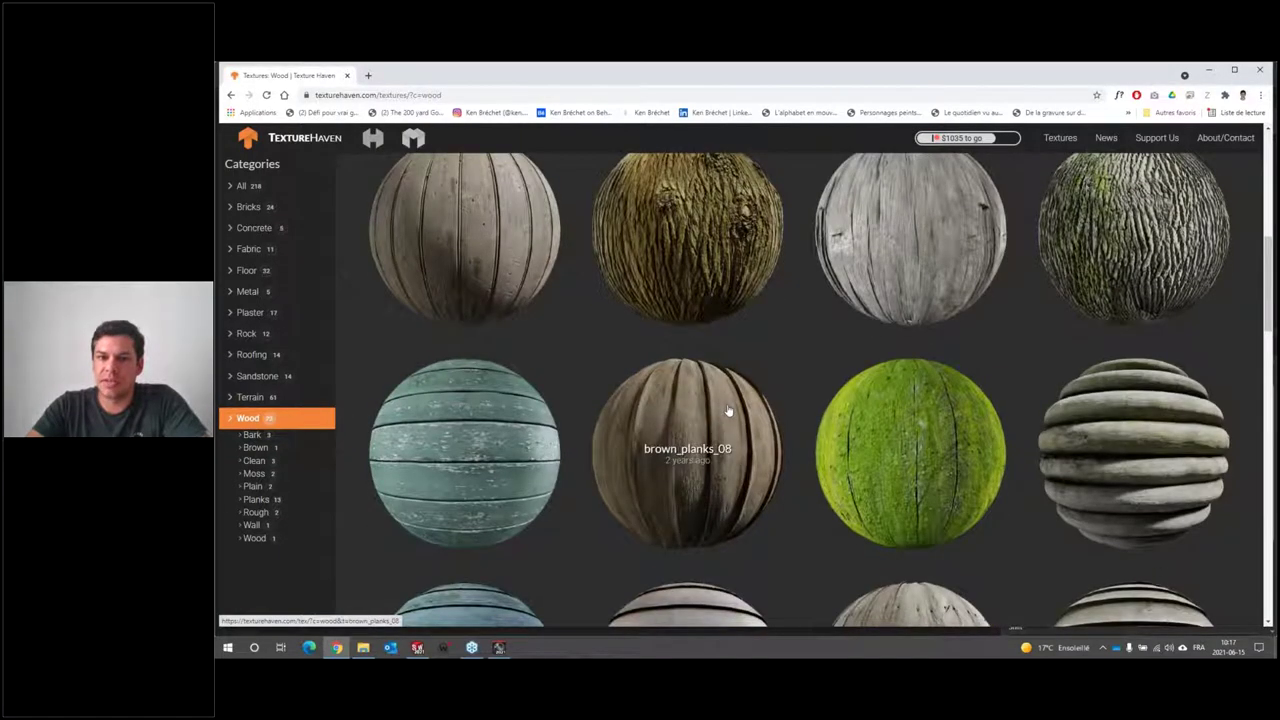
scroll(900, 390, down, 1)
scroll(1000, 350, down, 2)
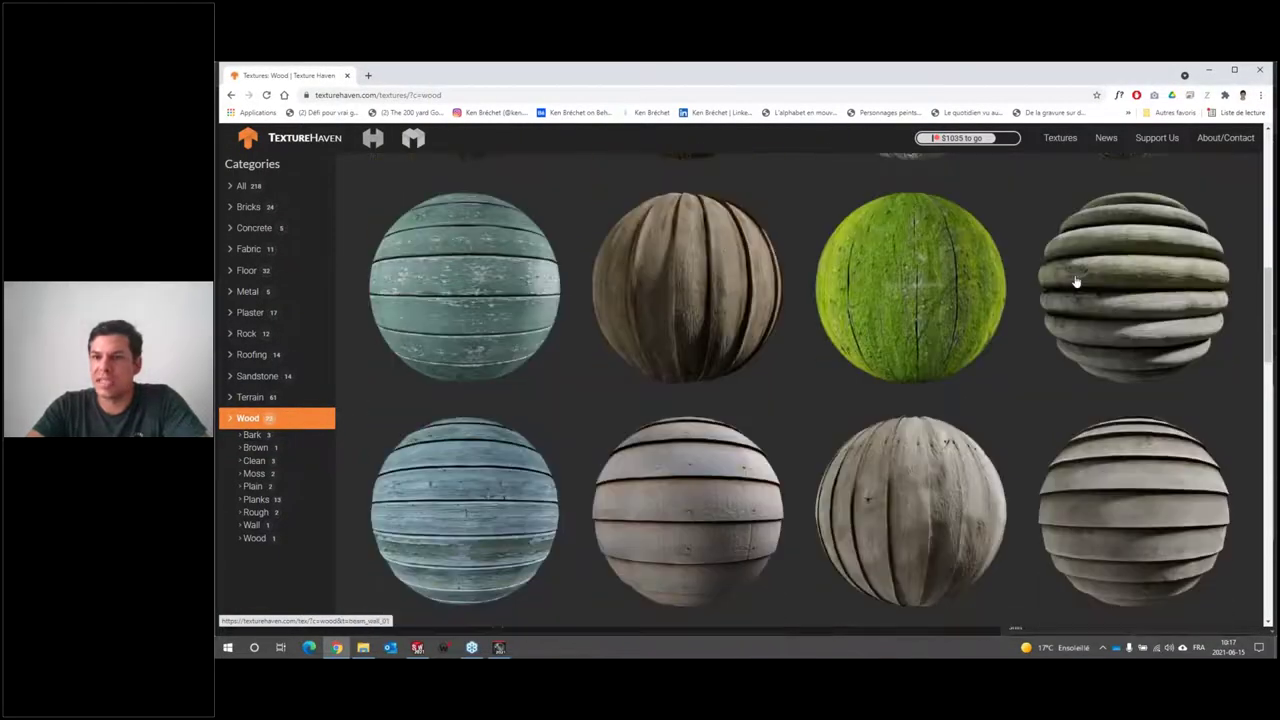
scroll(1045, 300, up, 2)
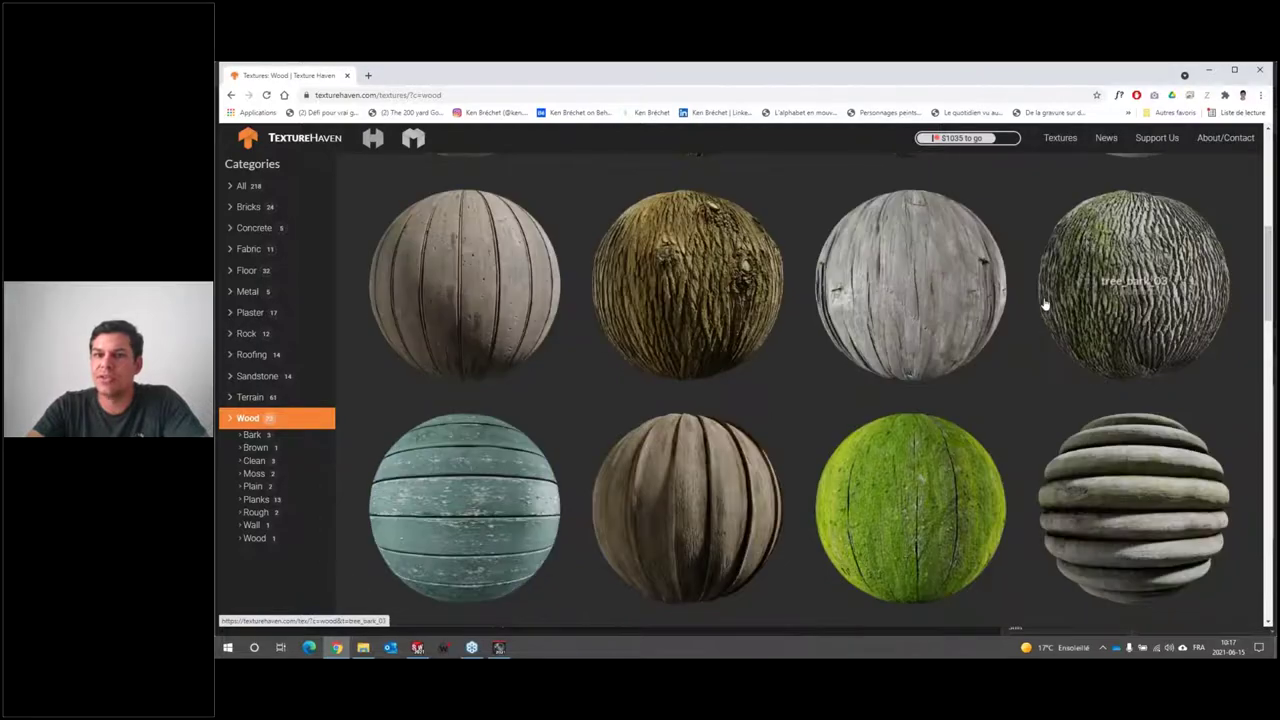
scroll(940, 354, up, 2)
scroll(776, 393, up, 1)
scroll(735, 263, up, 1)
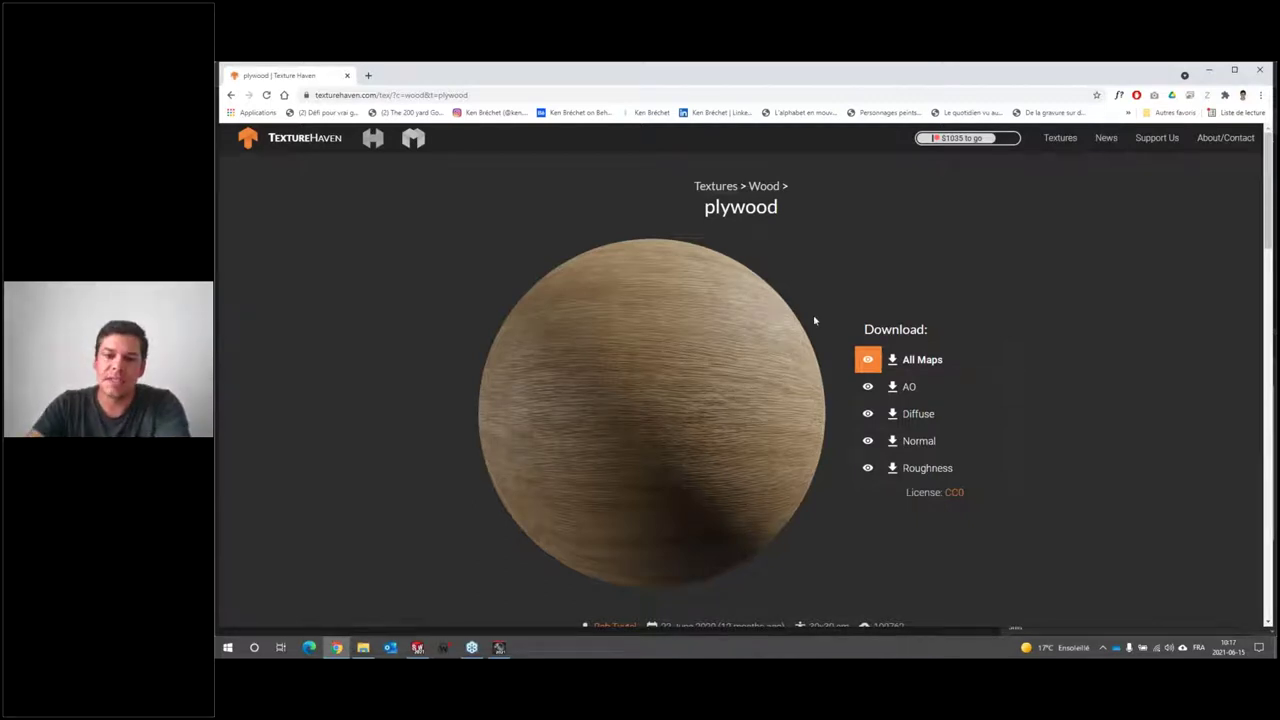
Expand the plywood Normal map download sizes and preview the normal map
scroll(754, 250, down, 1)
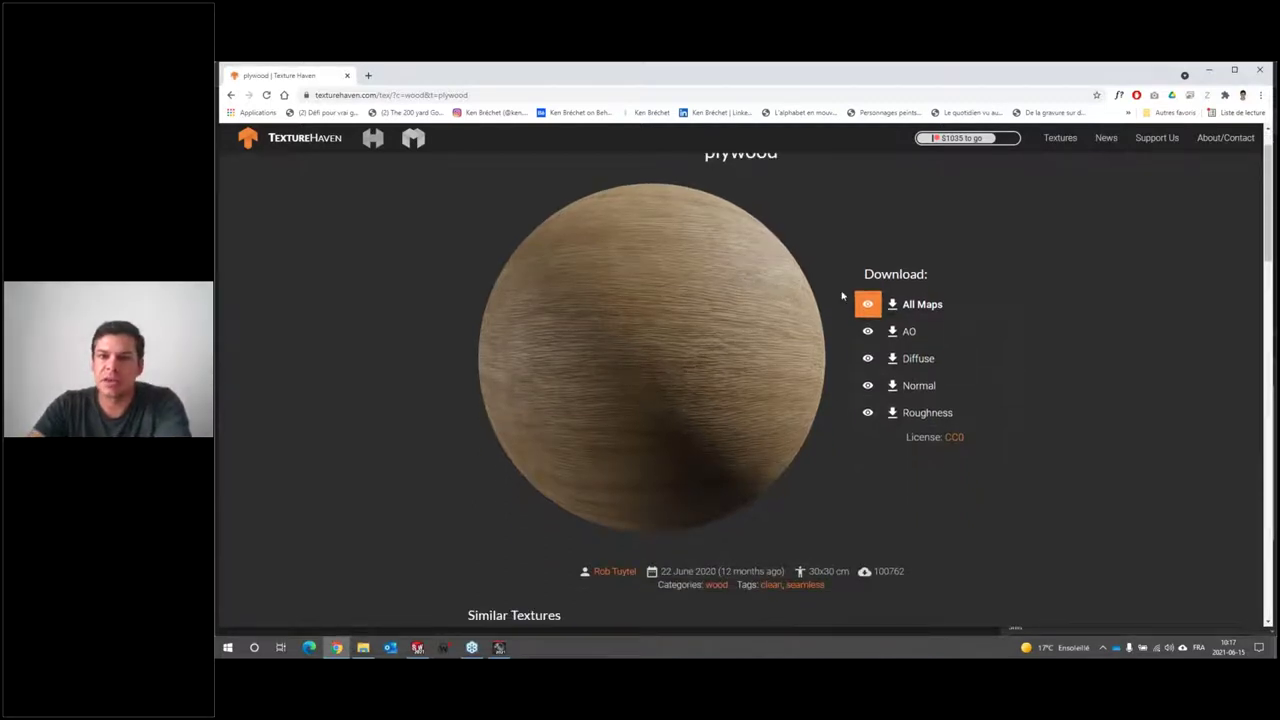
scroll(842, 295, up, 1)
click(950, 447)
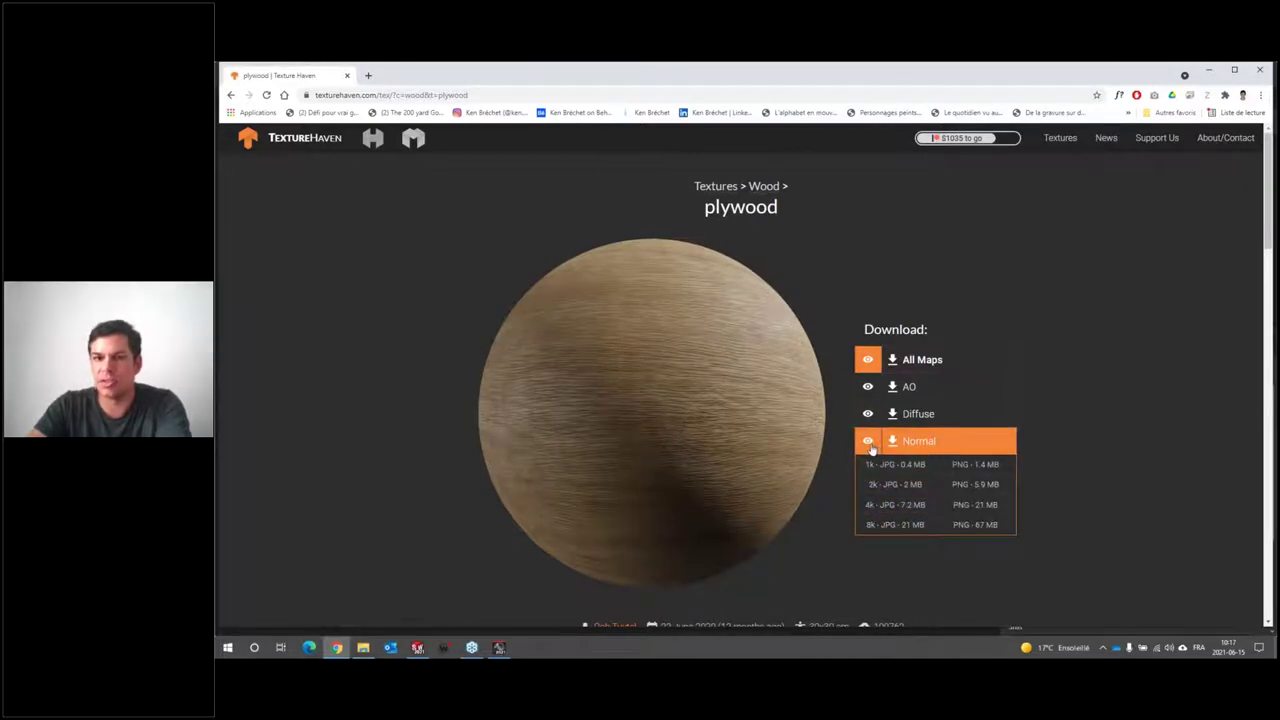
click(868, 445)
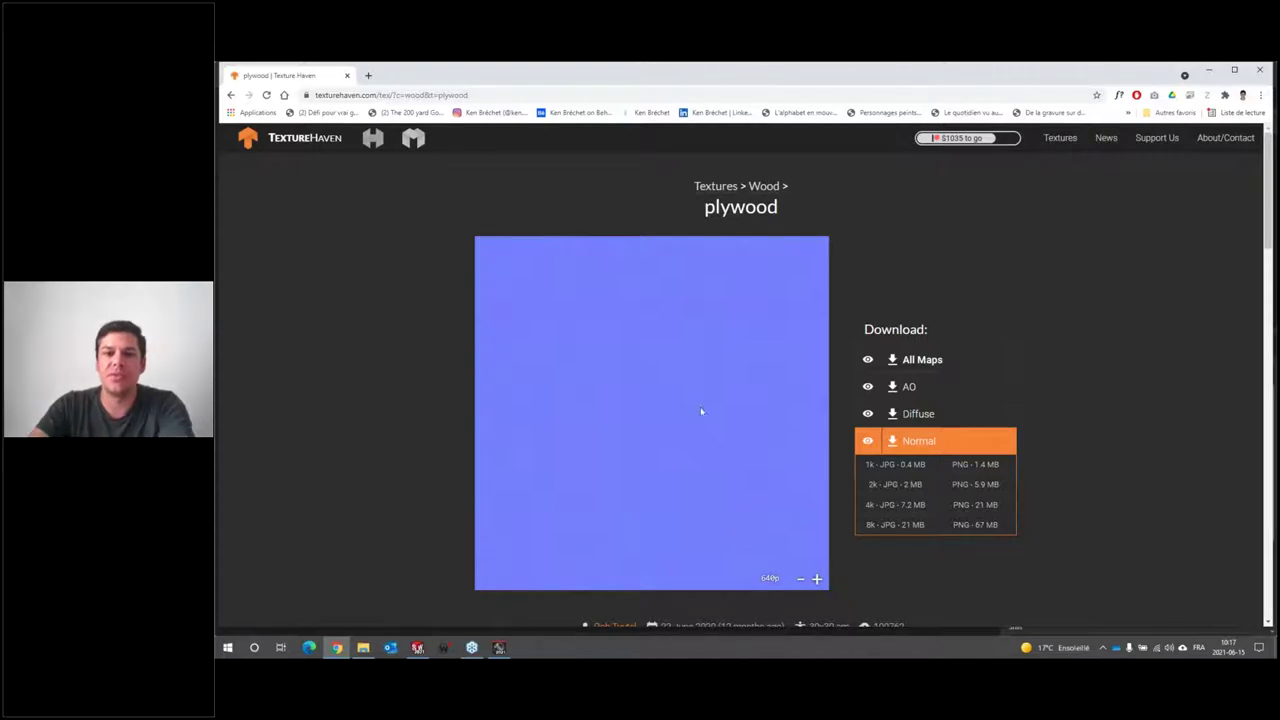
Show the download sizes for All Maps of the plywood texture, then return to Visualize
scroll(706, 334, down, 3)
scroll(728, 404, down, 4)
scroll(700, 395, down, 2)
scroll(606, 380, up, 3)
scroll(700, 320, up, 5)
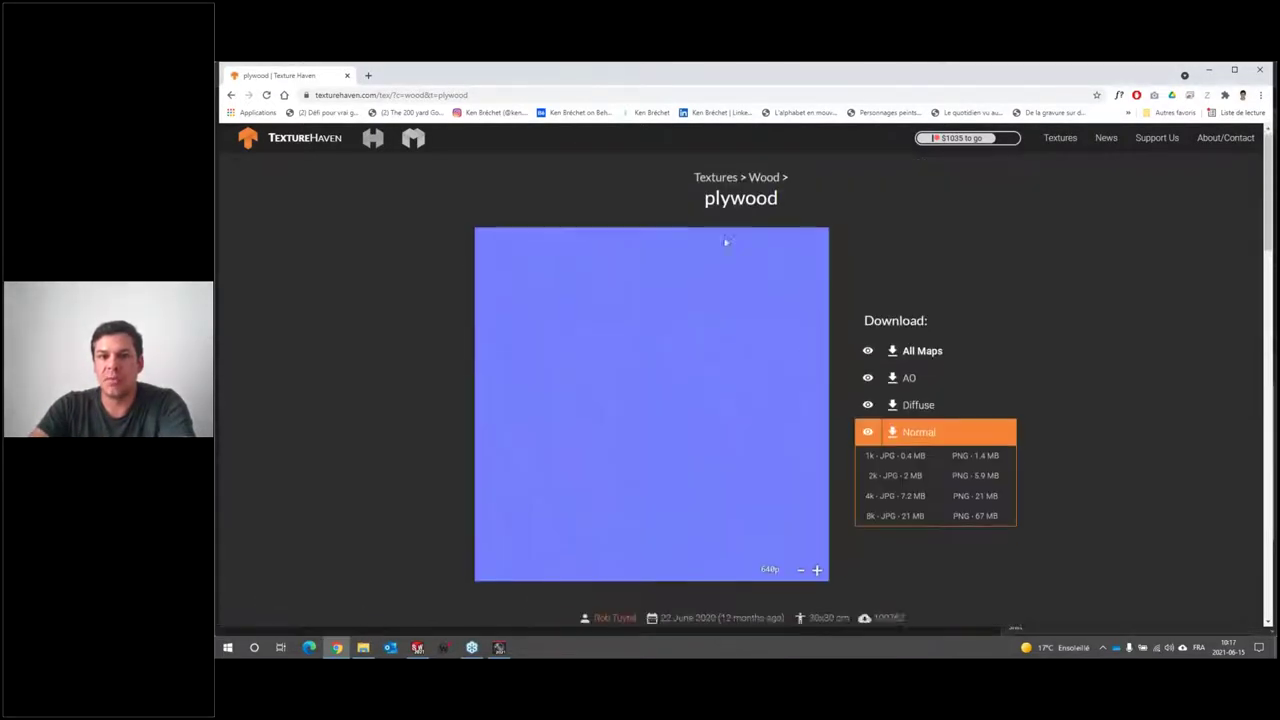
click(868, 362)
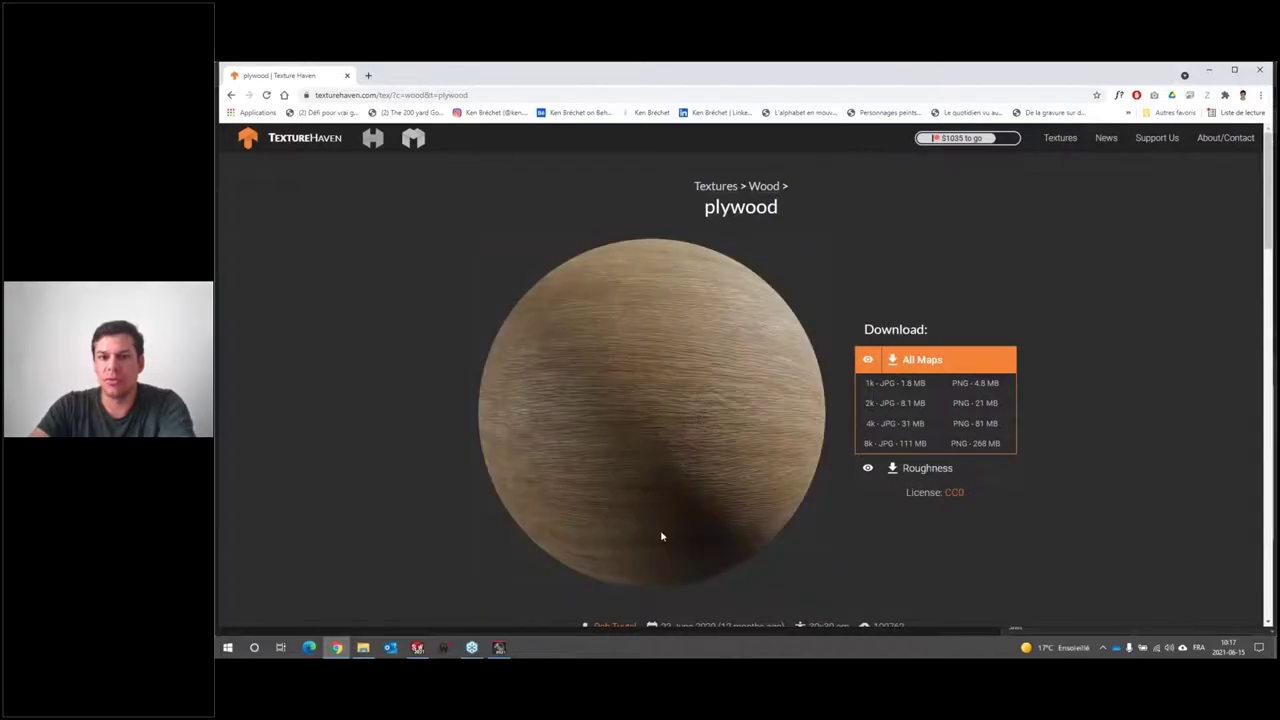
click(499, 647)
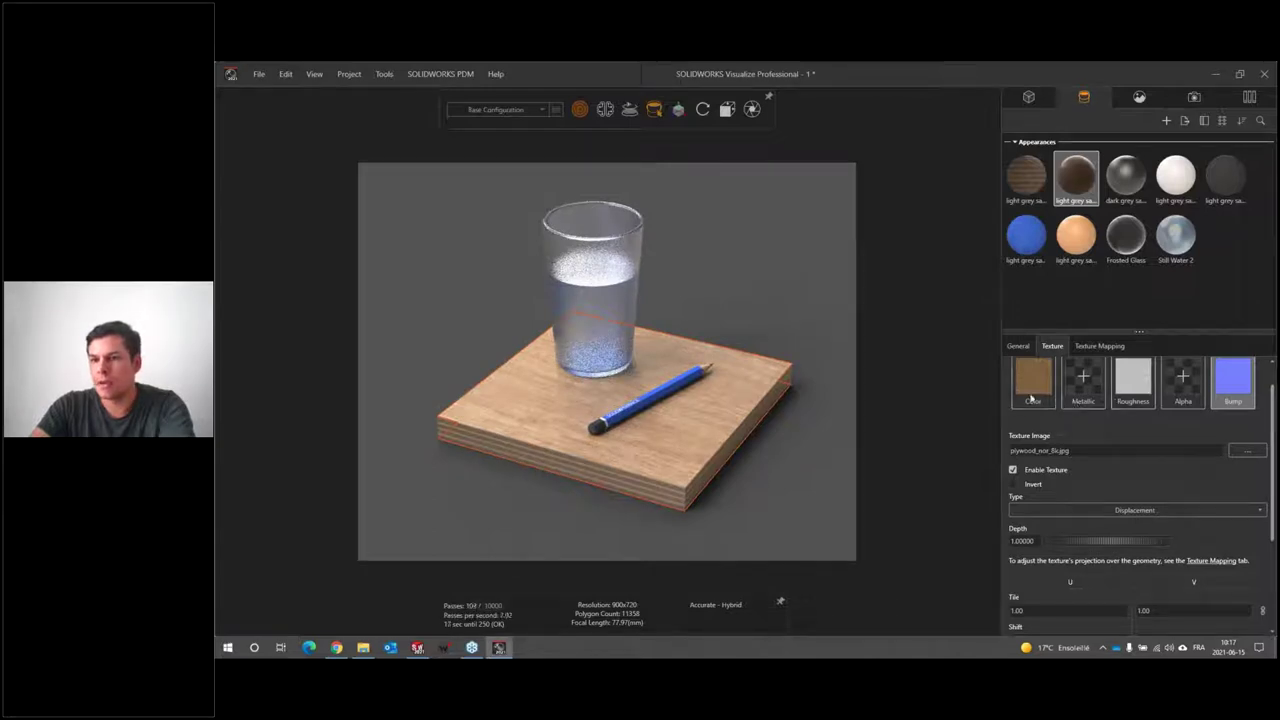
Close the brown appearance's texture settings and inspect the board's wood and dark grey appearances
scroll(1133, 391, up, 1)
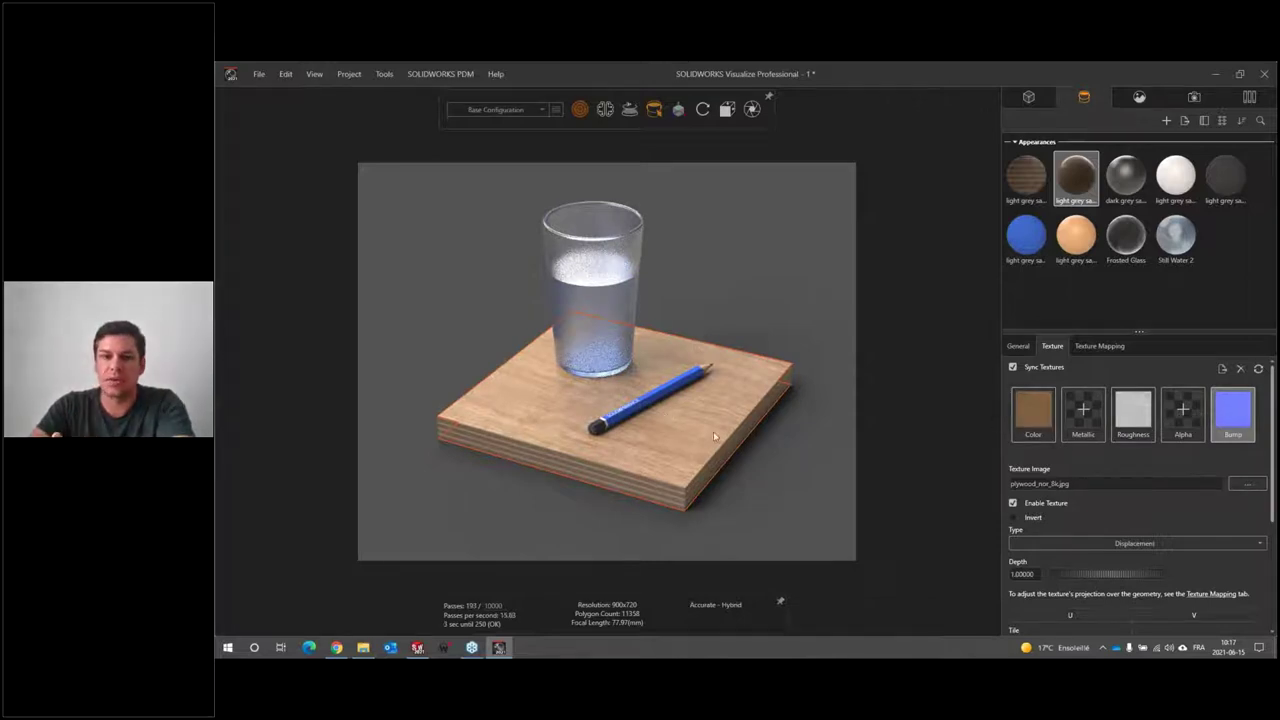
click(572, 463)
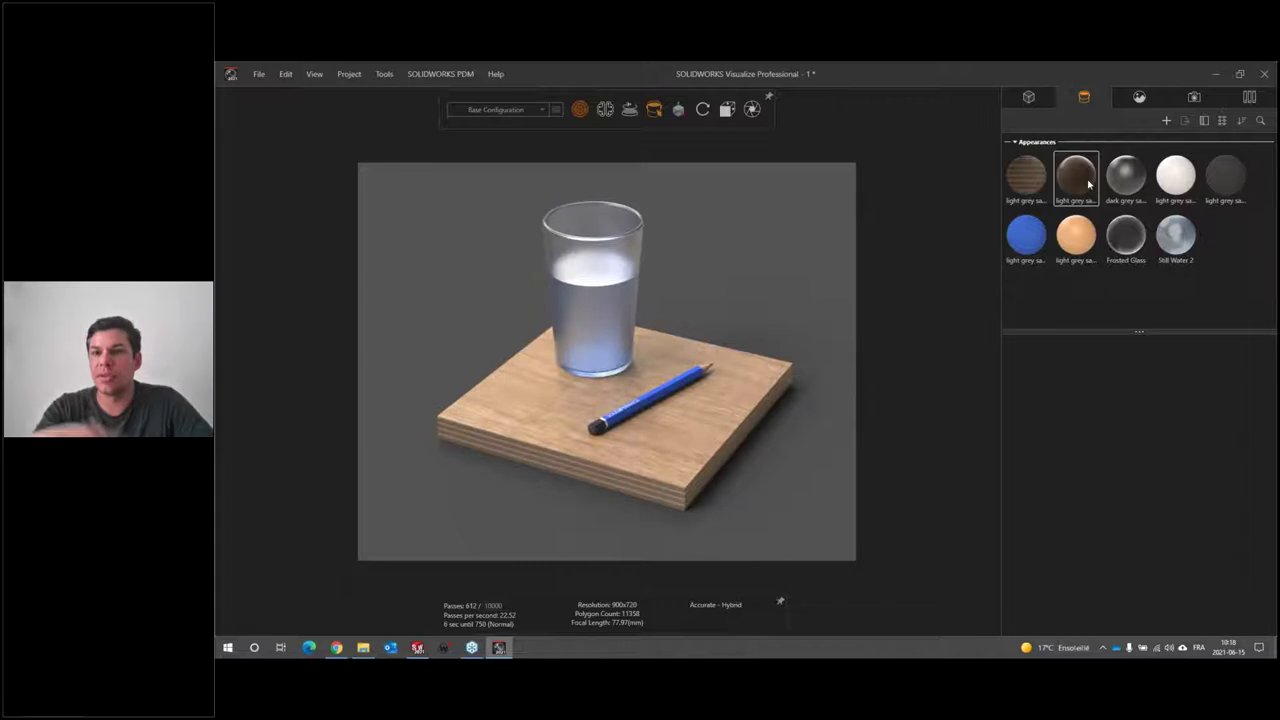
click(1046, 182)
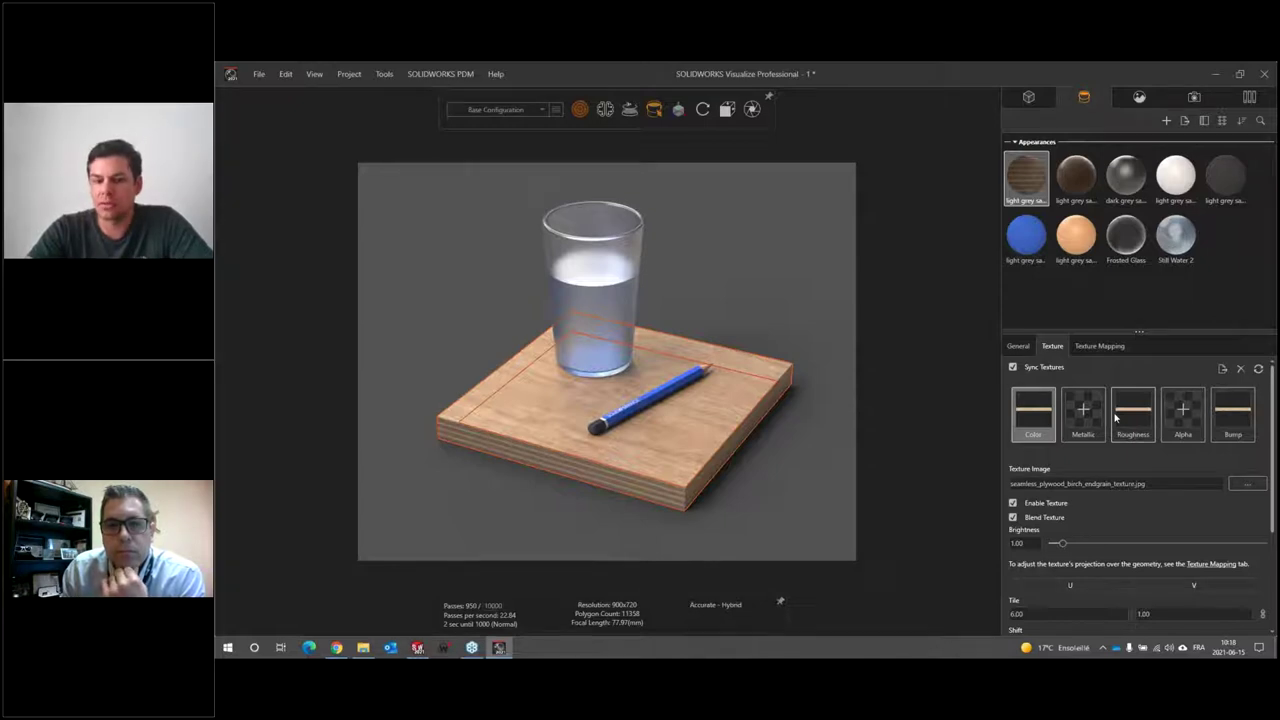
click(1108, 185)
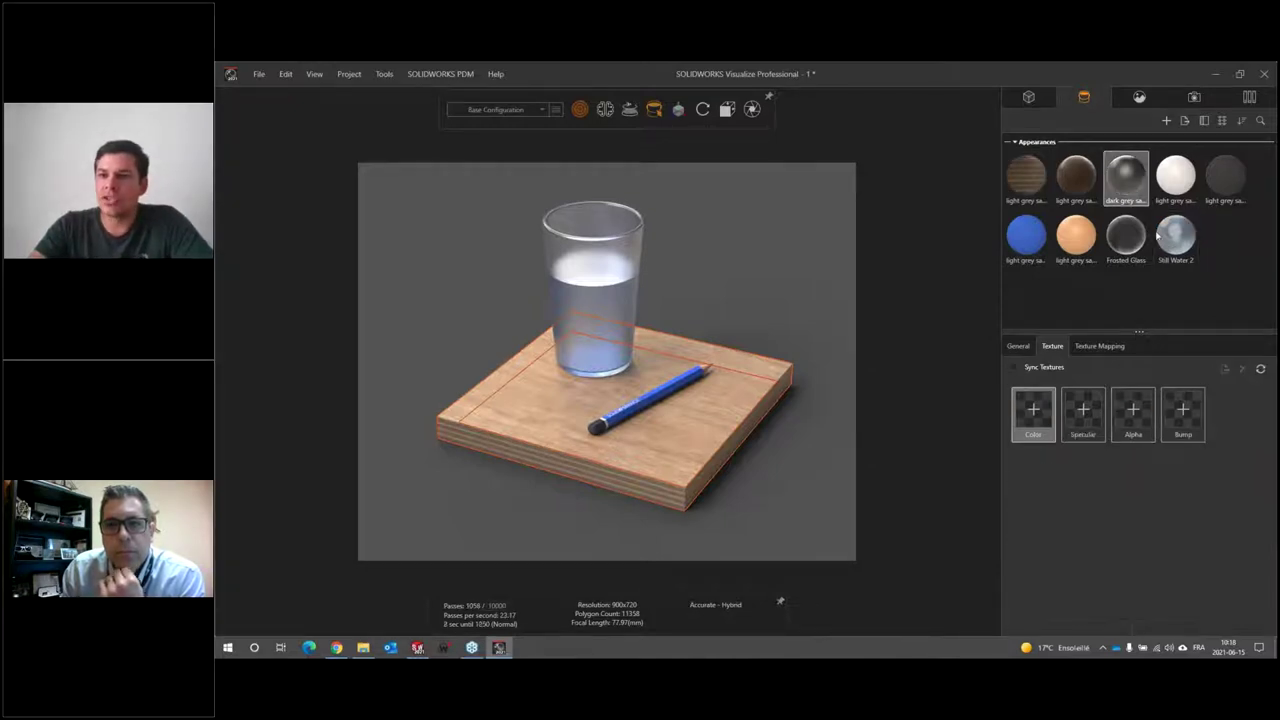
Compare the wood and dark grey swatches, then bring up the local appearance library folders
click(1076, 178)
click(1126, 178)
click(1085, 185)
click(1126, 178)
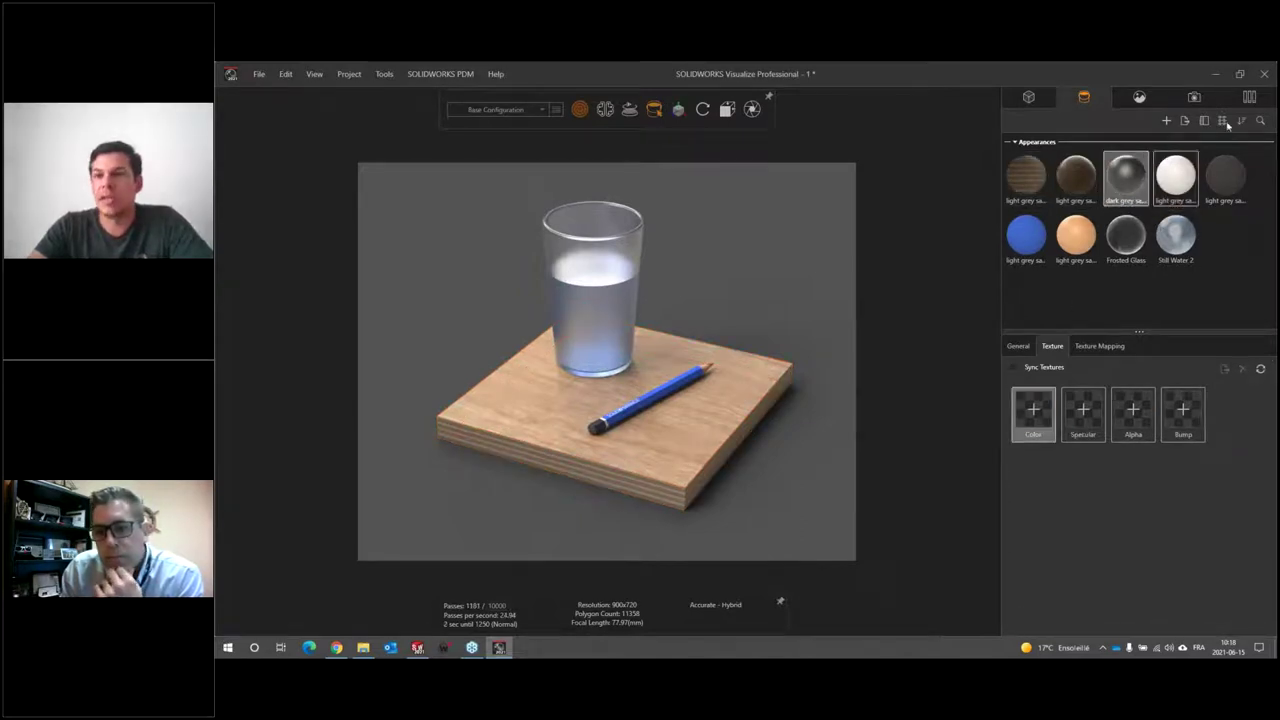
click(1250, 97)
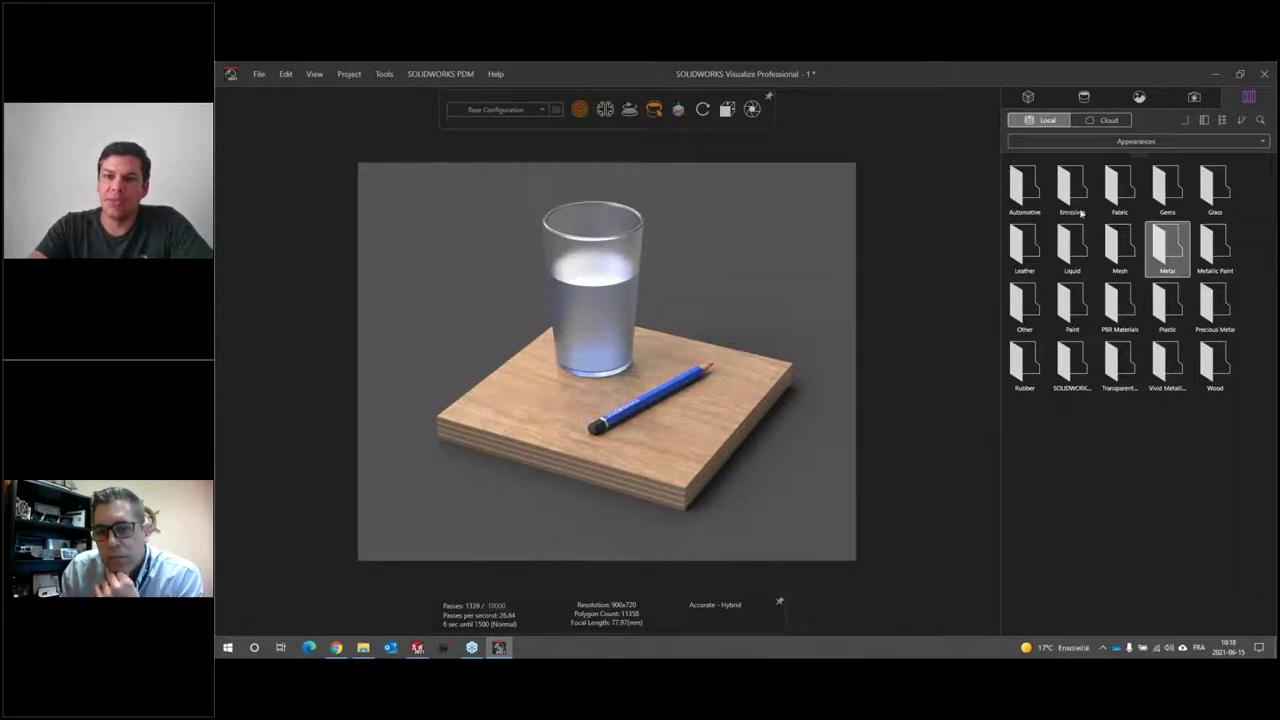
Browse the Metal materials folder, then return to the scene's own appearance list
double_click(1160, 250)
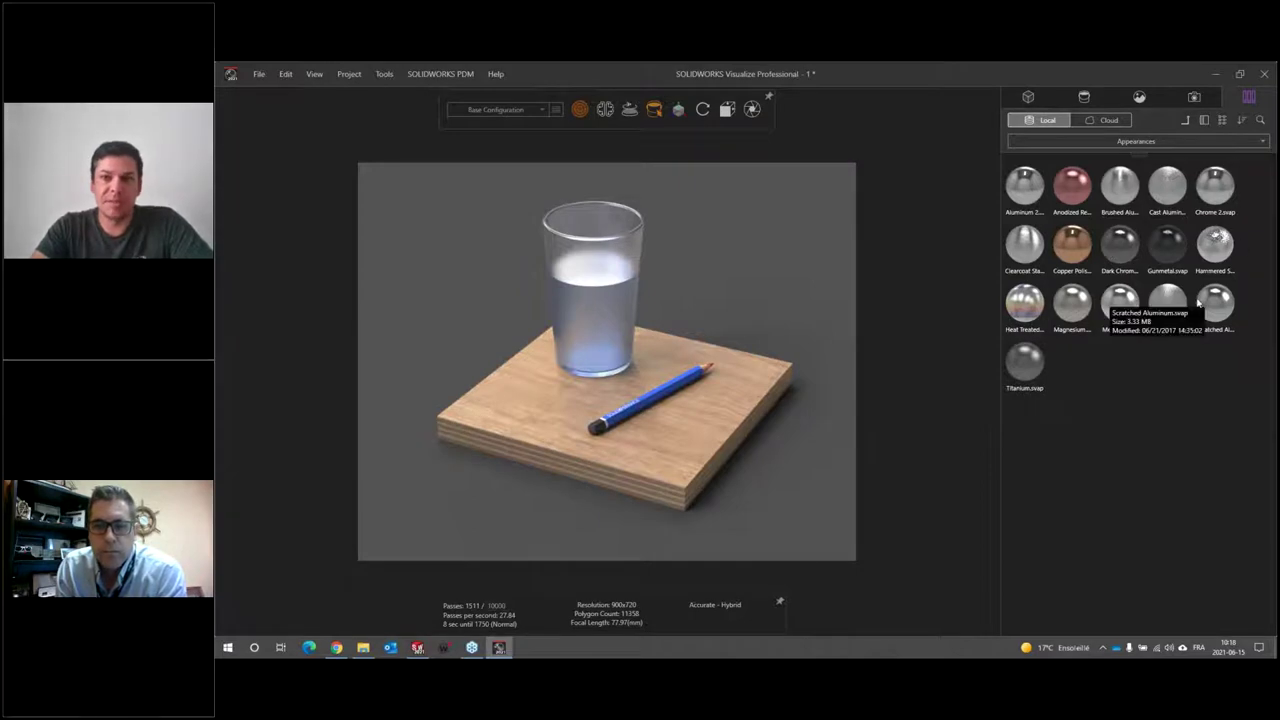
click(1083, 96)
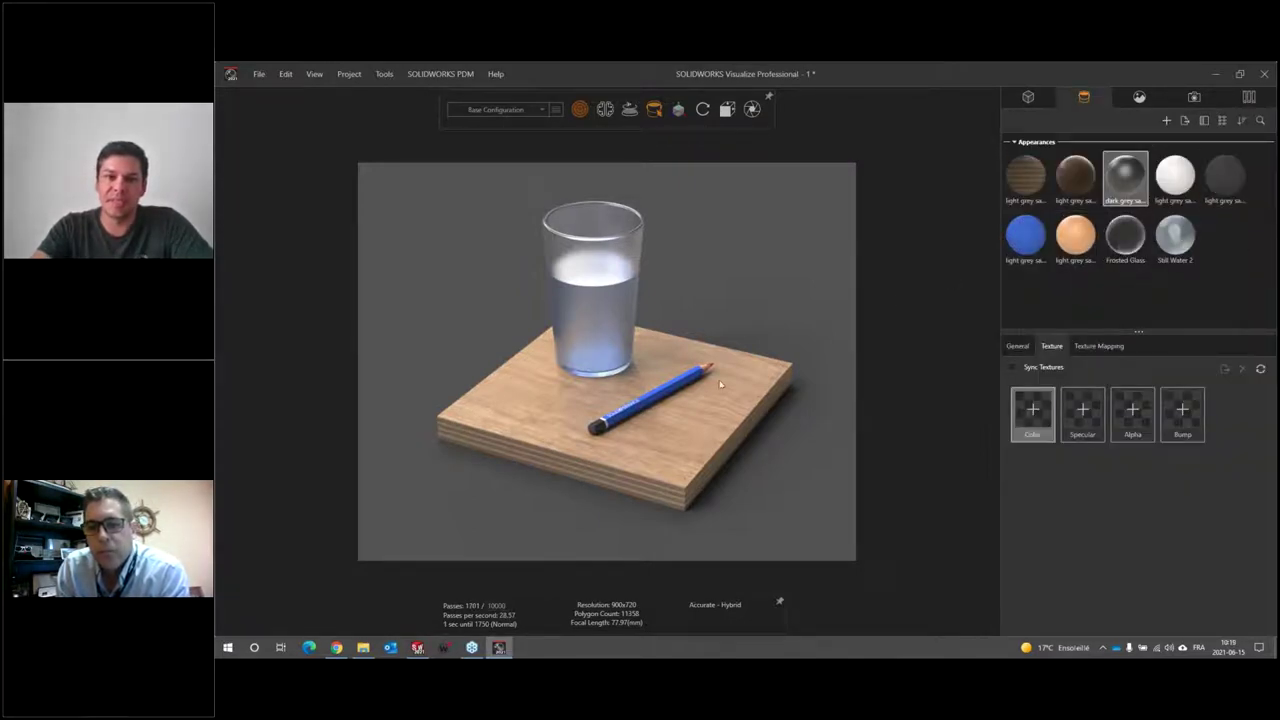
Recolour the pencil's blue plastic appearance to green by setting Hue to 100
click(1026, 236)
click(1020, 345)
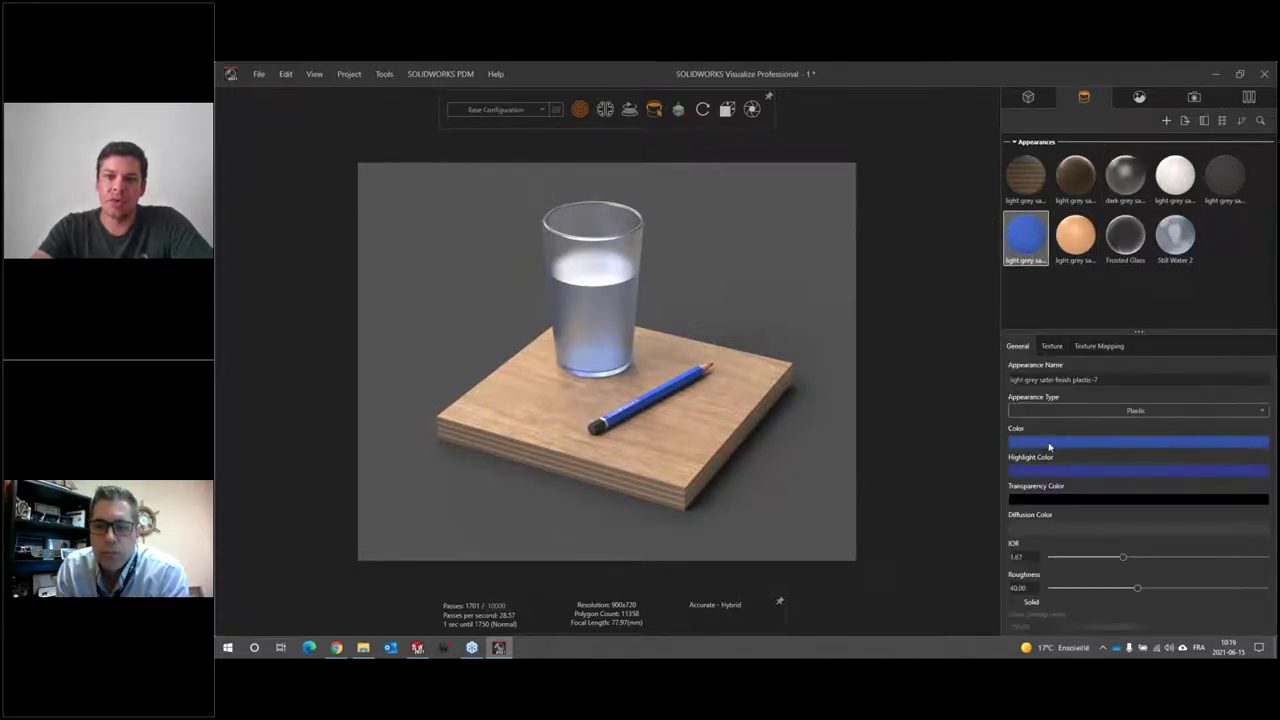
click(1049, 445)
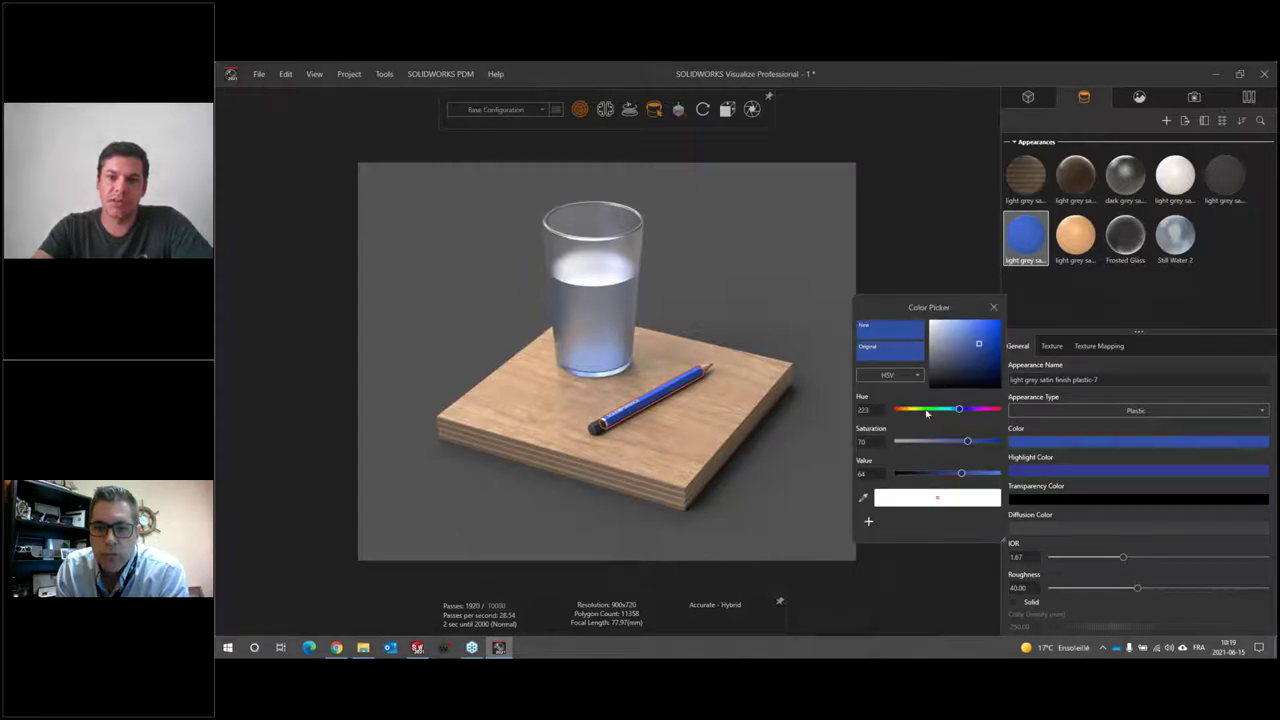
click(926, 411)
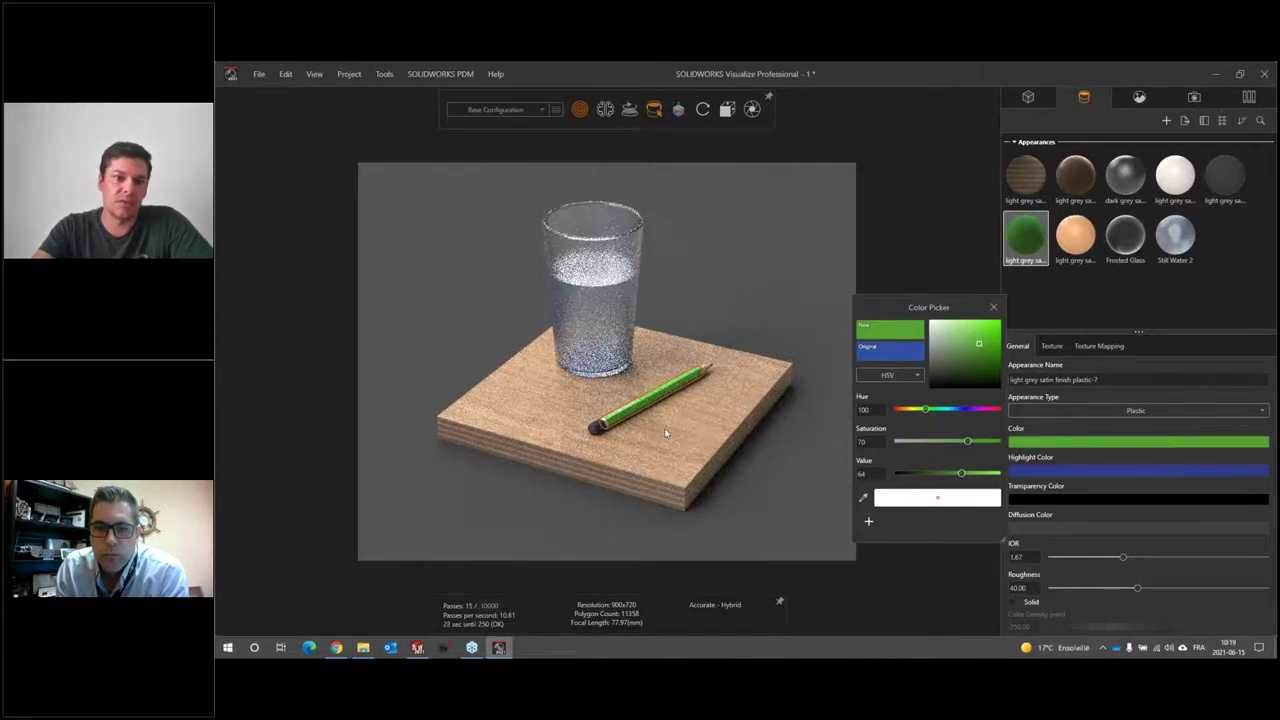
click(993, 307)
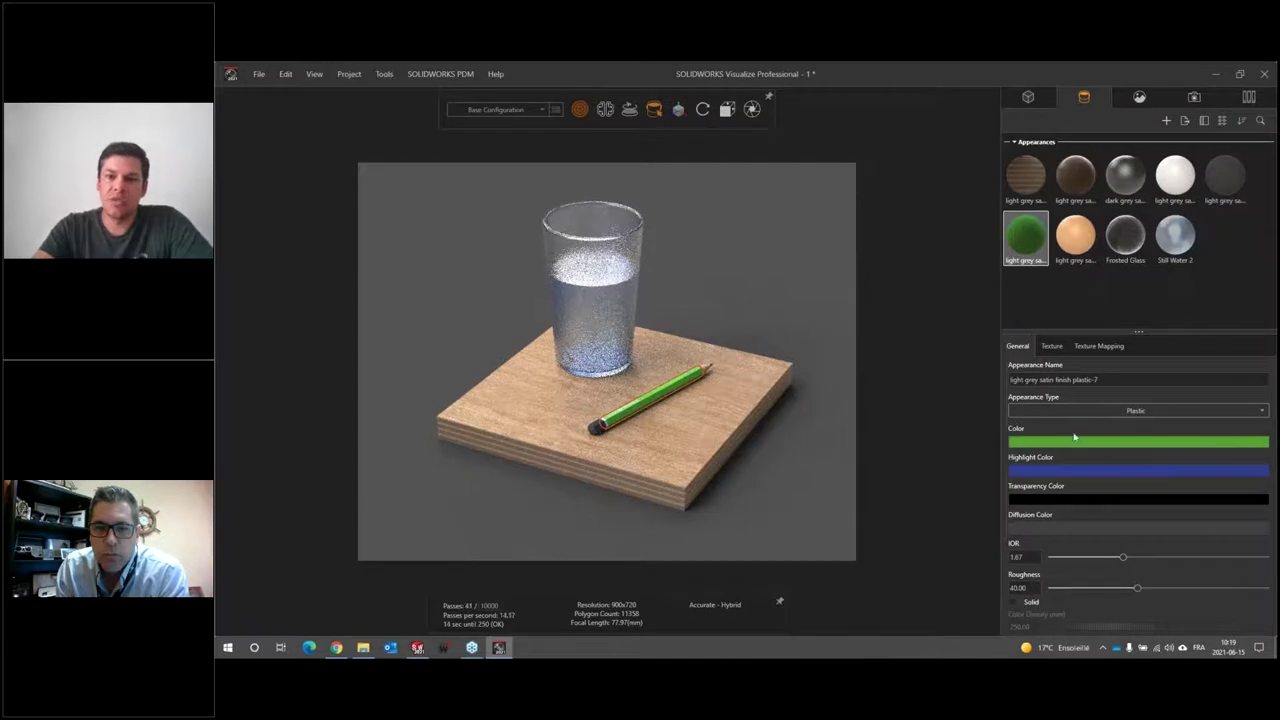
Check the pencil appearance's texture slots, then show the scene's environments and lights
click(1051, 346)
click(1017, 346)
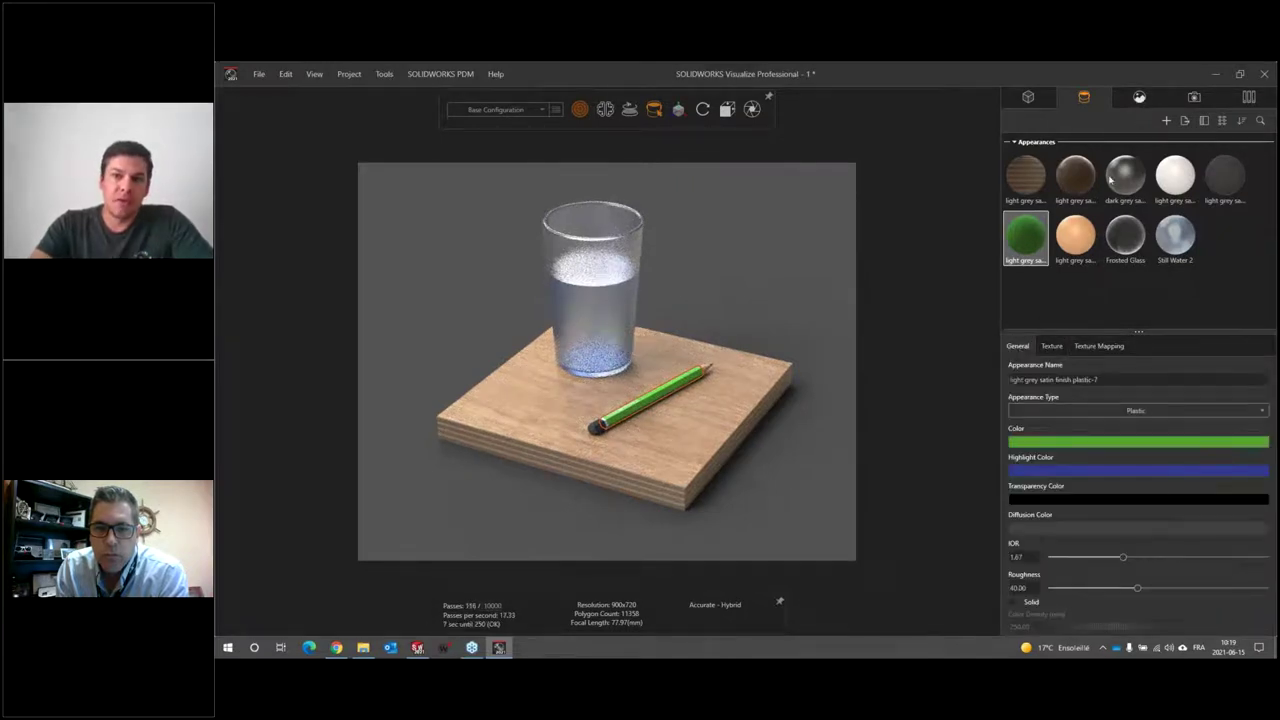
click(1139, 96)
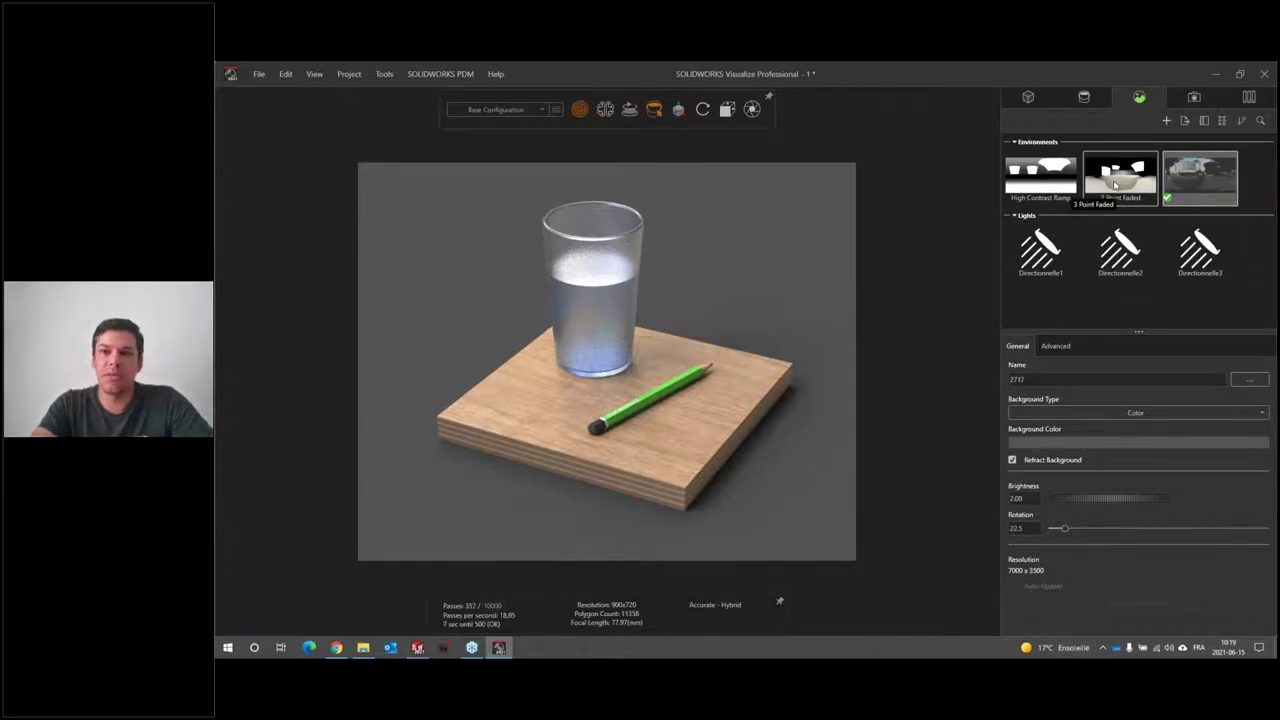
double_click(1115, 184)
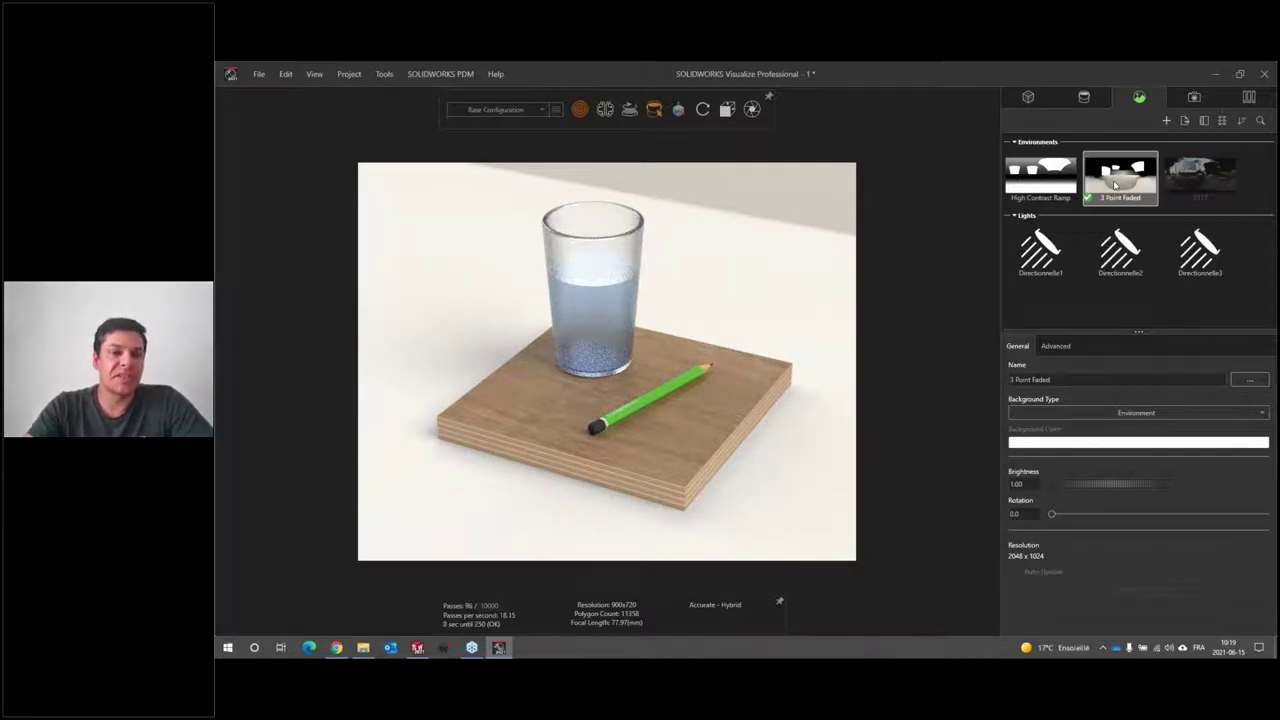
double_click(1210, 190)
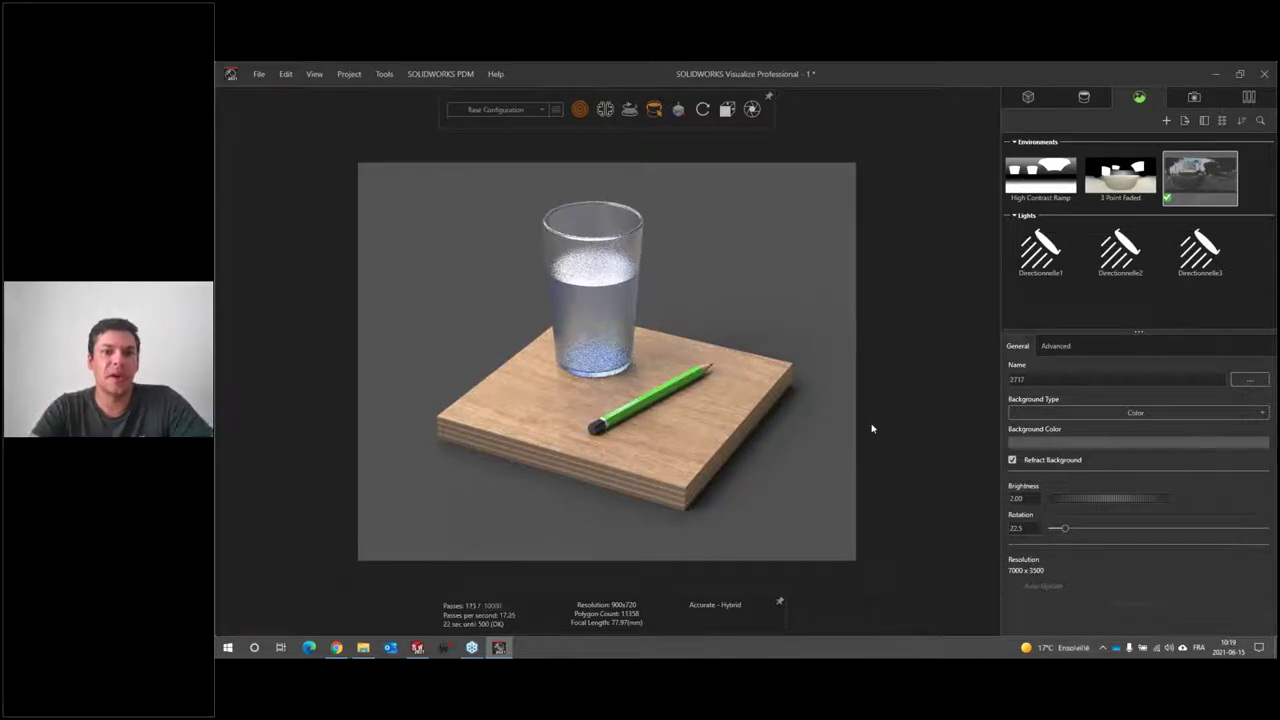
Show the project's cameras and the SOLIDWORKS Viewport camera settings
click(1198, 96)
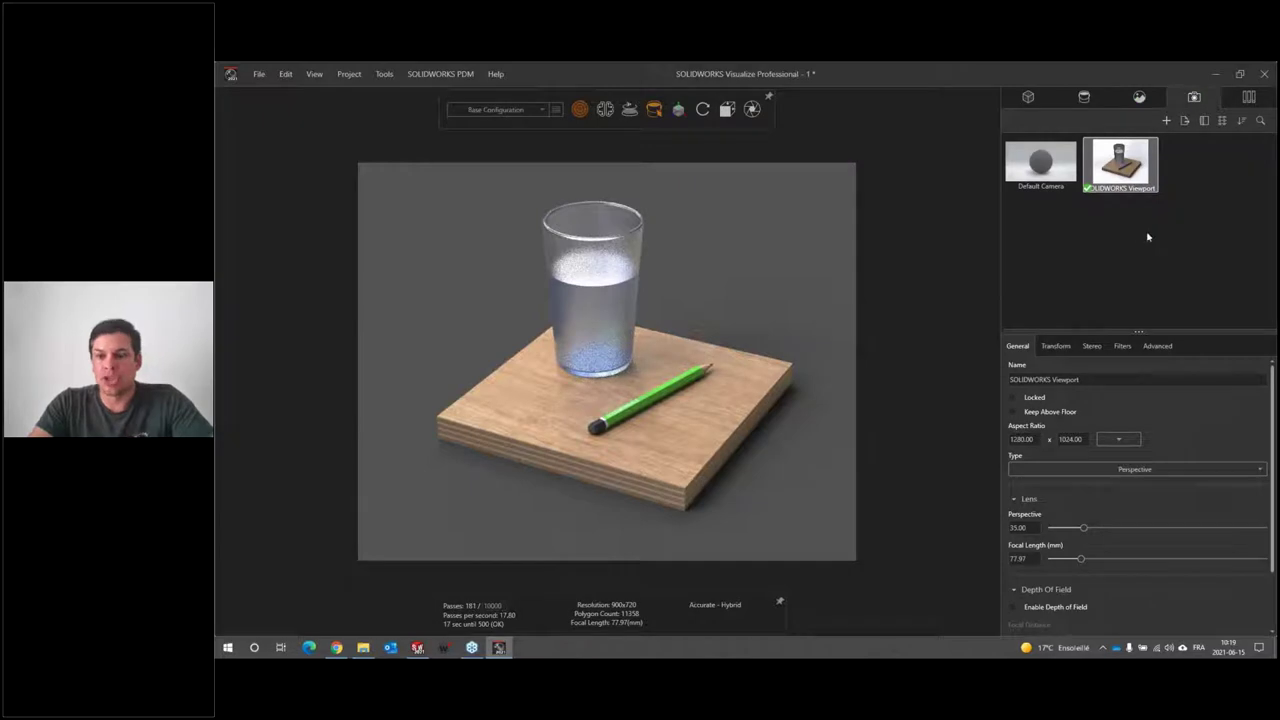
scroll(1150, 480, down, 2)
scroll(1150, 480, up, 2)
click(1022, 558)
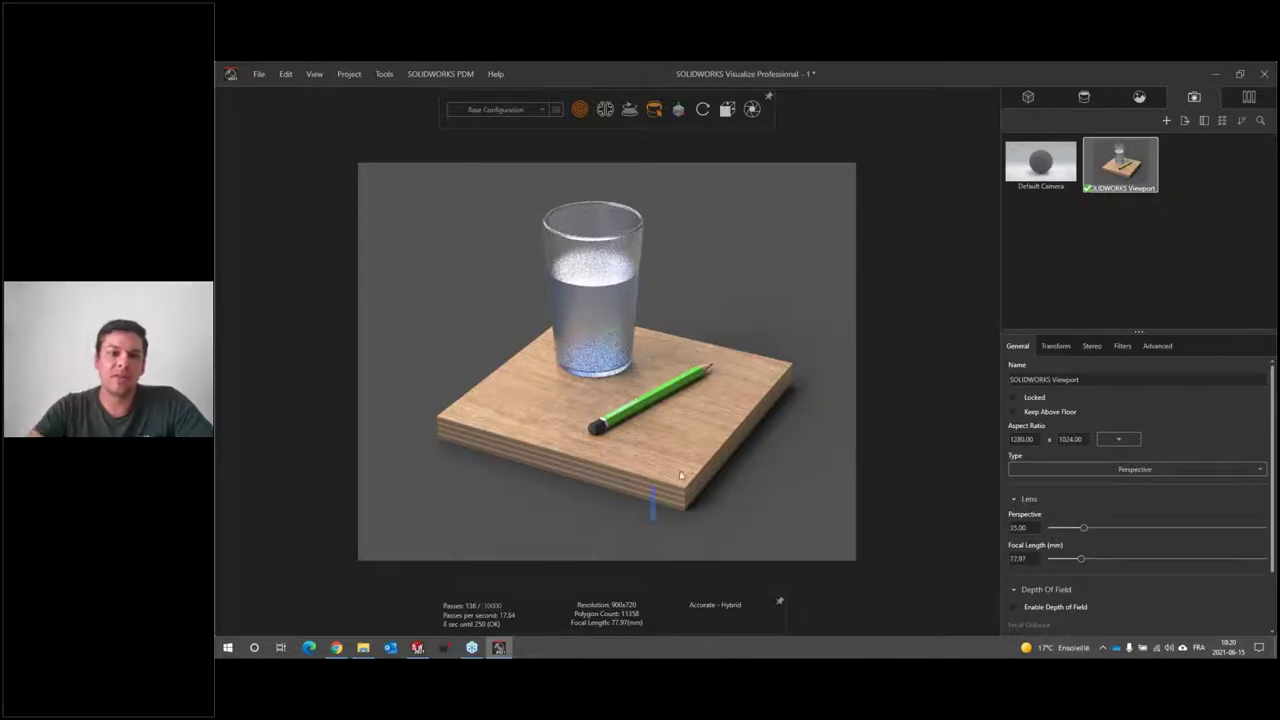
Orbit and zoom the viewport camera in closer on the pencil and plywood board
drag(680, 476, 710, 455)
scroll(629, 433, up, 2)
scroll(640, 425, up, 2)
scroll(655, 418, up, 2)
scroll(672, 411, up, 2)
Zoom and orbit the camera to look down on the pencil up close
scroll(672, 411, up, 2)
scroll(603, 400, up, 1)
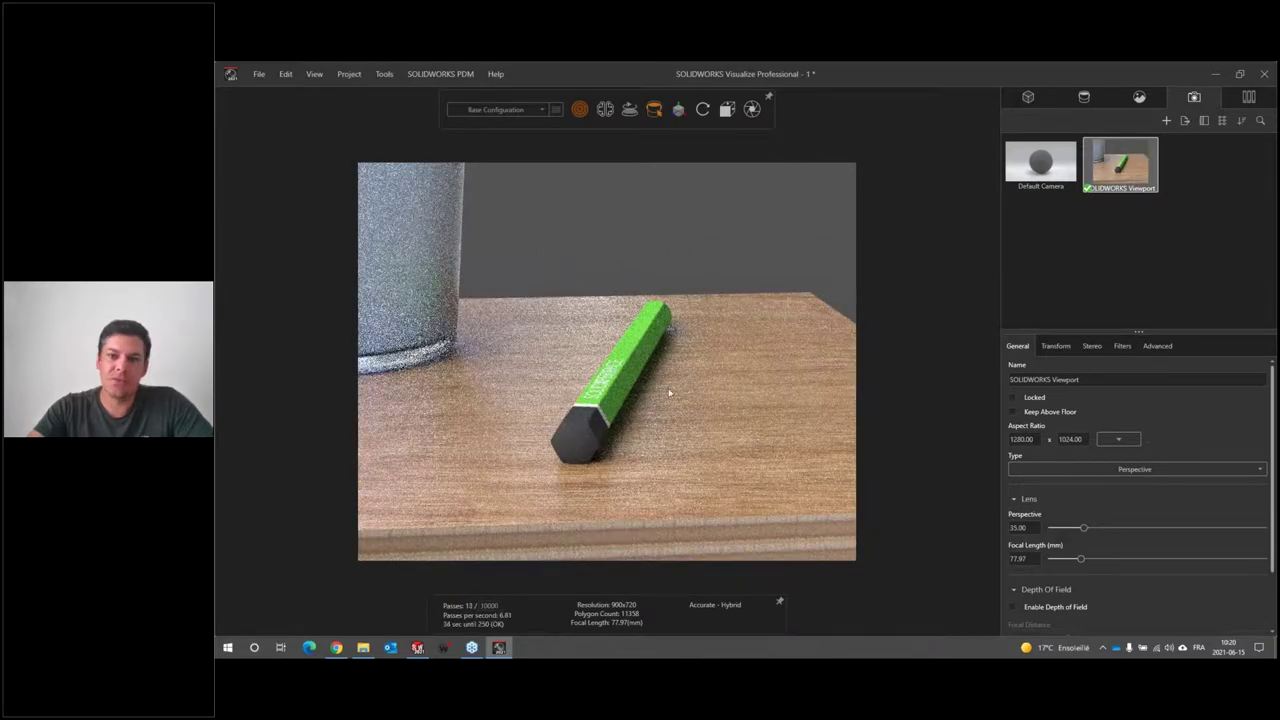
drag(590, 395, 622, 385)
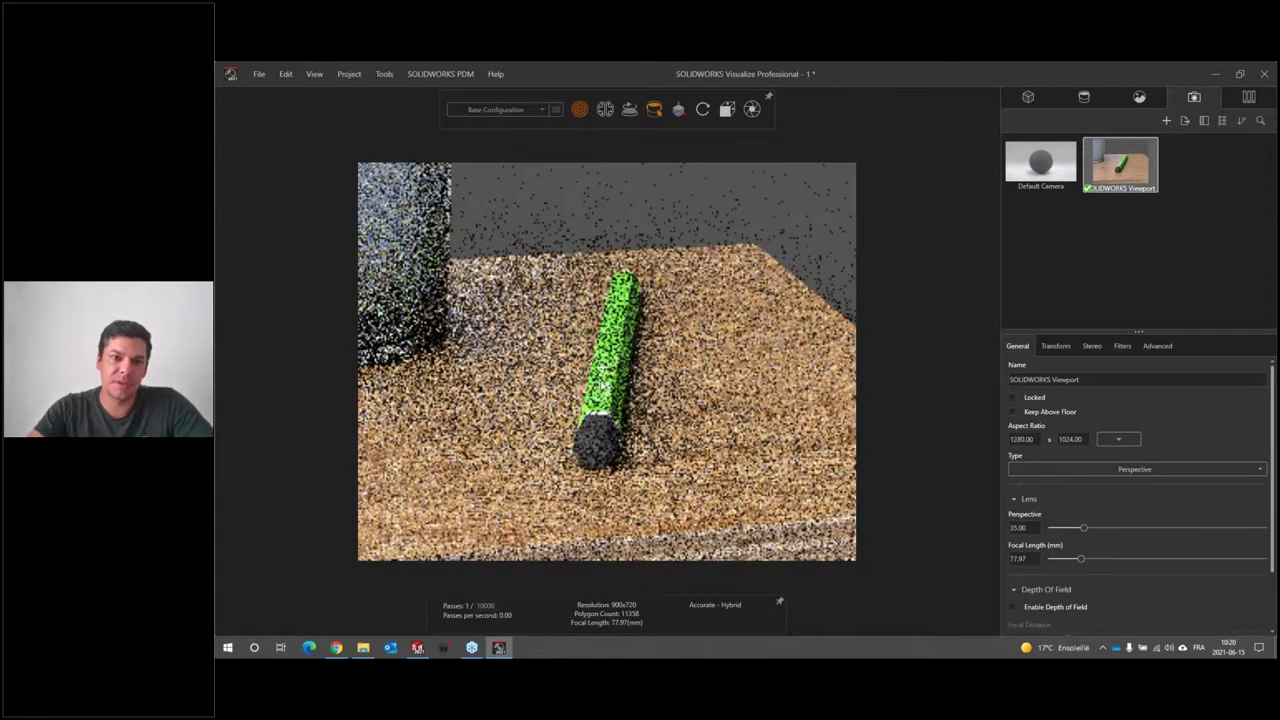
scroll(1276, 485, down, 2)
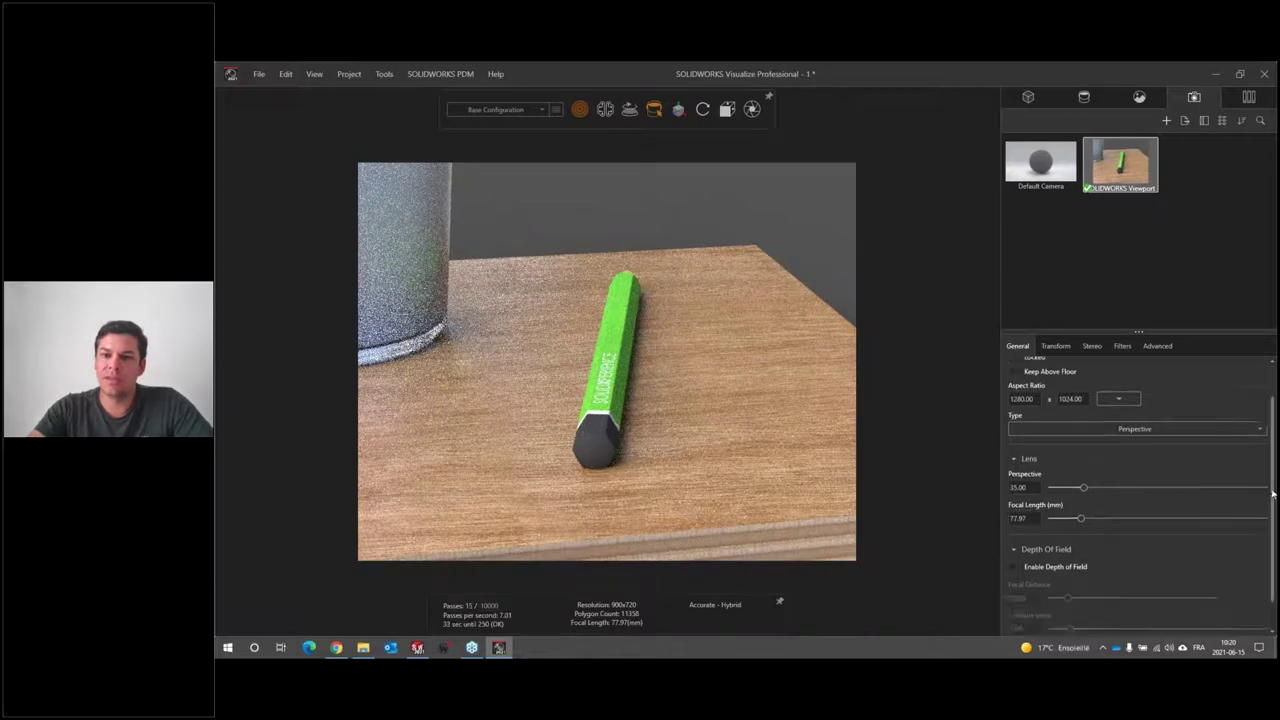
scroll(1276, 485, up, 2)
scroll(1275, 460, down, 2)
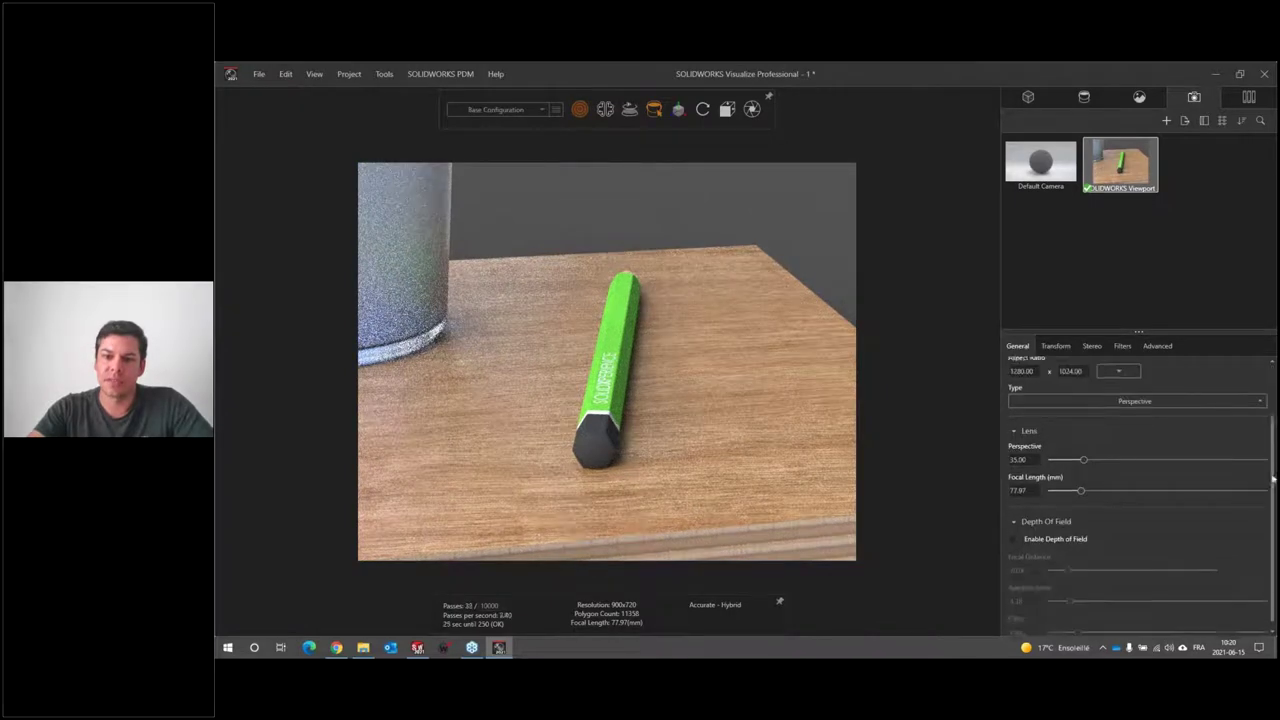
Enable depth of field and pick the pencil as focus point, giving focal distance 0.30
click(1012, 534)
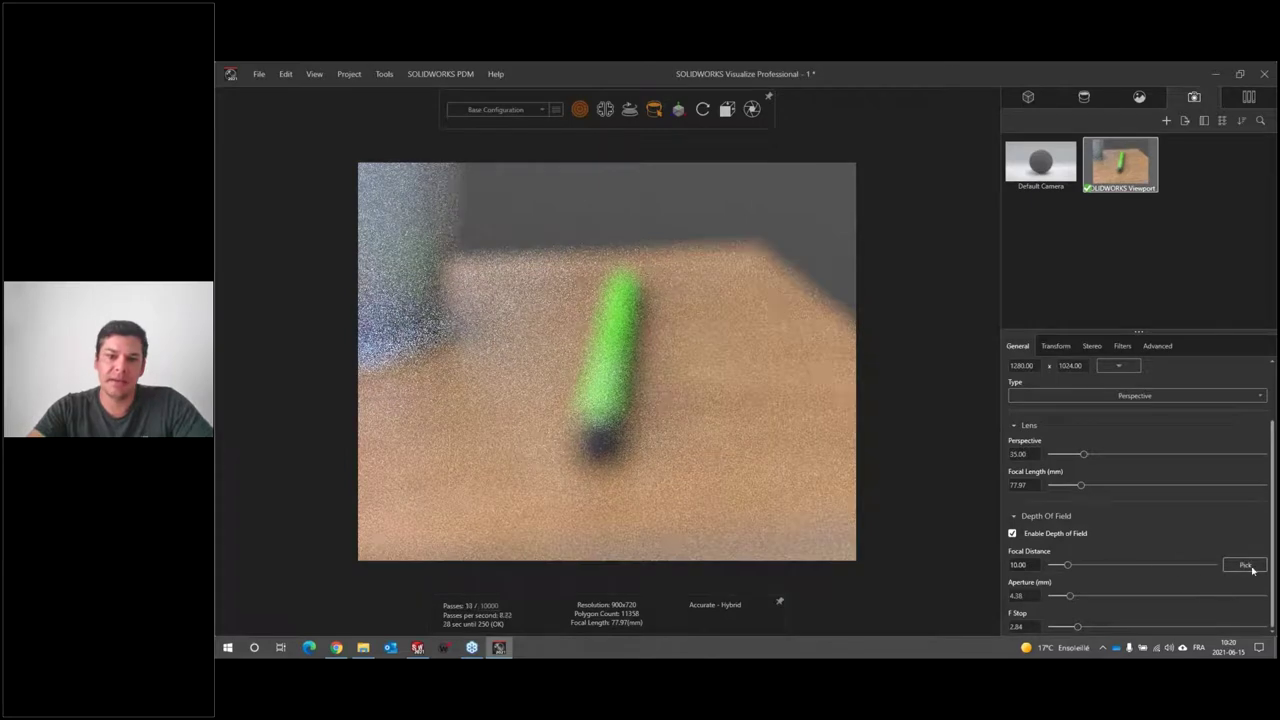
click(604, 375)
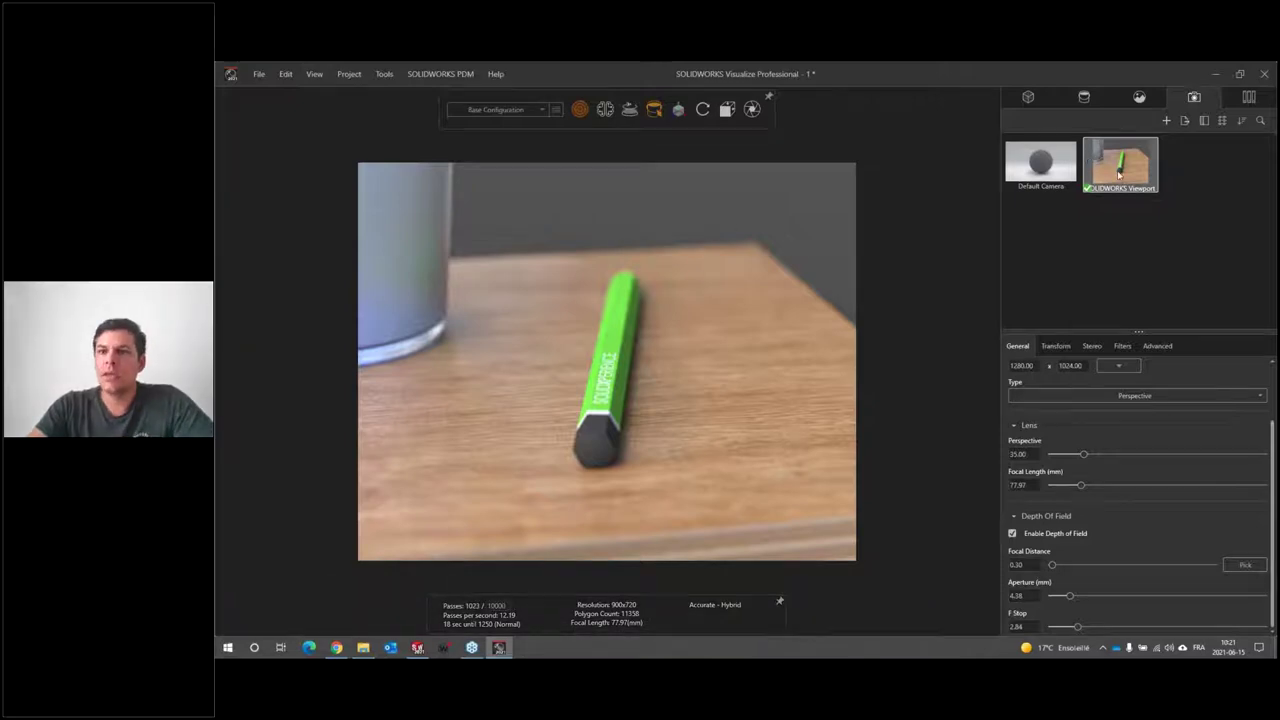
scroll(684, 380, down, 2)
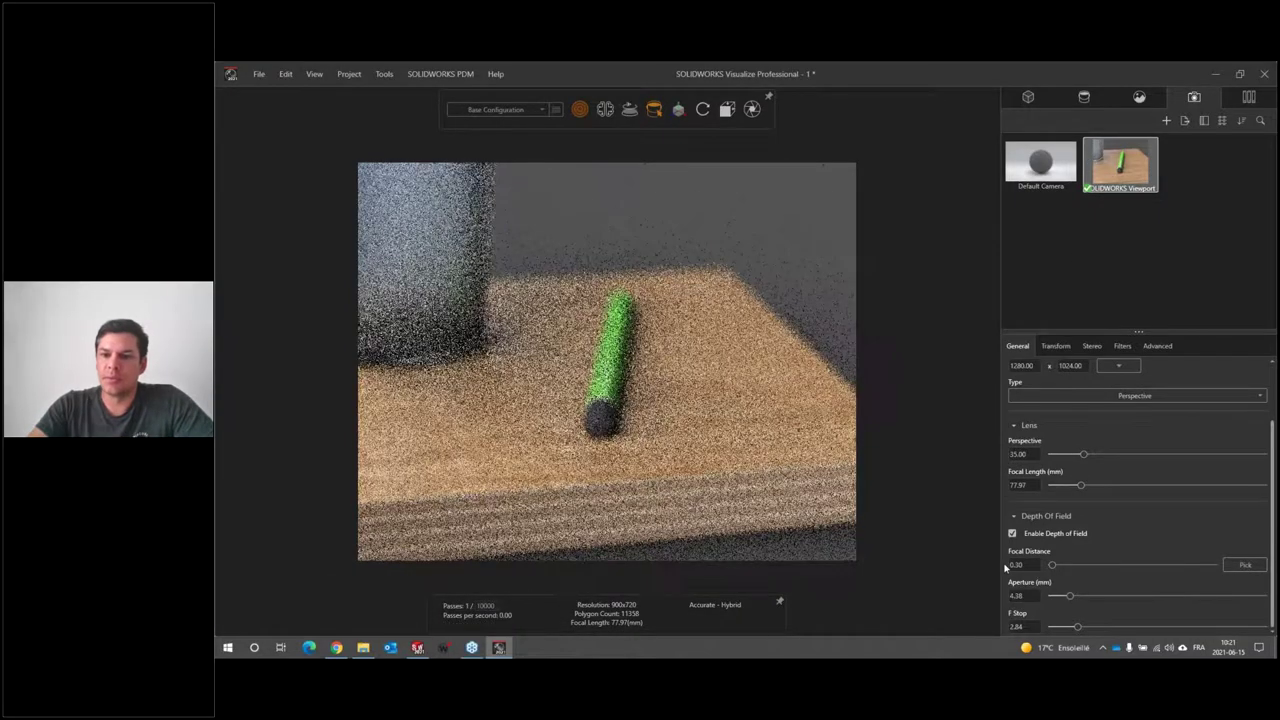
Turn off depth of field, zoom out to the whole scene, and bring up Output Tools
click(1013, 535)
scroll(604, 268, down, 5)
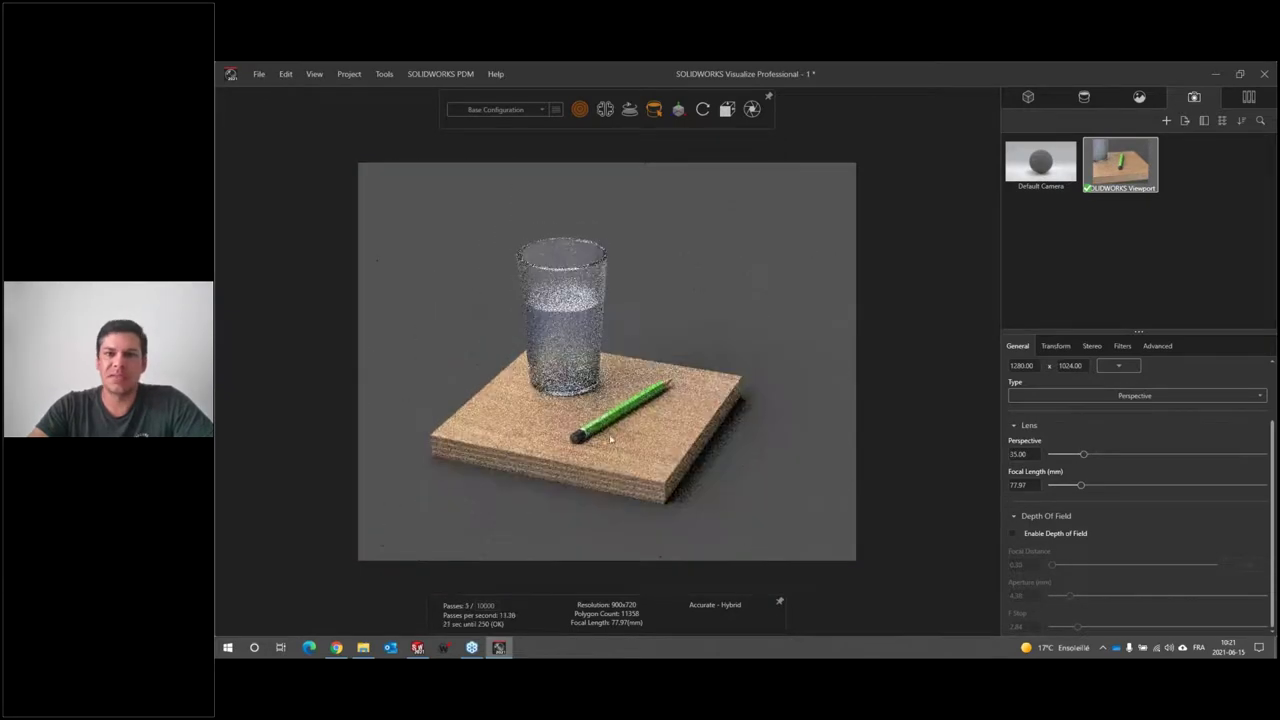
click(754, 112)
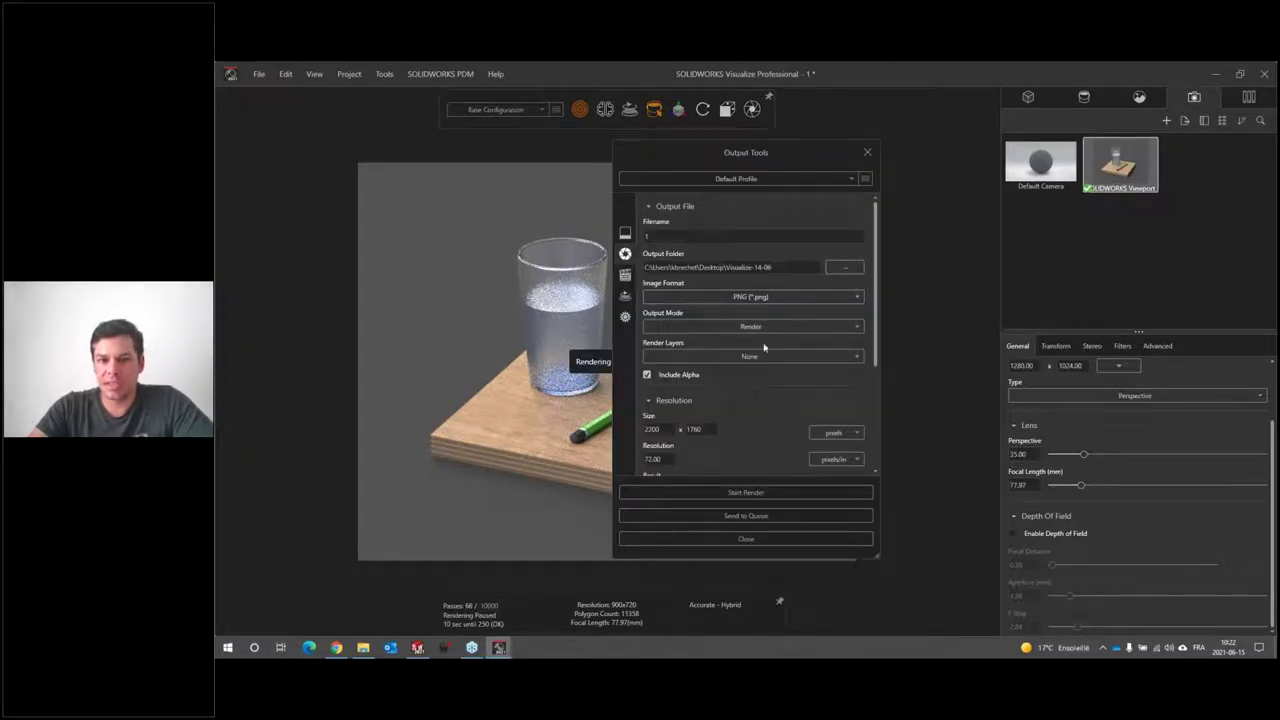
scroll(868, 280, down, 3)
scroll(880, 250, up, 3)
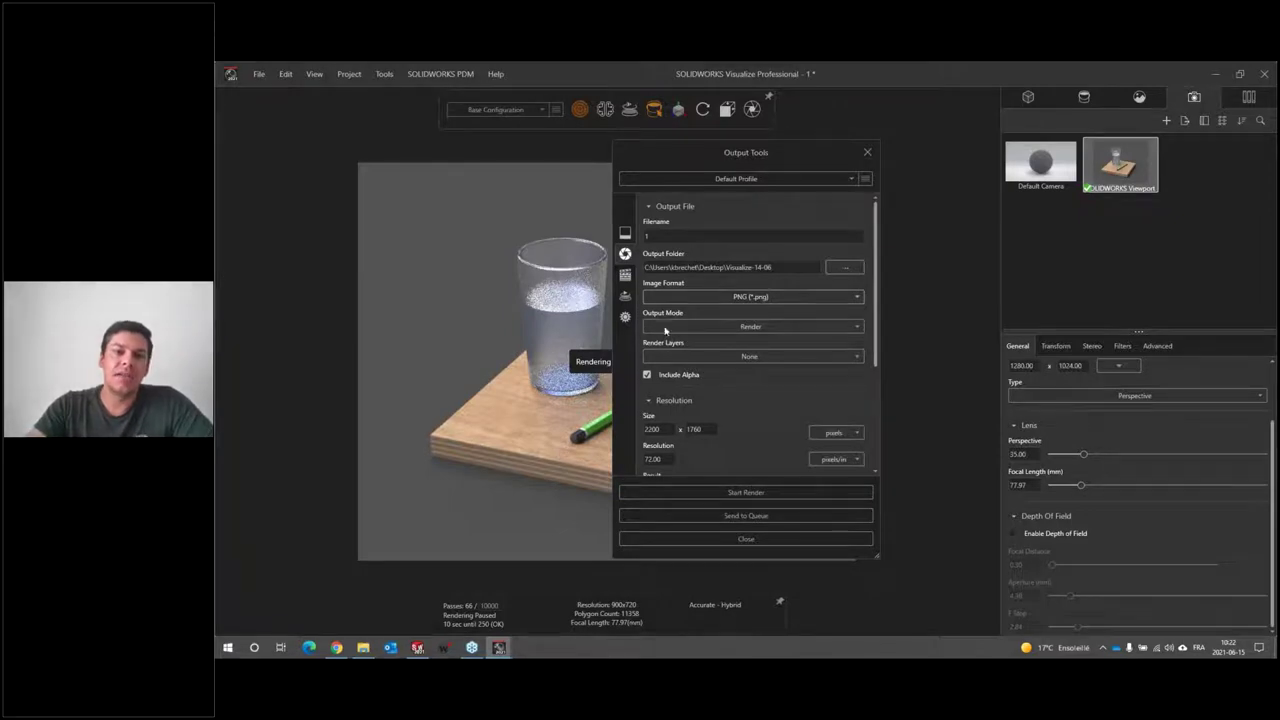
Change the output image format from PNG to Adobe Photoshop (*.psd)
click(819, 300)
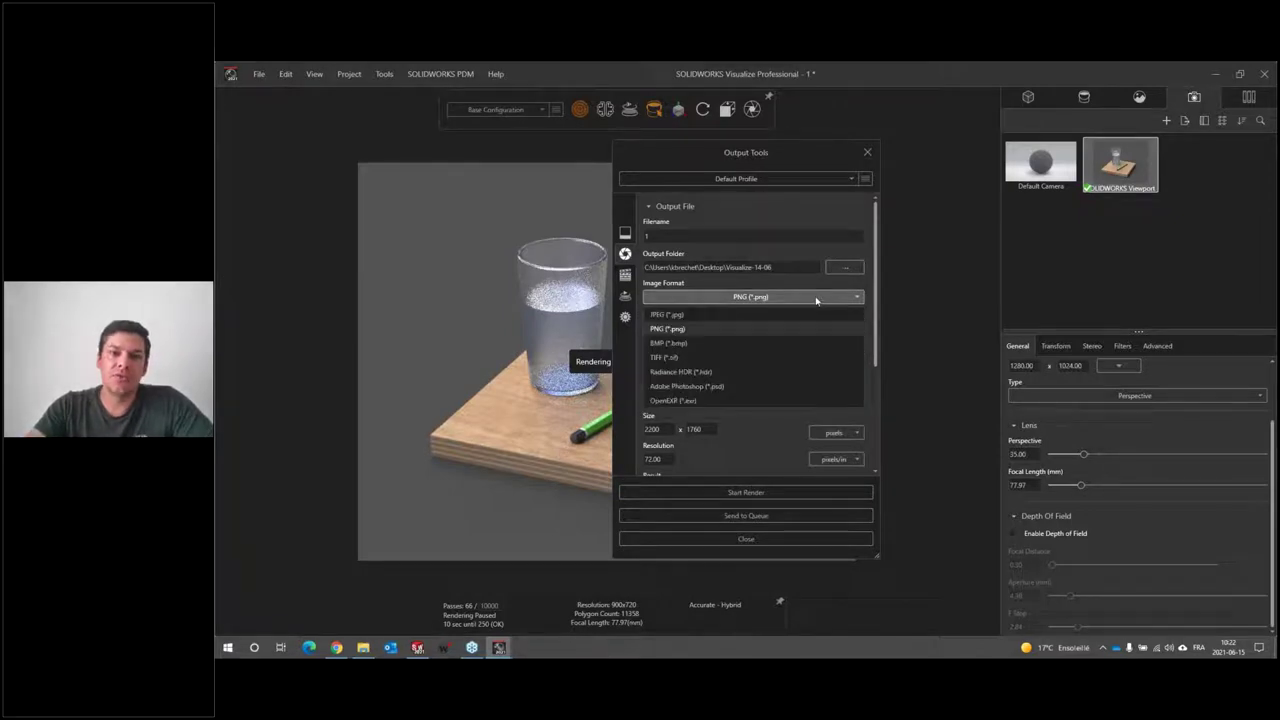
click(688, 330)
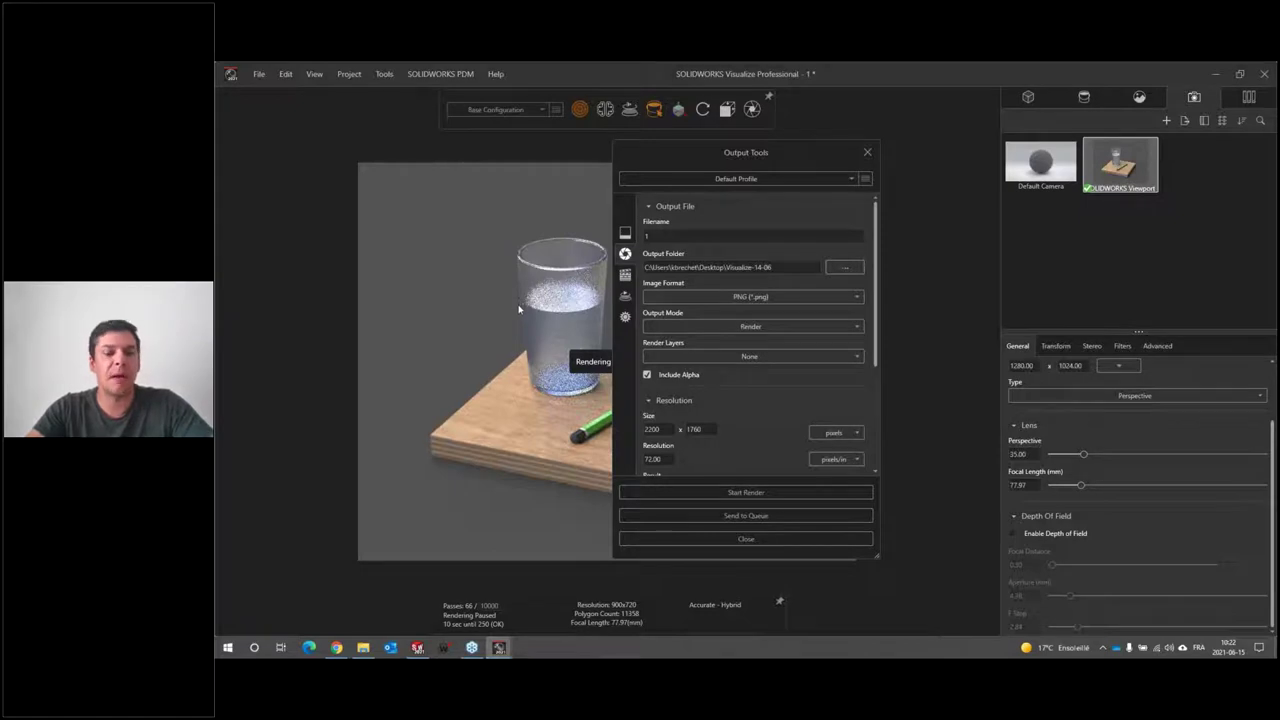
click(749, 298)
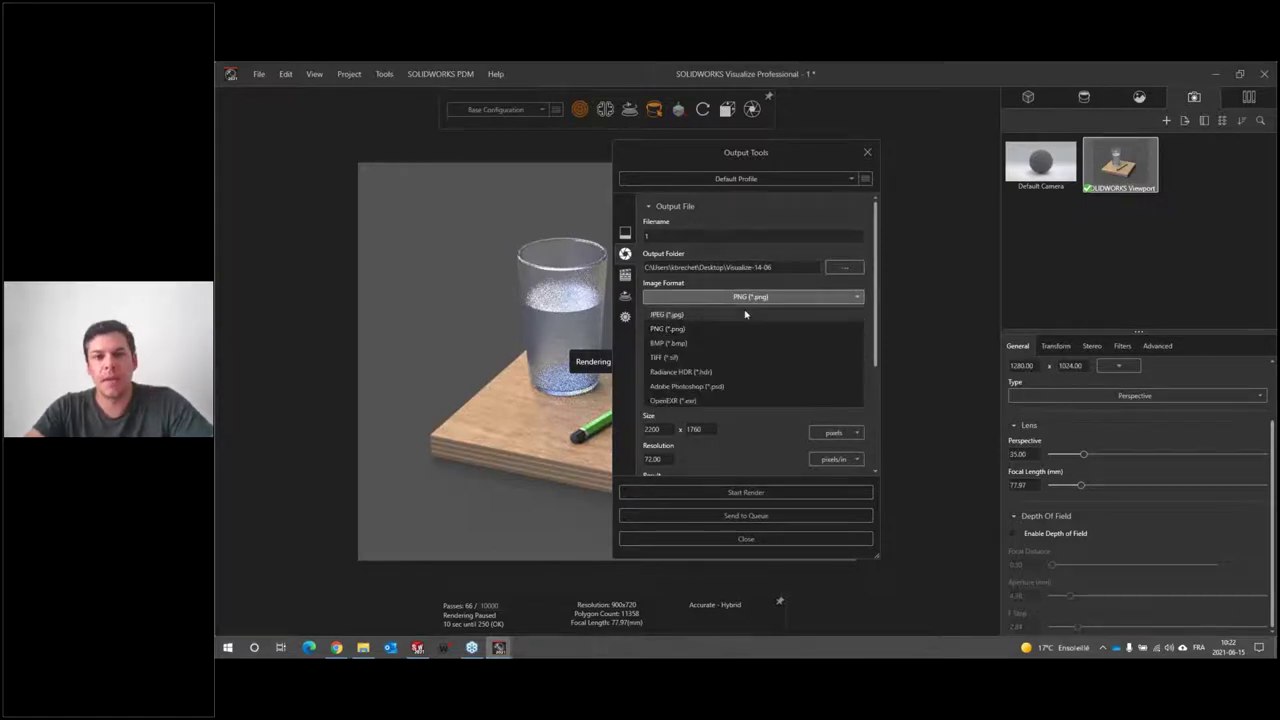
click(721, 387)
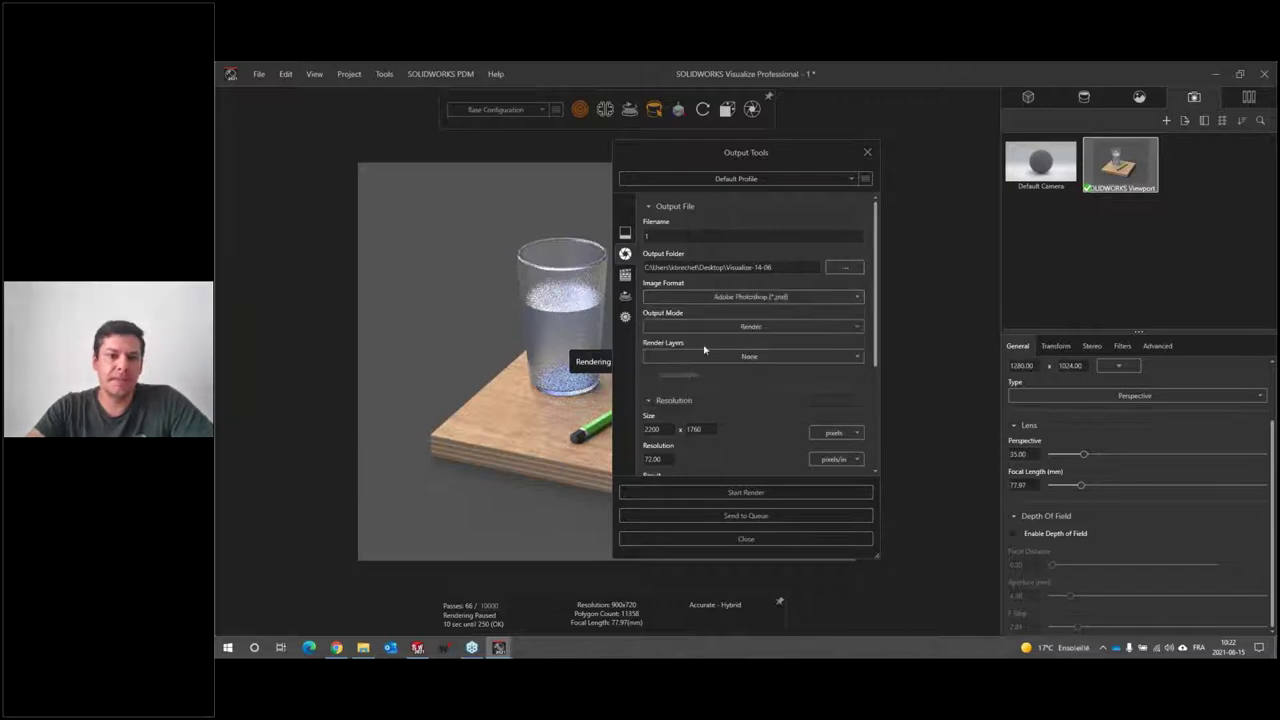
Include the Beauty, Alpha and Clown render layers in the output
click(745, 357)
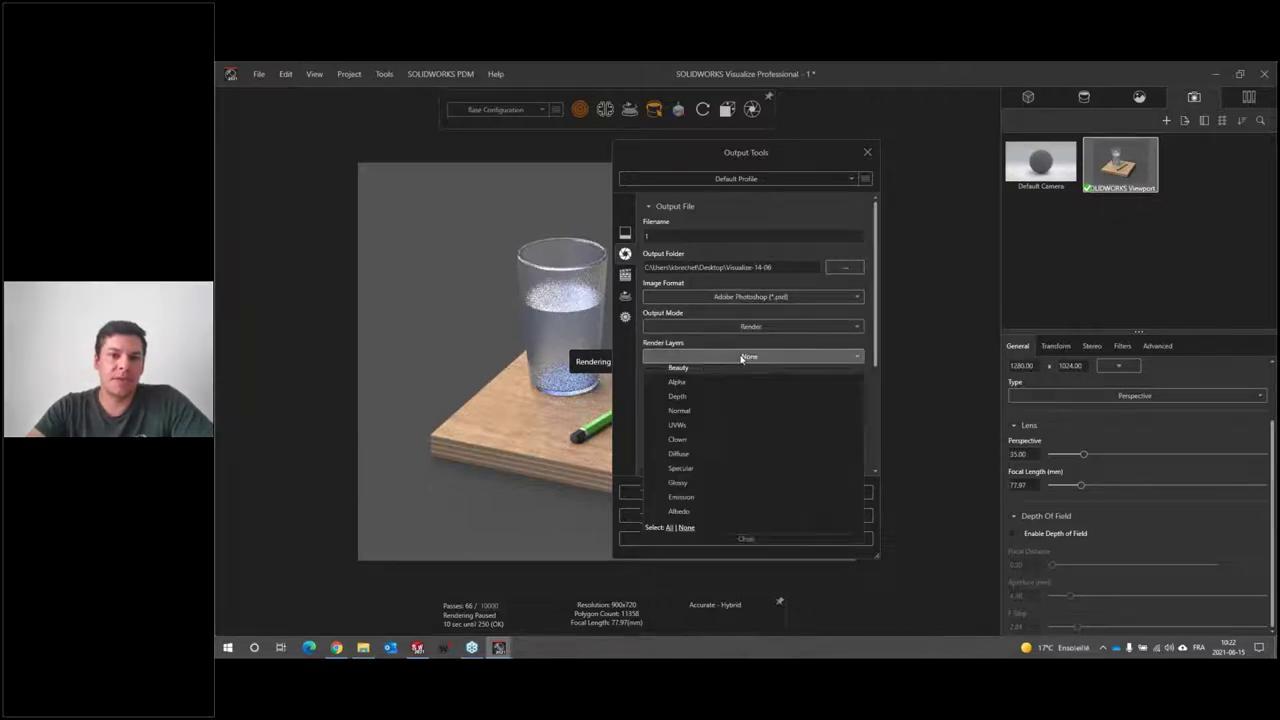
click(657, 377)
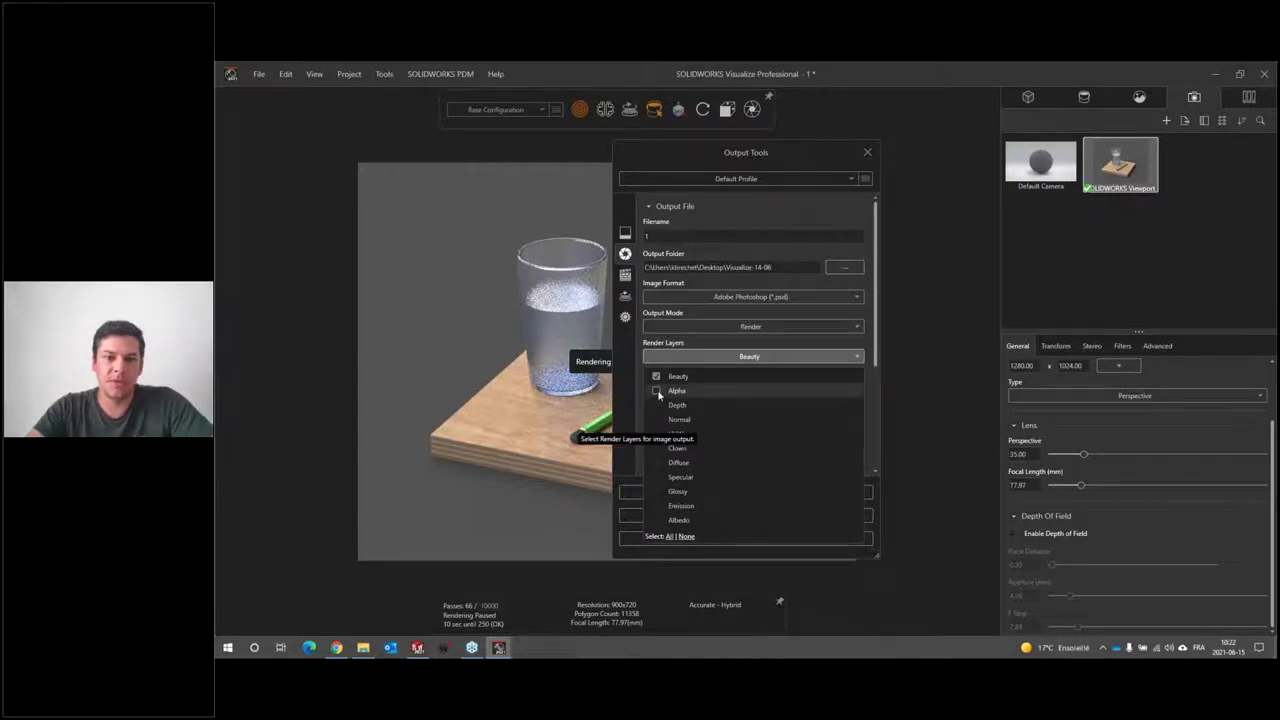
click(657, 391)
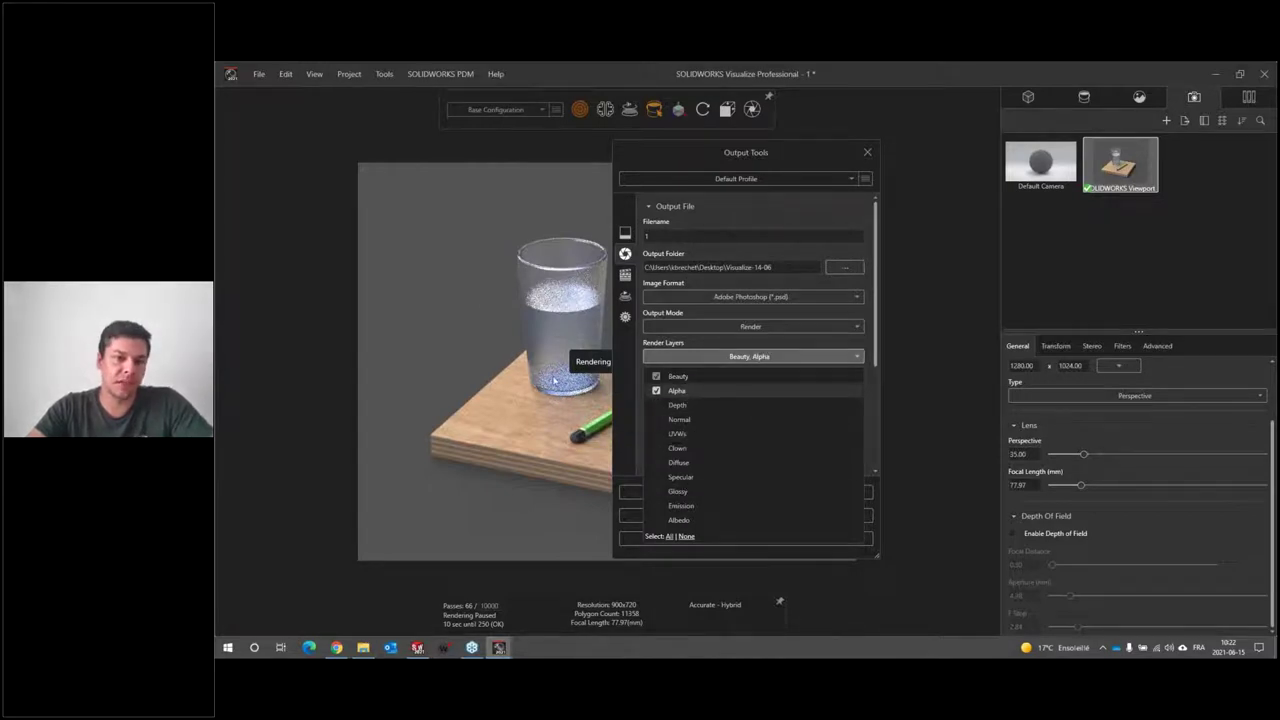
click(660, 449)
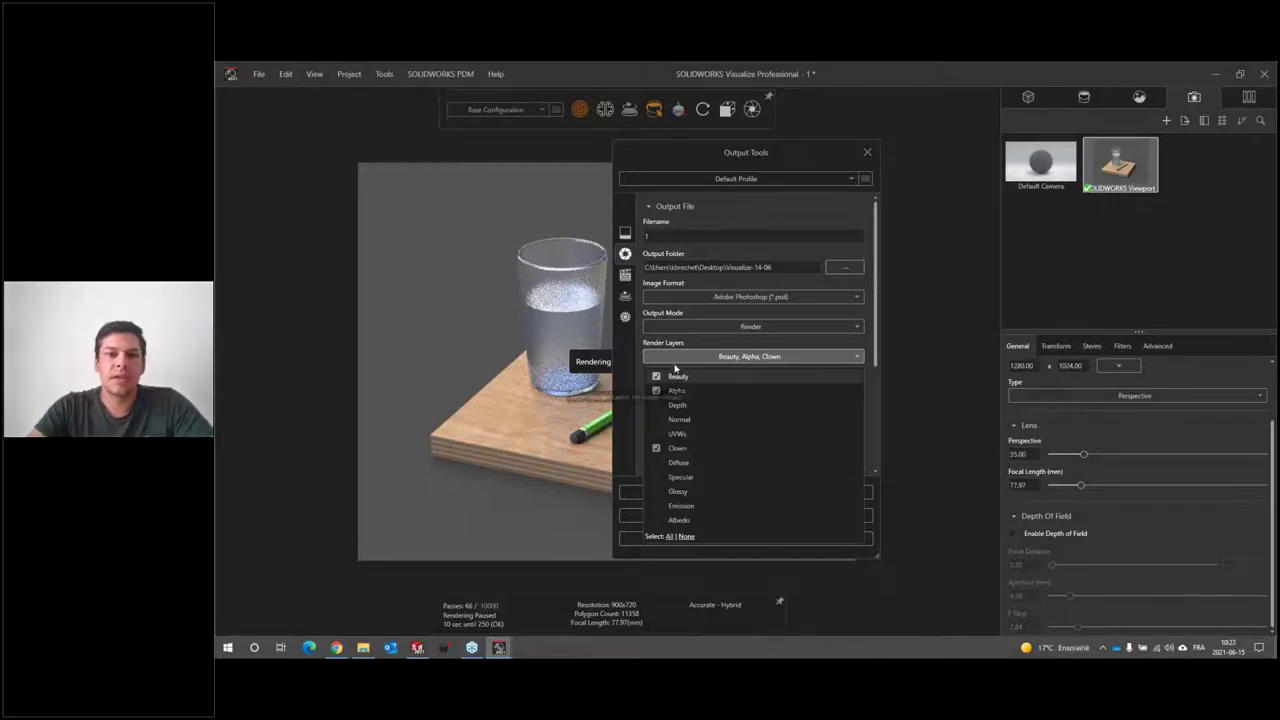
click(765, 358)
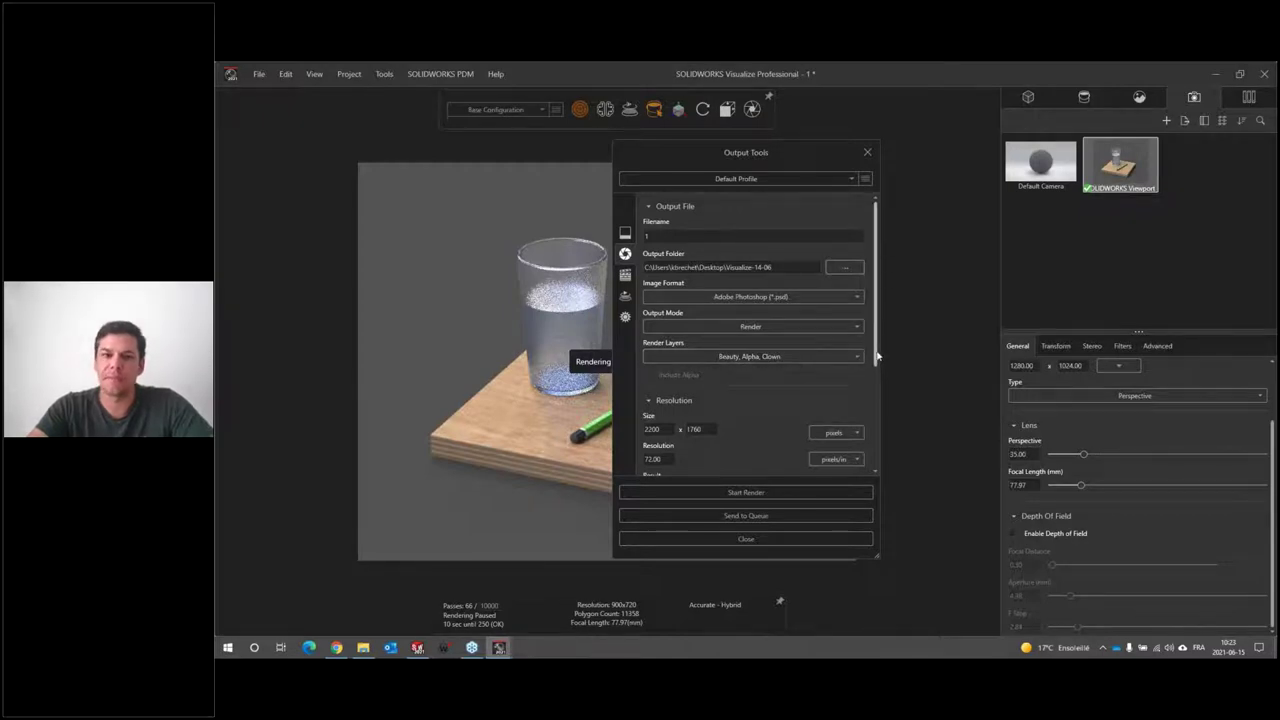
Switch the image size units to millimetres and enter 200 mm width and 300 pixels/in resolution
drag(877, 356, 854, 446)
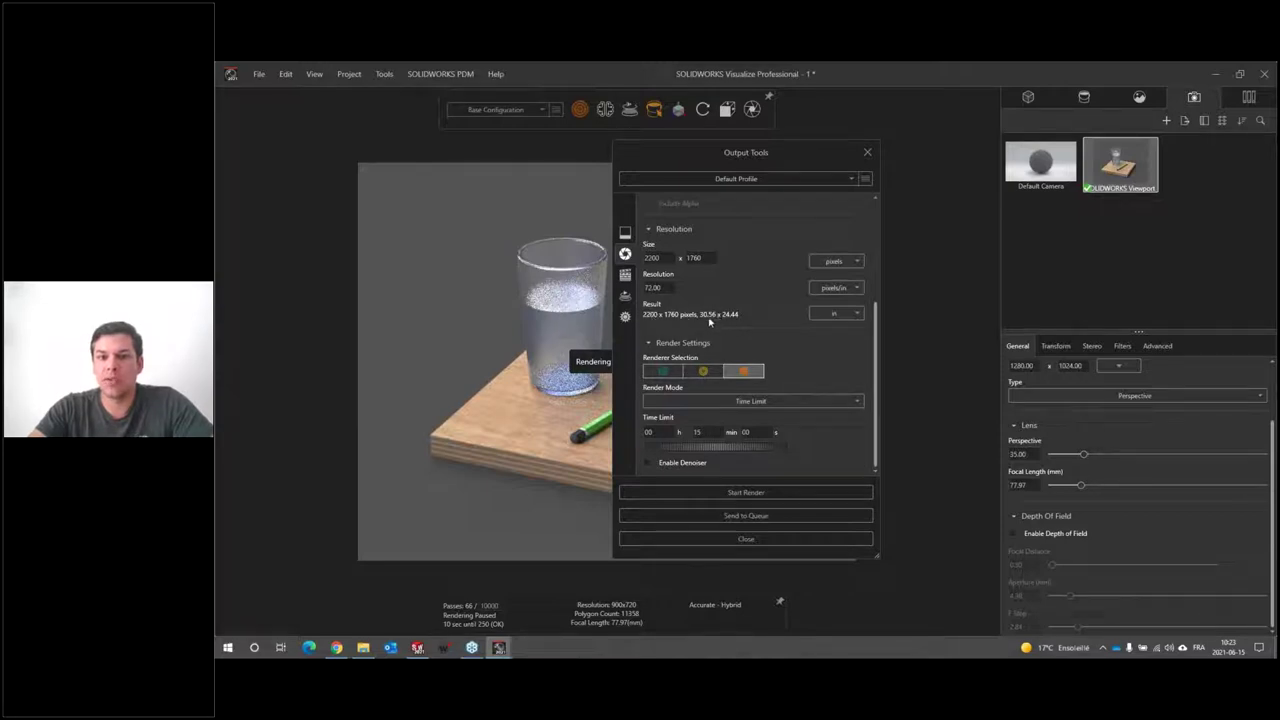
mouse_move(690, 314)
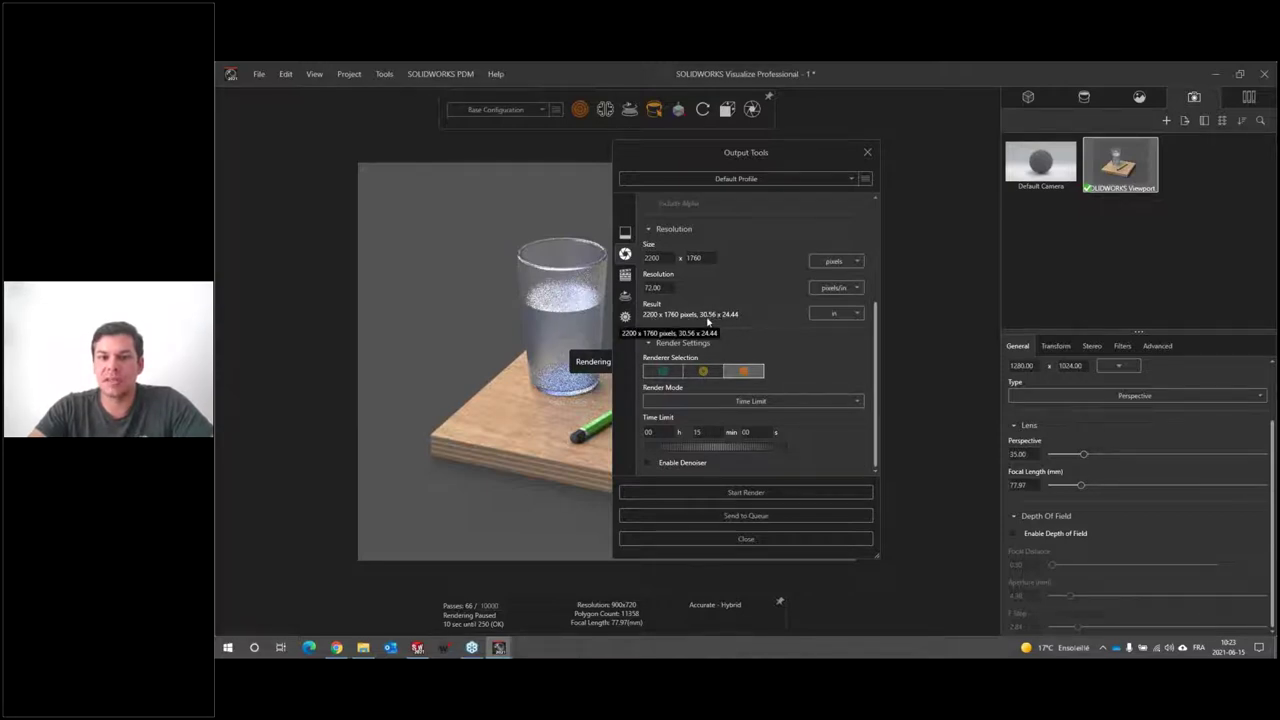
double_click(652, 287)
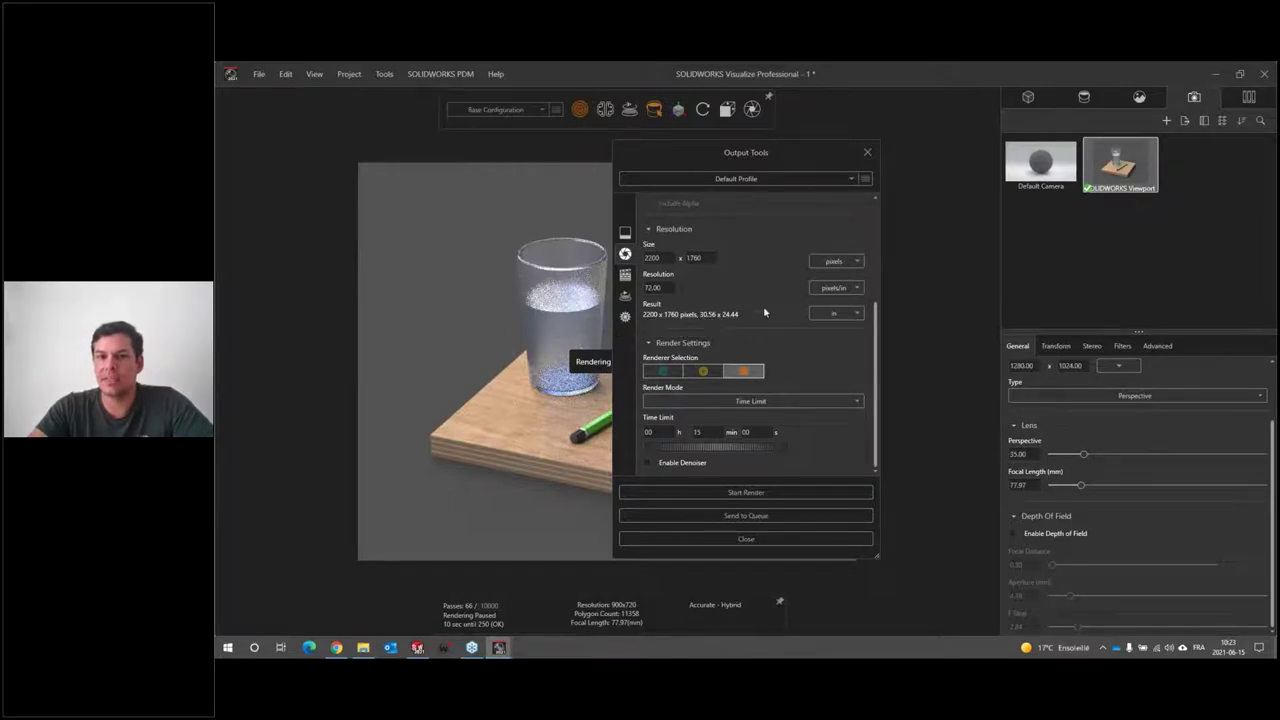
click(834, 262)
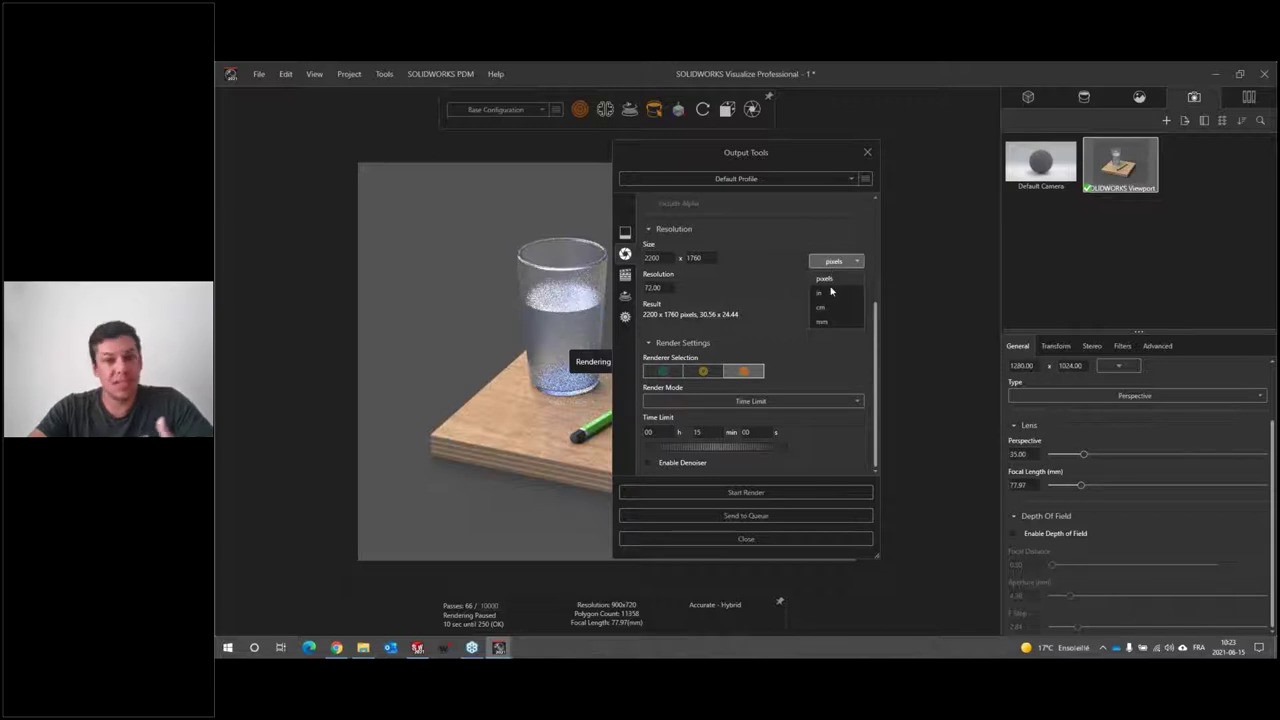
click(830, 322)
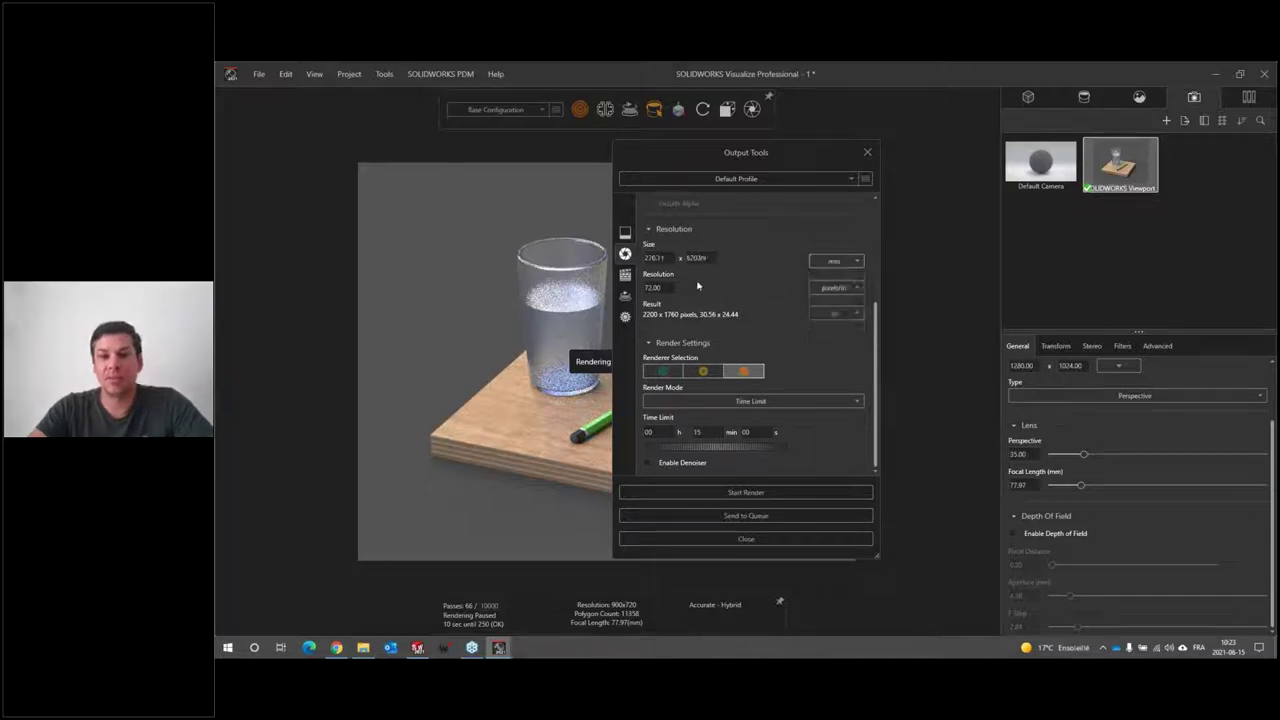
text(200)
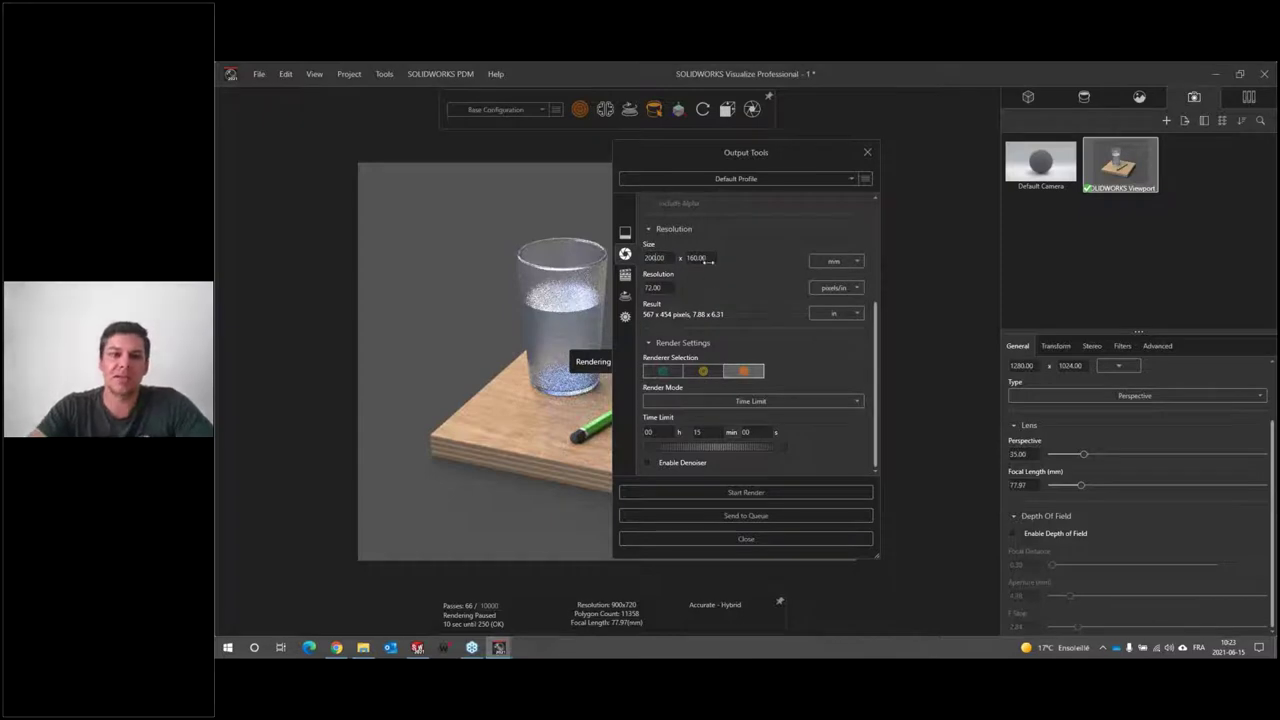
text(300)
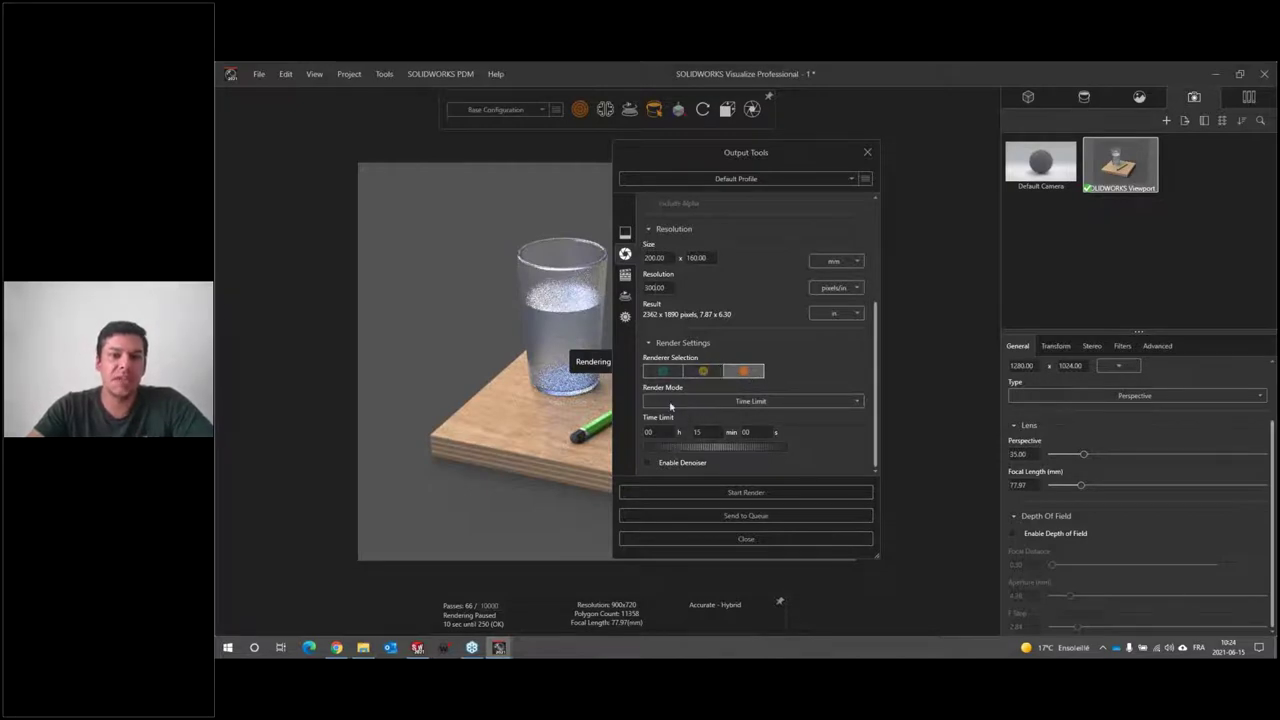
Switch Render Mode from the 15-minute Time Limit to Quality with 12000 render passes
click(742, 401)
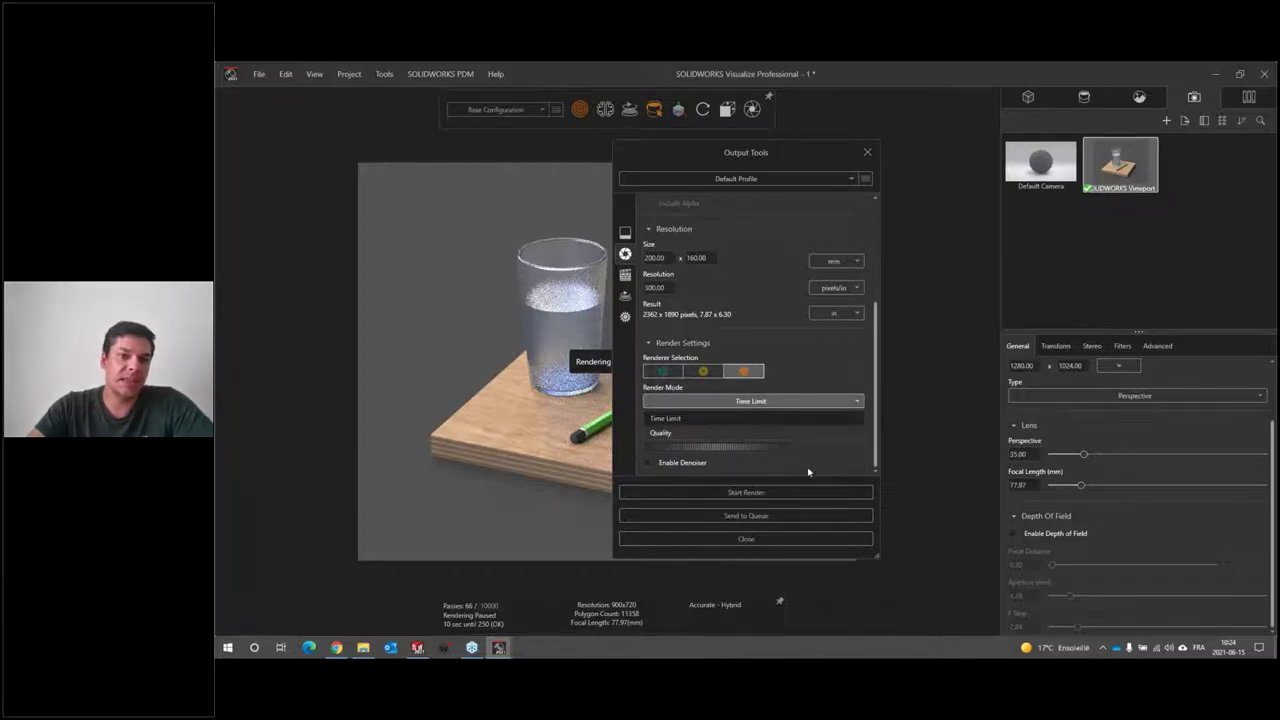
click(765, 418)
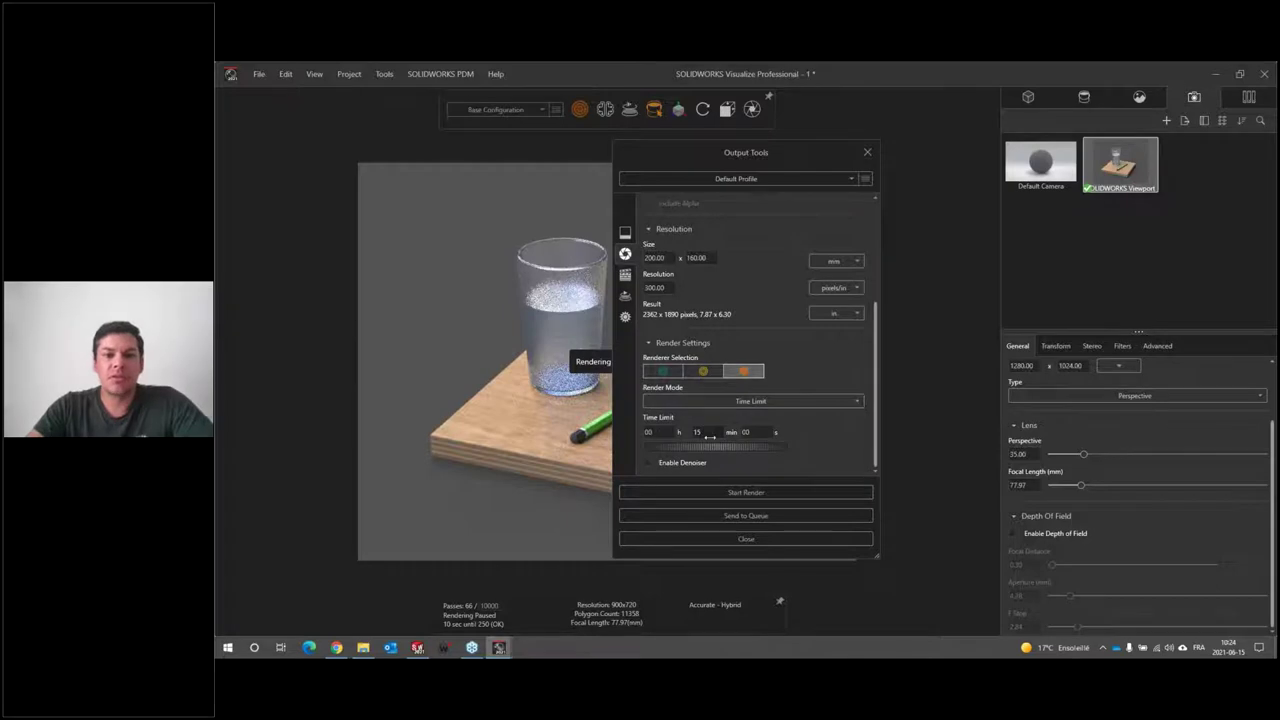
click(705, 432)
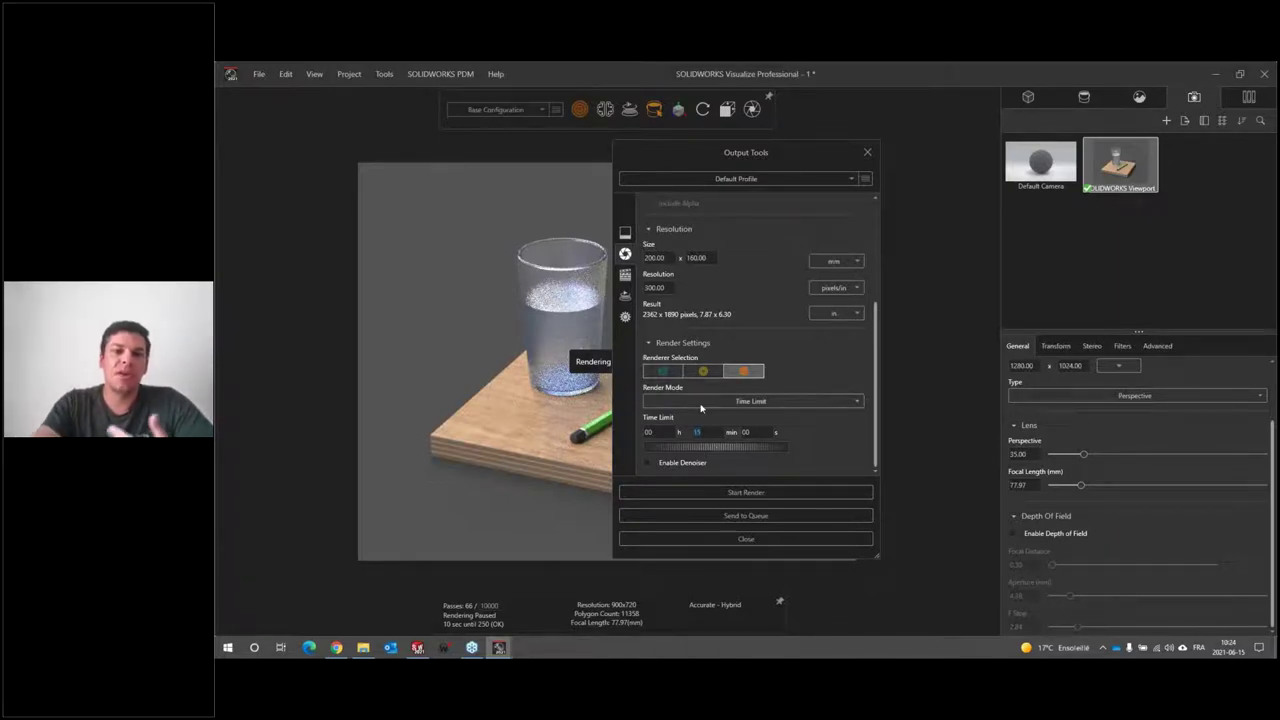
click(714, 401)
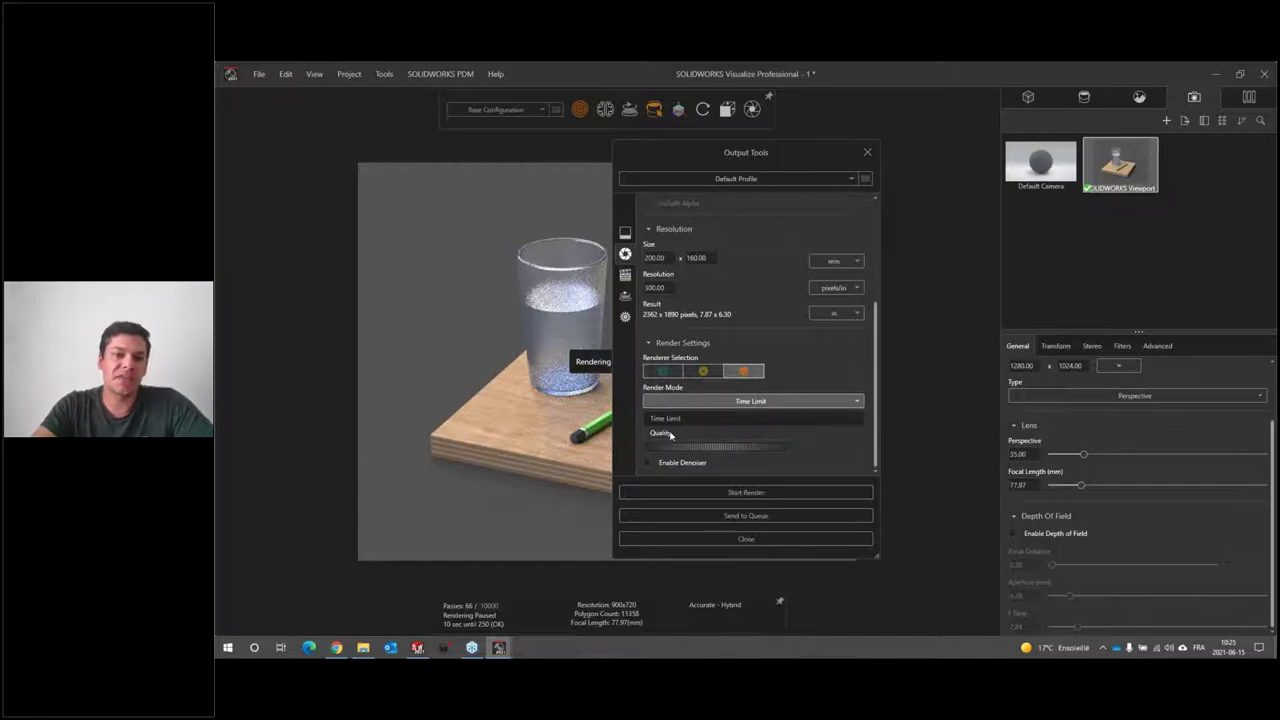
click(749, 424)
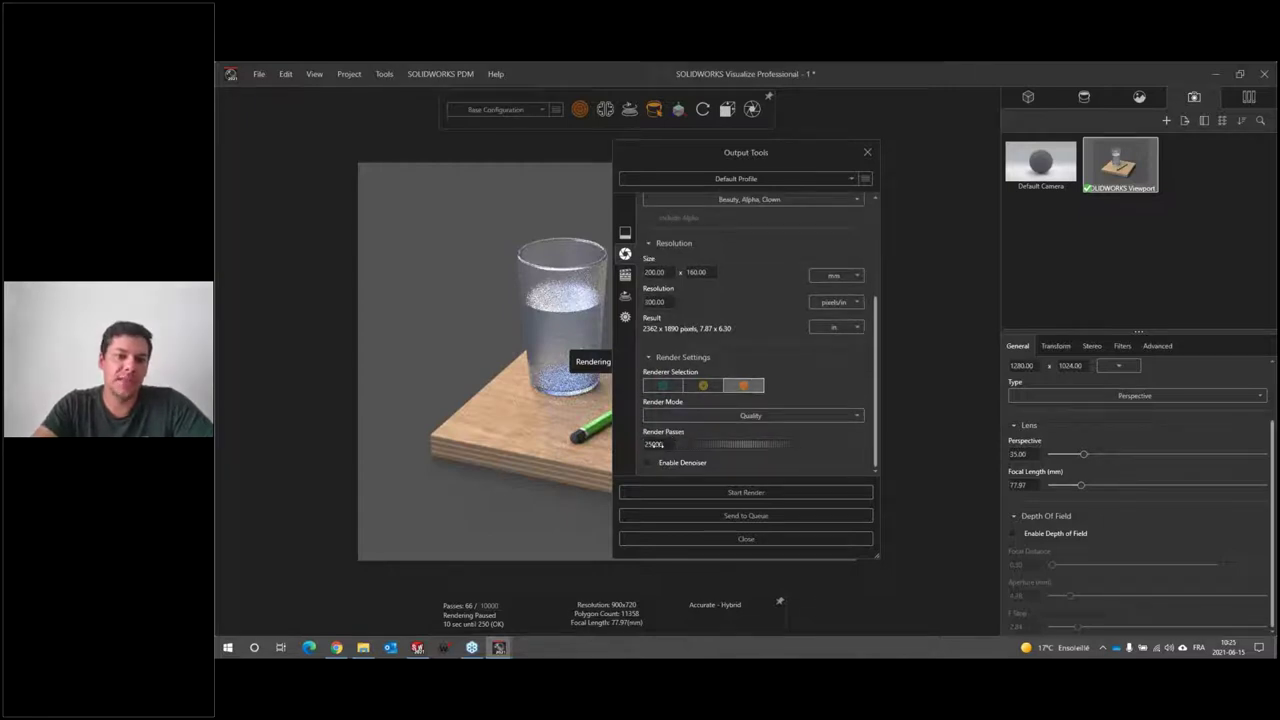
double_click(655, 444)
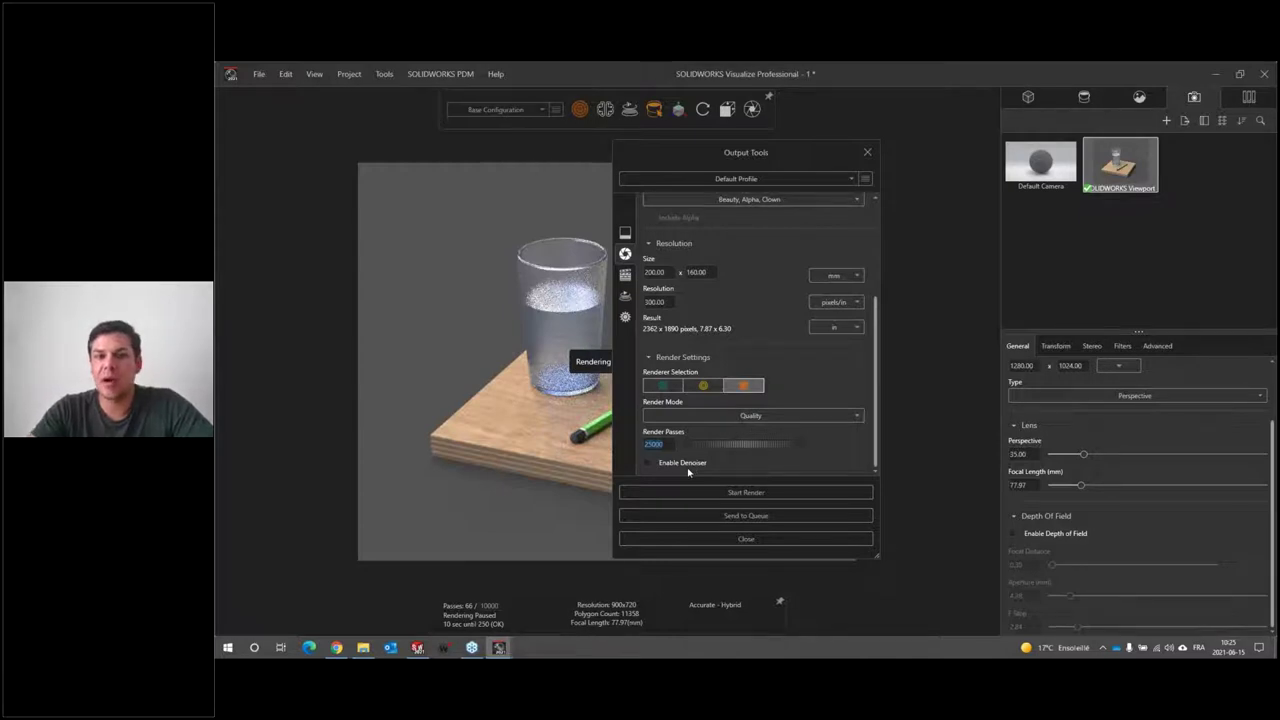
text(12000)
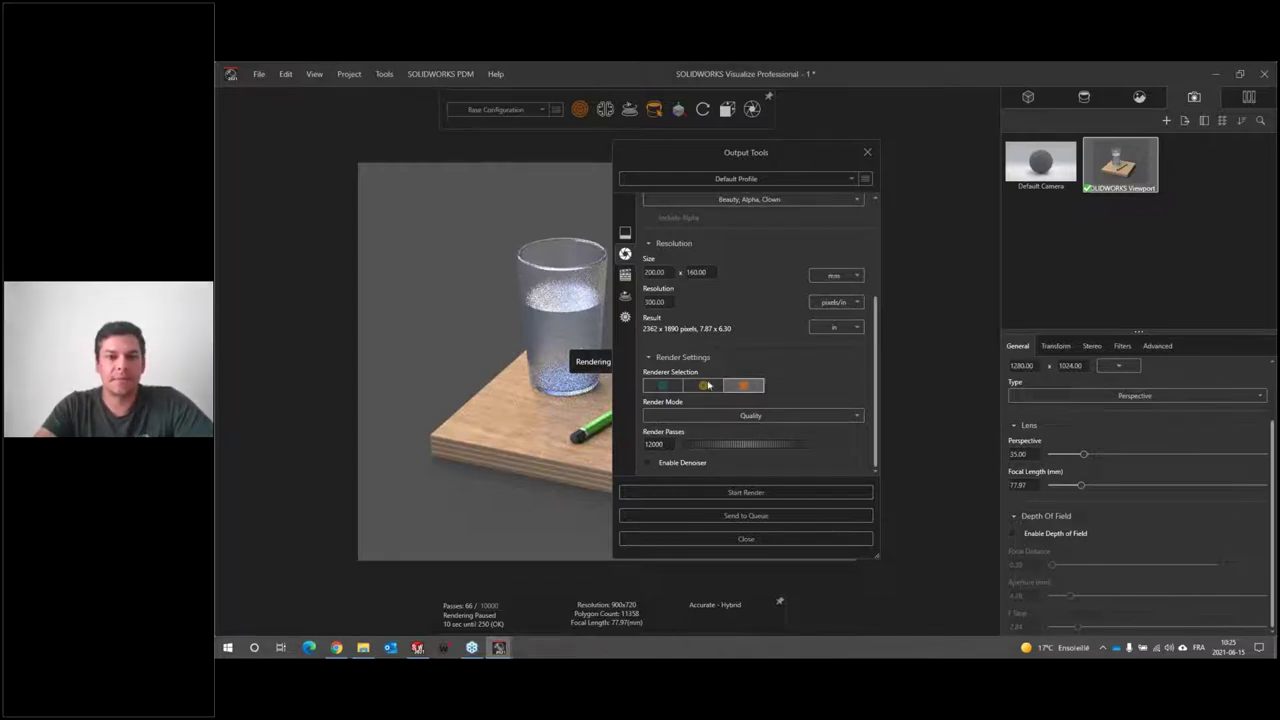
Start the 2362 x 1890 final render, then cancel it before it finishes
click(741, 493)
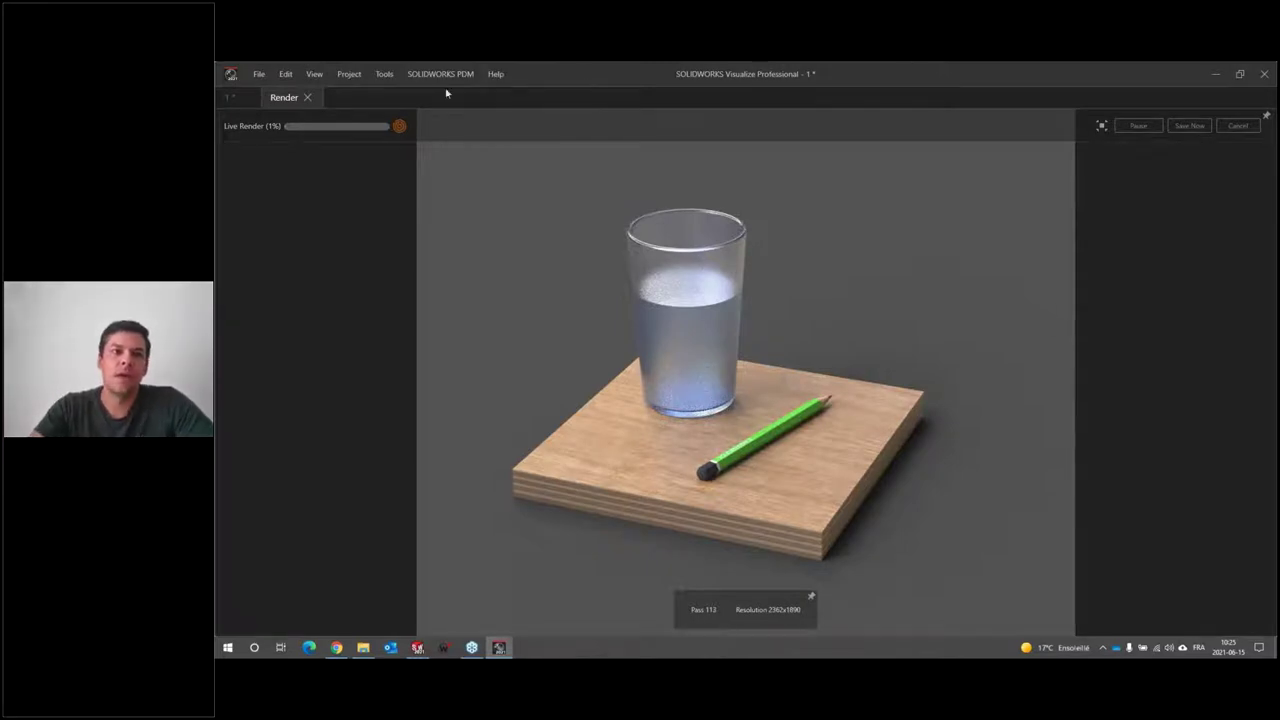
click(307, 97)
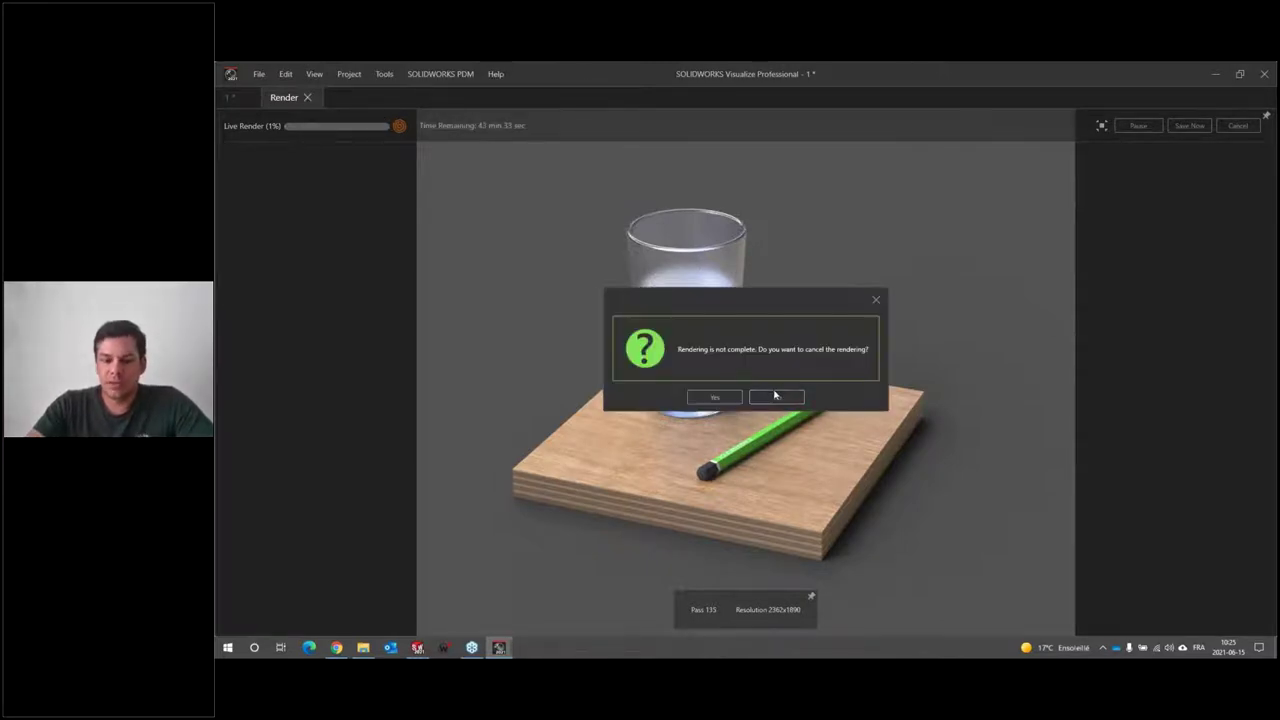
click(776, 398)
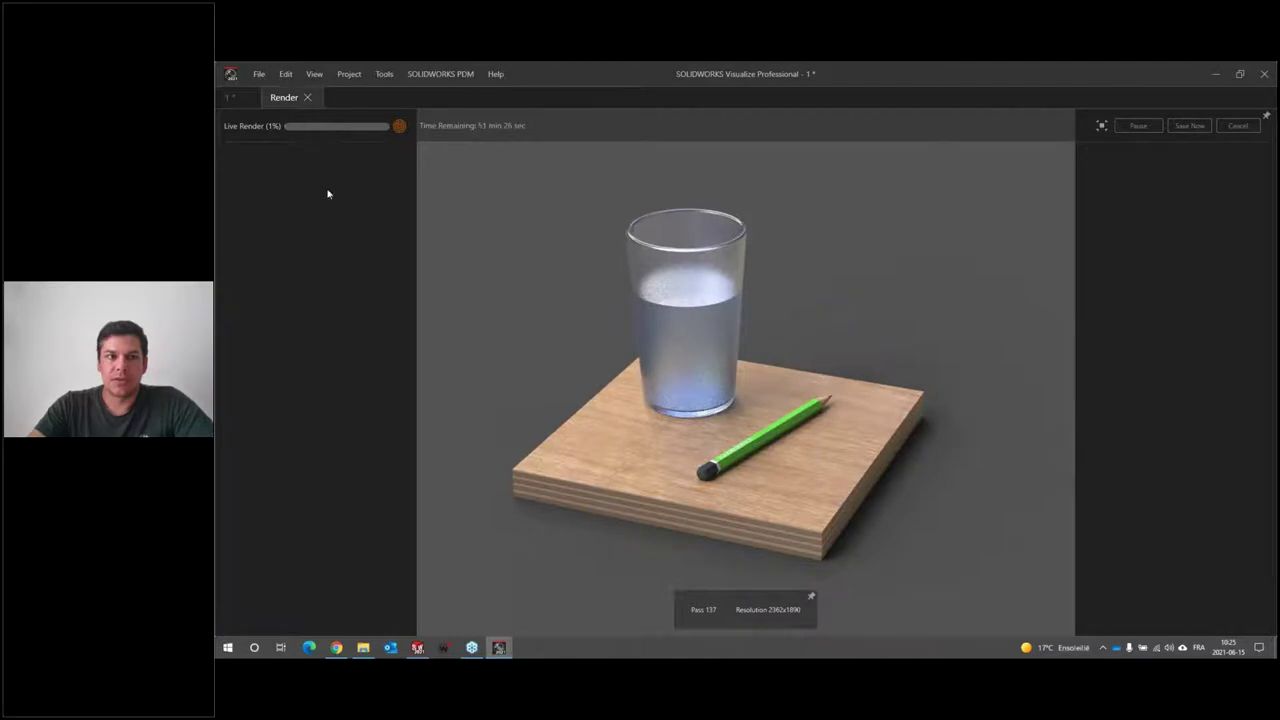
click(308, 98)
click(710, 398)
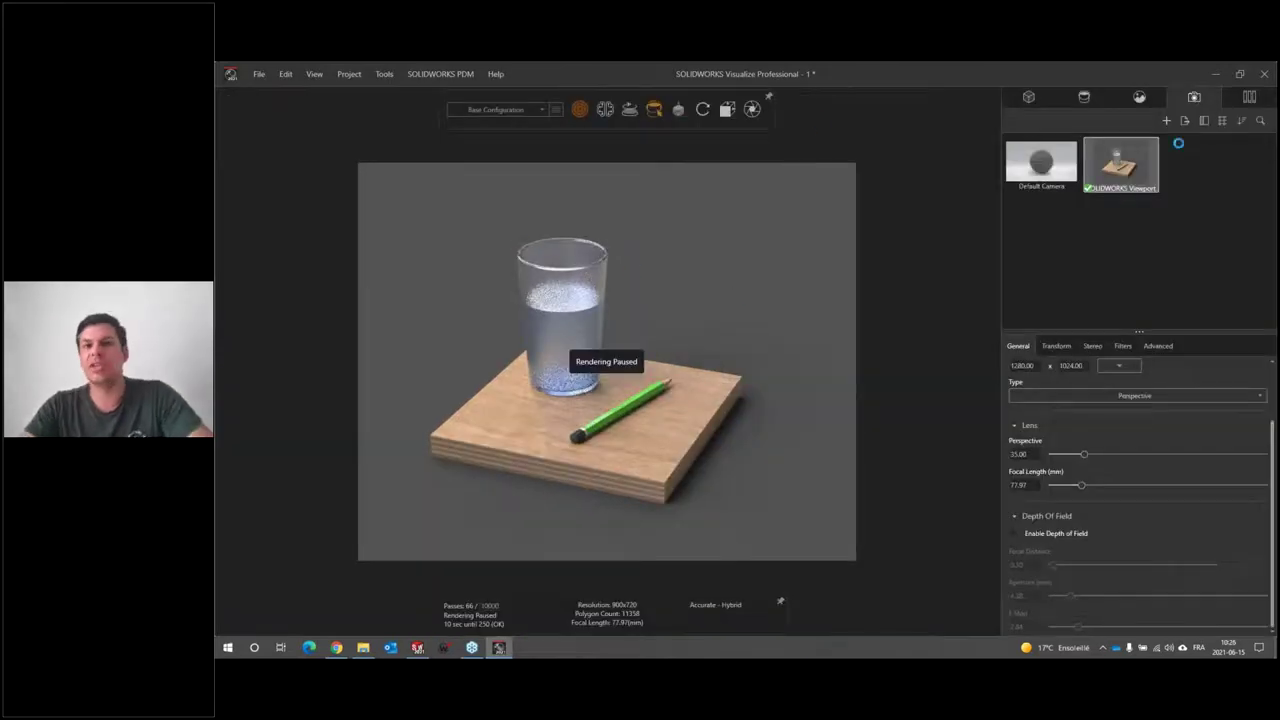
Close SOLIDWORKS Visualize without saving changes to project 1.svpj
click(1266, 76)
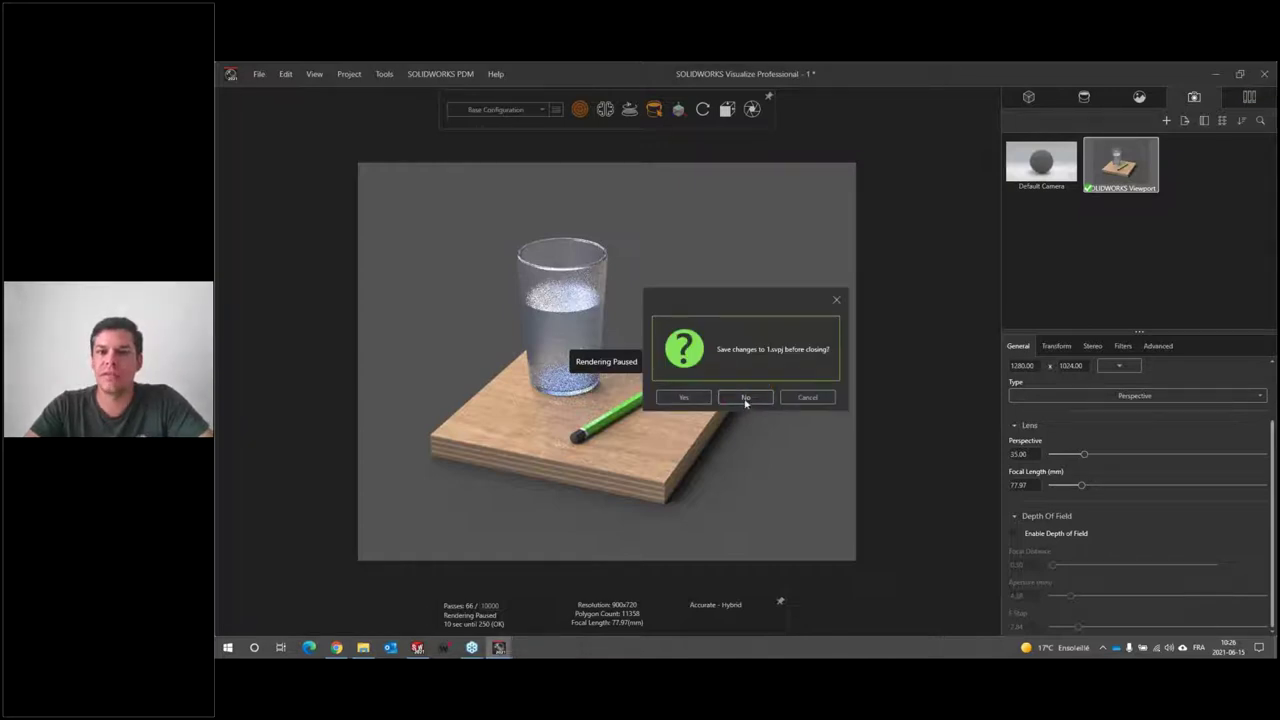
click(745, 398)
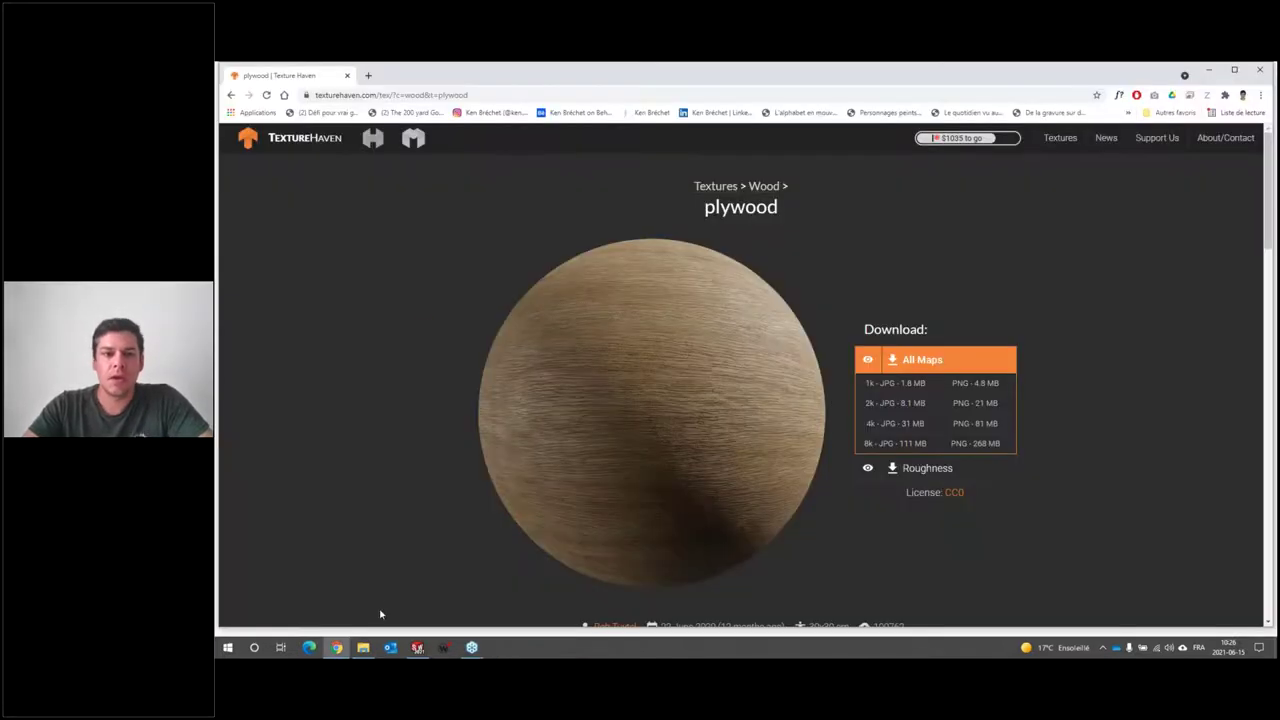
Browse in File Explorer to the Webinar Visualize > Scene1 folder
click(417, 647)
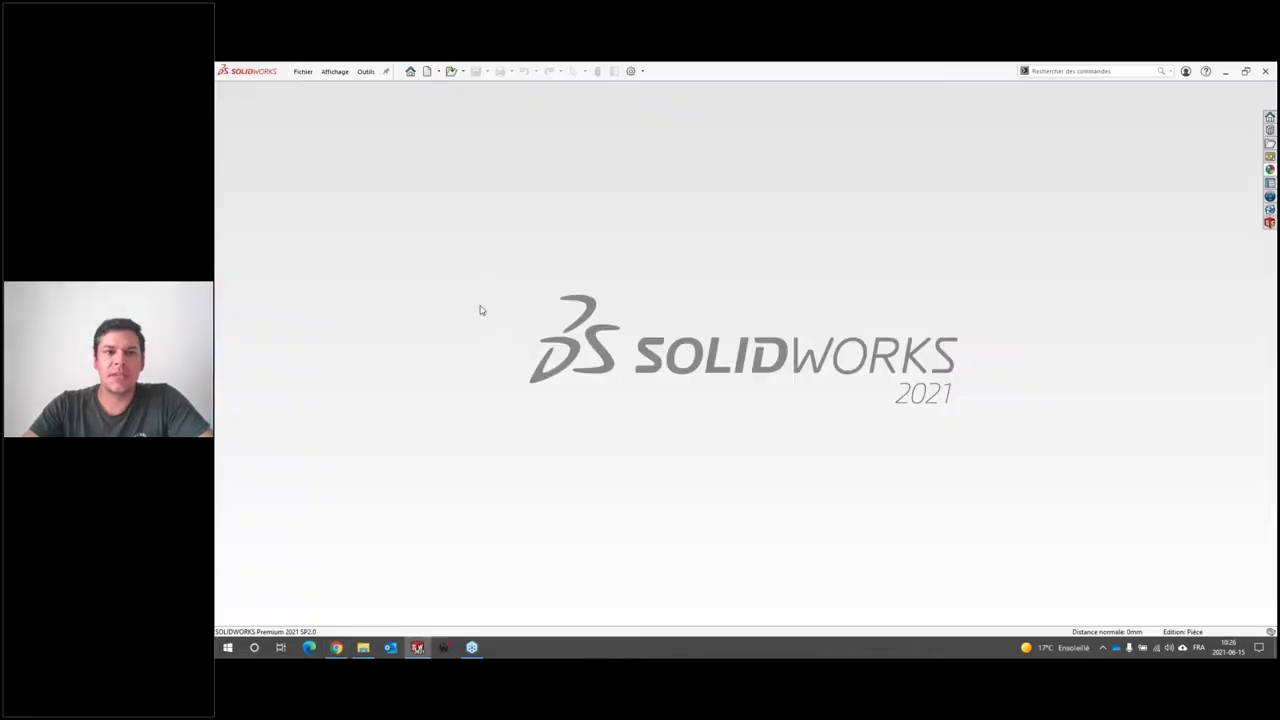
click(370, 648)
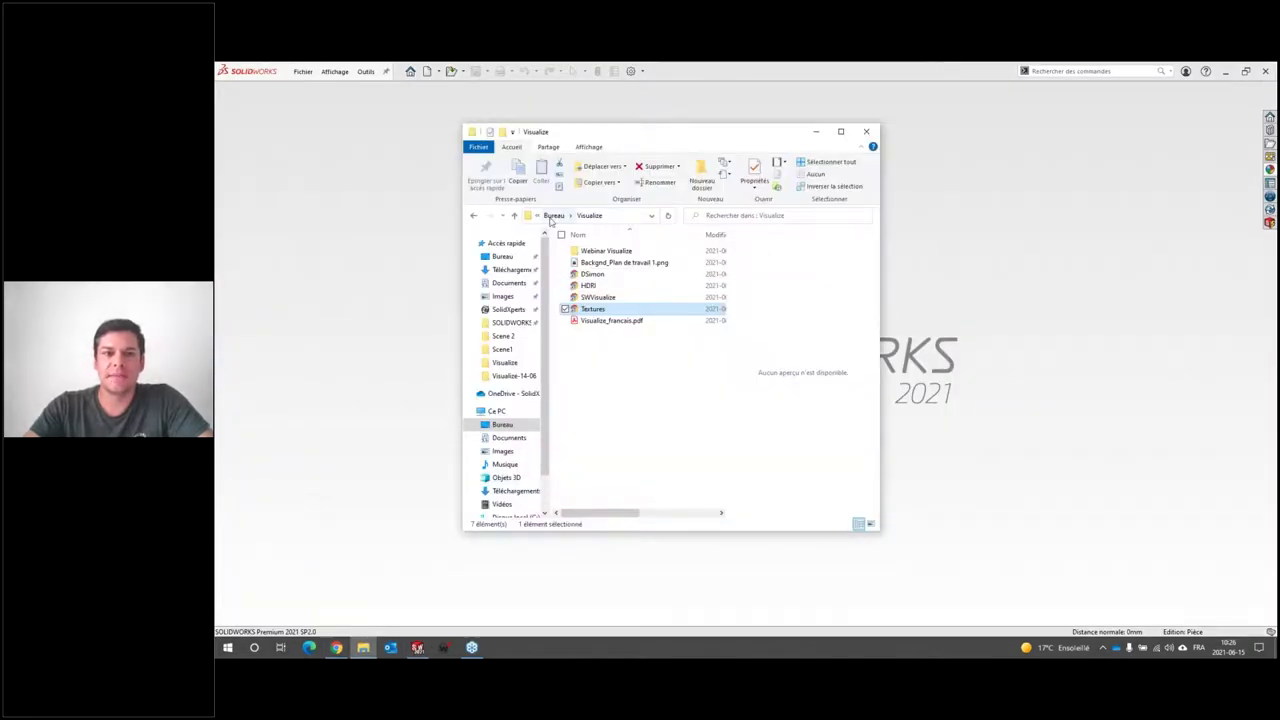
double_click(600, 250)
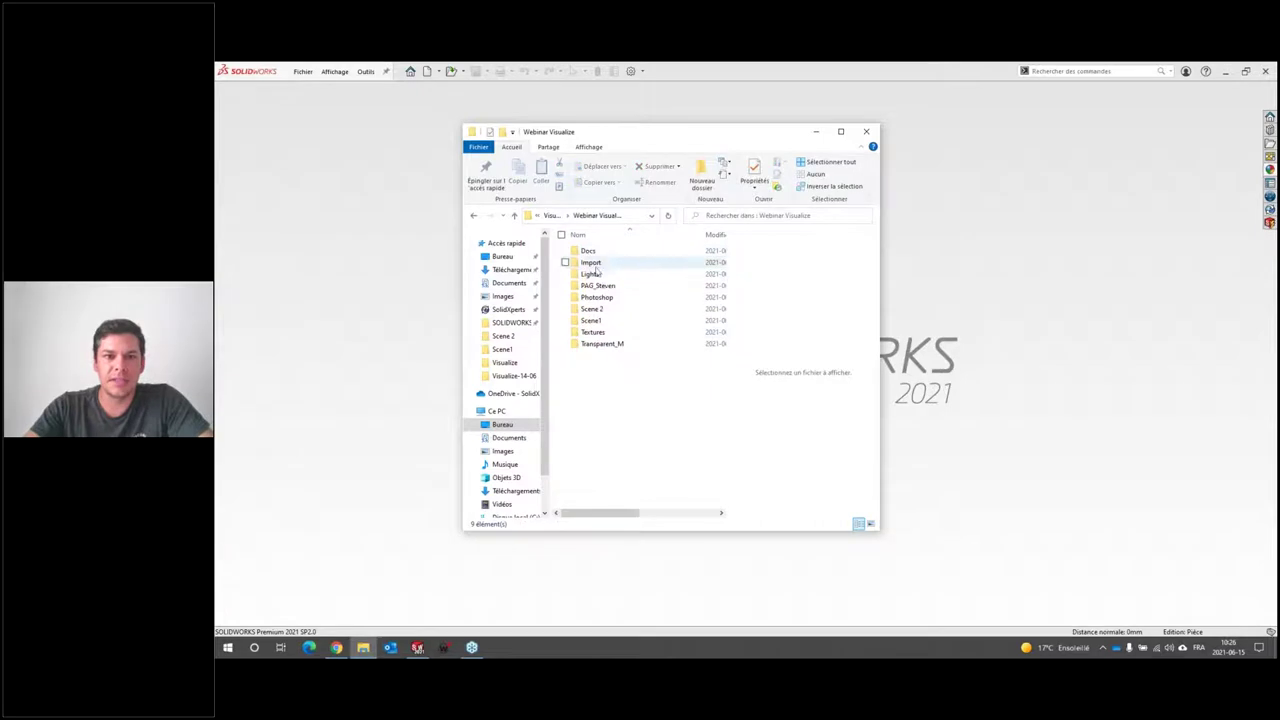
double_click(592, 308)
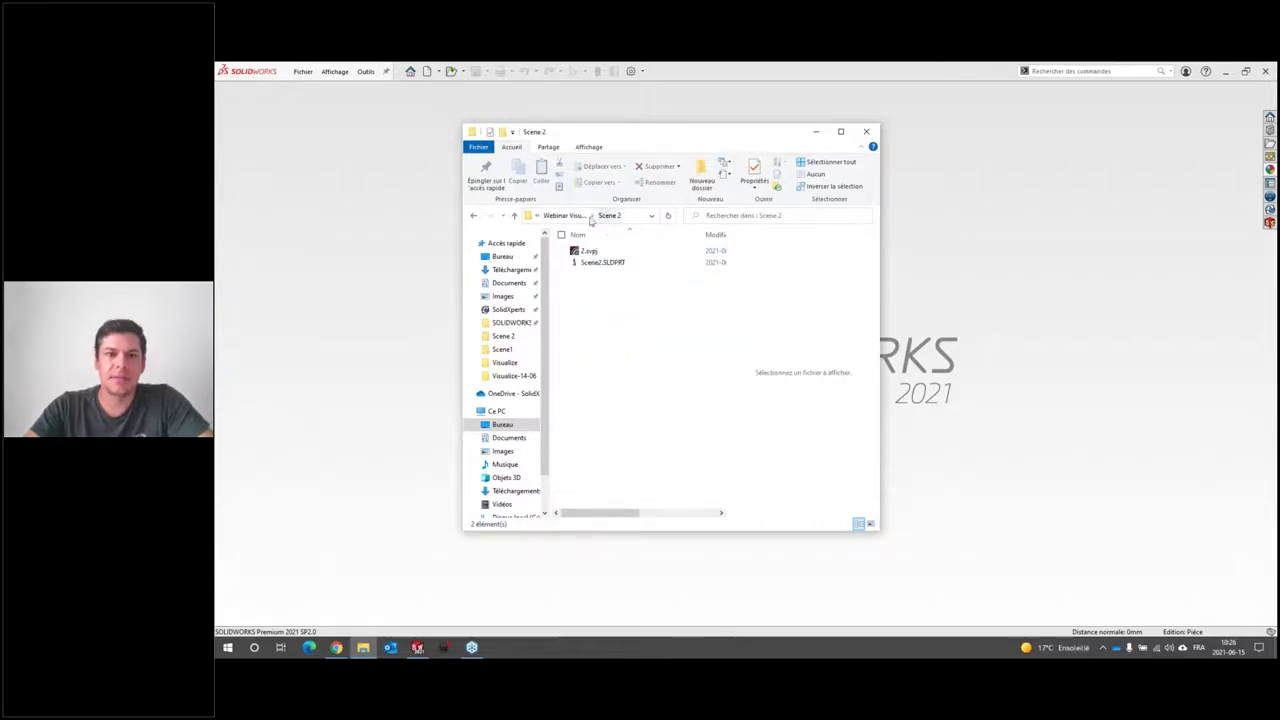
click(570, 215)
double_click(590, 320)
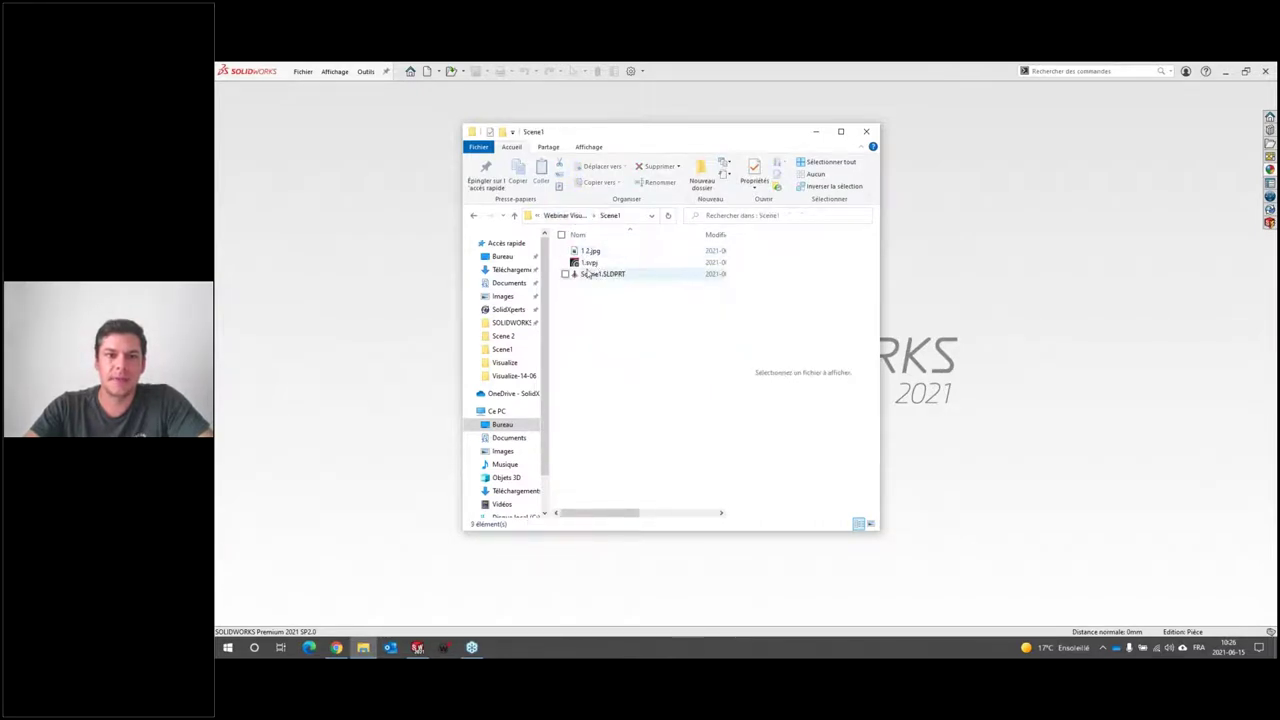
Open the rendered image 1.2.jpg in Photos
click(590, 276)
click(594, 251)
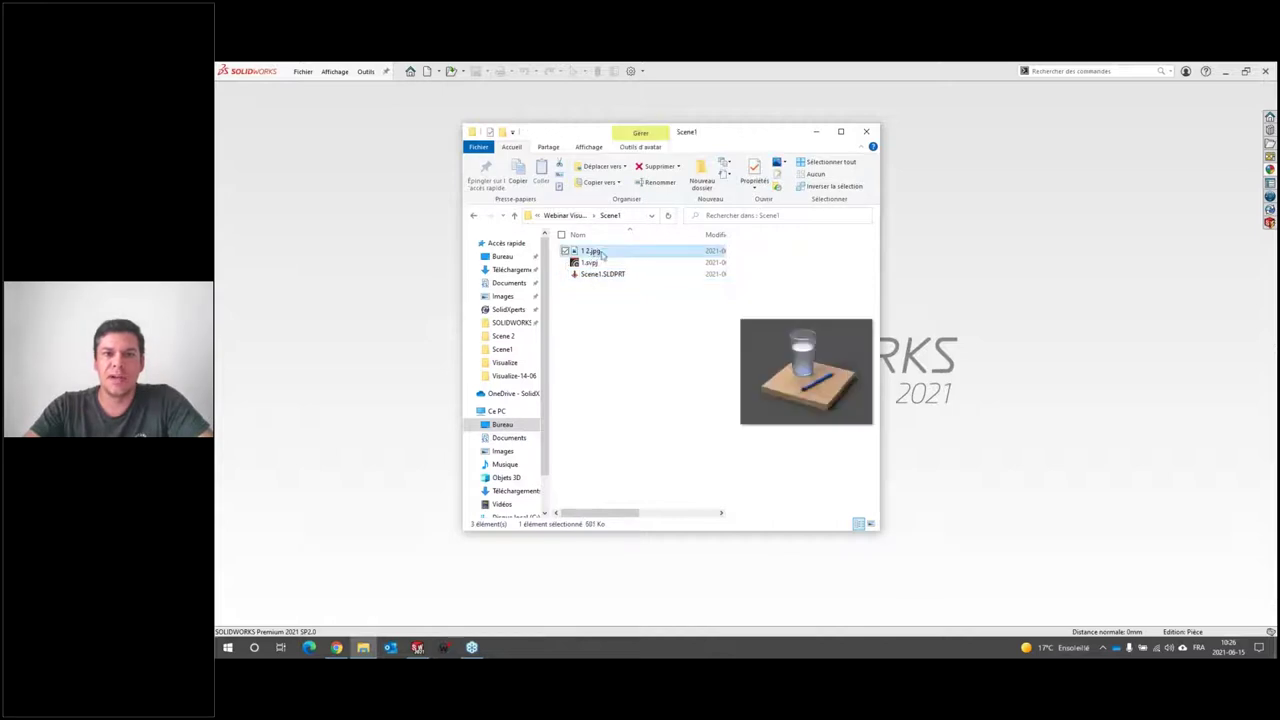
right_click(594, 253)
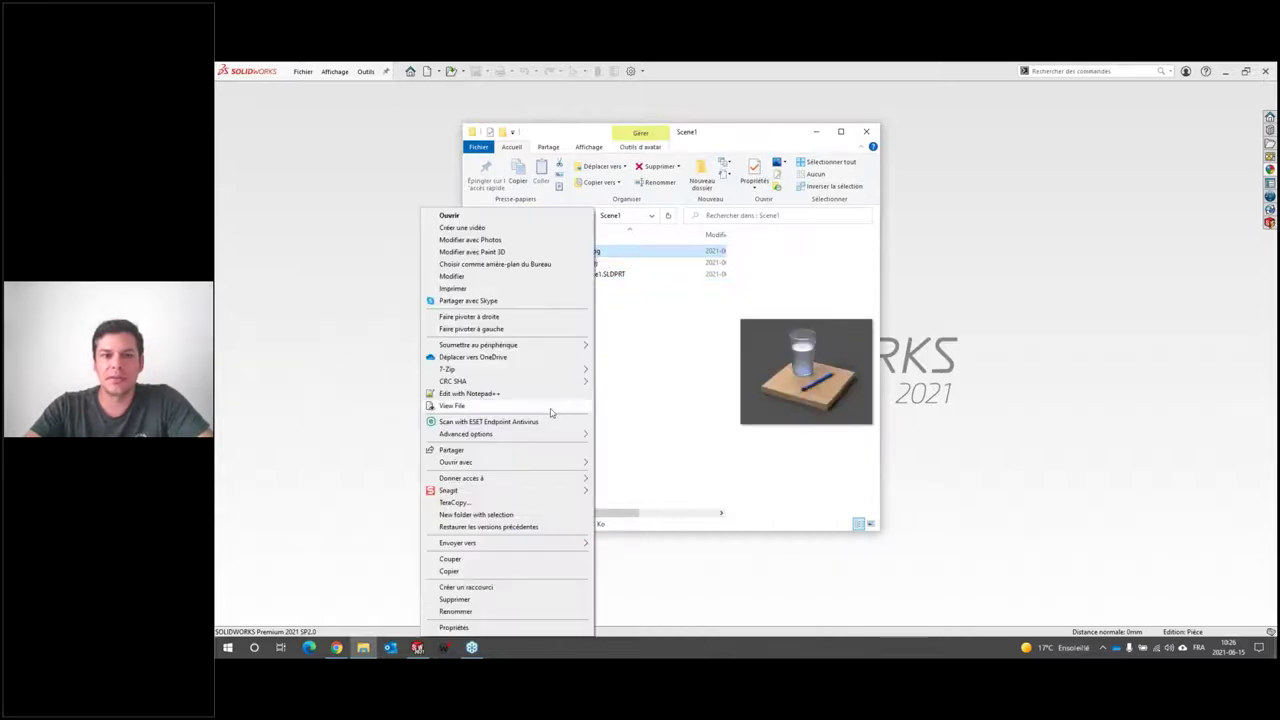
click(644, 500)
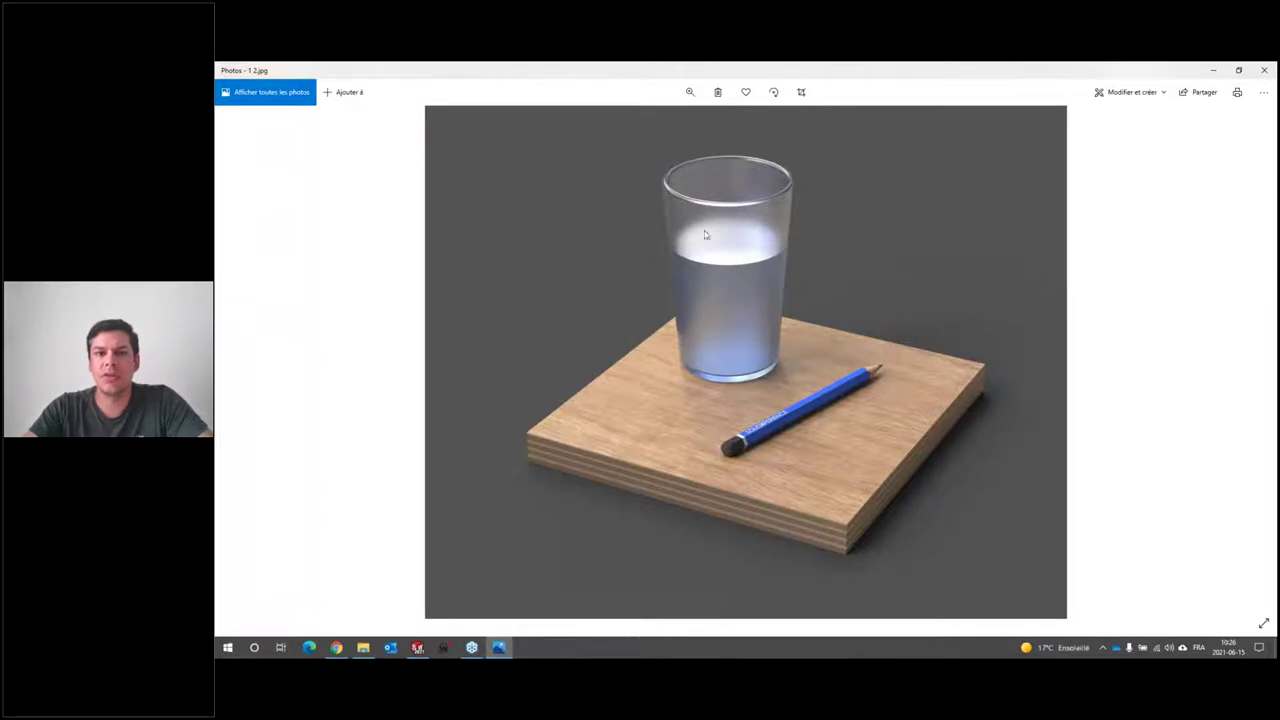
Zoom into 1.2.jpg's pencil and board corner, pan along the board edge, then close Photos
click(689, 91)
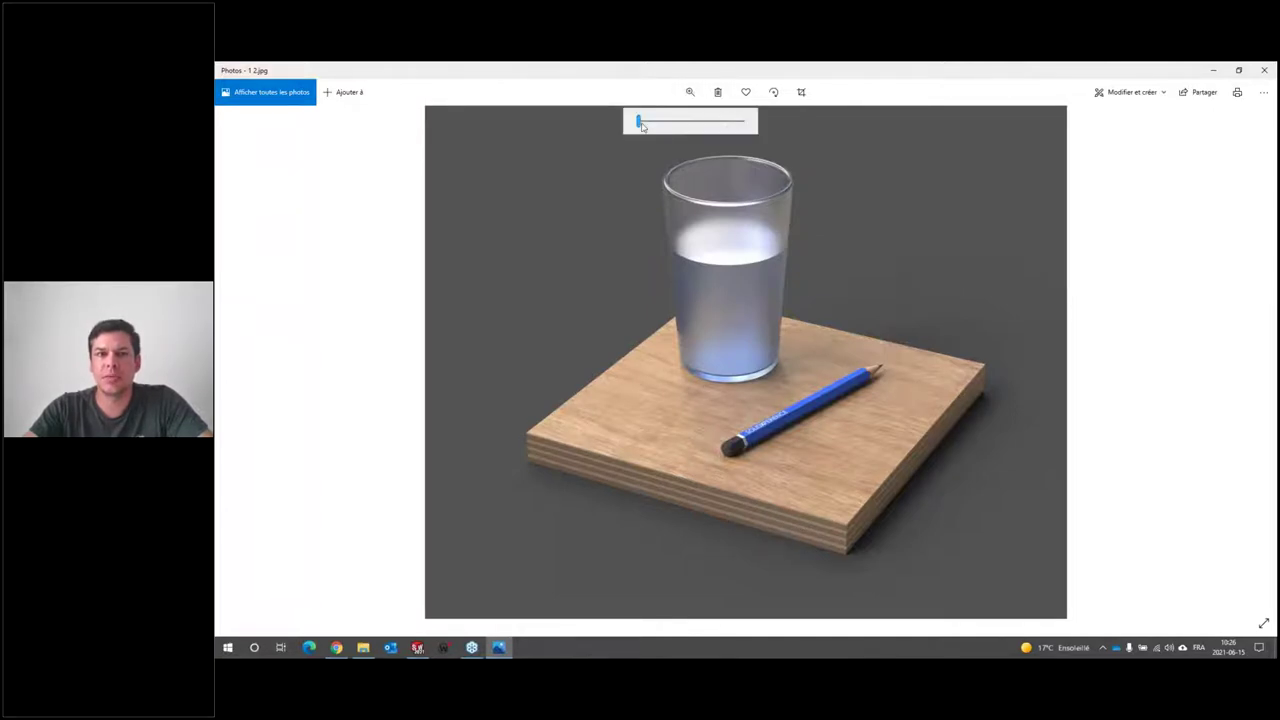
drag(641, 124, 674, 124)
scroll(580, 236, up, 3)
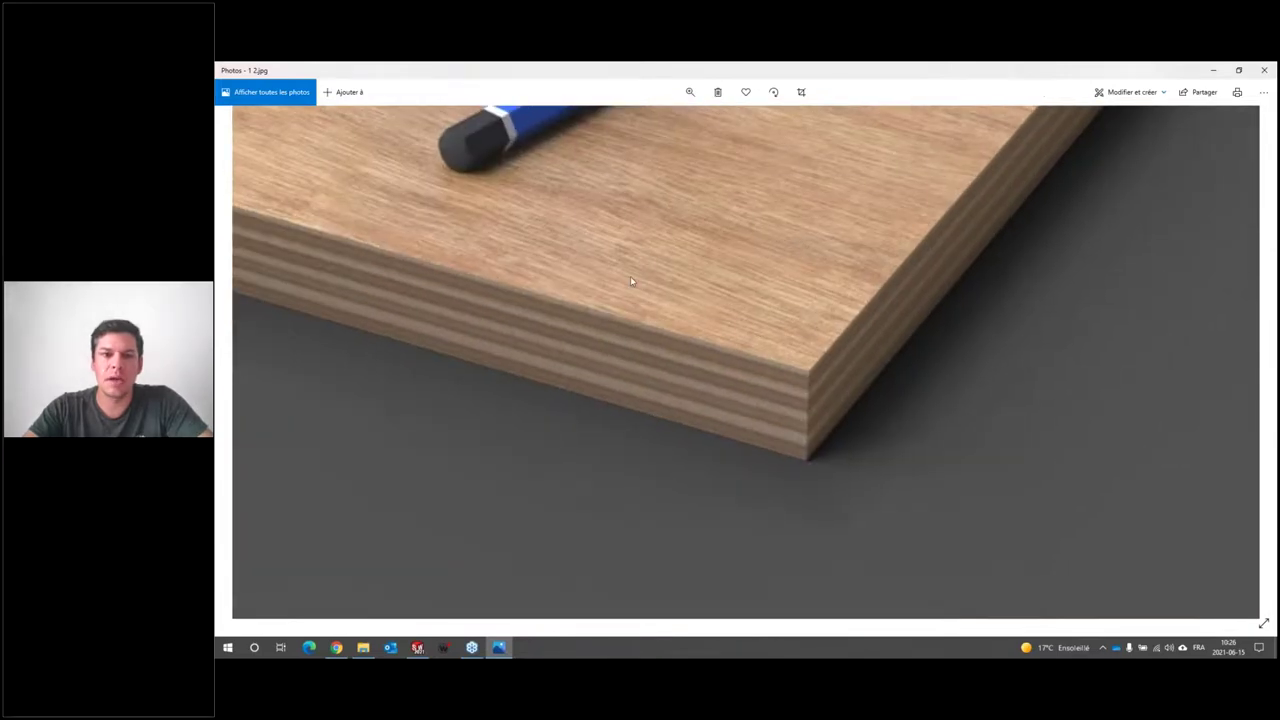
drag(630, 276, 869, 452)
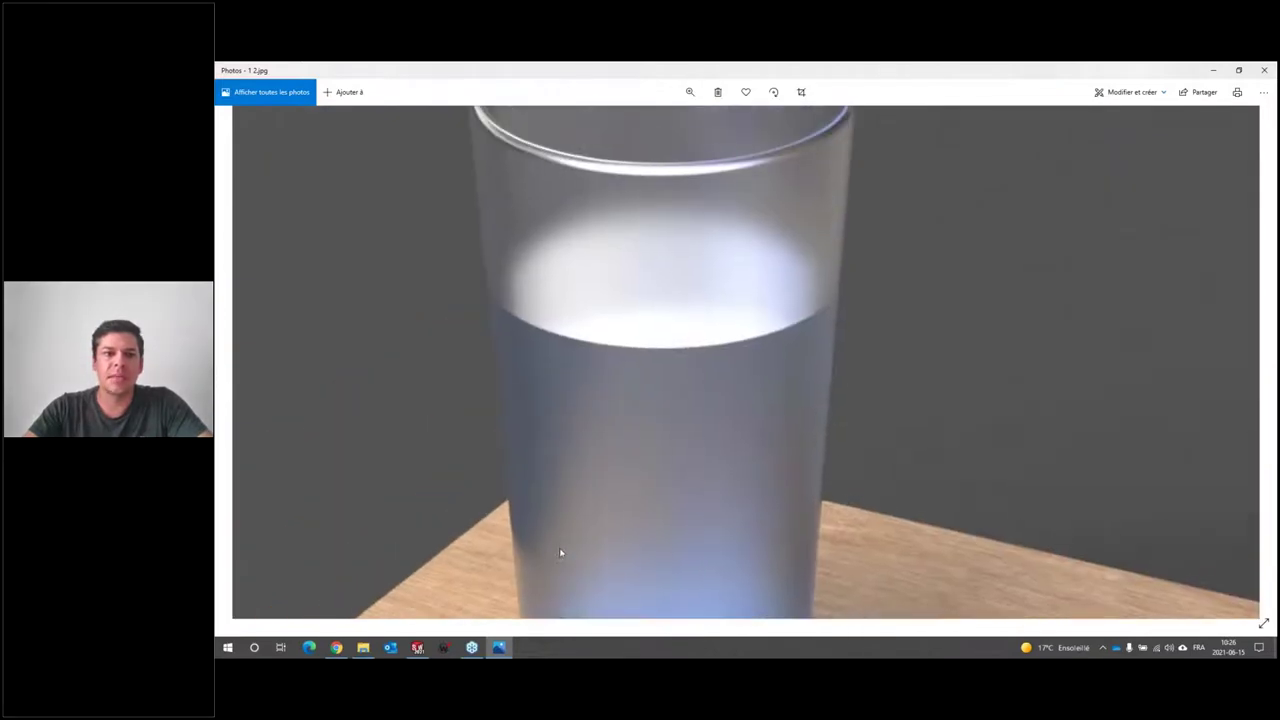
click(1264, 70)
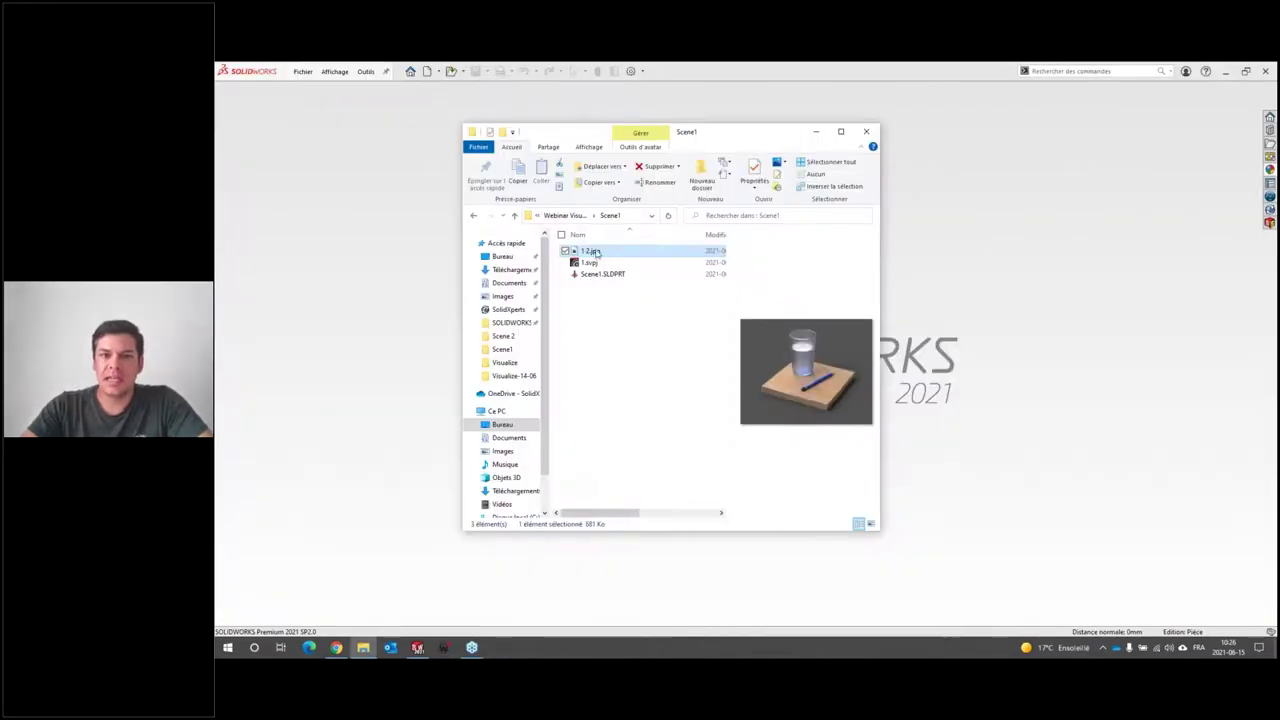
Open Scene1.SLDPRT in SOLIDWORKS and zoom in on the model
double_click(600, 274)
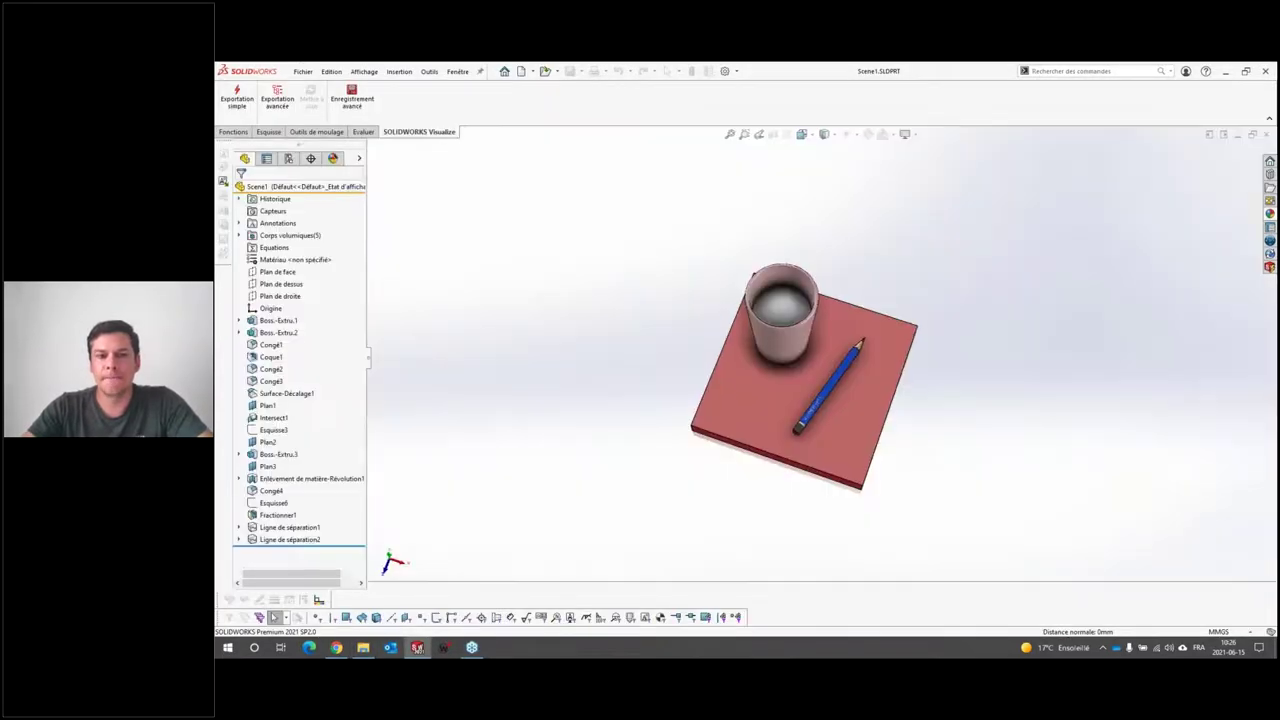
scroll(920, 395, down, 5)
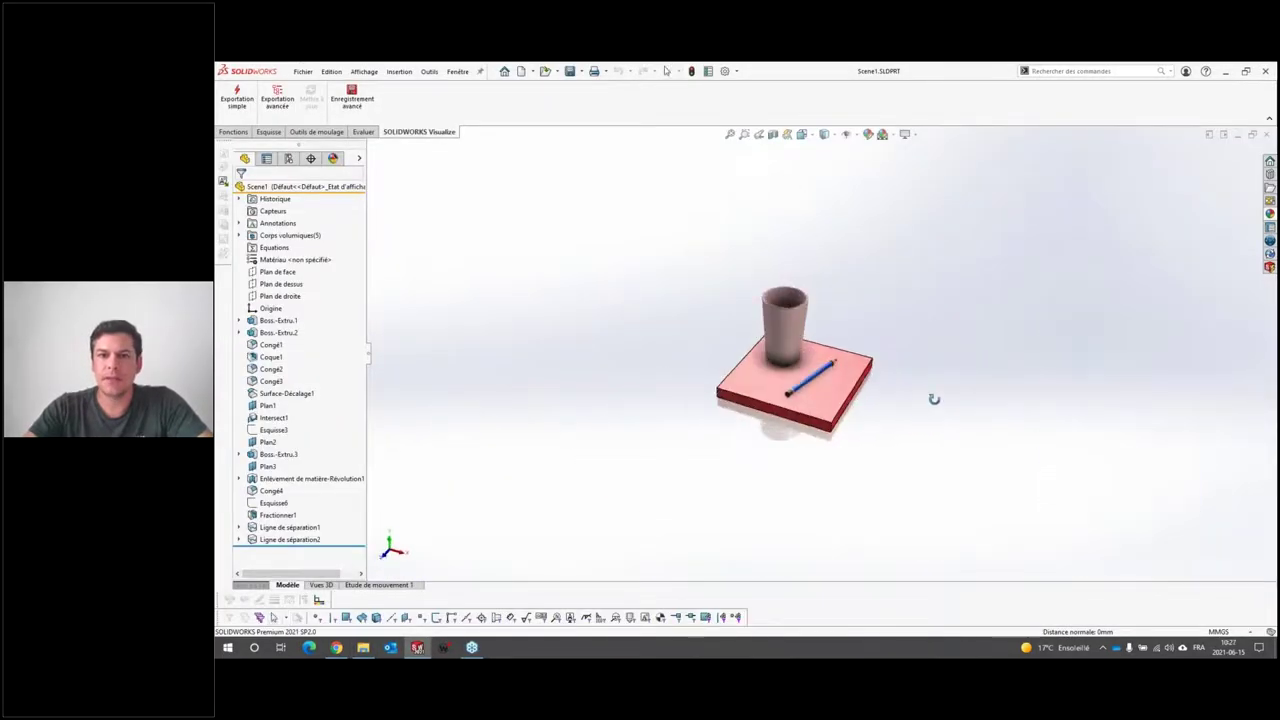
scroll(925, 397, up, 2)
scroll(925, 397, up, 2)
scroll(785, 320, up, 2)
scroll(785, 320, down, 1)
scroll(785, 320, up, 2)
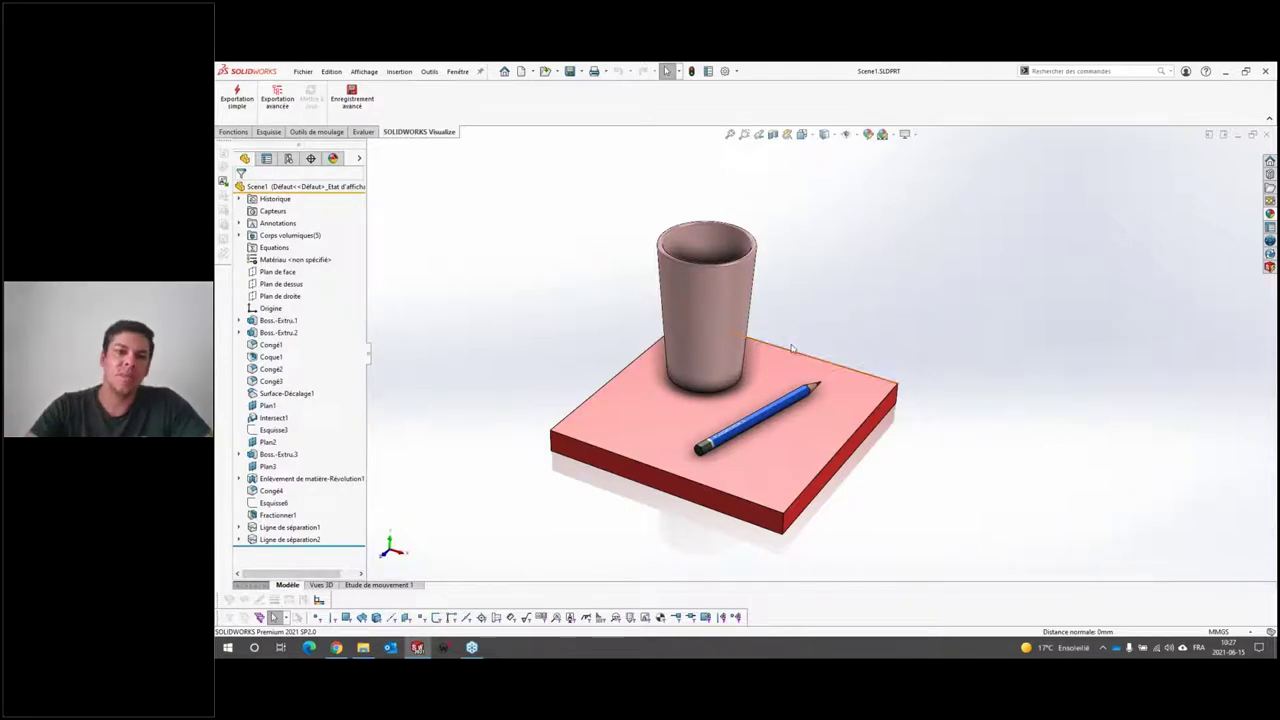
Orbit and zoom the glass, pencil and board model to a low side view
mouse_move(768, 450)
middle_down()
mouse_move(793, 365)
mouse_move(886, 380)
mouse_move(791, 366)
mouse_move(732, 535)
mouse_move(737, 509)
mouse_move(765, 525)
middle_up()
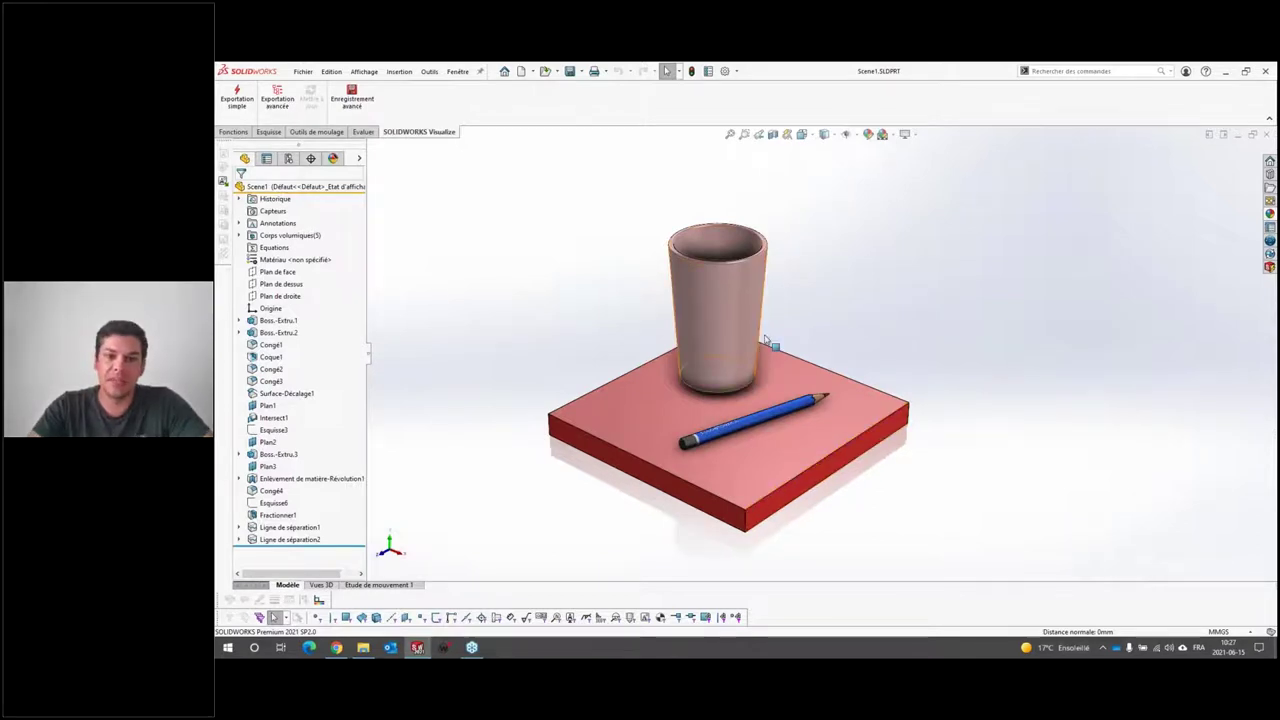
scroll(793, 425, down, 1)
scroll(800, 428, up, 1)
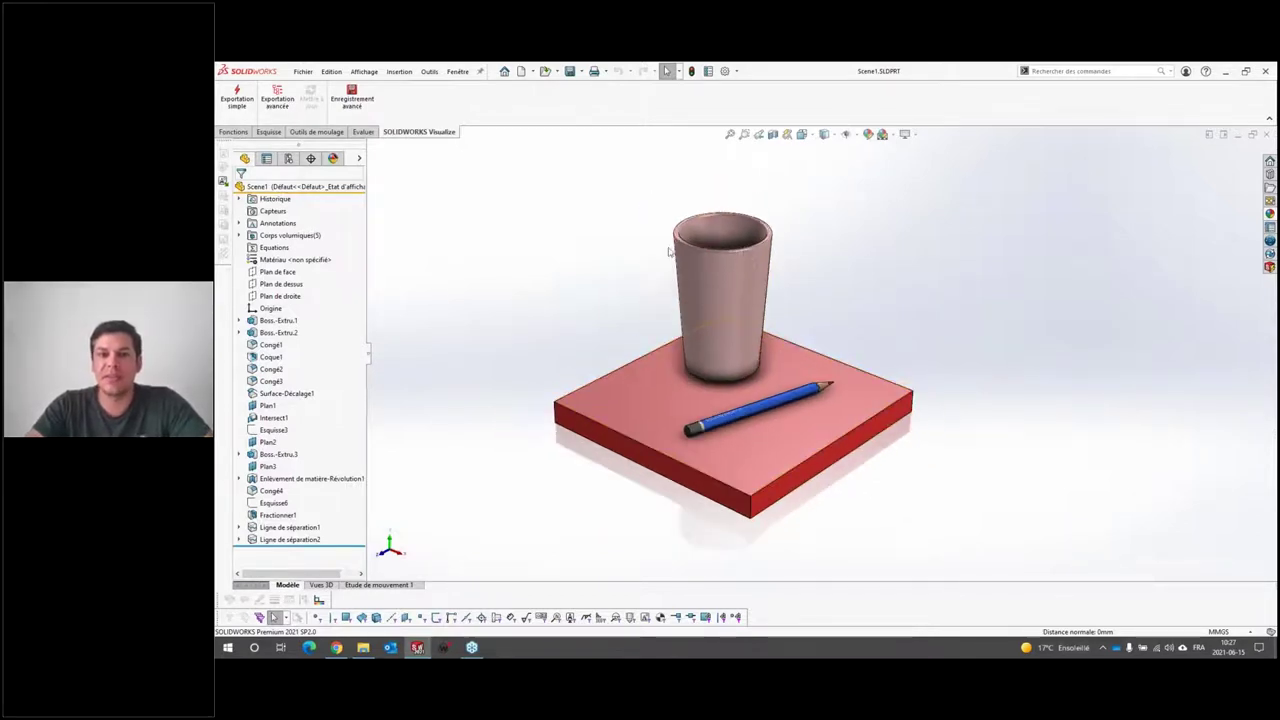
scroll(800, 428, up, 1)
scroll(810, 391, down, 3)
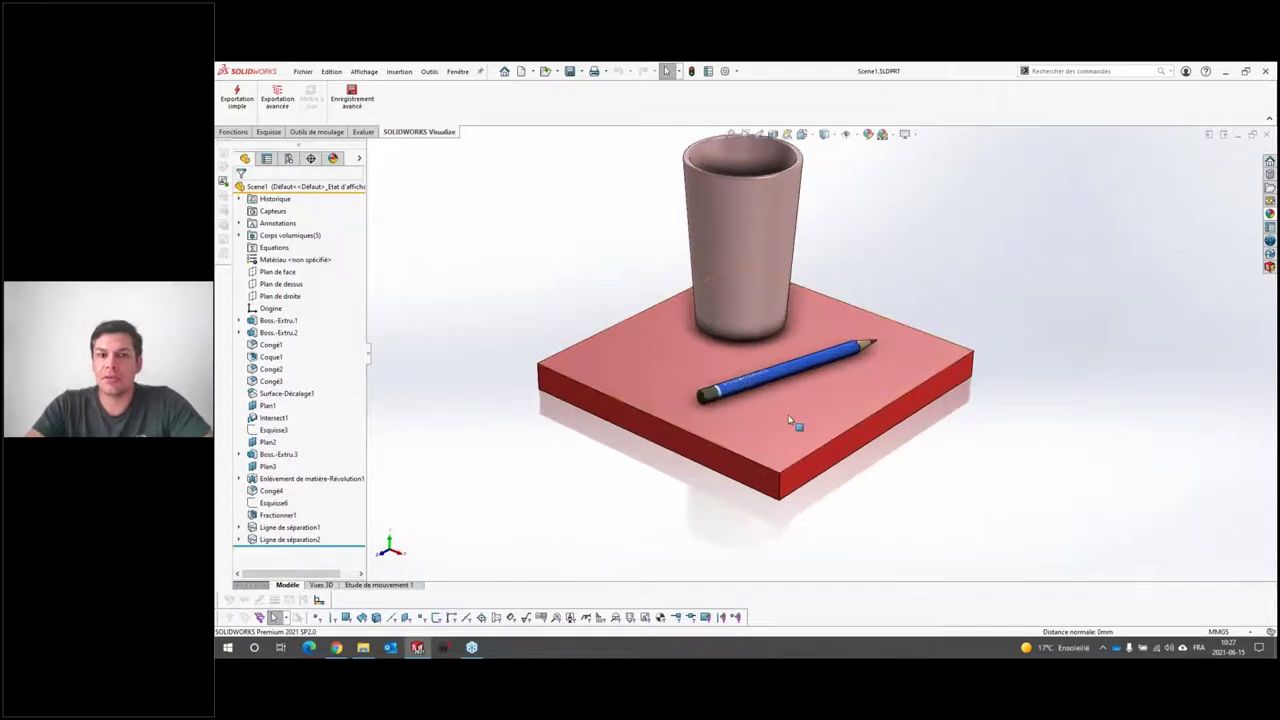
scroll(788, 416, up, 2)
mouse_move(788, 416)
middle_down()
mouse_move(817, 571)
mouse_move(808, 431)
mouse_move(590, 322)
middle_up()
scroll(590, 322, down, 3)
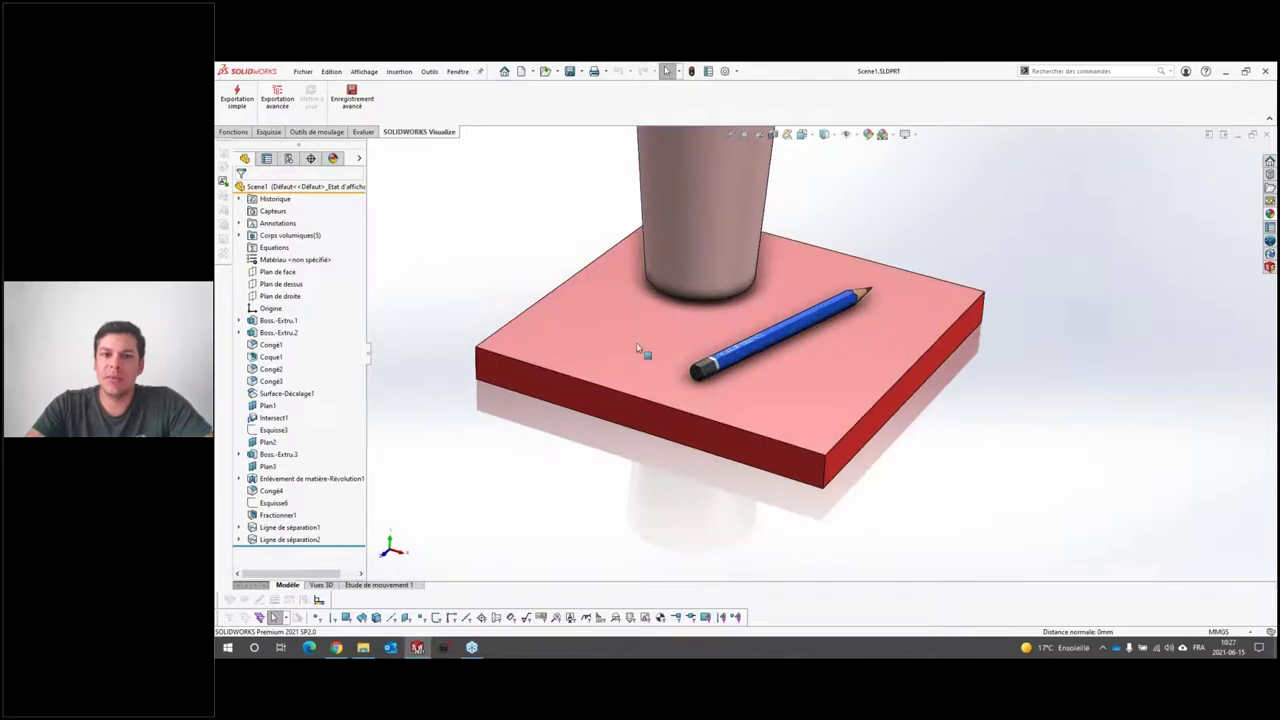
scroll(590, 322, up, 2)
mouse_move(722, 415)
middle_down()
mouse_move(698, 396)
mouse_move(691, 354)
middle_up()
Select the board's top face, orbit to its underside, and expand Corps volumiques(5)
click(691, 354)
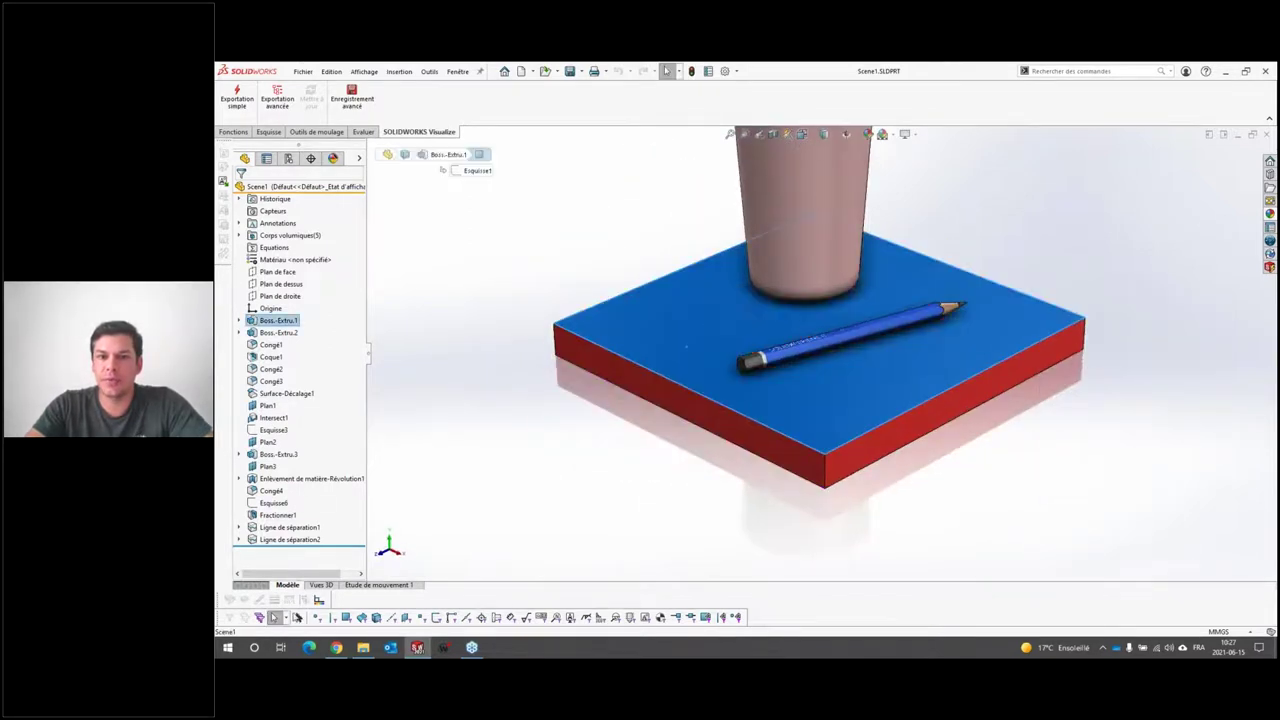
mouse_move(842, 446)
middle_down()
mouse_move(826, 530)
mouse_move(951, 503)
mouse_move(914, 410)
middle_up()
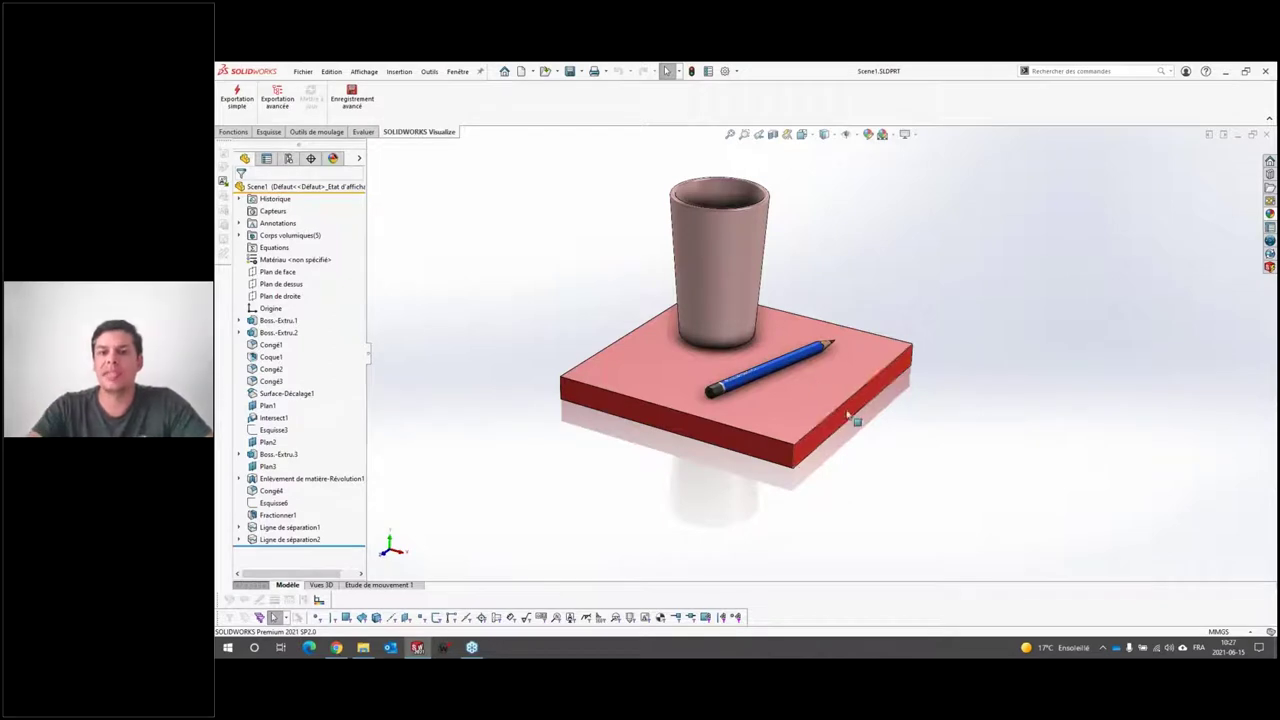
scroll(834, 297, up, 3)
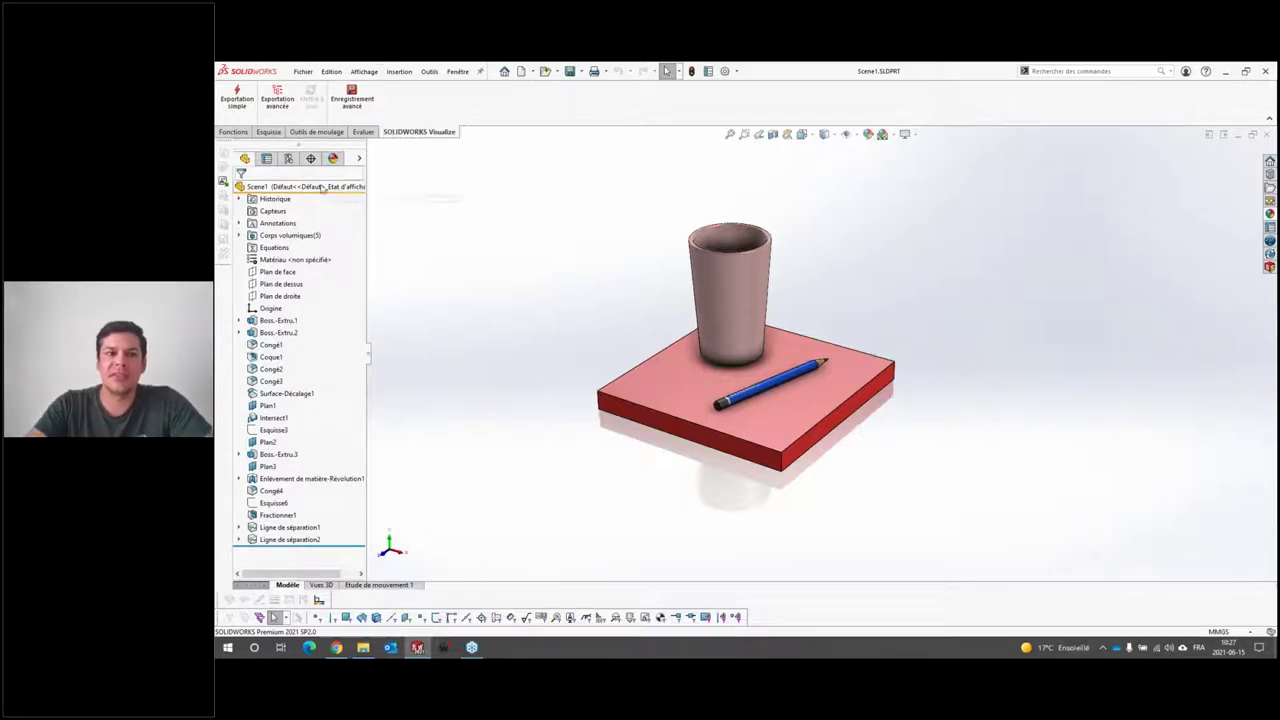
click(240, 235)
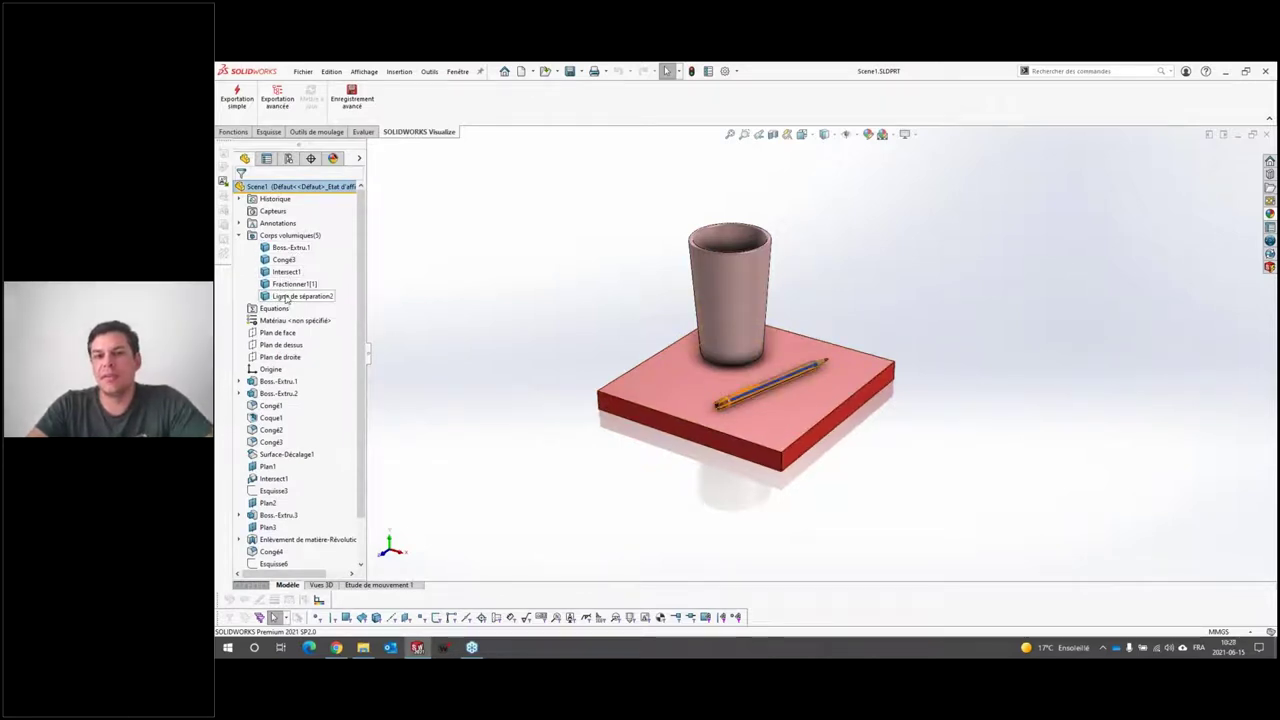
Zoom in on the pencil's SOLIDXPERIENCE text and list the part's eight satin plastic appearances
scroll(783, 455, down, 4)
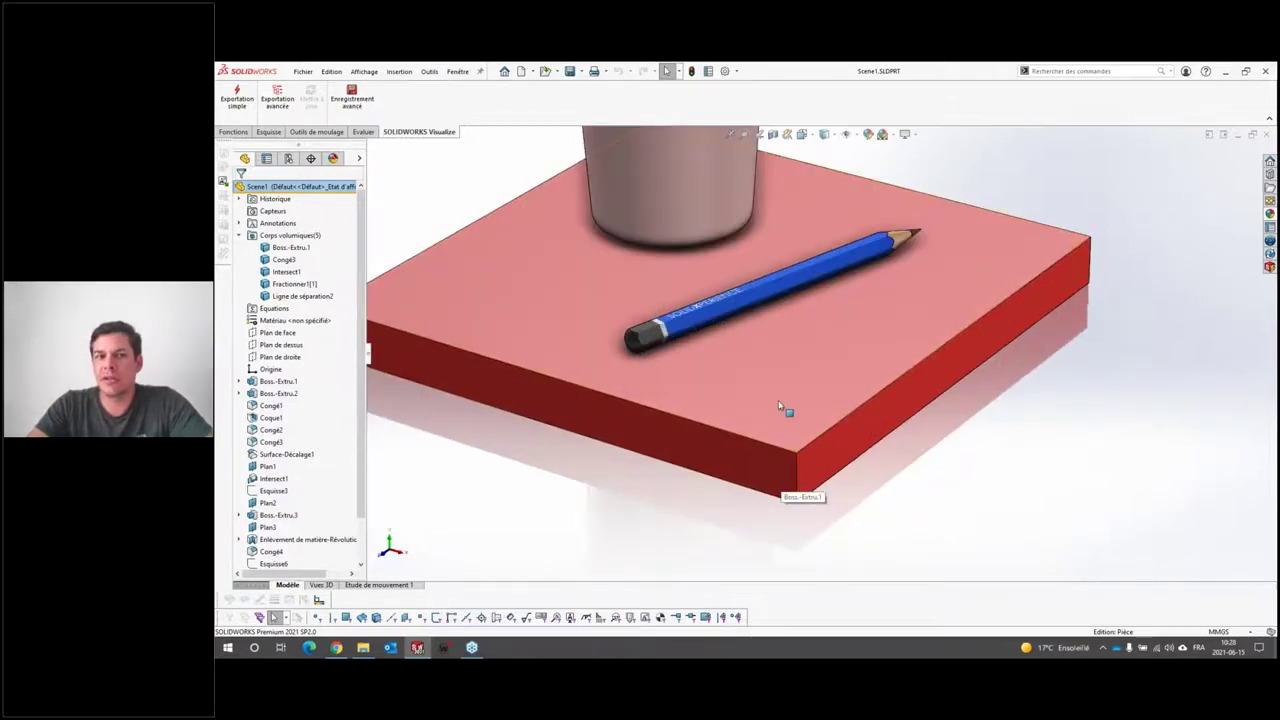
scroll(779, 405, up, 3)
scroll(823, 266, up, 2)
scroll(823, 266, down, 1)
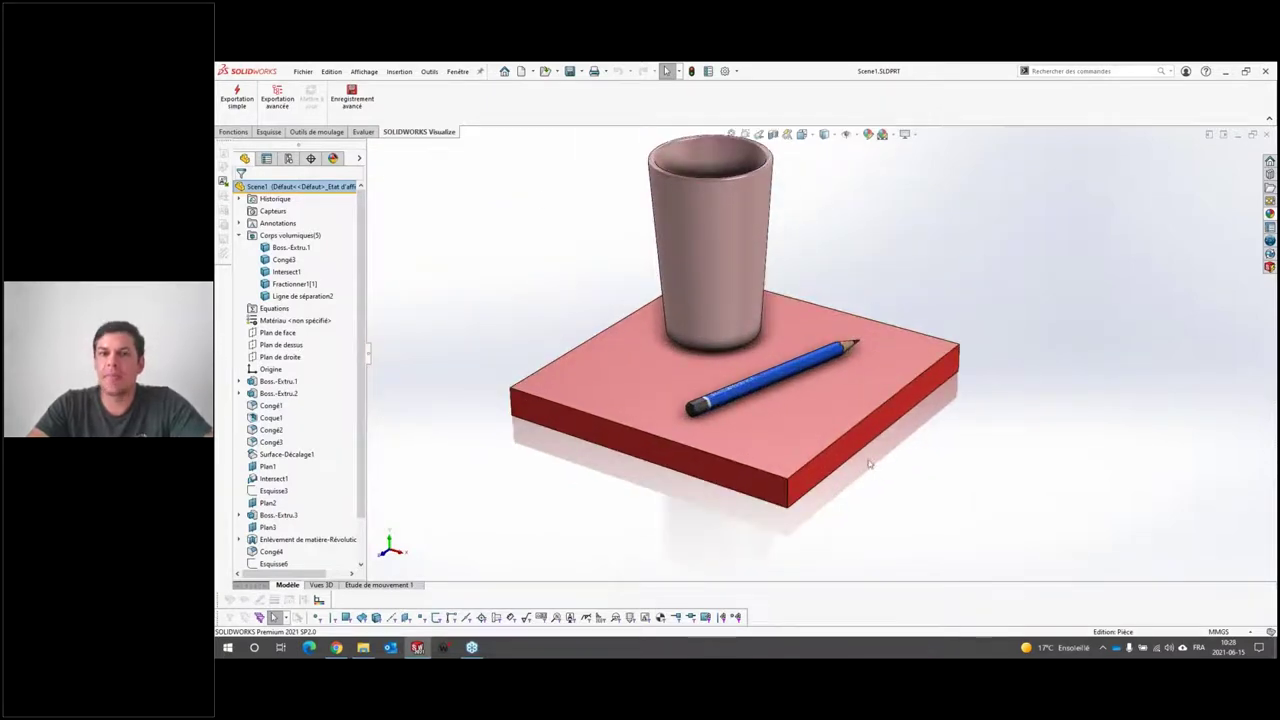
scroll(866, 370, up, 1)
mouse_move(866, 370)
middle_down()
mouse_move(869, 449)
mouse_move(880, 362)
middle_up()
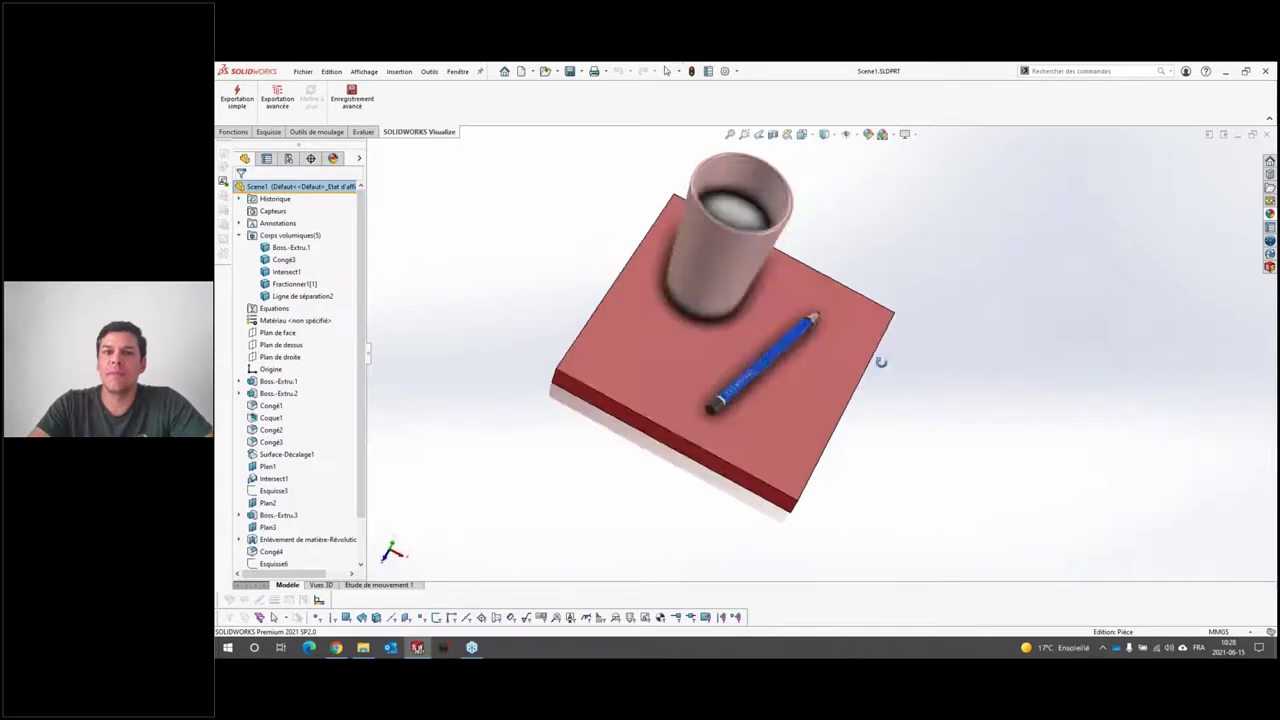
scroll(789, 391, down, 2)
scroll(757, 394, down, 3)
scroll(780, 371, down, 3)
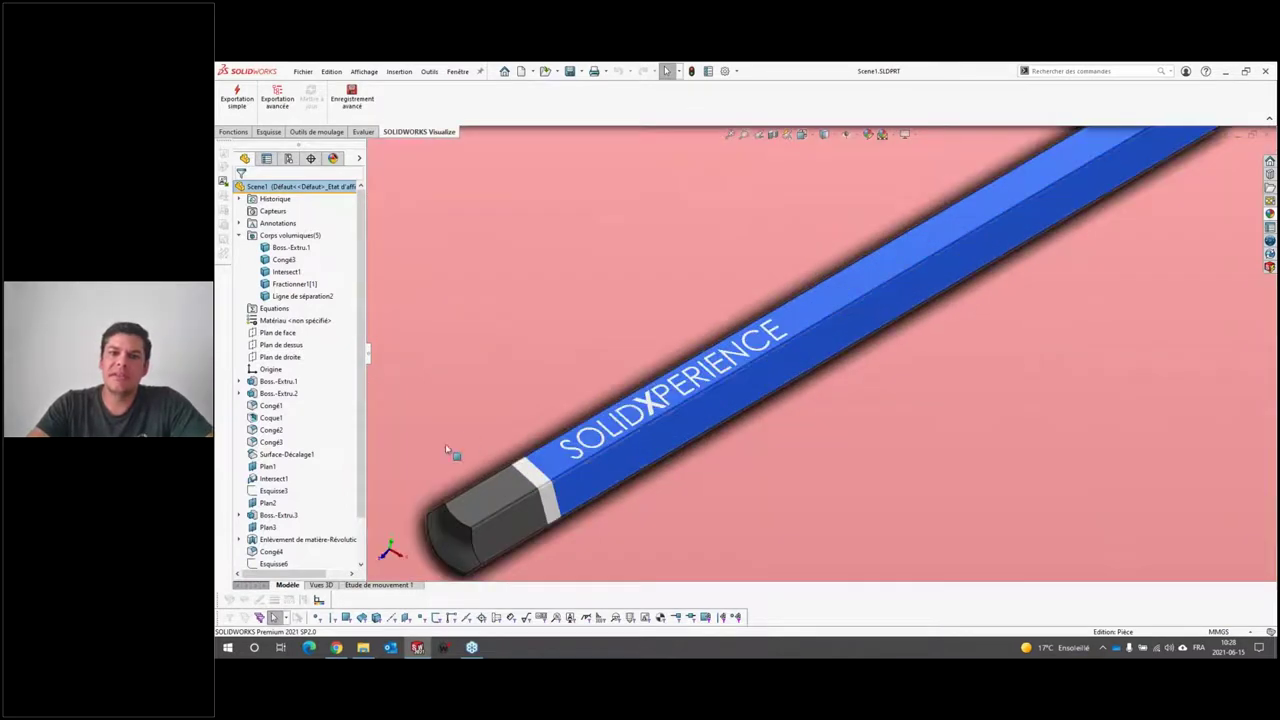
scroll(324, 500, down, 2)
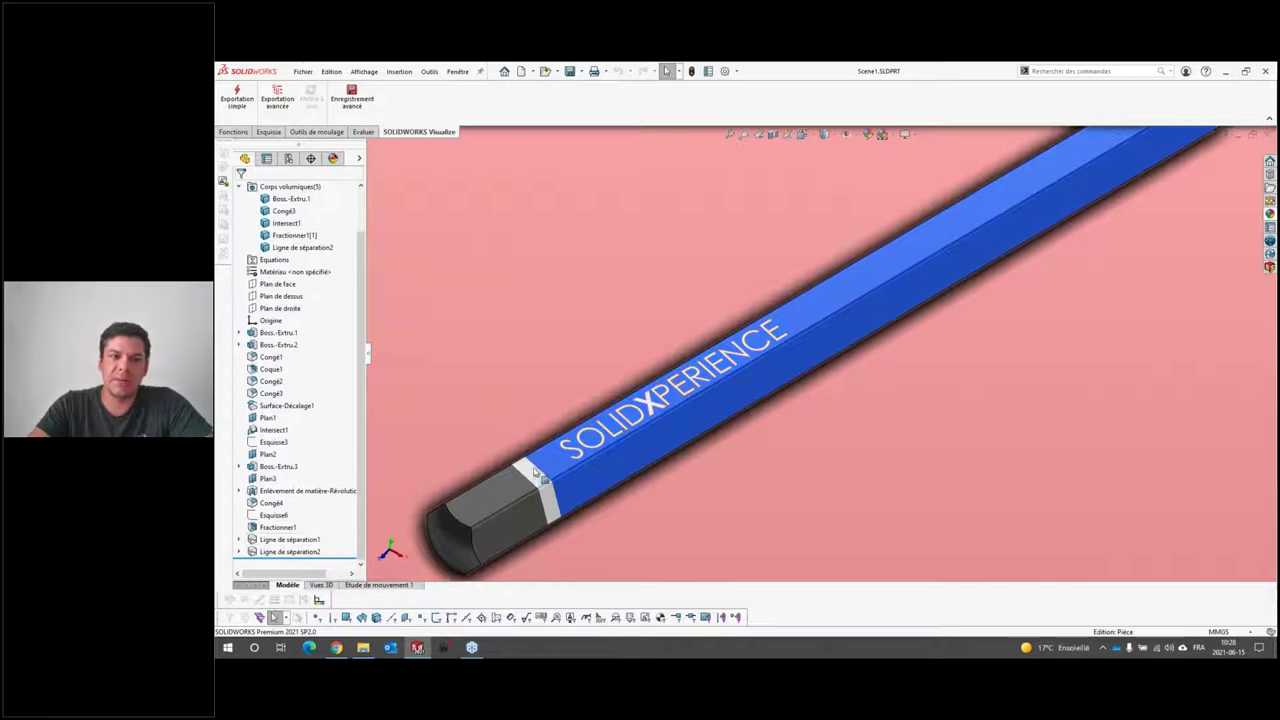
scroll(530, 480, up, 5)
scroll(703, 408, down, 2)
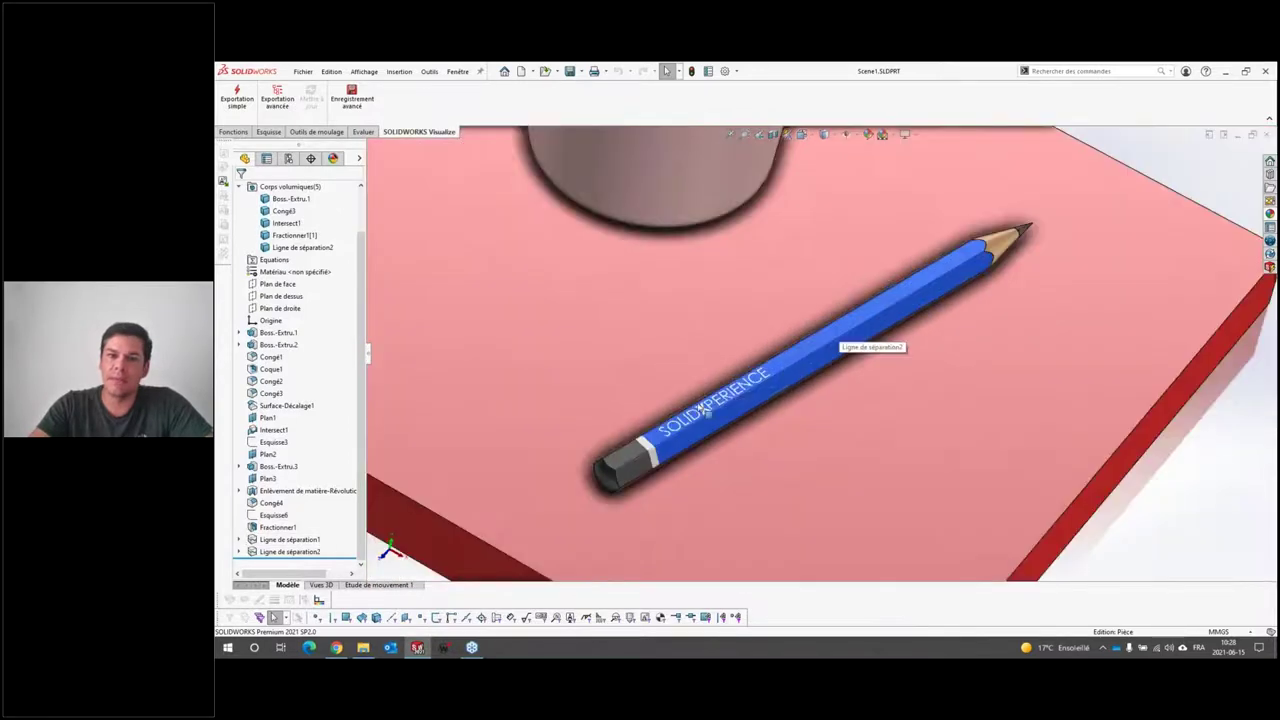
scroll(703, 408, down, 3)
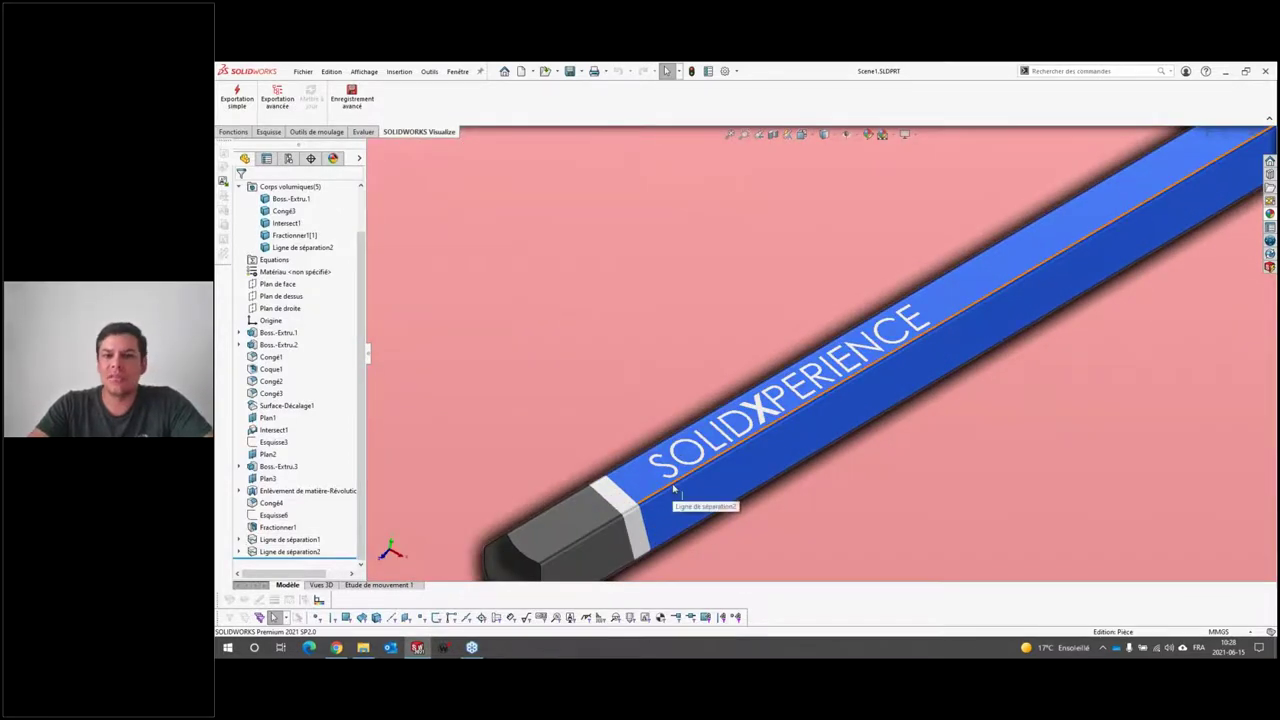
click(333, 158)
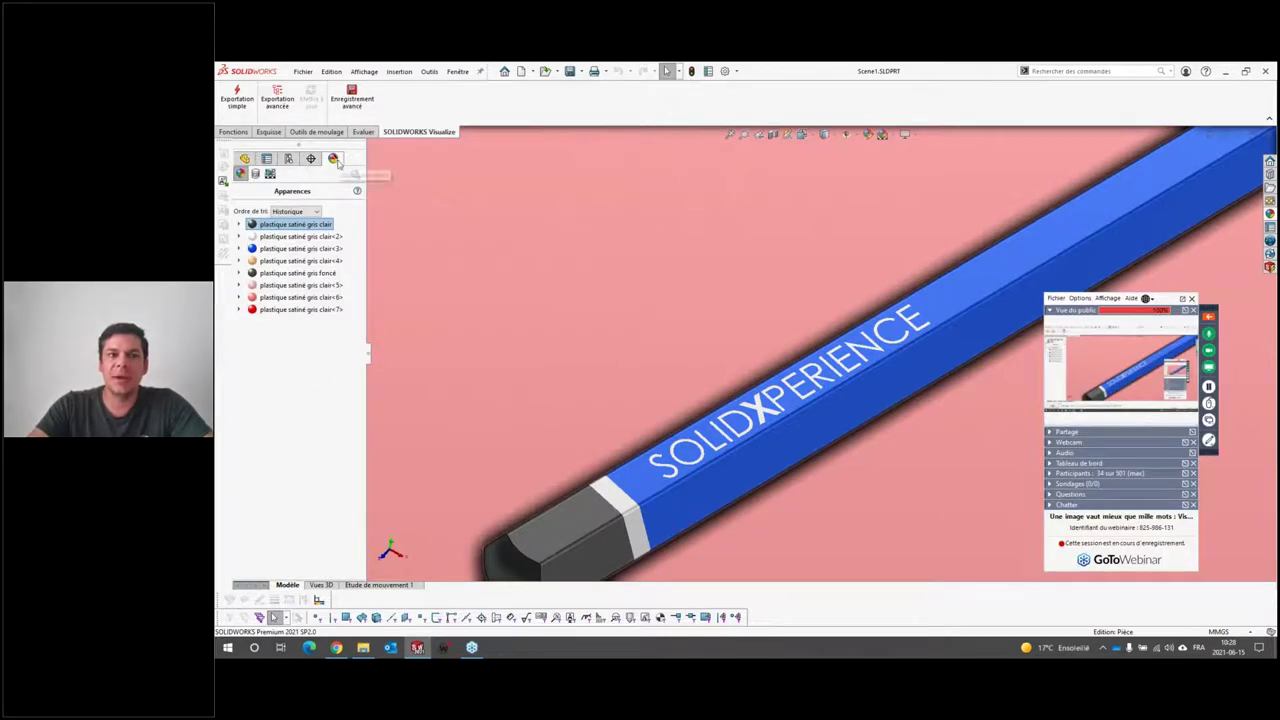
Fit the full glass, pencil and board model in view, exit Rotate View, and clear the selection
key(f)
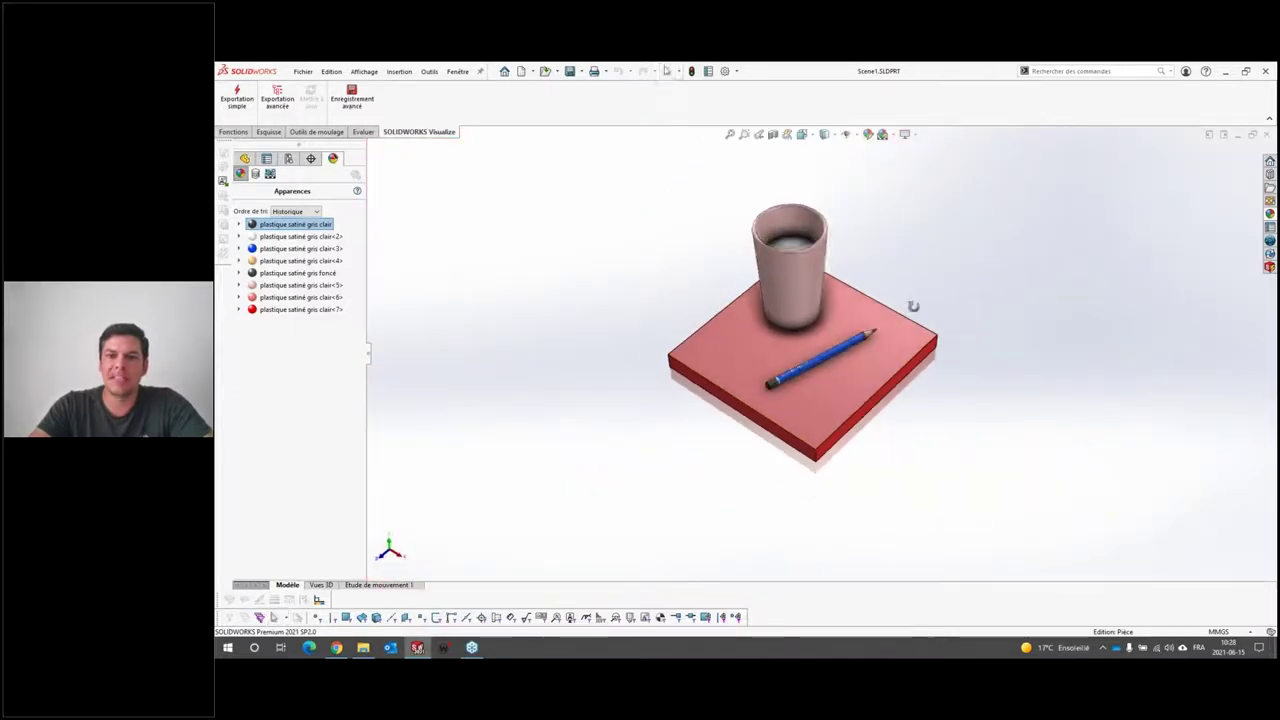
key(Escape)
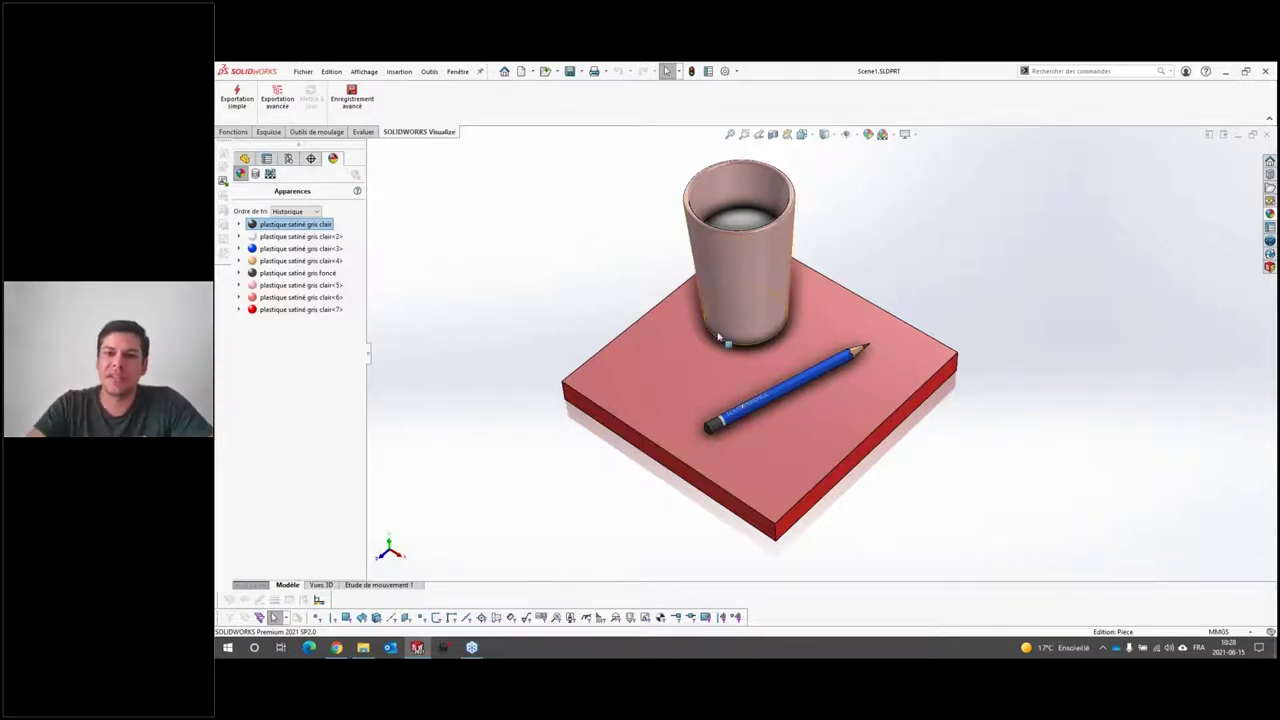
click(443, 166)
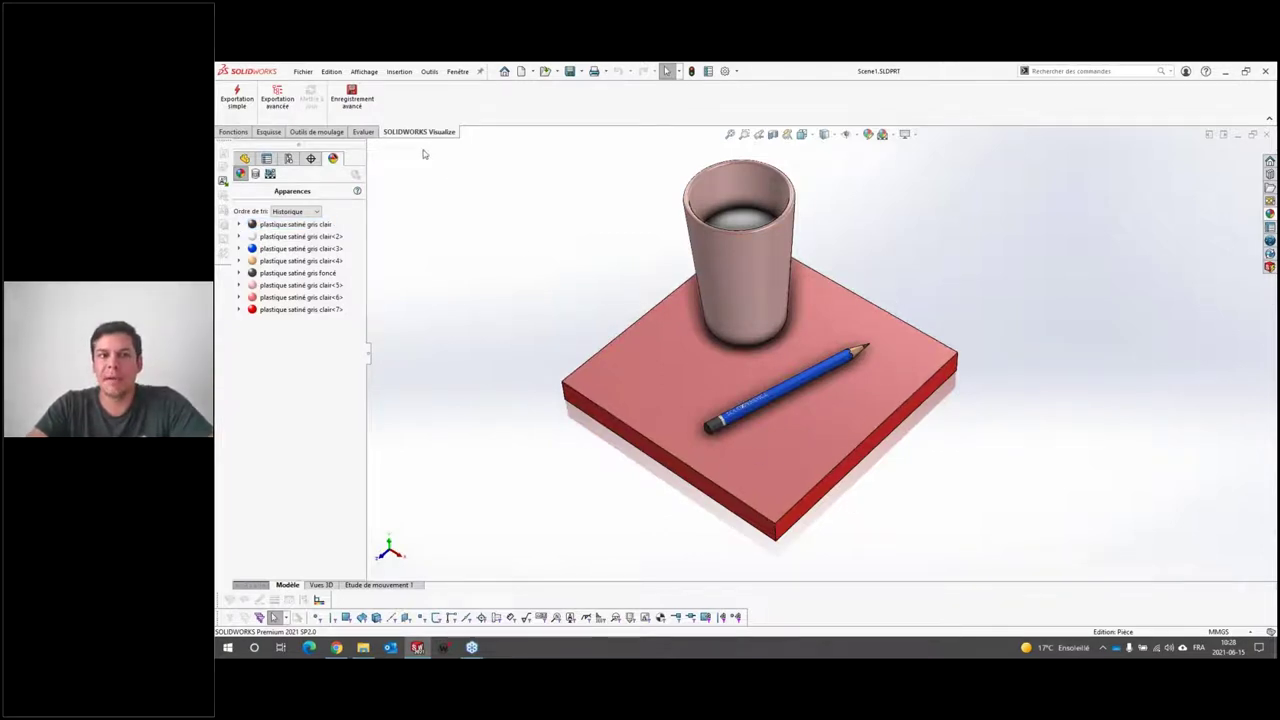
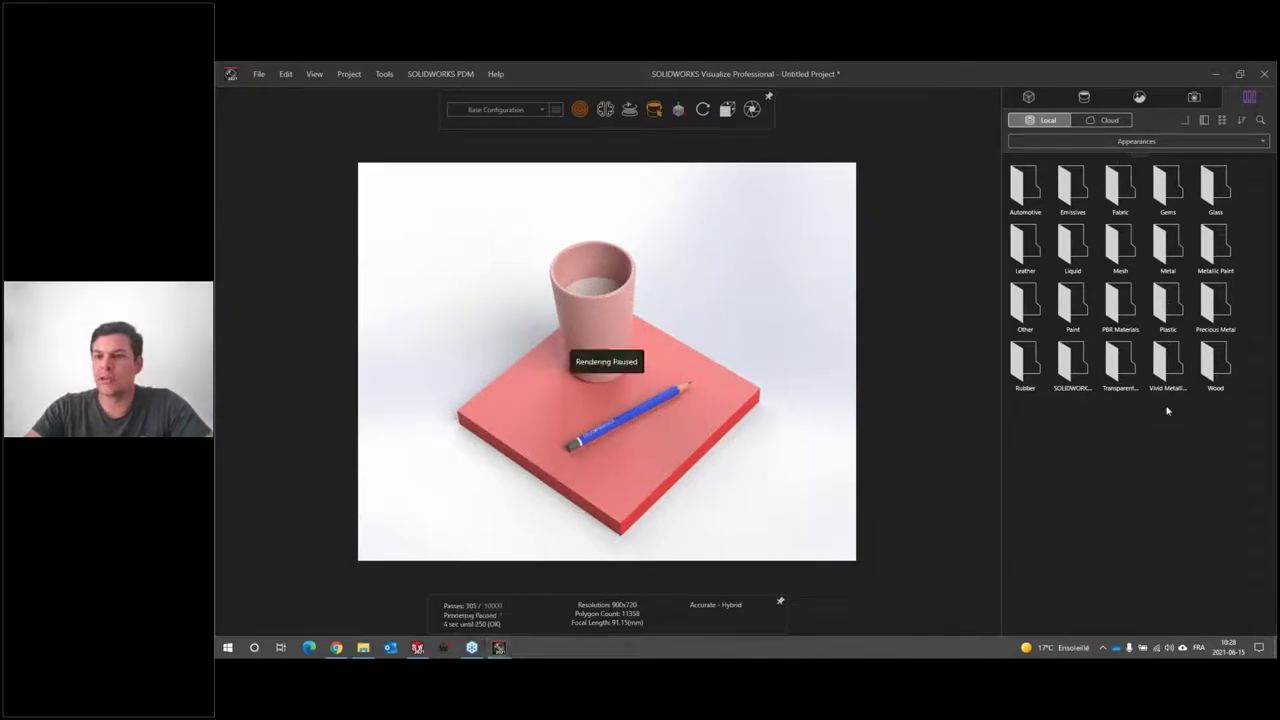
Resume rendering and rename the board's salmon plastic appearance to 'Plywoodtop'
click(1092, 95)
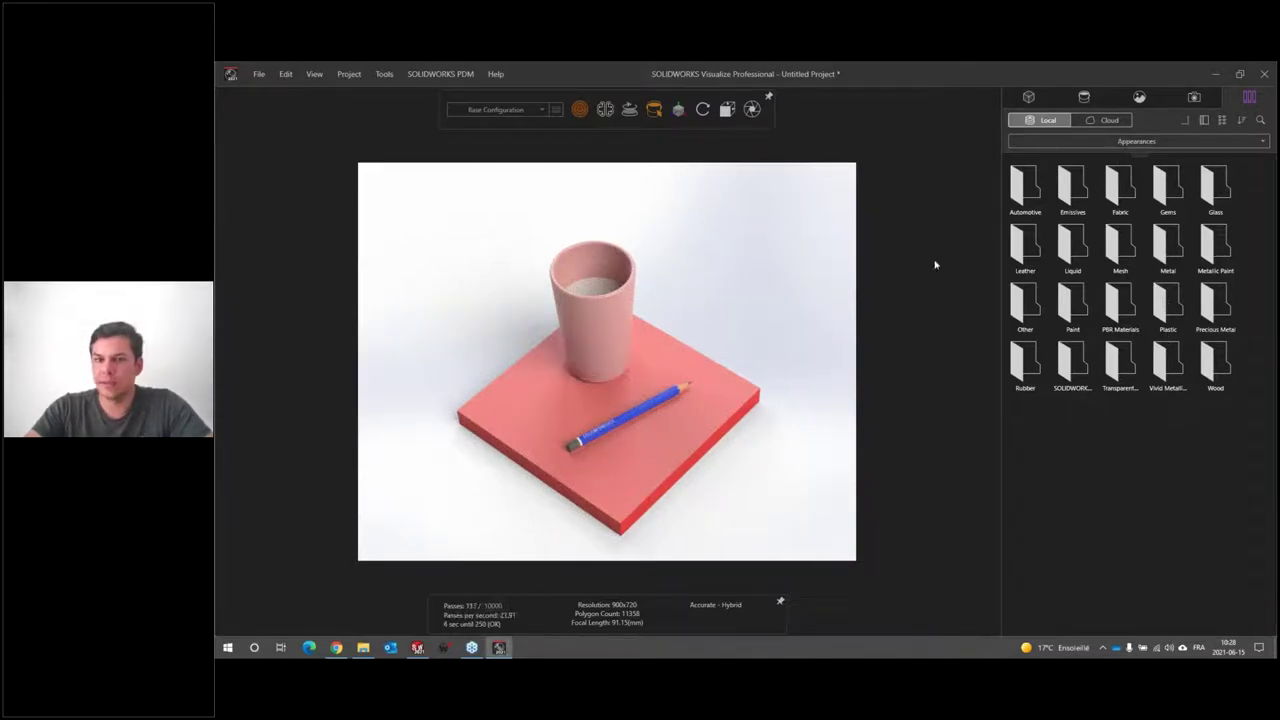
middle_drag(685, 472, 517, 363)
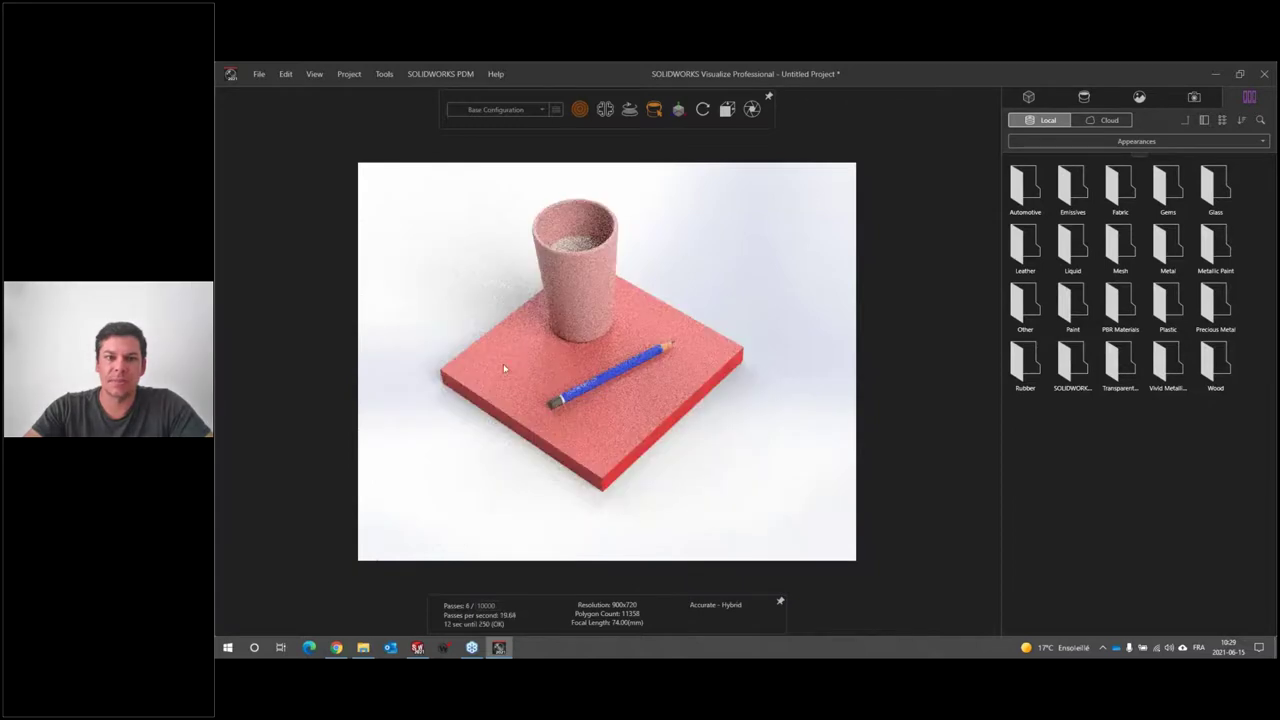
click(1085, 97)
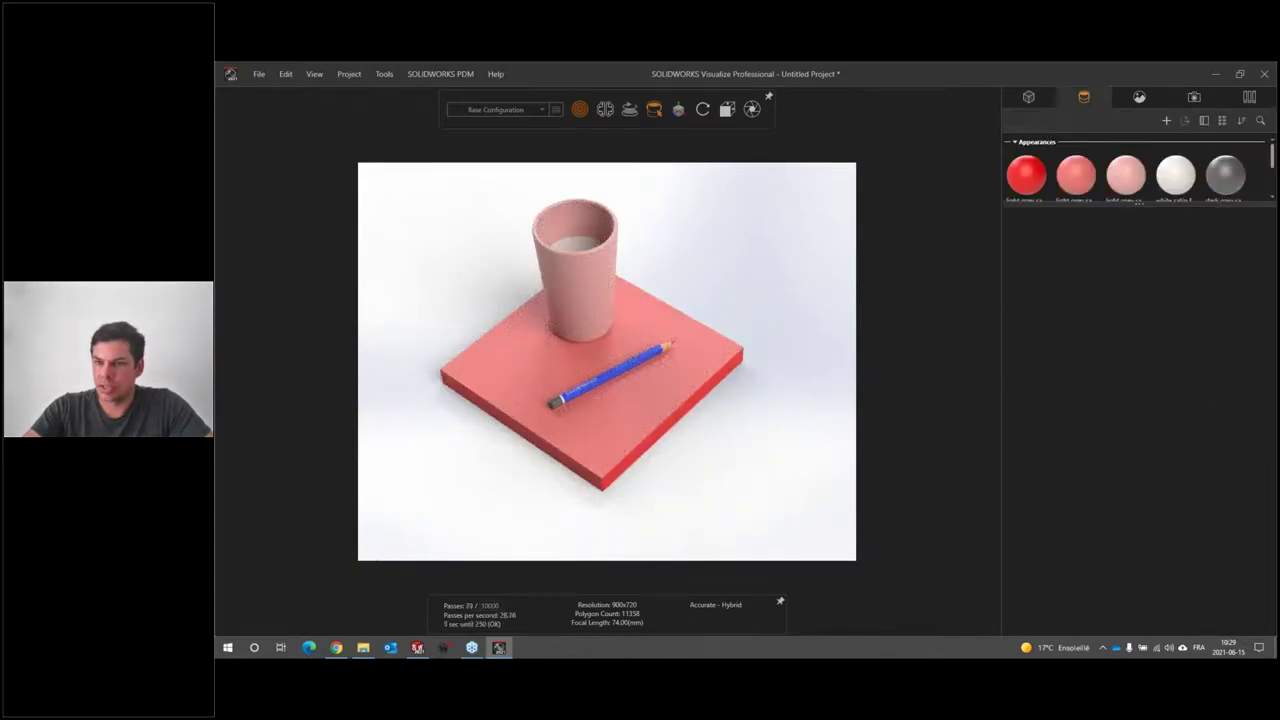
drag(1139, 204, 1139, 311)
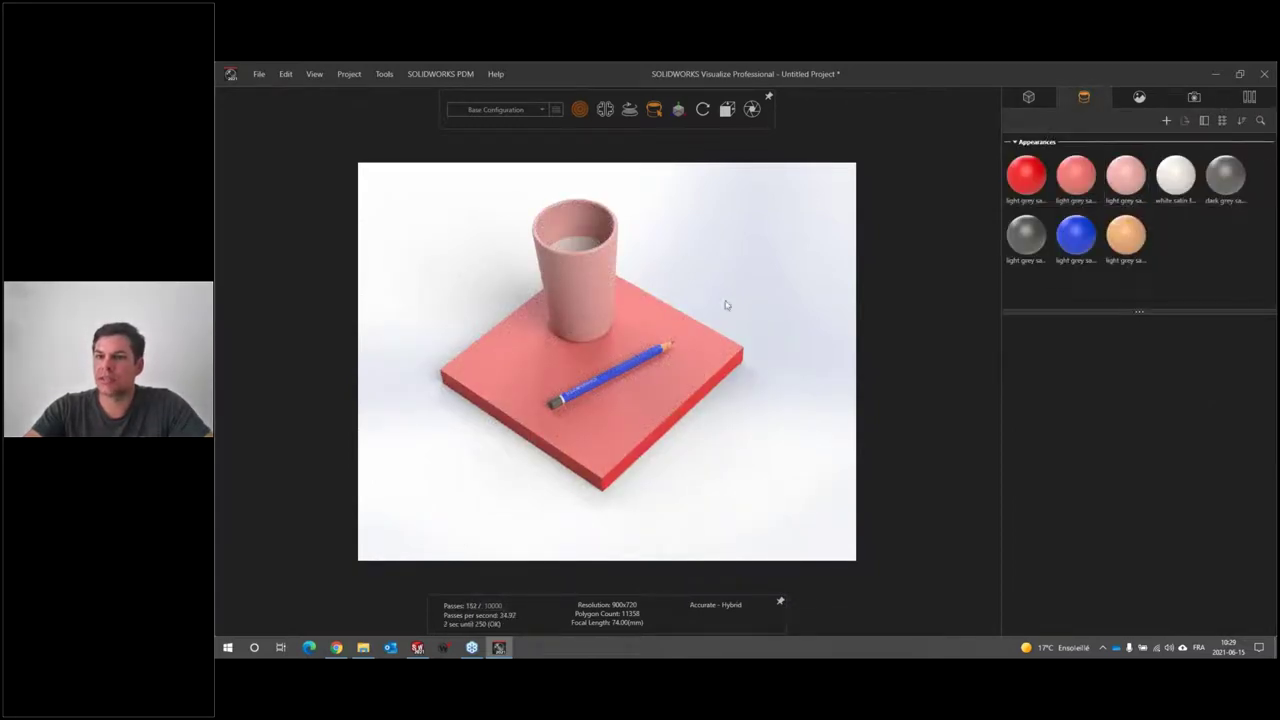
click(1088, 200)
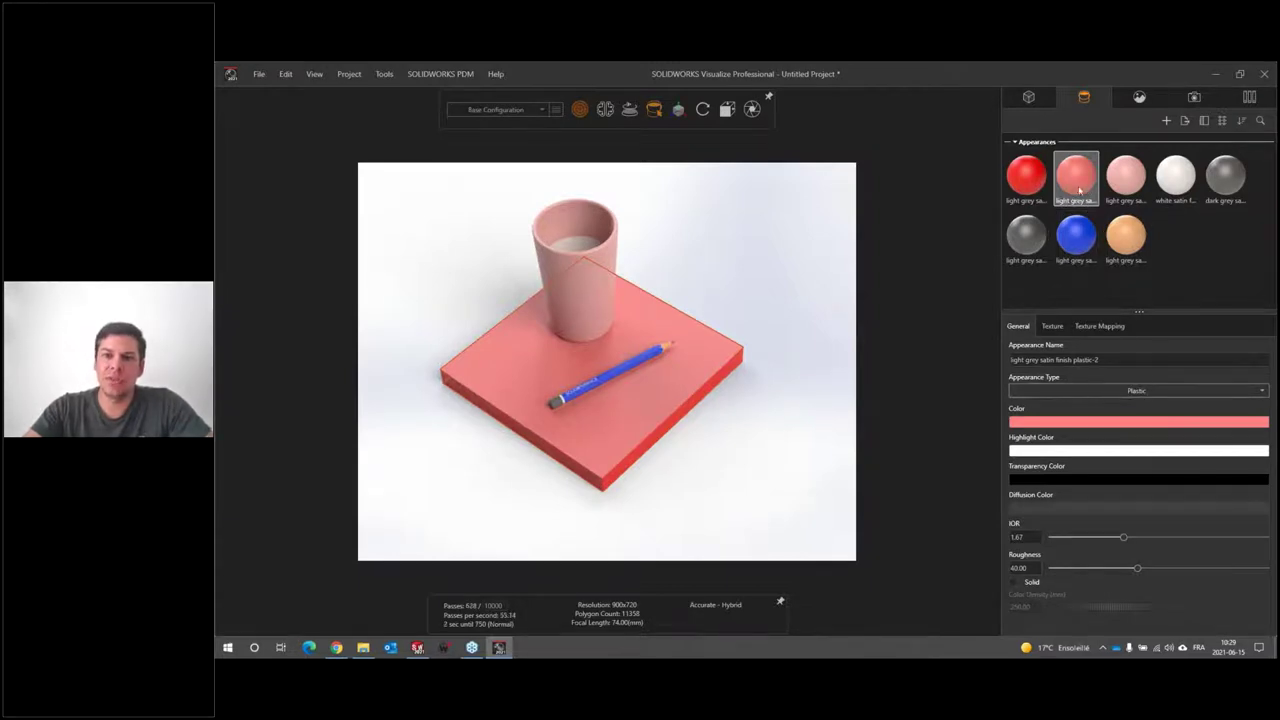
drag(1120, 359, 924, 341)
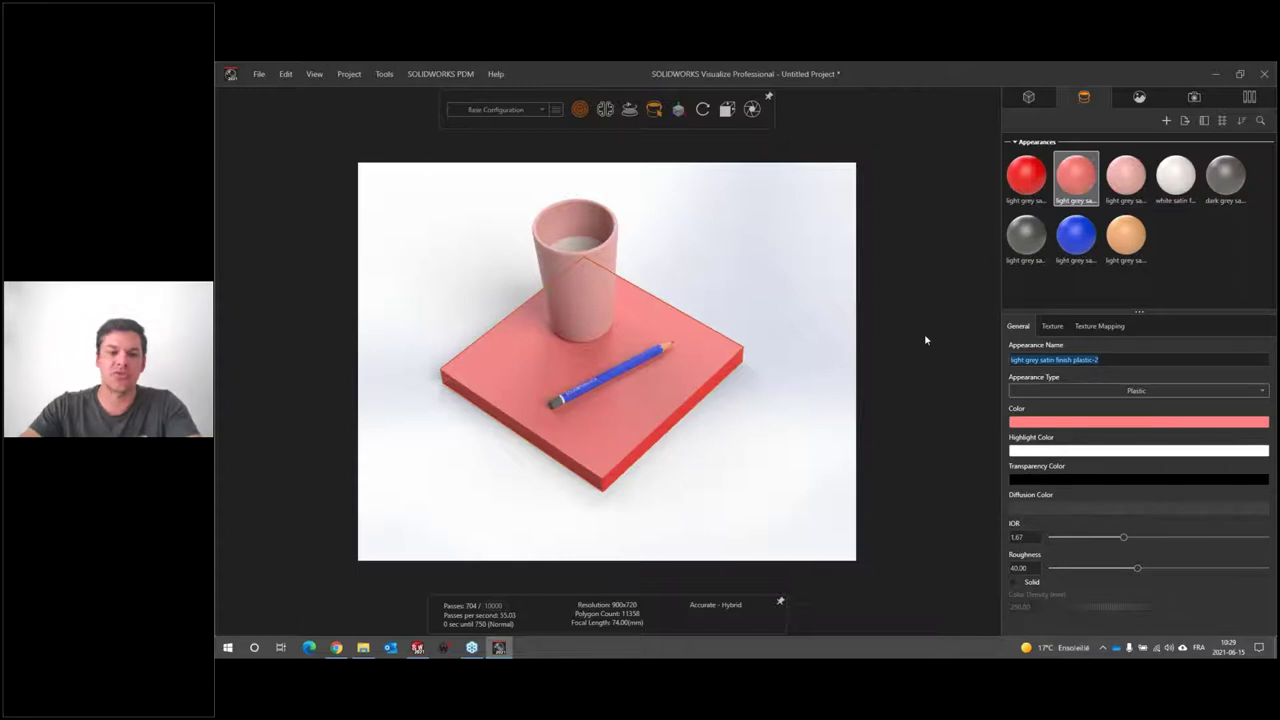
text(Pywoodtop)
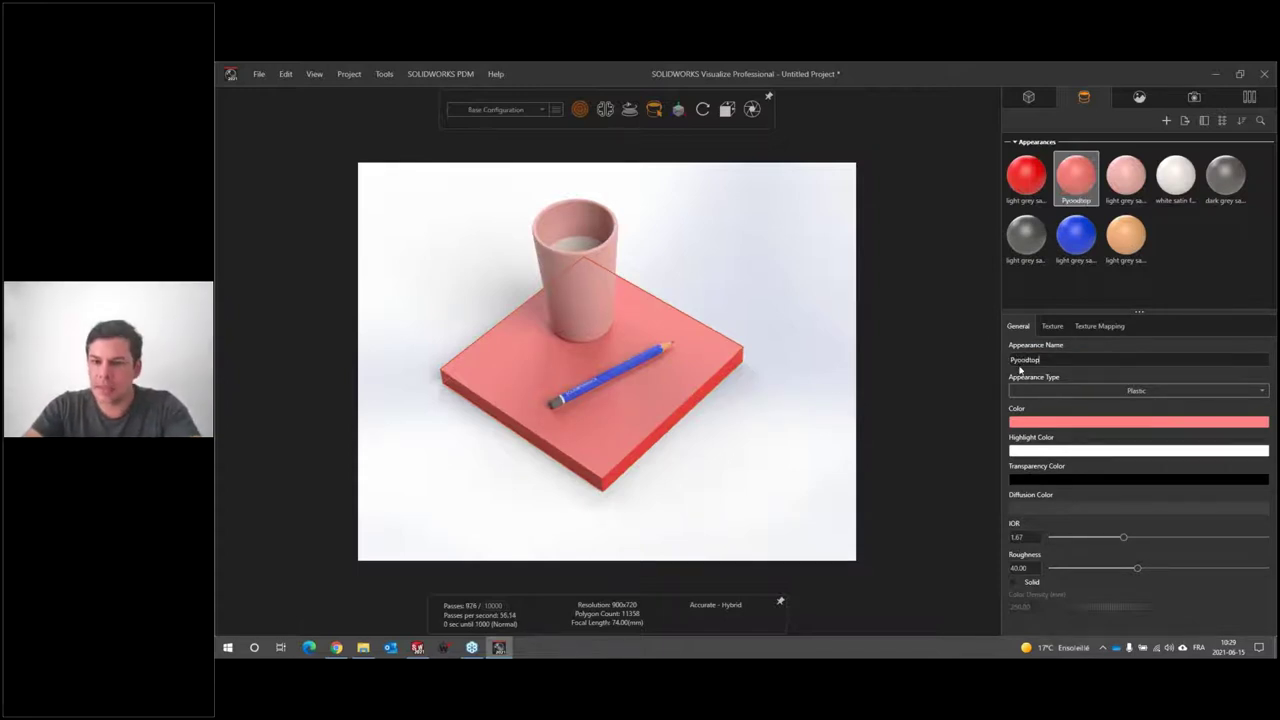
text(l)
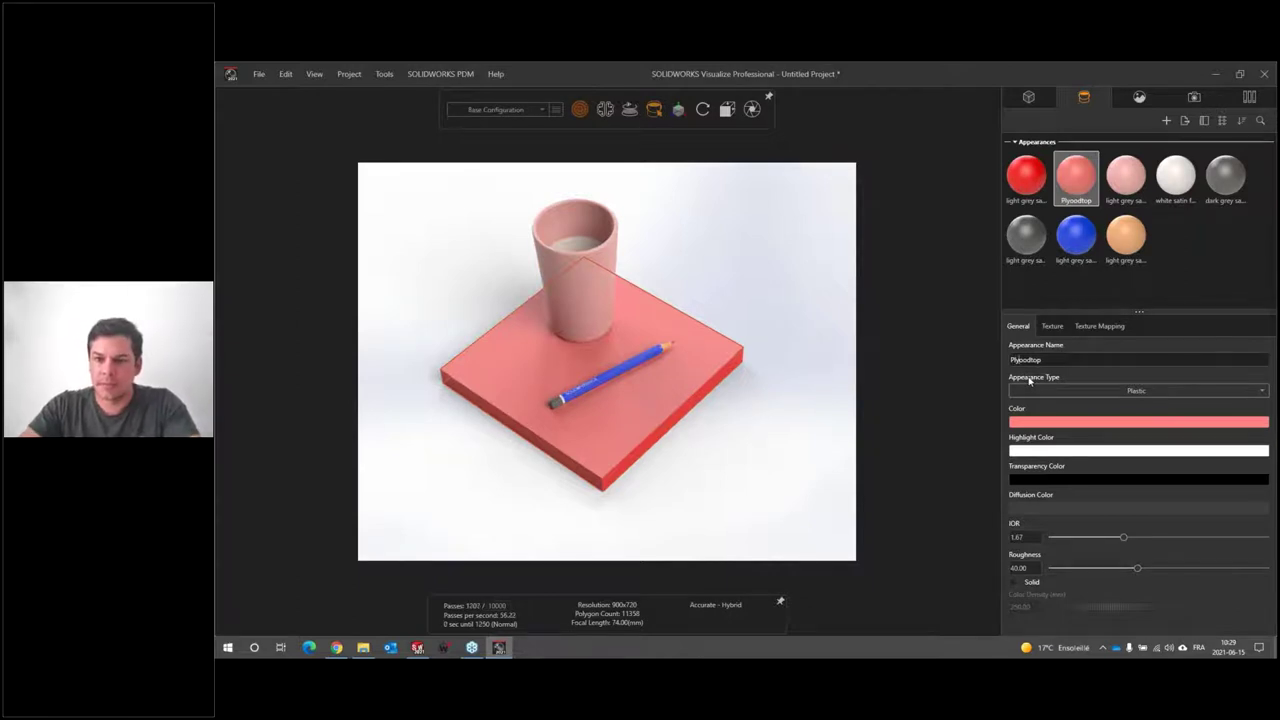
Change the Plywoodtop appearance type to PBR Material
click(1148, 392)
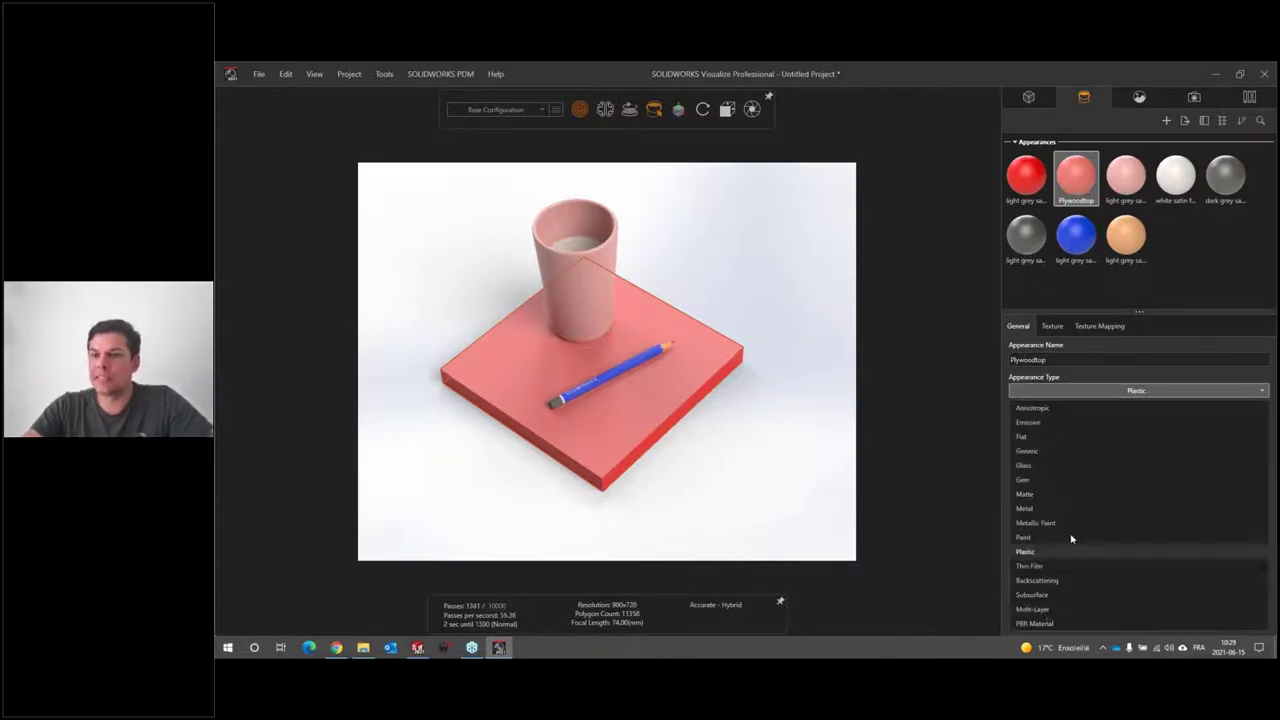
click(1028, 623)
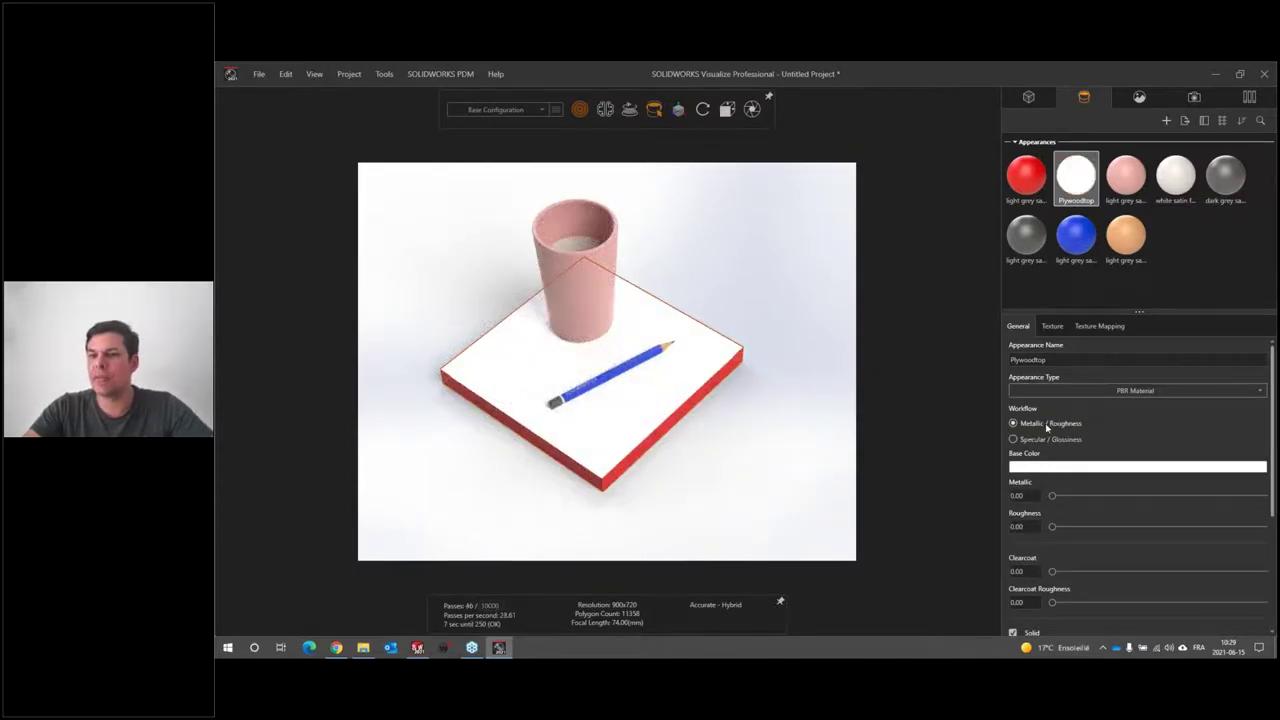
click(1052, 326)
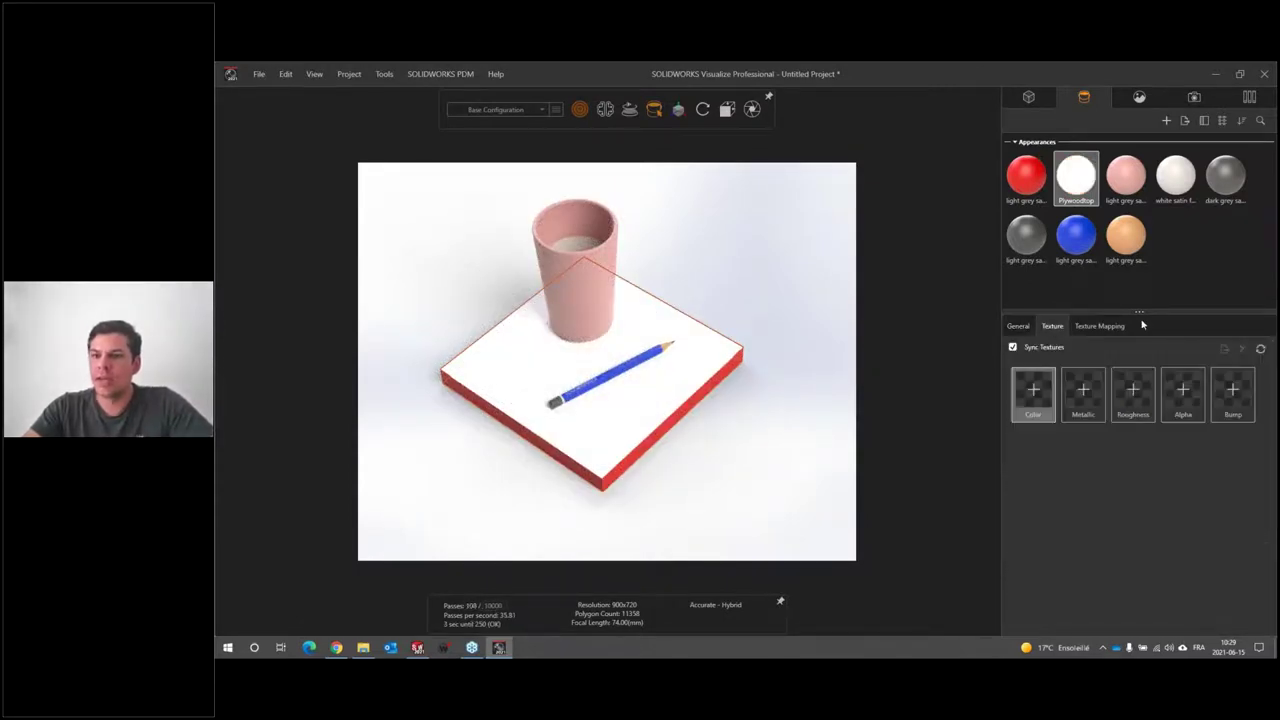
Load plywood_diff_8k.jpg from Webinar Visualize > Textures as the colour texture, declining extra maps
click(1033, 390)
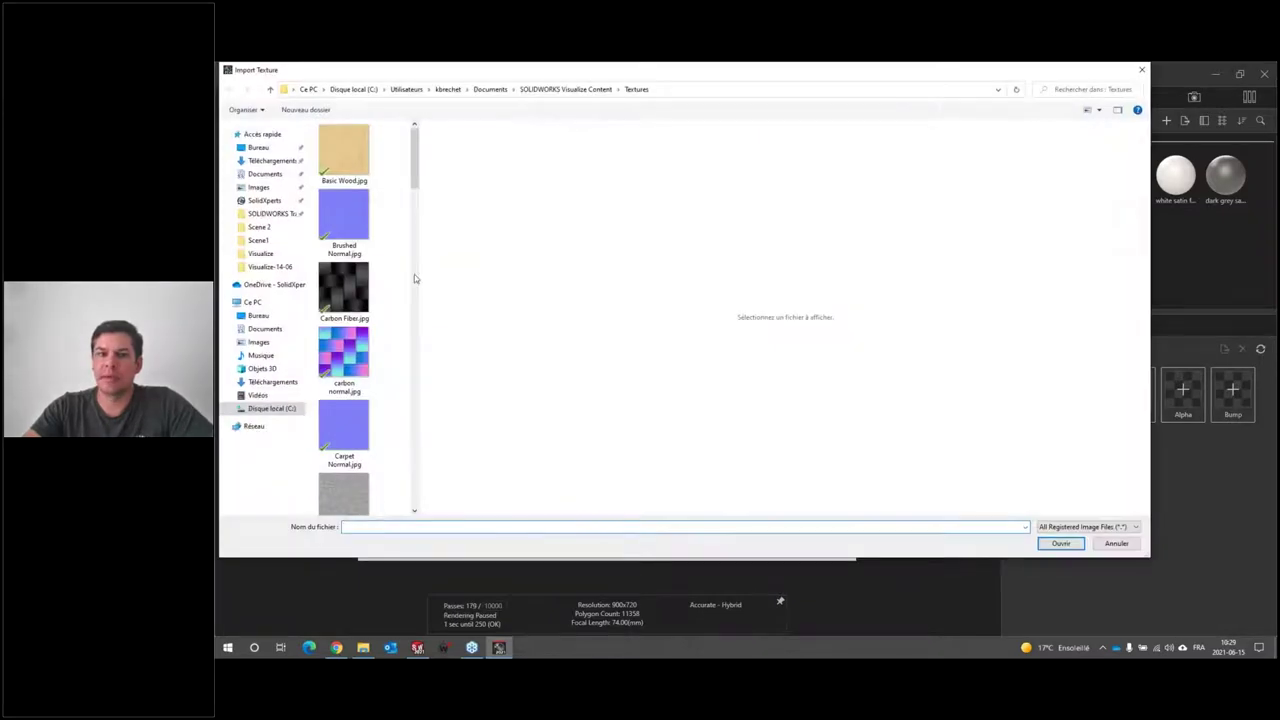
click(260, 148)
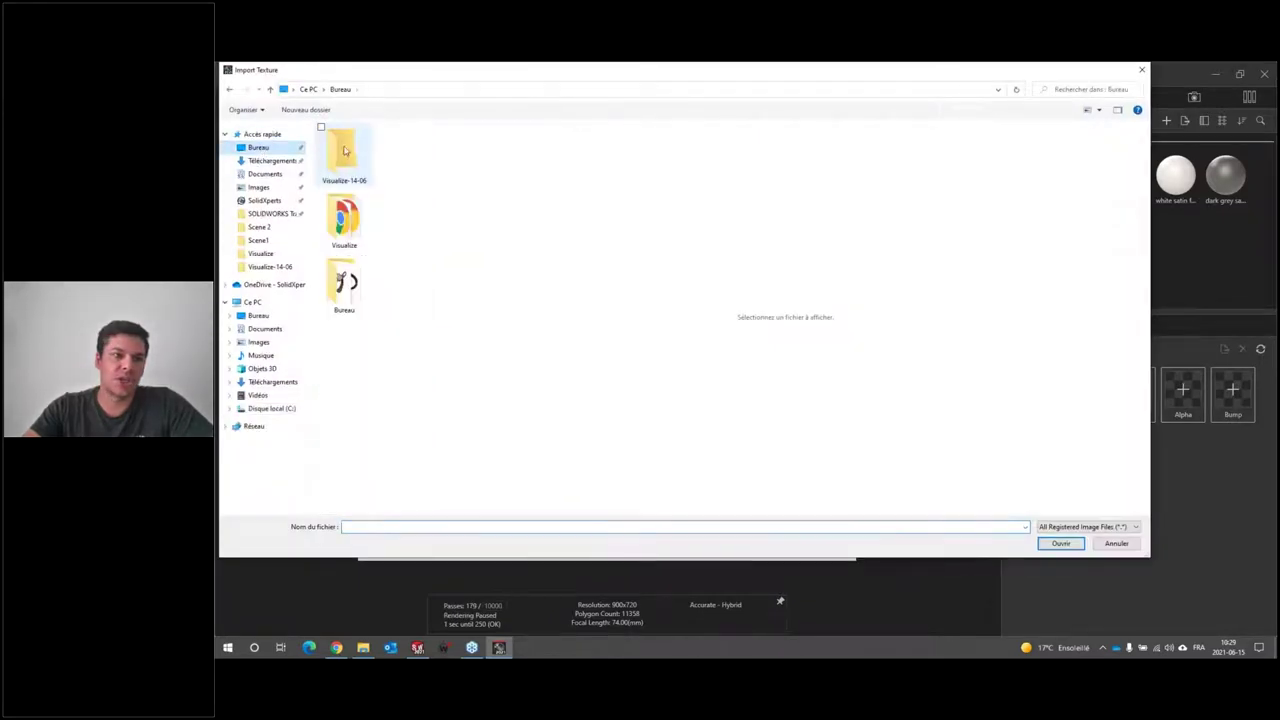
double_click(344, 220)
double_click(355, 143)
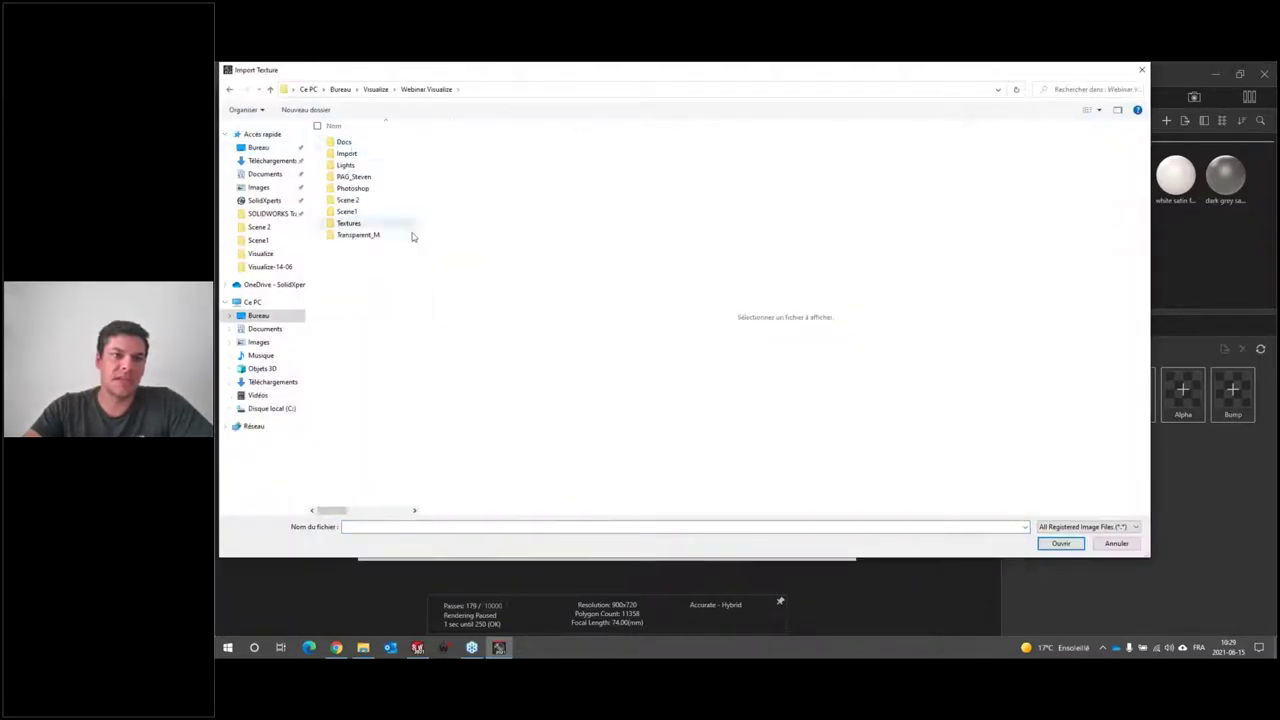
double_click(358, 223)
click(356, 225)
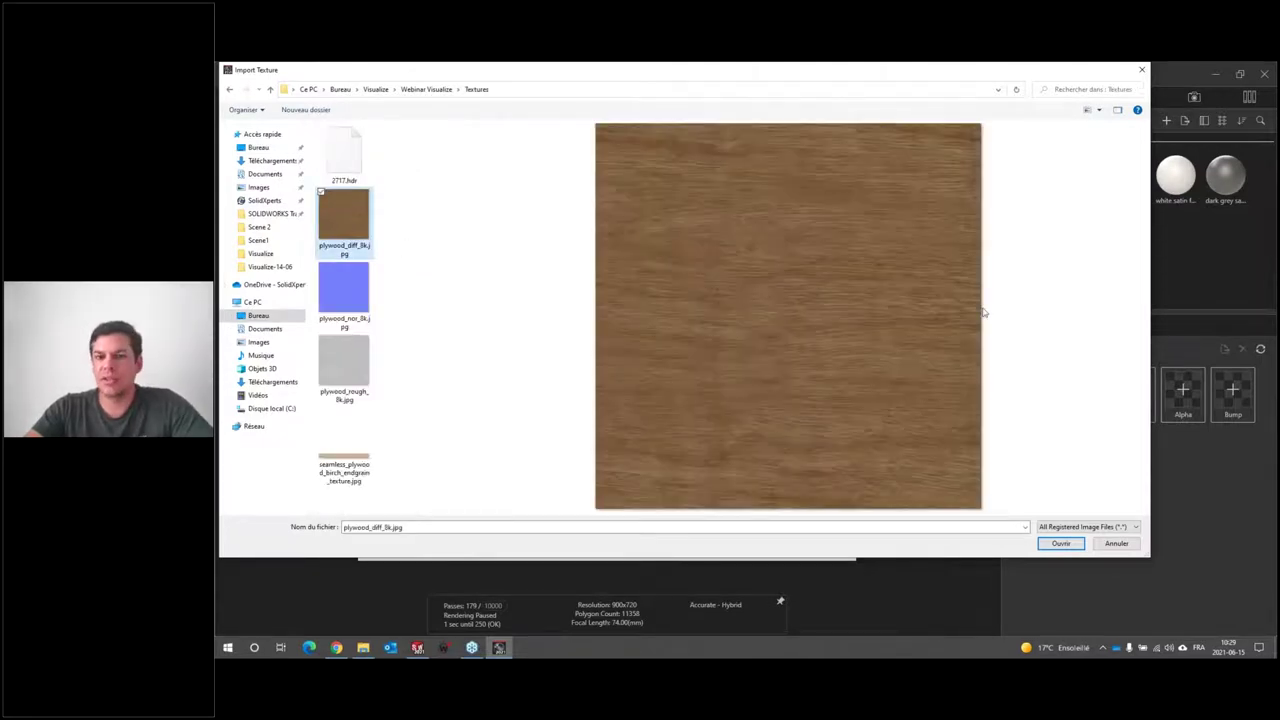
click(1060, 543)
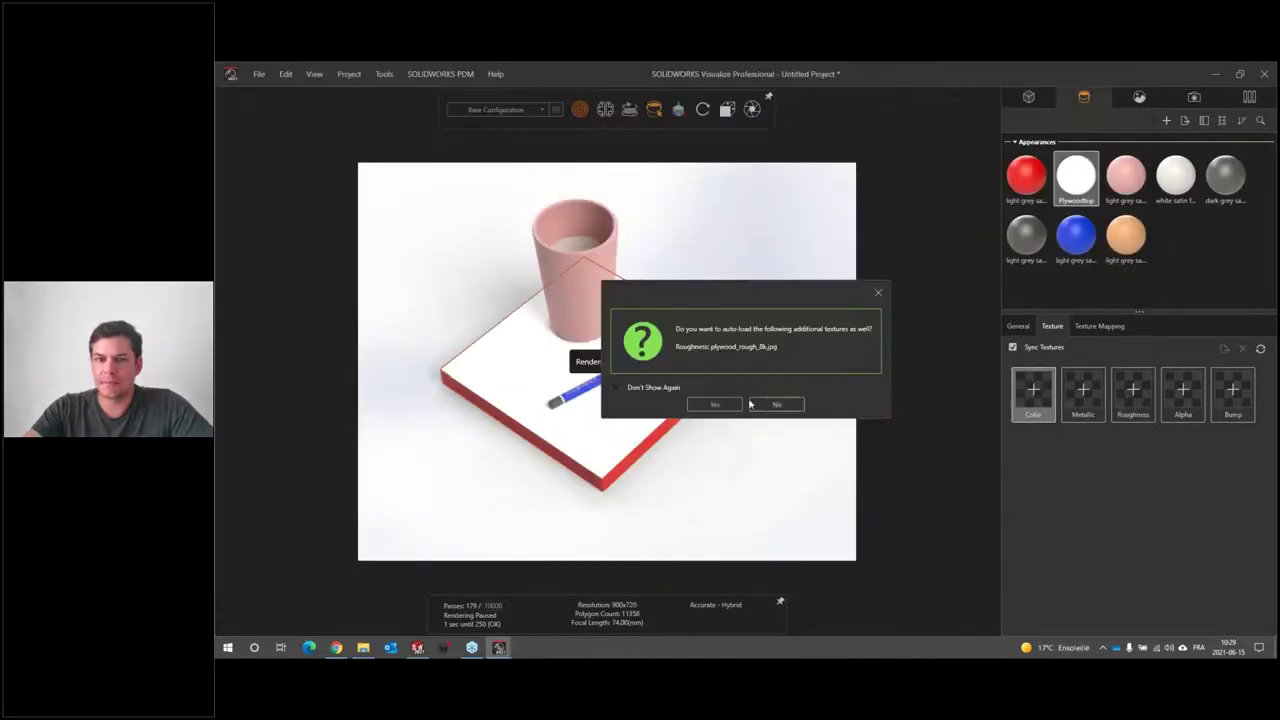
click(748, 407)
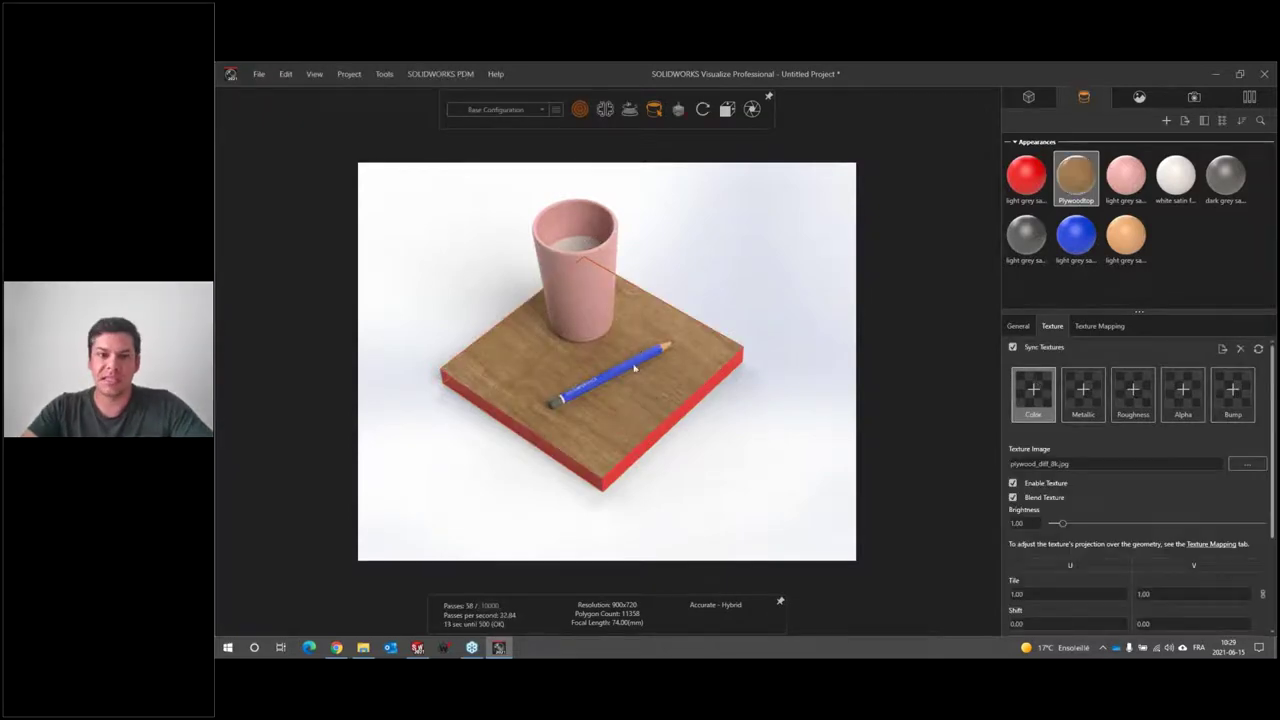
drag(643, 483, 578, 398)
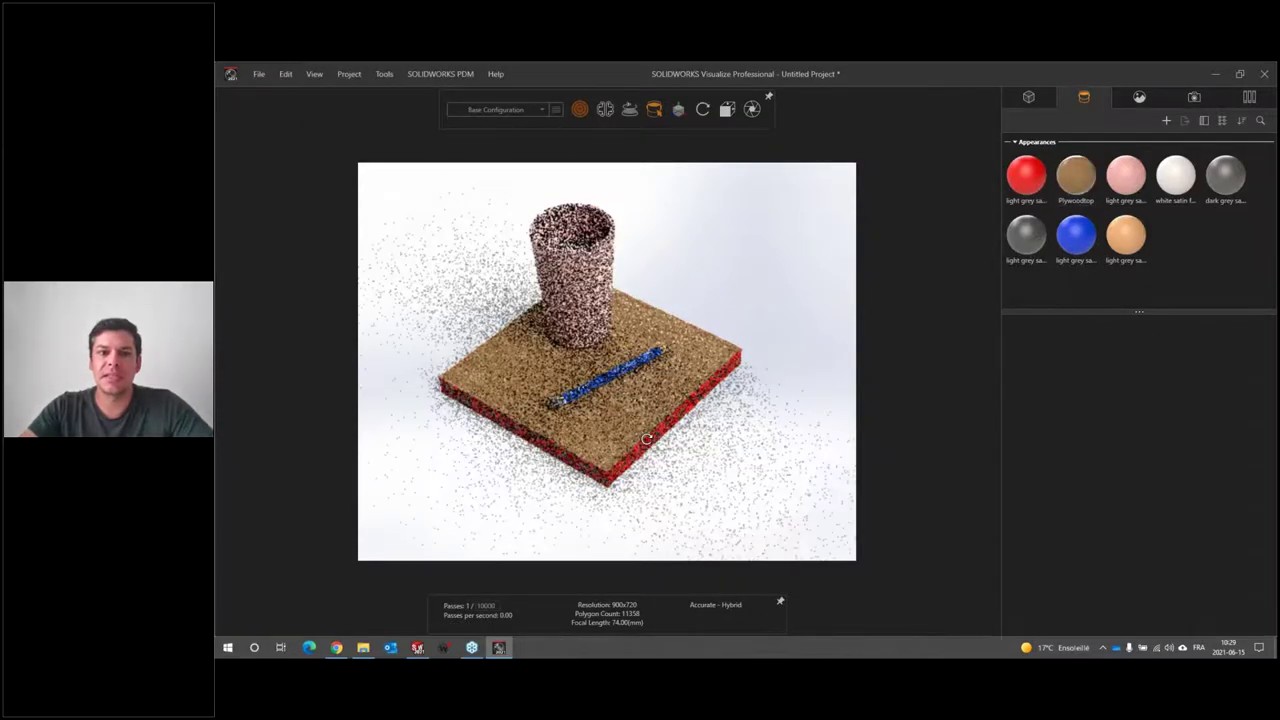
scroll(578, 398, up, 3)
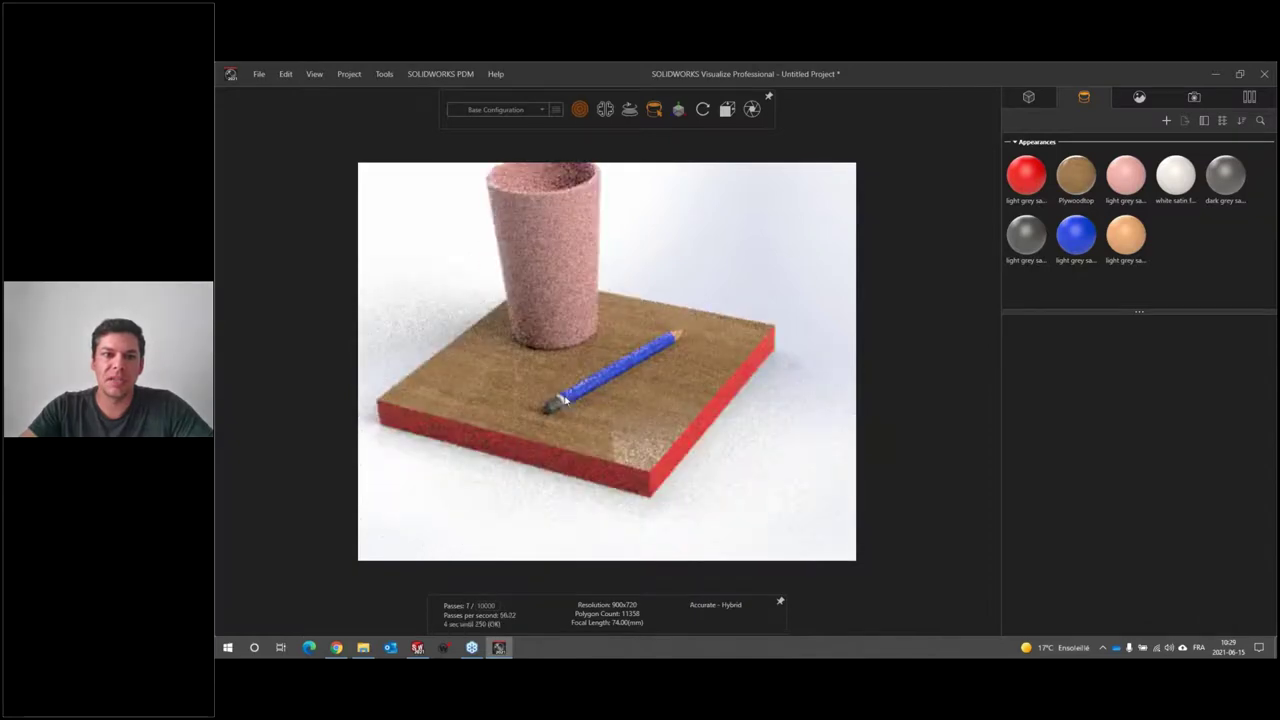
scroll(600, 420, up, 2)
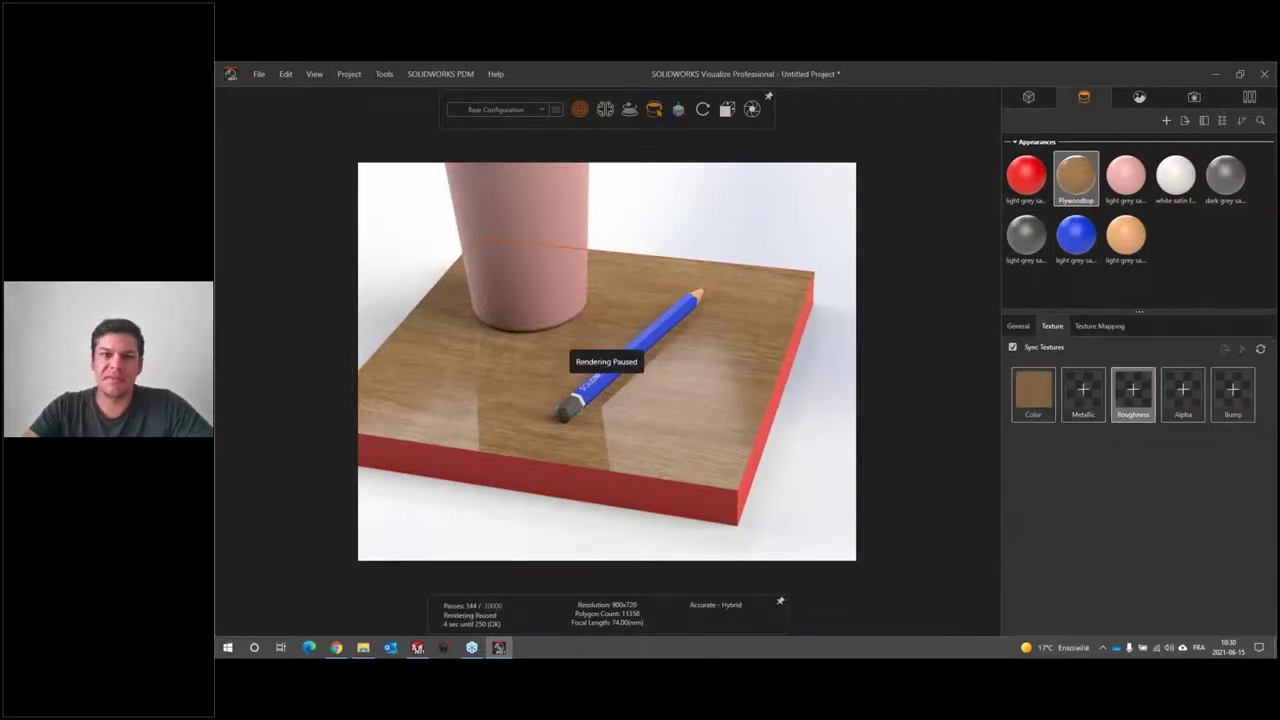
Load plywood_rough_8k.jpg as the roughness texture and plywood_nor_8k.jpg as the bump texture
click(1132, 392)
click(356, 376)
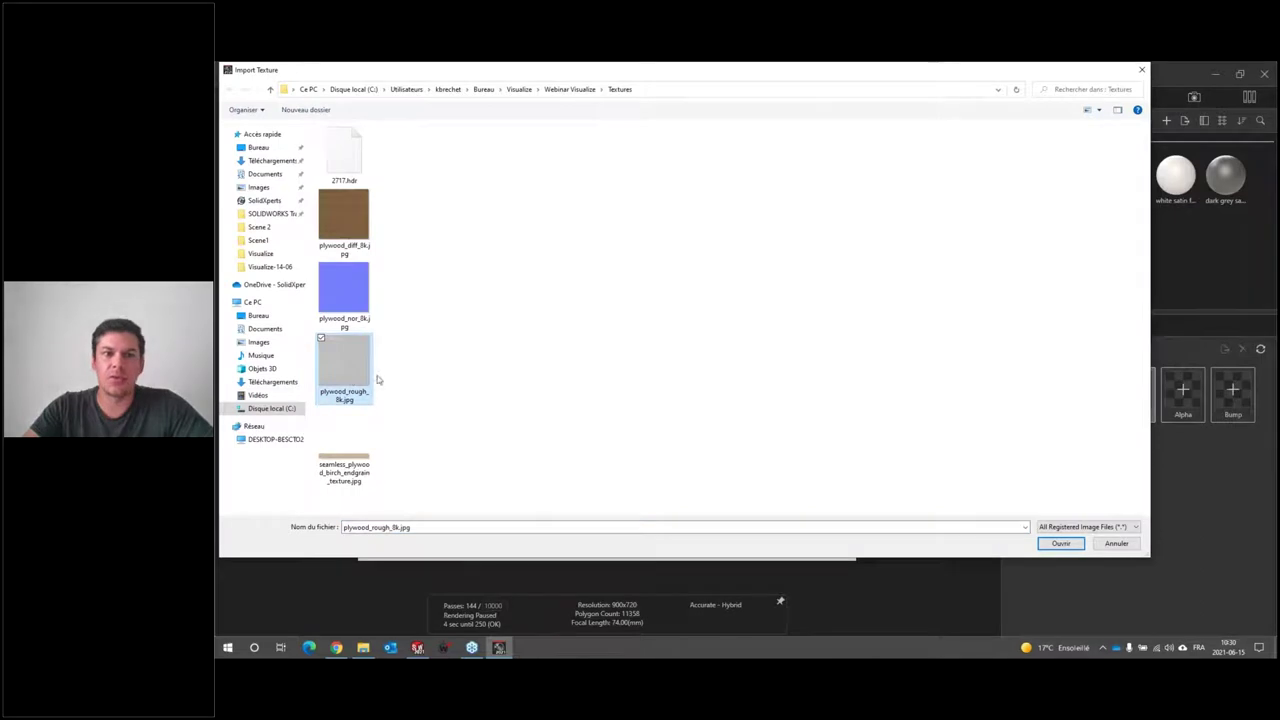
click(1060, 543)
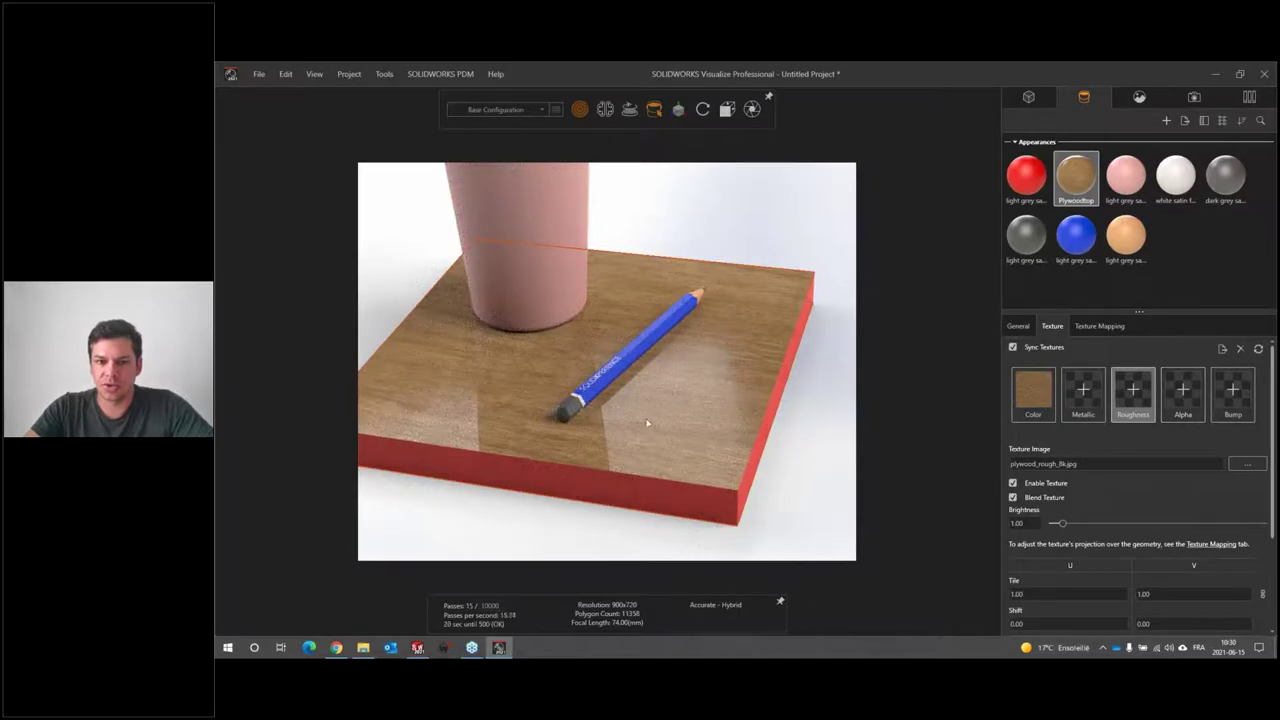
click(1234, 390)
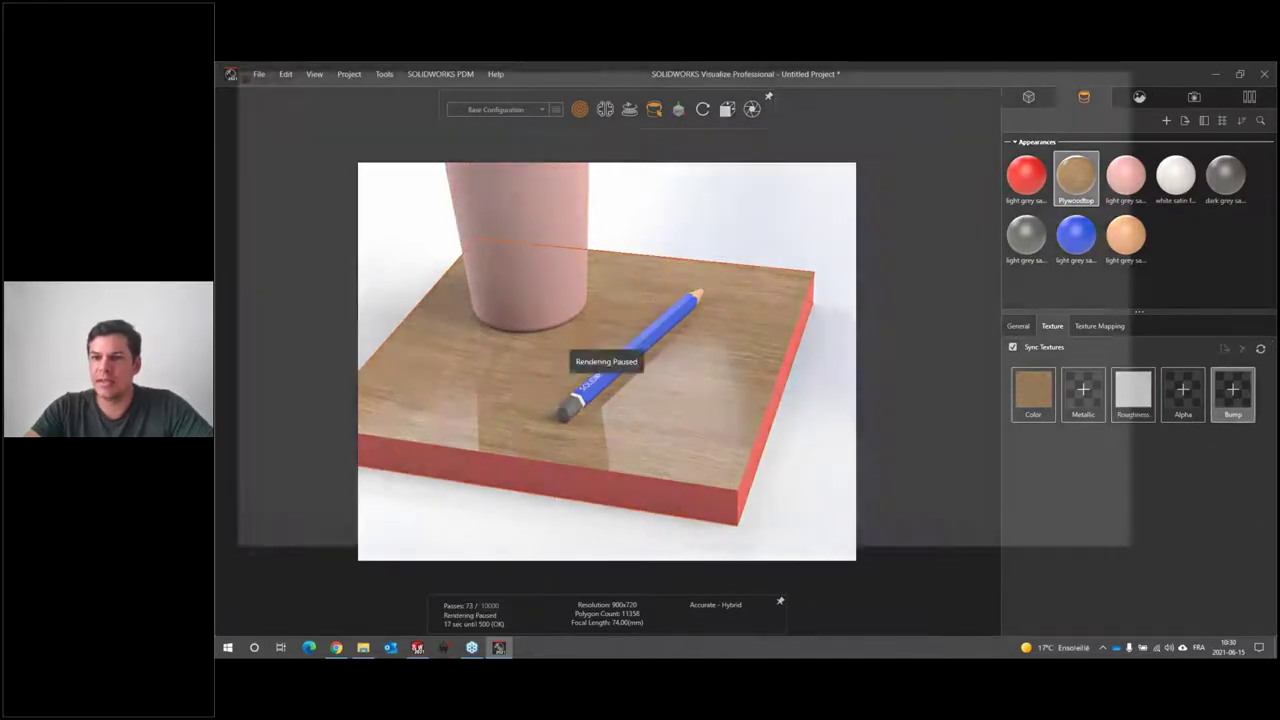
click(365, 287)
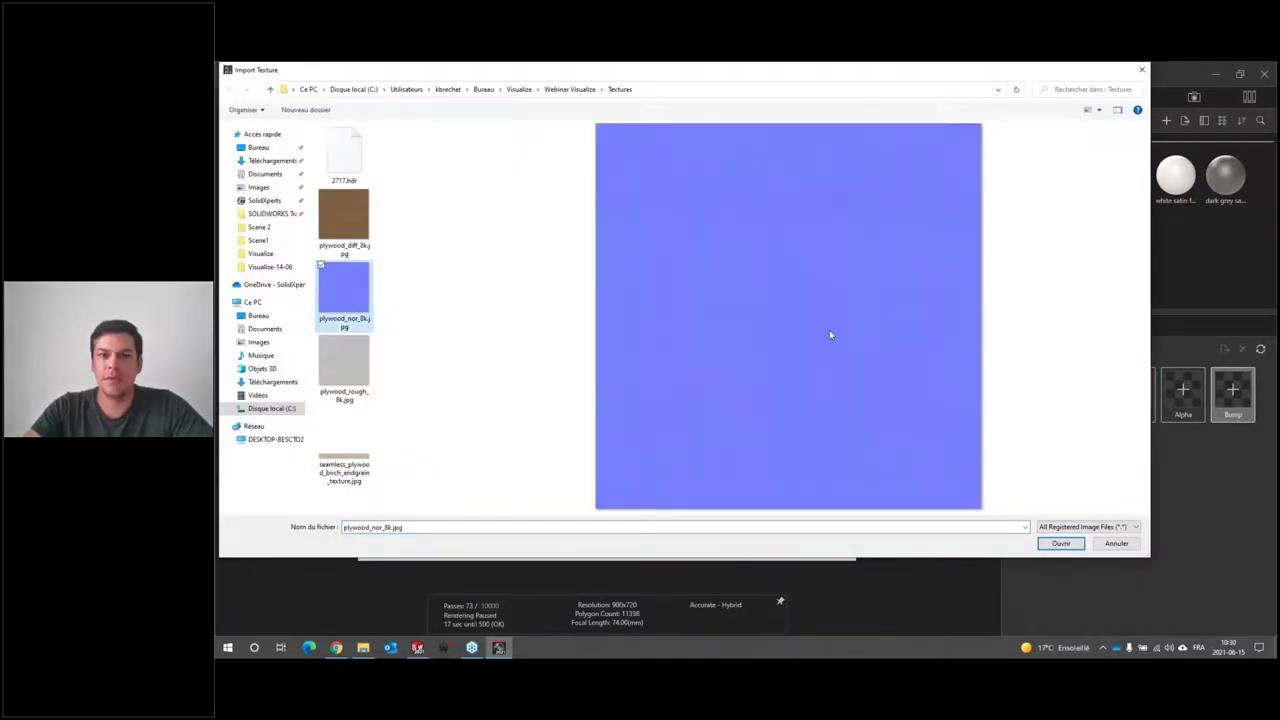
click(1052, 543)
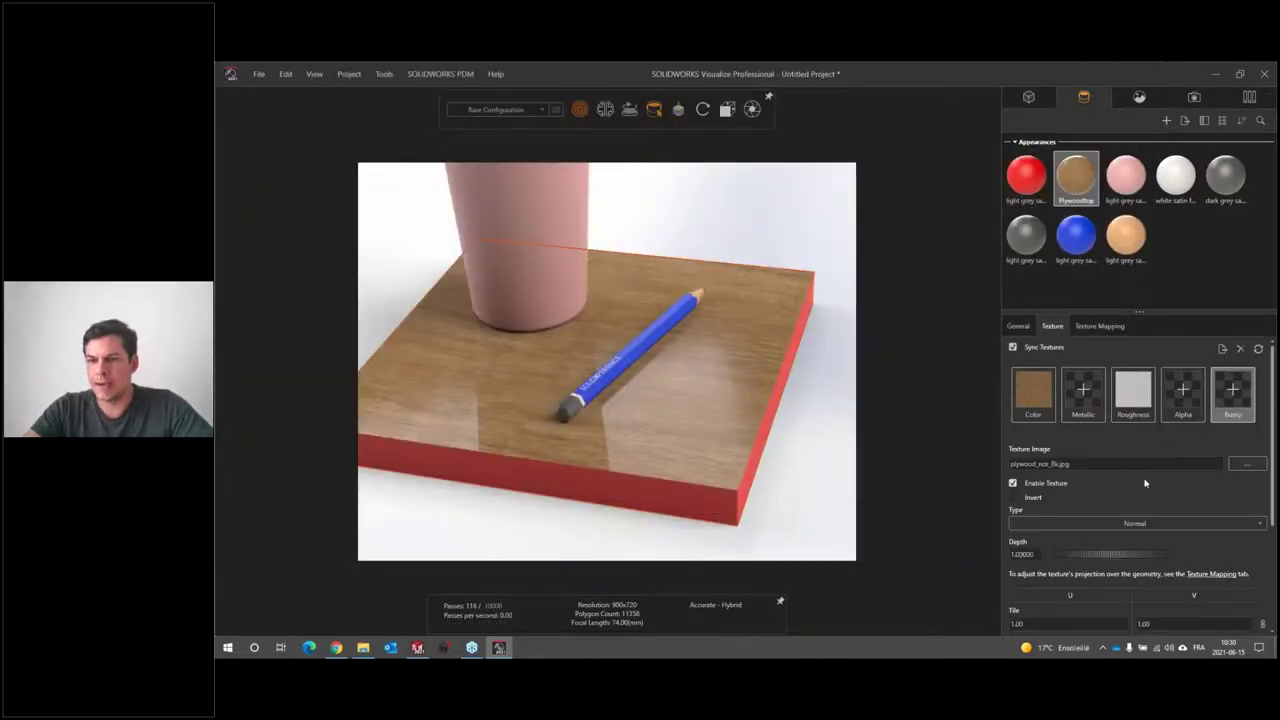
Set the plywood bump texture type to Displacement and invert it
click(1133, 523)
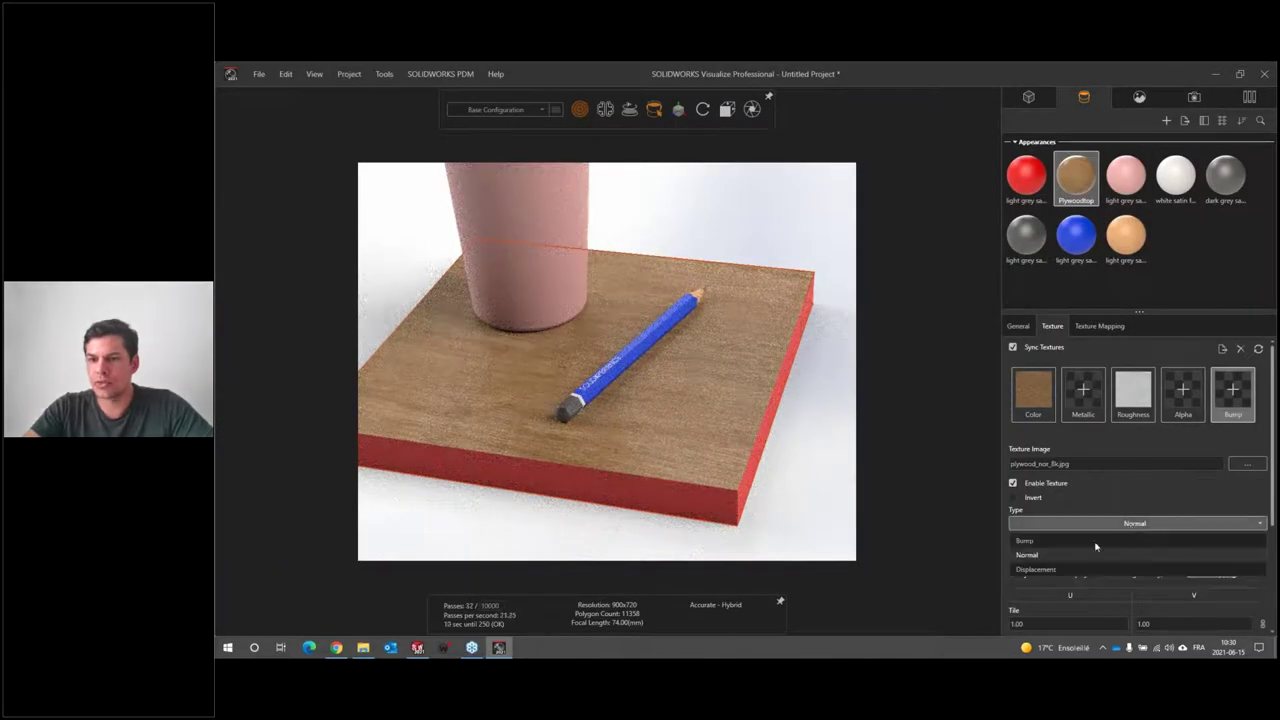
click(1035, 569)
click(1022, 554)
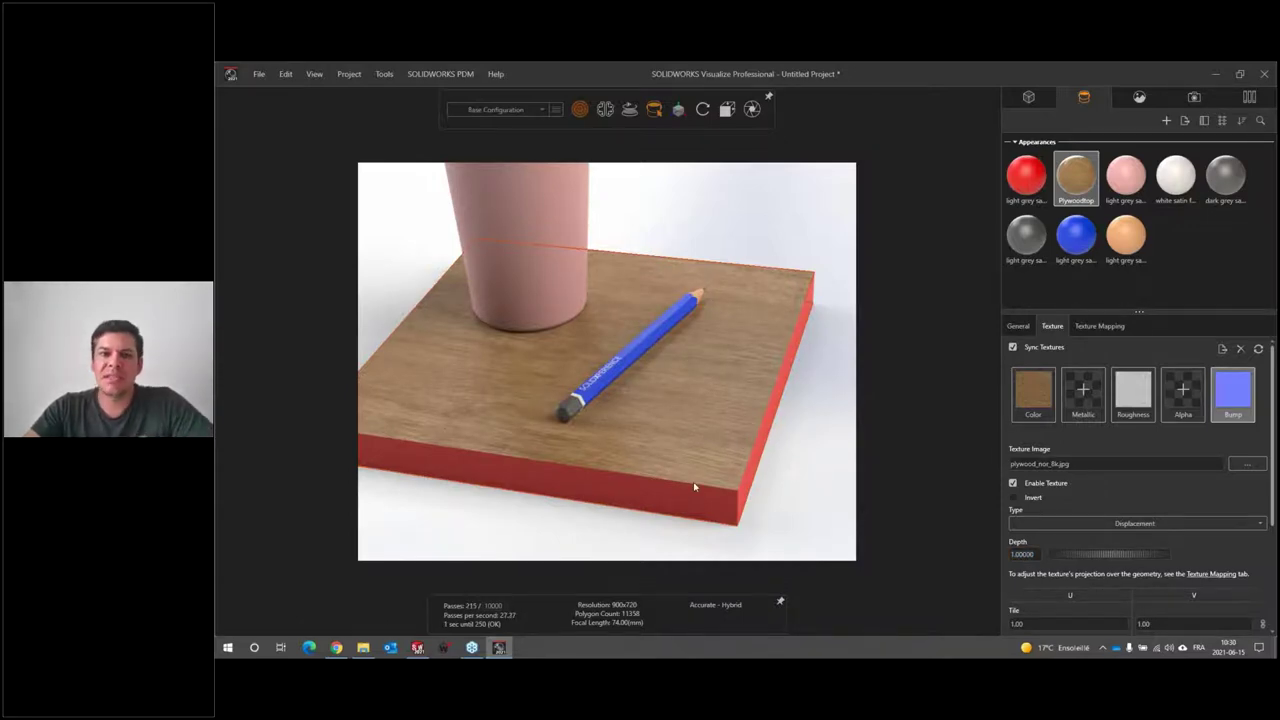
drag(694, 487, 686, 357)
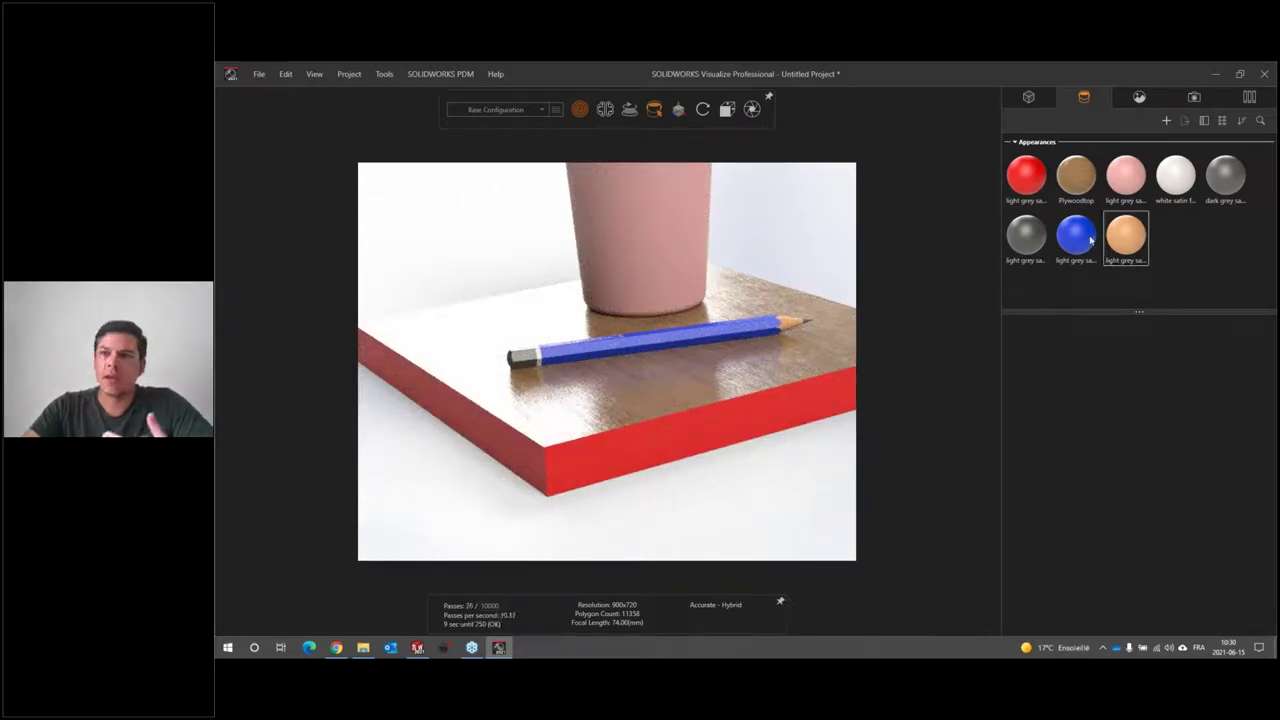
click(1076, 175)
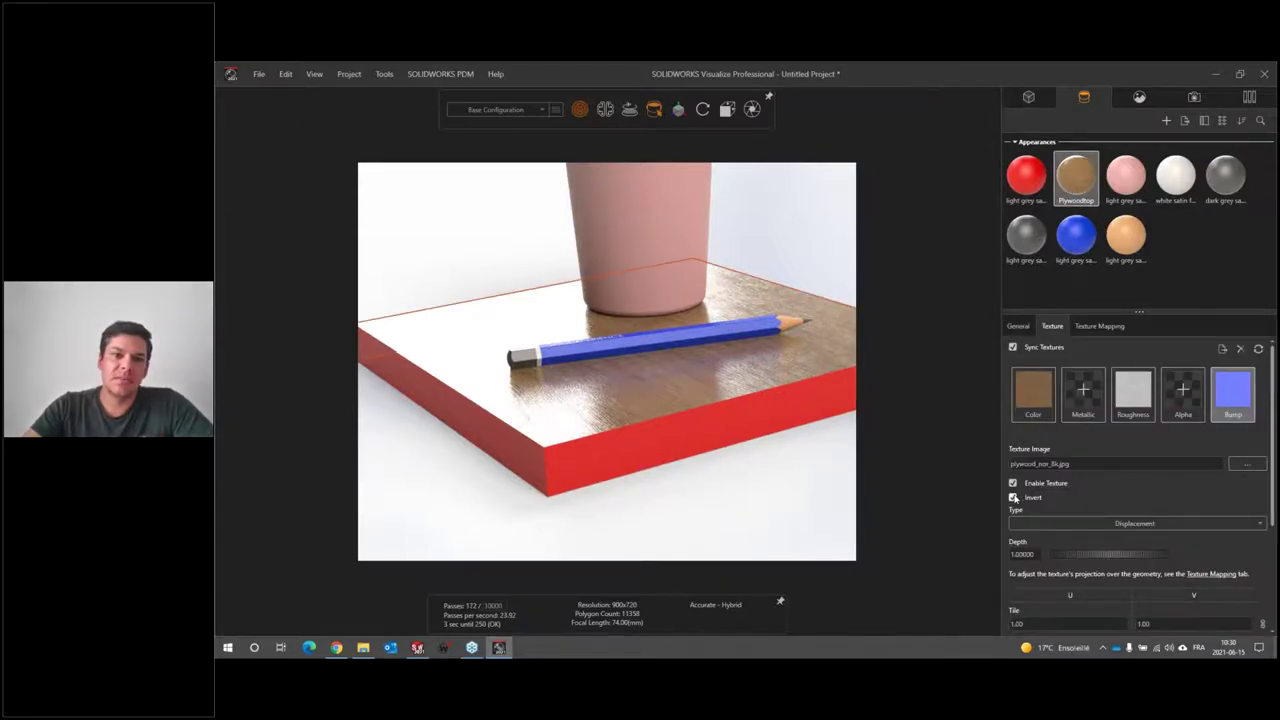
click(1013, 497)
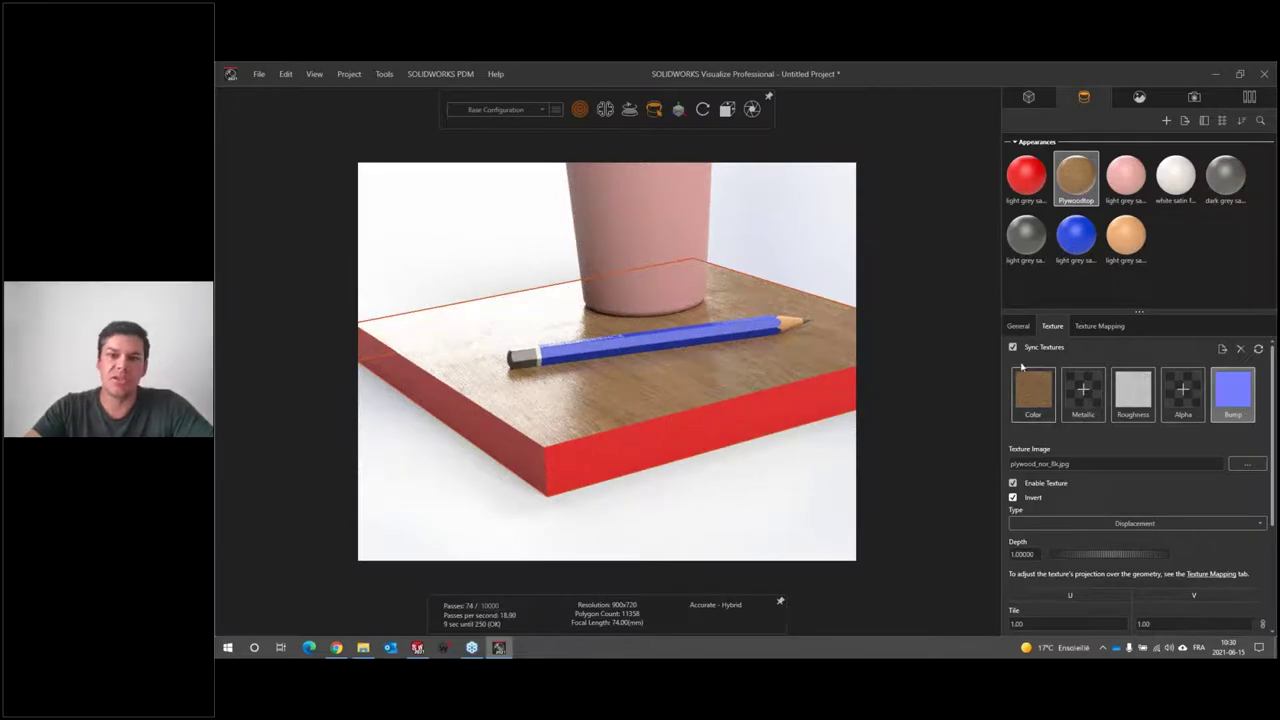
click(1018, 326)
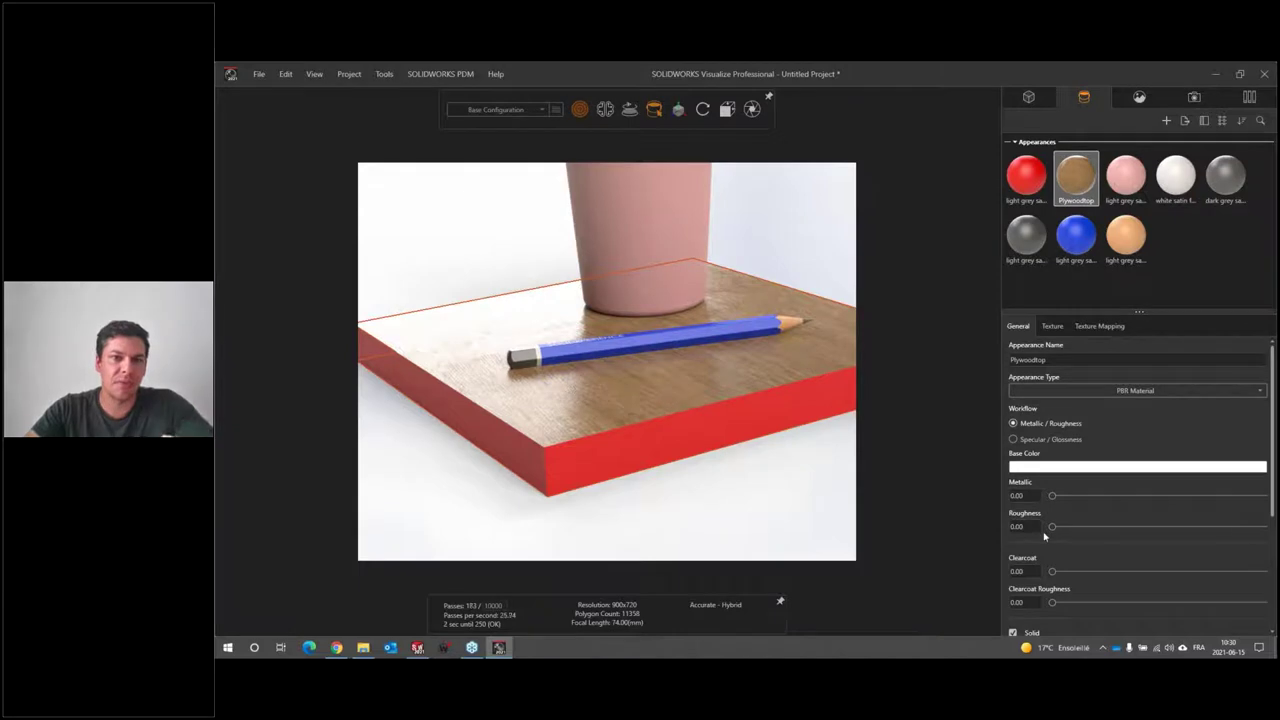
Raise Plywoodtop's roughness from 0.5 to 0.8 and finally 1.00 for a matte wood top
double_click(1017, 526)
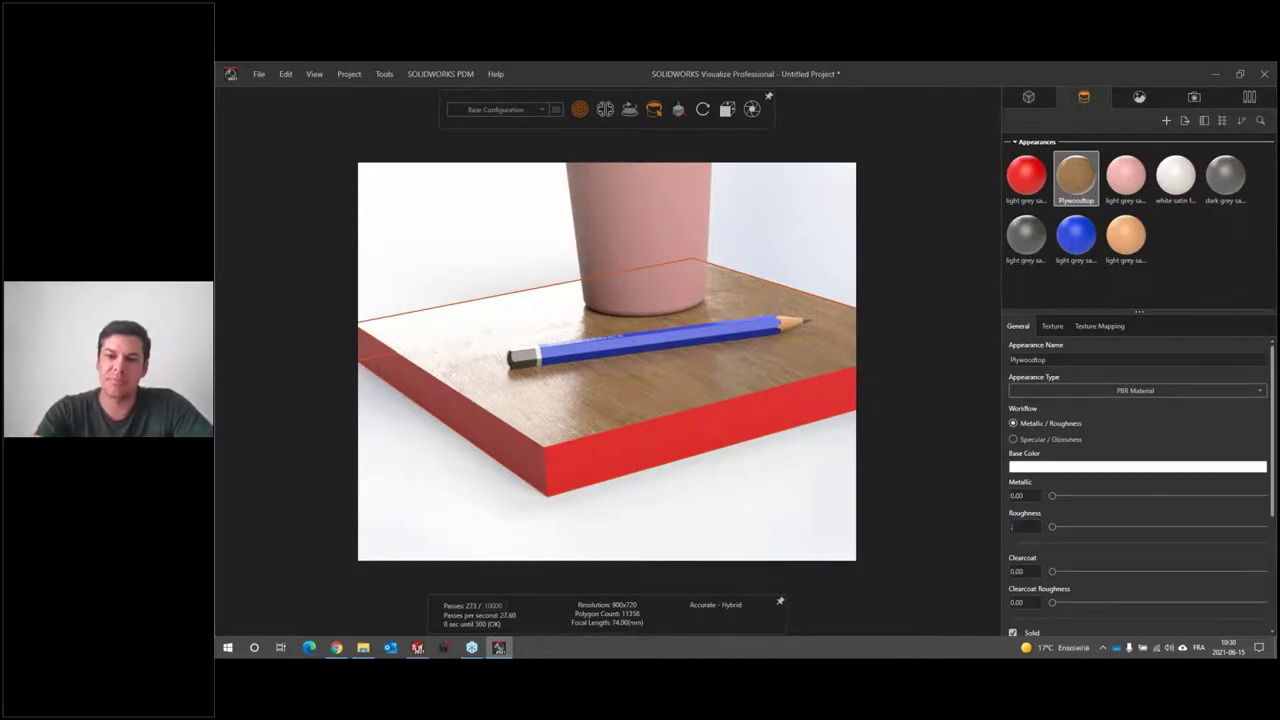
text(.5)
text(0.5)
key(Return)
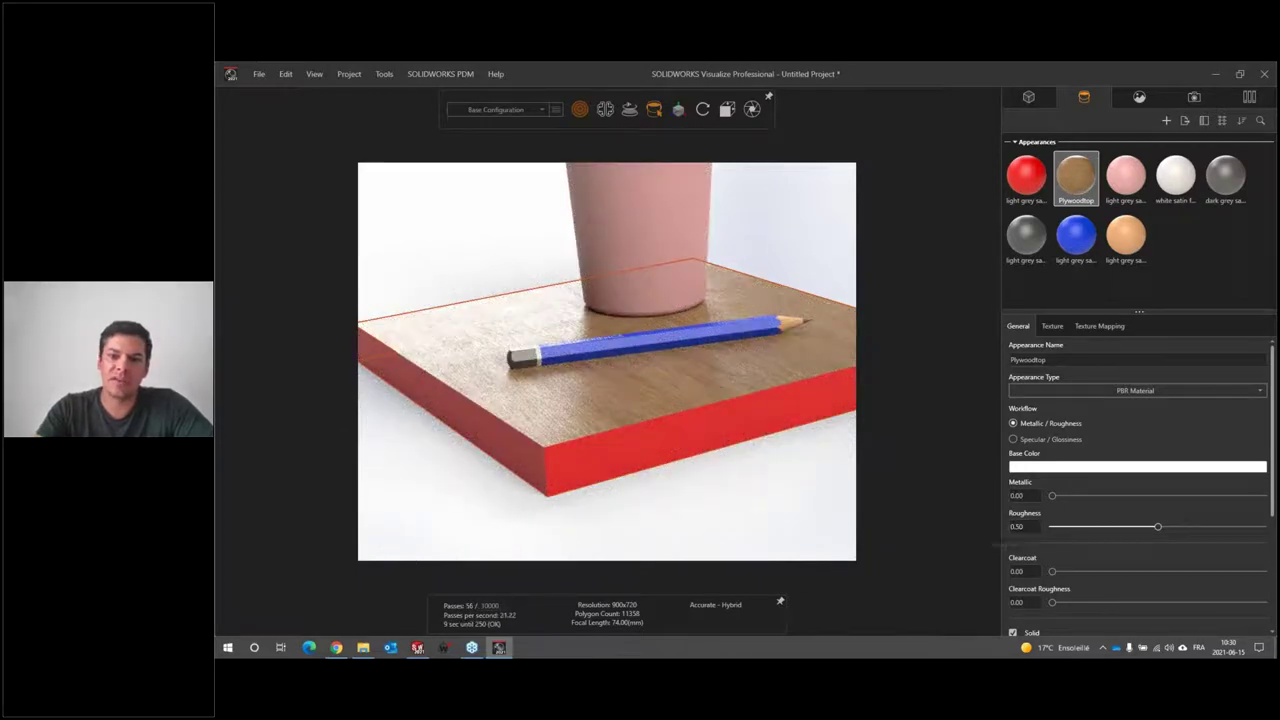
text(0.8)
key(Return)
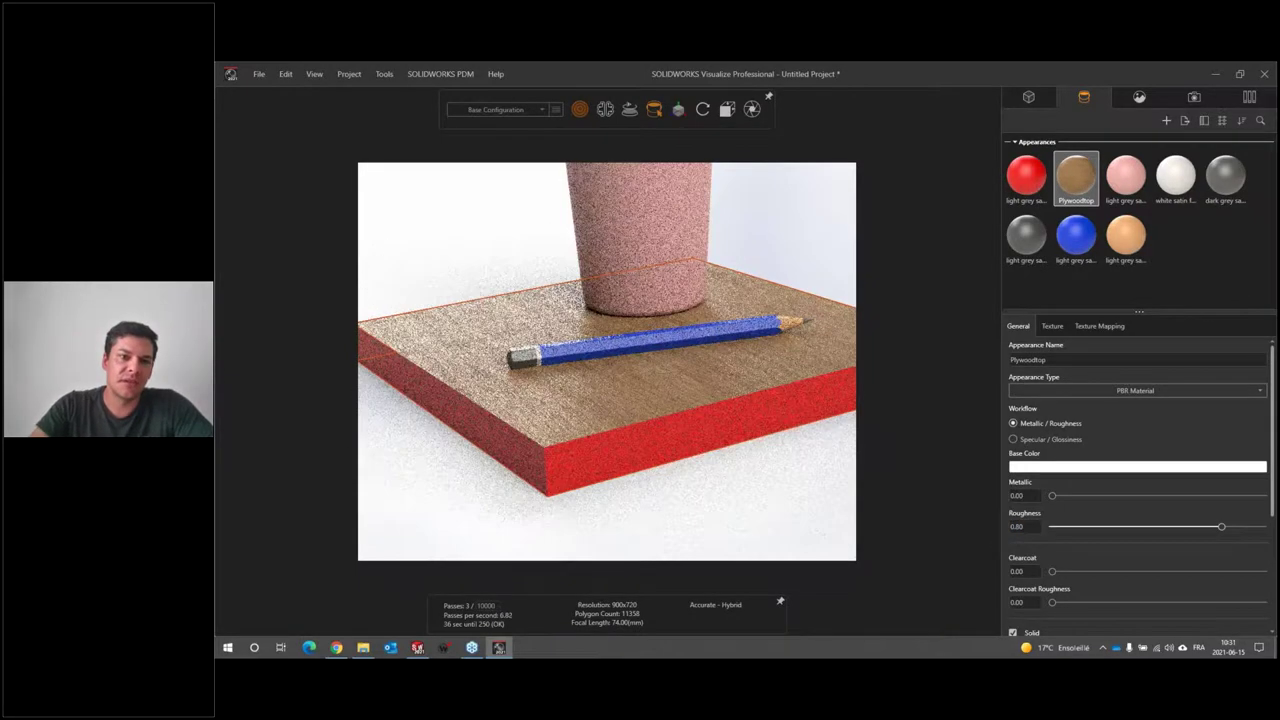
drag(1033, 526, 1080, 526)
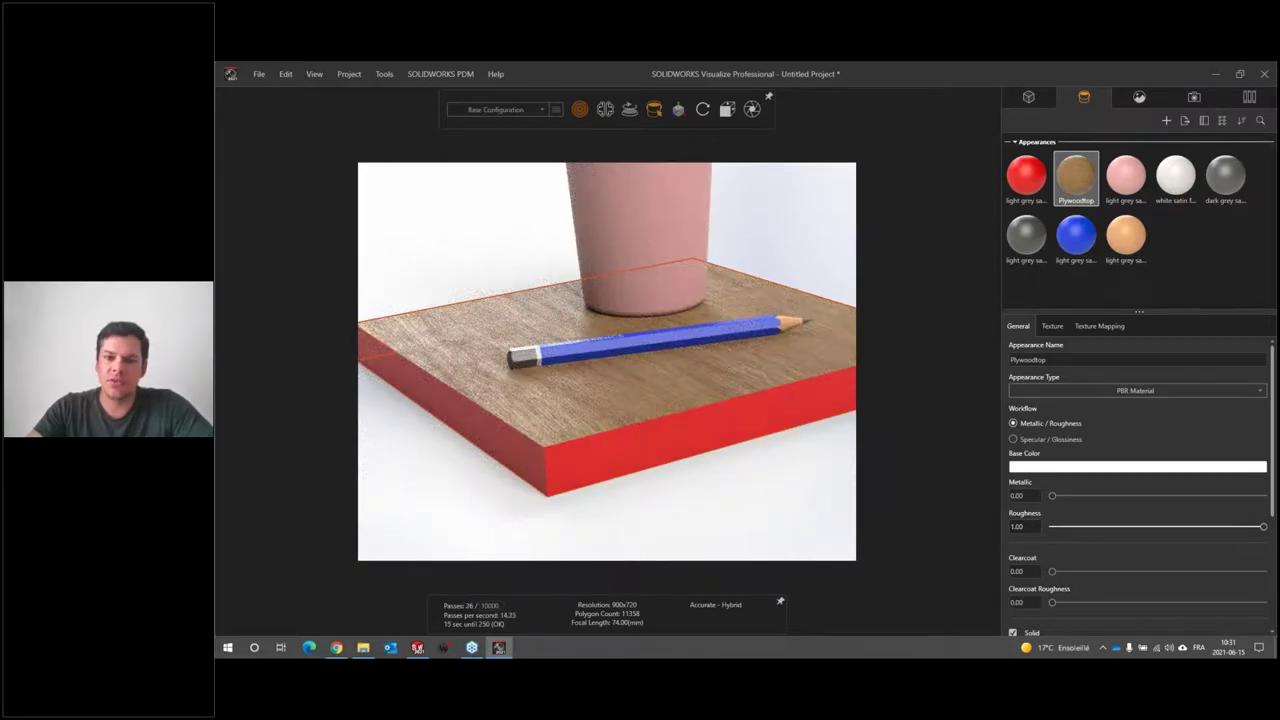
click(1054, 326)
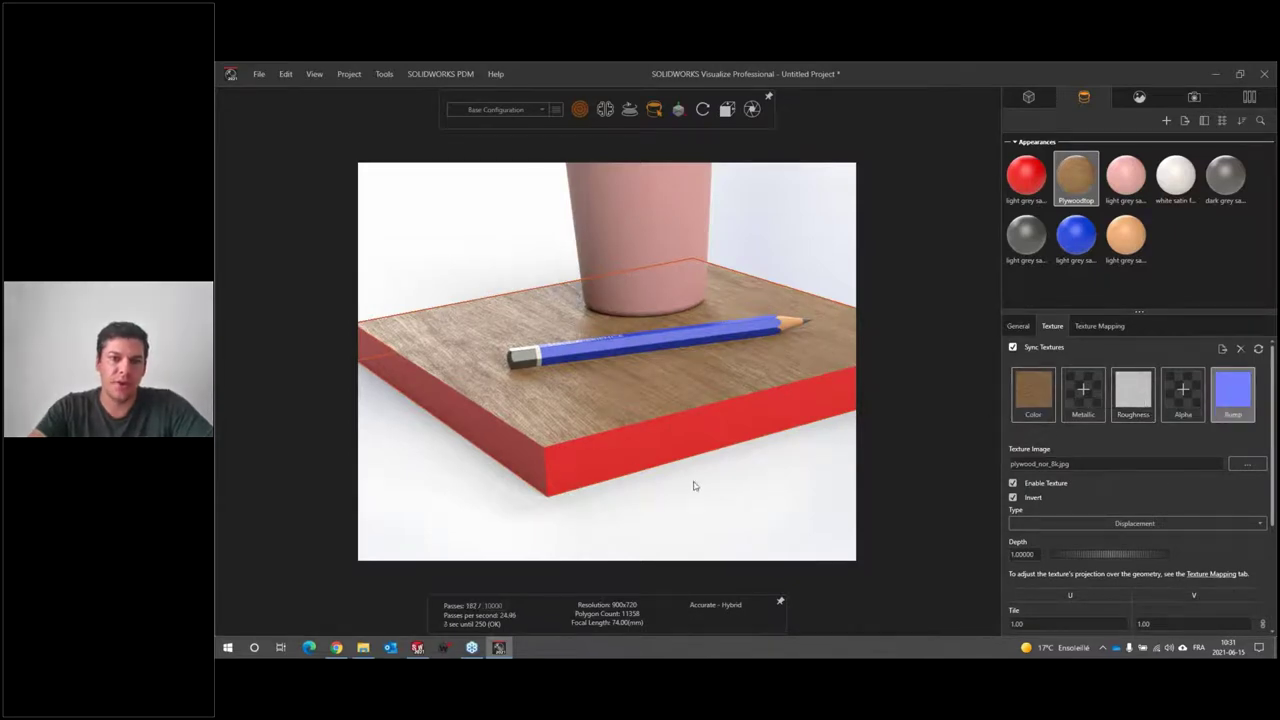
scroll(691, 486, down, 5)
mouse_move(569, 463)
mouse_down()
mouse_move(777, 508)
mouse_move(491, 336)
mouse_move(630, 428)
mouse_up()
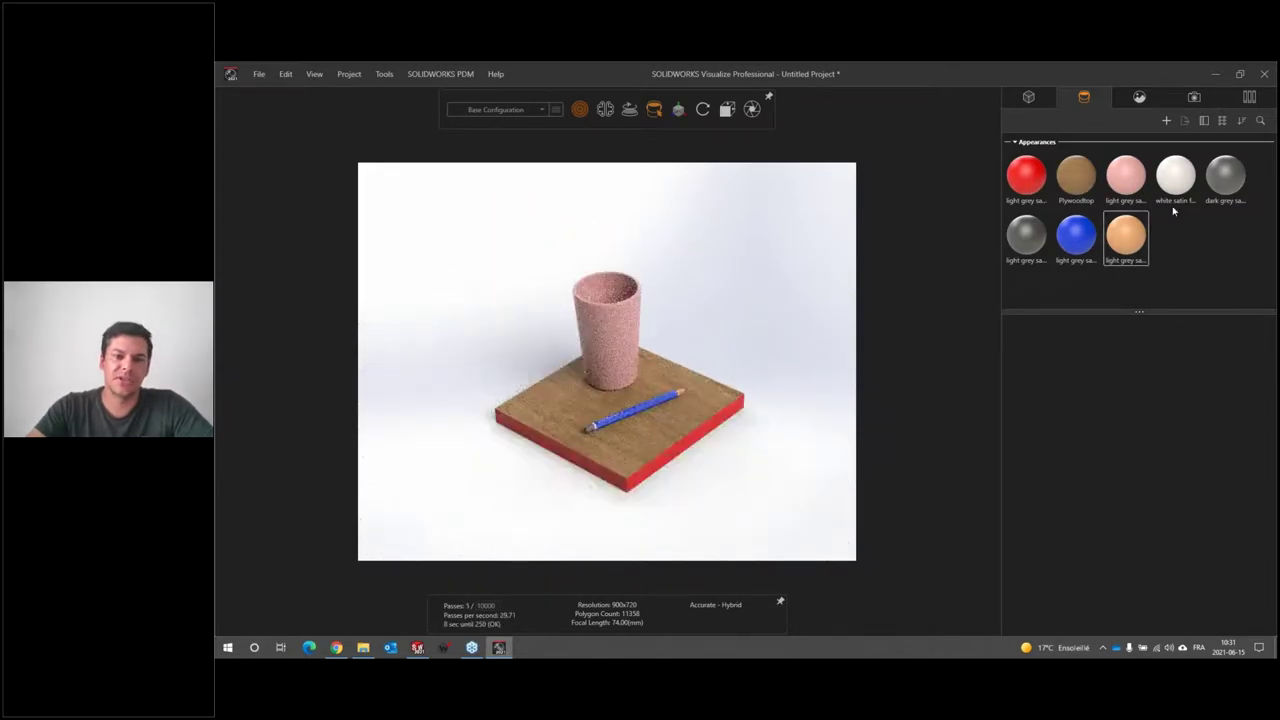
Apply the Frosted Glass appearance from the Glass library to the cup
click(1259, 98)
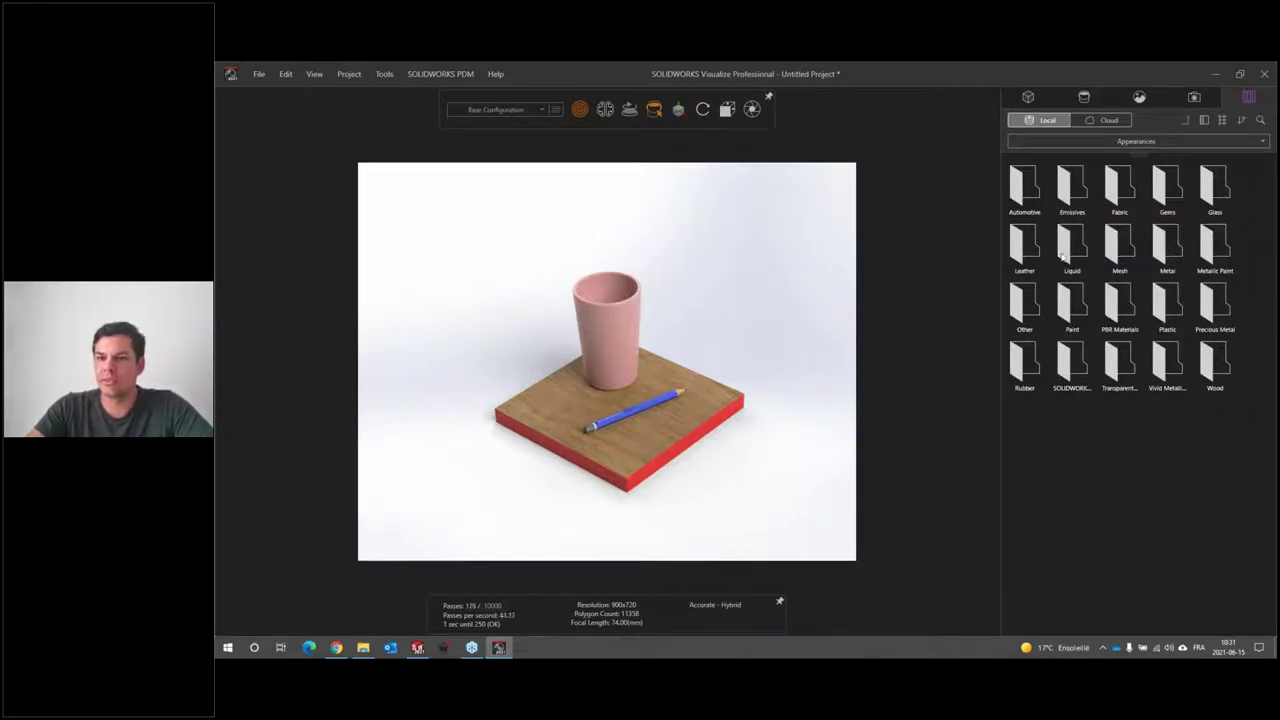
double_click(1214, 194)
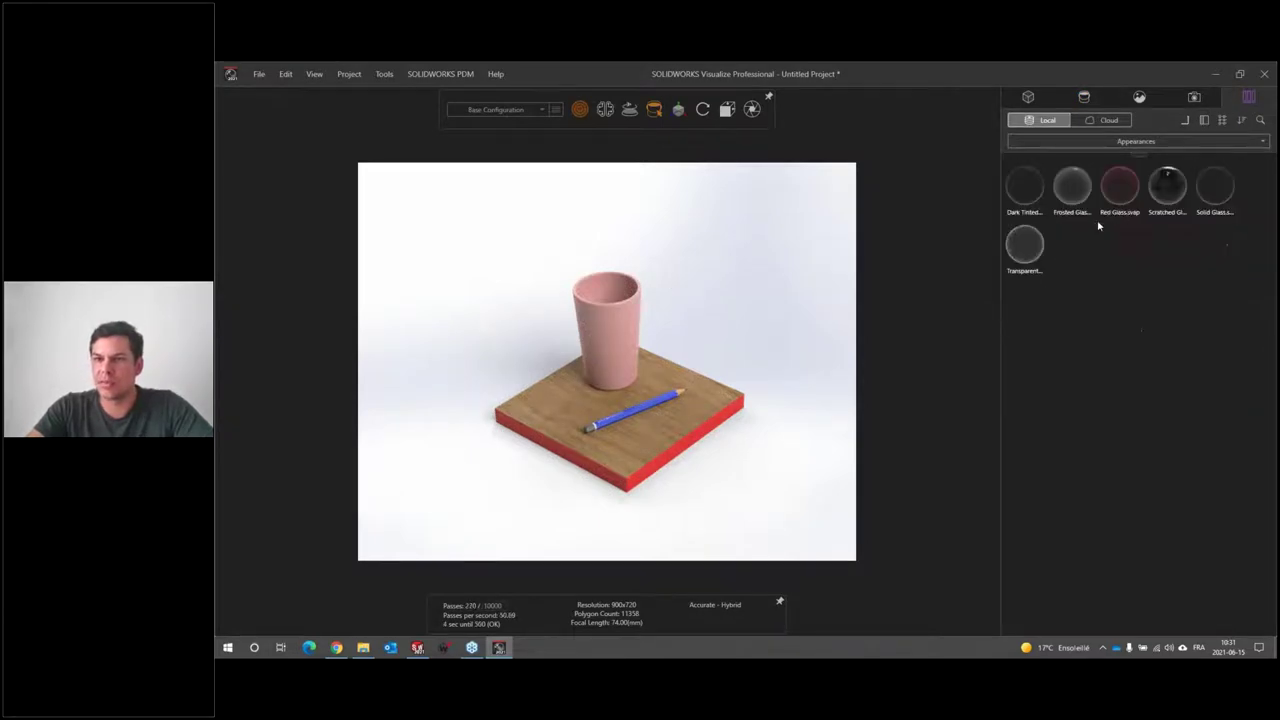
drag(1068, 194, 645, 296)
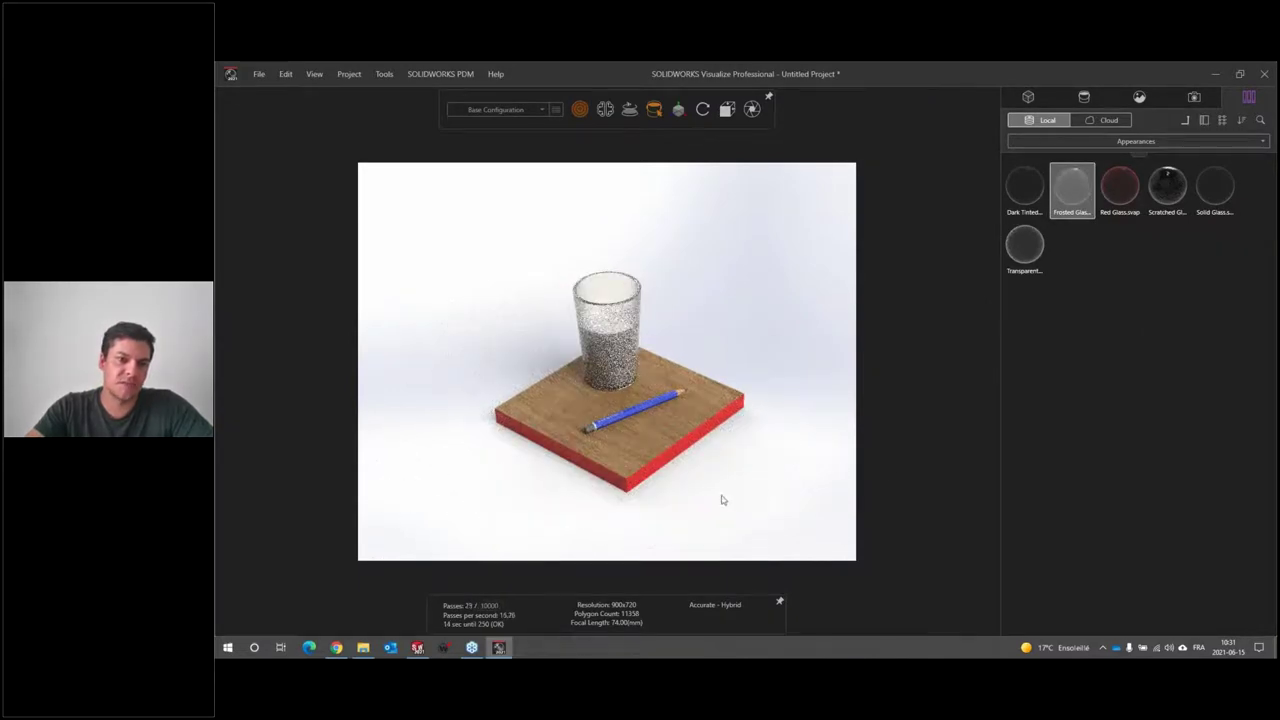
click(1264, 74)
Close Visualize and the Scene1 part, then open Scene2.SLDPRT from the Scene 2 folder
click(746, 397)
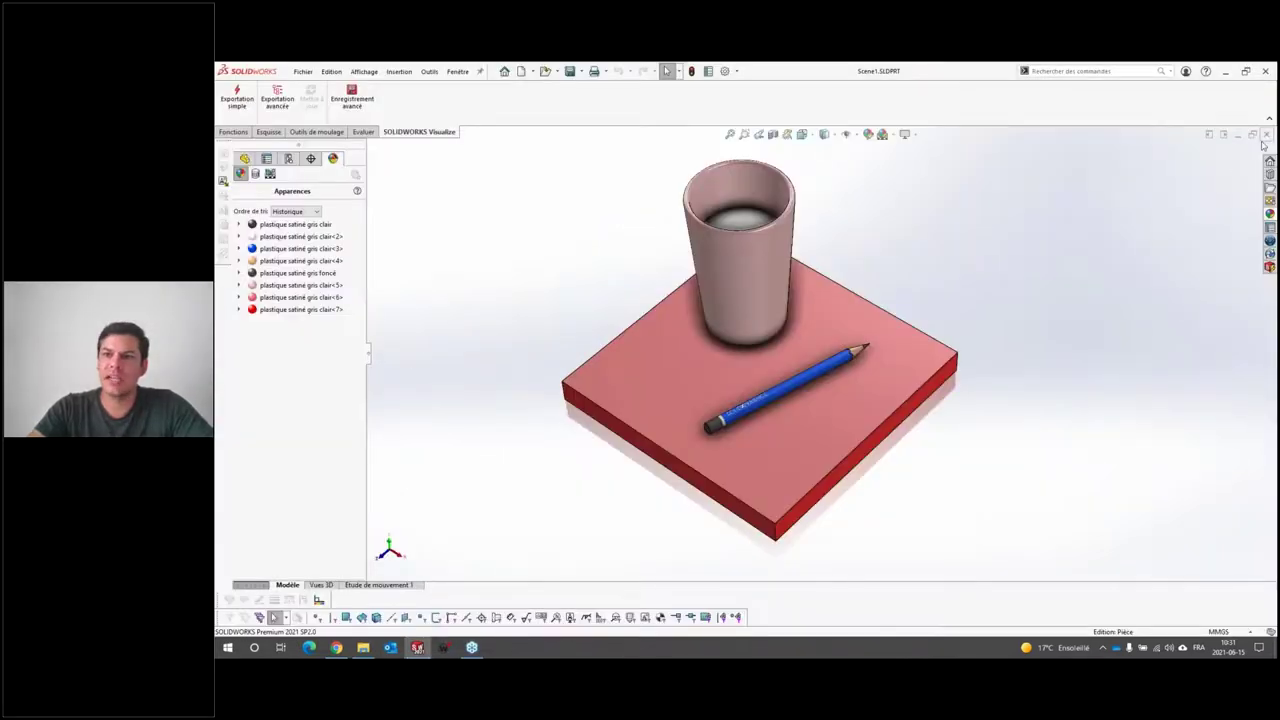
click(1266, 134)
click(363, 647)
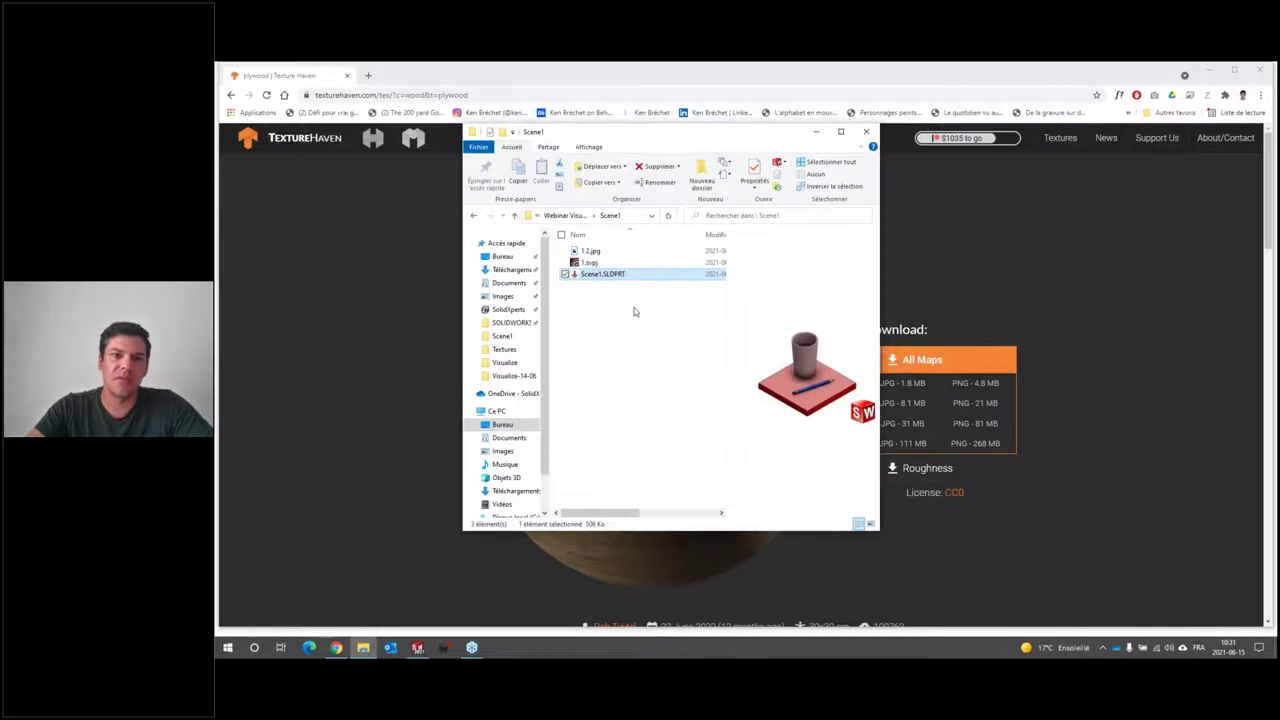
click(592, 215)
double_click(598, 308)
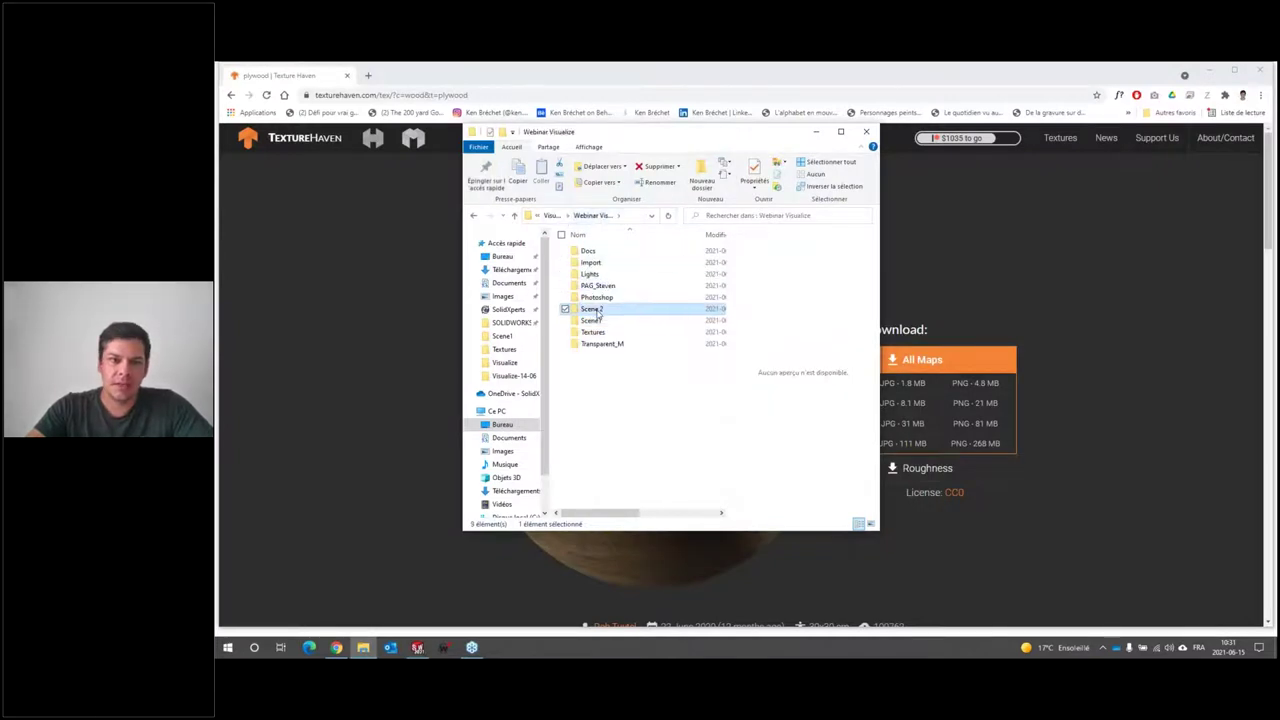
double_click(601, 263)
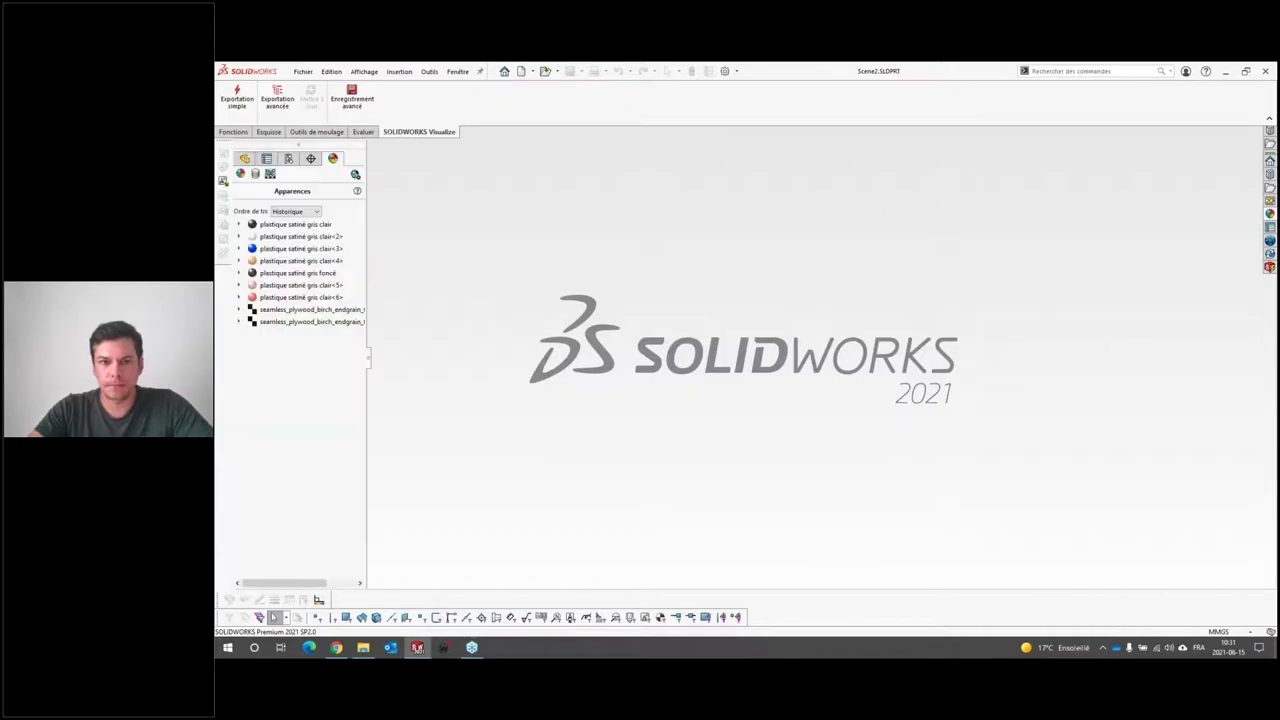
Orbit and zoom around Scene2 to inspect the board's wood-grain edge
scroll(826, 346, up, 3)
scroll(826, 346, down, 4)
mouse_move(826, 346)
middle_down()
mouse_move(829, 306)
mouse_move(763, 215)
middle_up()
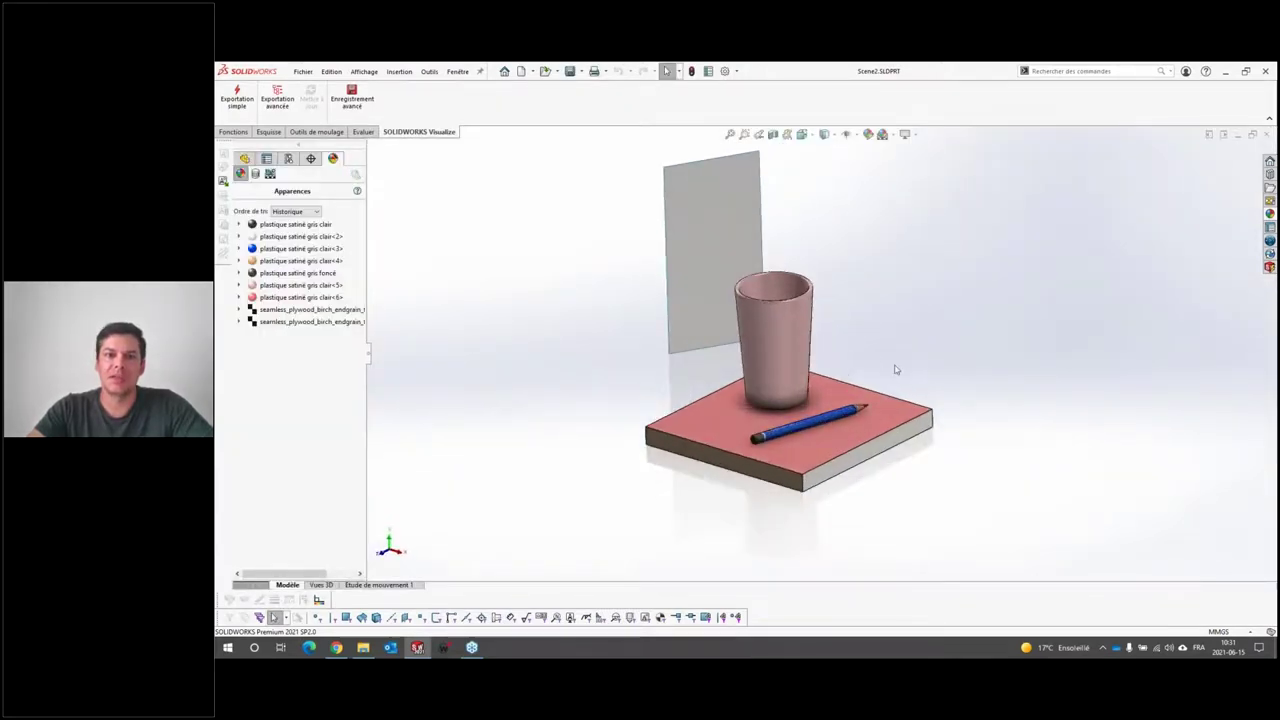
scroll(885, 372, up, 3)
scroll(830, 329, down, 3)
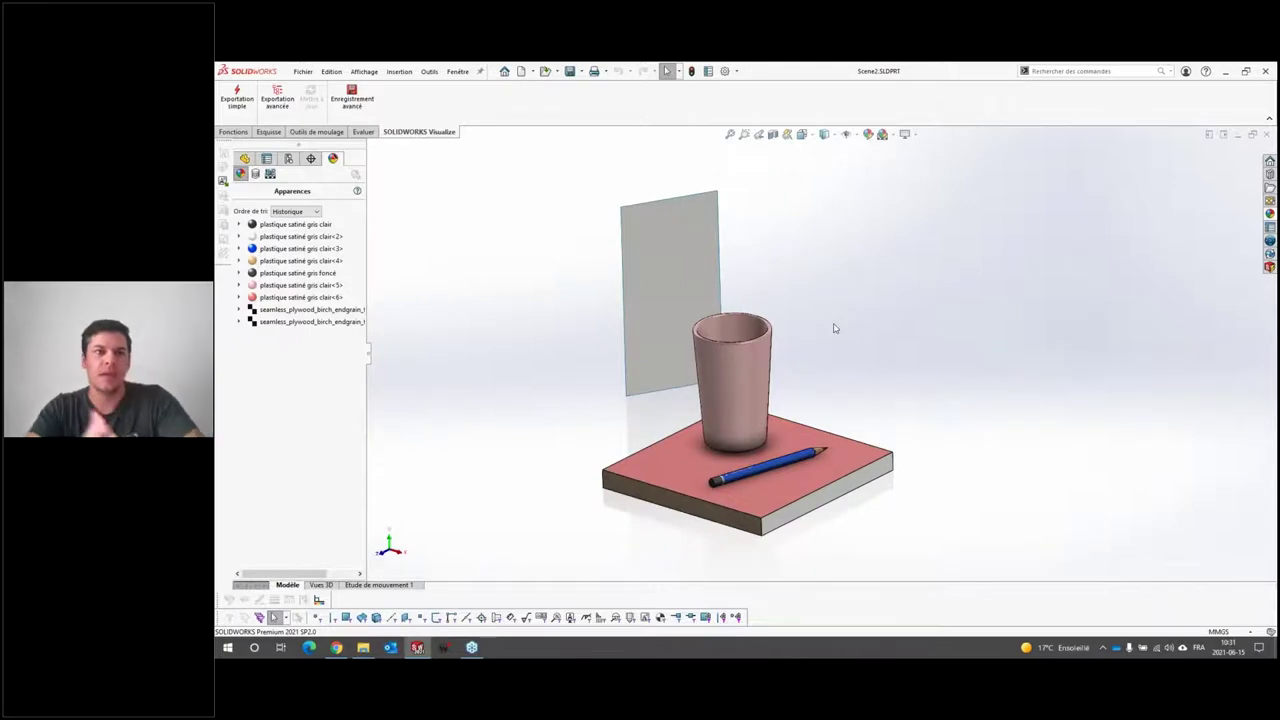
scroll(681, 519, down, 5)
scroll(606, 277, down, 5)
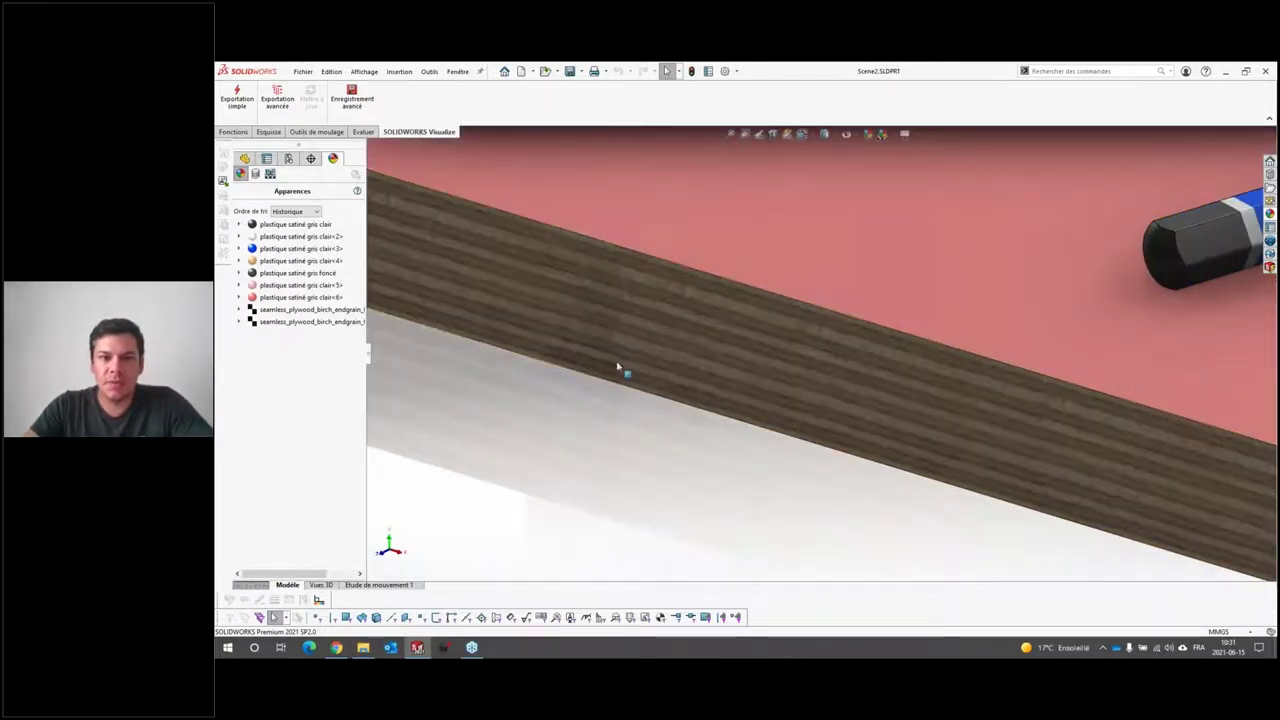
scroll(686, 380, up, 5)
mouse_move(686, 380)
middle_down()
mouse_move(806, 346)
mouse_move(719, 306)
mouse_move(800, 330)
middle_up()
scroll(719, 306, up, 5)
scroll(893, 389, down, 5)
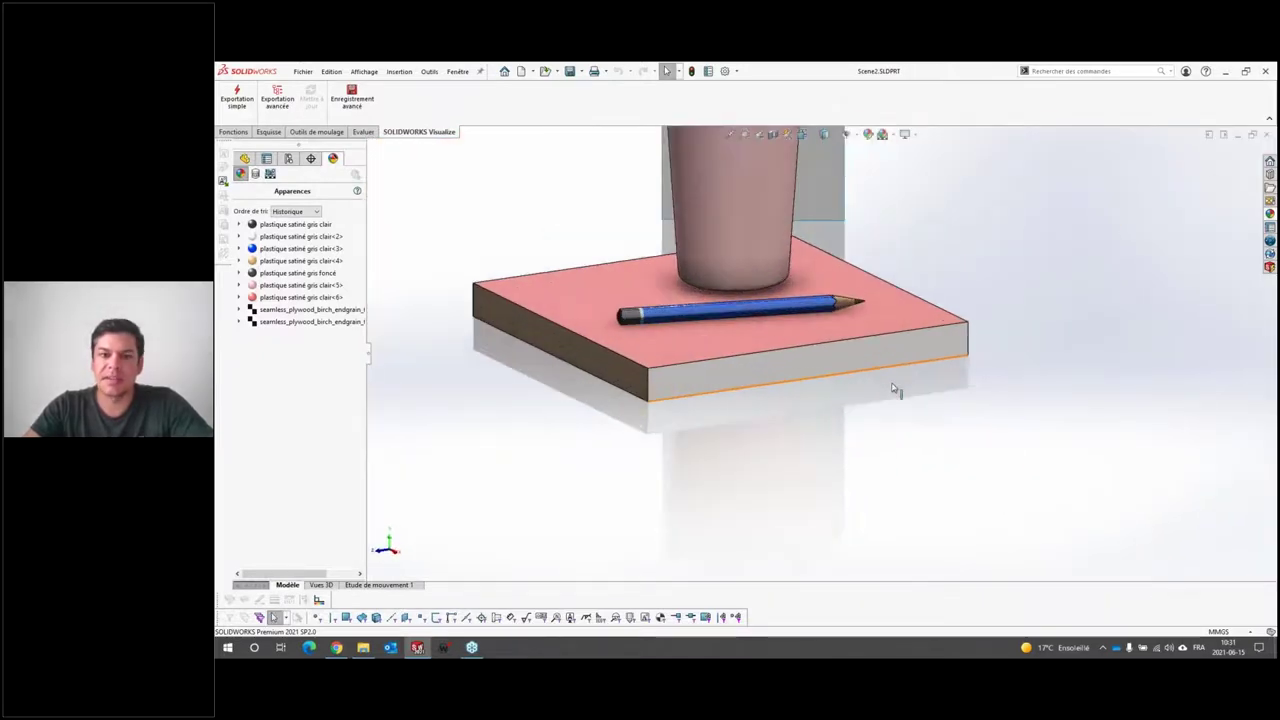
Drag seamless_plywood_birch_endgrain_texture.jpg from Webinar Visualize > Textures onto the board's side faces
click(363, 647)
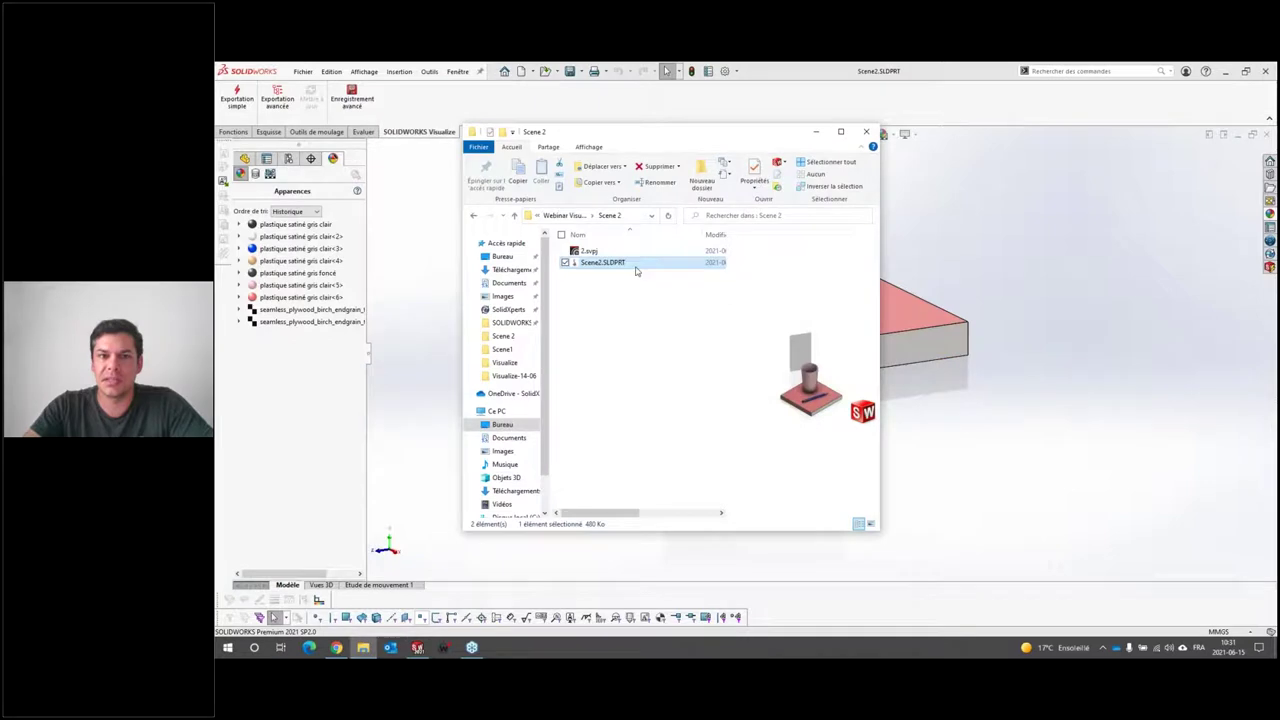
click(564, 215)
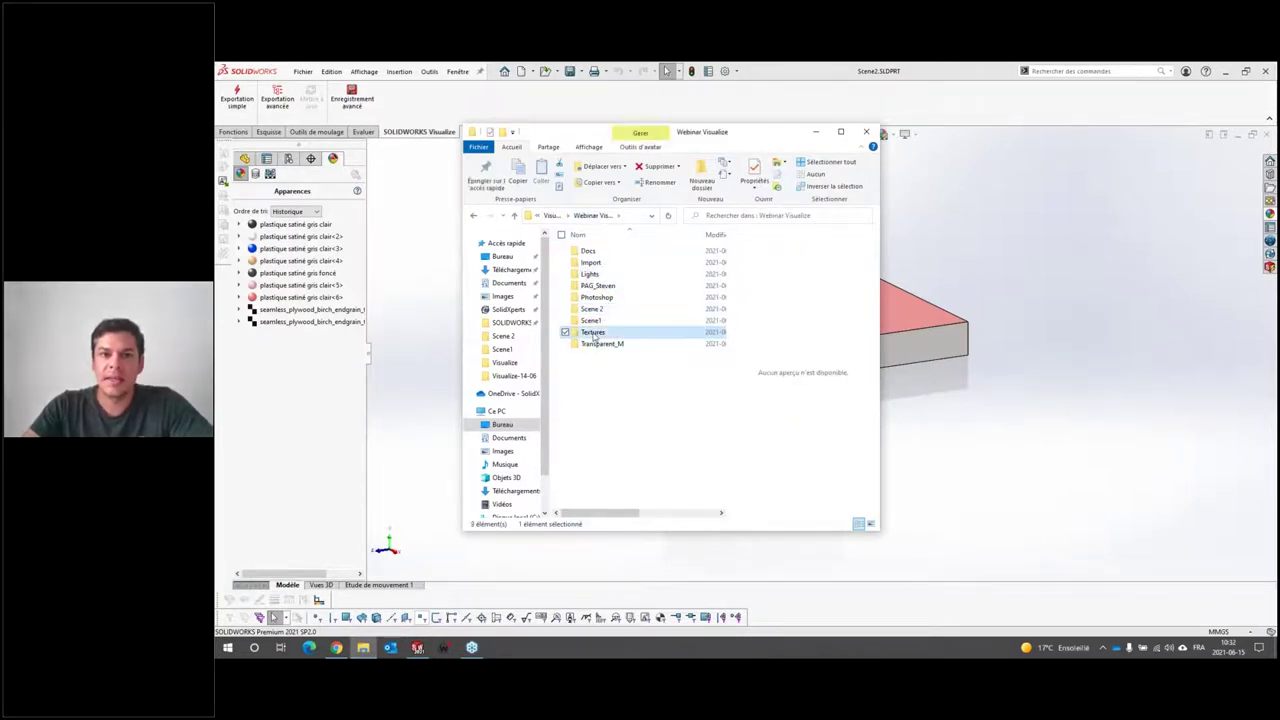
double_click(594, 332)
drag(576, 131, 398, 130)
drag(493, 400, 786, 371)
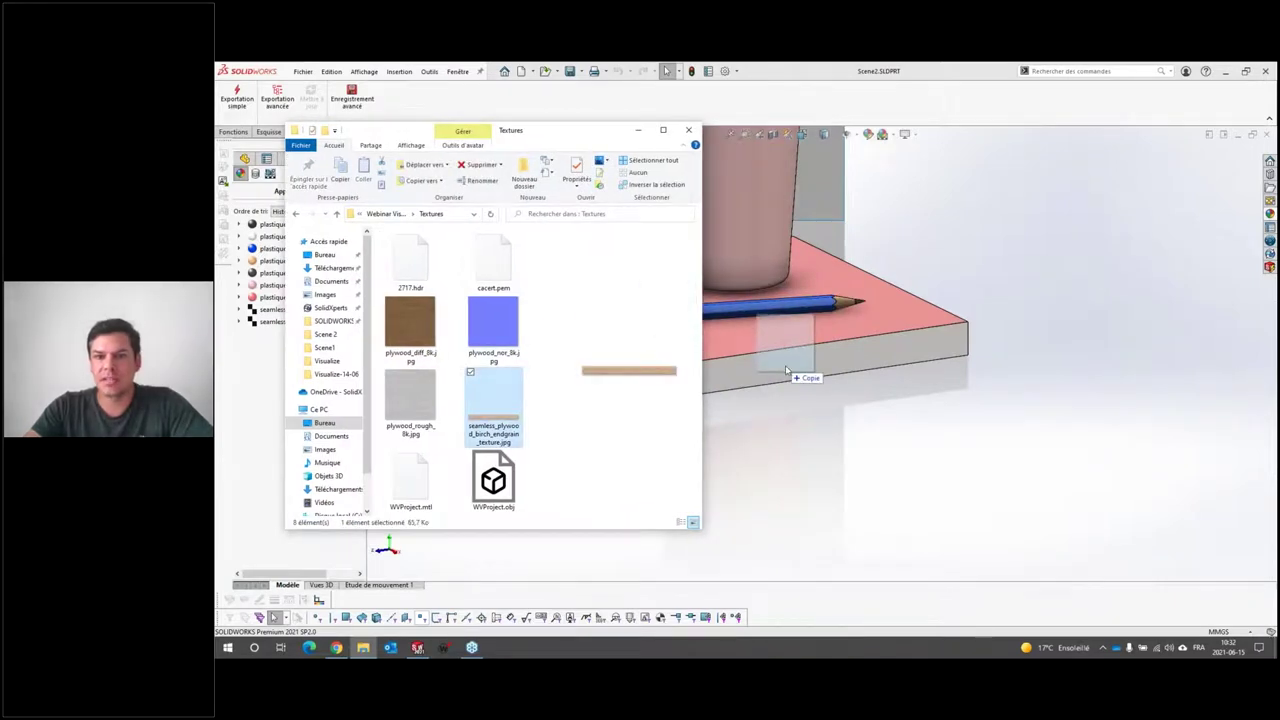
drag(786, 371, 784, 373)
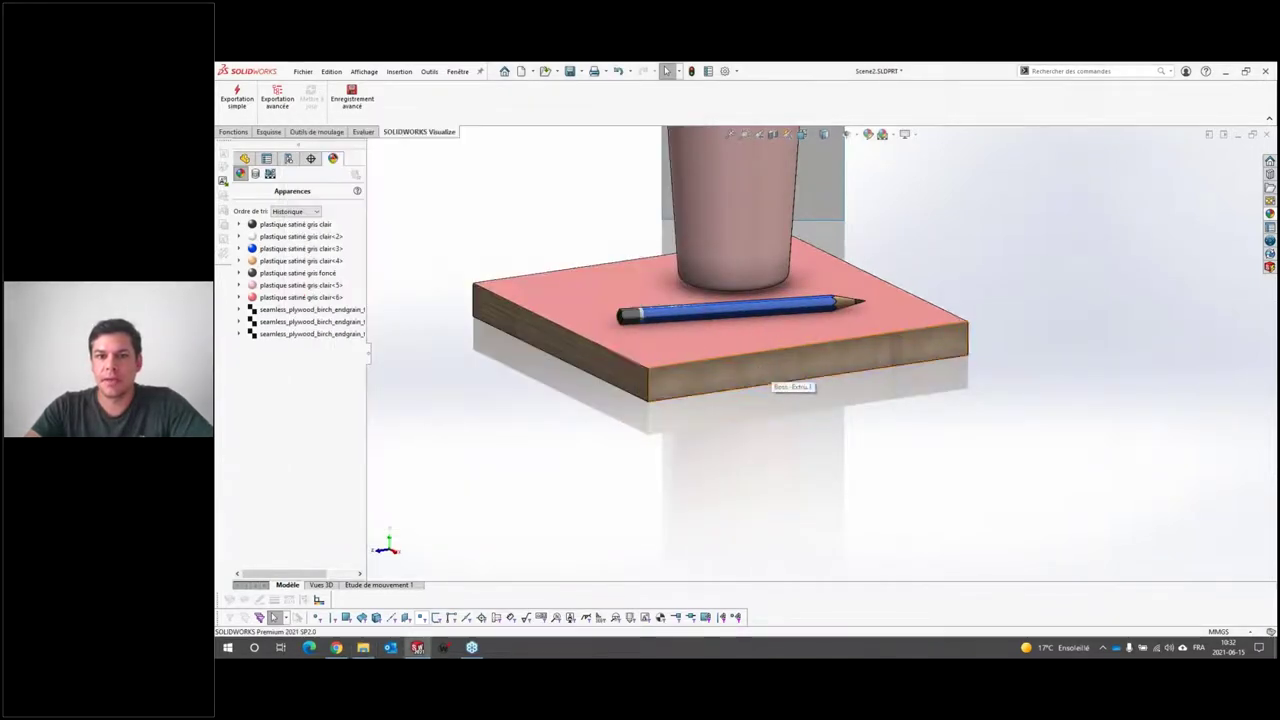
Open Edit Appearance for the third plywood endgrain appearance
click(303, 334)
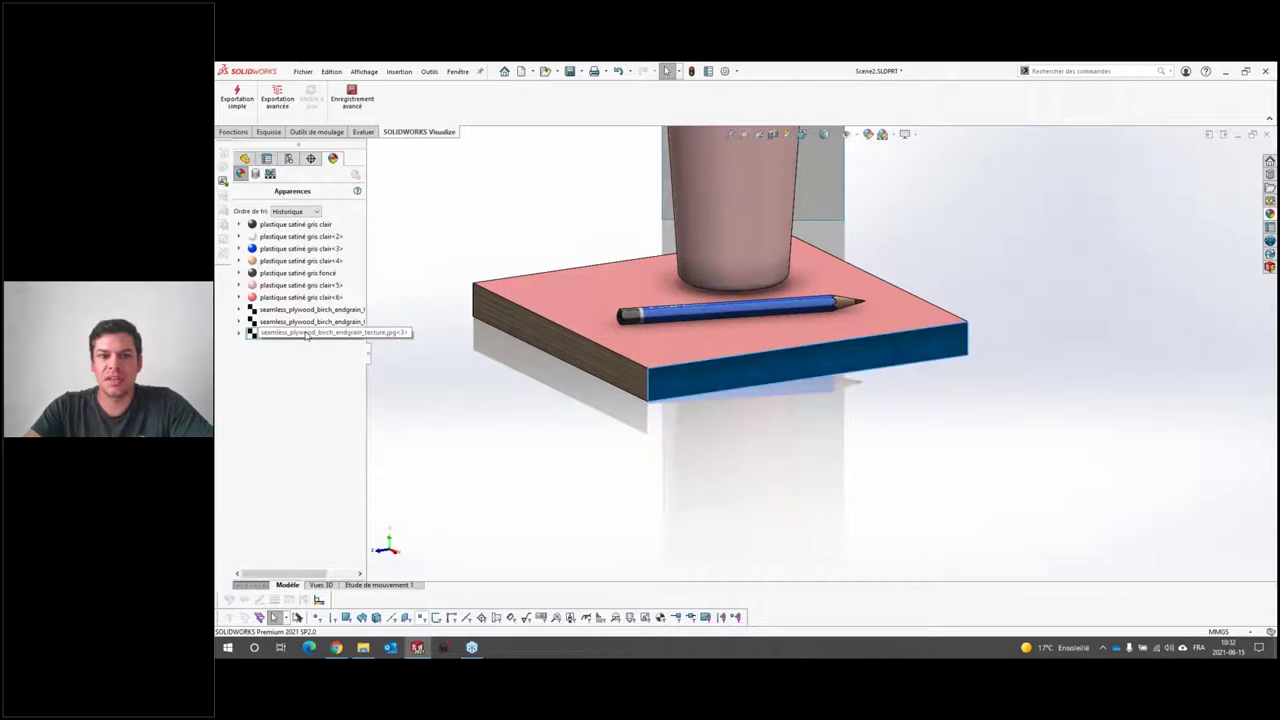
right_click(306, 337)
click(332, 358)
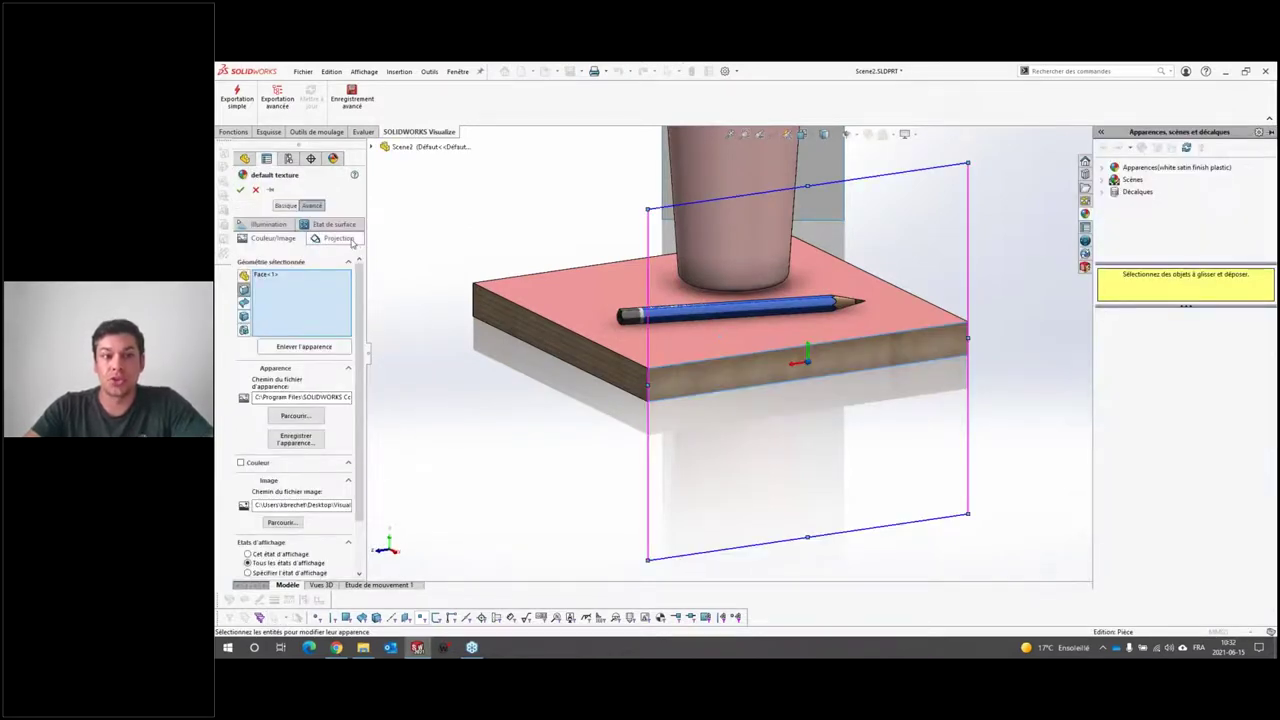
Project the end-grain texture on the YZ plane, rotated 90.00deg with 19.00mm height
click(335, 238)
scroll(370, 400, down, 2)
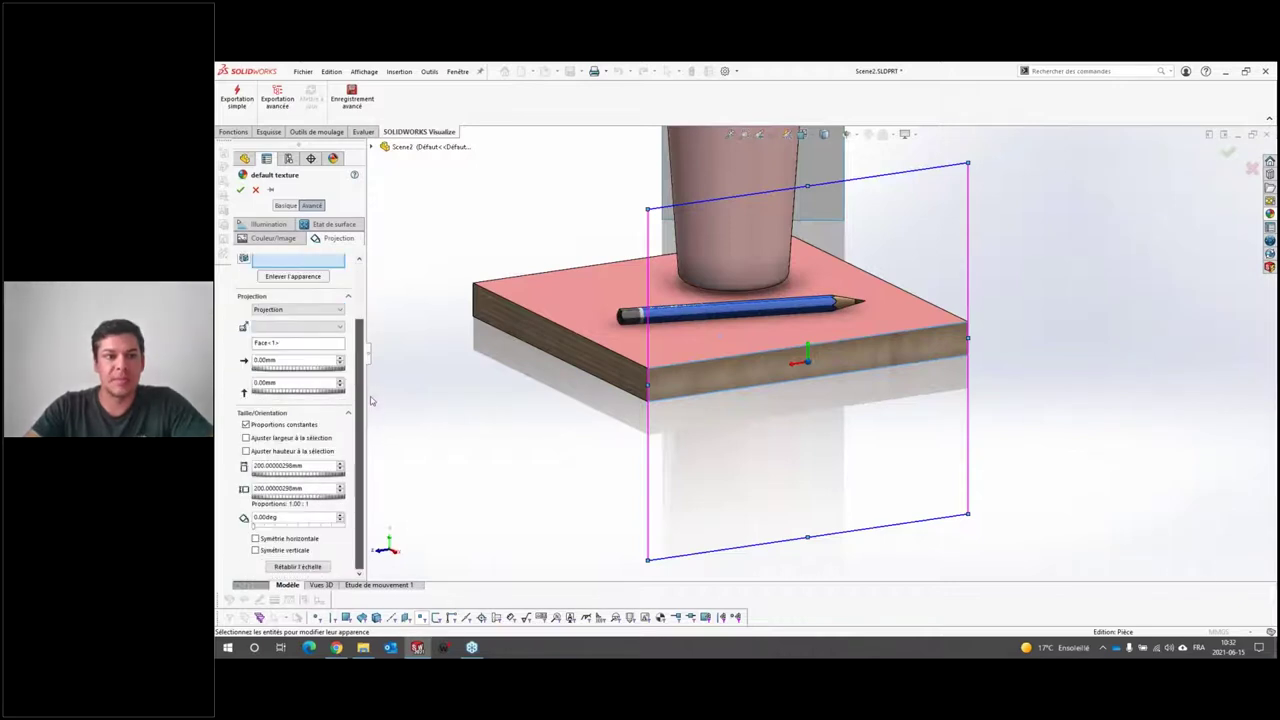
click(339, 327)
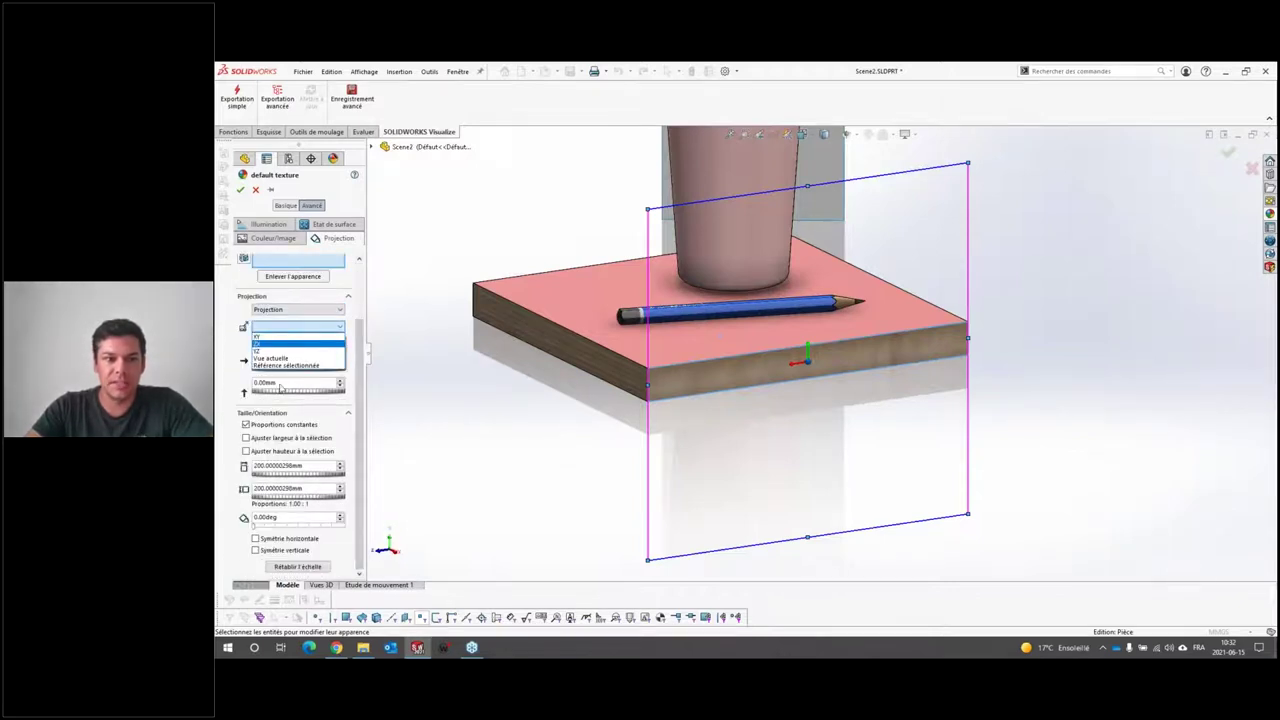
click(265, 351)
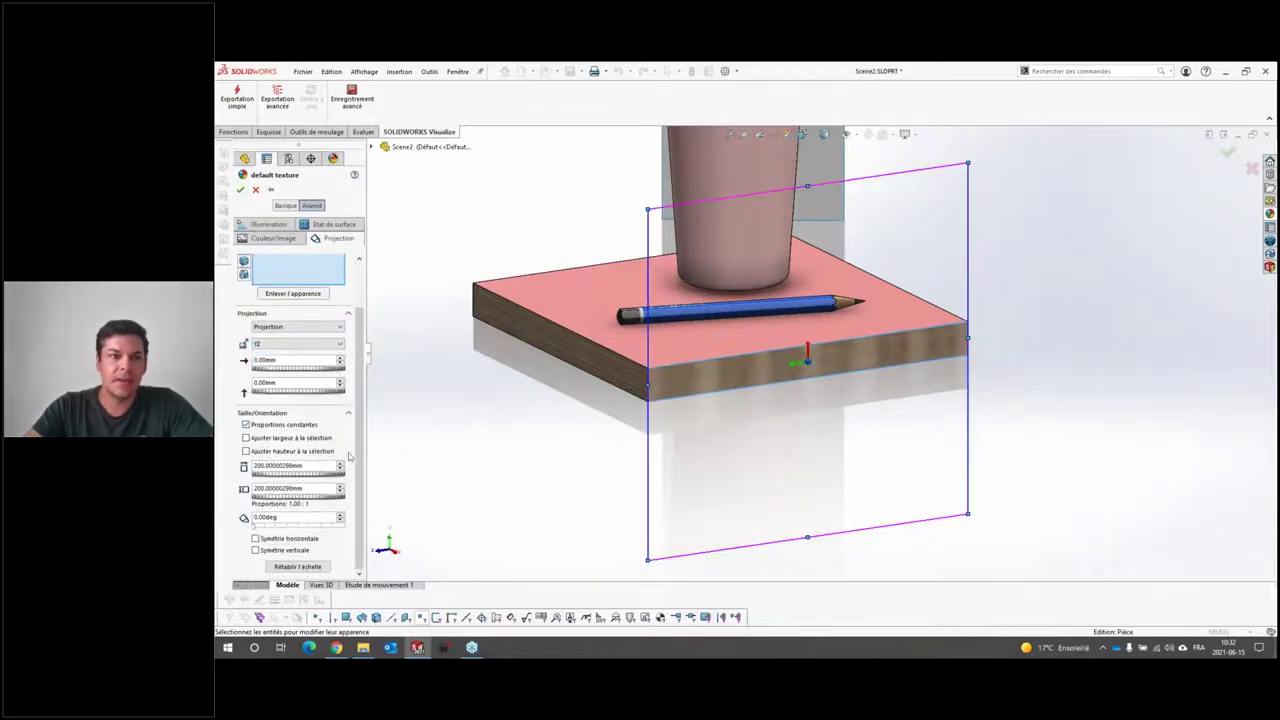
click(317, 566)
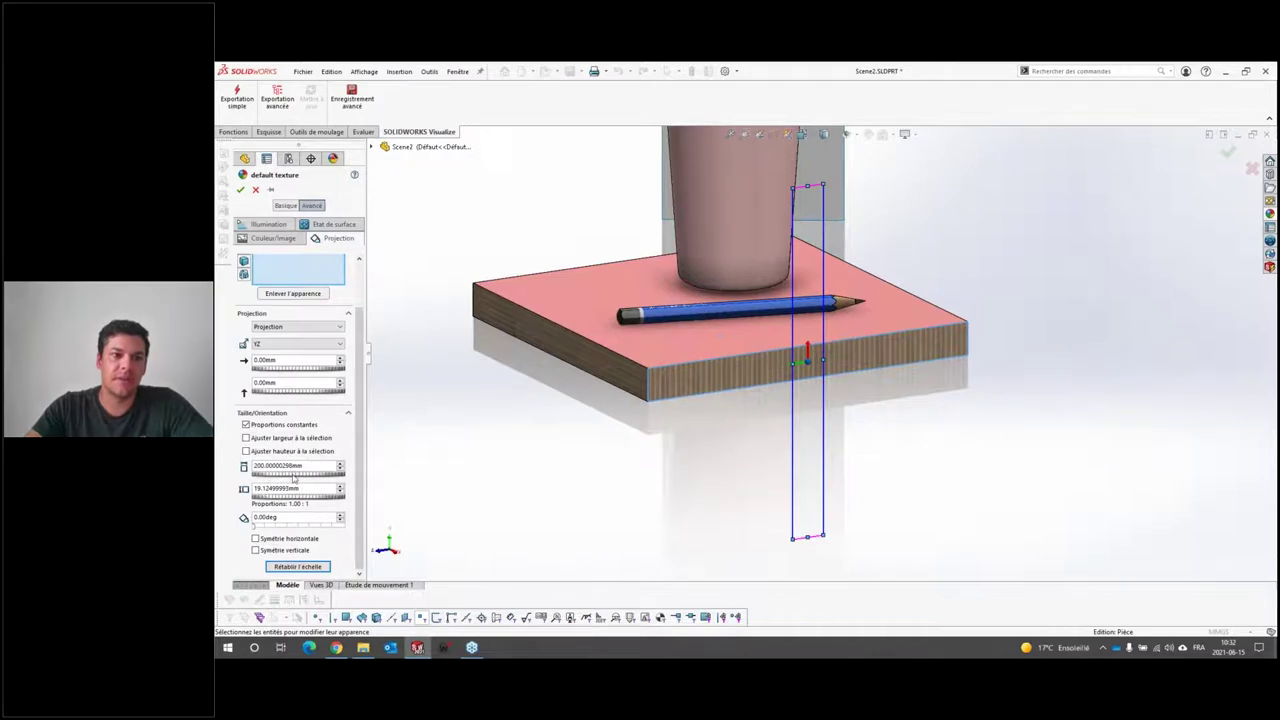
double_click(313, 518)
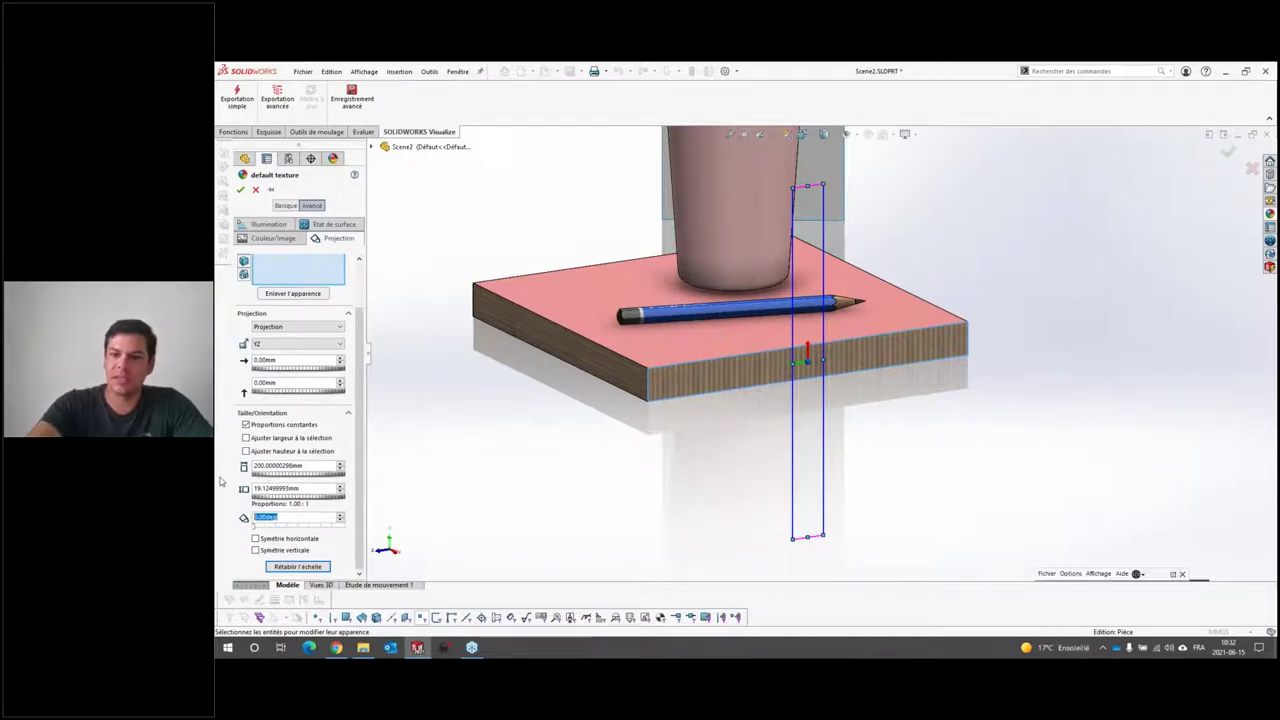
text(90)
key(Return)
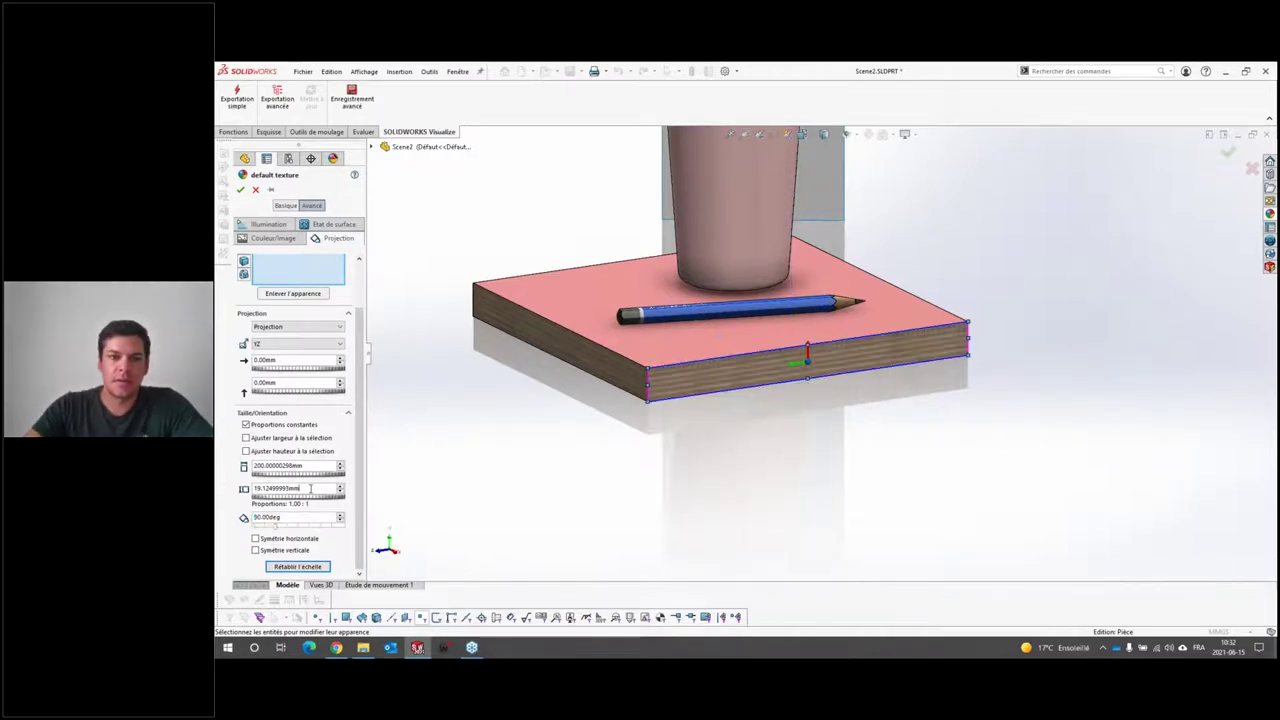
double_click(301, 490)
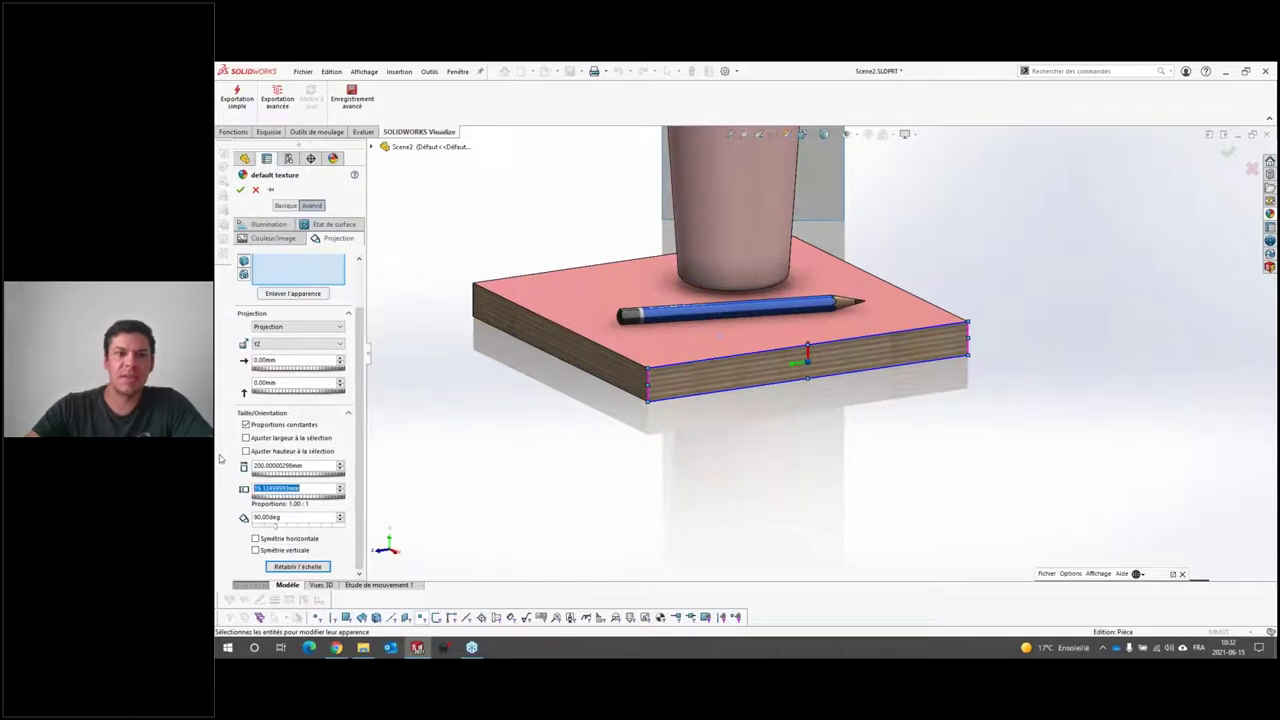
text(15)
text(19)
key(Return)
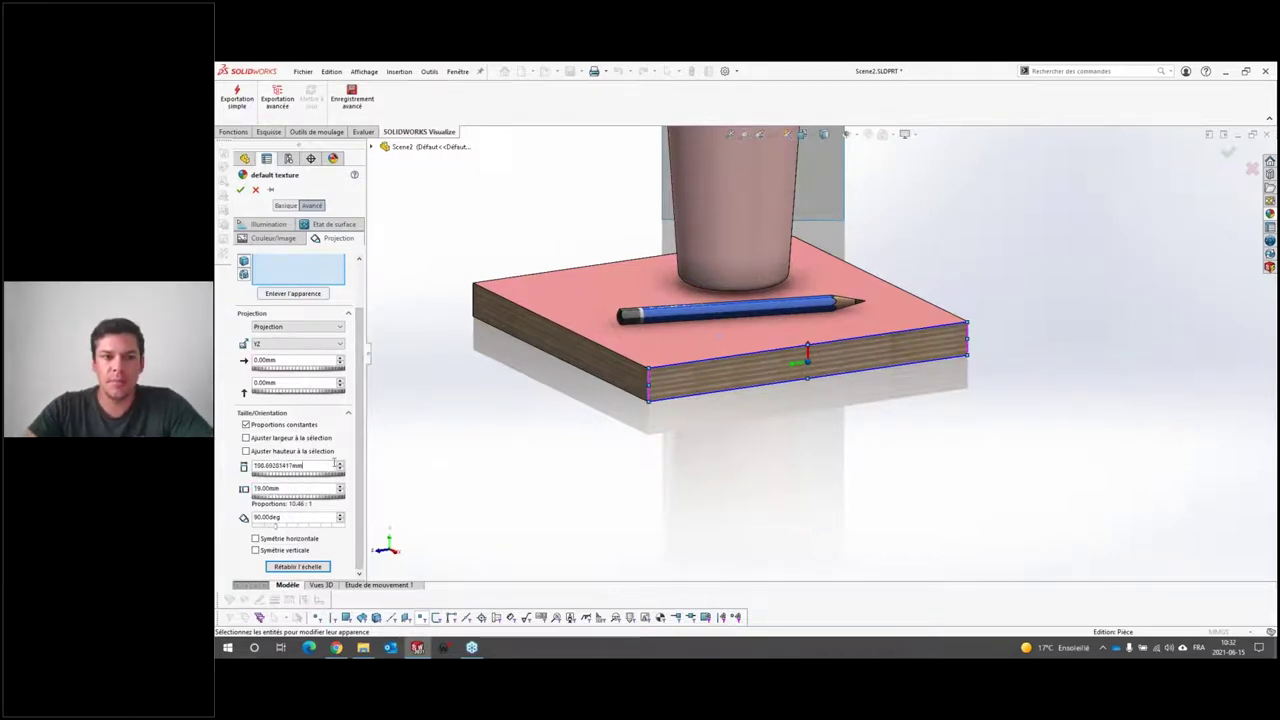
Accept the plywood edge appearance and inspect the board edges from low and isometric views
click(241, 190)
scroll(676, 432, down, 3)
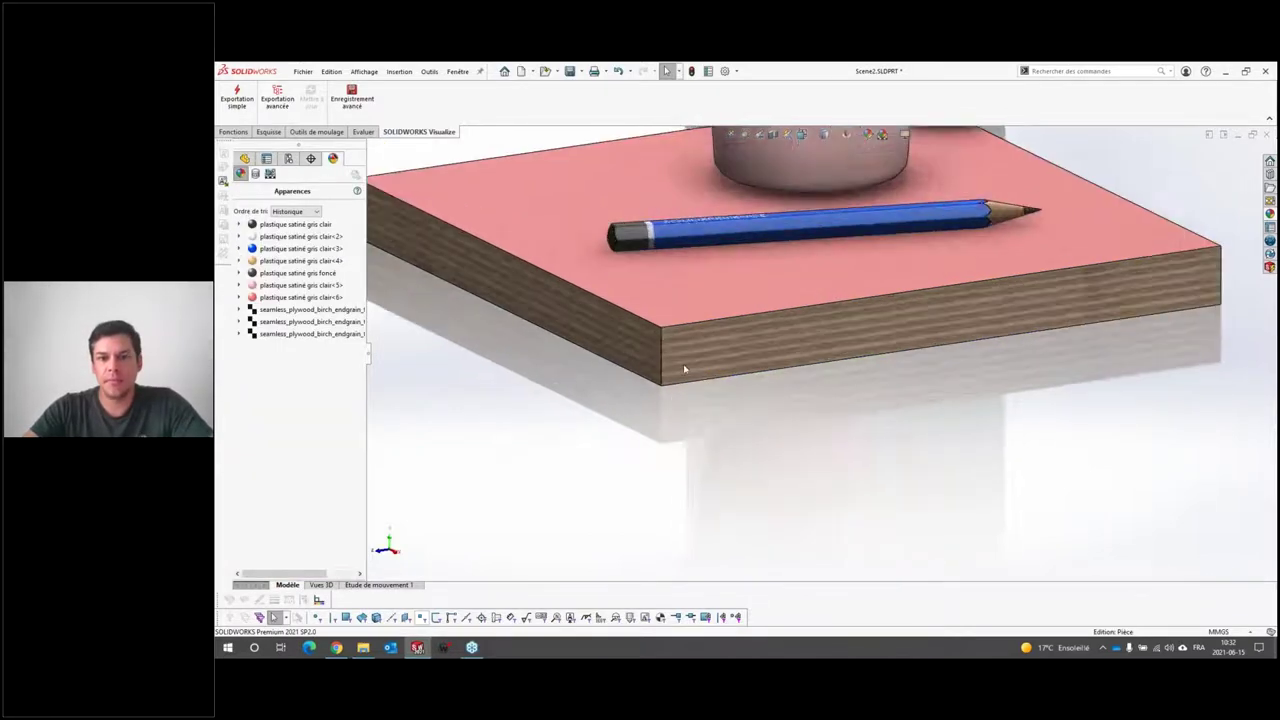
scroll(684, 370, down, 2)
scroll(734, 324, down, 1)
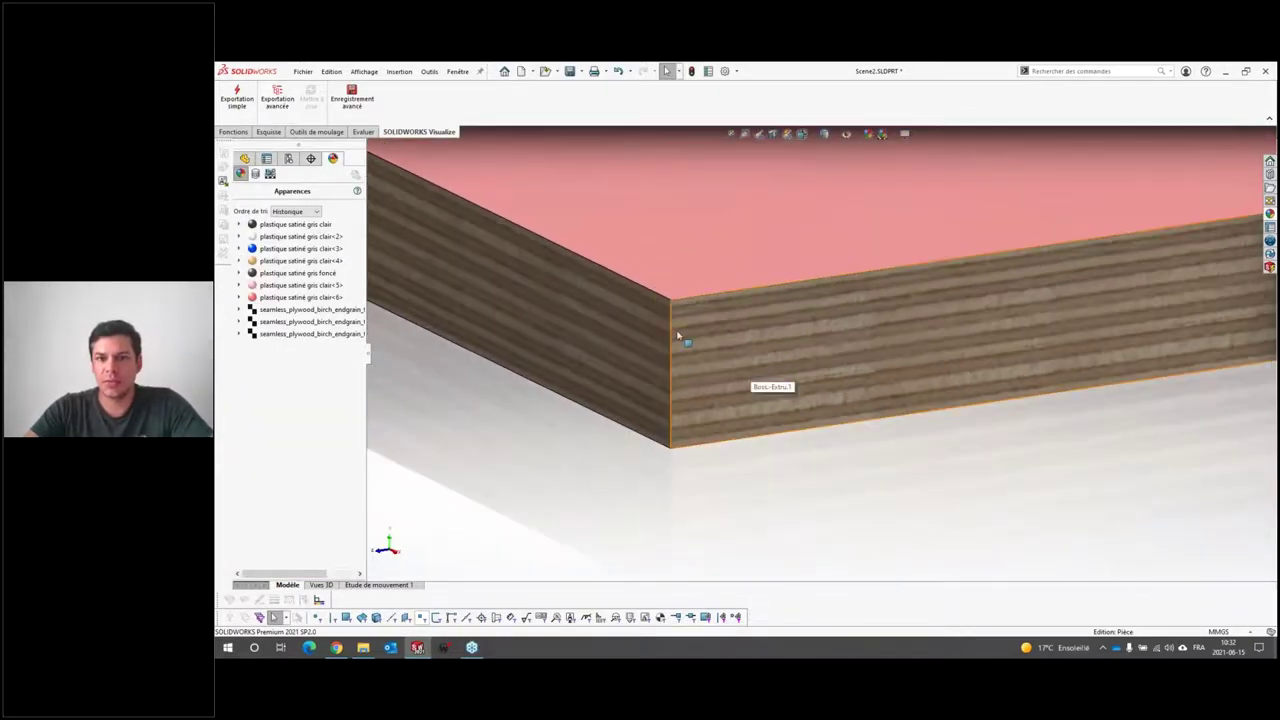
scroll(690, 332, down, 3)
scroll(800, 345, up, 3)
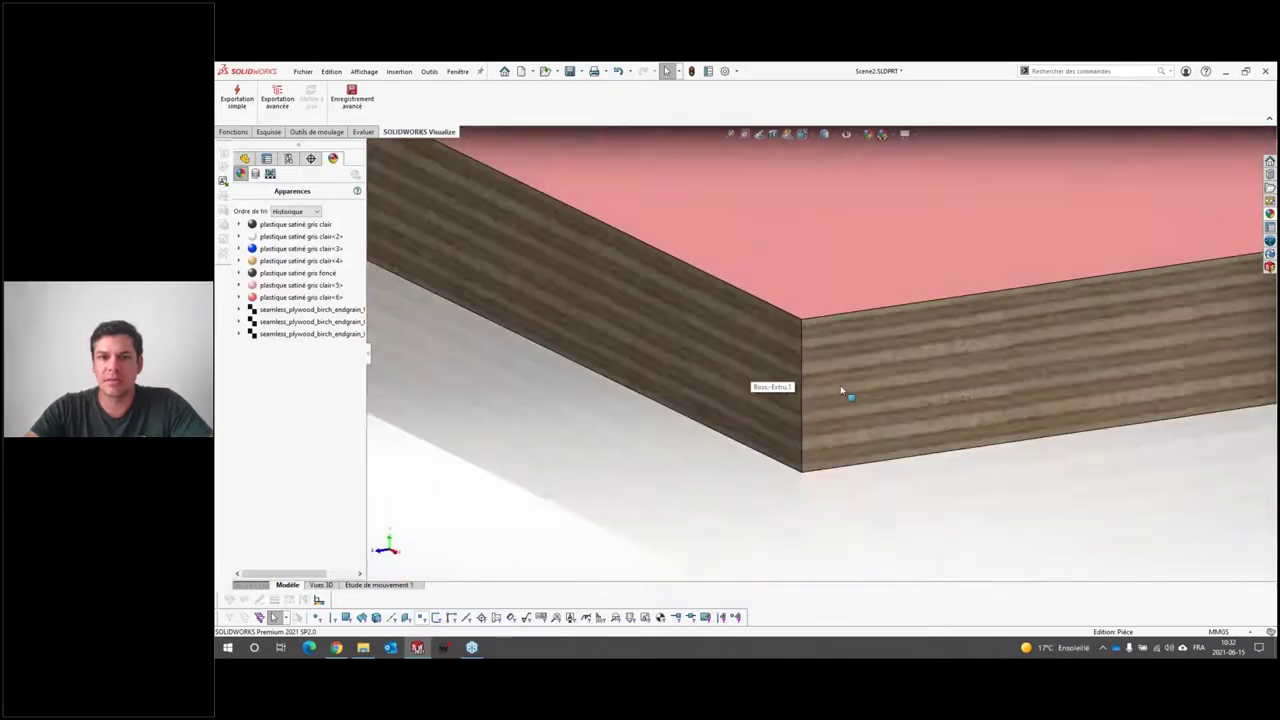
scroll(841, 390, up, 5)
mouse_move(841, 390)
middle_down()
mouse_move(720, 390)
mouse_move(880, 400)
mouse_move(957, 320)
middle_up()
scroll(700, 390, down, 3)
scroll(664, 390, down, 2)
scroll(886, 400, up, 4)
scroll(952, 386, down, 1)
scroll(957, 320, up, 3)
scroll(1060, 349, down, 3)
scroll(780, 332, up, 1)
middle_drag(780, 332, 805, 365)
scroll(805, 365, up, 2)
scroll(808, 366, down, 2)
scroll(810, 367, up, 2)
scroll(812, 368, down, 3)
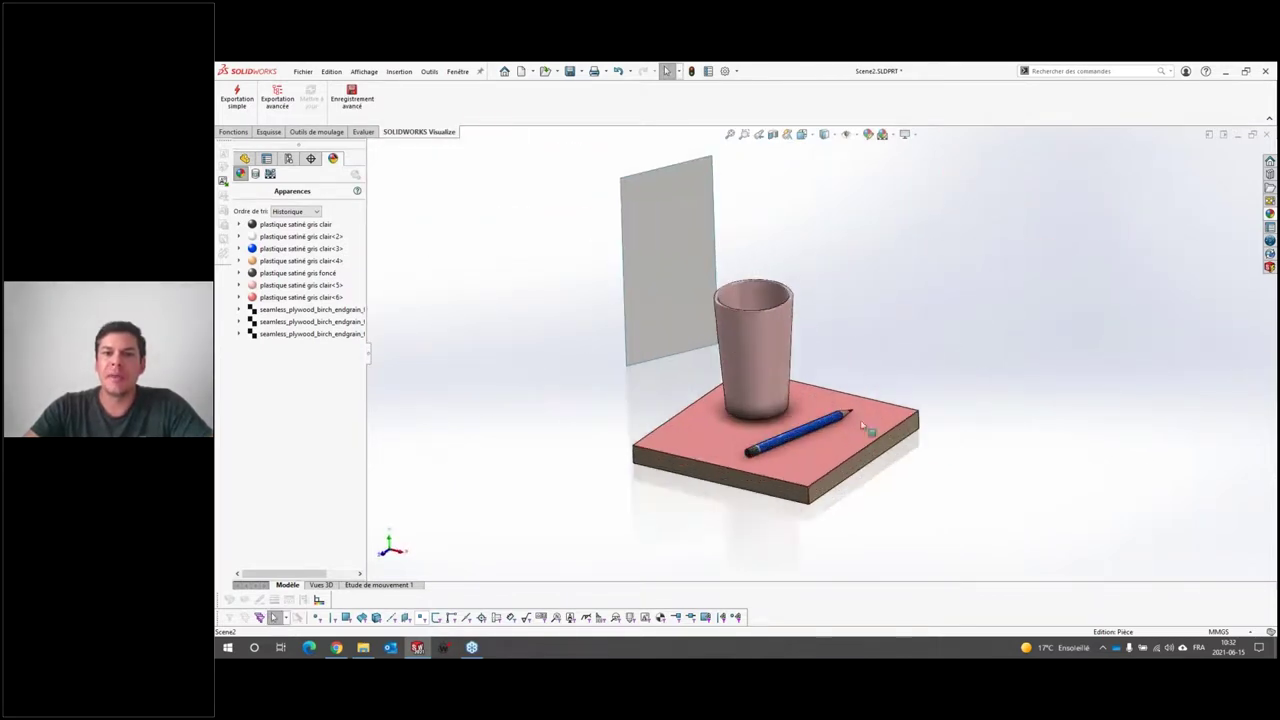
scroll(790, 527, down, 3)
scroll(830, 406, down, 3)
scroll(862, 374, down, 2)
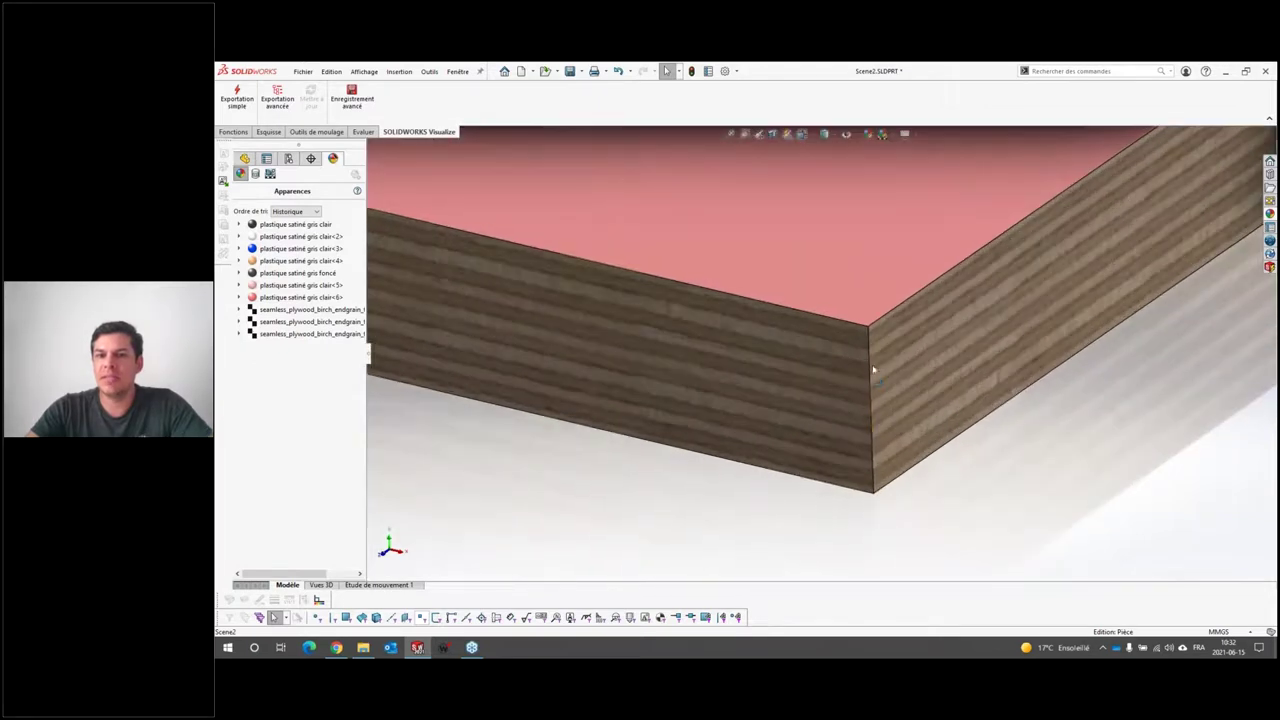
scroll(834, 257, up, 5)
scroll(836, 240, down, 2)
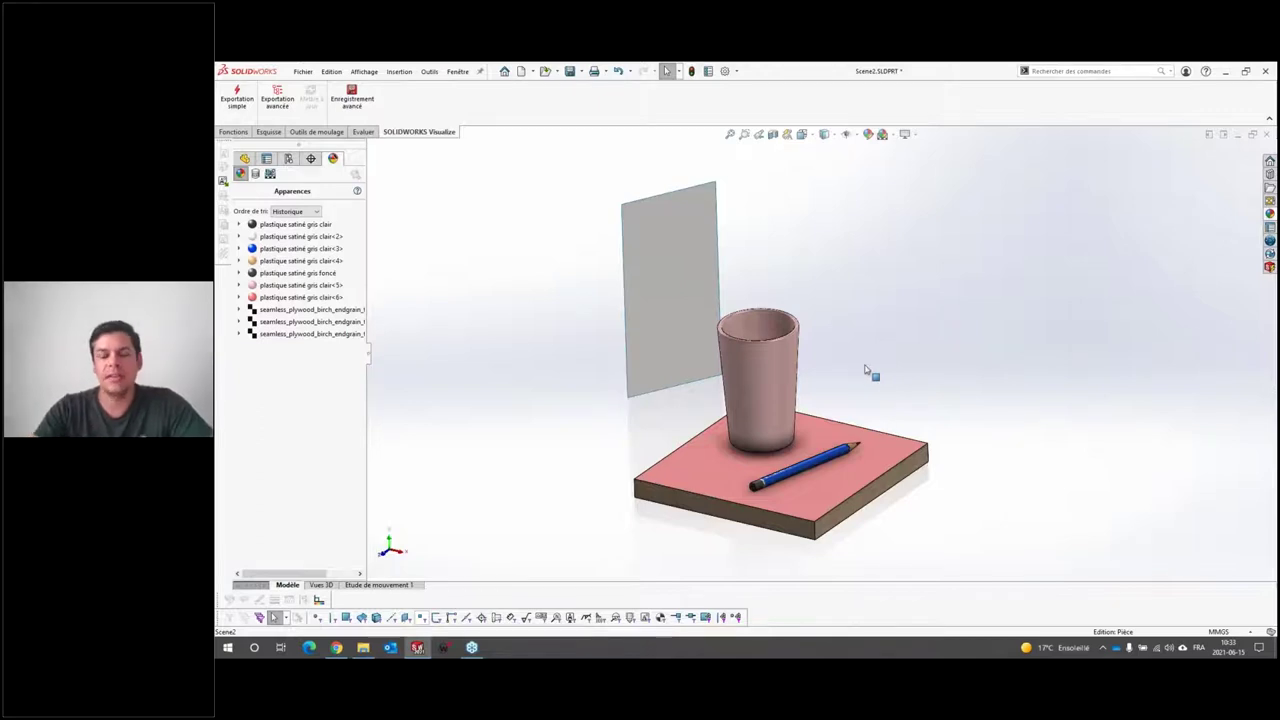
mouse_move(871, 491)
middle_down()
mouse_move(883, 586)
mouse_move(877, 506)
middle_up()
Select and deselect the vertical backdrop panel while zooming over the whole scene
click(710, 250)
click(785, 281)
click(673, 257)
click(763, 283)
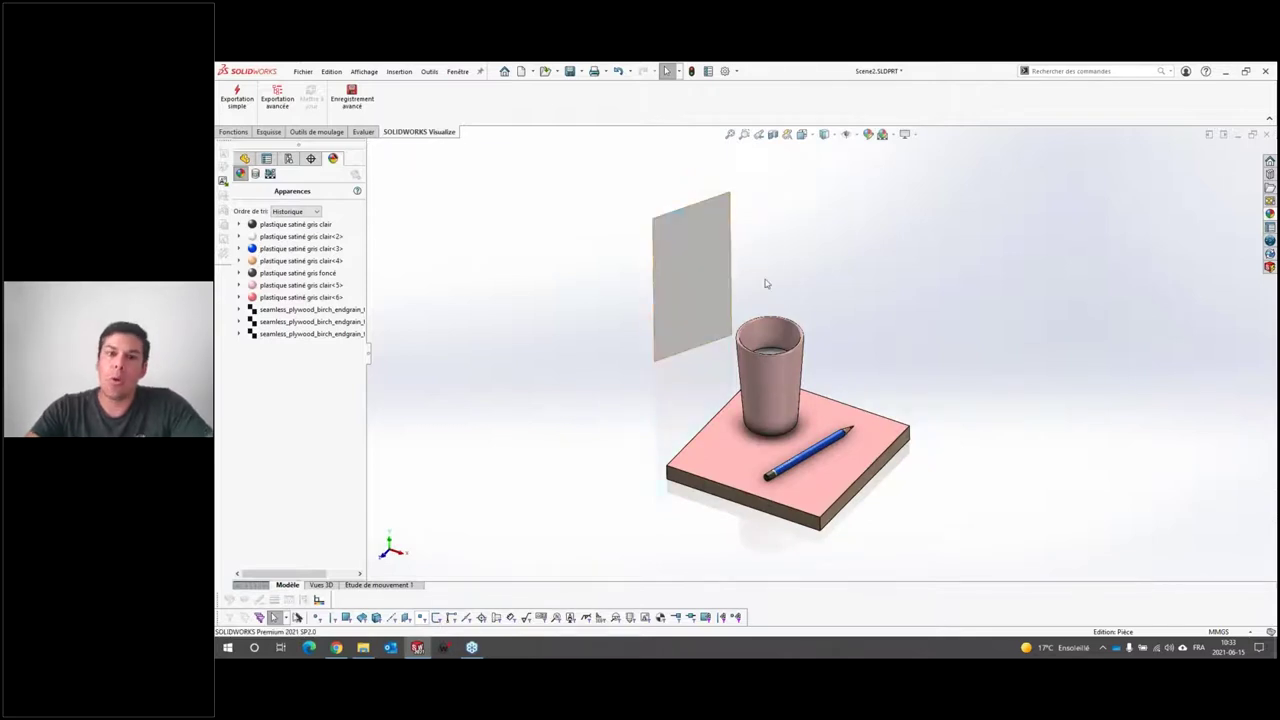
scroll(730, 370, down, 3)
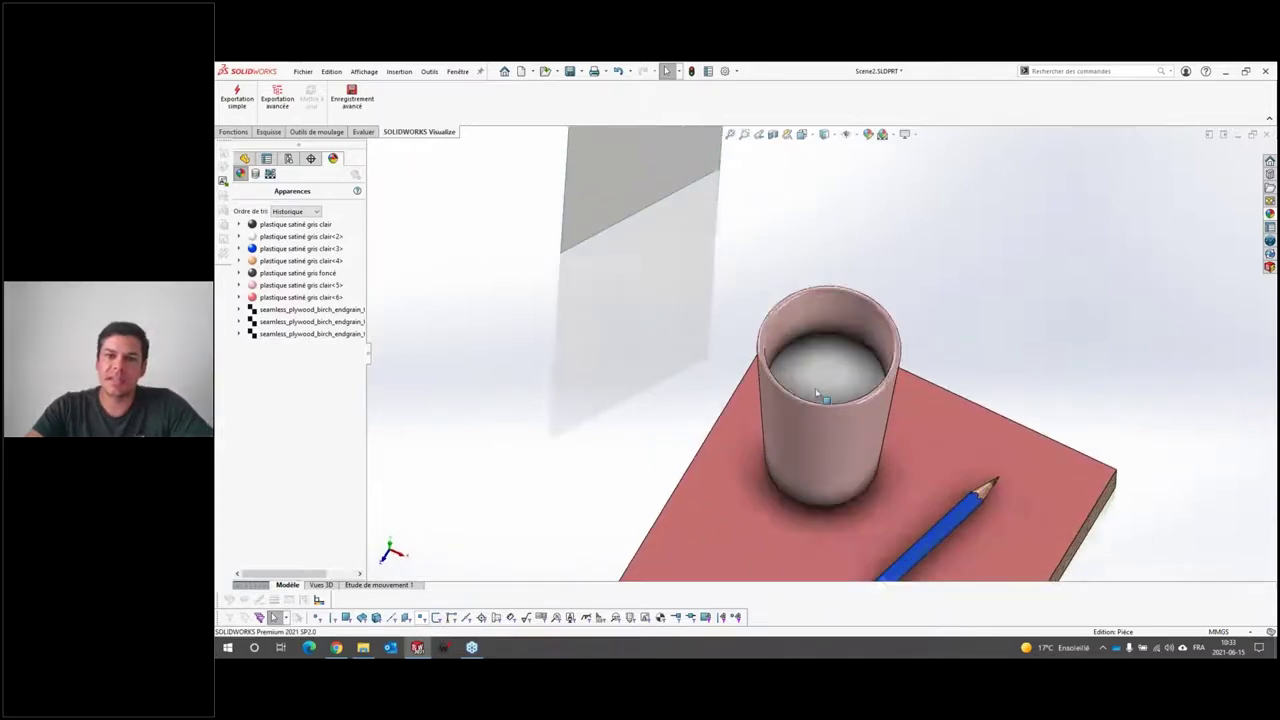
scroll(790, 372, down, 2)
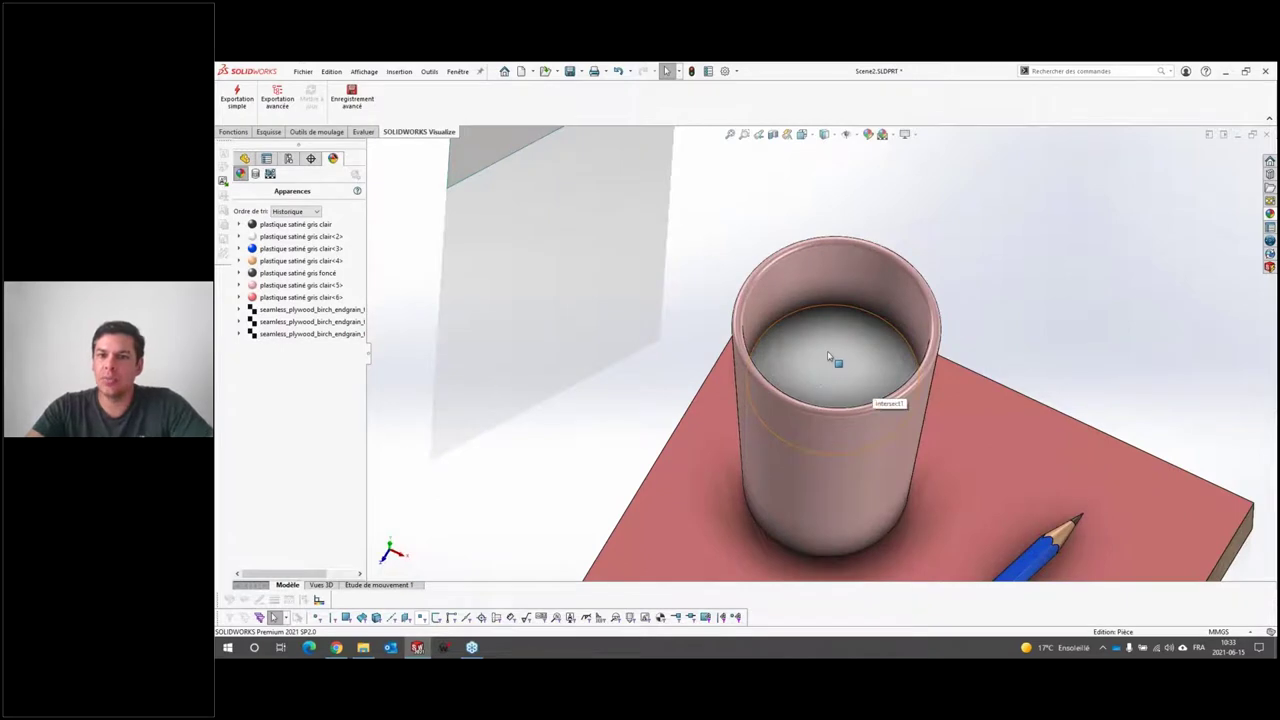
scroll(829, 360, up, 5)
click(745, 261)
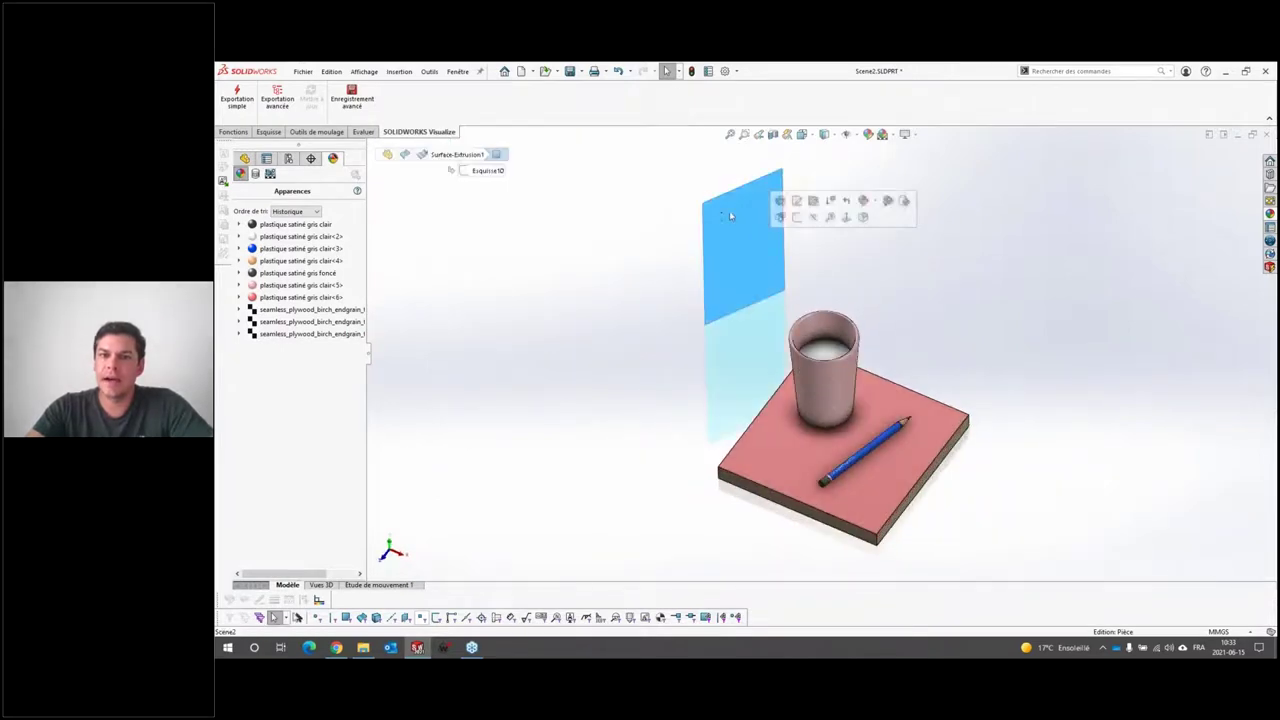
click(719, 337)
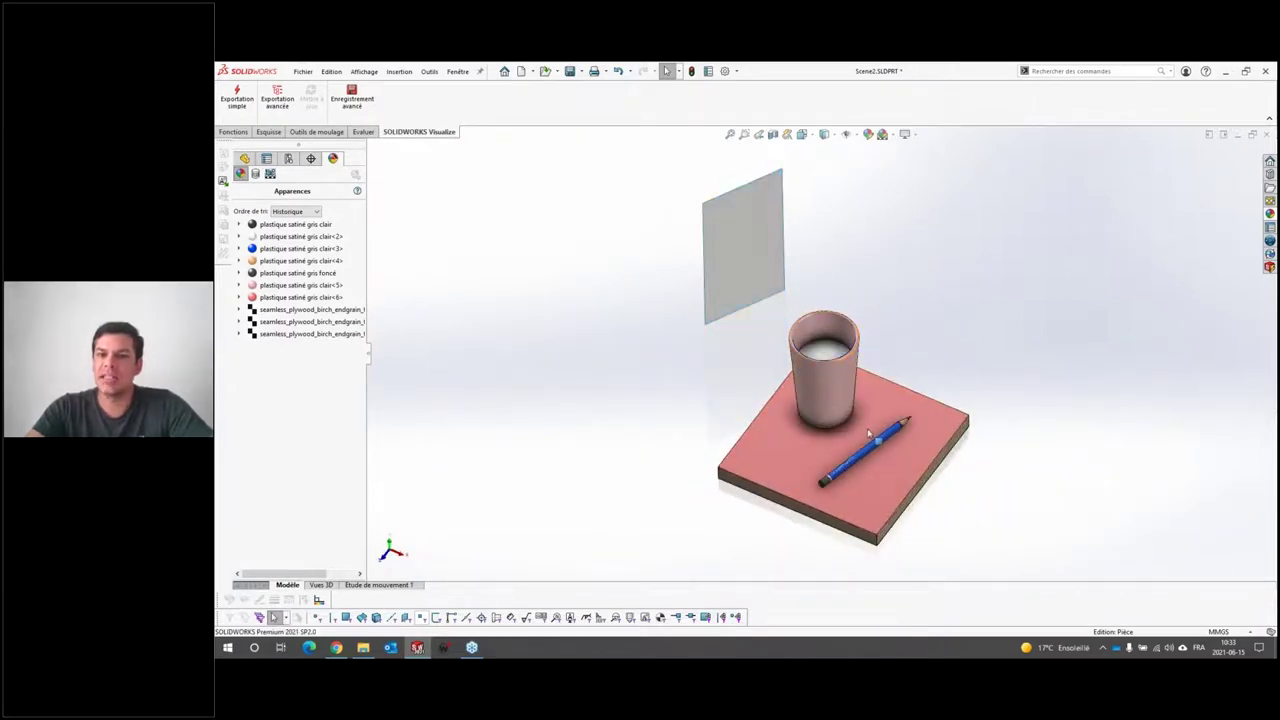
scroll(868, 424, down, 2)
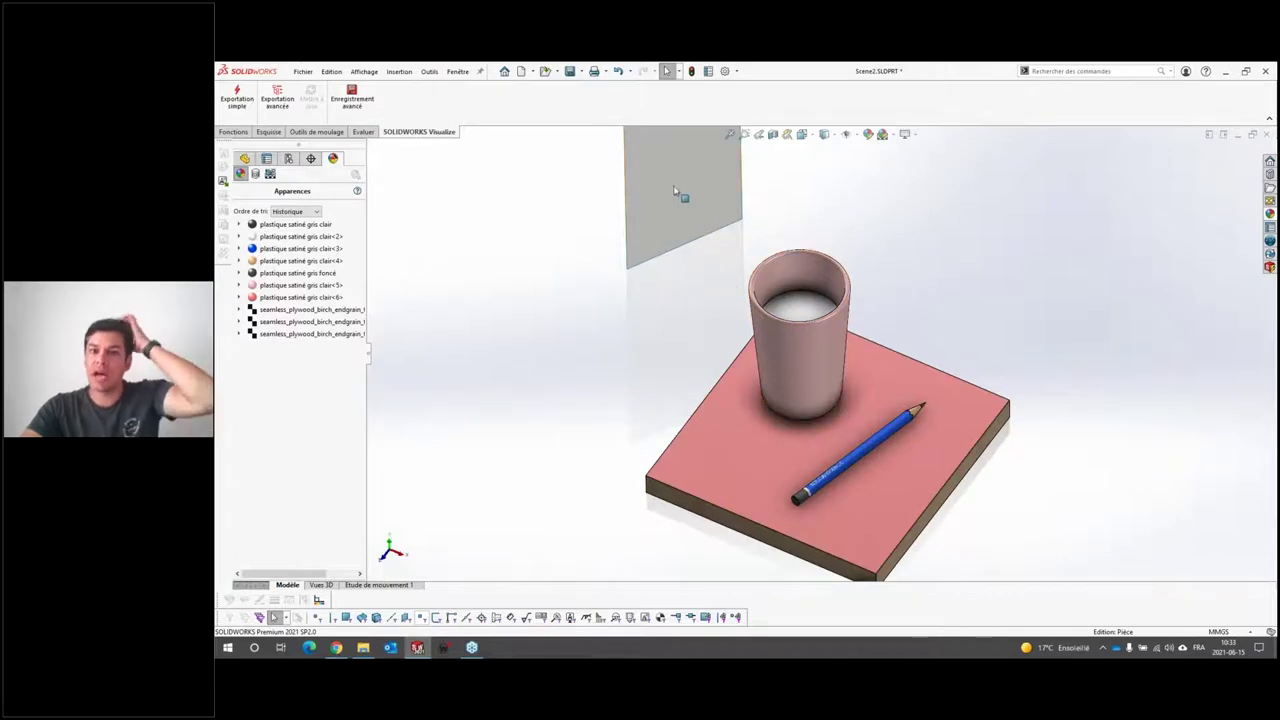
scroll(766, 286, up, 3)
scroll(801, 266, down, 1)
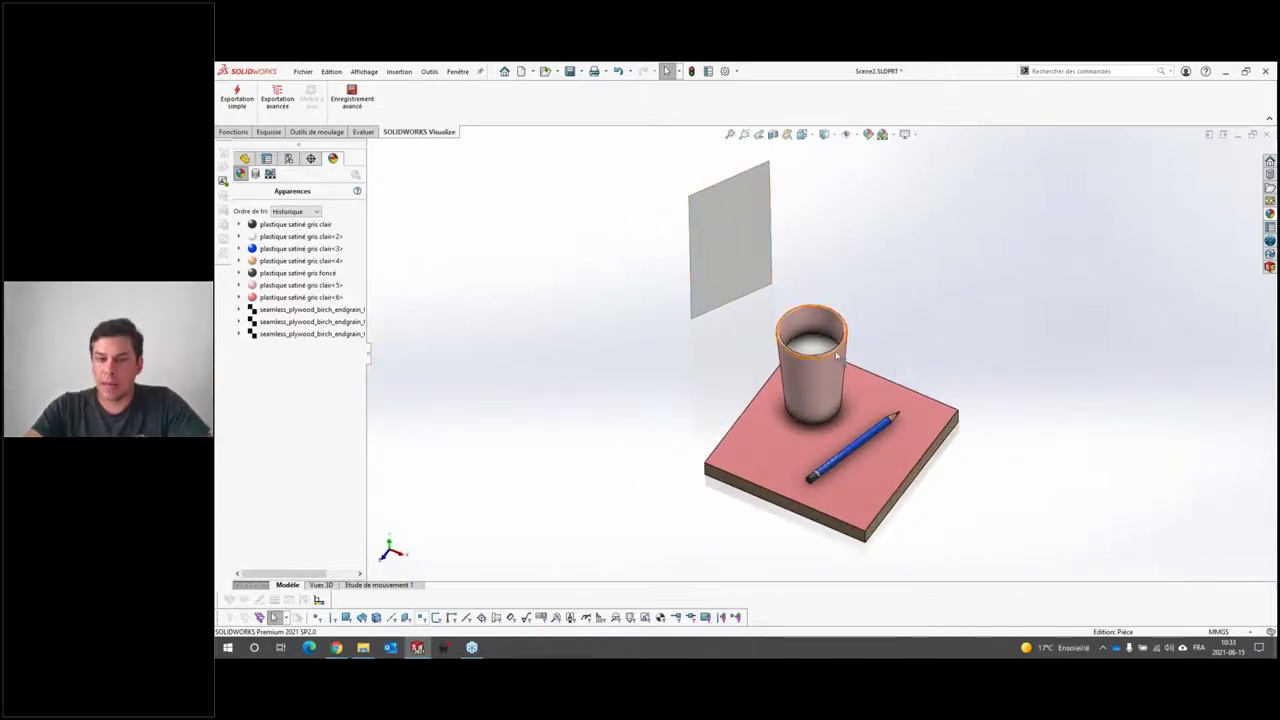
Open the face appearance editor for the vertical panel behind the cup
click(735, 242)
right_click(735, 242)
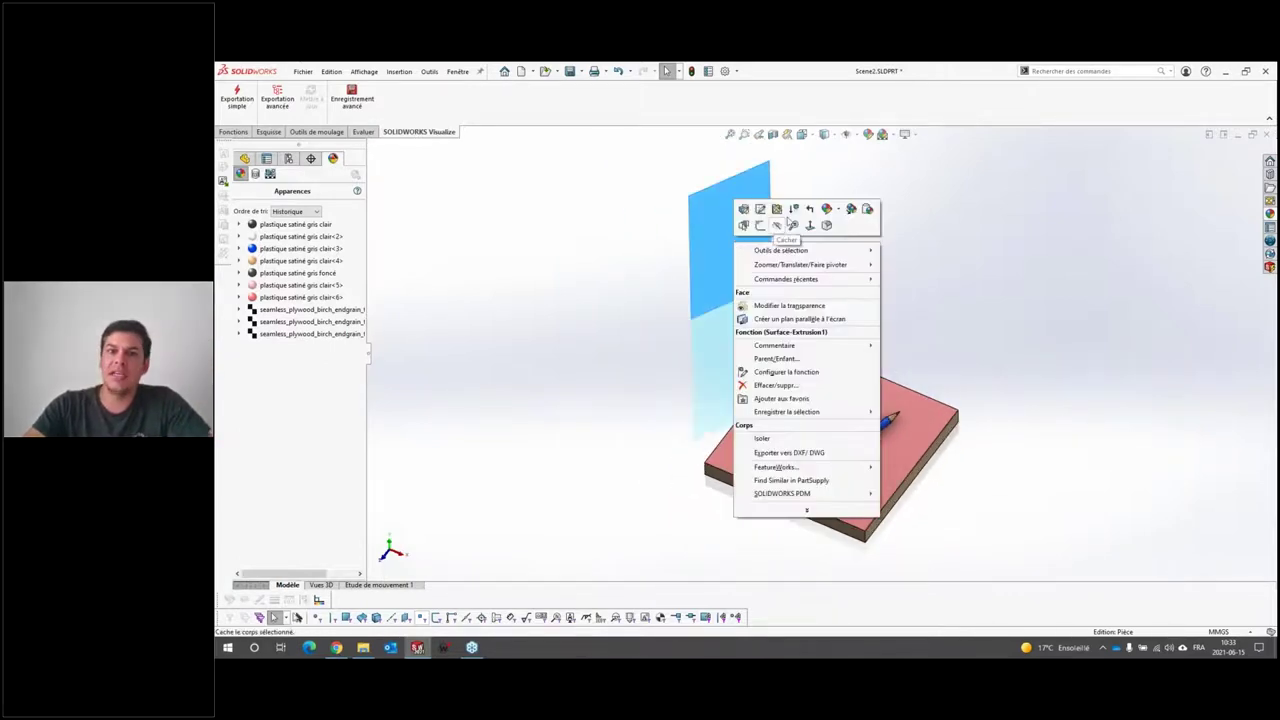
click(839, 212)
click(845, 237)
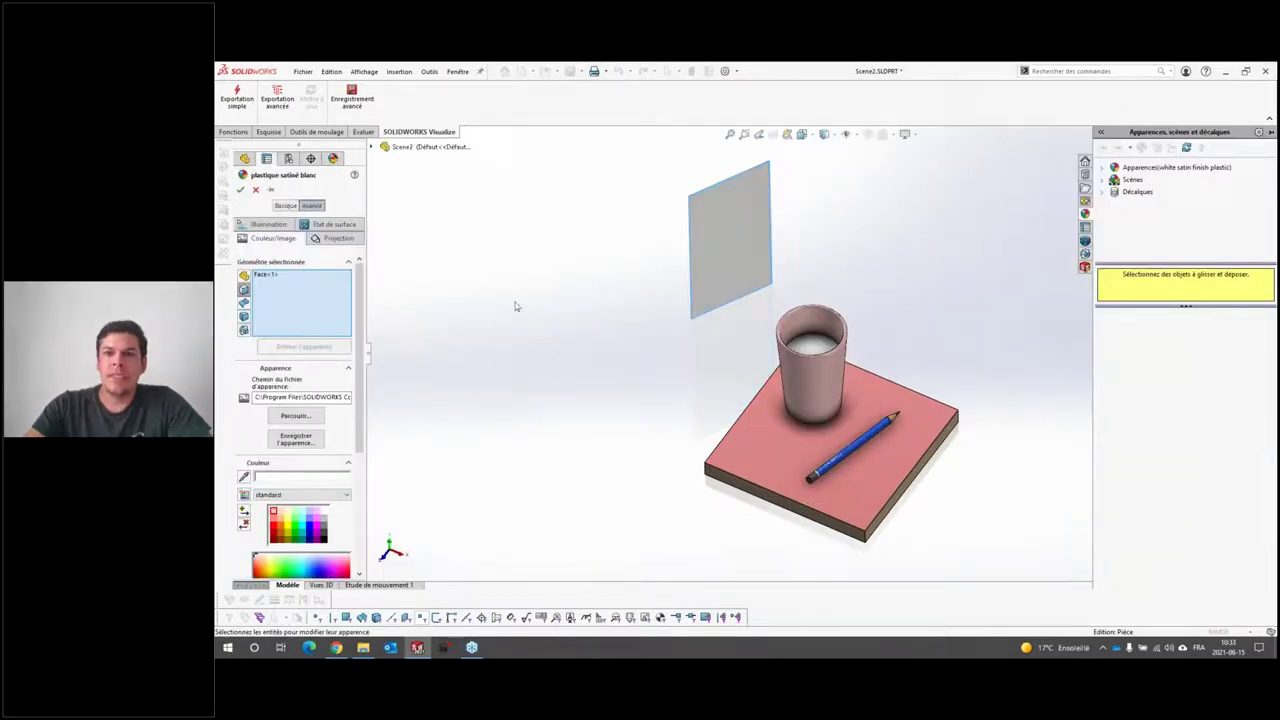
Choose the green 'light' appearance from the textures_id library folder
click(1106, 168)
scroll(1150, 215, down, 3)
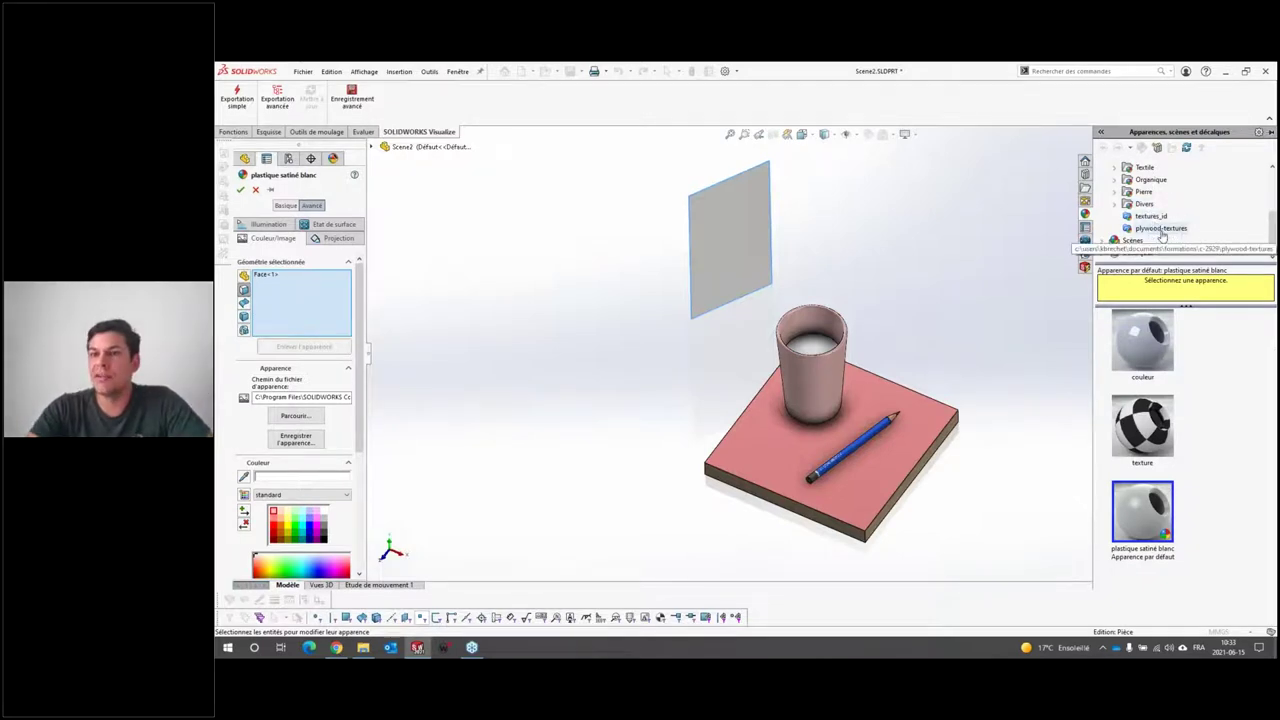
click(1150, 216)
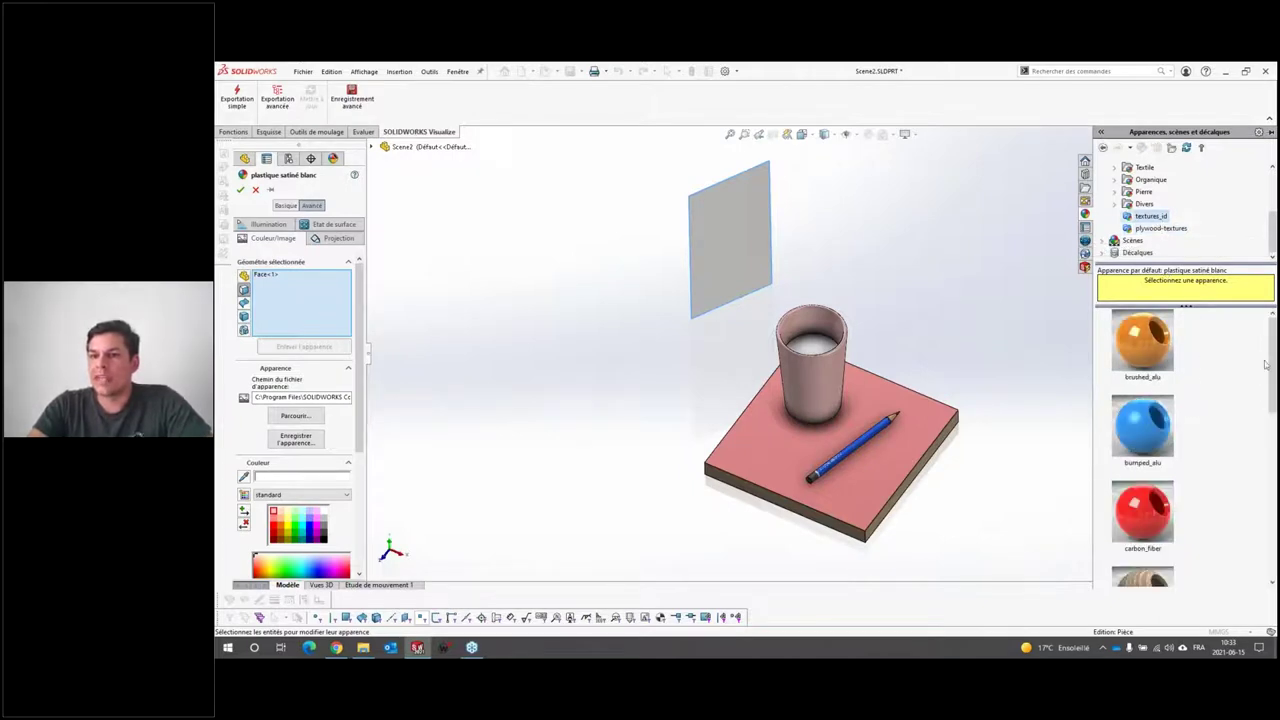
drag(1274, 362, 1243, 545)
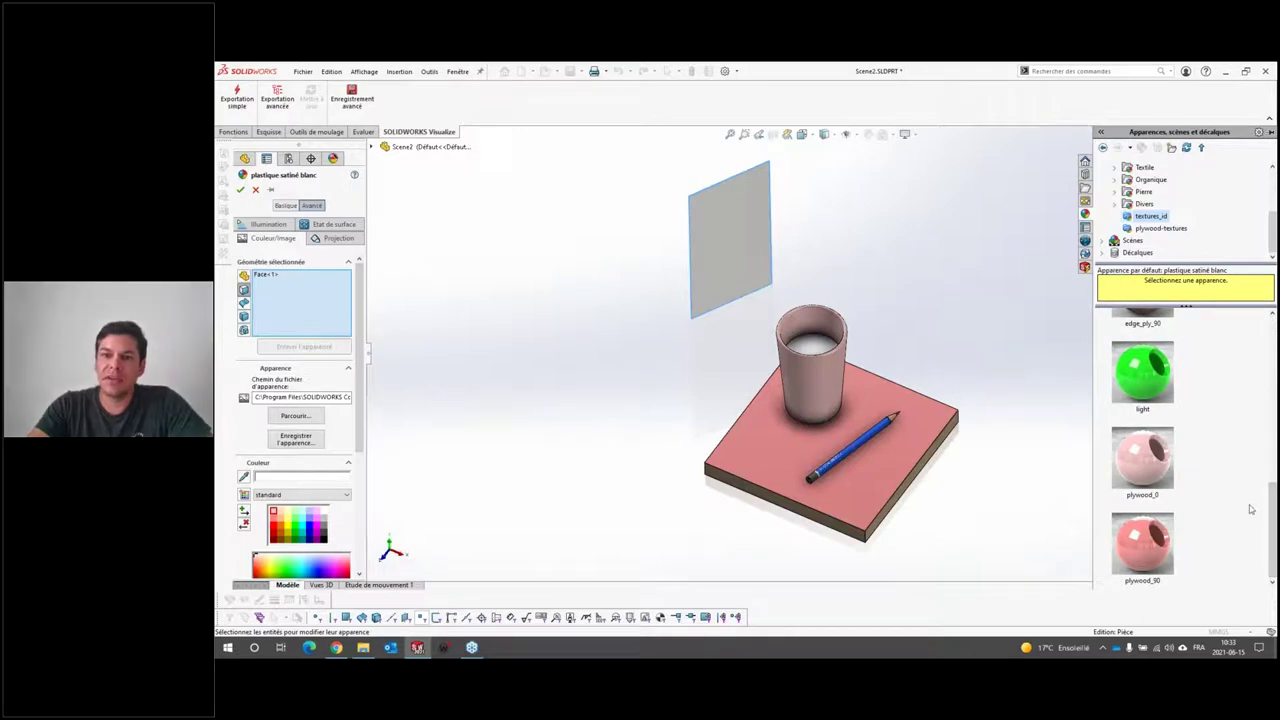
drag(1273, 533, 1210, 497)
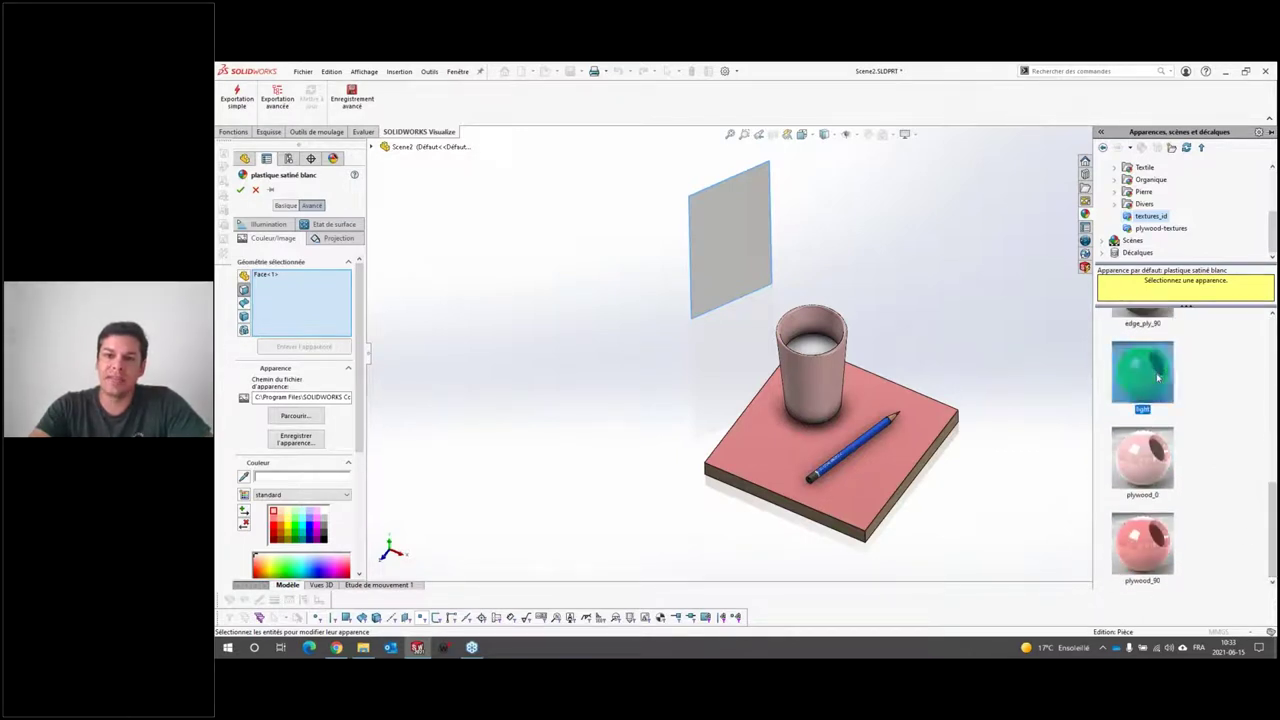
click(1158, 377)
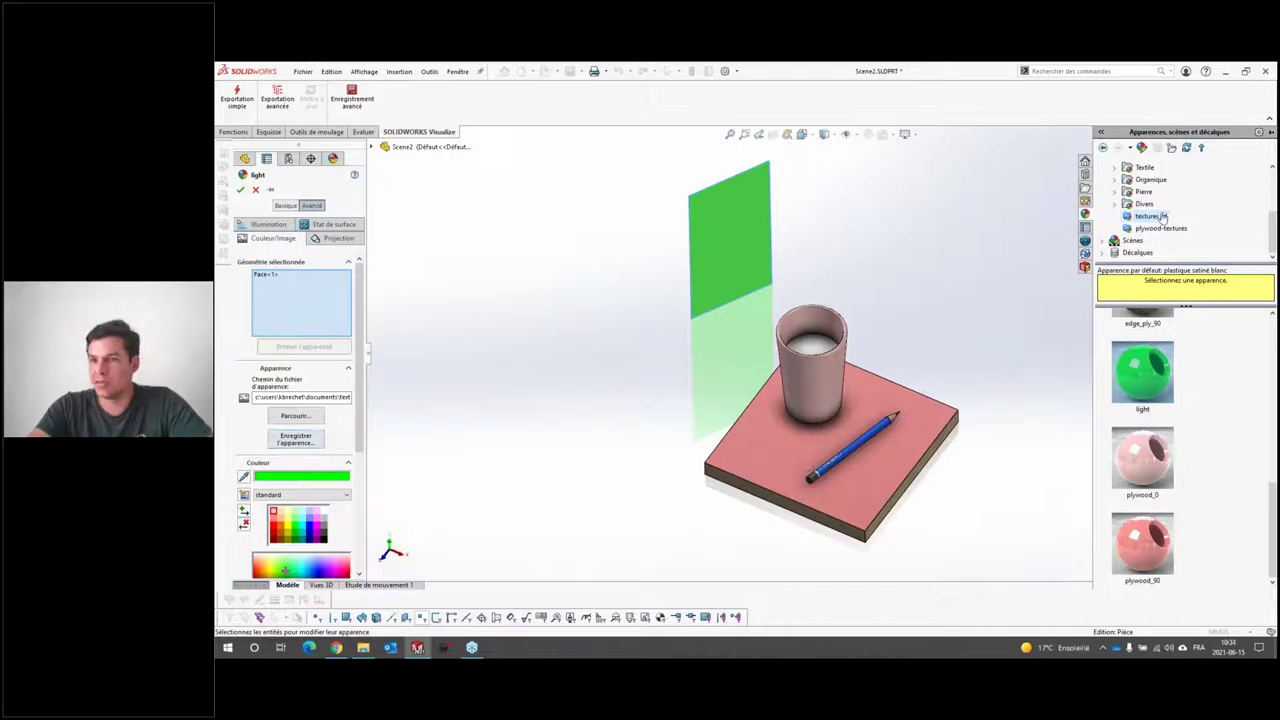
scroll(1166, 398, up, 5)
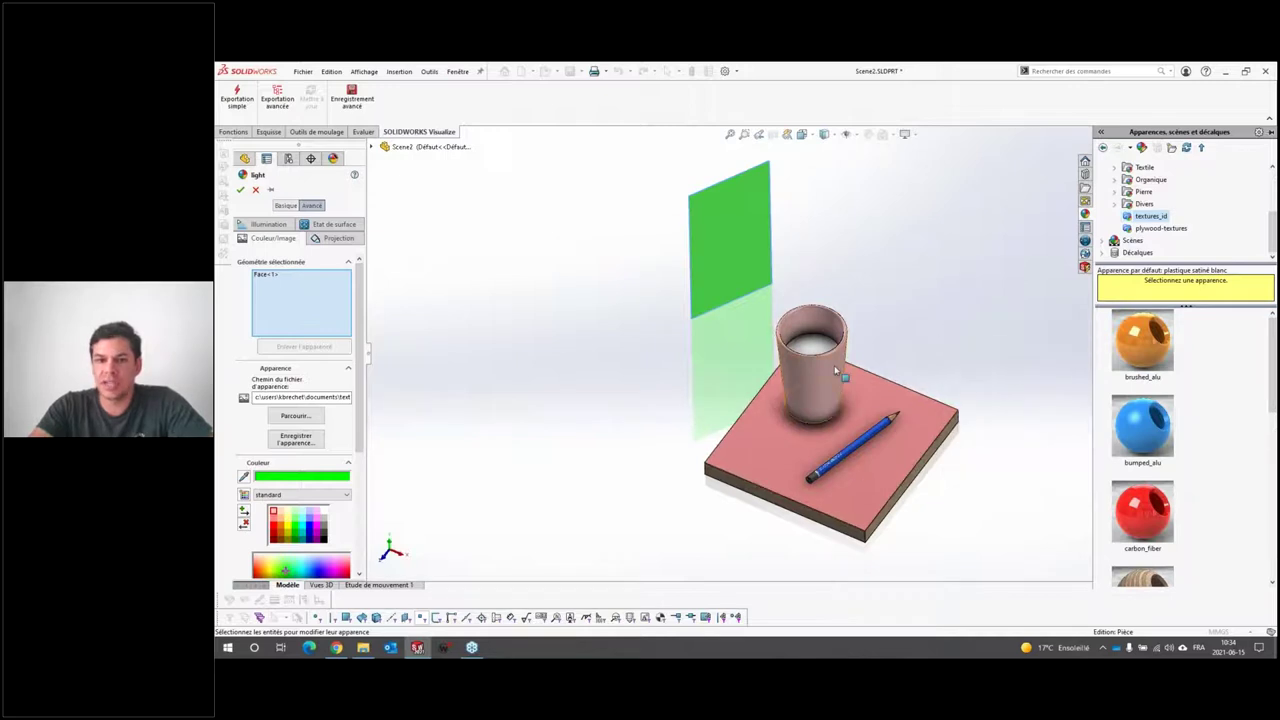
mouse_move(1142, 340)
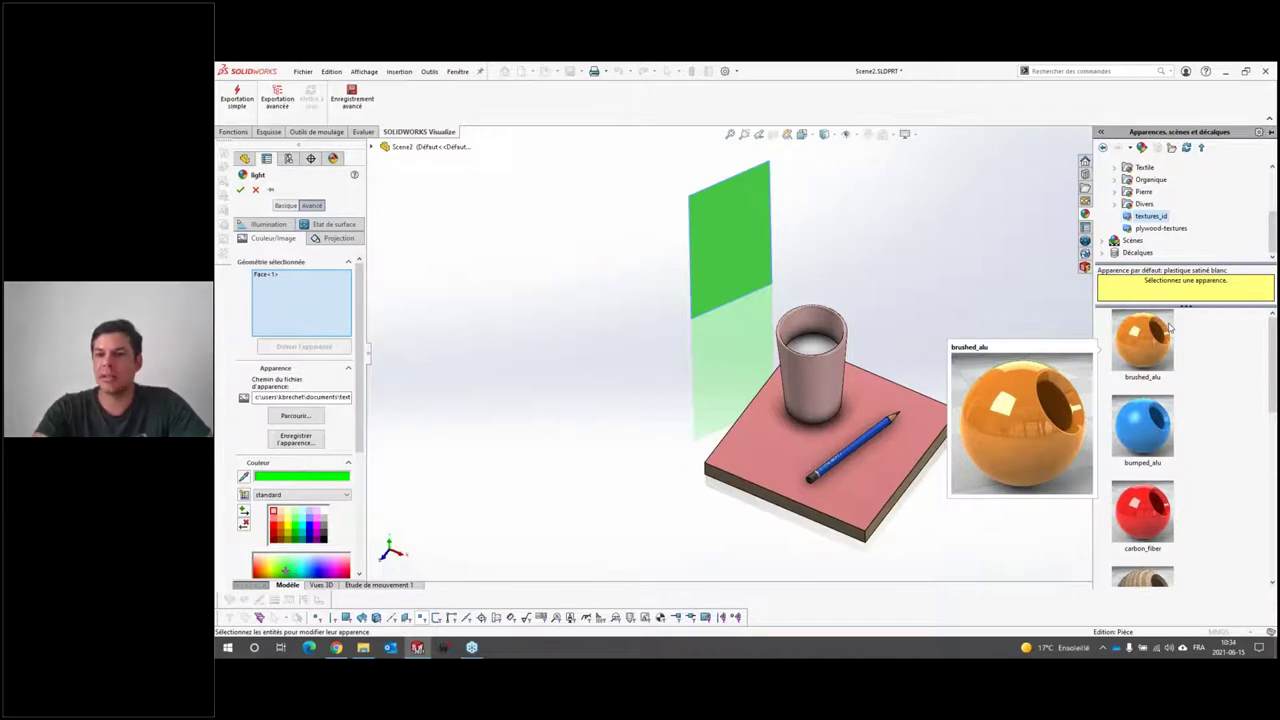
drag(1170, 329, 736, 197)
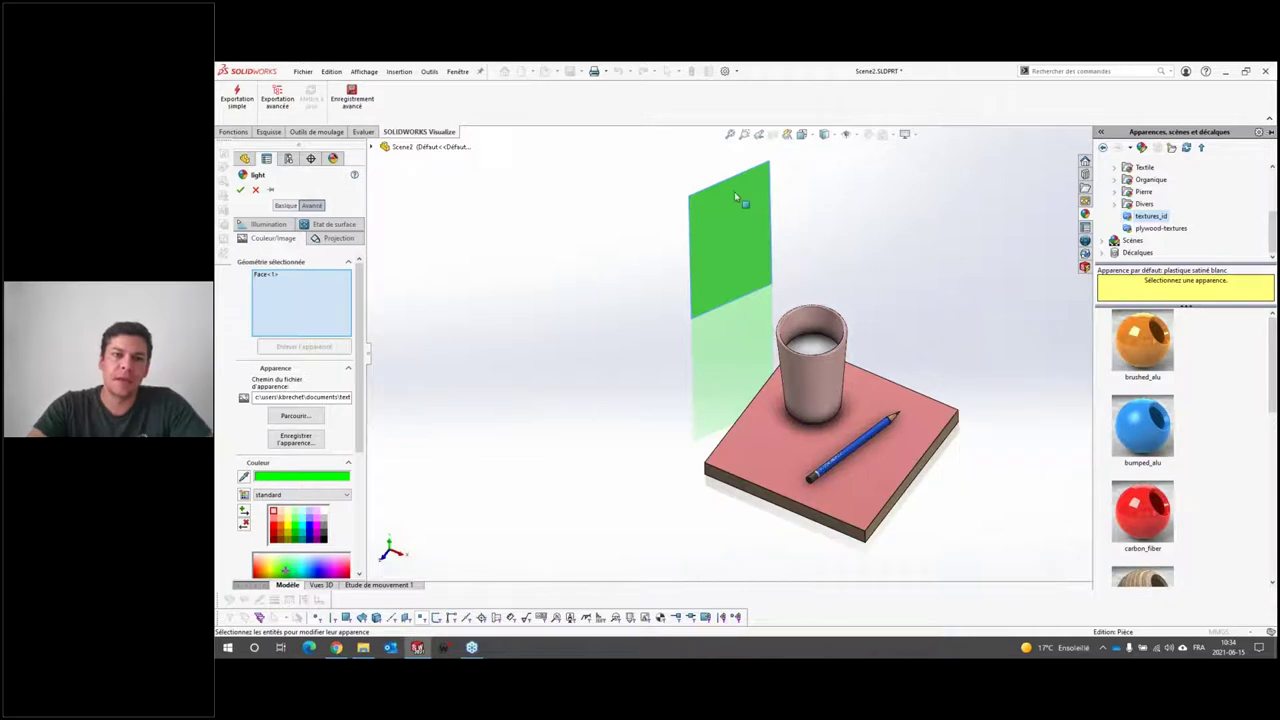
Confirm the light appearance and verify the SOLIDWORKS Visualize add-in is enabled
click(237, 189)
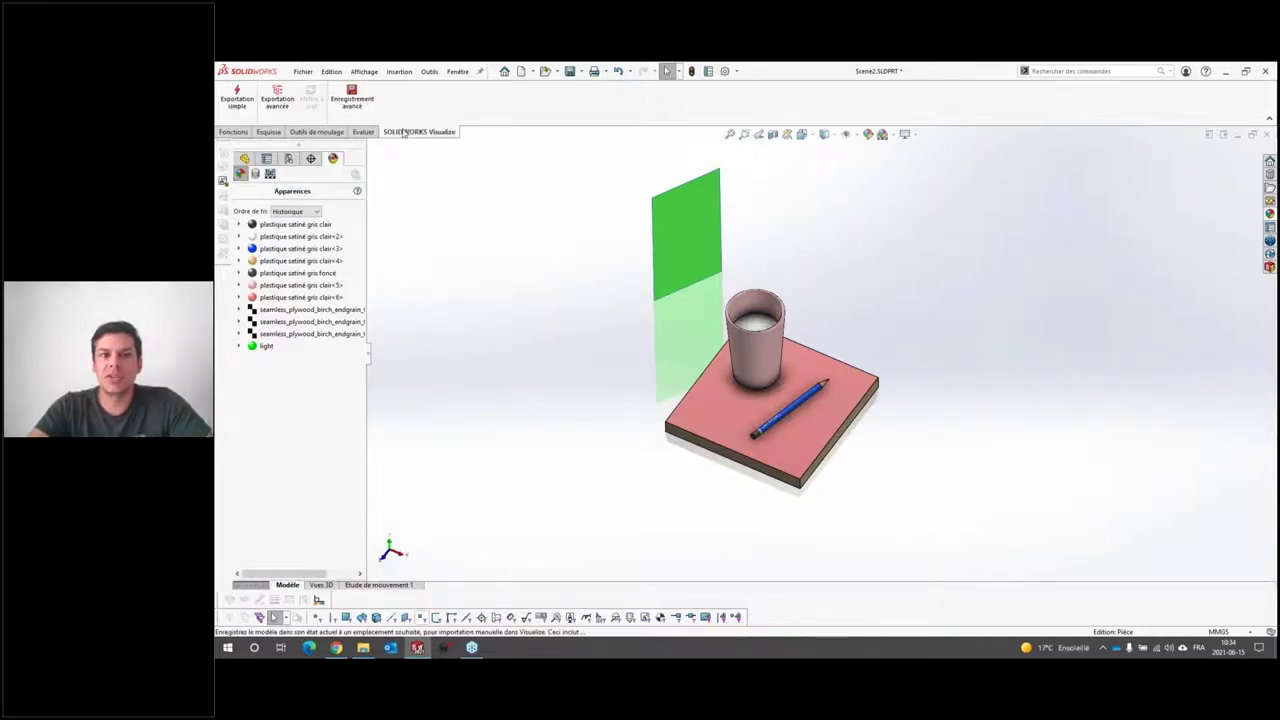
click(429, 71)
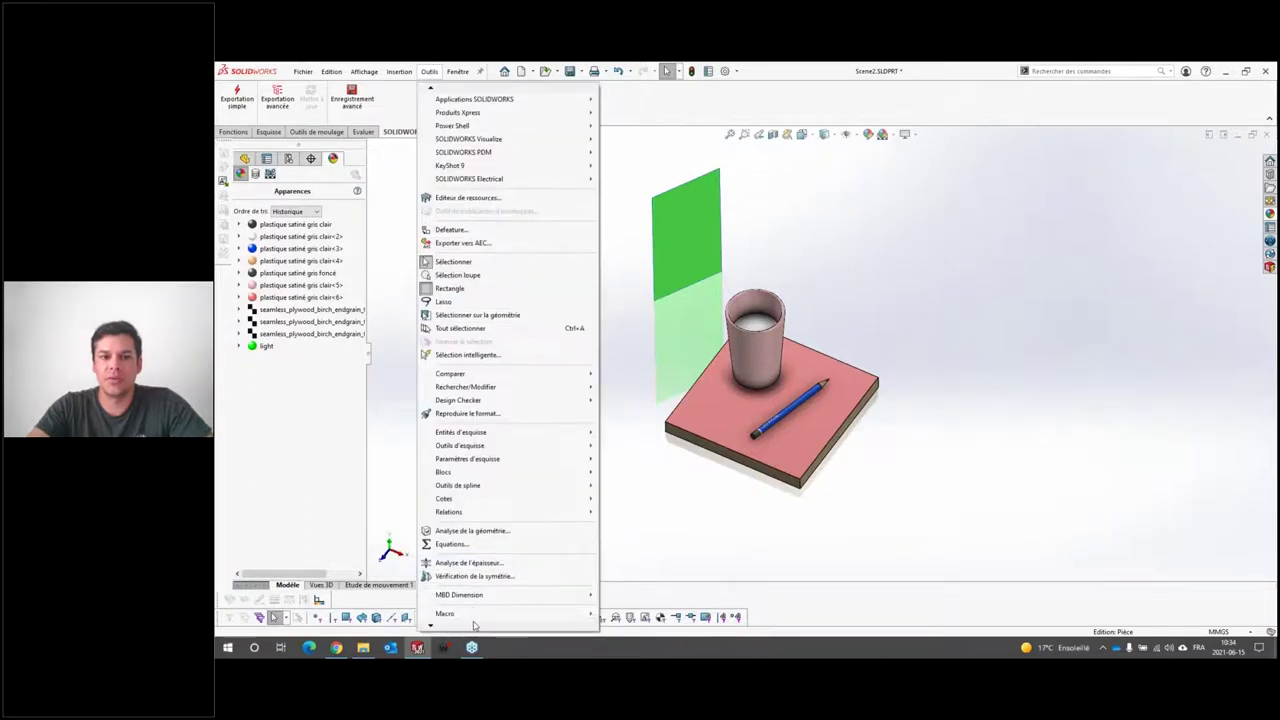
click(480, 599)
scroll(716, 364, down, 5)
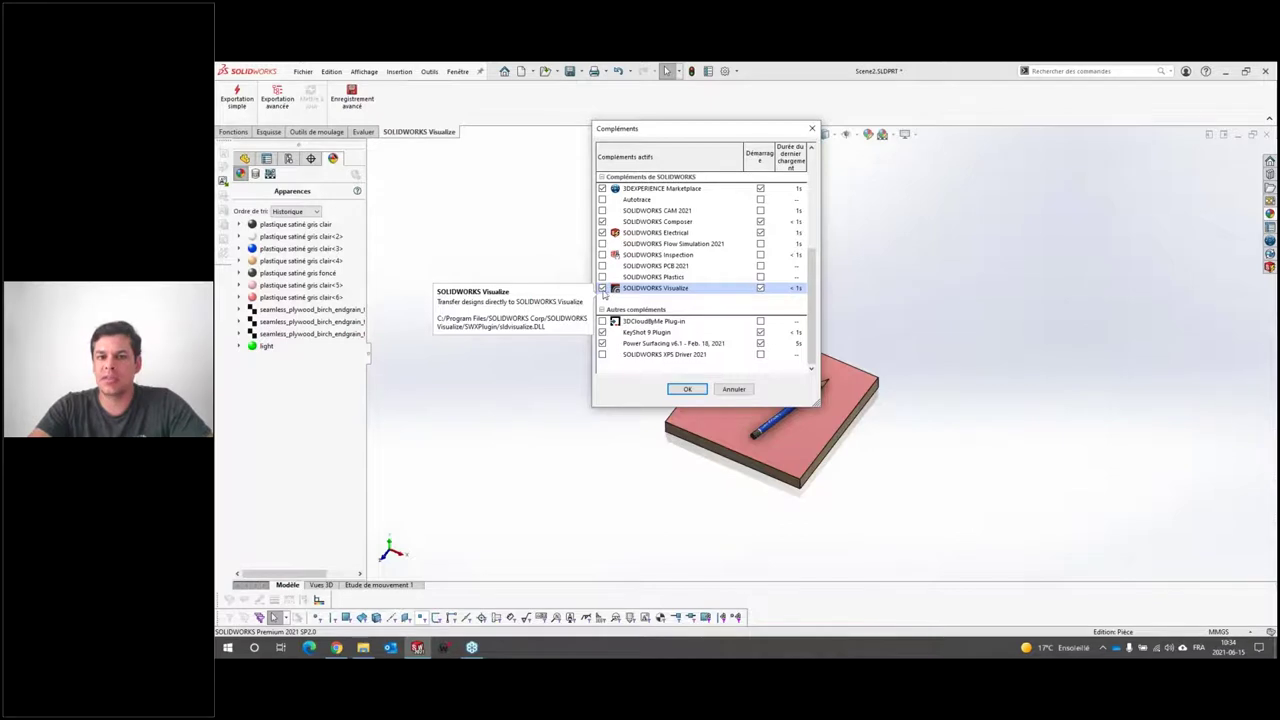
click(686, 389)
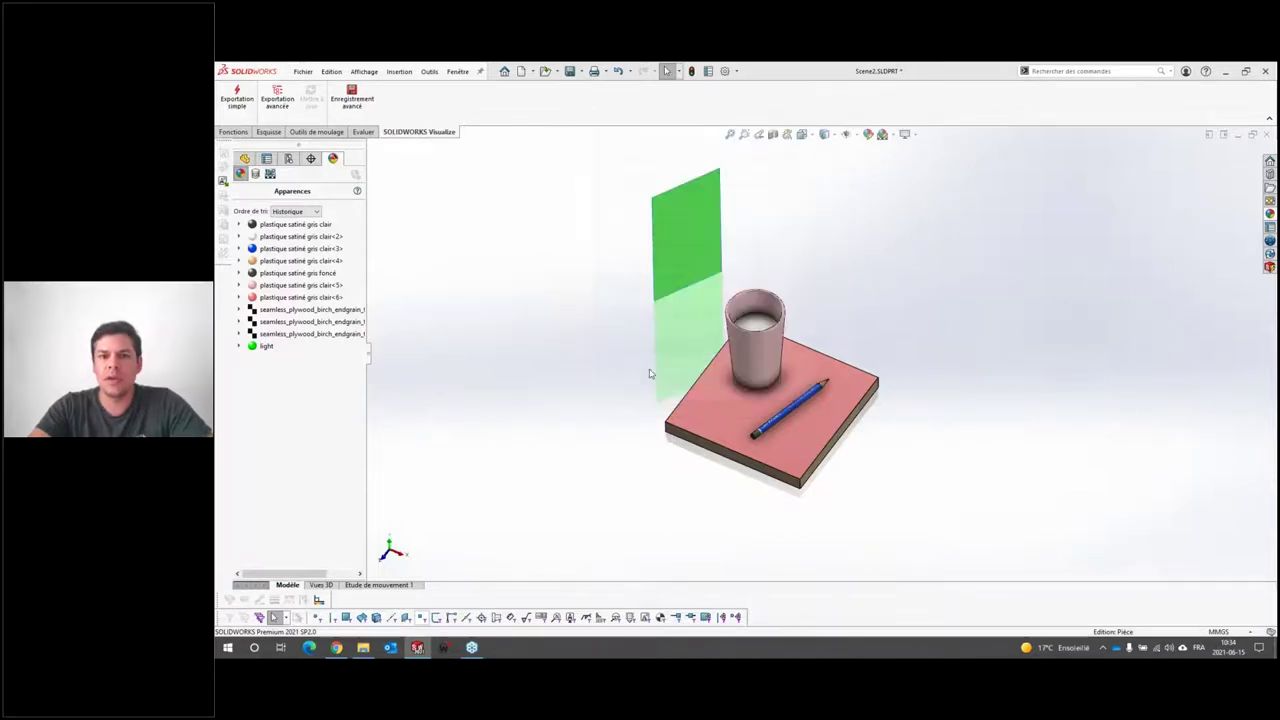
Send the scene to SOLIDWORKS Visualize with Exportation simple
right_click(407, 137)
mouse_move(437, 167)
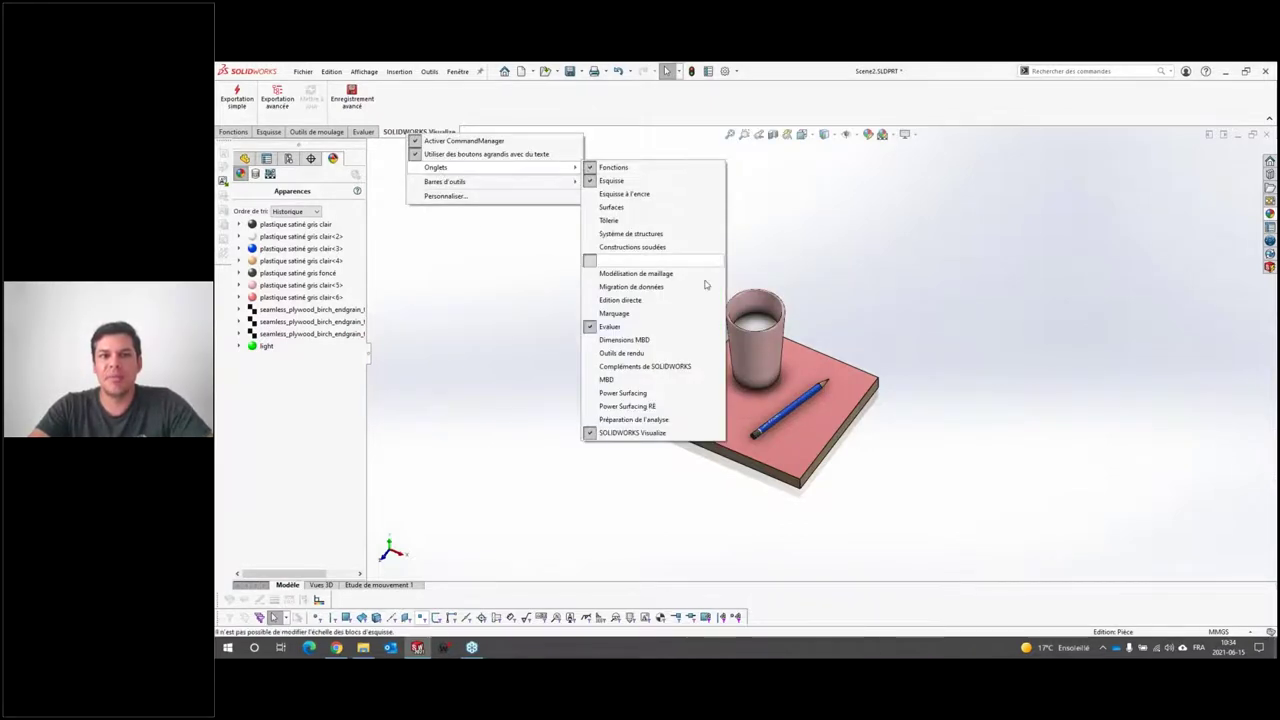
click(480, 250)
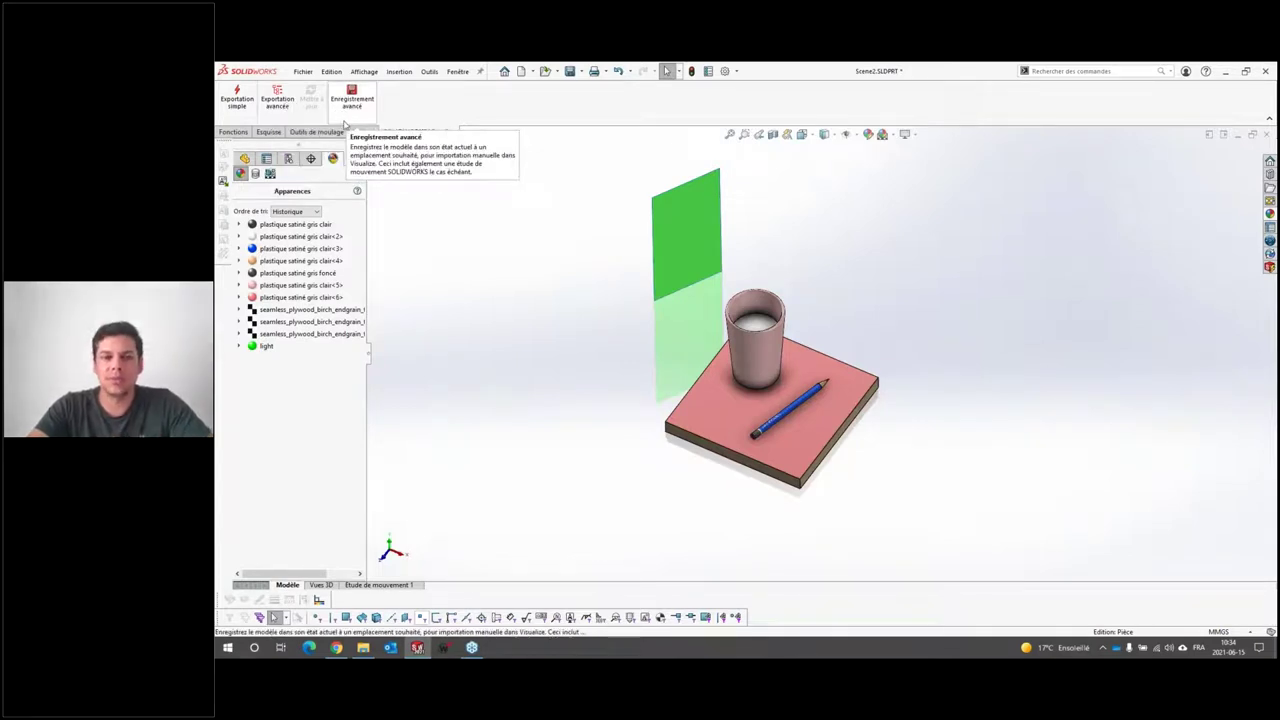
click(237, 95)
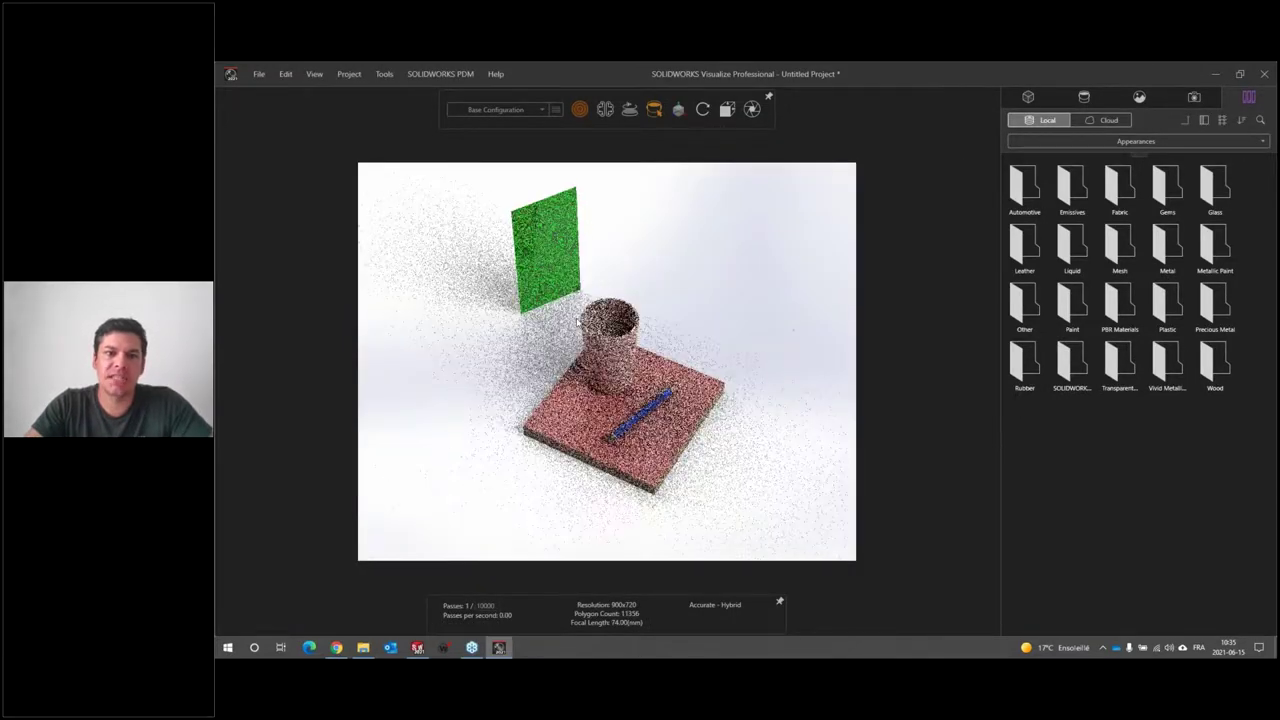
Switch to the front view (Ctrl+1), then zoom and orbit to frame the whole scene
key(ctrl+1)
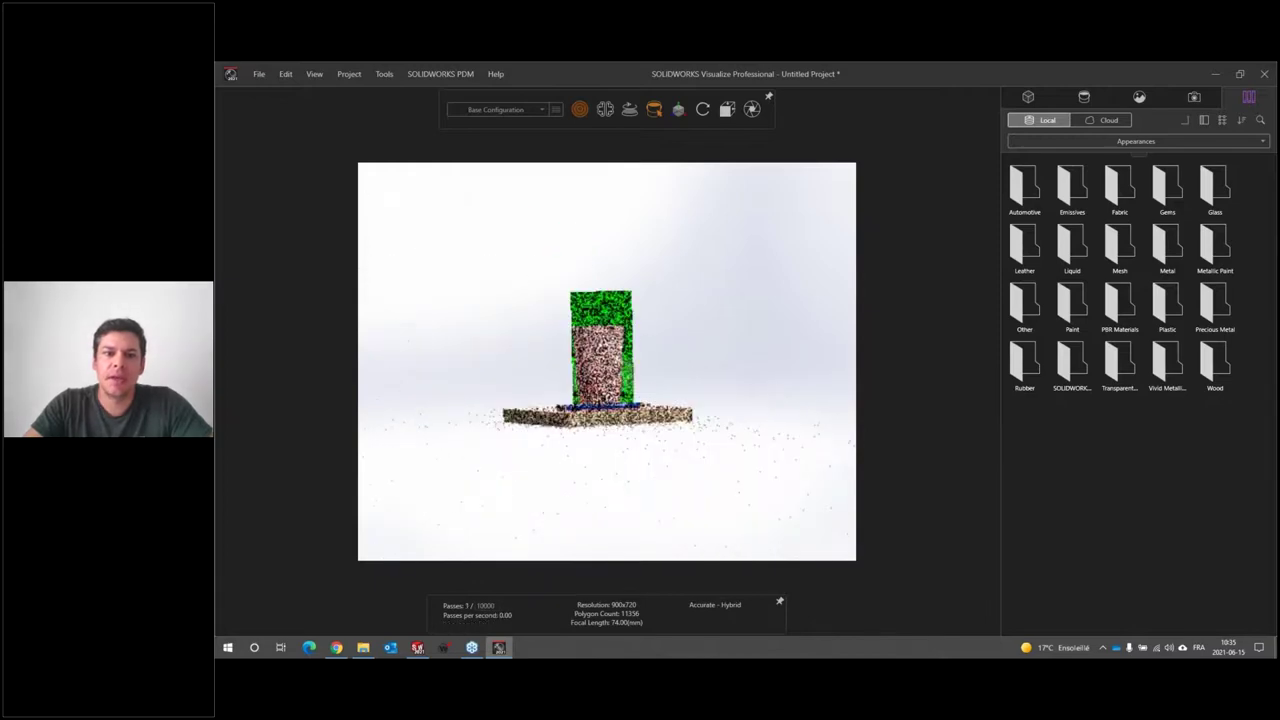
scroll(587, 334, up, 3)
scroll(587, 334, up, 2)
scroll(587, 334, up, 1)
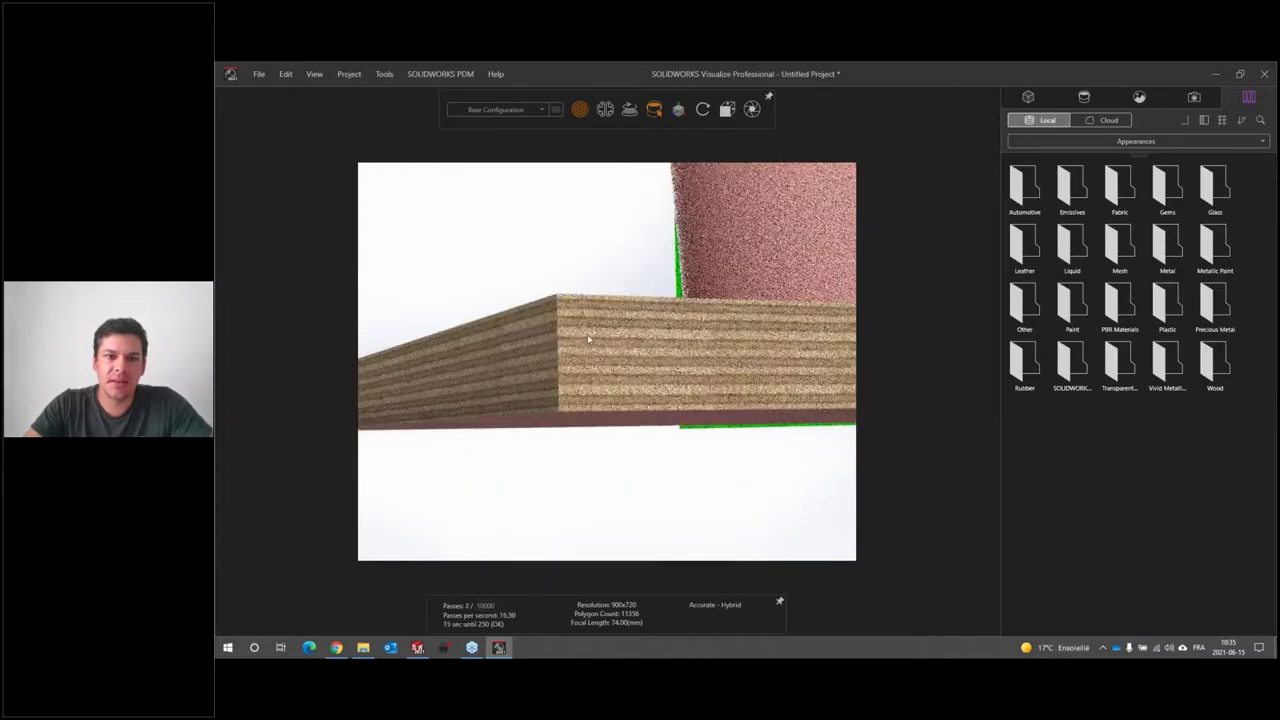
scroll(683, 371, down, 5)
mouse_move(600, 380)
mouse_down()
mouse_move(558, 405)
mouse_move(740, 368)
mouse_move(624, 313)
mouse_up()
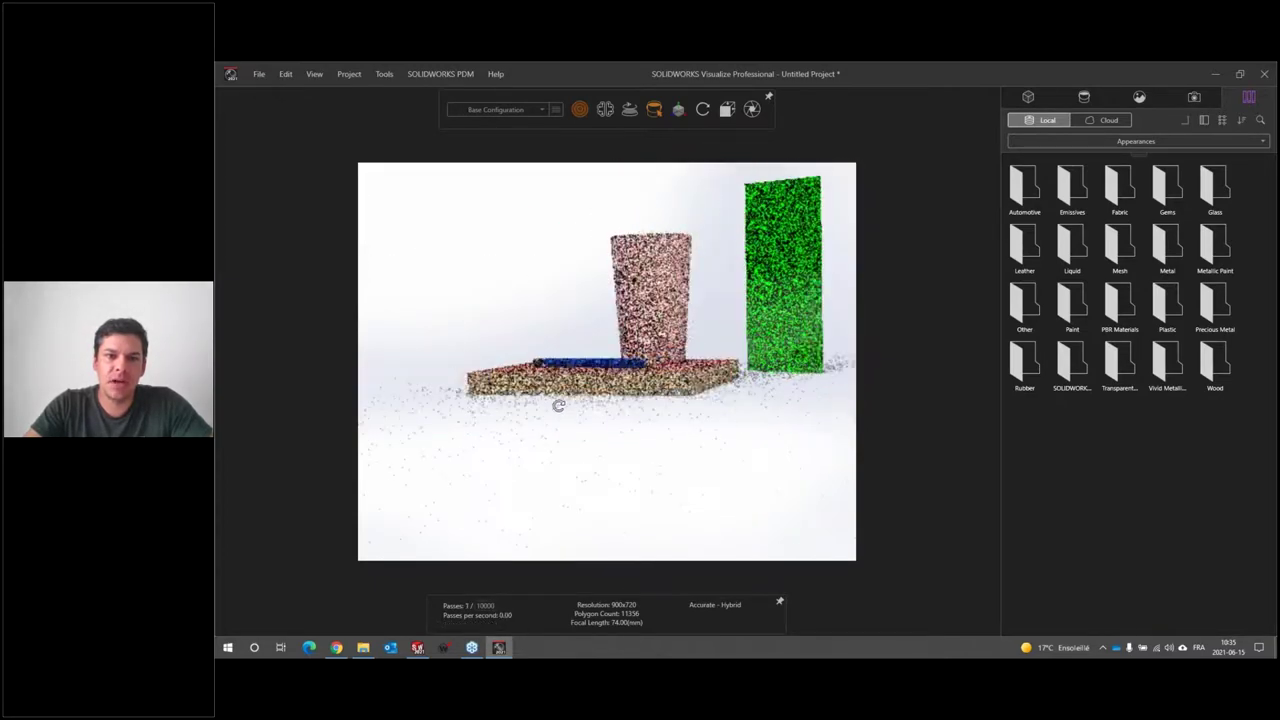
scroll(740, 368, down, 3)
scroll(624, 313, up, 1)
scroll(660, 374, up, 2)
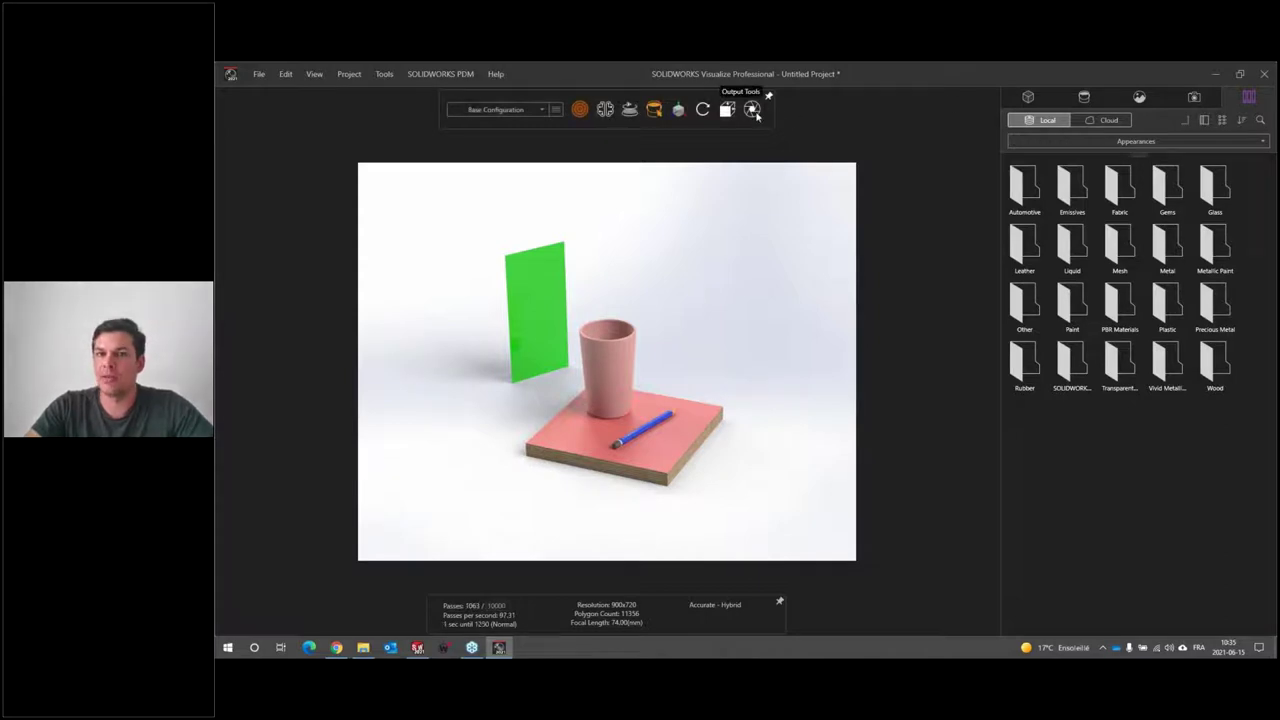
Show the project Appearances list, enlarged so both rows of spheres are visible
mouse_move(707, 429)
mouse_down()
mouse_move(705, 363)
mouse_move(677, 471)
mouse_move(568, 477)
mouse_move(651, 437)
mouse_up()
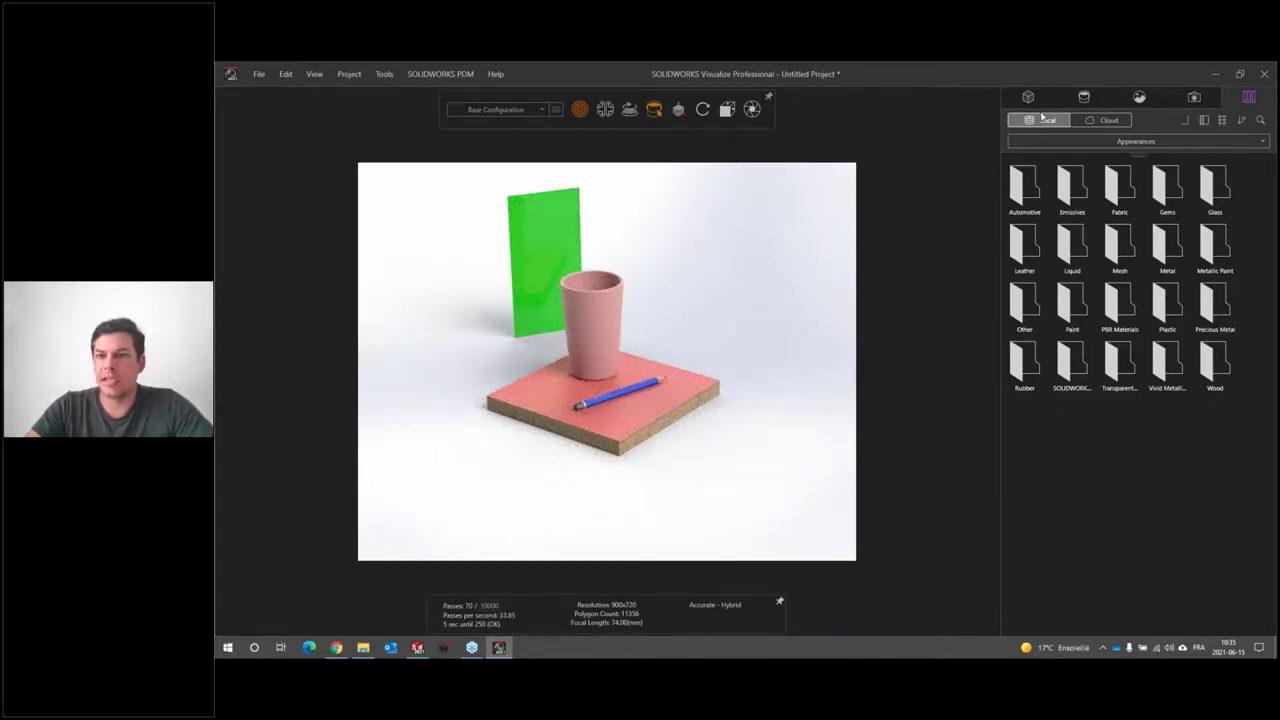
click(1087, 97)
drag(1138, 203, 1138, 300)
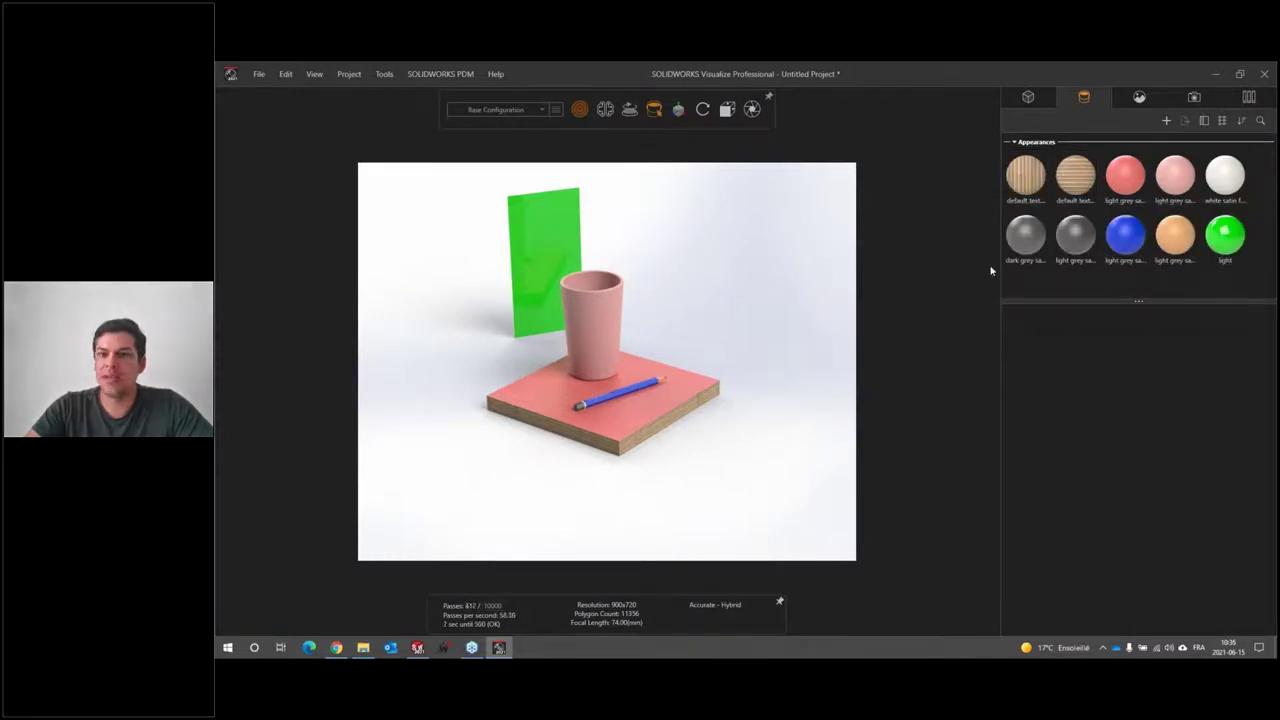
Select the first (end-grain) default texture appearance
click(1025, 176)
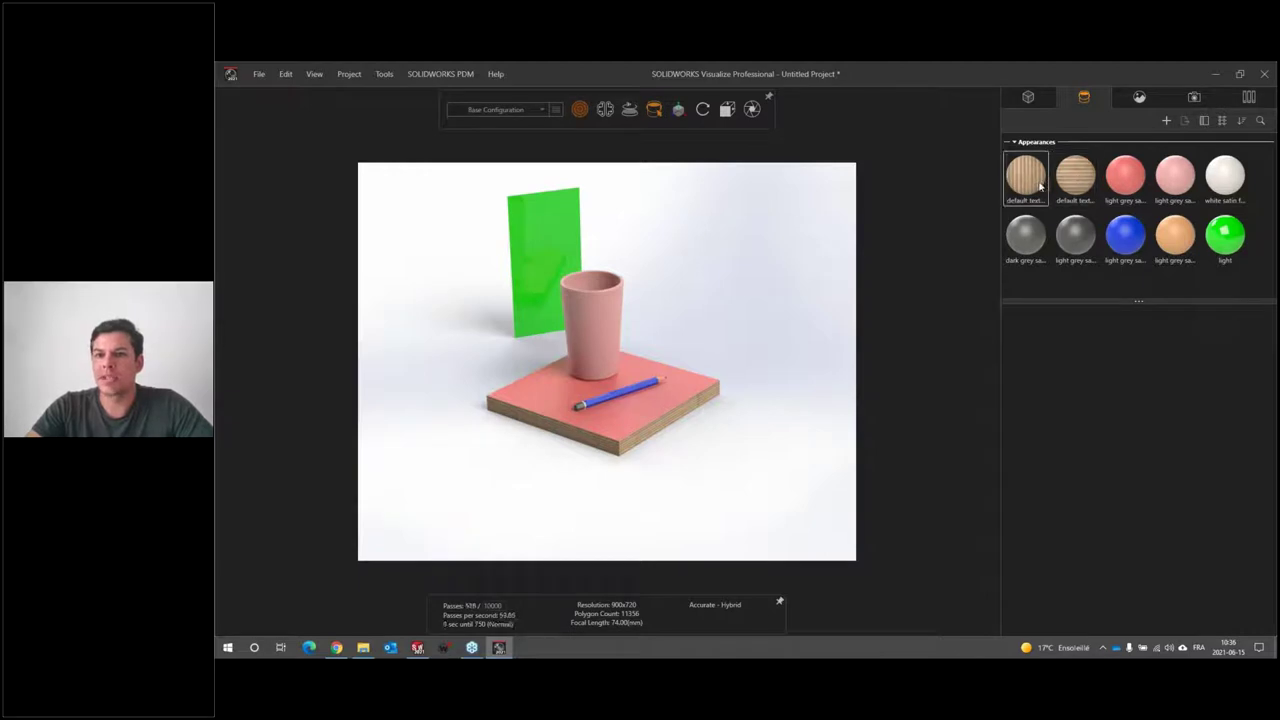
click(598, 427)
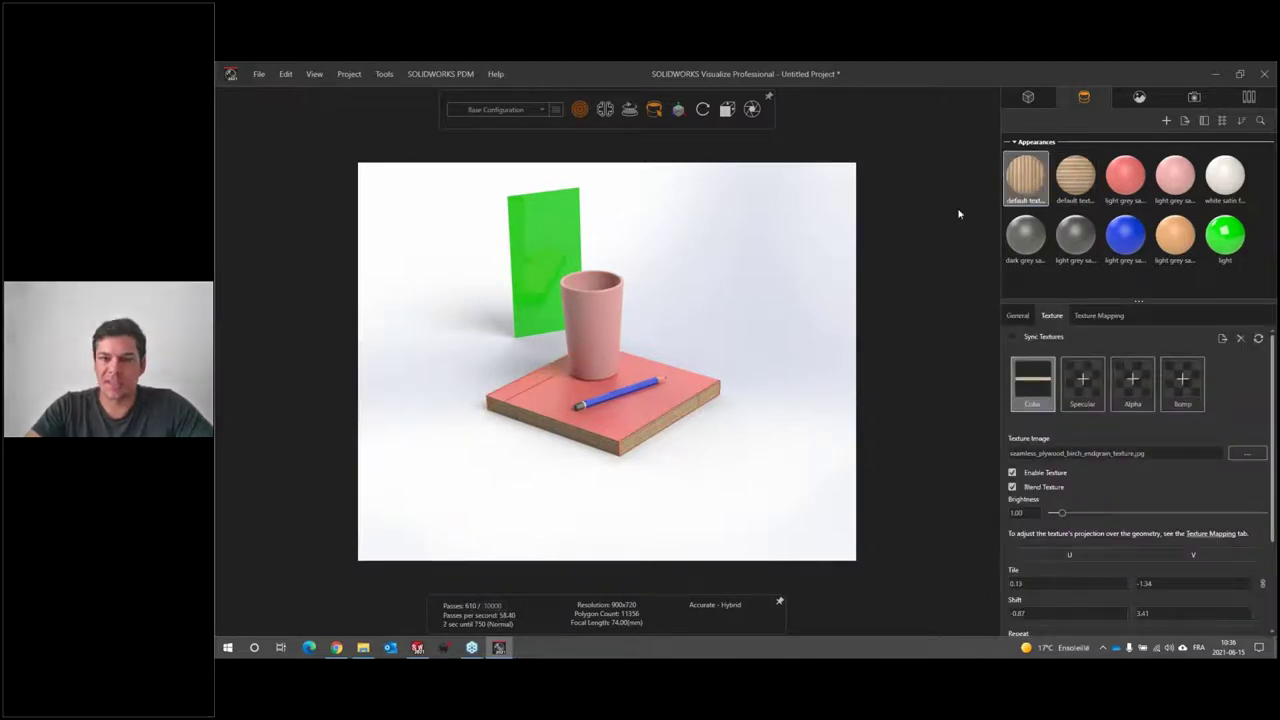
click(686, 368)
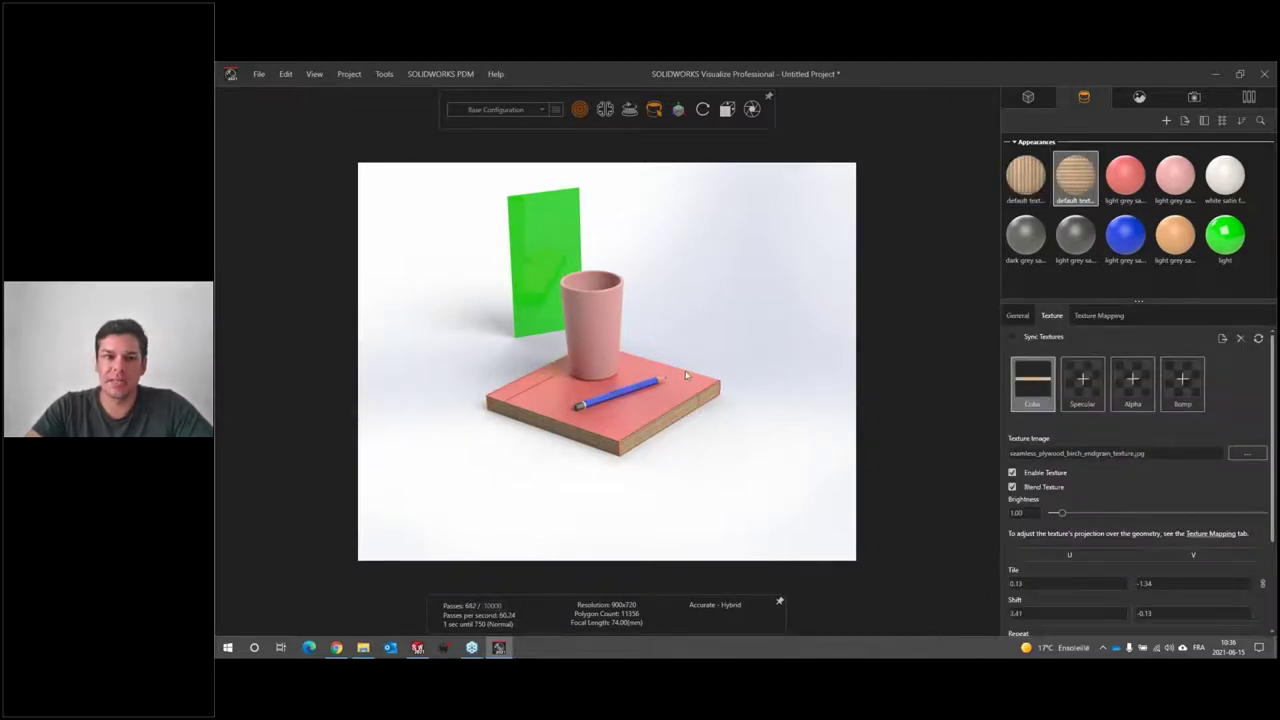
click(1030, 185)
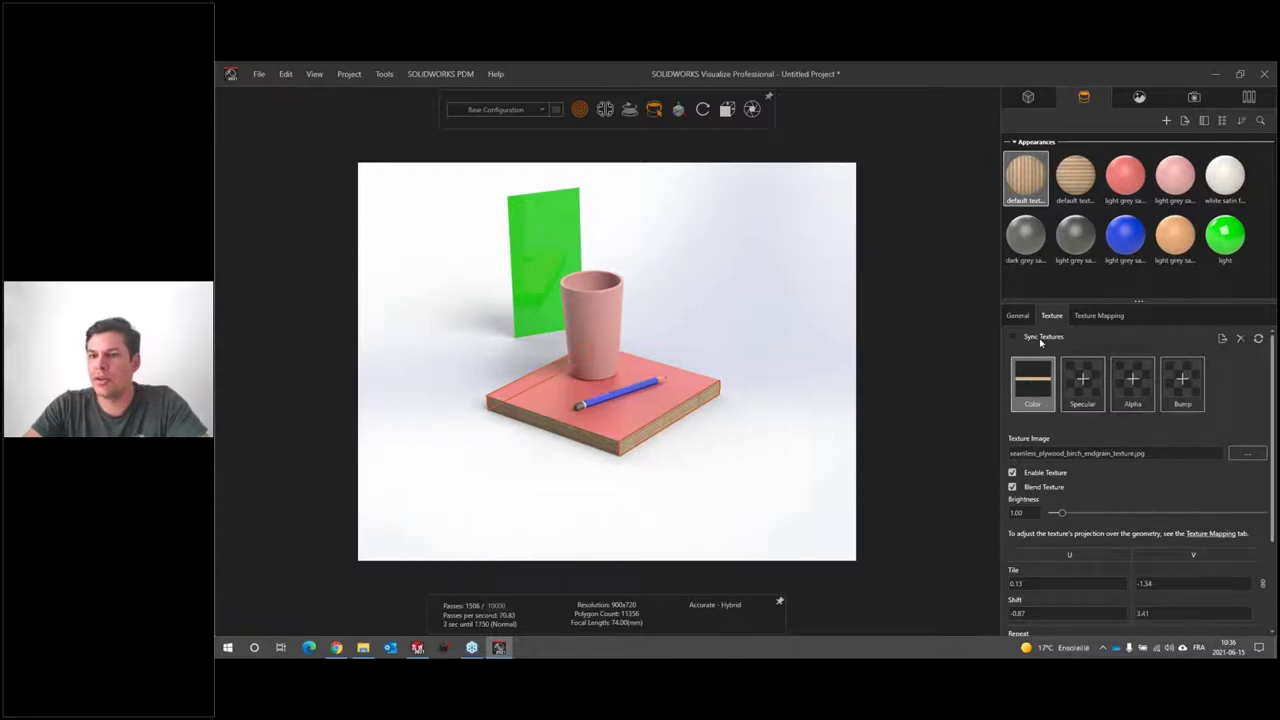
Change its appearance type to PBR Material and browse for a Roughness map image
click(1018, 315)
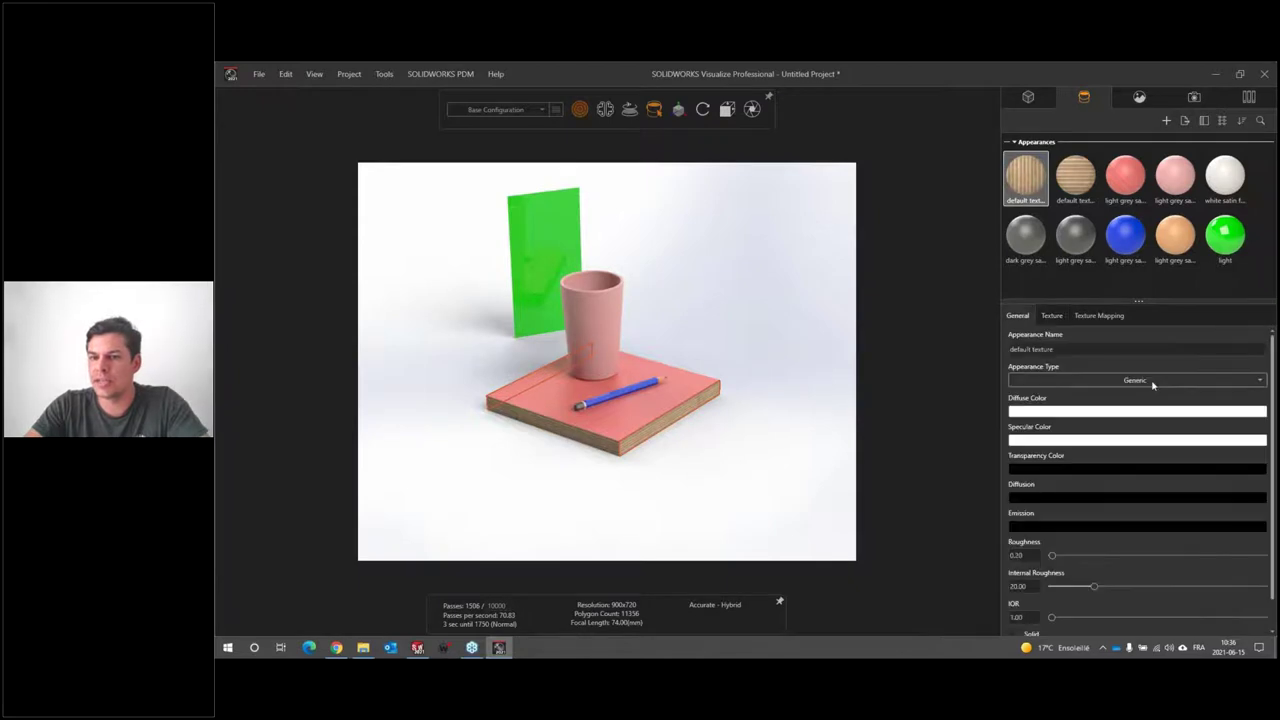
click(1154, 386)
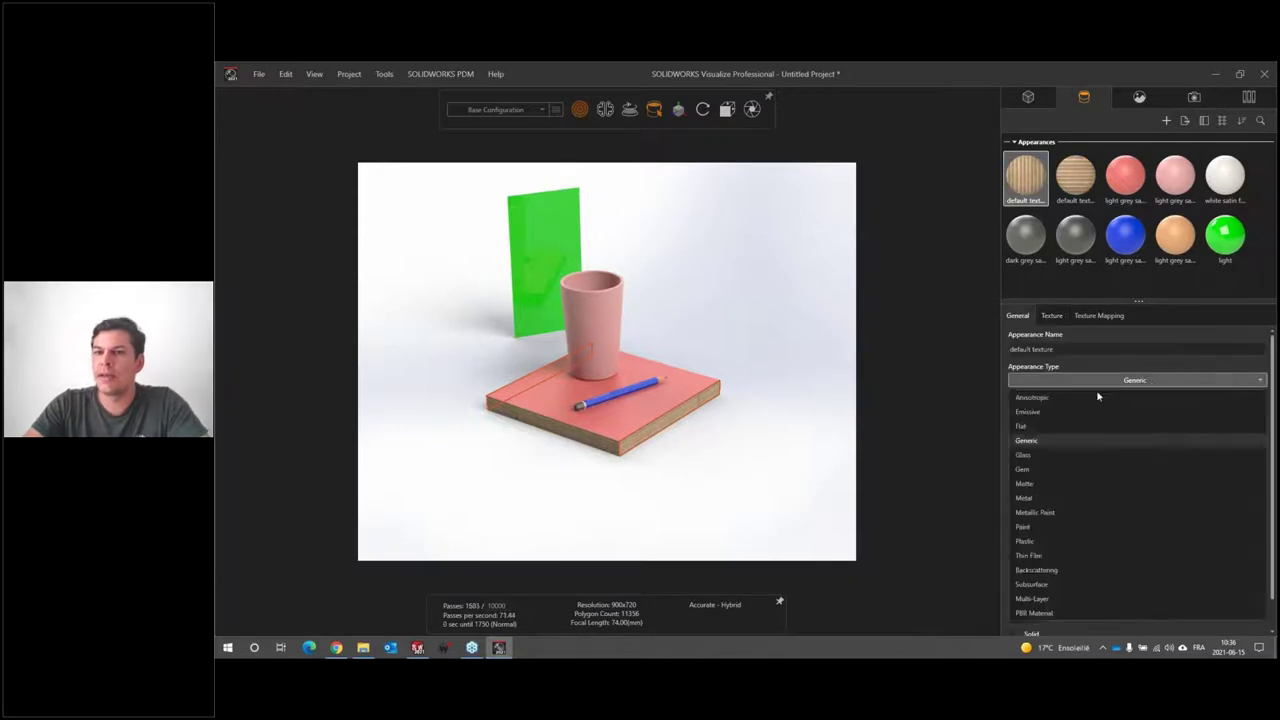
click(1030, 612)
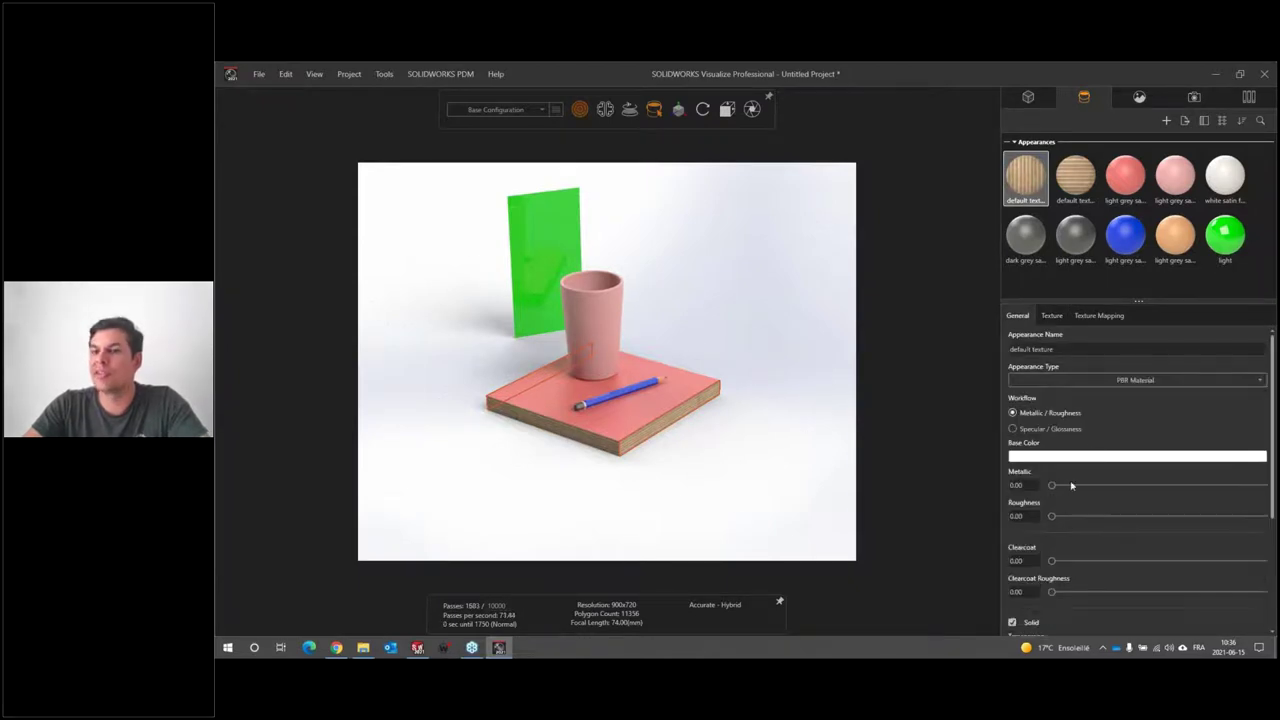
click(1053, 316)
click(1127, 385)
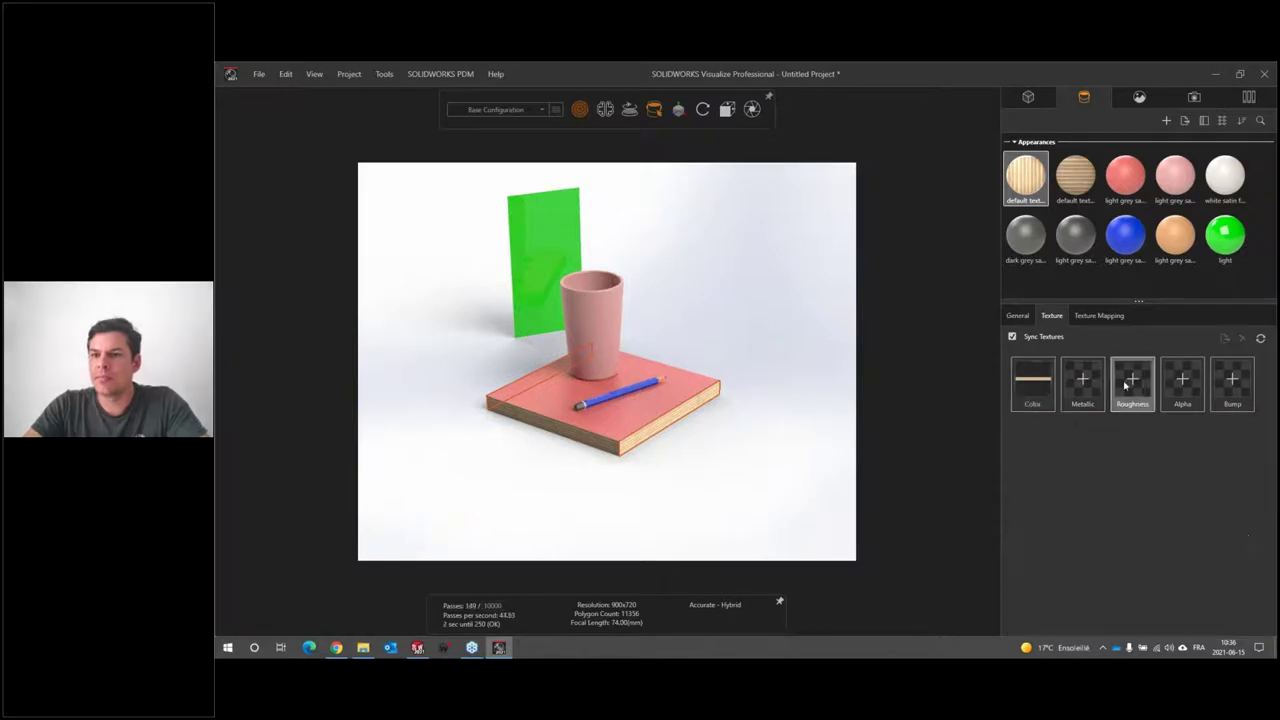
click(1050, 382)
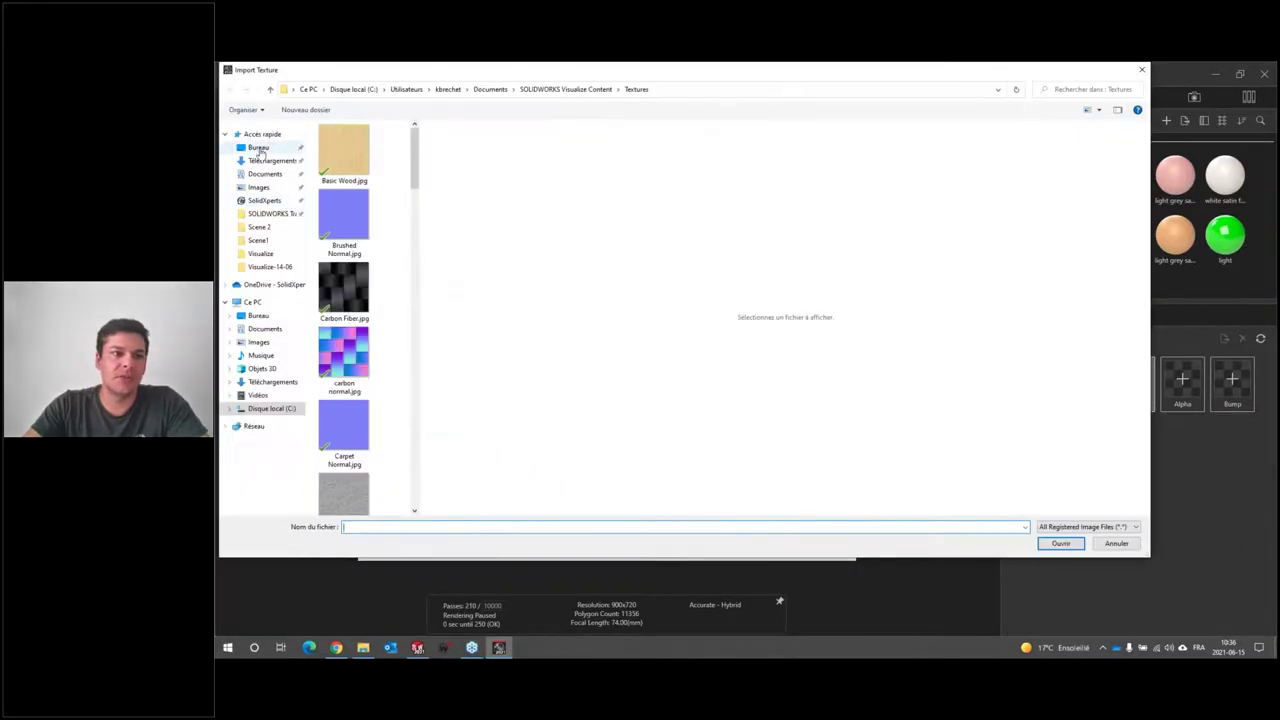
Load seamless_plywood_birch_endgrain_texture.jpg from Visualize > Webinar Visualize > Textures as the roughness map
click(258, 148)
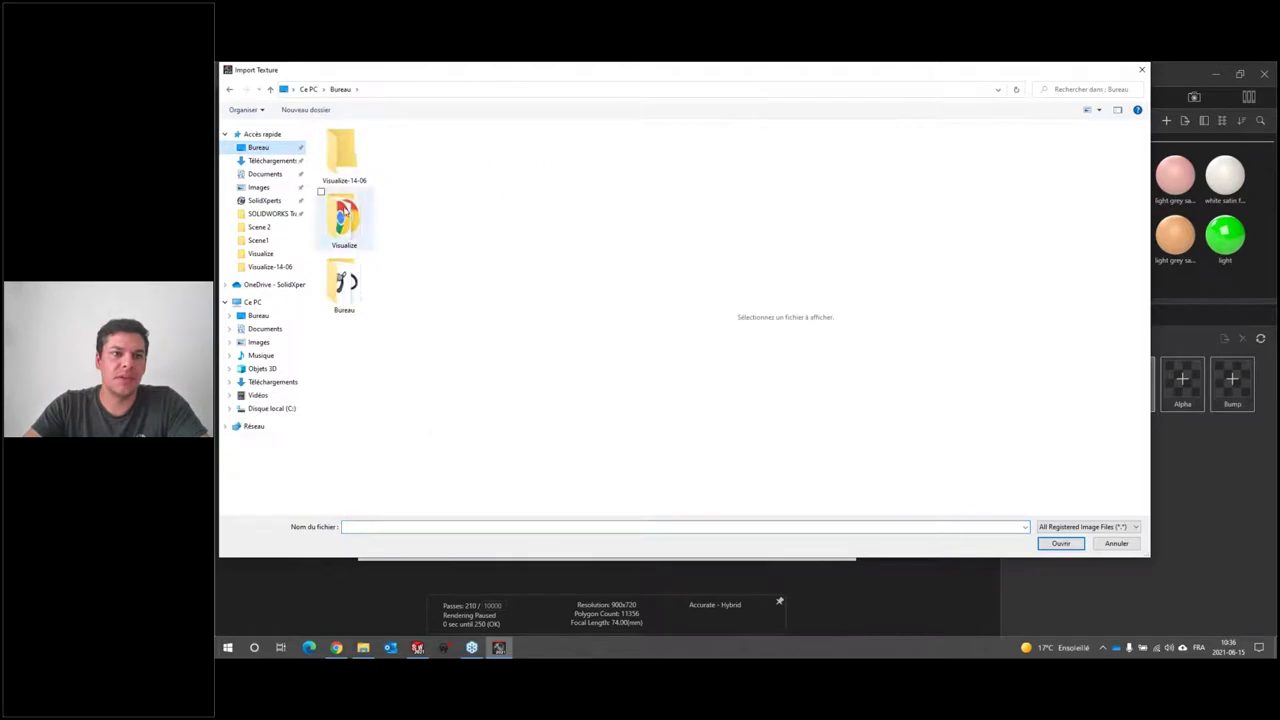
double_click(345, 220)
double_click(345, 141)
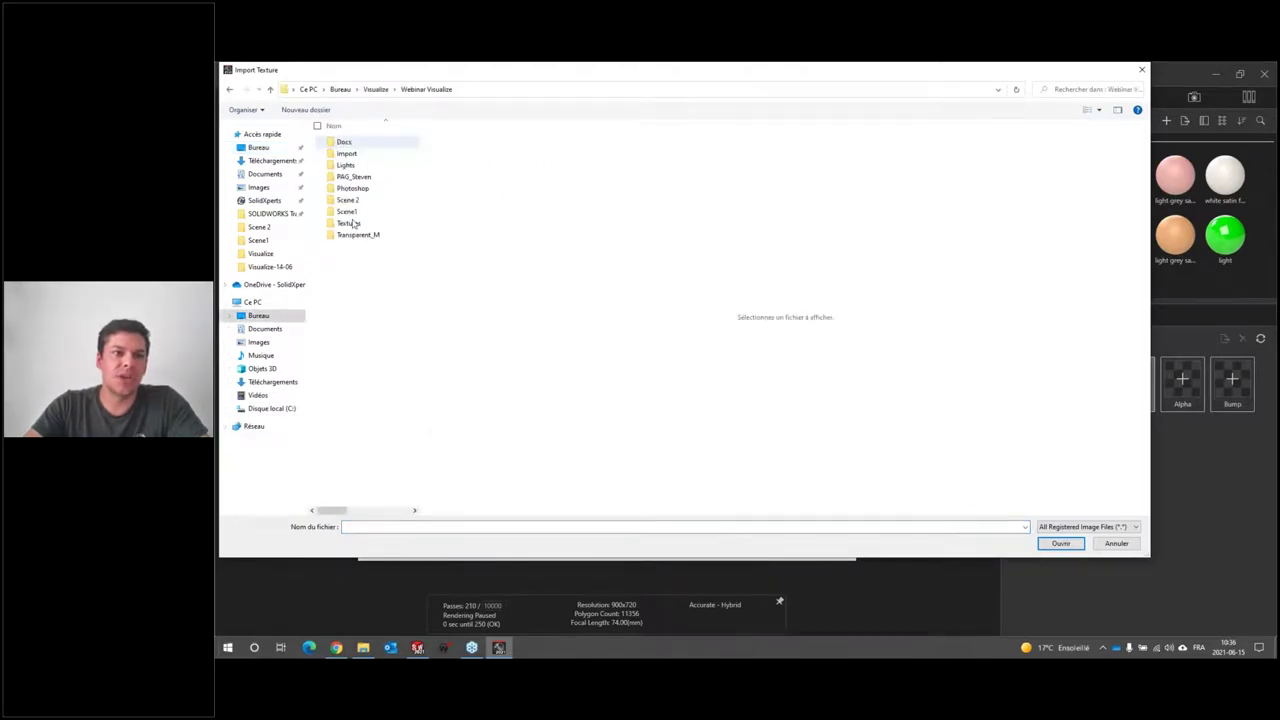
double_click(348, 223)
click(344, 450)
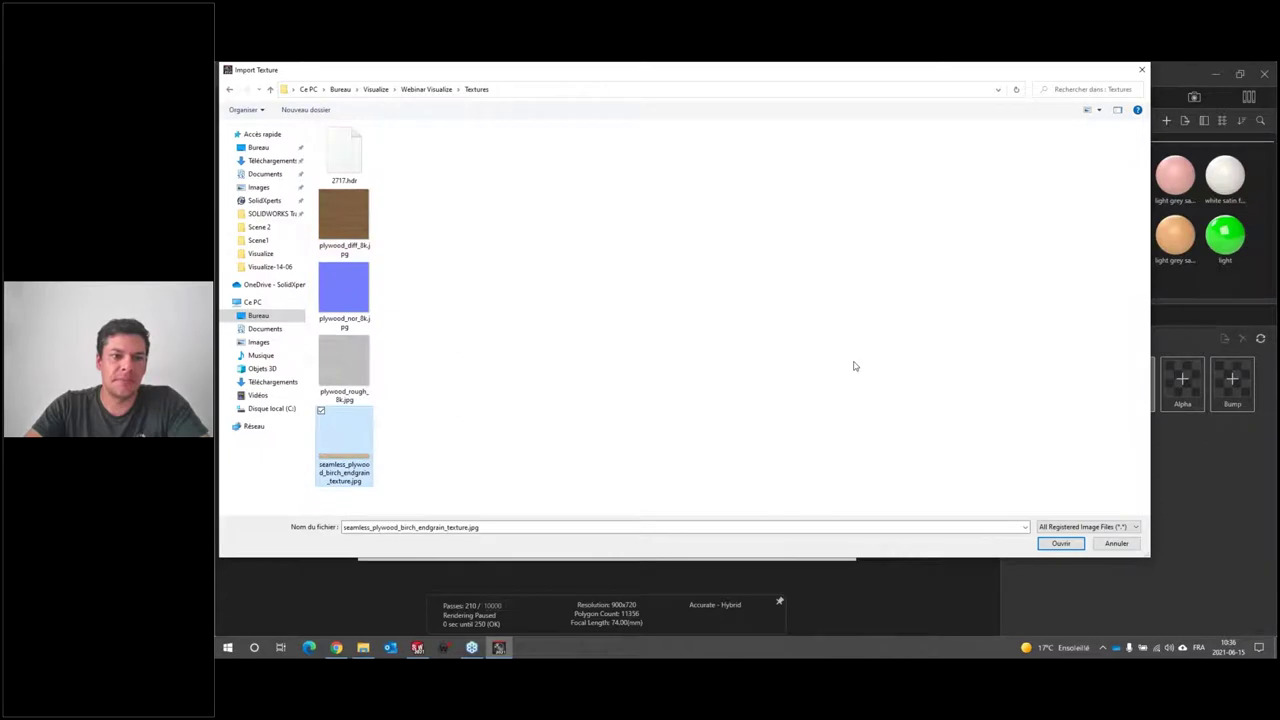
click(1049, 544)
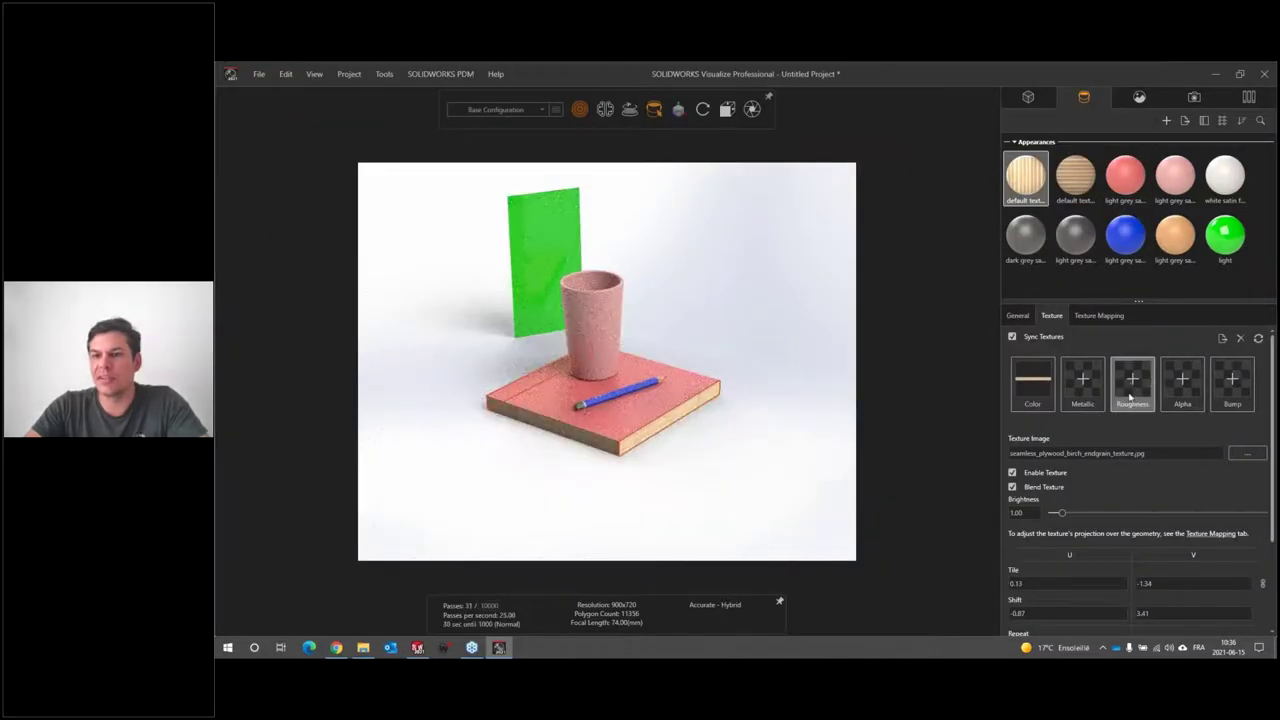
click(1133, 398)
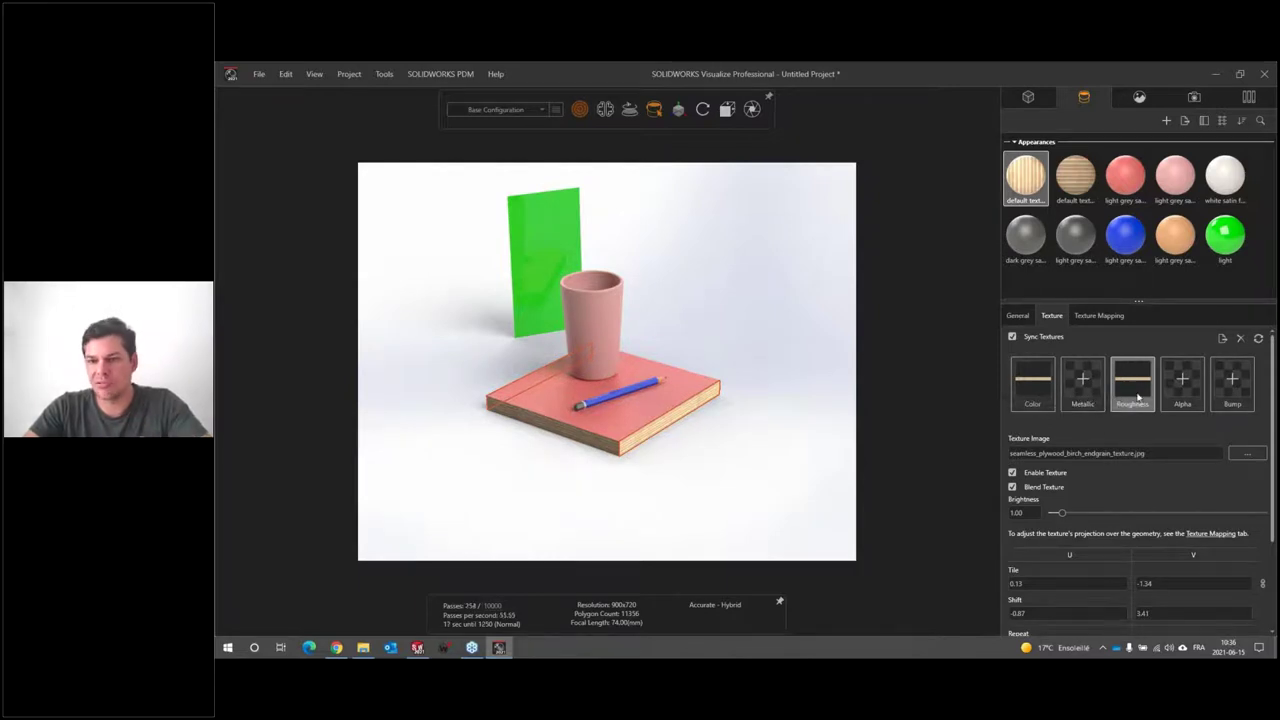
Use the same plywood end-grain image as the bump map with depth 2
click(1231, 385)
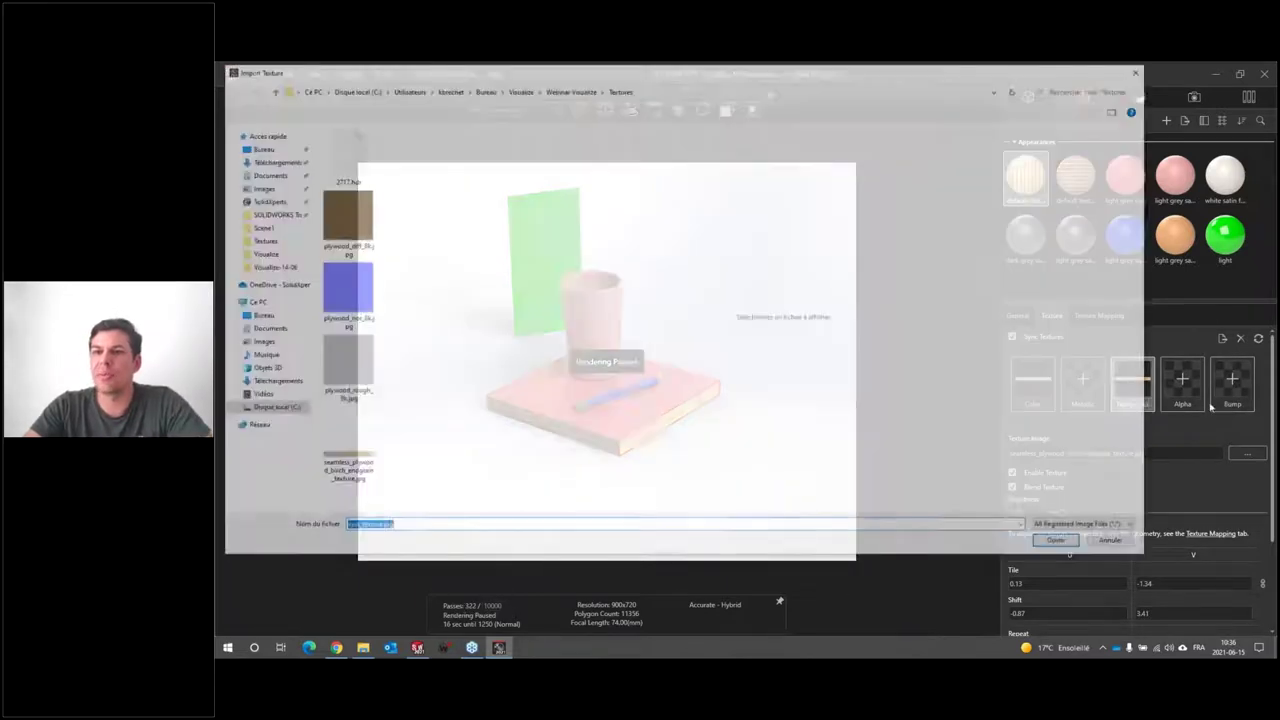
click(344, 445)
click(1060, 543)
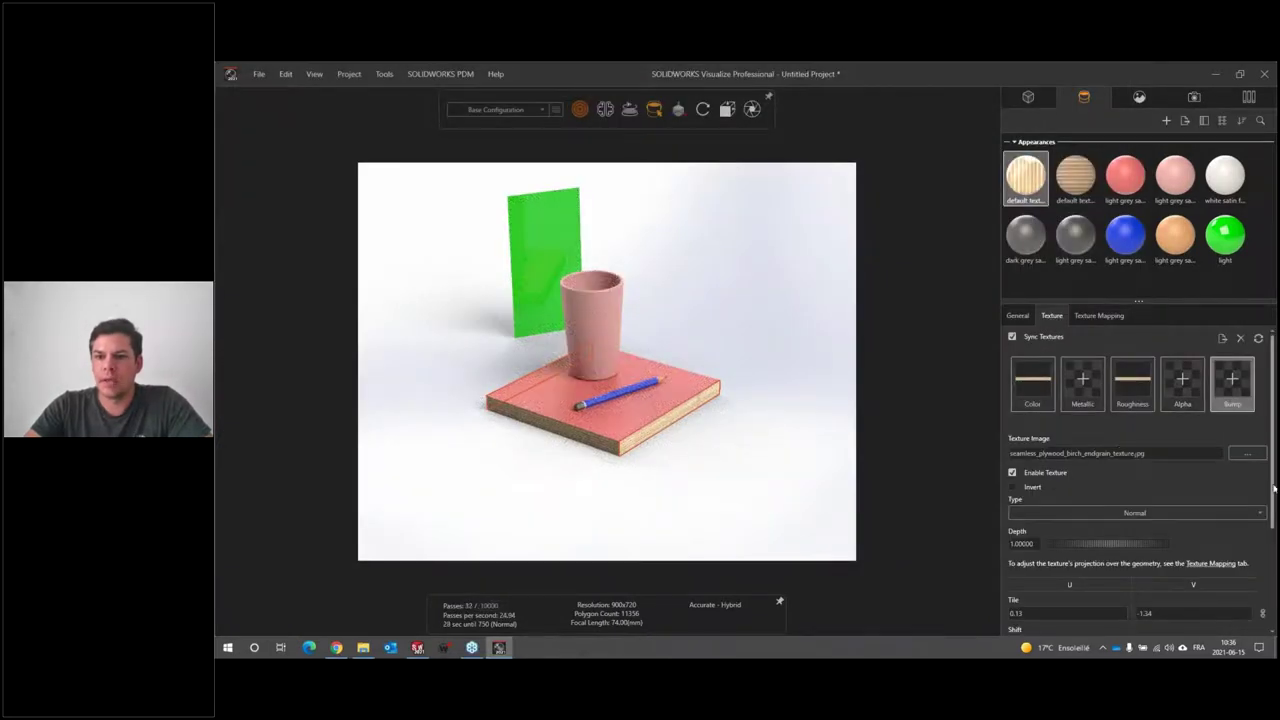
scroll(1015, 481, down, 2)
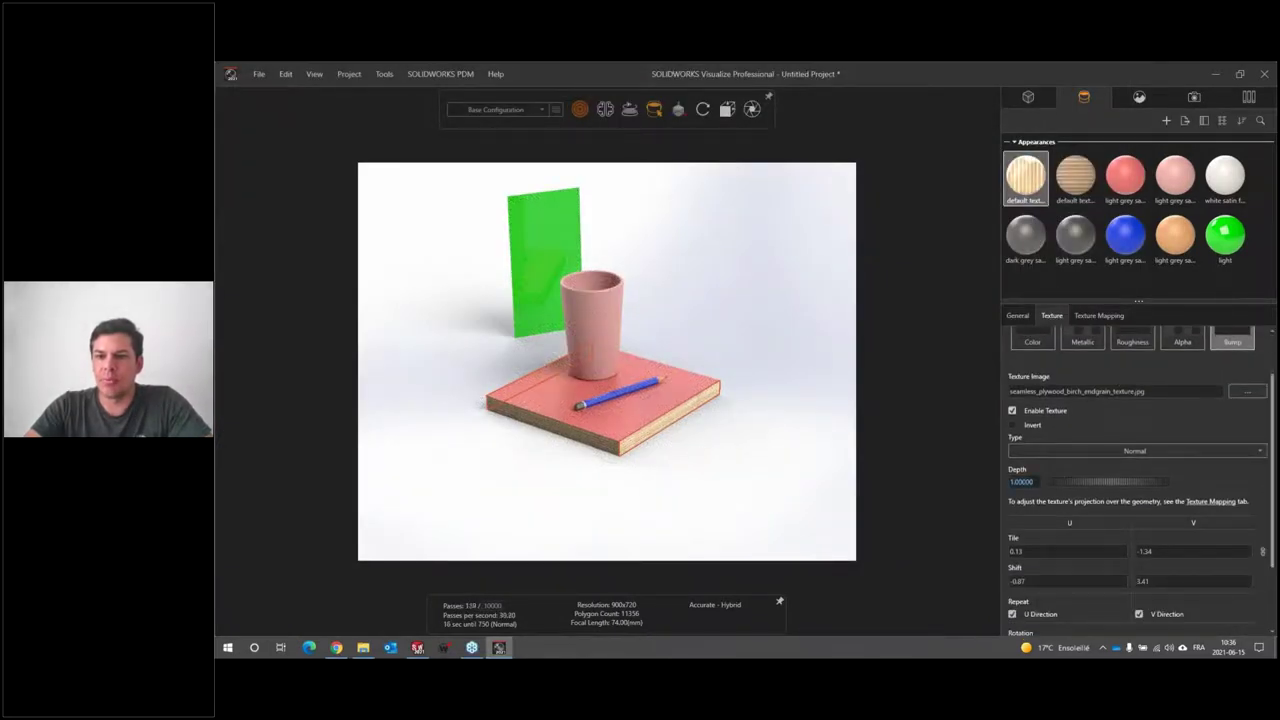
text(2)
key(Return)
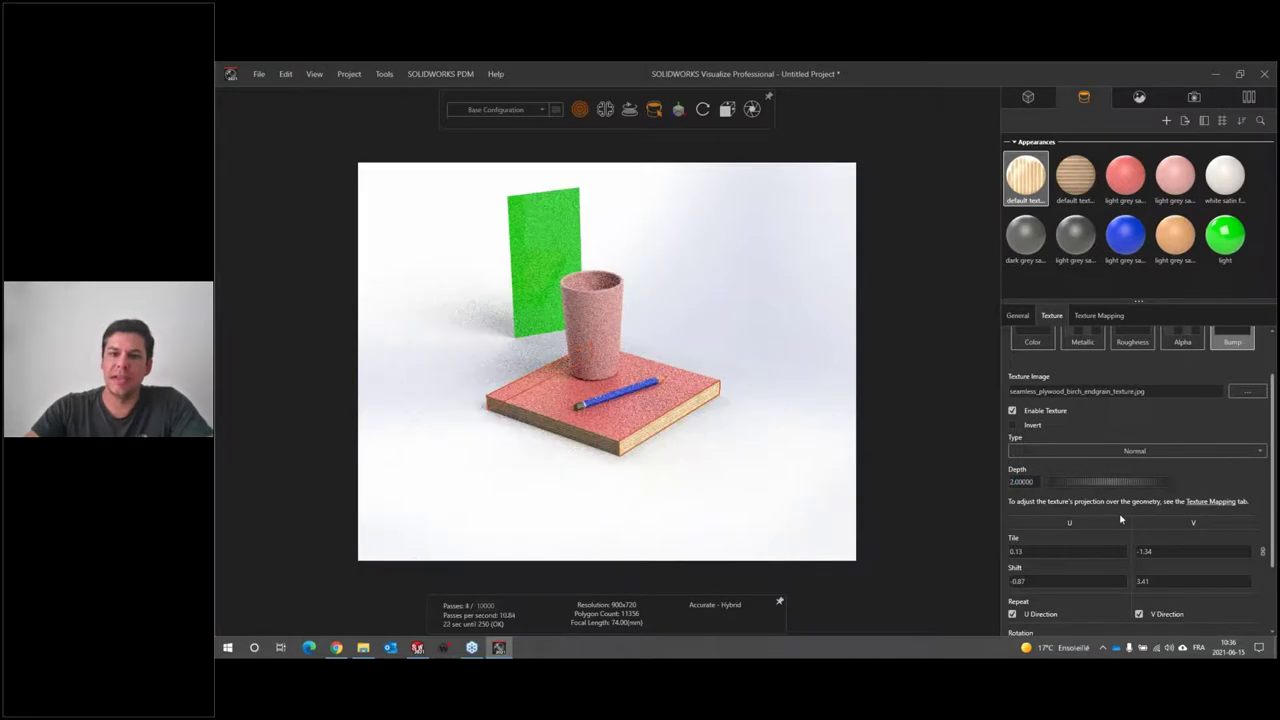
click(753, 486)
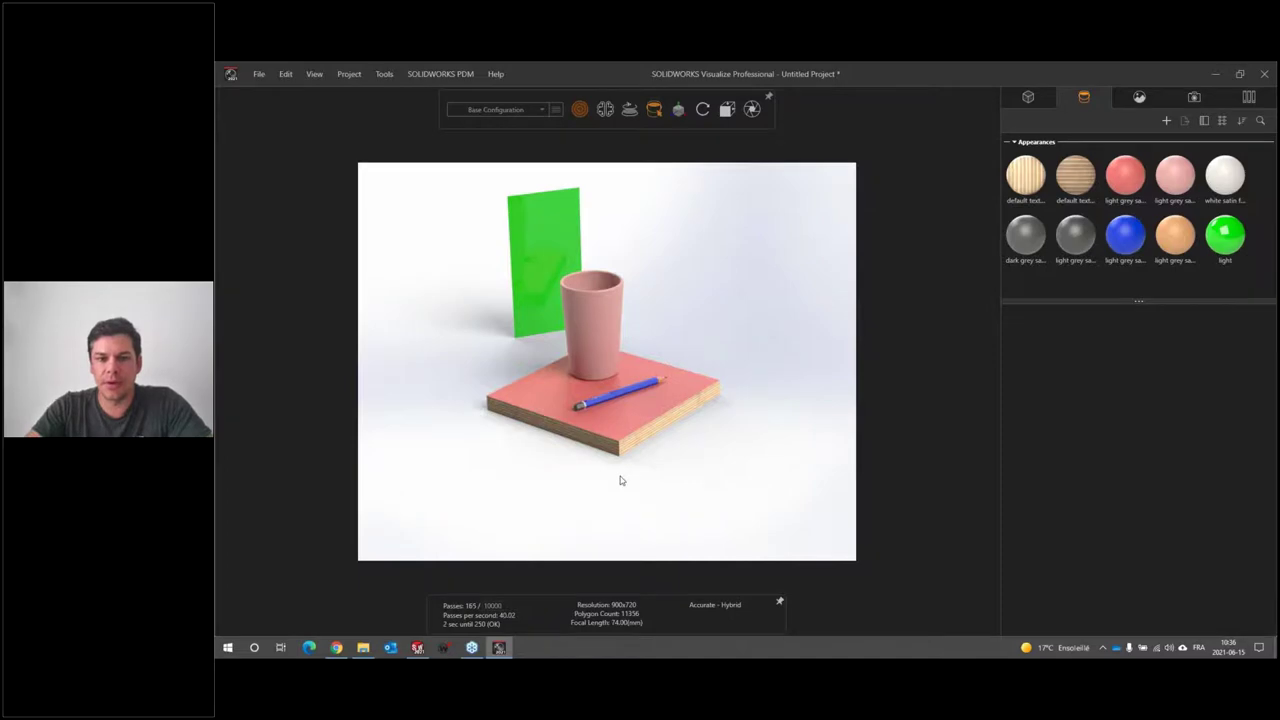
Make default texture-2 a PBR Material and load the plywood end-grain image as a texture map
scroll(620, 481, up, 5)
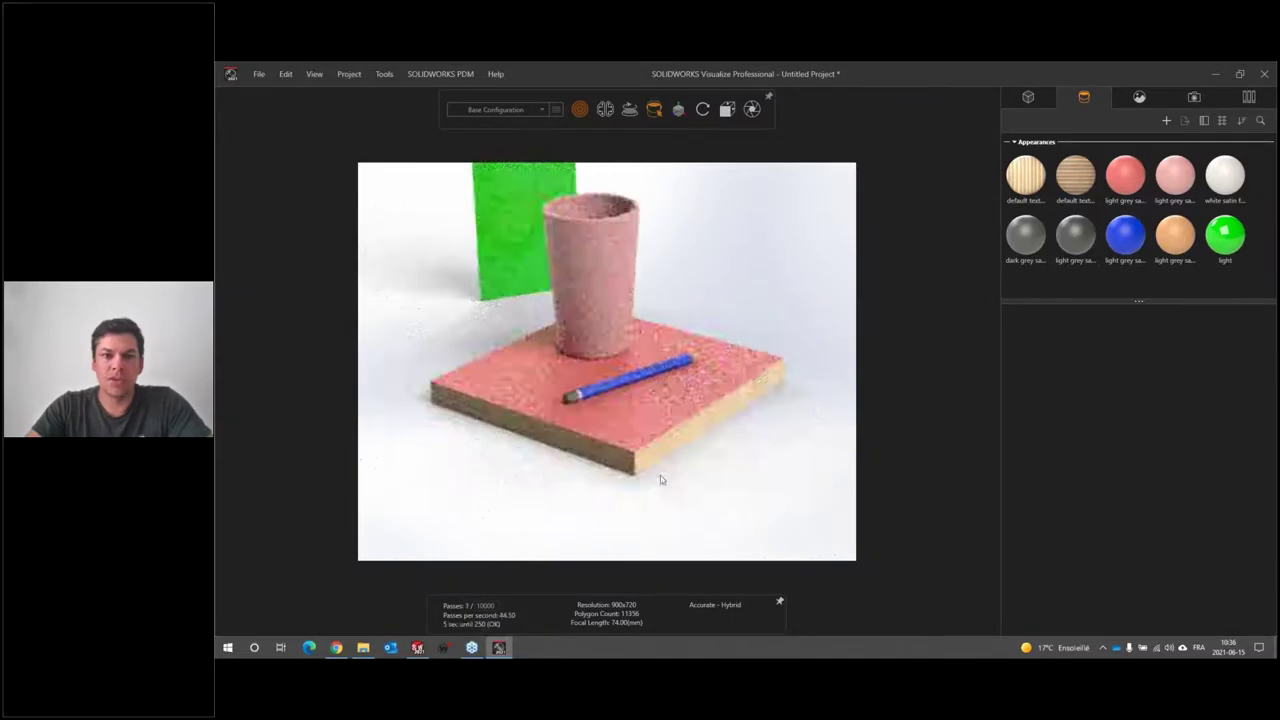
click(1072, 187)
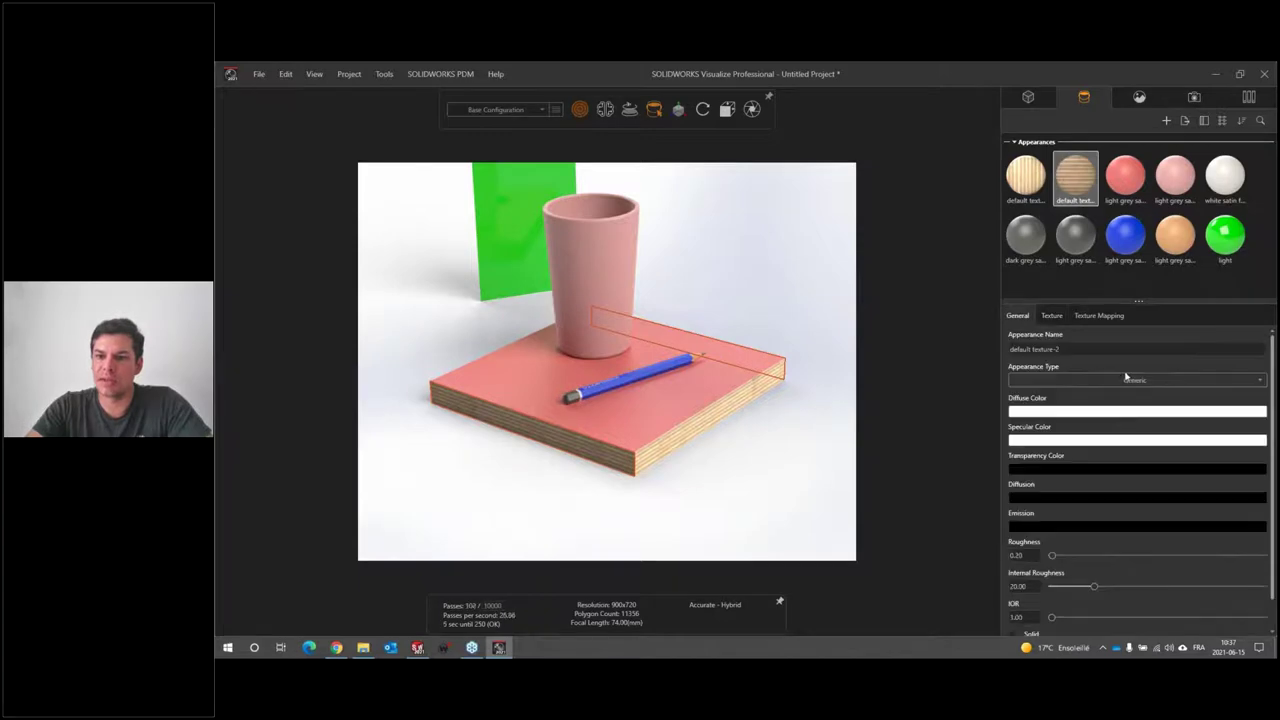
click(1134, 380)
click(1100, 613)
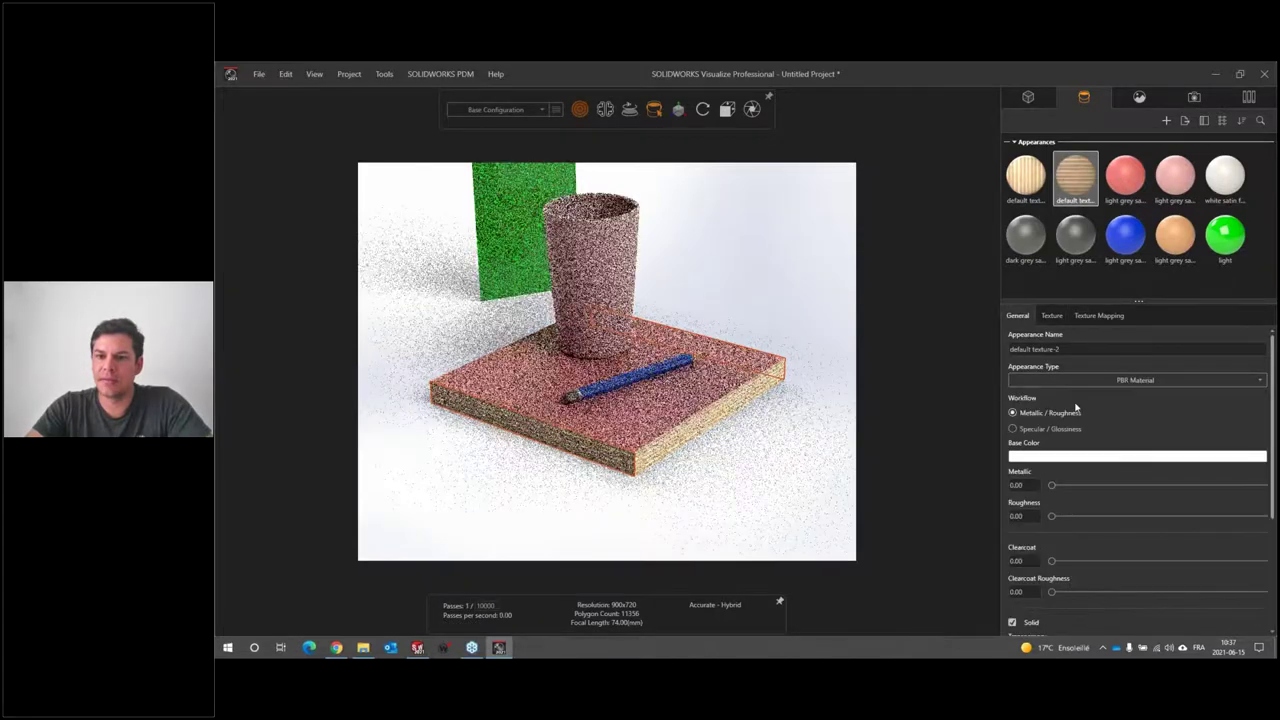
click(1052, 315)
click(1133, 380)
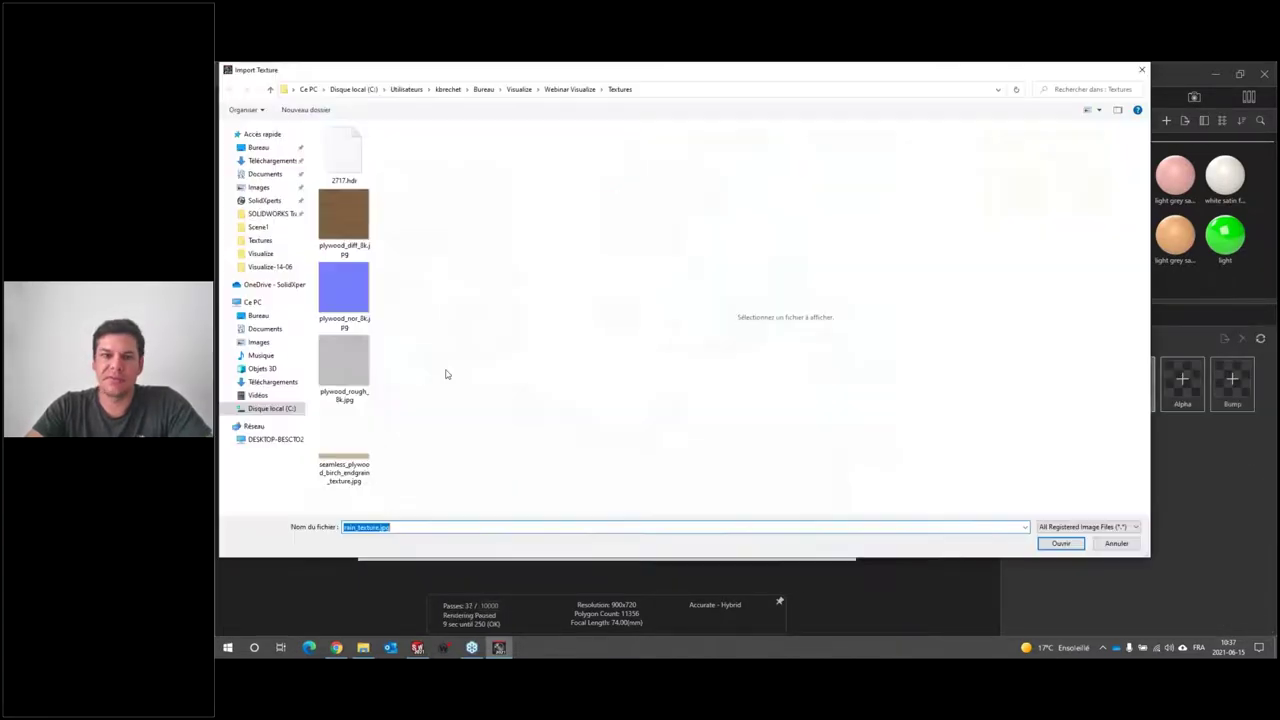
click(344, 465)
click(1060, 543)
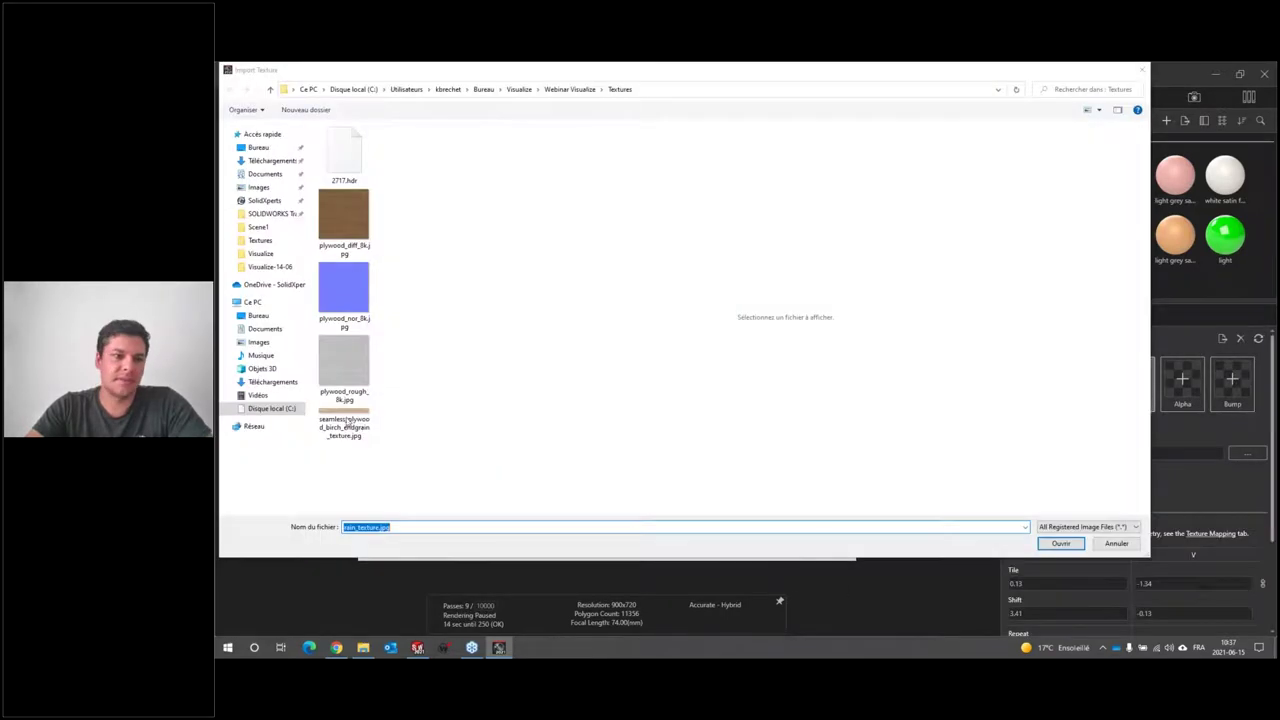
Load the plywood end-grain image as its bump map with depth 2
click(341, 428)
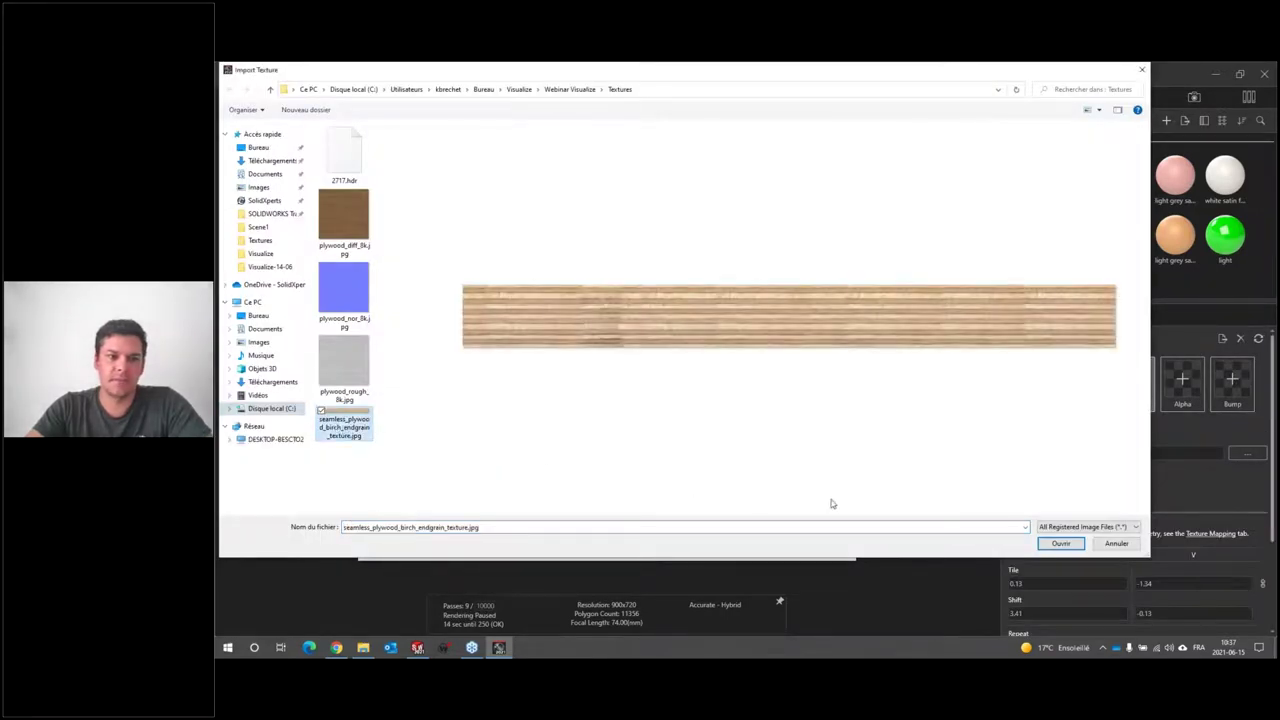
click(1058, 543)
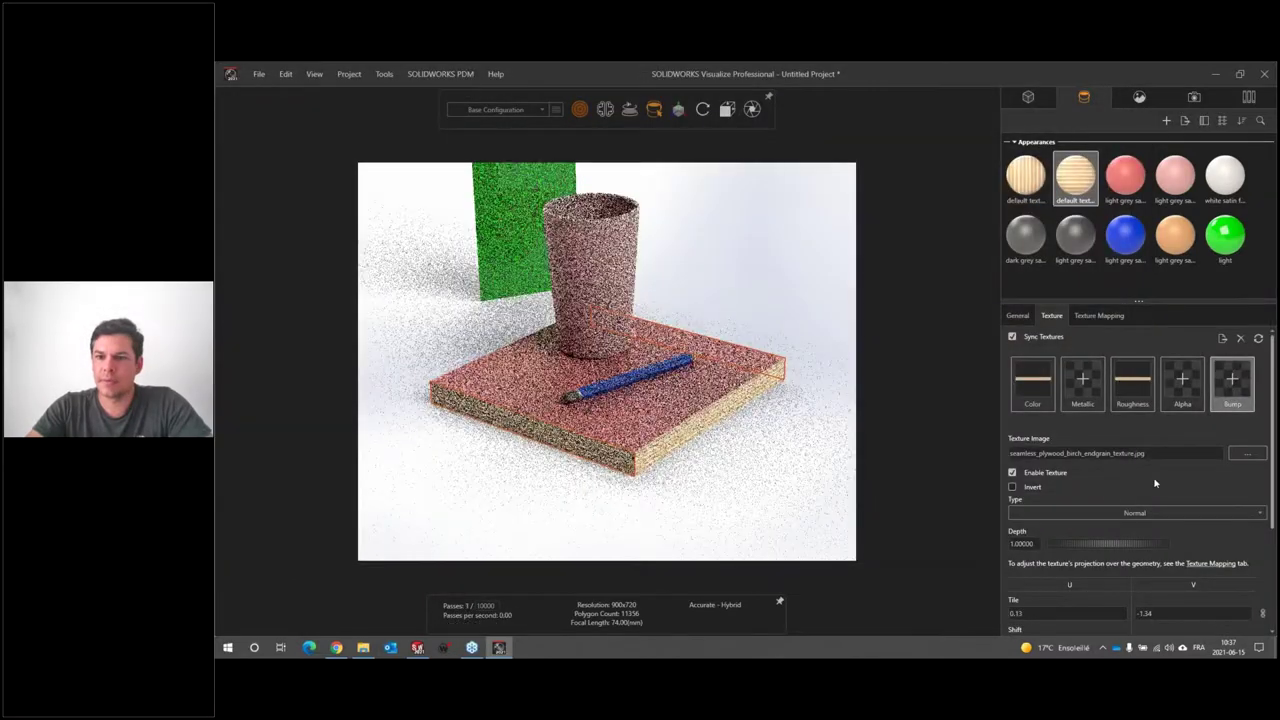
double_click(1043, 544)
text(2)
key(Return)
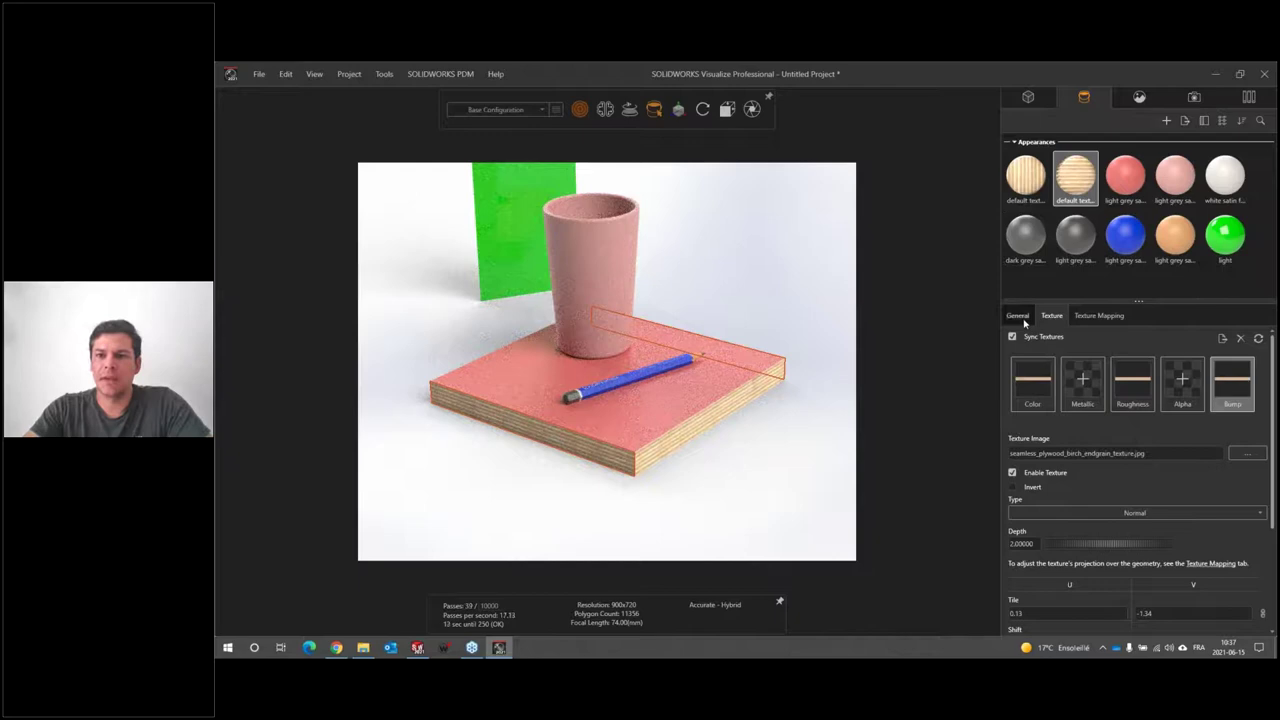
Set roughness to 1 on default texture-2 and default texture
click(1018, 316)
double_click(1016, 516)
text(1)
key(Return)
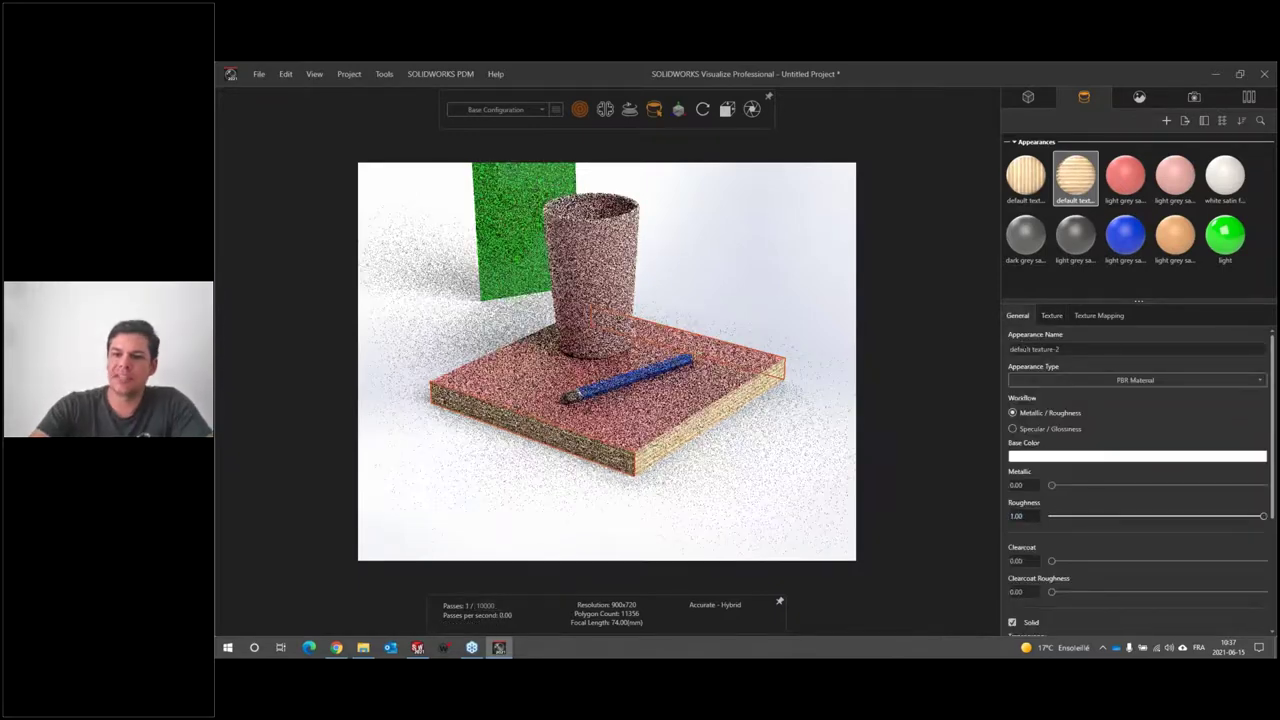
click(1025, 177)
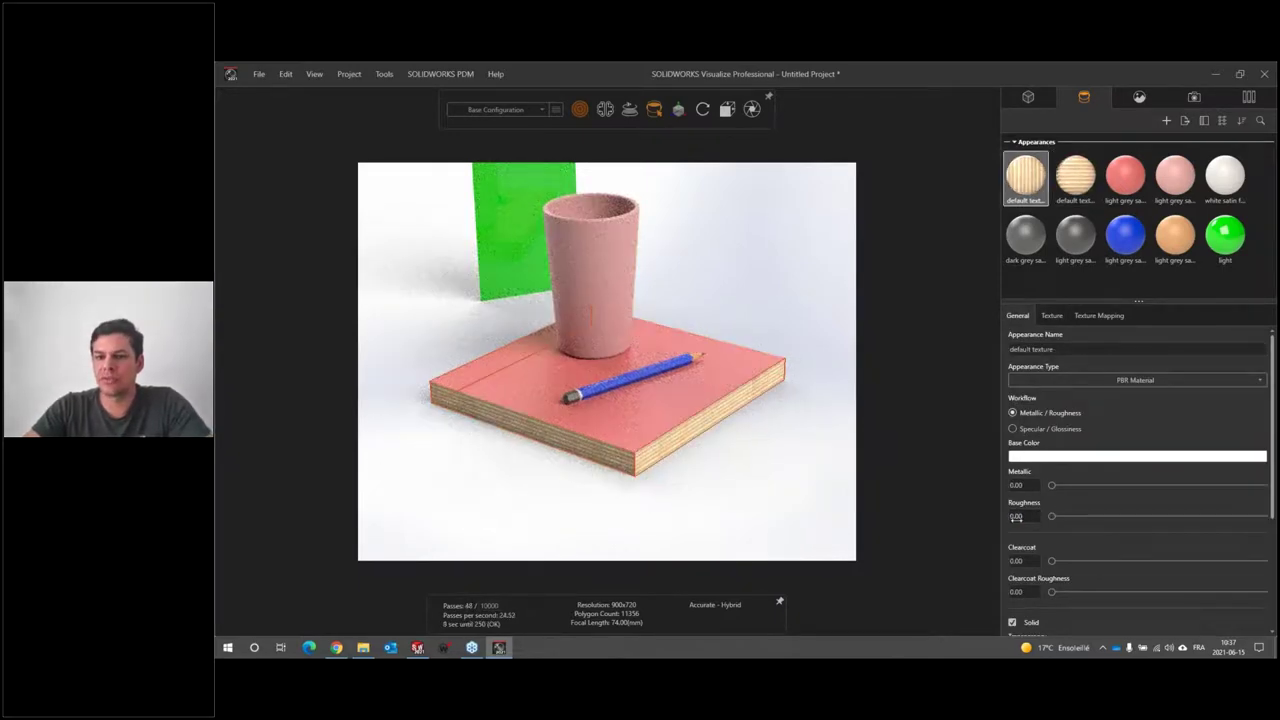
text(1)
key(Return)
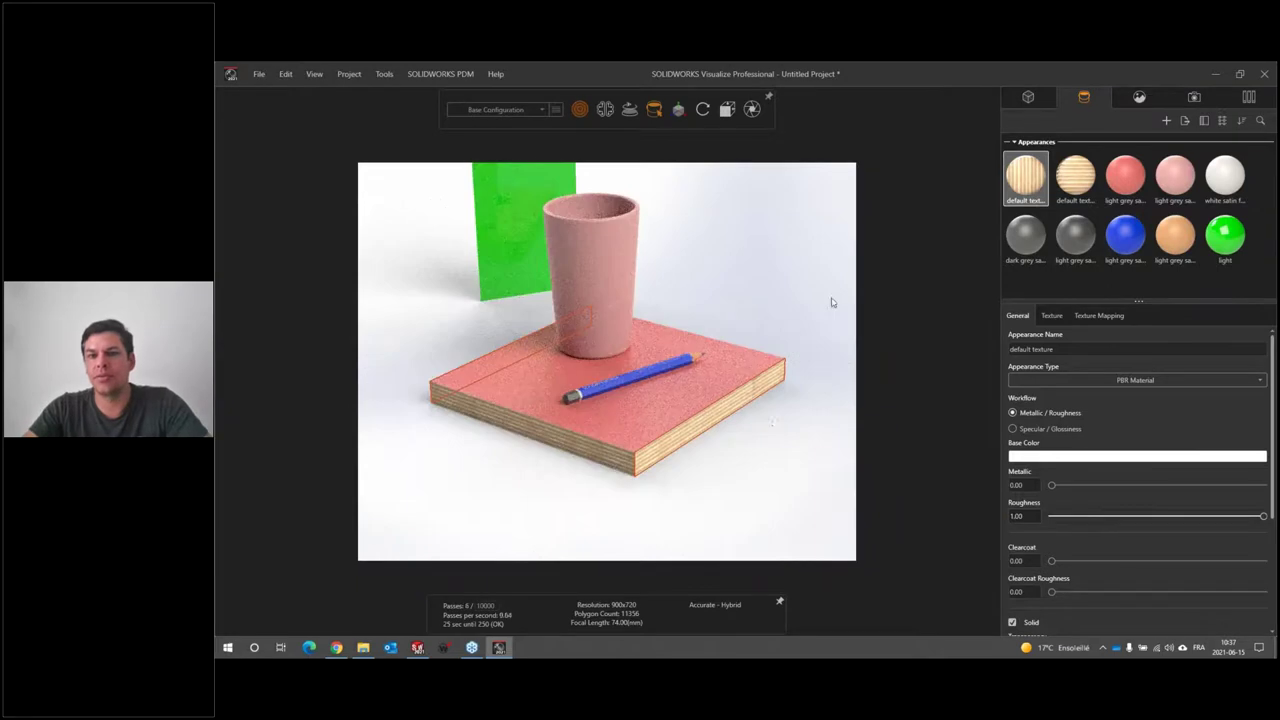
click(684, 474)
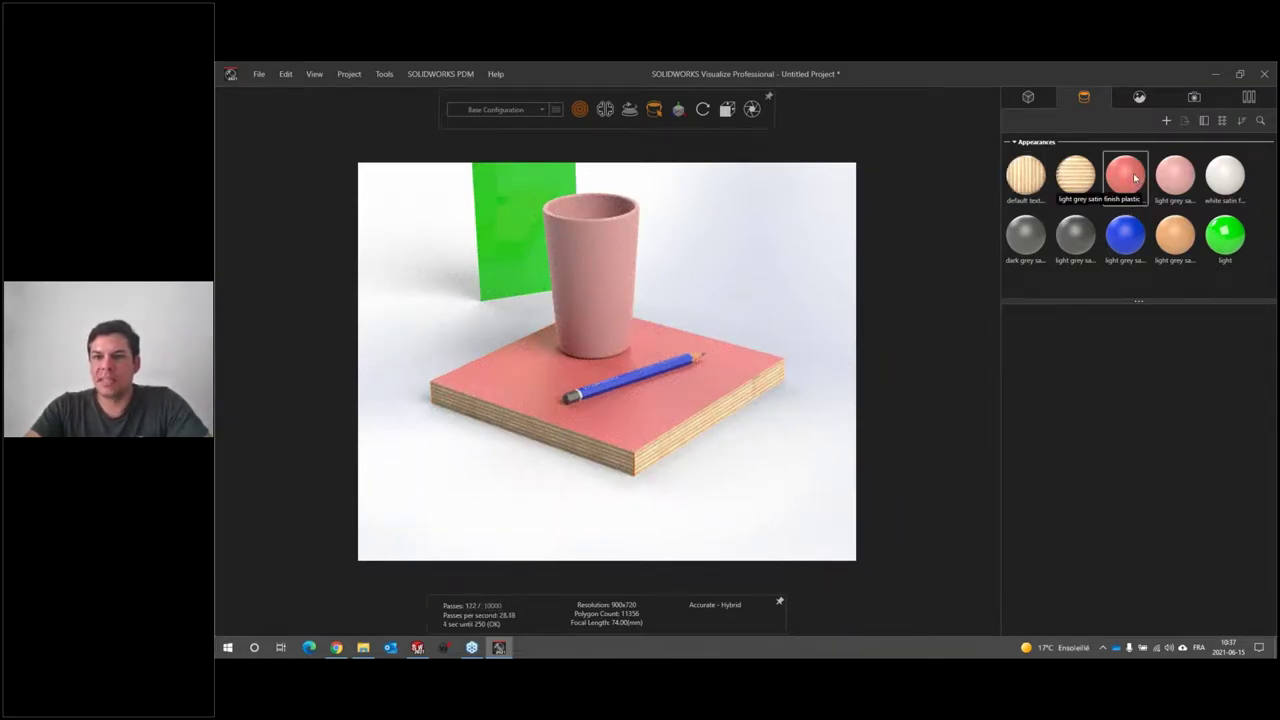
Rename the red board-top appearance TopPlywood and make it a PBR Material
click(1136, 184)
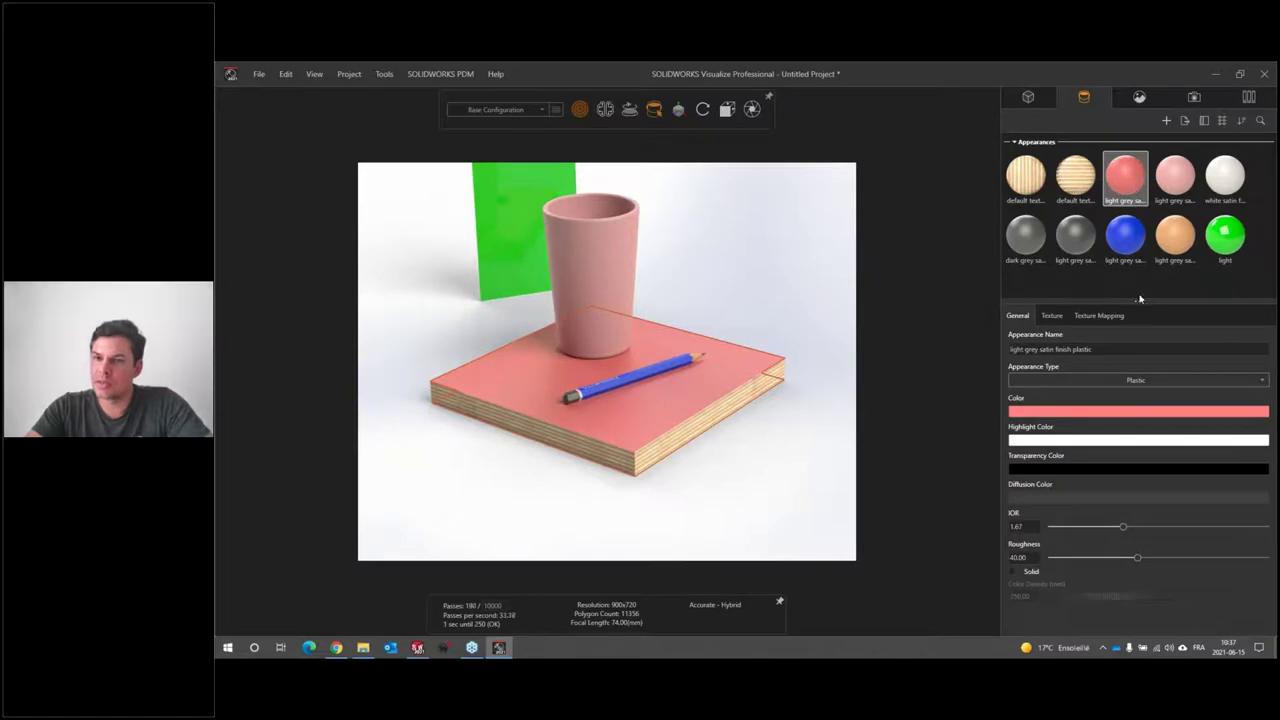
click(1128, 348)
text(TopPlywoo)
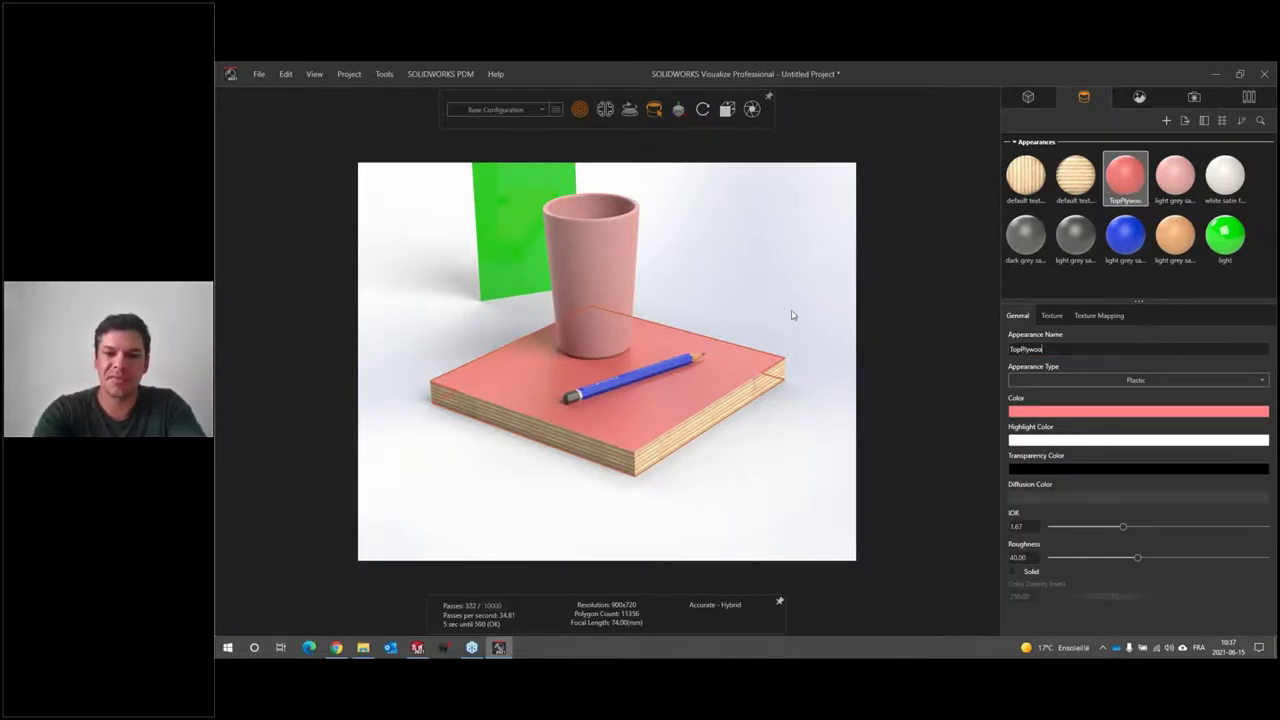
text(d)
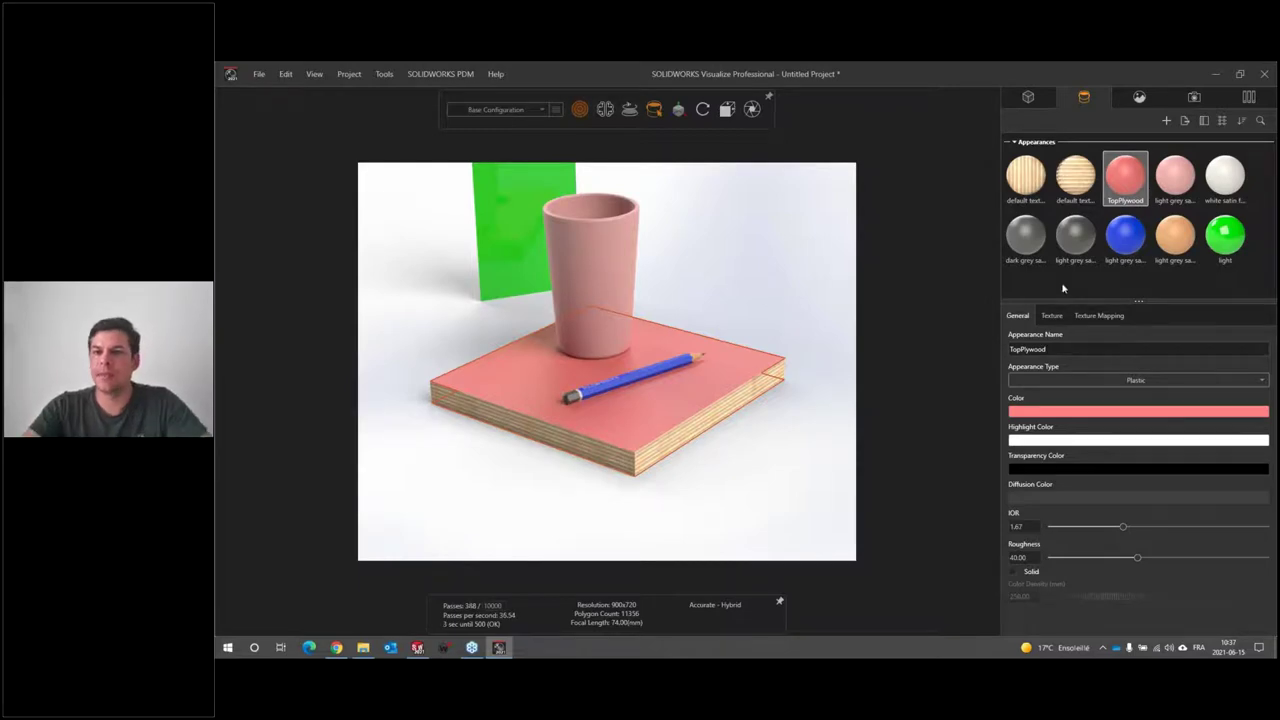
click(1134, 381)
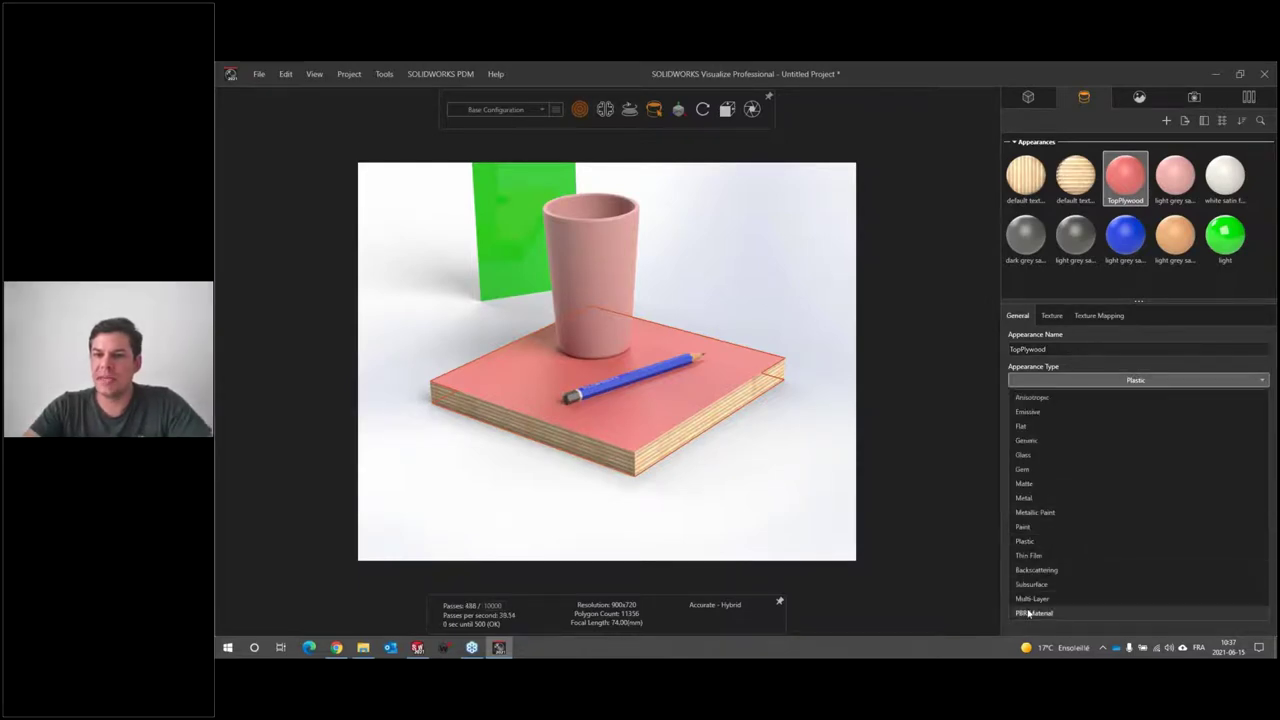
click(1060, 608)
Load plywood_diff_8k as the colour texture, declining auto-loading of matching textures
click(1052, 315)
click(1032, 380)
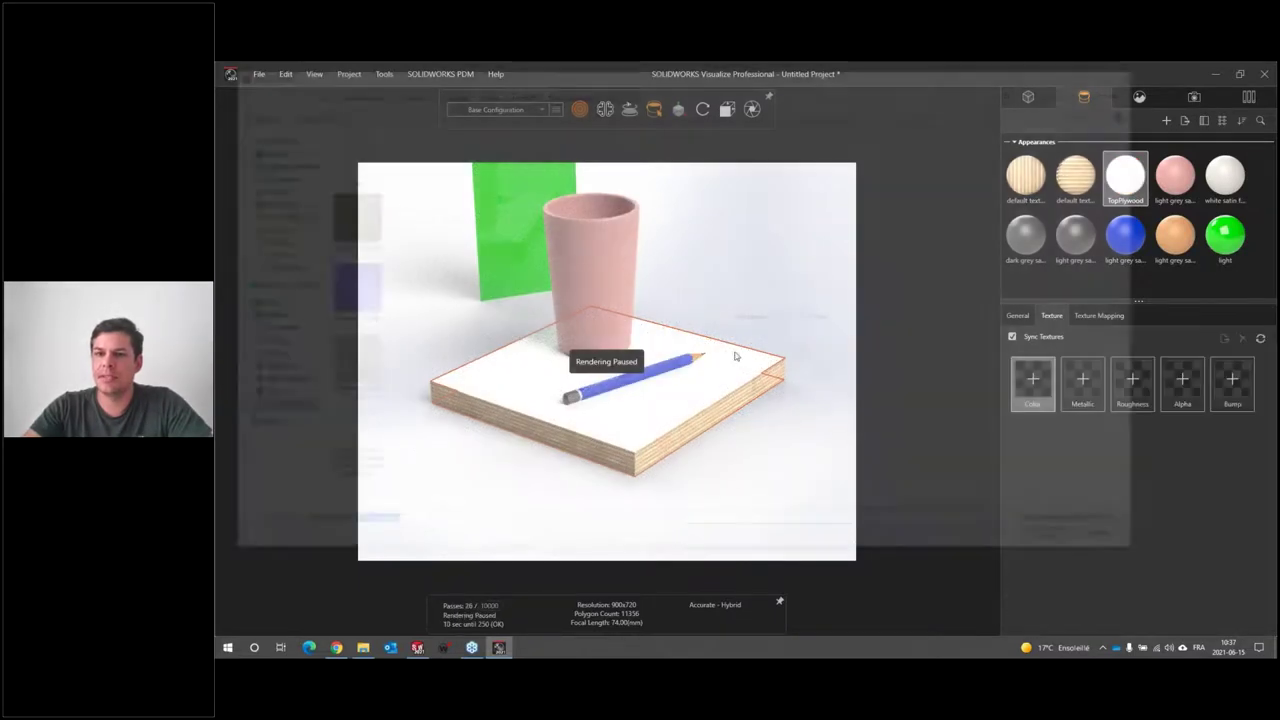
click(350, 220)
click(1061, 543)
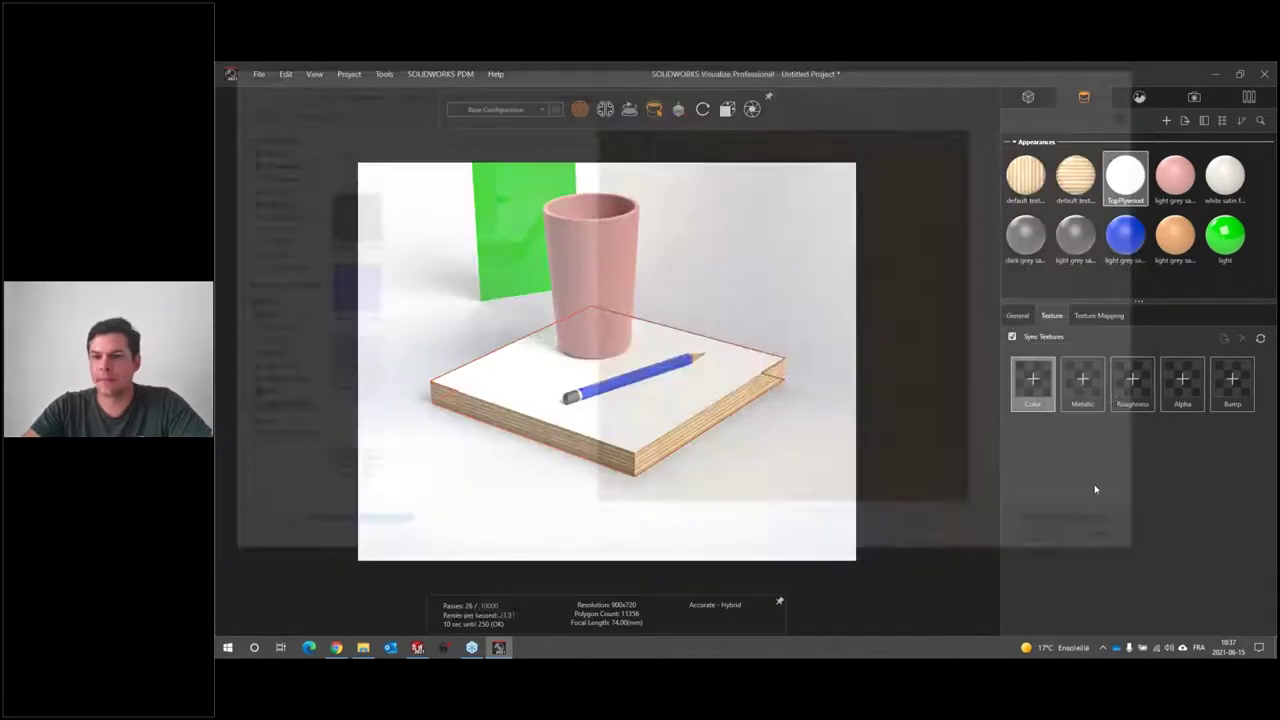
click(765, 405)
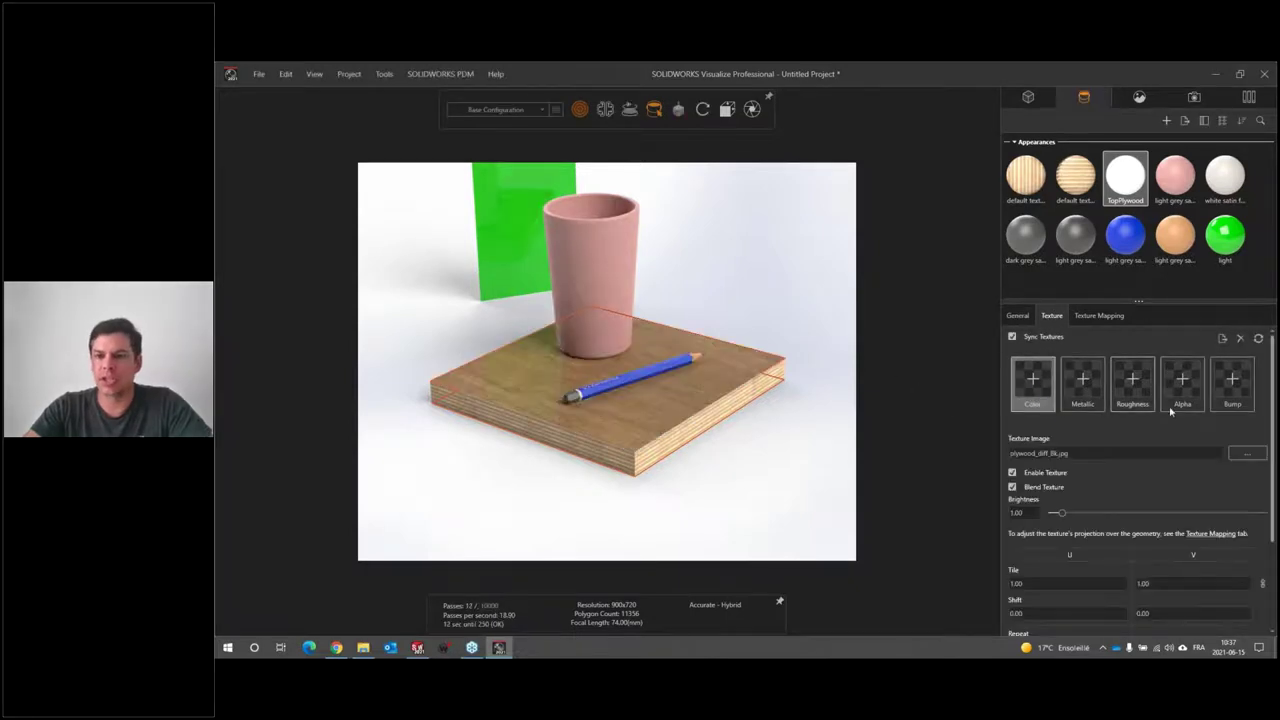
Load plywood_rough_8k.jpg as the roughness map and plywood_nor_8k.jpg as the bump map
click(1141, 375)
click(344, 362)
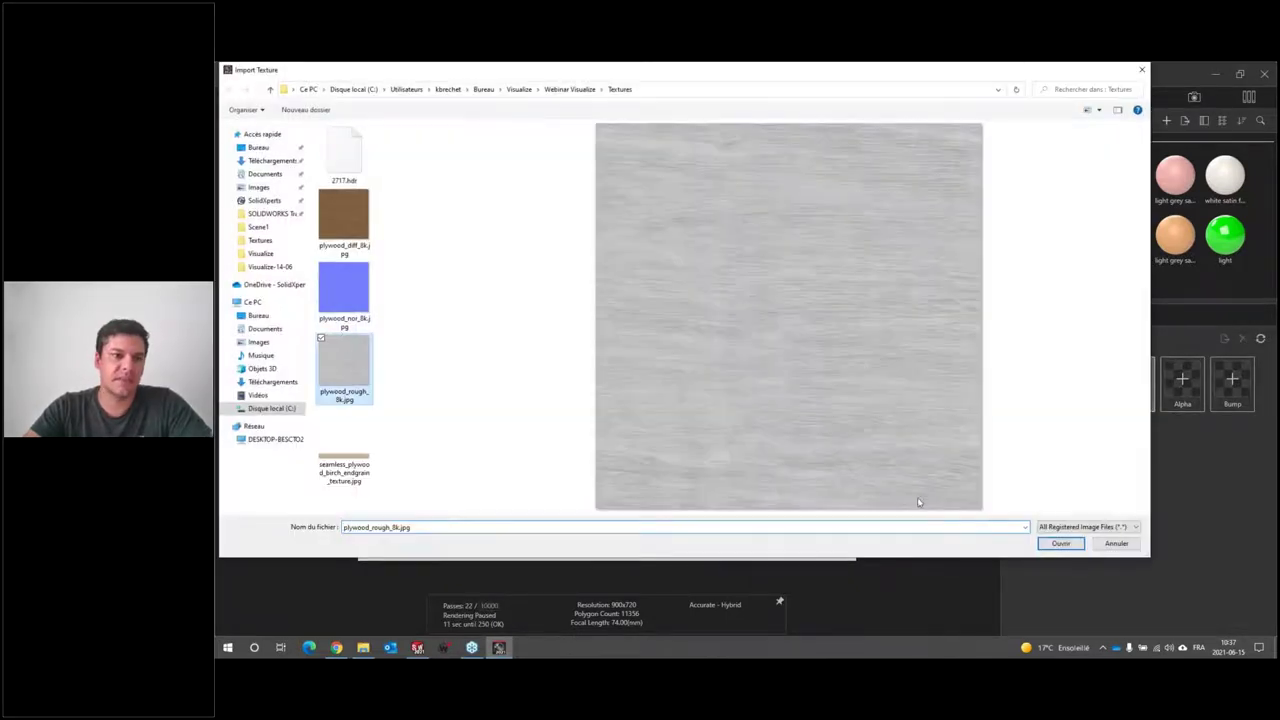
click(1056, 544)
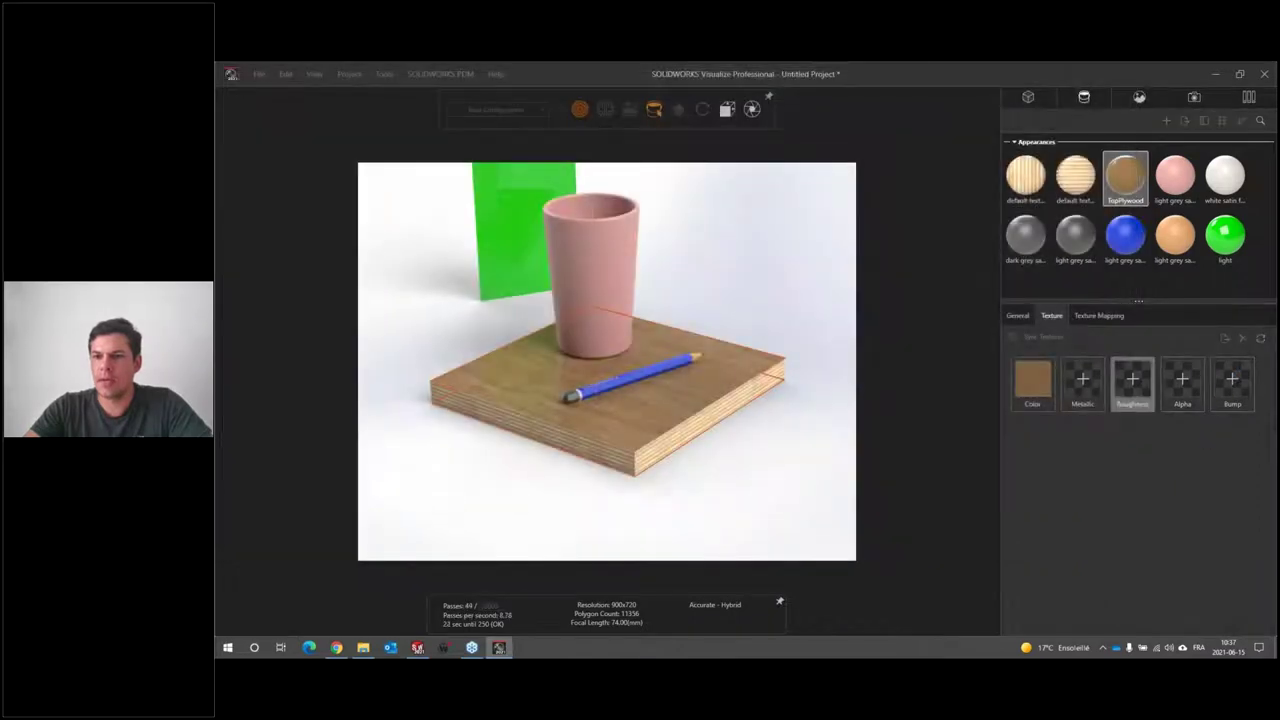
click(1233, 380)
click(344, 290)
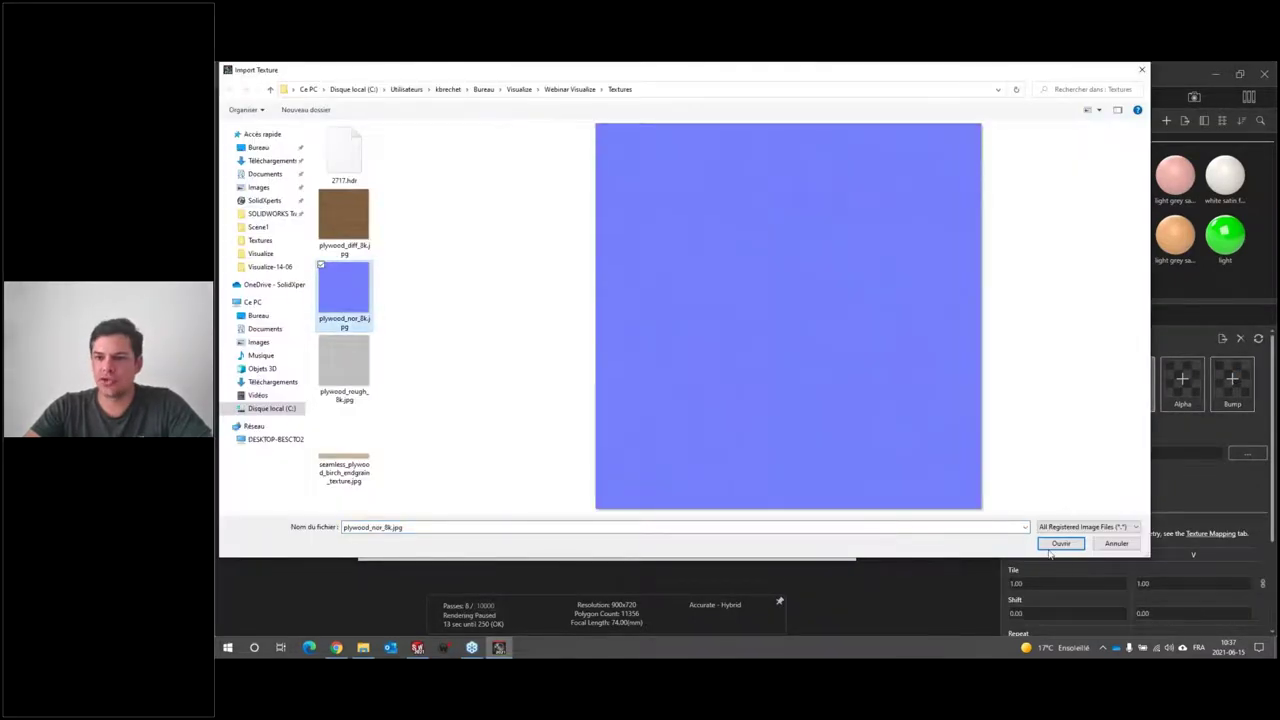
click(1058, 545)
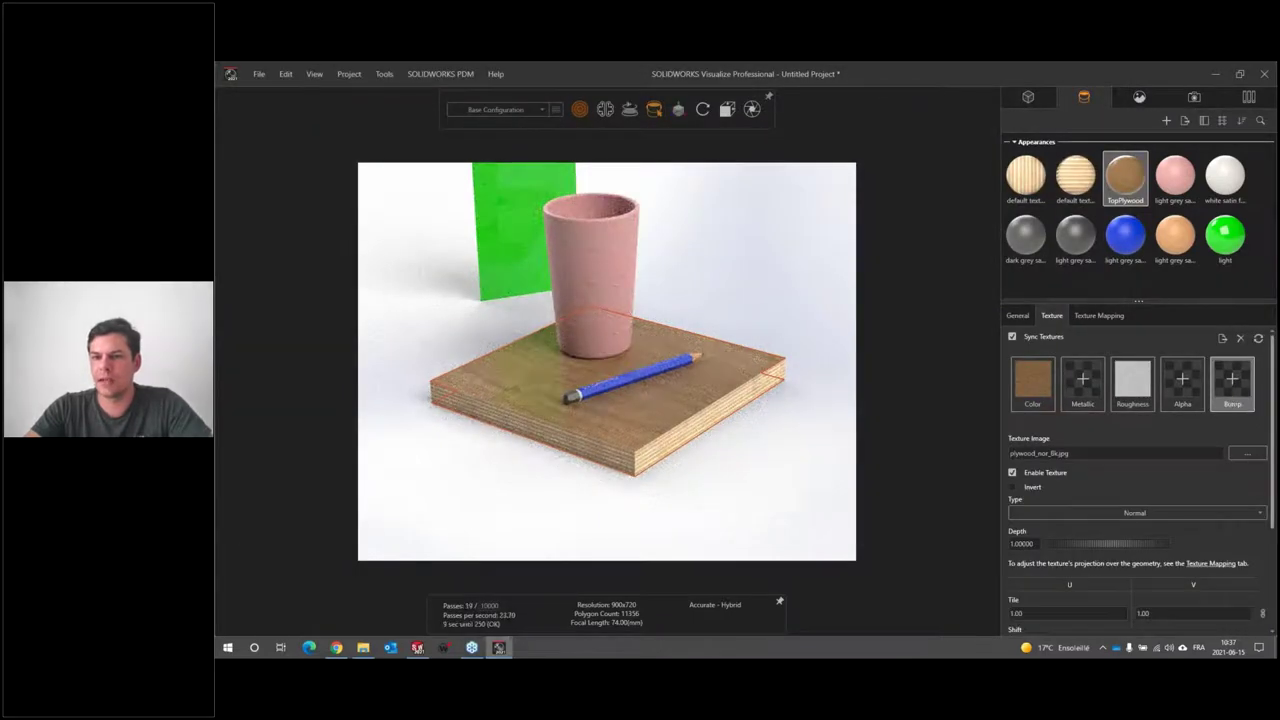
Set the bump to an inverted Displacement and raise roughness to 0.50
click(1132, 519)
click(1134, 556)
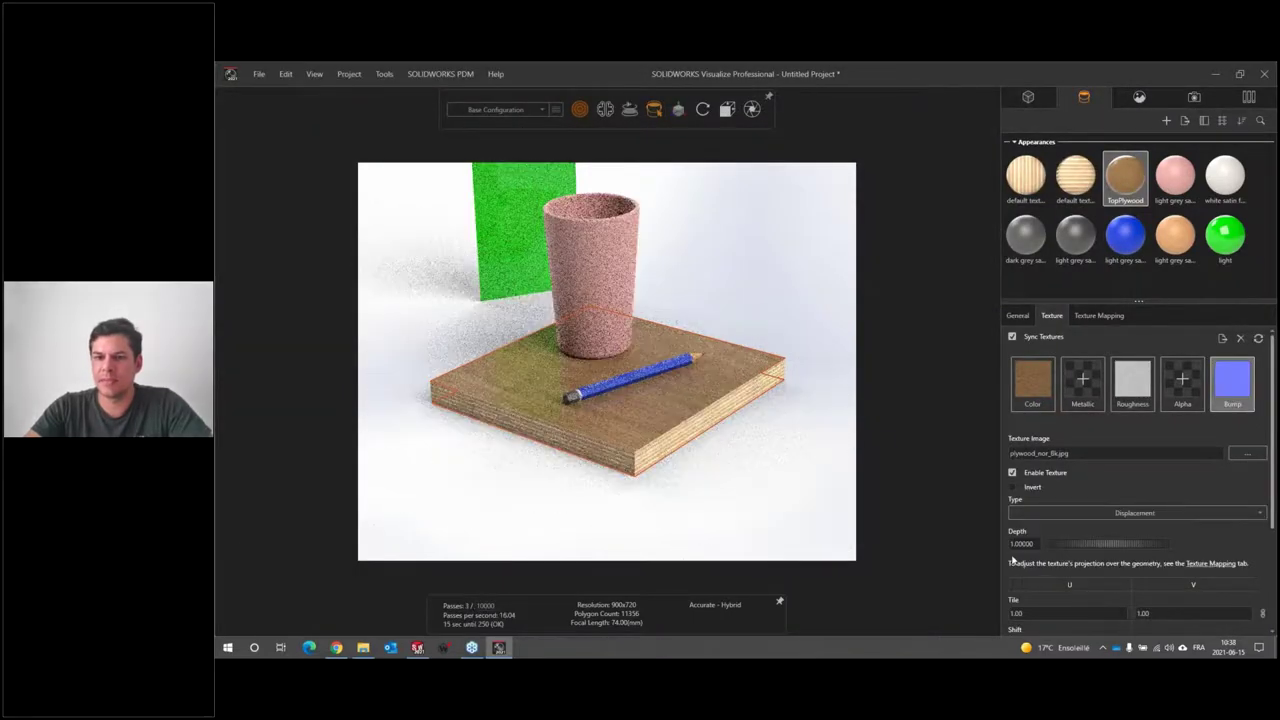
click(1012, 487)
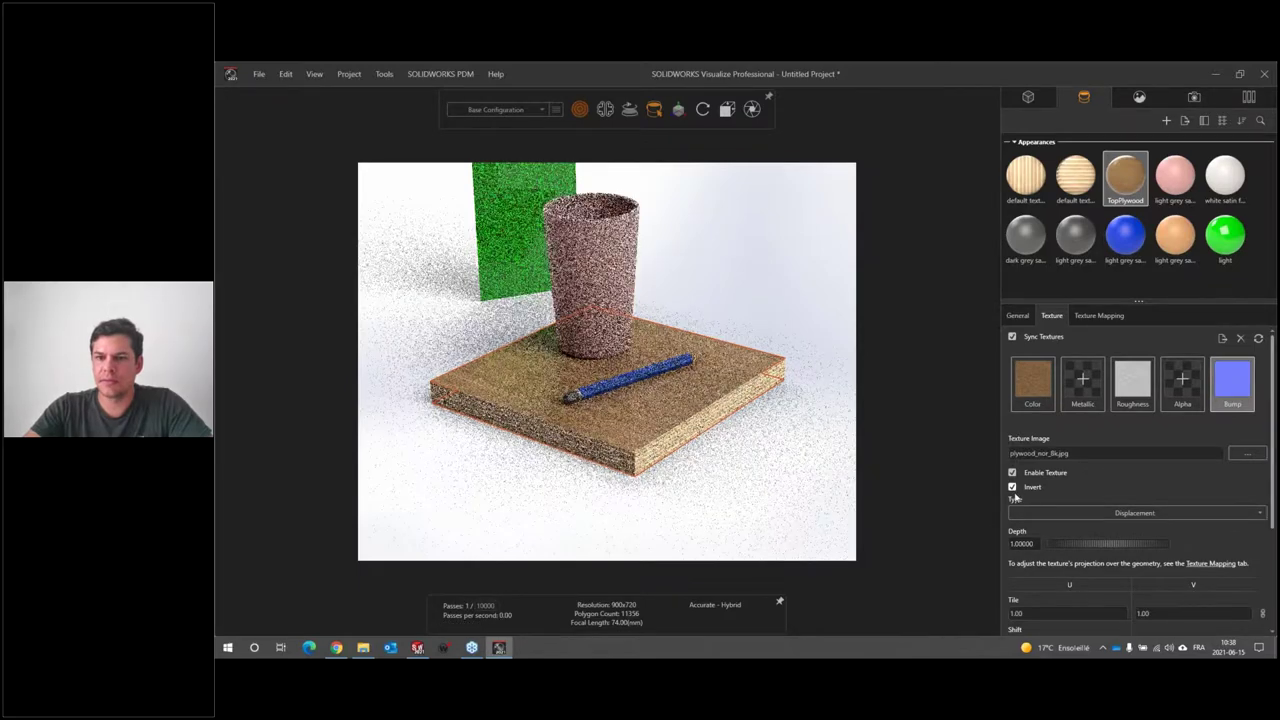
click(1017, 315)
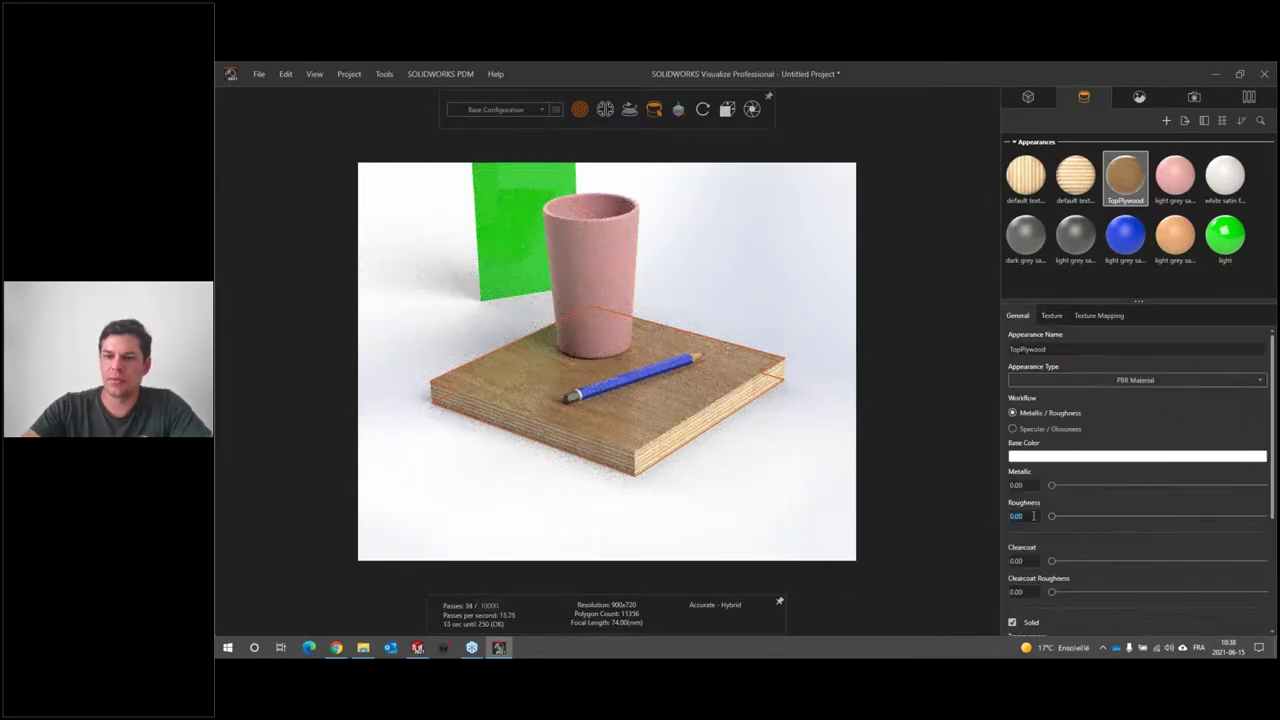
drag(1025, 515, 1080, 515)
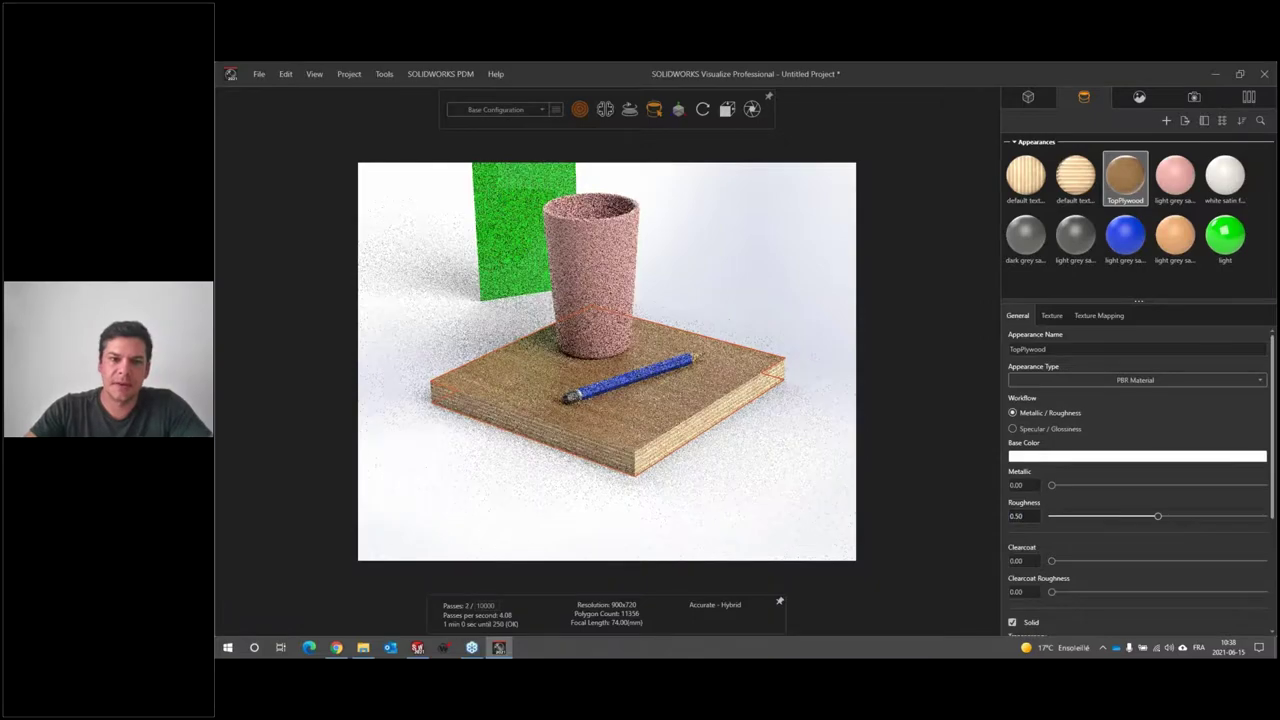
scroll(615, 391, up, 5)
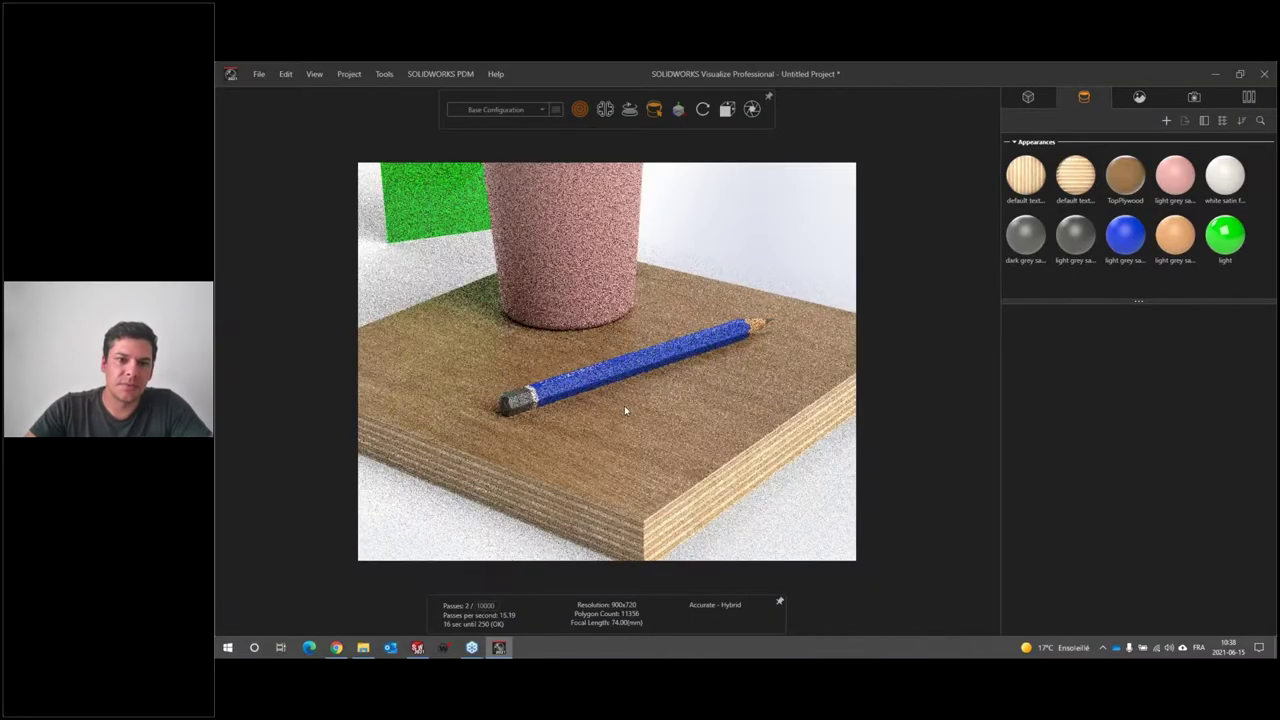
mouse_move(625, 410)
mouse_down()
mouse_move(643, 491)
mouse_move(629, 491)
mouse_move(667, 545)
mouse_move(578, 252)
mouse_move(520, 290)
mouse_move(599, 395)
mouse_up()
scroll(667, 545, down, 5)
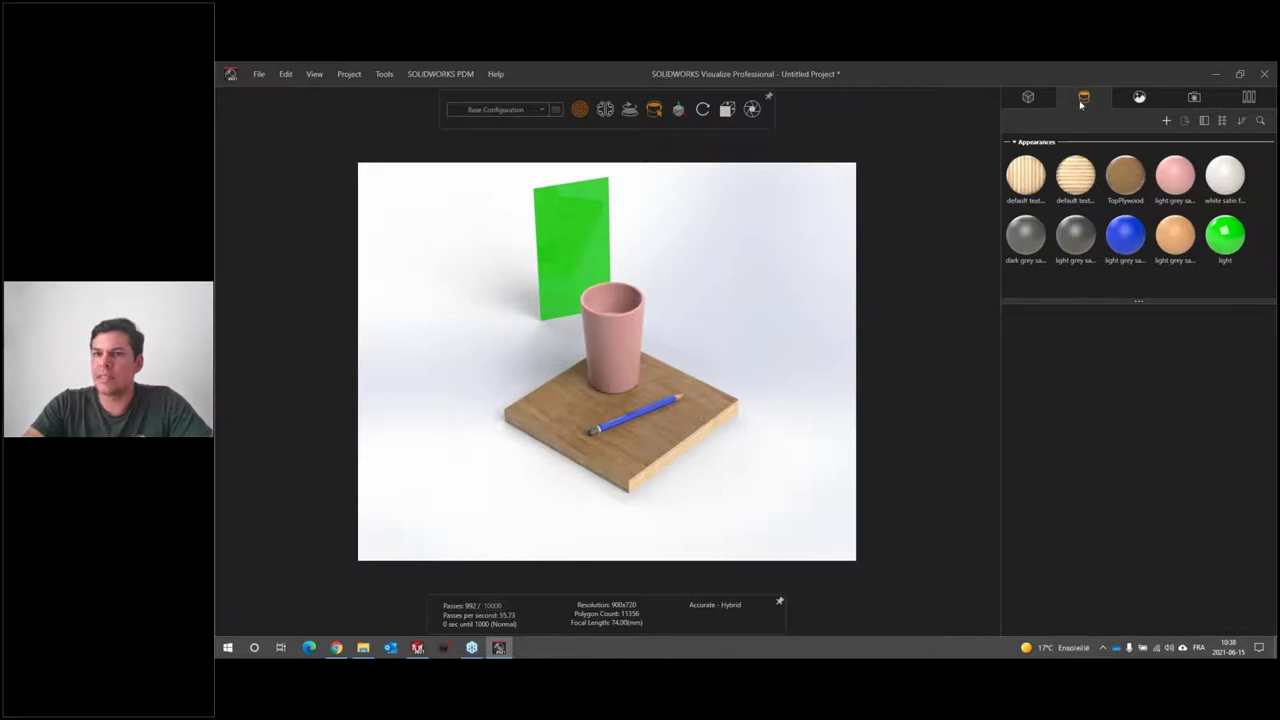
Drag the Xenon 8000K light from the library's Emissives folder onto the green panel
click(1139, 97)
click(1248, 97)
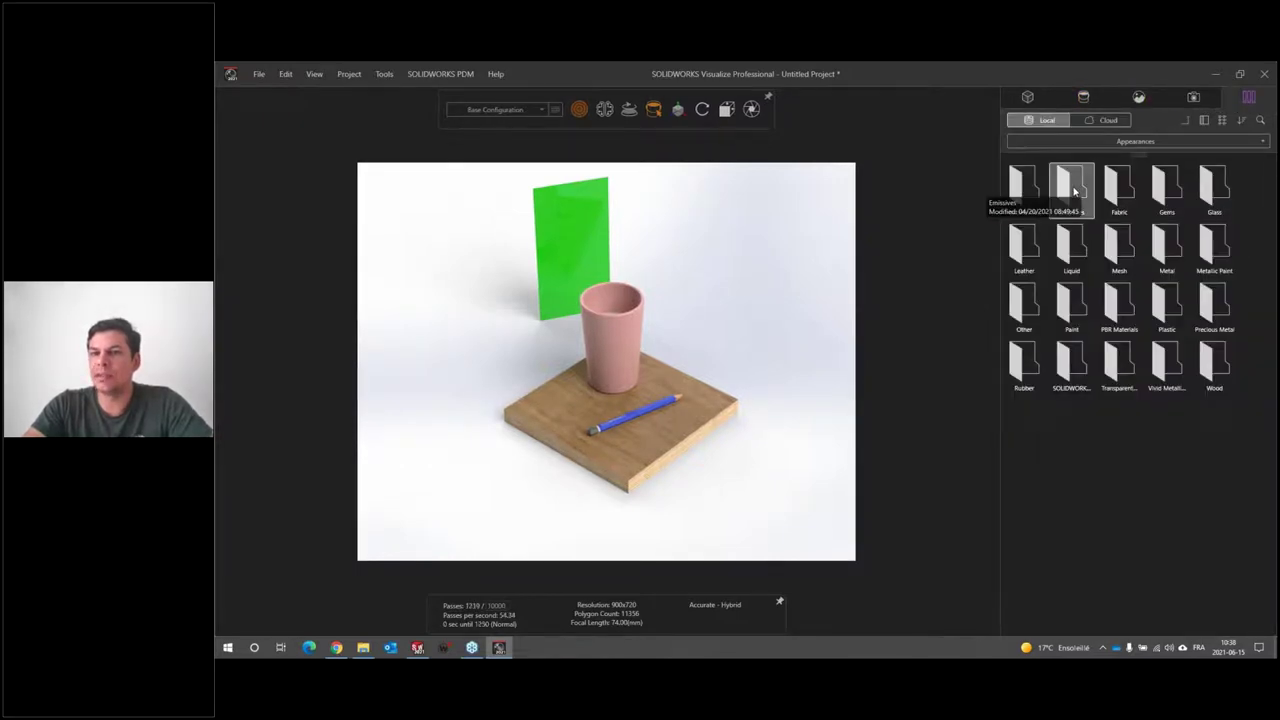
double_click(1075, 191)
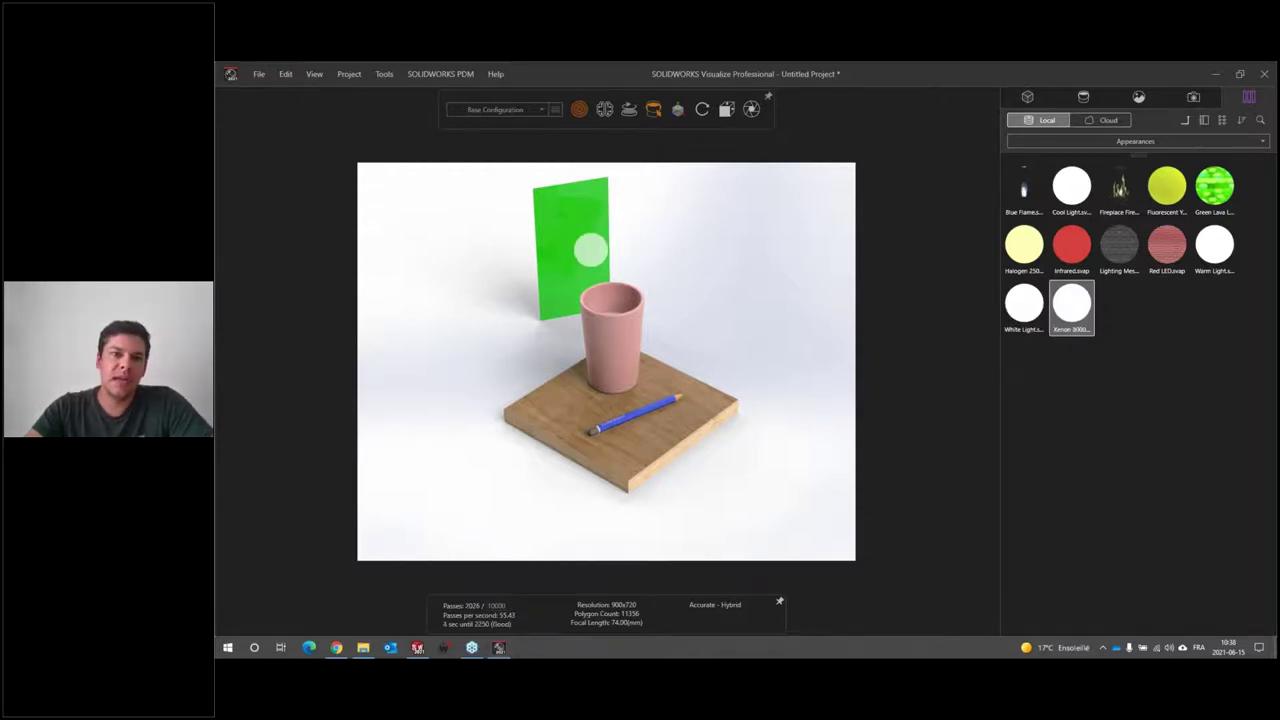
drag(921, 399, 588, 249)
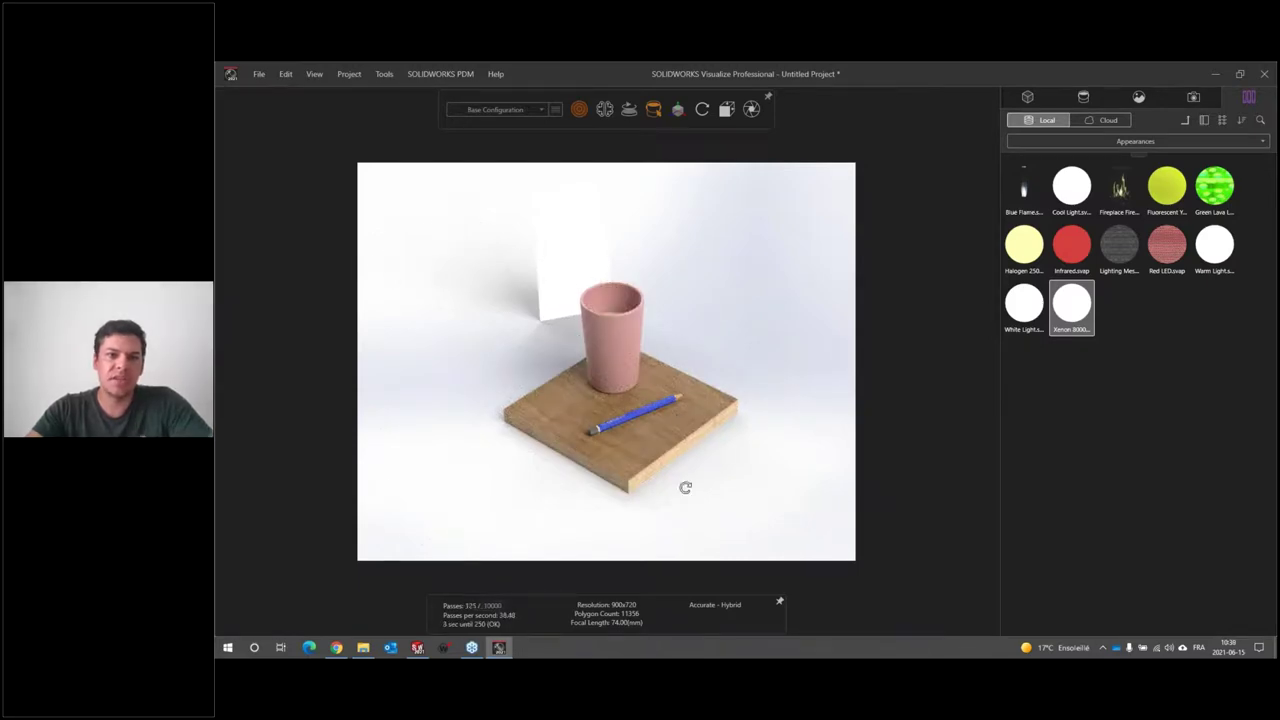
drag(683, 486, 565, 400)
scroll(565, 400, up, 2)
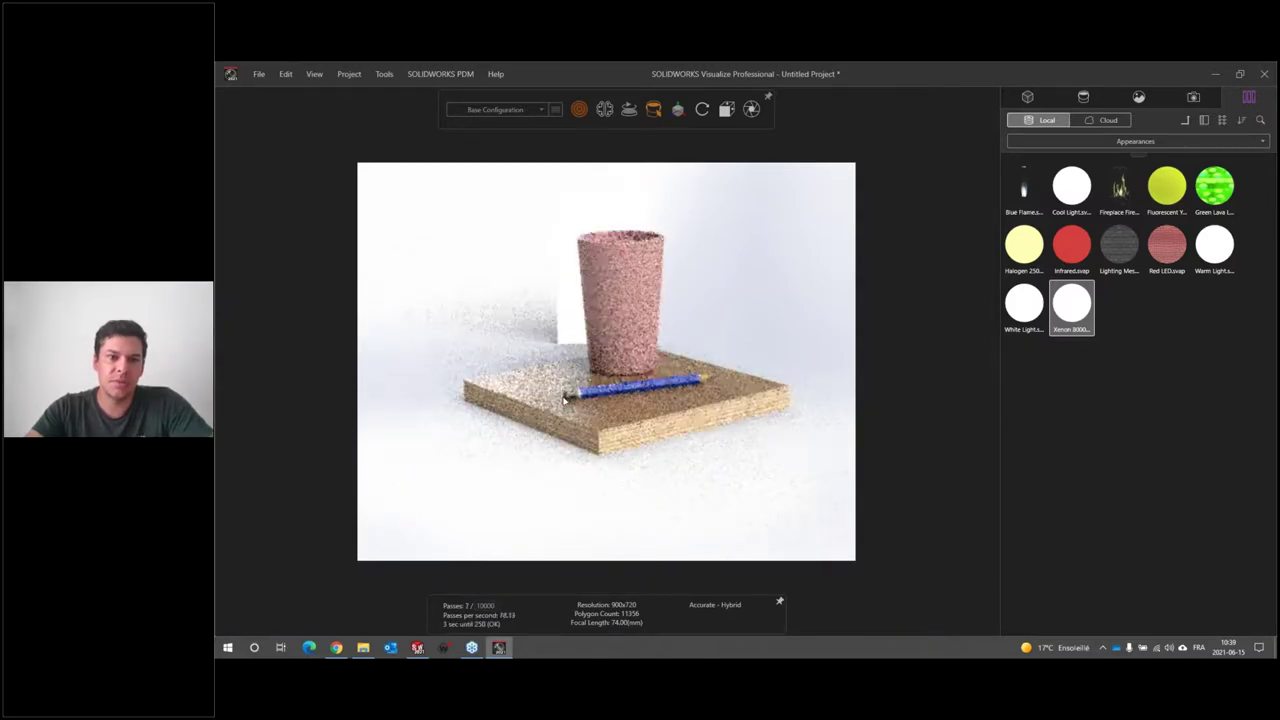
scroll(570, 380, up, 2)
scroll(576, 350, up, 2)
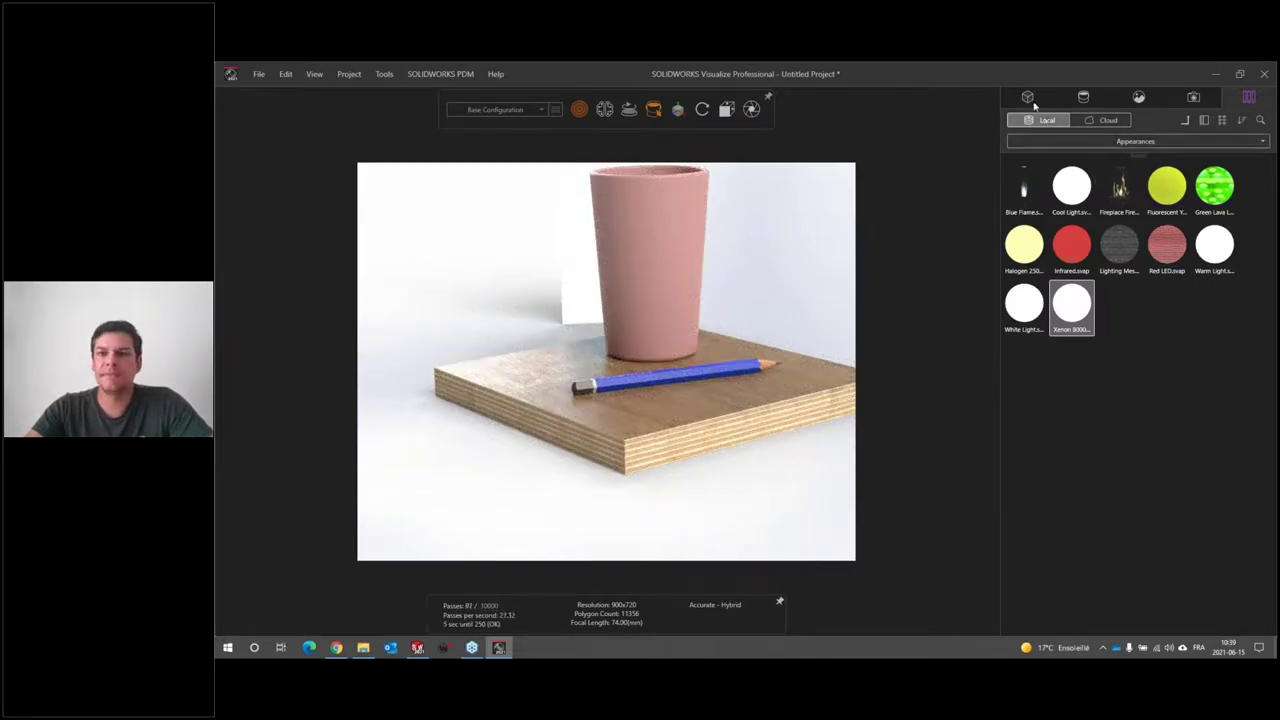
Select the Xenon 8000K appearance in the project list, keeping its Emissive type
click(1083, 100)
drag(1138, 301, 1129, 329)
click(1025, 296)
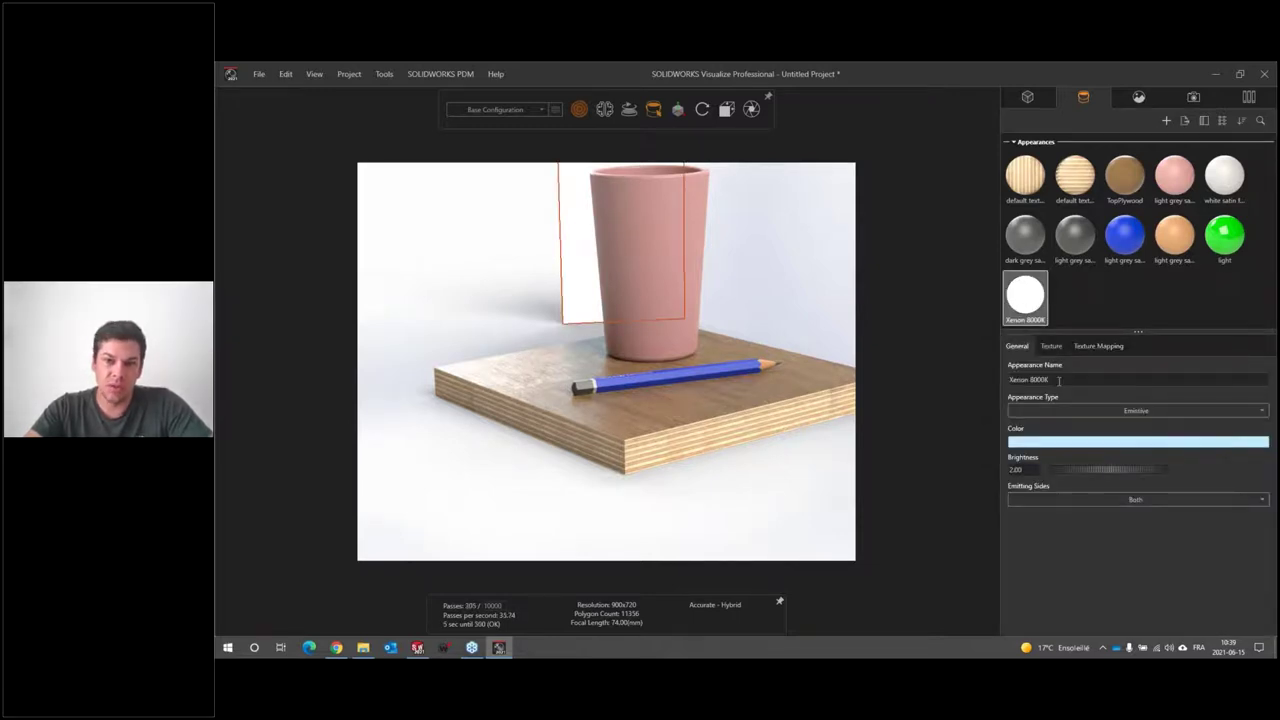
click(1116, 412)
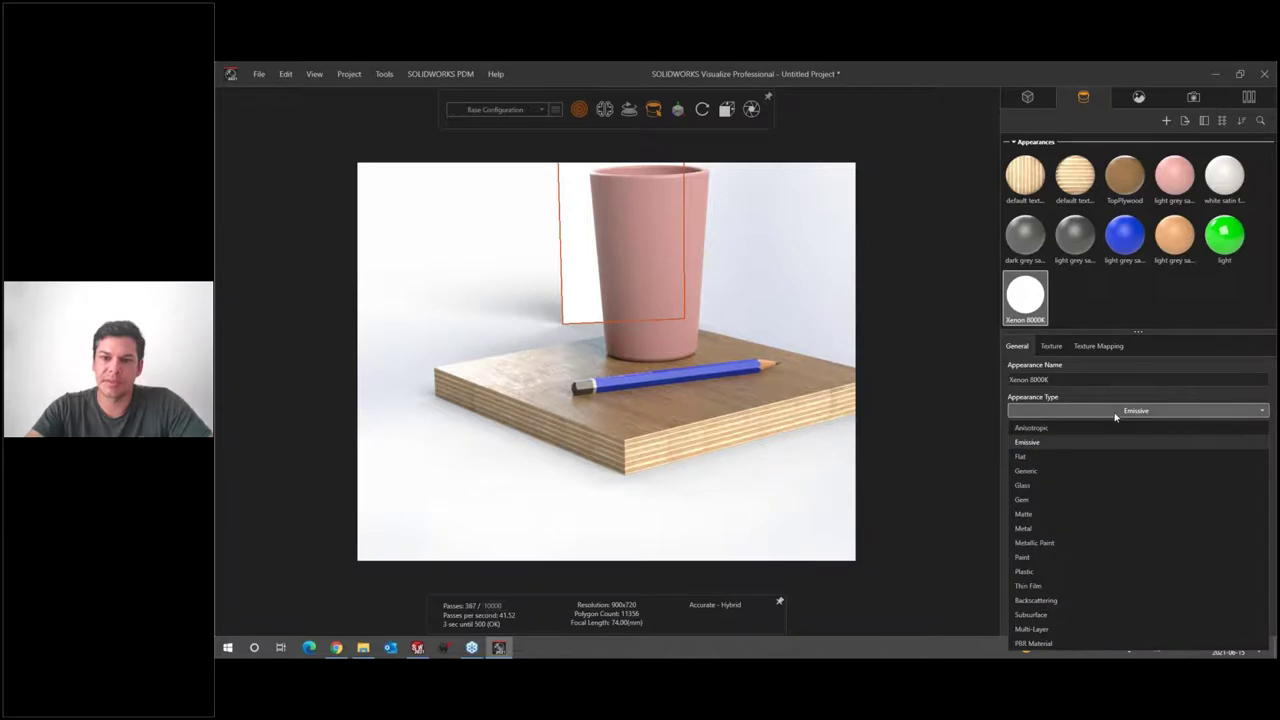
click(1116, 412)
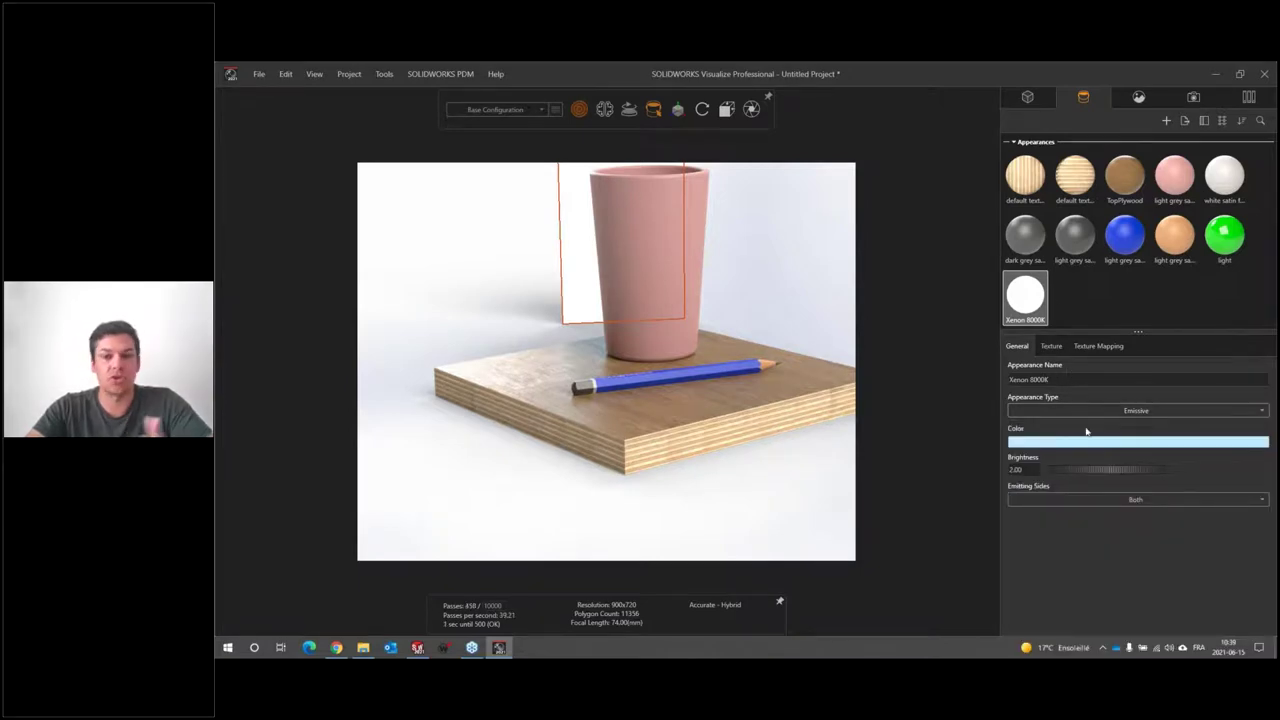
Set the Xenon light's brightness to 15
scroll(1070, 469, down, 1)
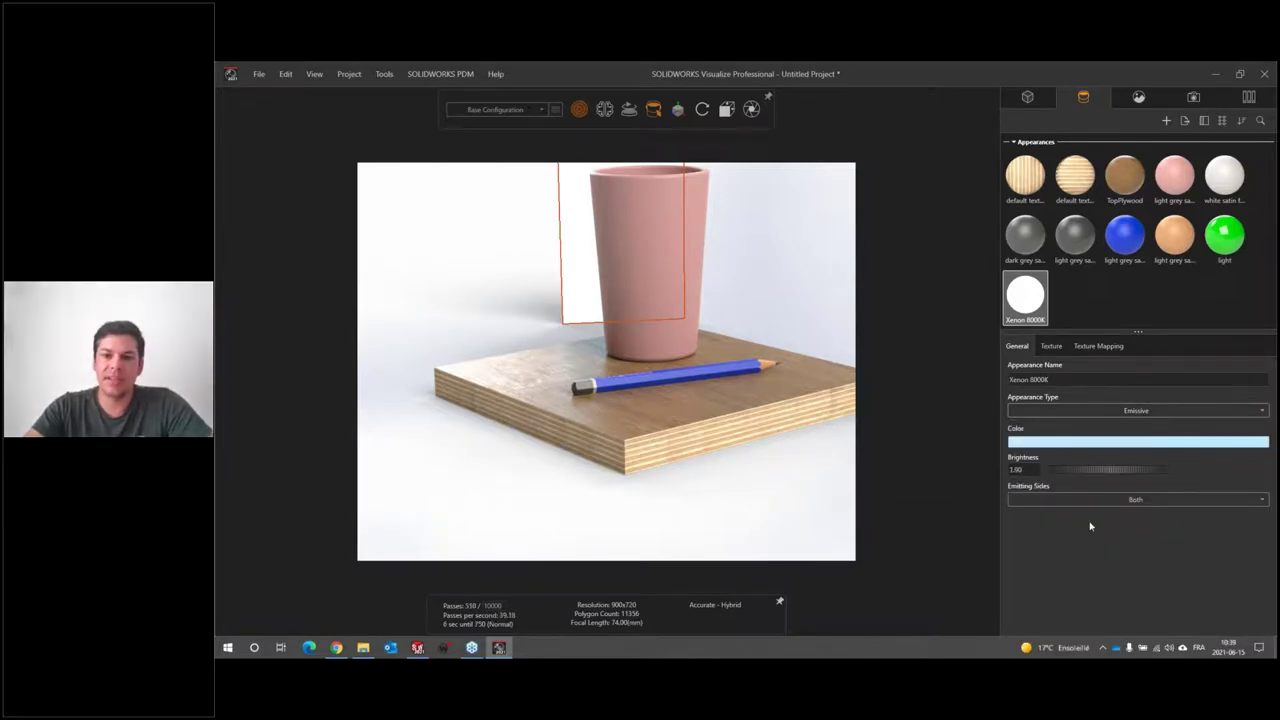
double_click(1018, 469)
text(15)
key(Return)
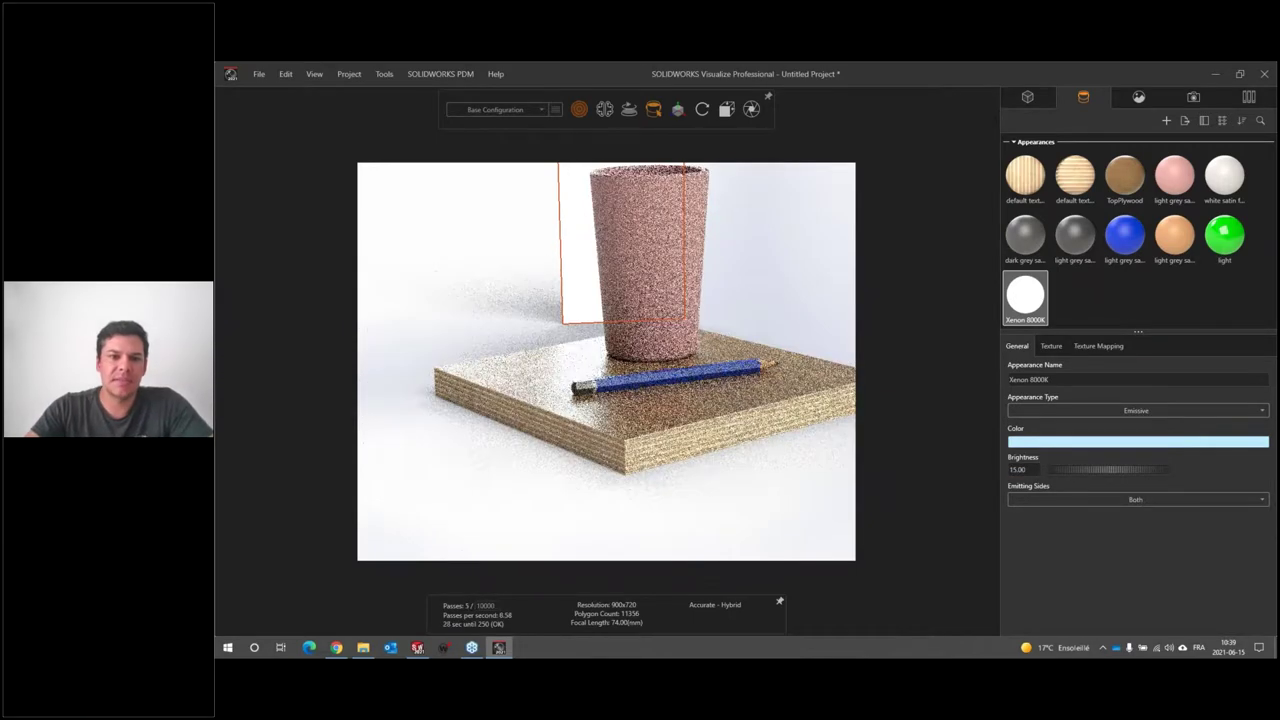
mouse_move(699, 477)
mouse_down()
mouse_move(717, 425)
mouse_move(688, 466)
mouse_up()
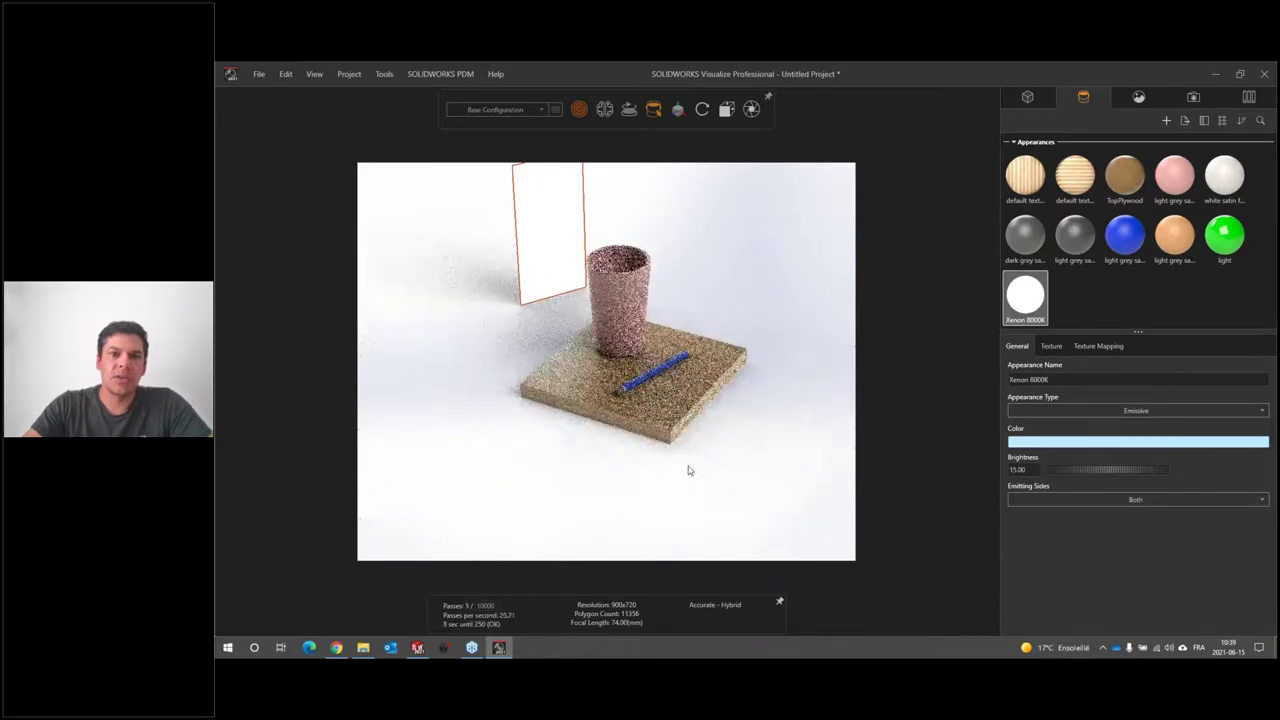
click(688, 466)
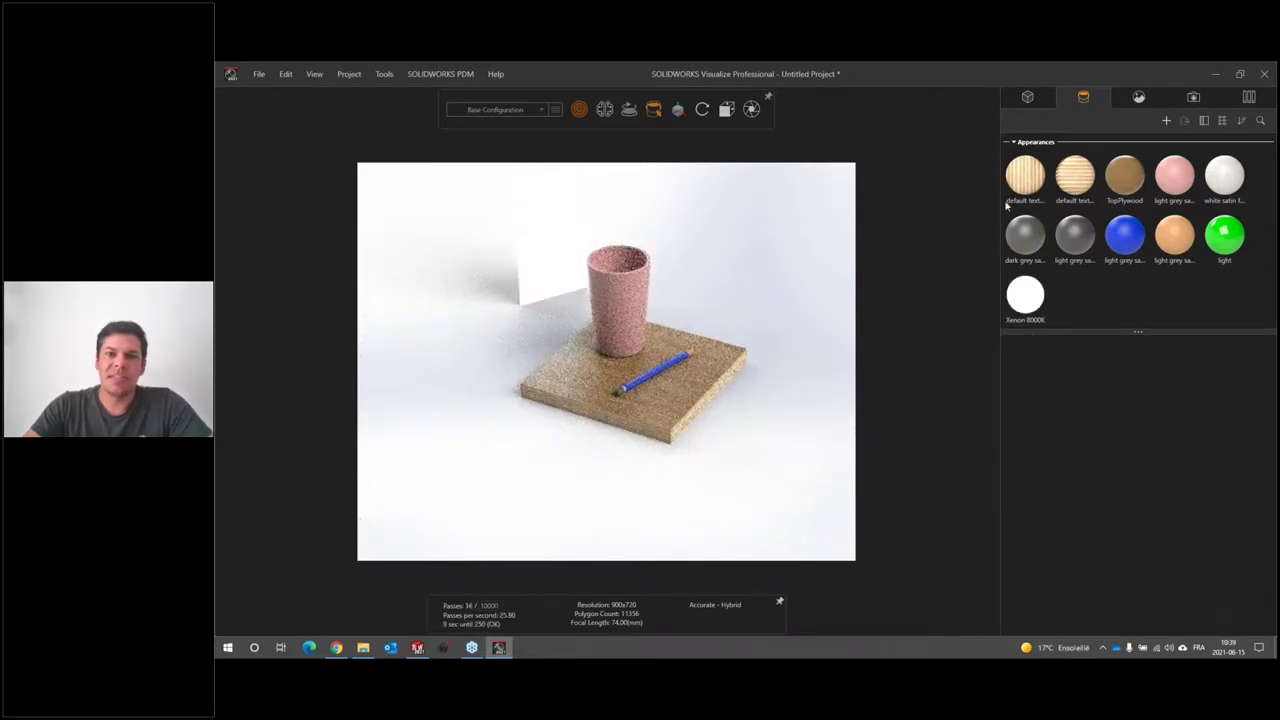
Set the environment brightness to 0.1
click(1138, 96)
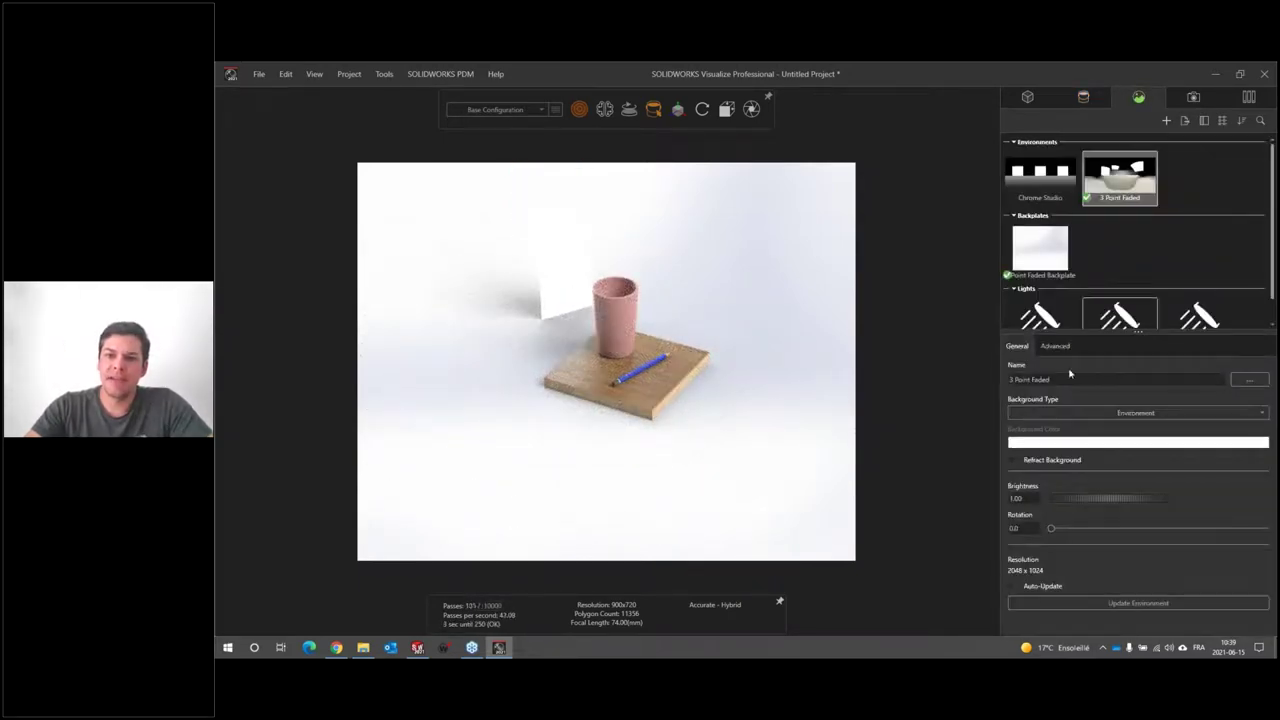
text(0.1)
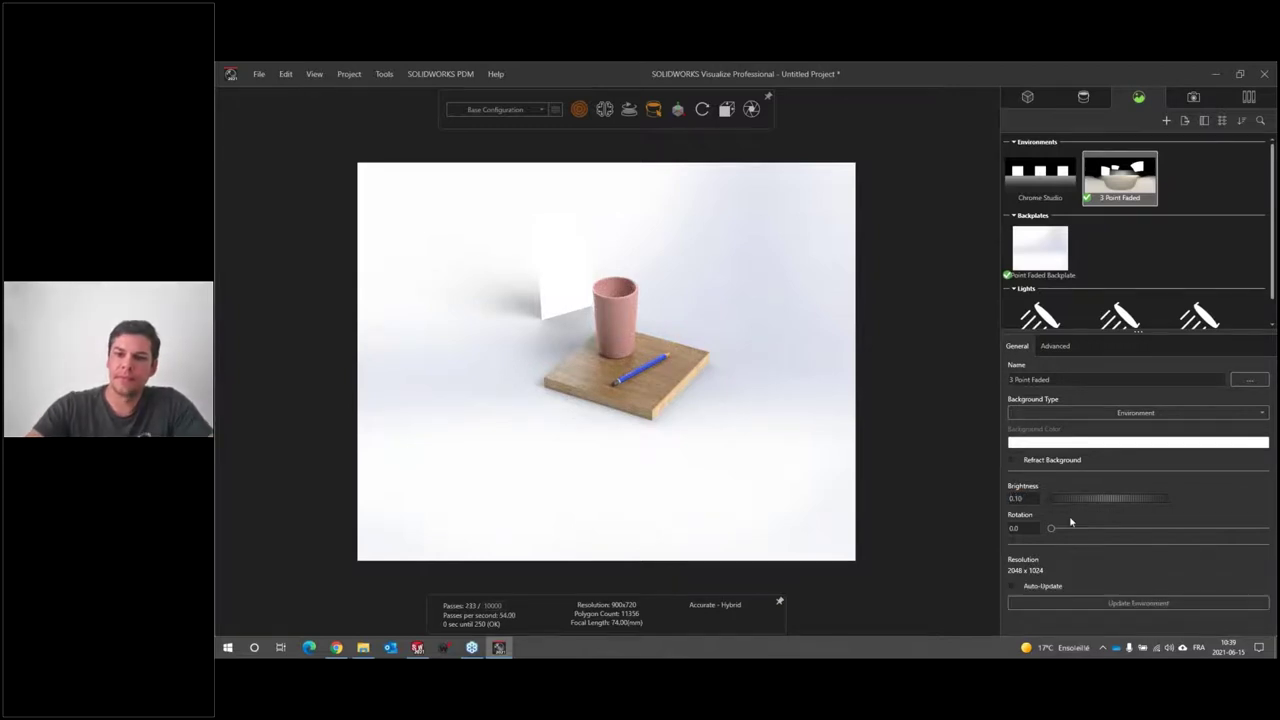
key(Return)
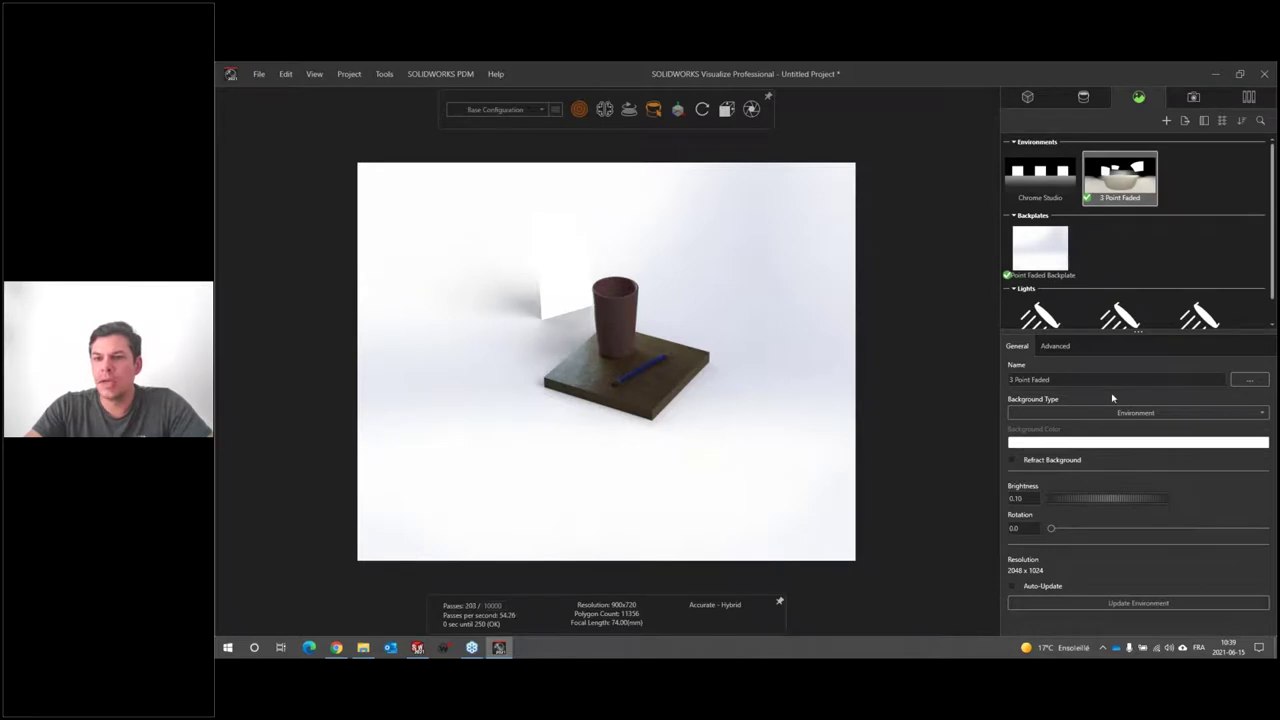
Change the background type to Color with a dark colour
click(1062, 413)
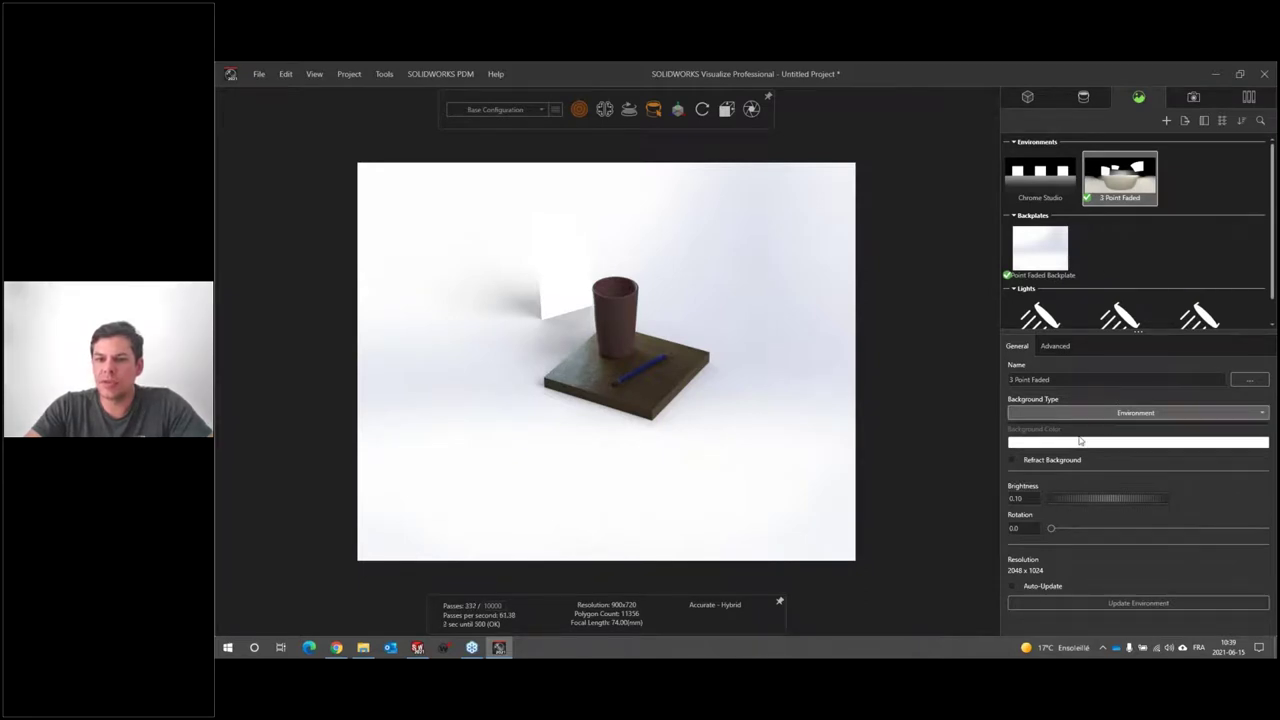
click(1055, 445)
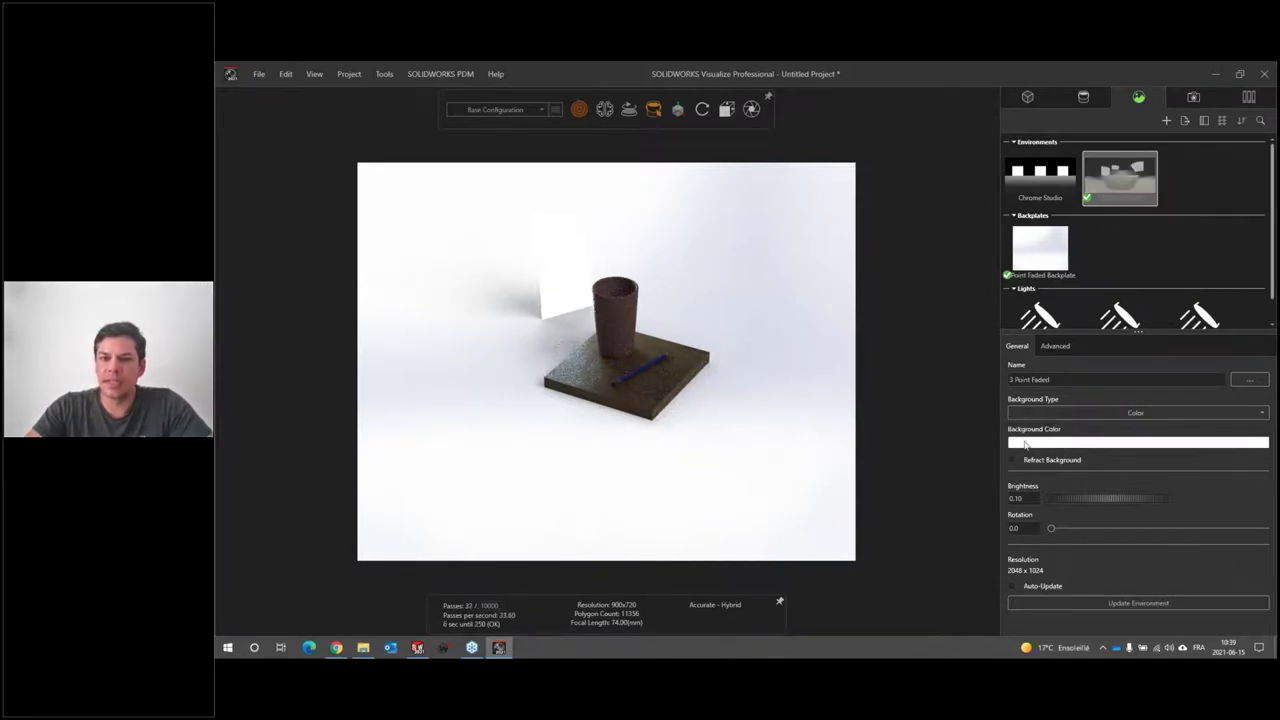
click(1025, 446)
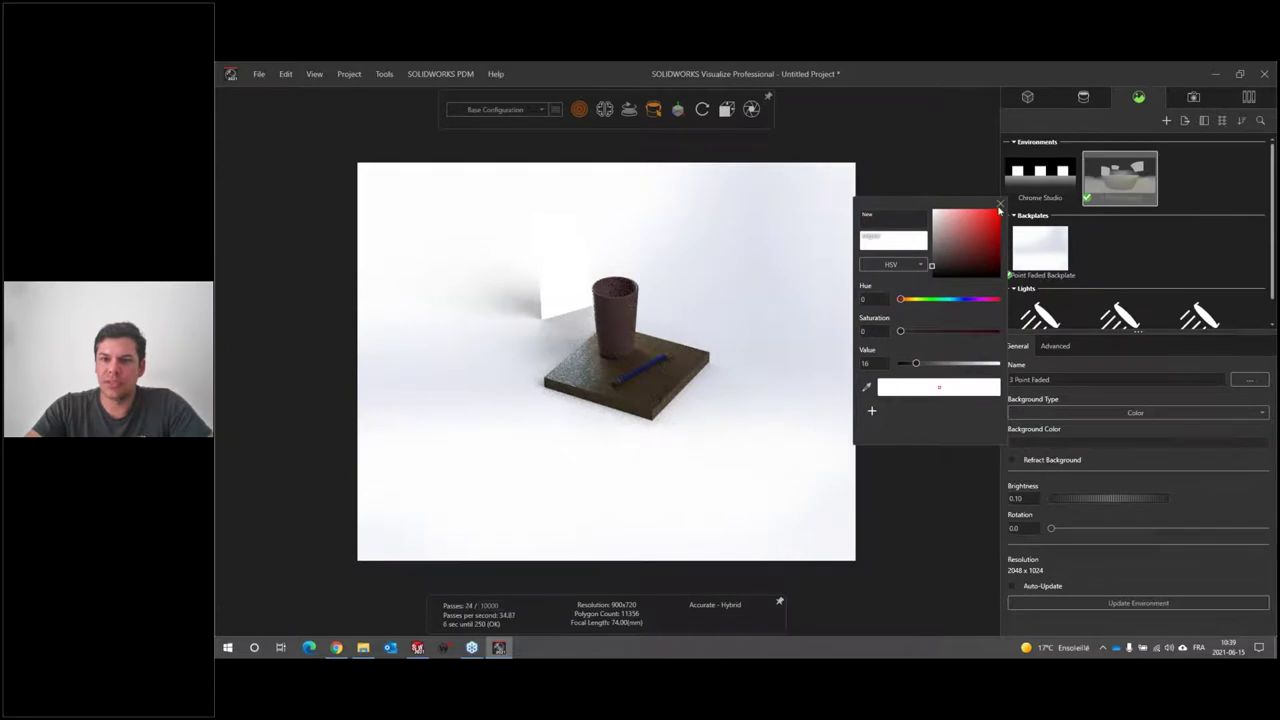
drag(999, 206, 1125, 224)
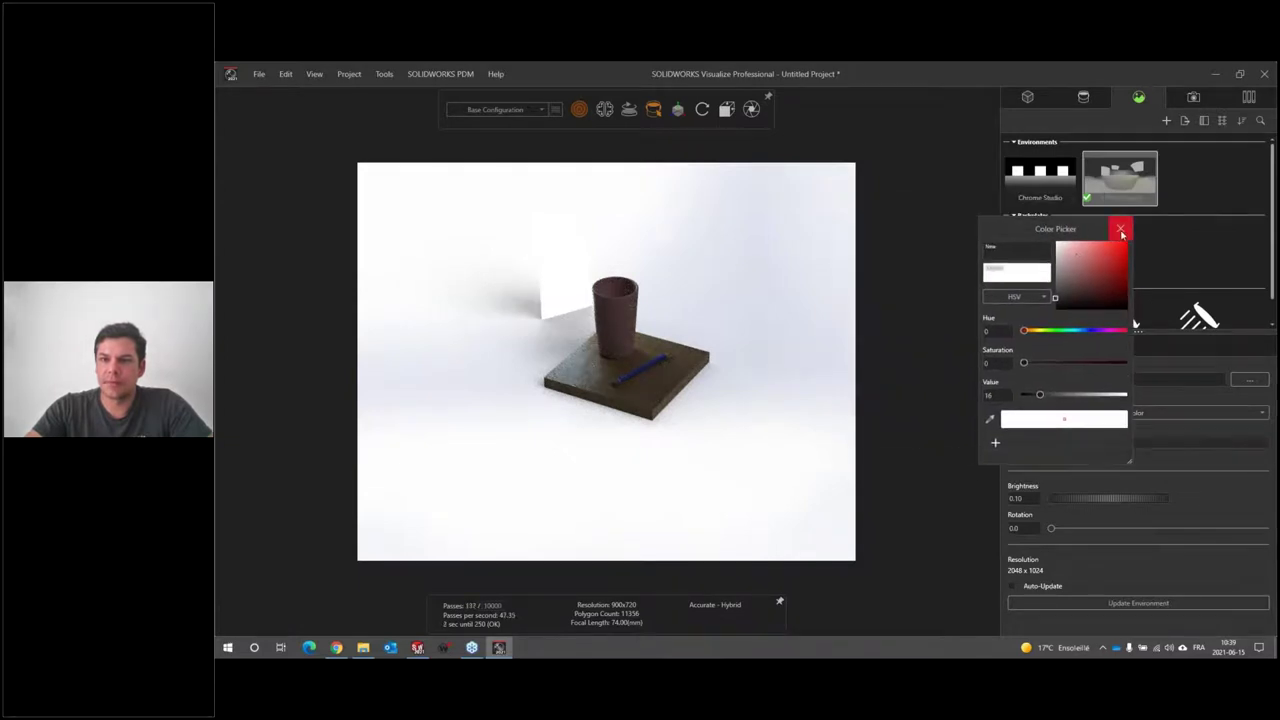
click(1127, 224)
Delete the white backplate from the scene
right_click(1036, 259)
click(985, 316)
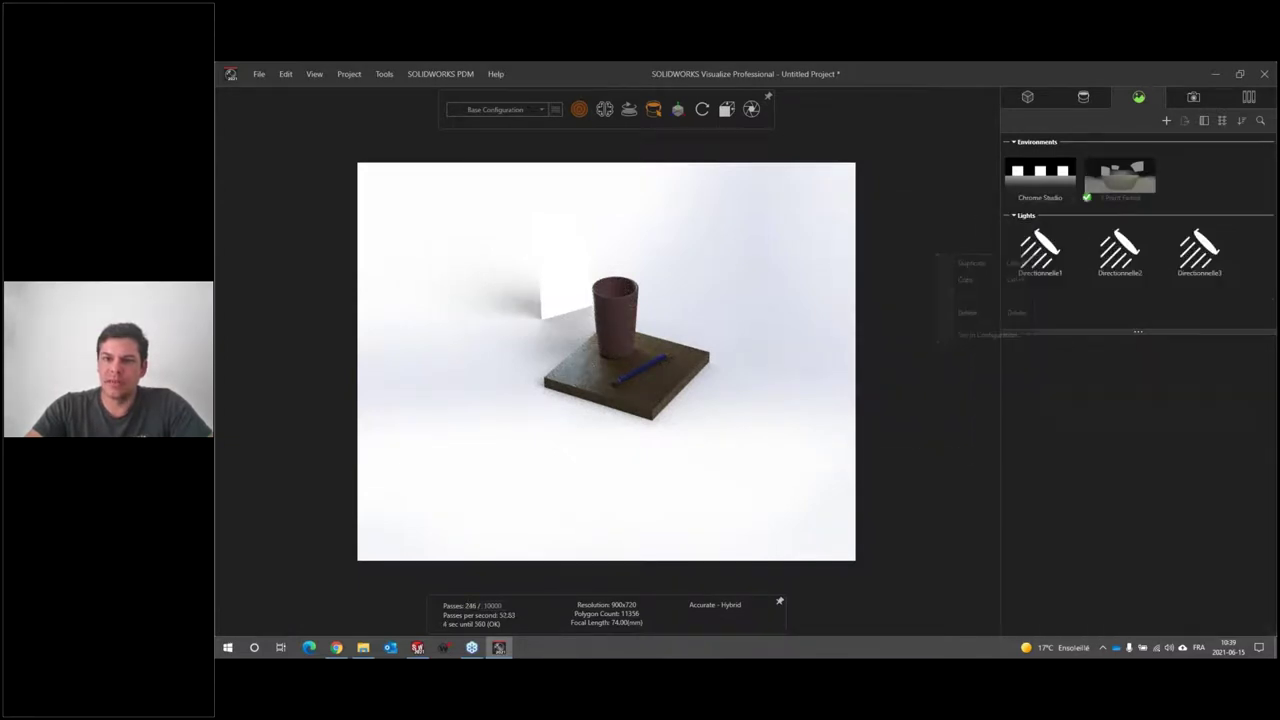
mouse_move(626, 345)
mouse_down()
mouse_move(589, 402)
mouse_move(605, 450)
mouse_up()
Orbit to a low side-on view and zoom in close on the cup, pencil and board
scroll(610, 460, up, 3)
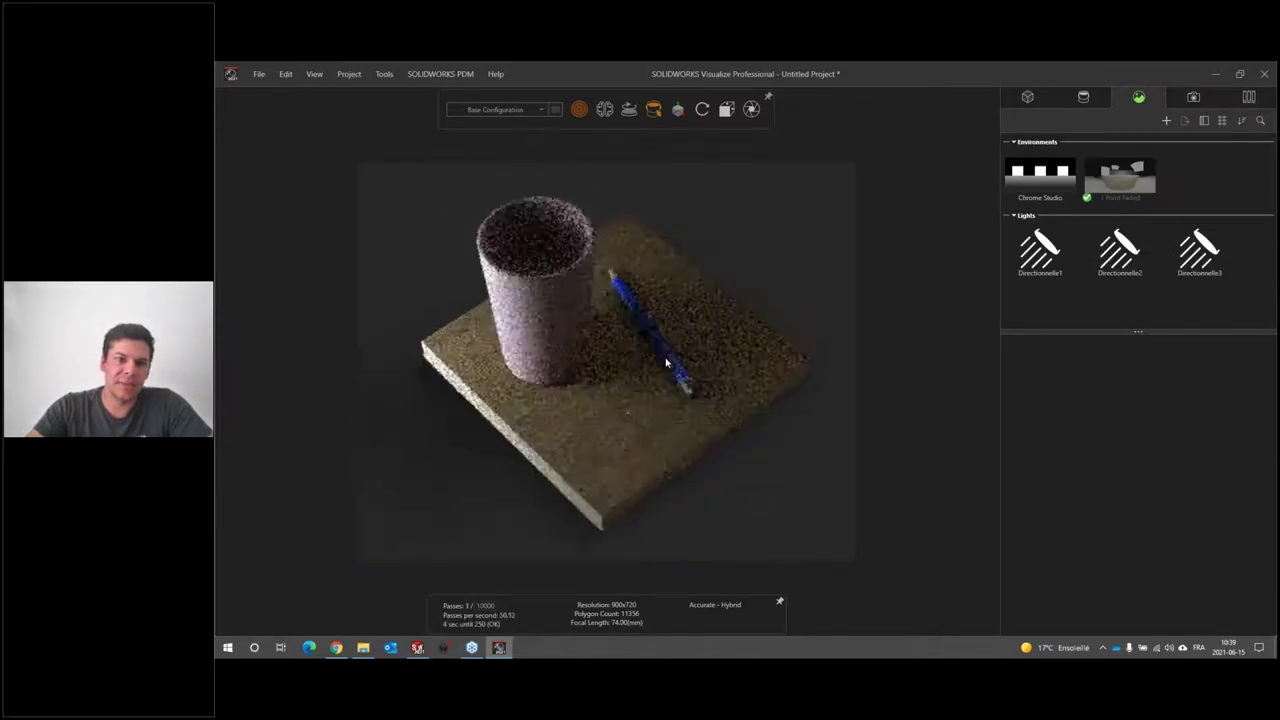
mouse_move(647, 491)
mouse_down()
mouse_move(590, 372)
mouse_move(806, 400)
mouse_move(490, 388)
mouse_up()
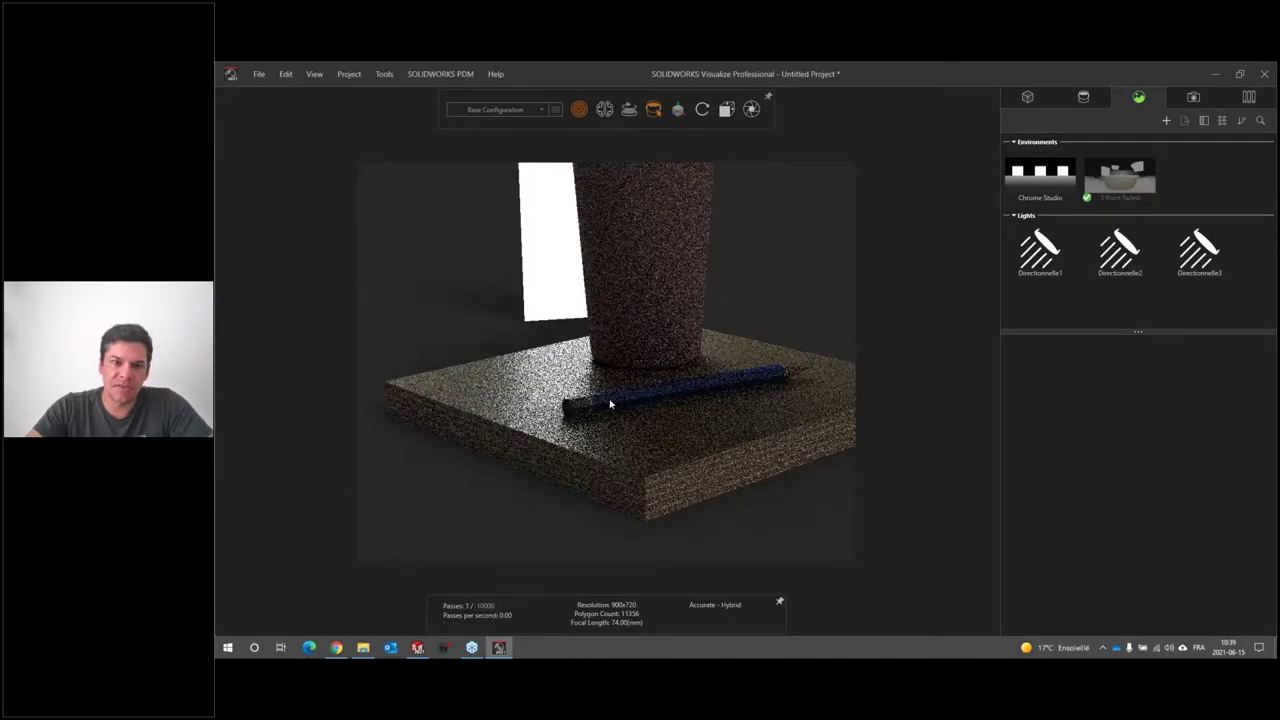
scroll(568, 432, up, 2)
scroll(540, 413, up, 2)
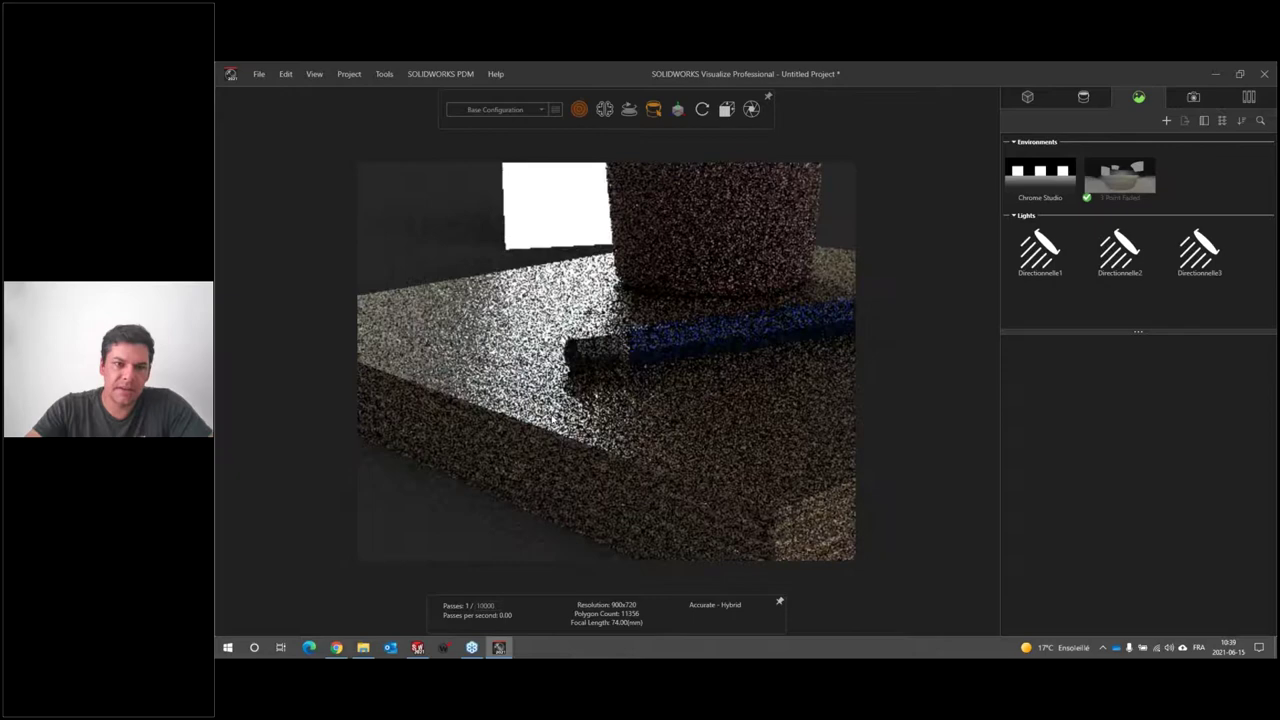
scroll(500, 385, up, 2)
scroll(455, 356, up, 2)
scroll(686, 394, down, 3)
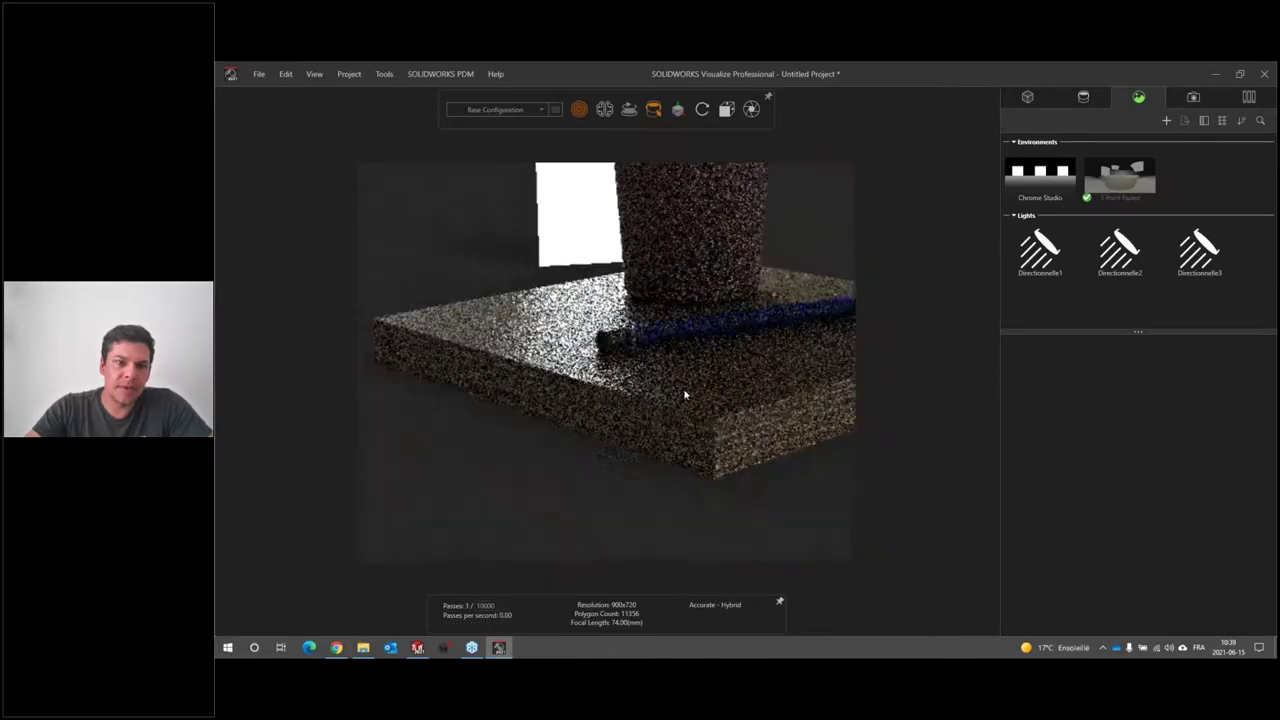
scroll(694, 286, down, 3)
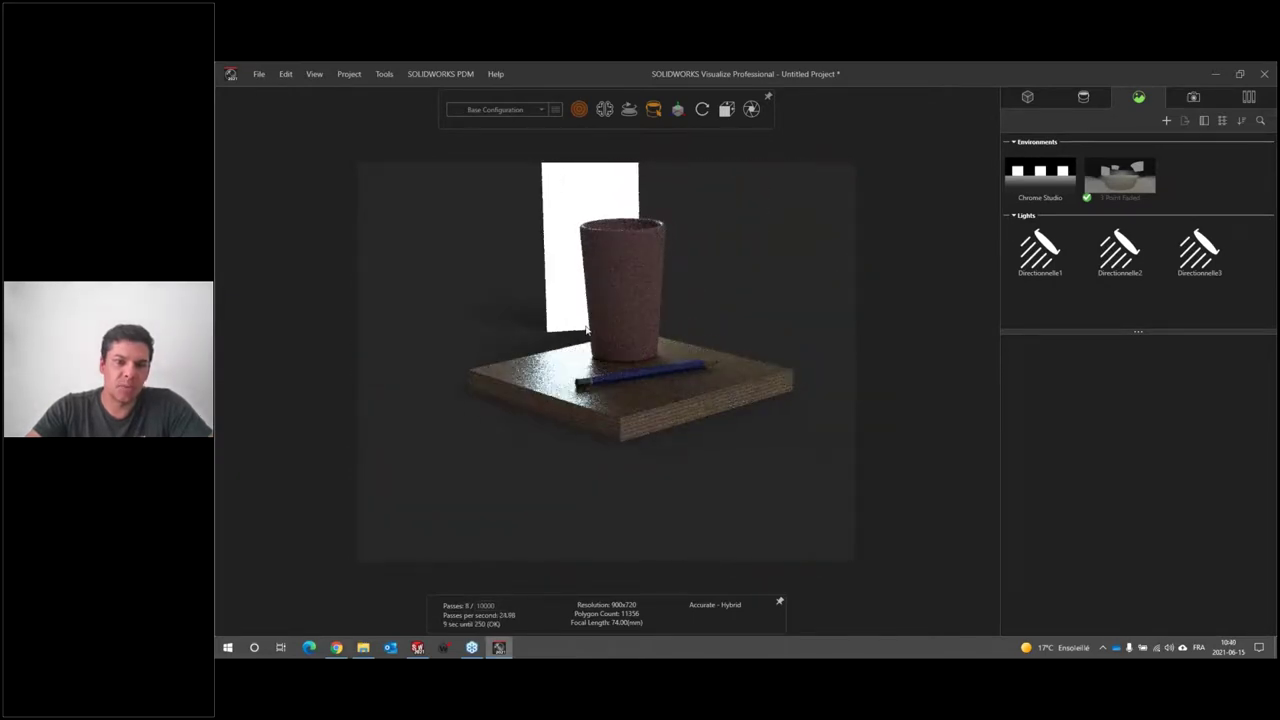
scroll(686, 366, up, 2)
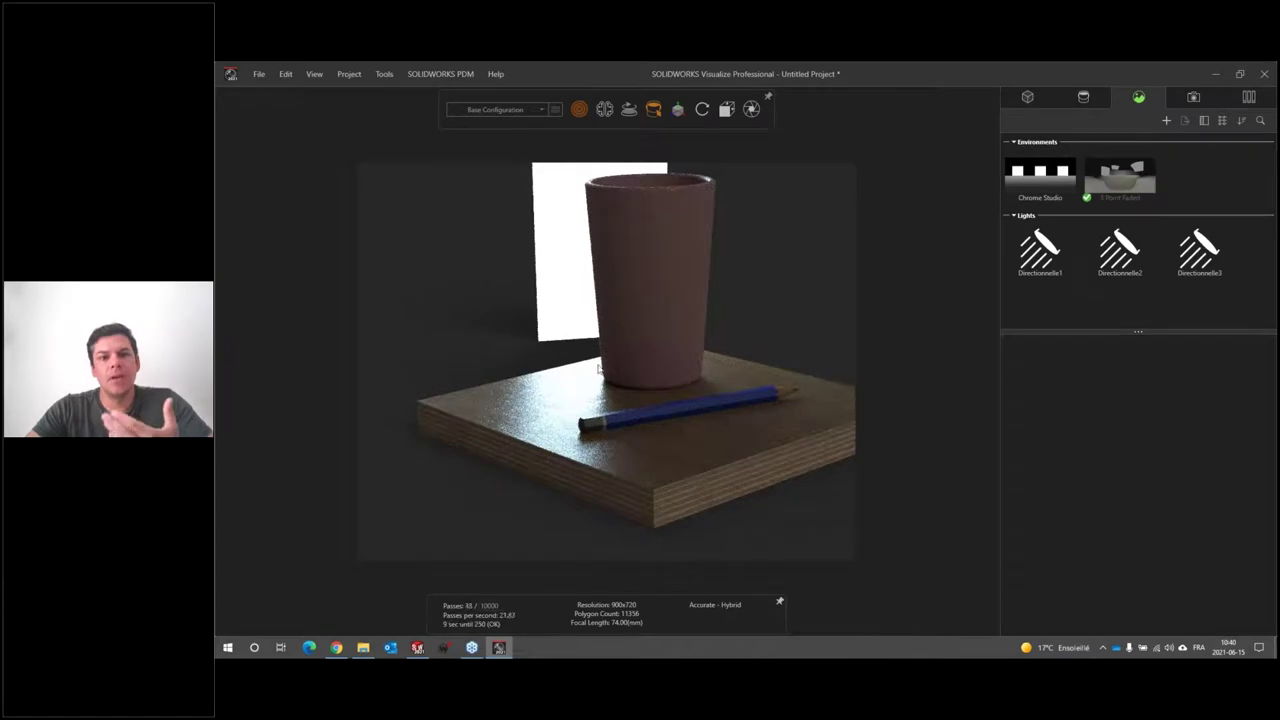
Expand Scene2_VISUALIZE and Défaut in the model tree and select the light part
click(1028, 97)
click(1010, 144)
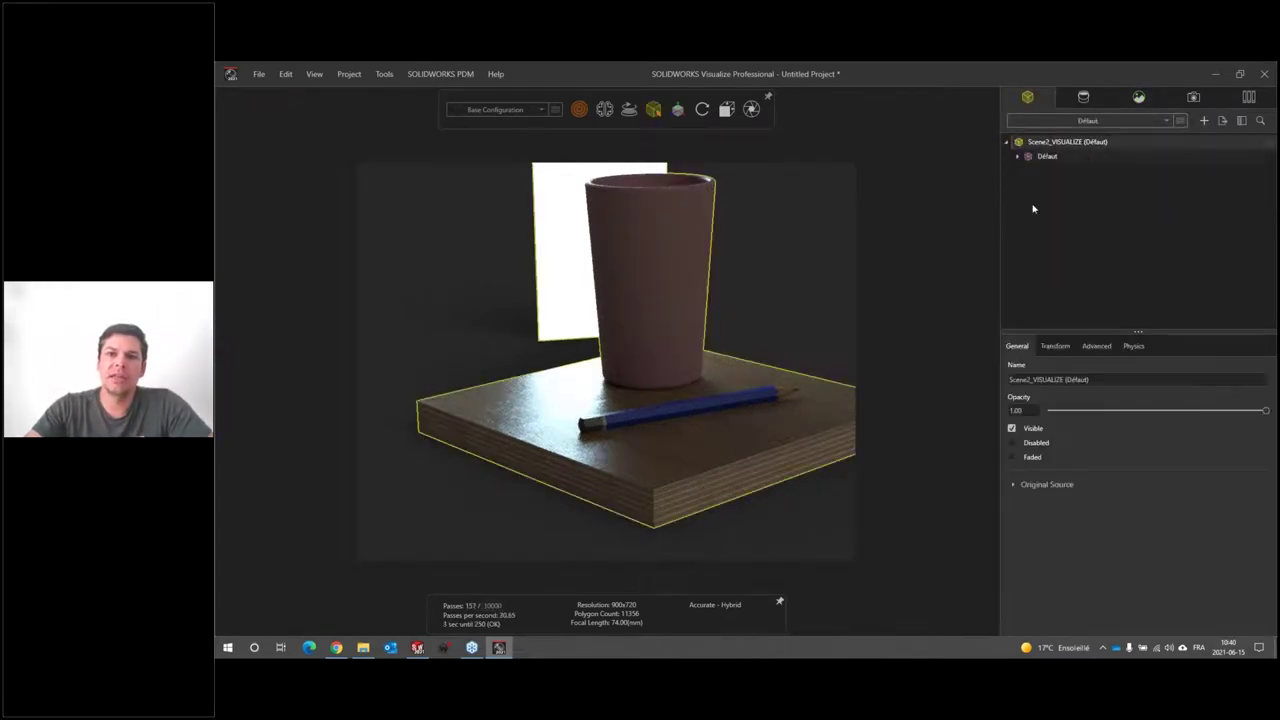
click(1018, 158)
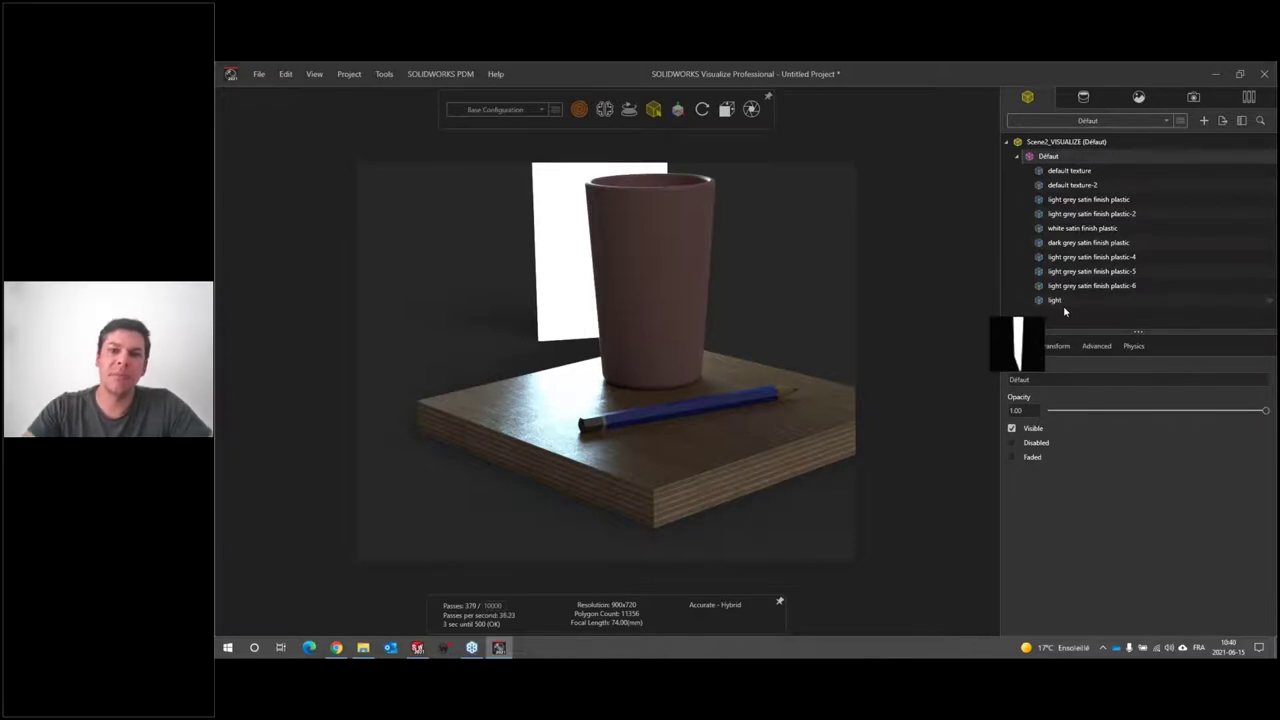
click(1062, 302)
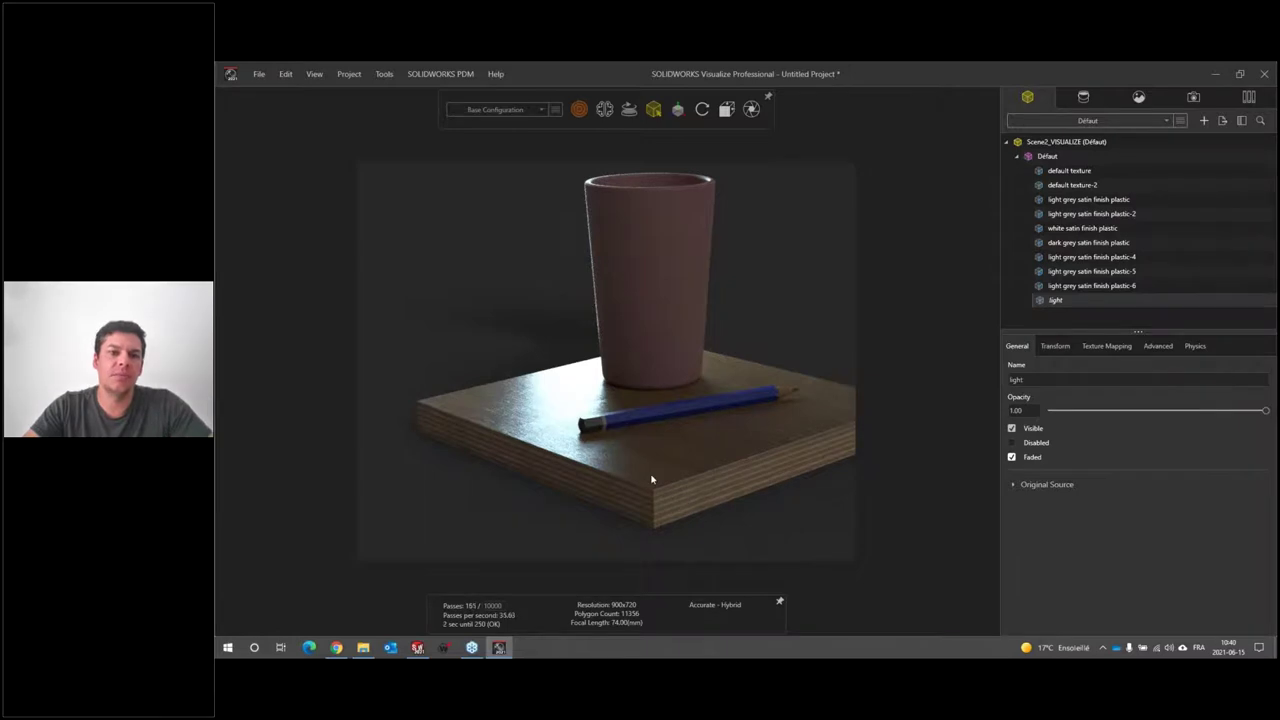
Zoom out and orbit to a lower side-on view of the cup and board
scroll(645, 478, down, 5)
scroll(571, 434, down, 3)
drag(603, 420, 441, 396)
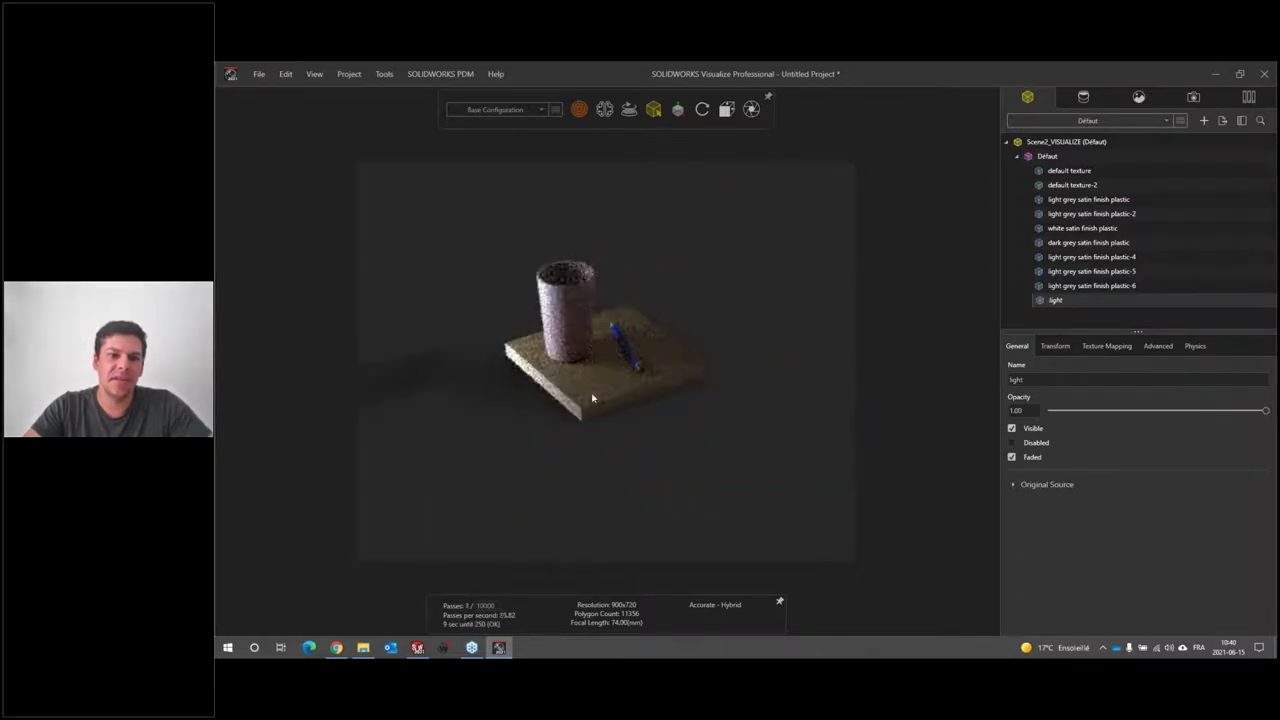
mouse_move(522, 388)
mouse_down()
mouse_move(514, 329)
mouse_move(437, 329)
mouse_up()
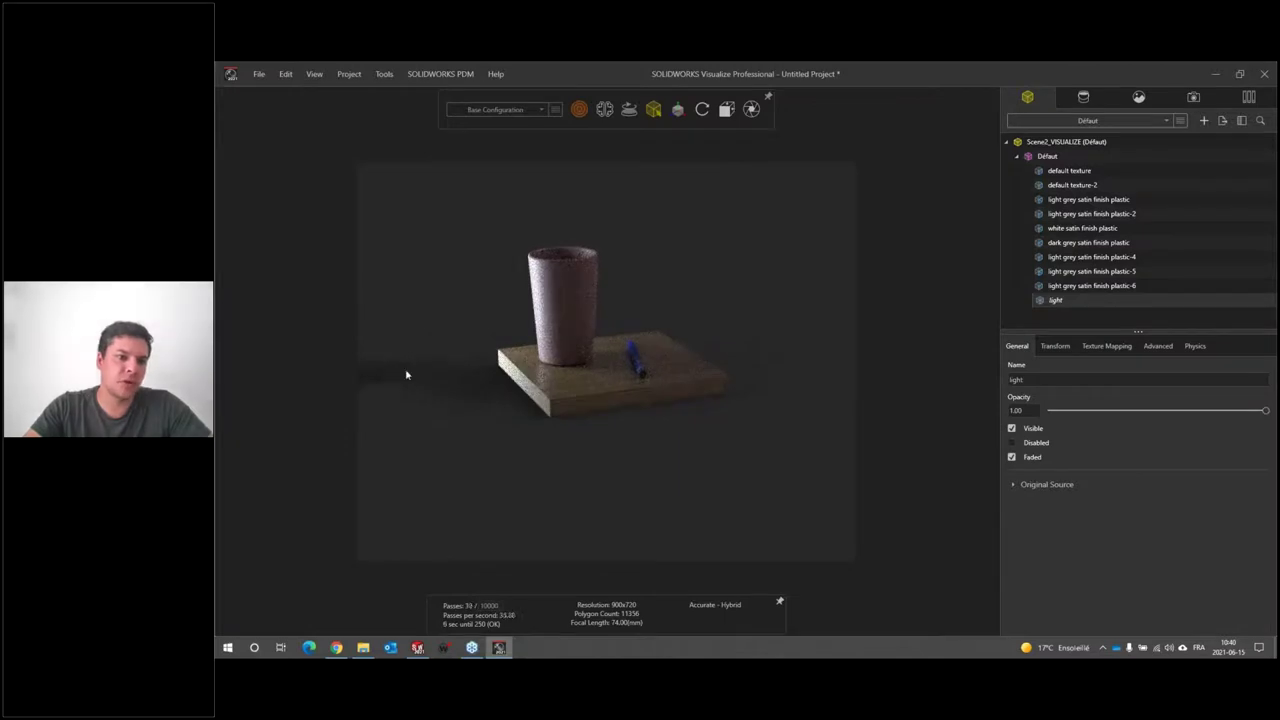
Set the Xenon 8000K appearance's Emitting Sides to Front only
click(1086, 98)
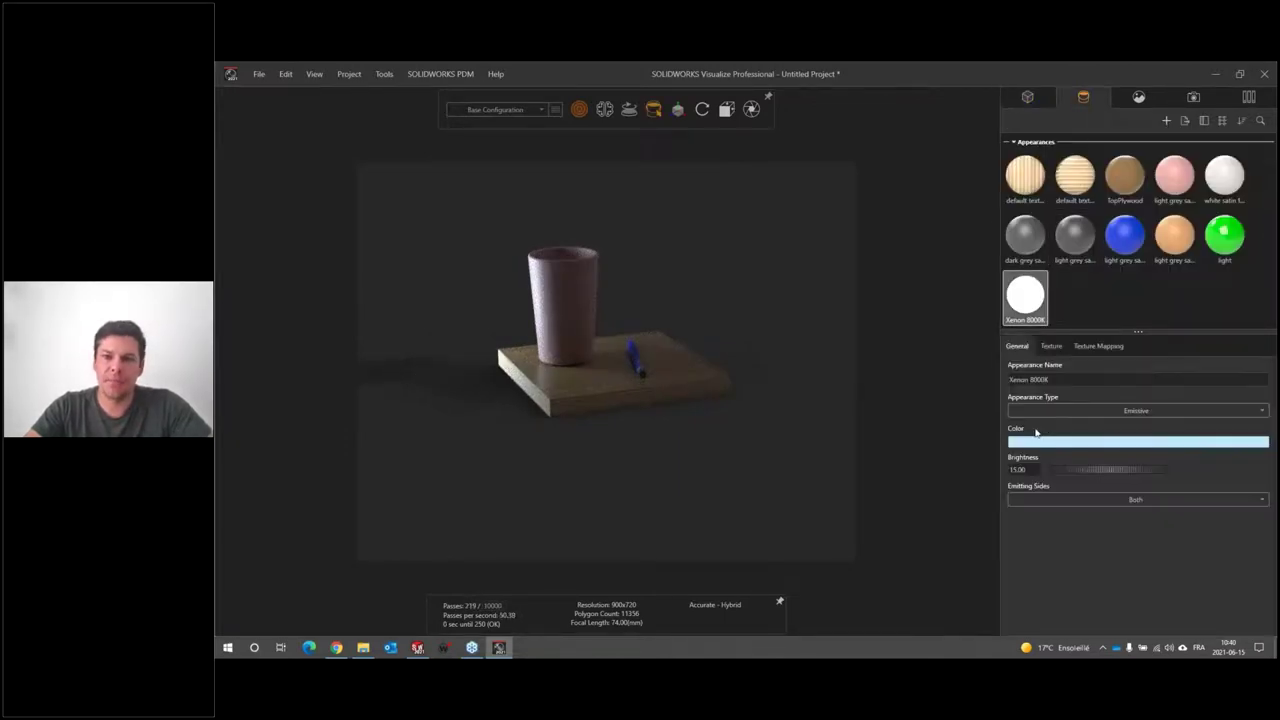
click(1090, 500)
click(1060, 517)
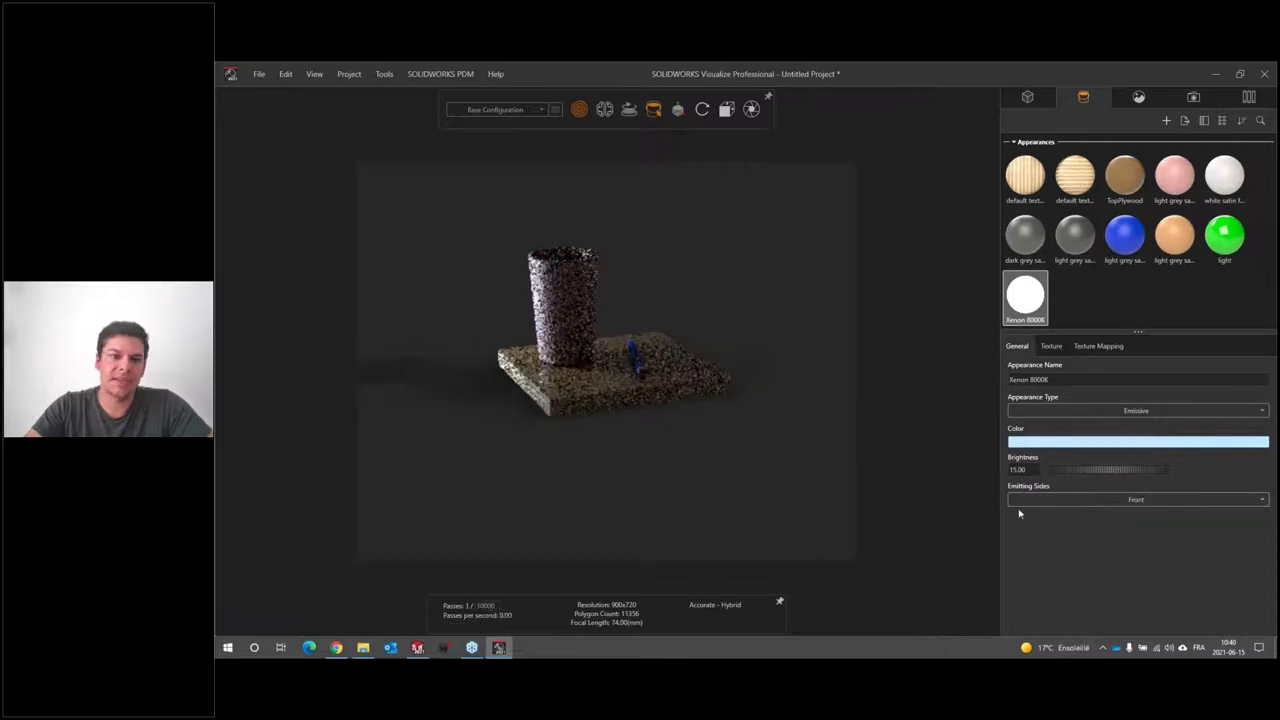
click(720, 433)
mouse_move(737, 431)
mouse_down()
mouse_move(643, 429)
mouse_move(640, 406)
mouse_up()
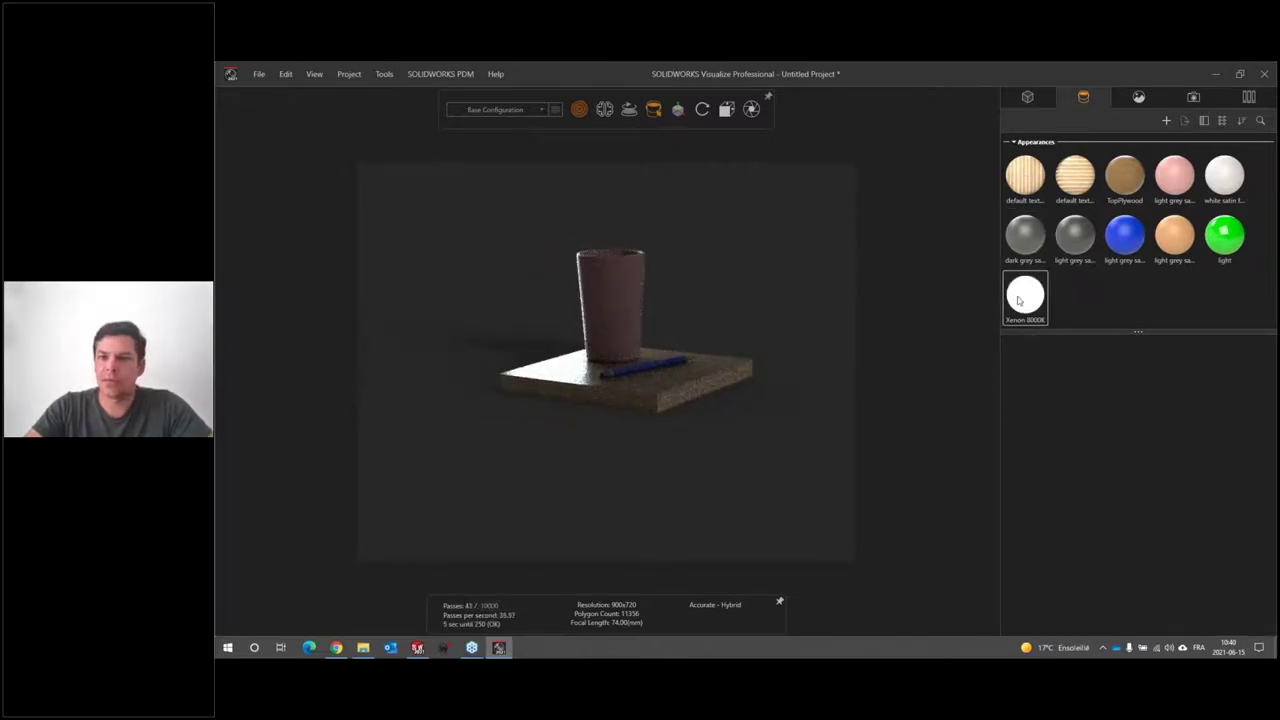
click(1028, 97)
Make the light part visible and orbit to a lower view of the cup and board
click(1056, 300)
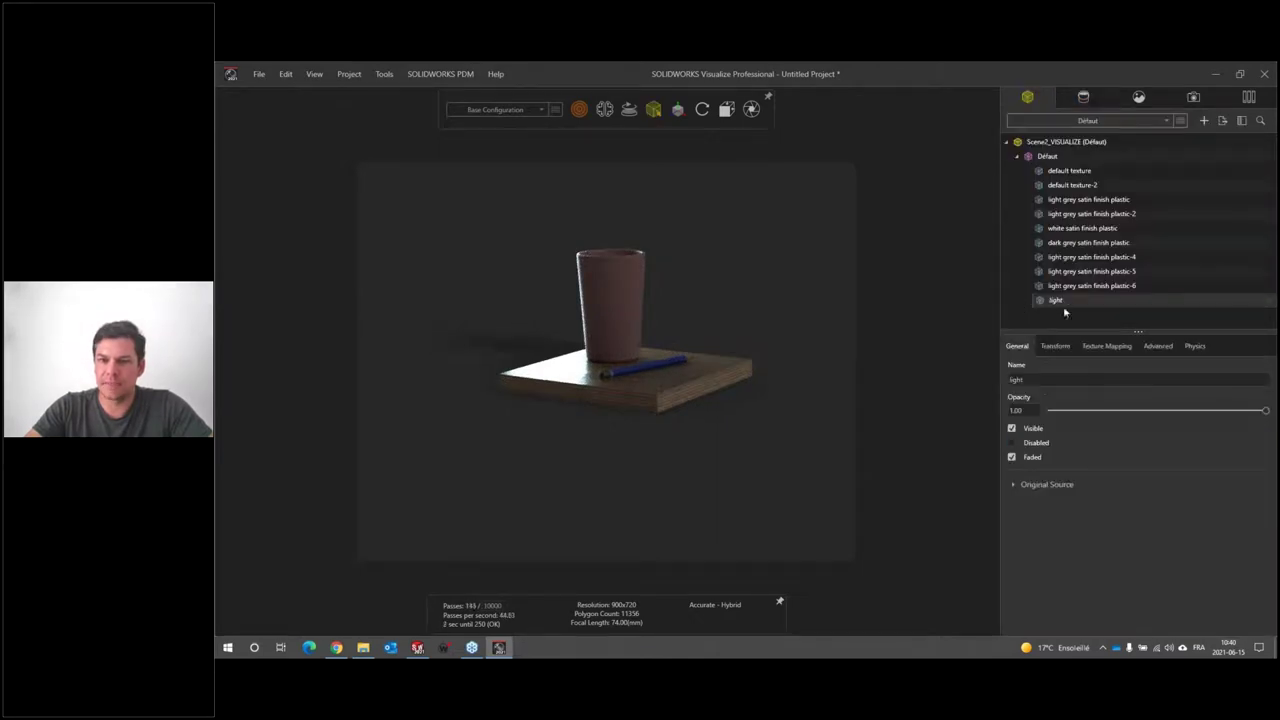
click(1012, 428)
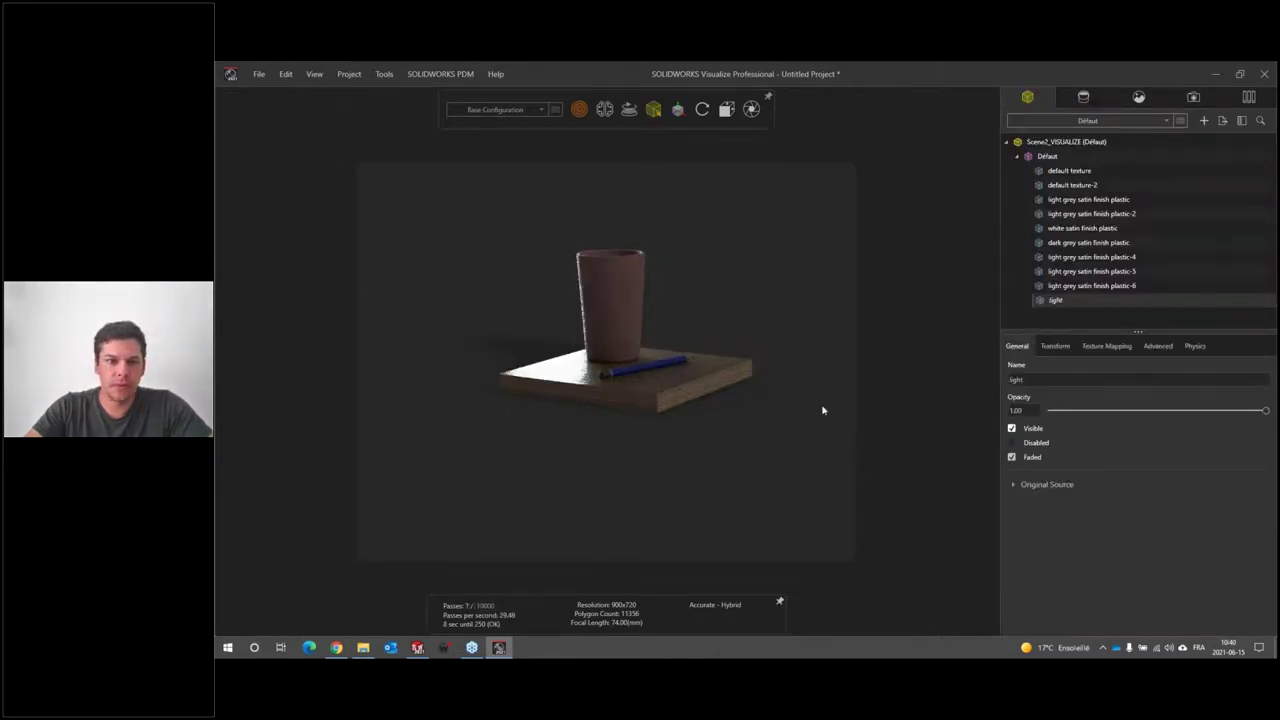
drag(823, 409, 553, 314)
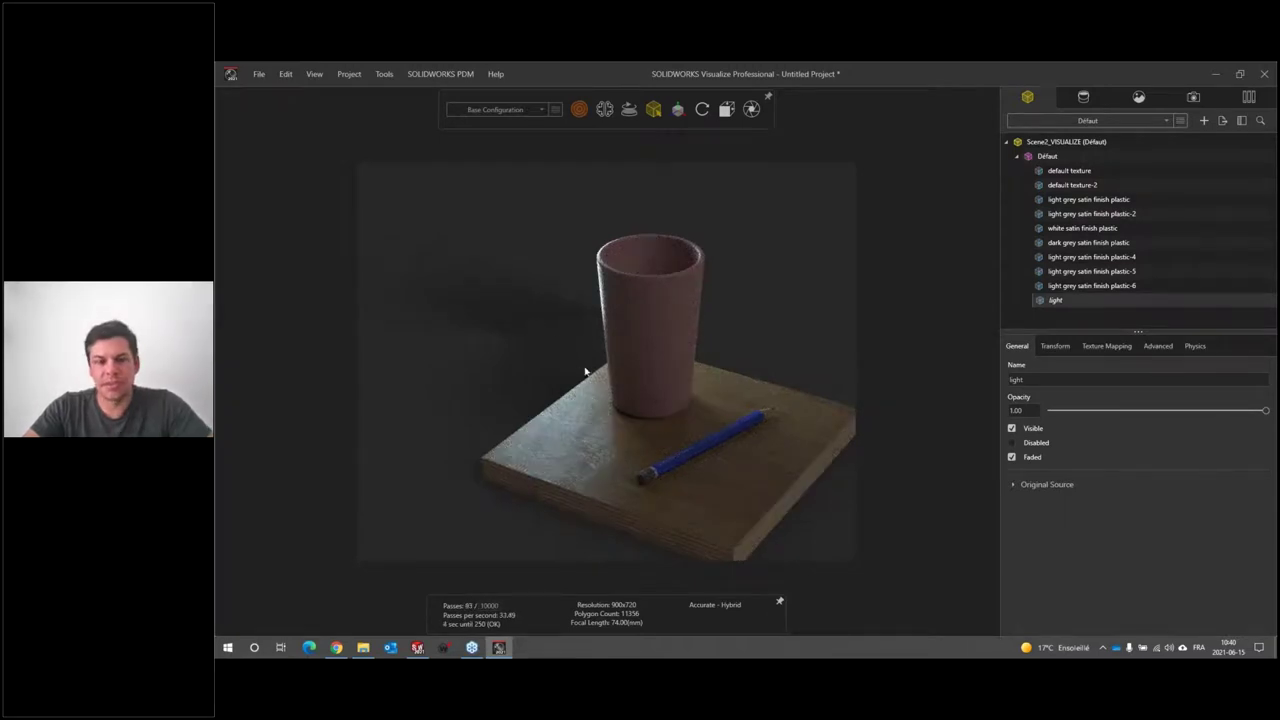
scroll(588, 366, down, 3)
drag(649, 371, 686, 394)
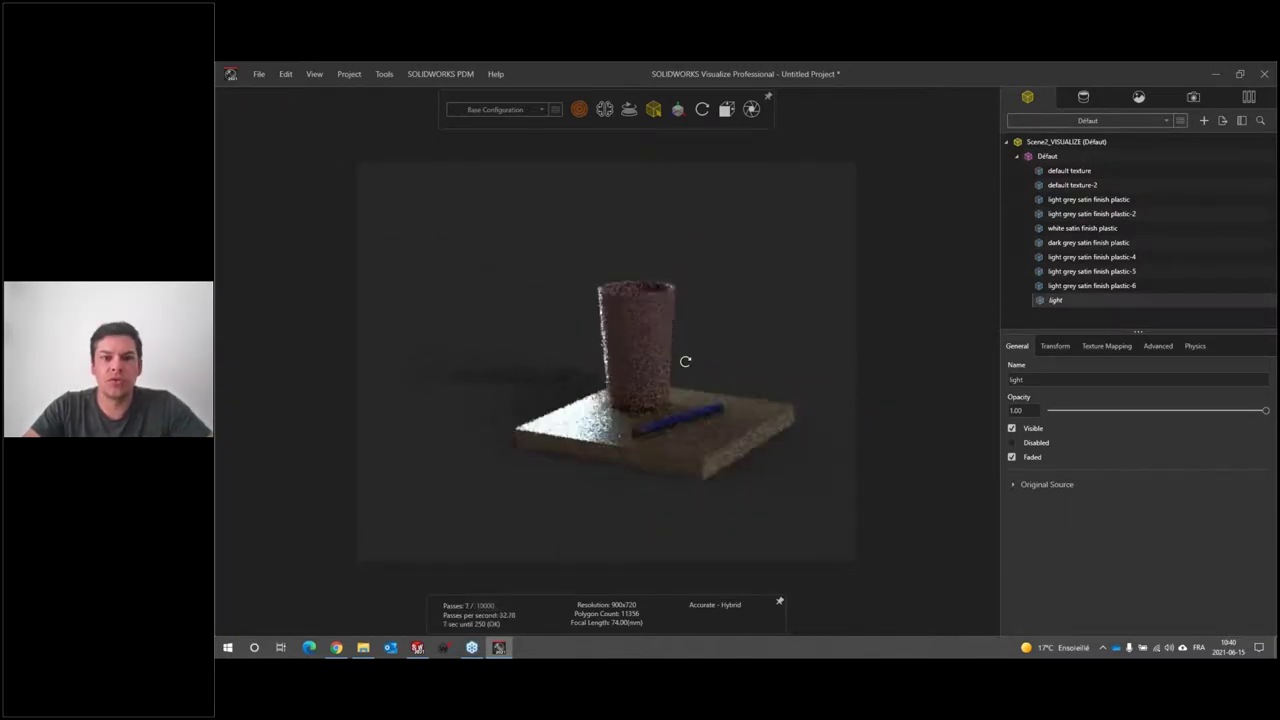
Move the light up to the cup's middle and tilt its panel to change the board lighting
right_click(1058, 301)
mouse_move(1021, 340)
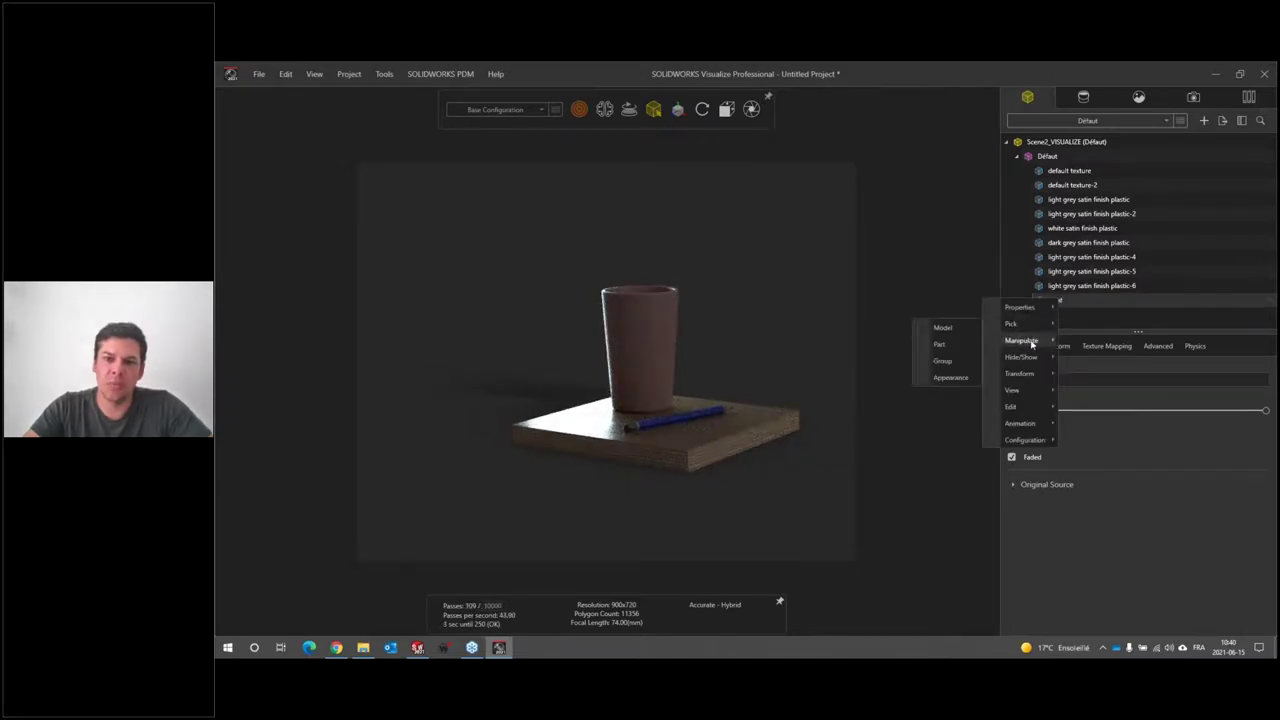
click(961, 346)
drag(657, 366, 690, 376)
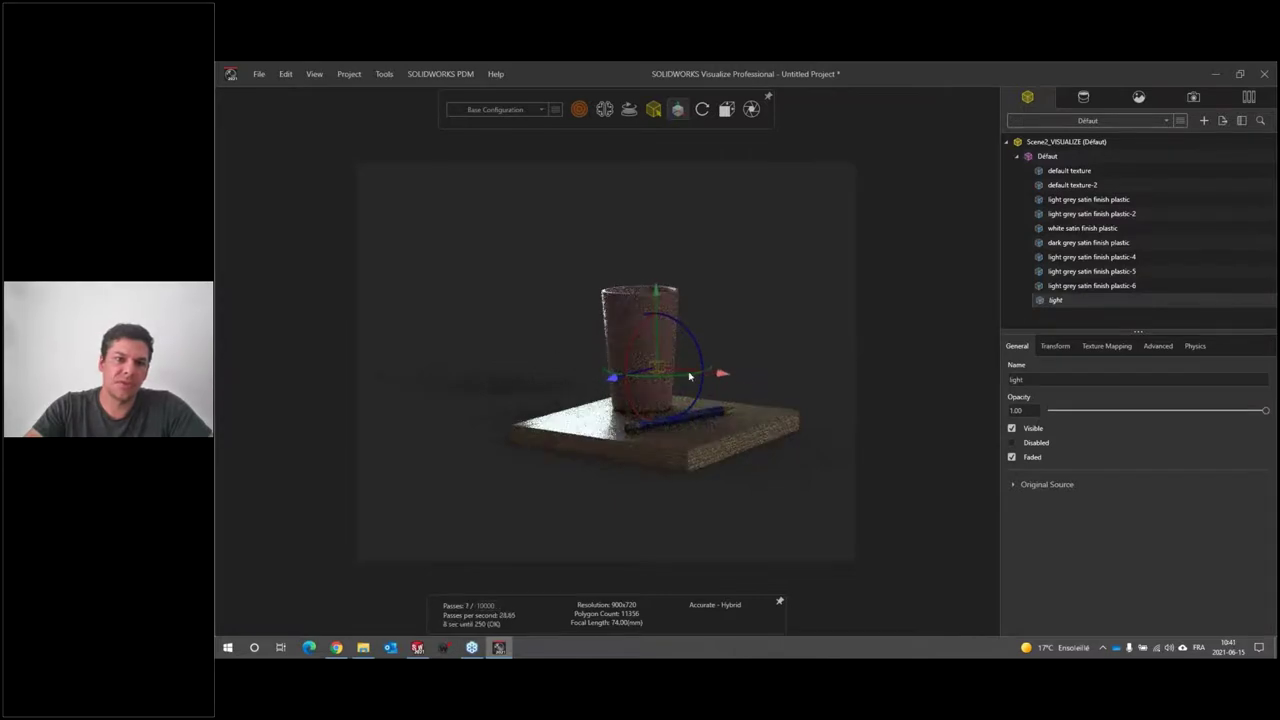
drag(698, 352, 704, 395)
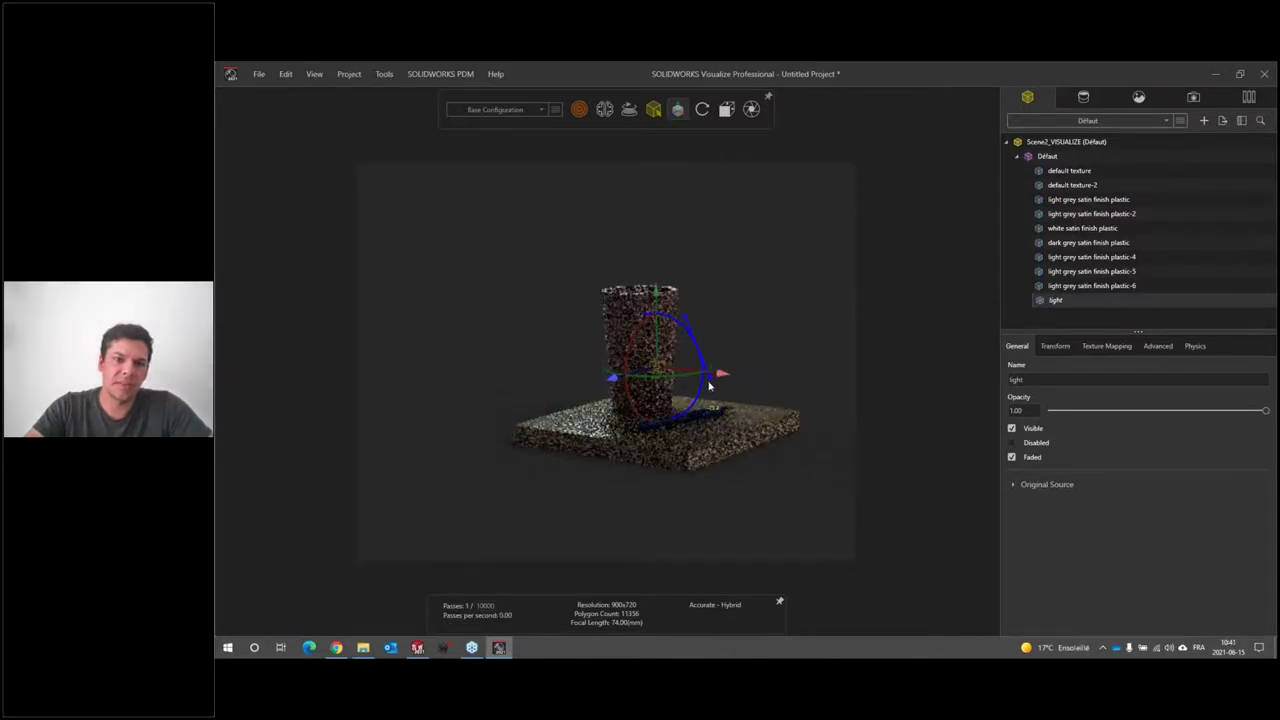
click(1032, 456)
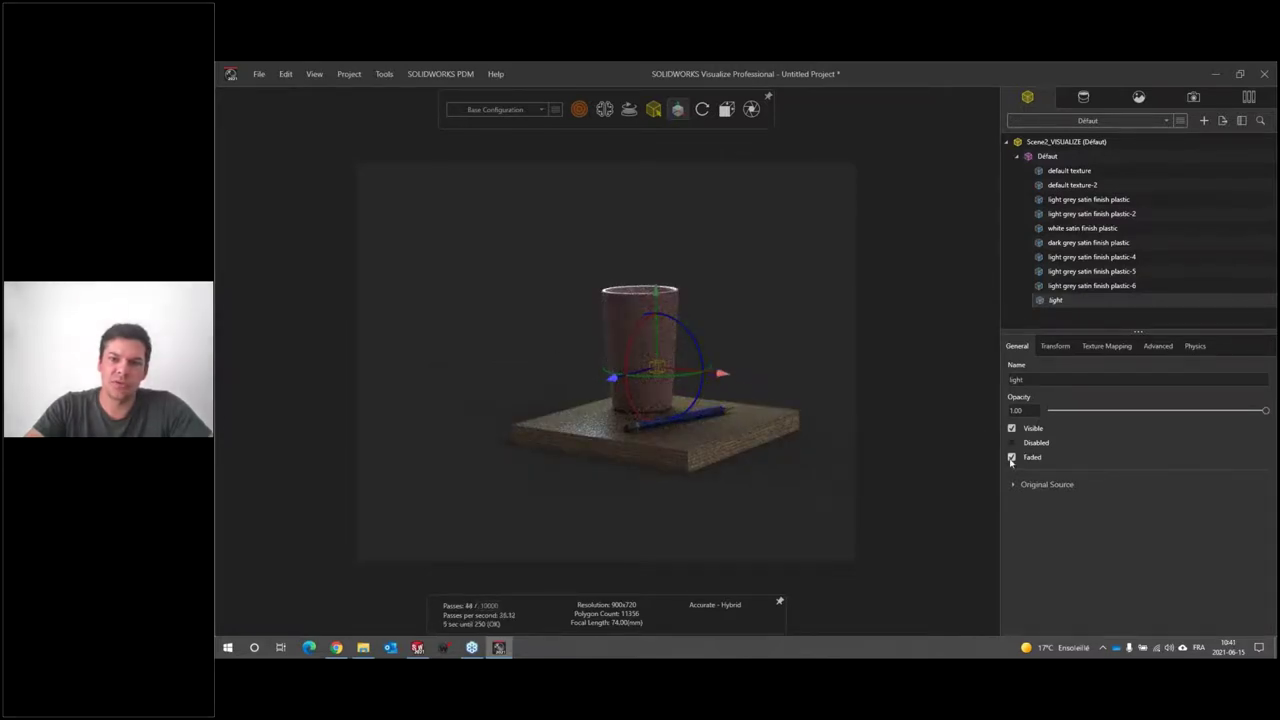
mouse_move(734, 343)
mouse_down()
mouse_move(771, 434)
mouse_move(718, 360)
mouse_move(690, 395)
mouse_up()
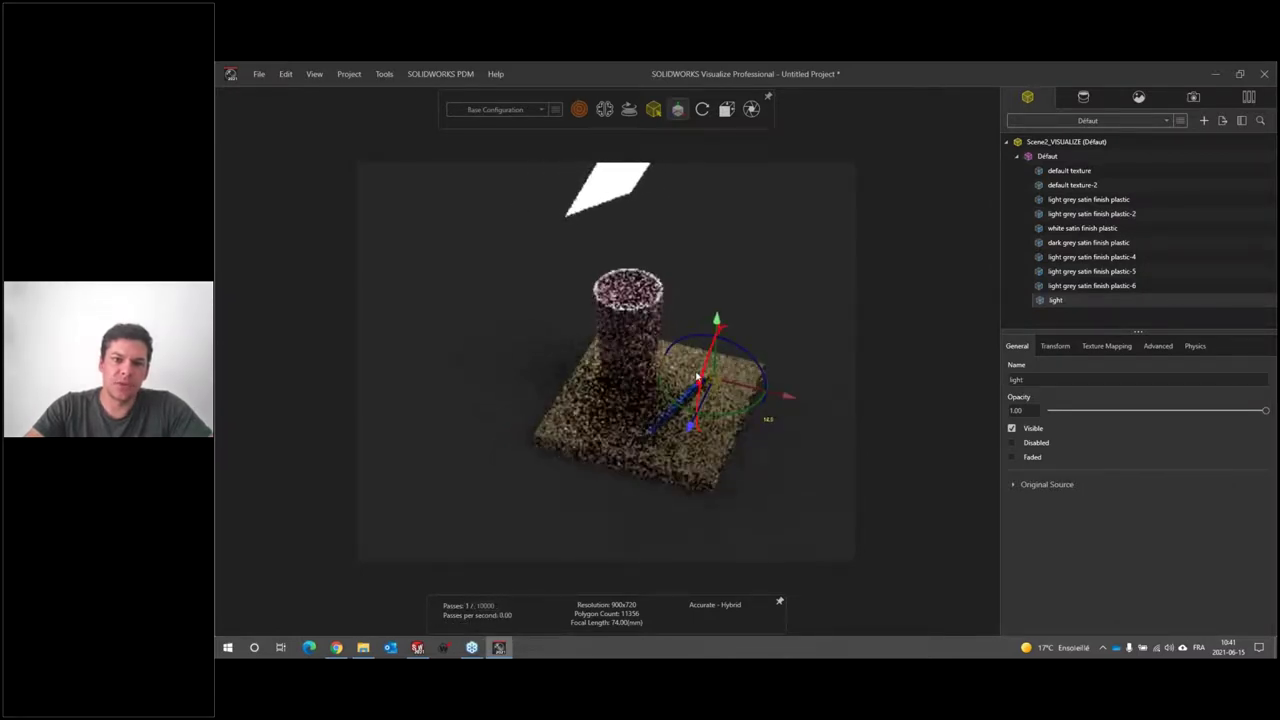
mouse_move(734, 347)
mouse_down()
mouse_move(769, 375)
mouse_move(668, 456)
mouse_up()
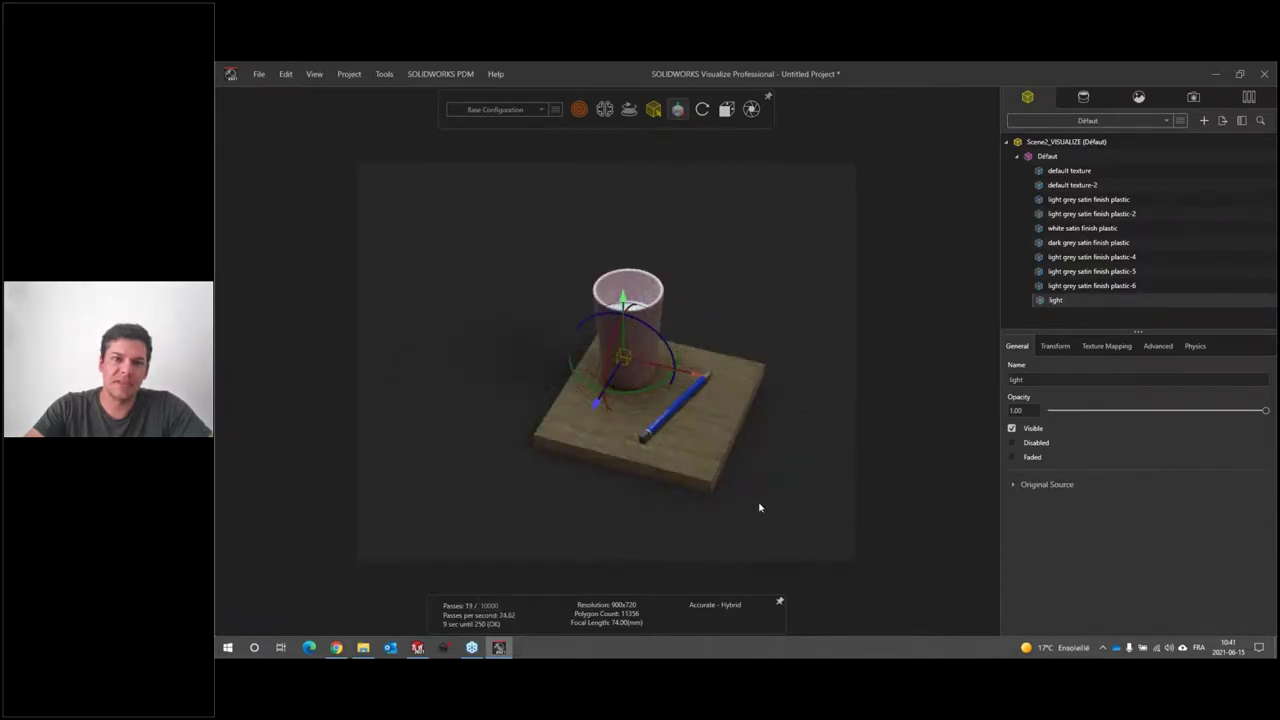
Set the light to render Faded and orbit to a higher oblique view
click(1011, 458)
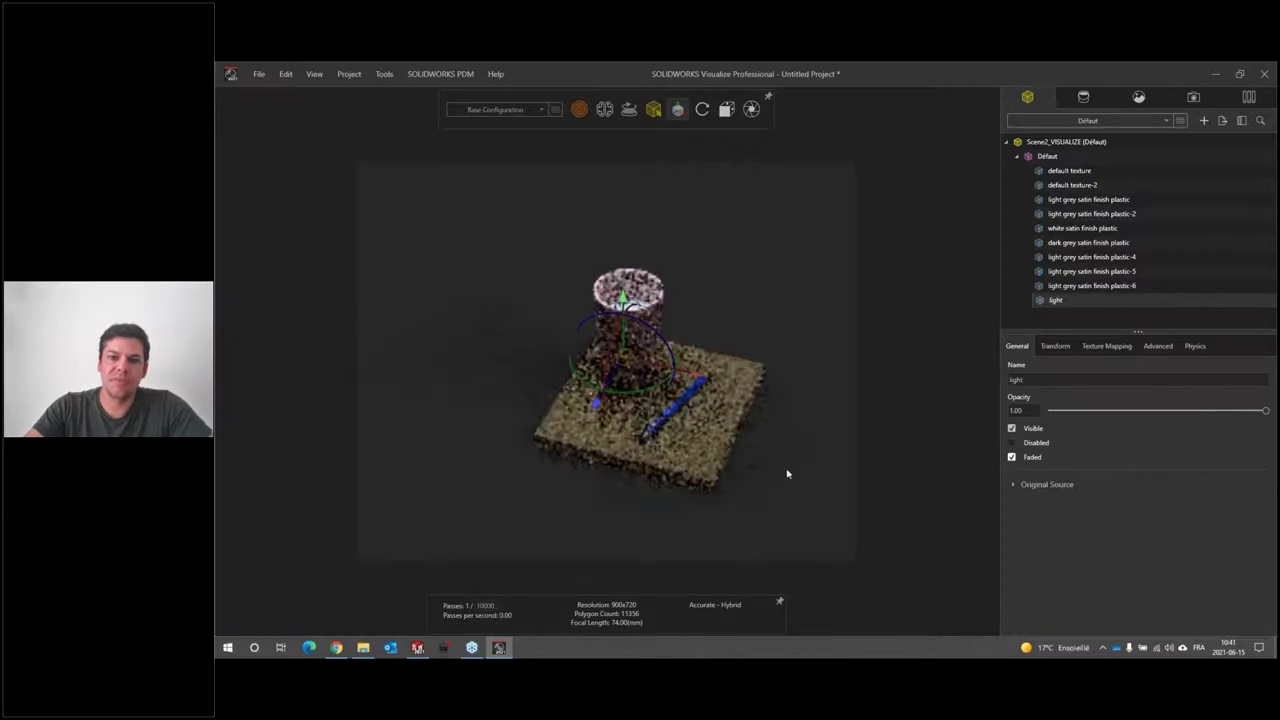
click(786, 536)
mouse_move(781, 534)
mouse_down()
mouse_move(660, 398)
mouse_move(671, 443)
mouse_up()
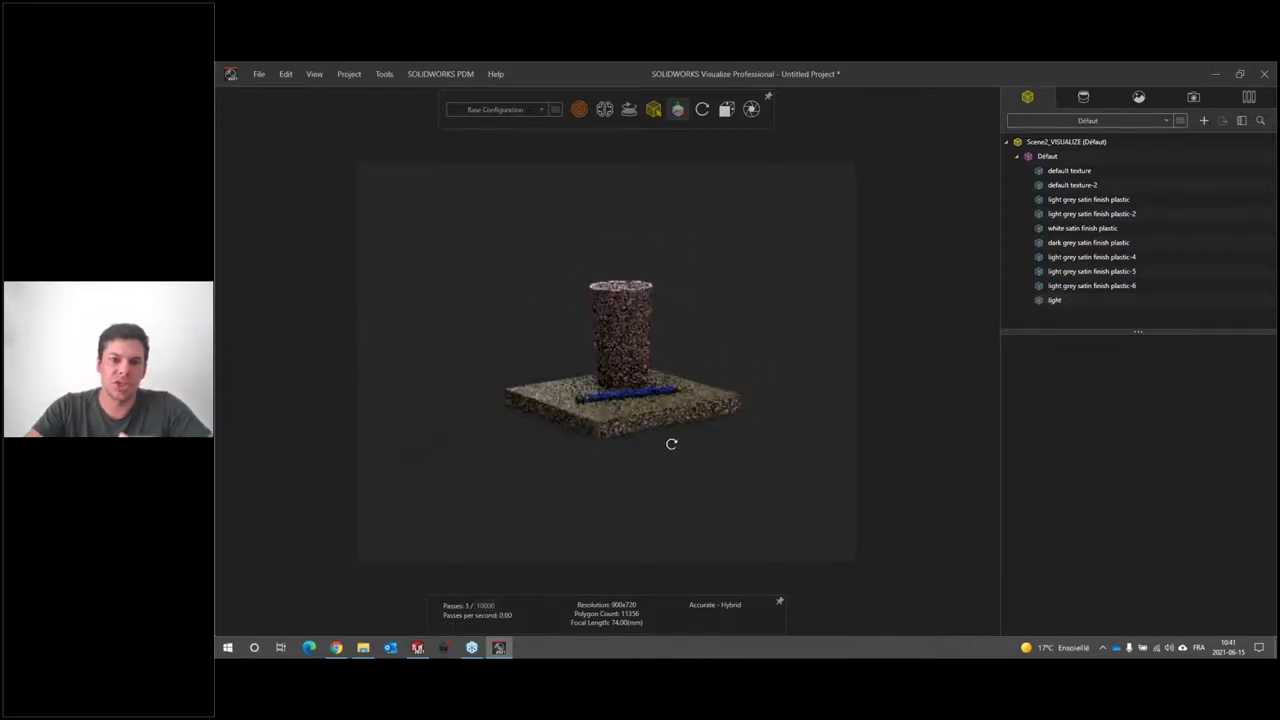
mouse_move(680, 394)
mouse_down()
mouse_move(594, 353)
mouse_move(581, 362)
mouse_up()
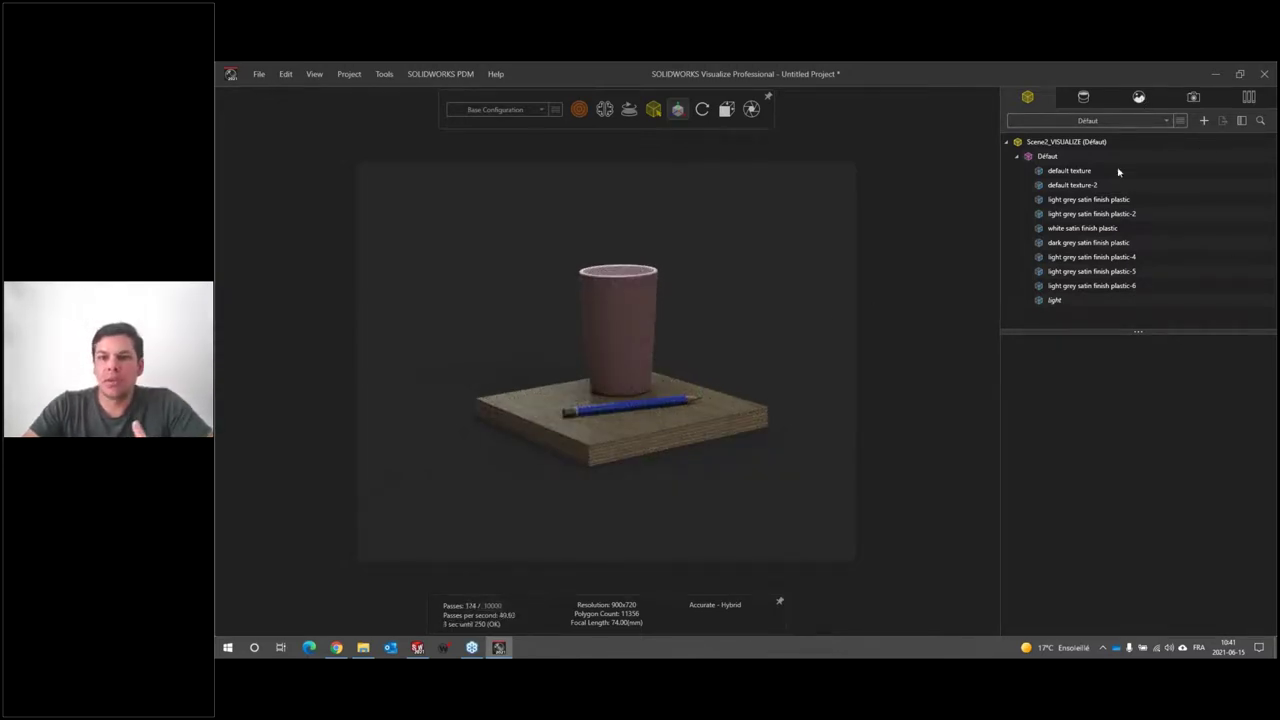
Delete the three directional lights from the scene's environments list
click(1138, 96)
drag(1212, 308, 1010, 228)
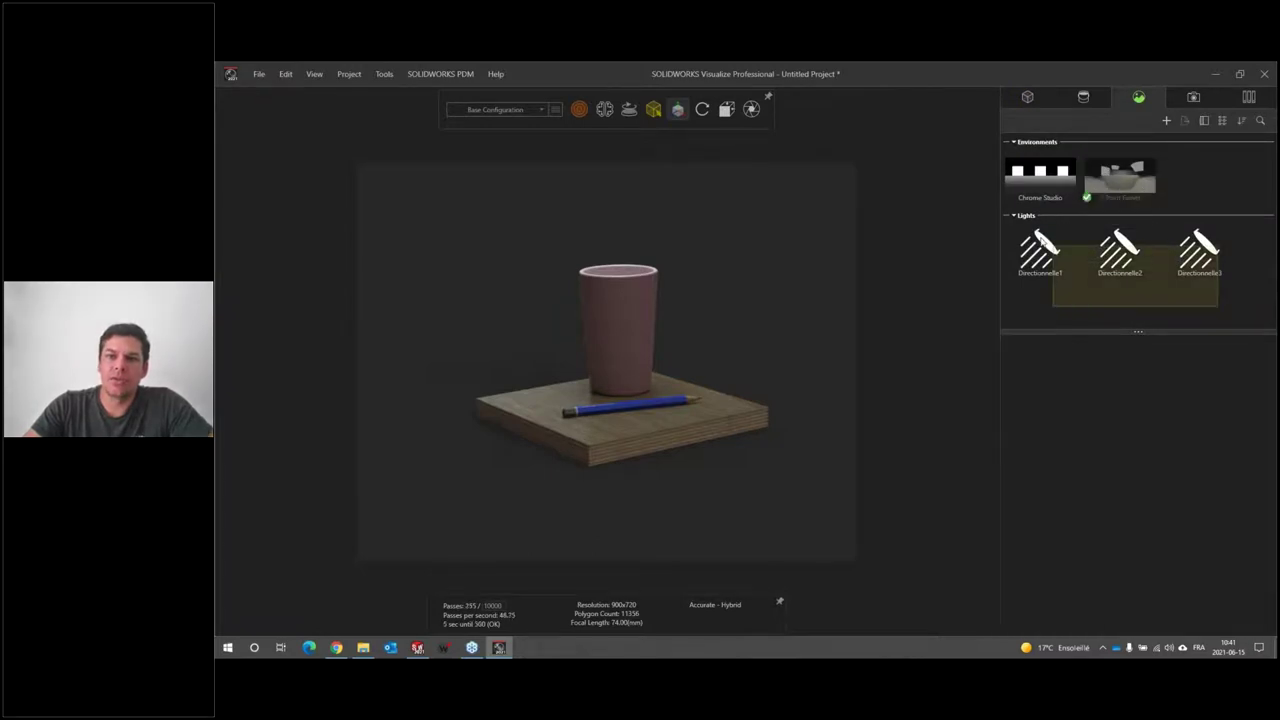
key(Delete)
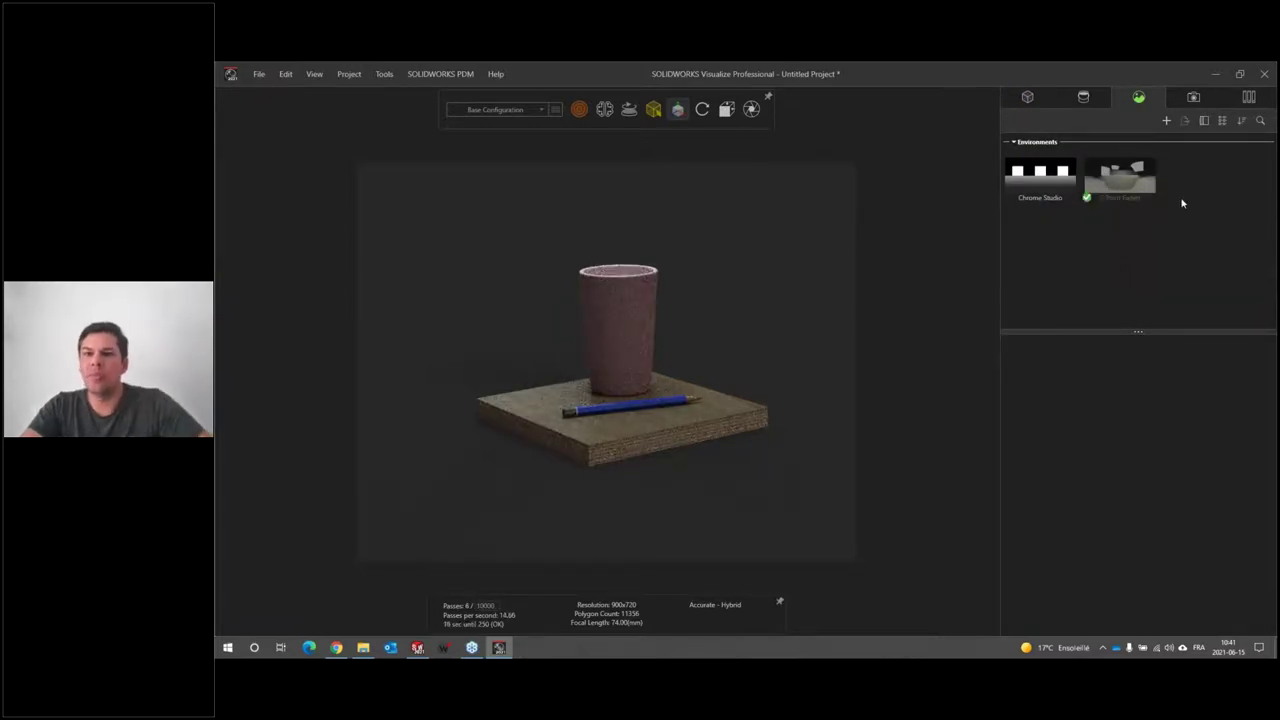
right_click(1130, 254)
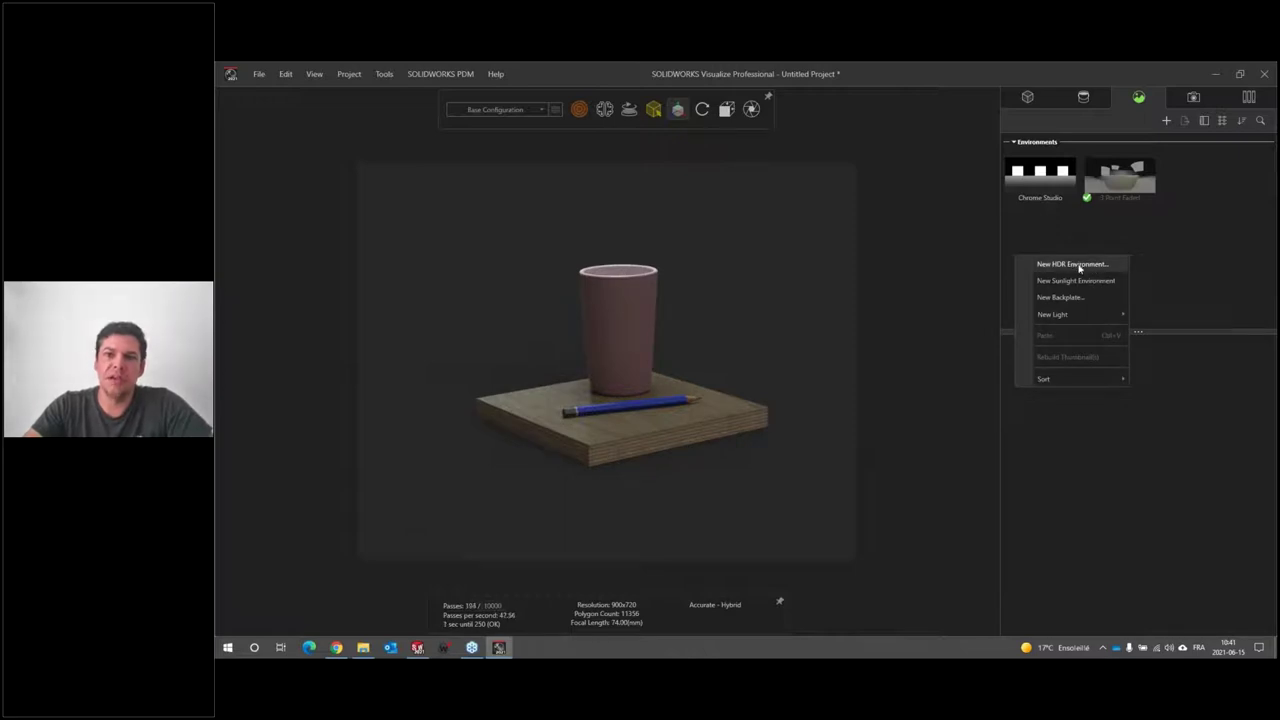
Load 2717.hdr from Desktop > Visualize > Webinar Visualize > Textures as a new HDR environment
click(1079, 265)
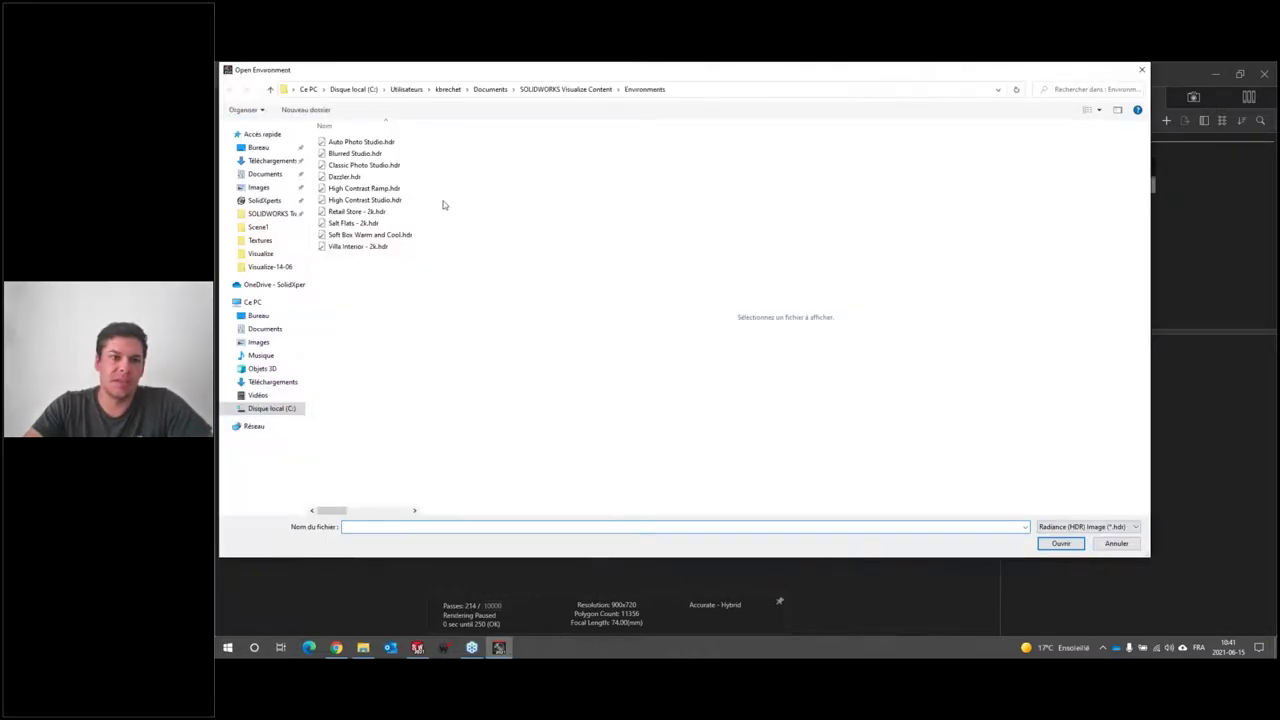
click(259, 148)
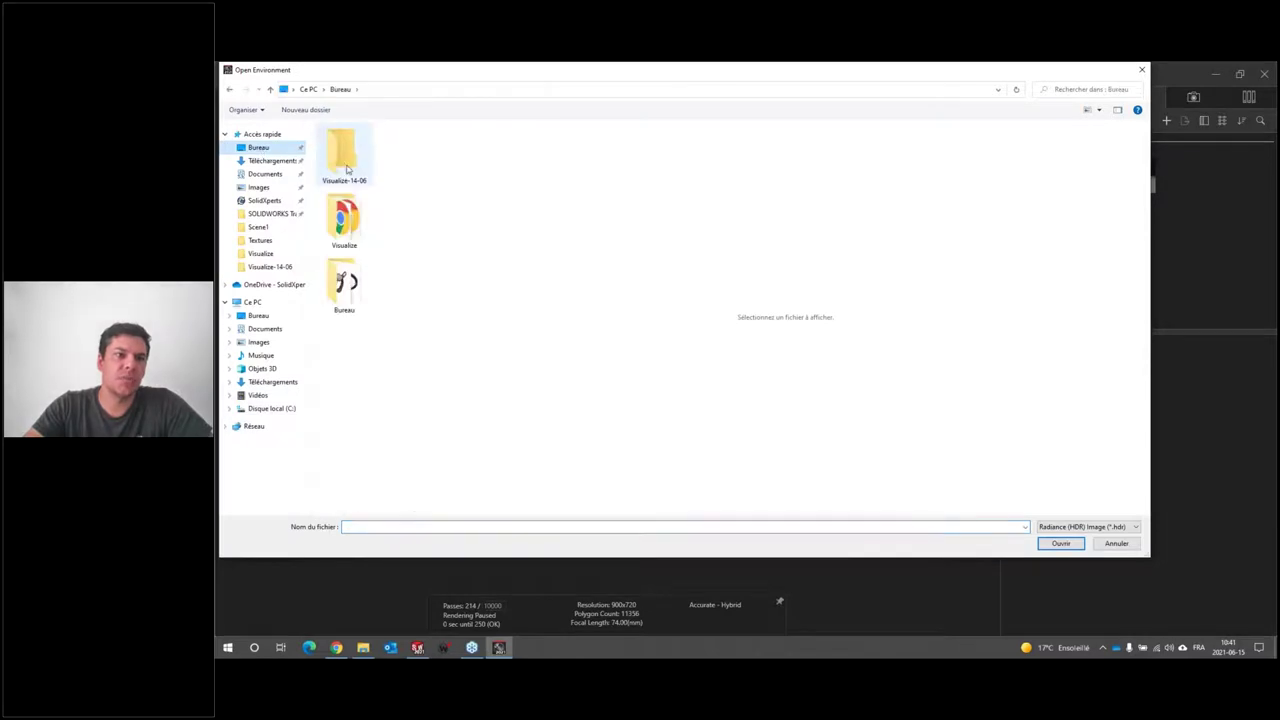
double_click(344, 218)
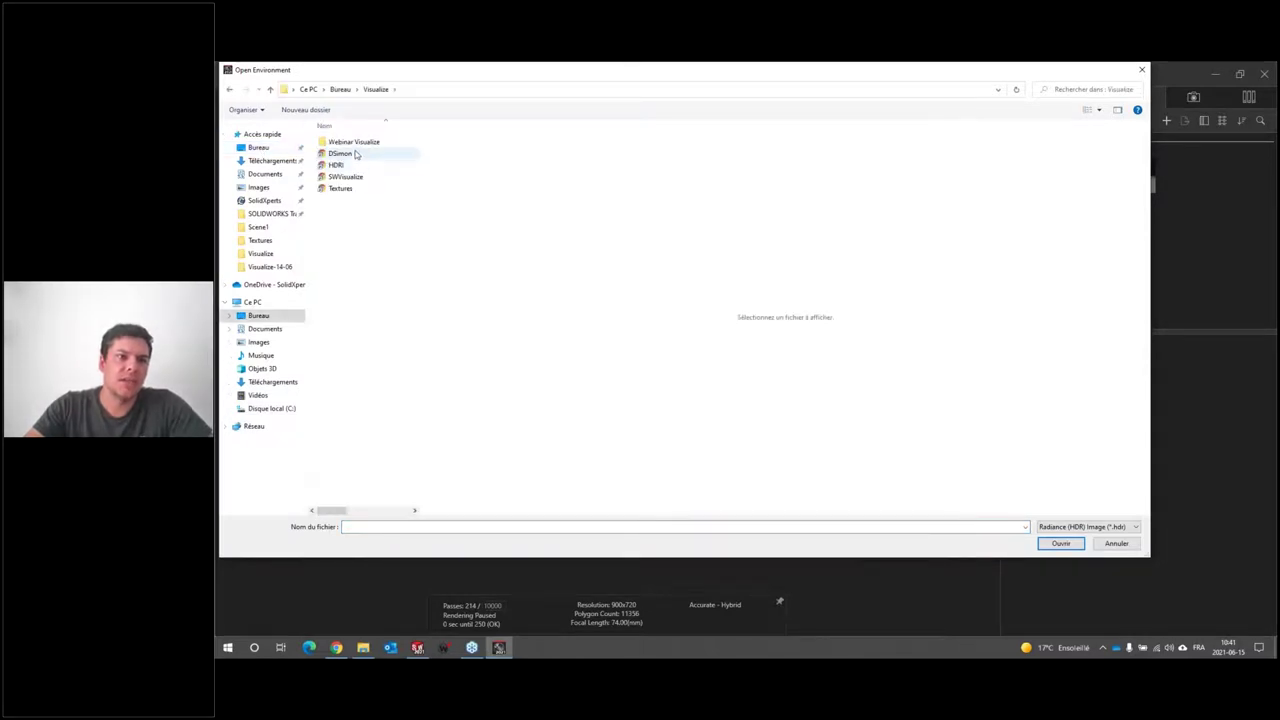
double_click(352, 146)
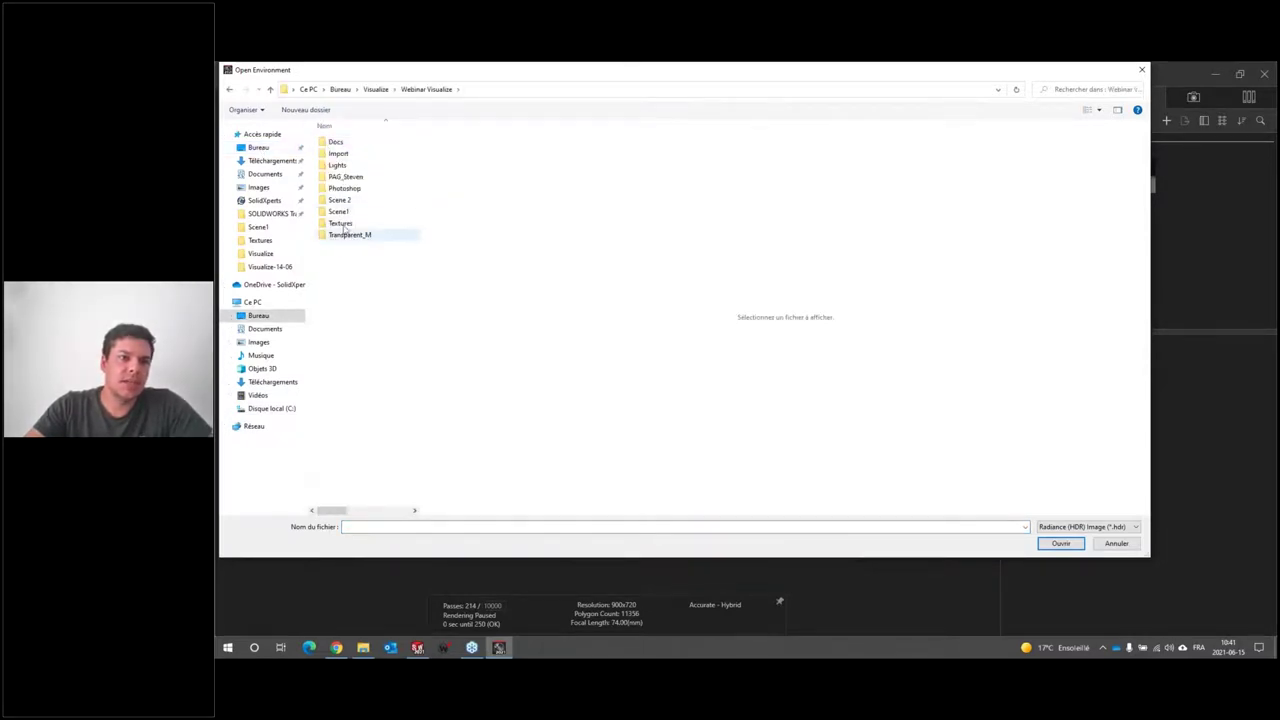
click(343, 226)
double_click(345, 165)
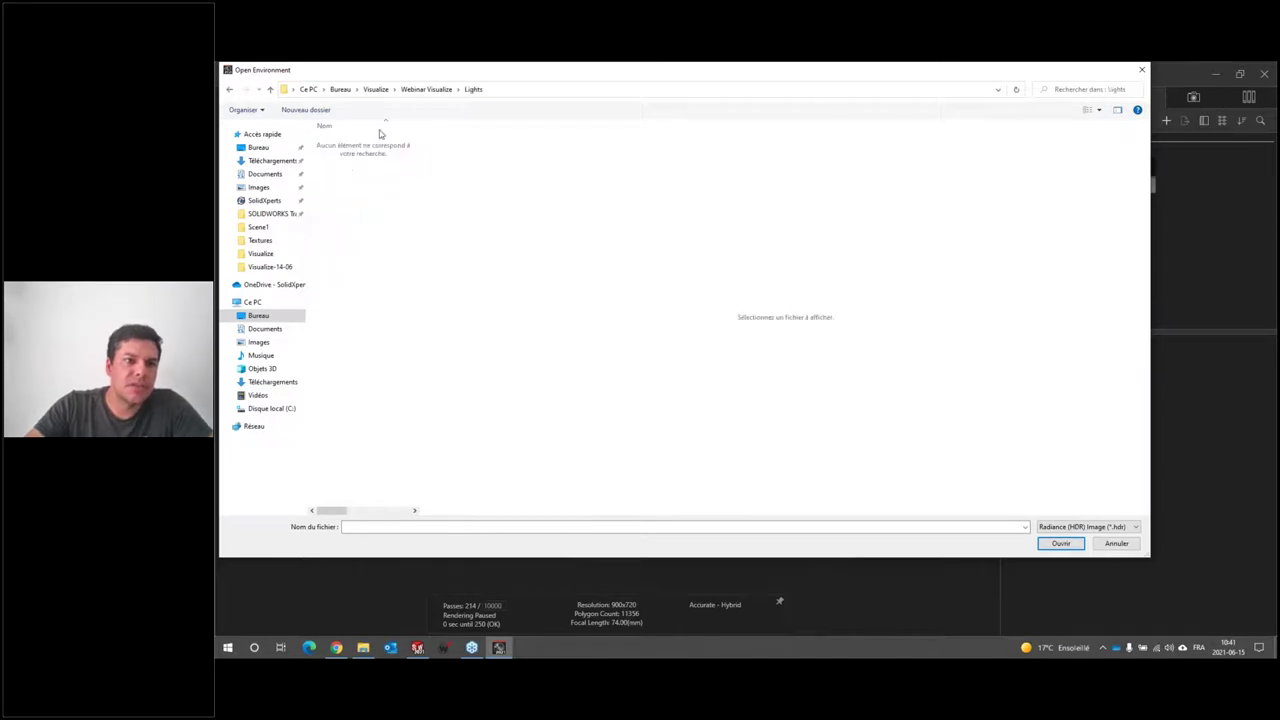
click(437, 98)
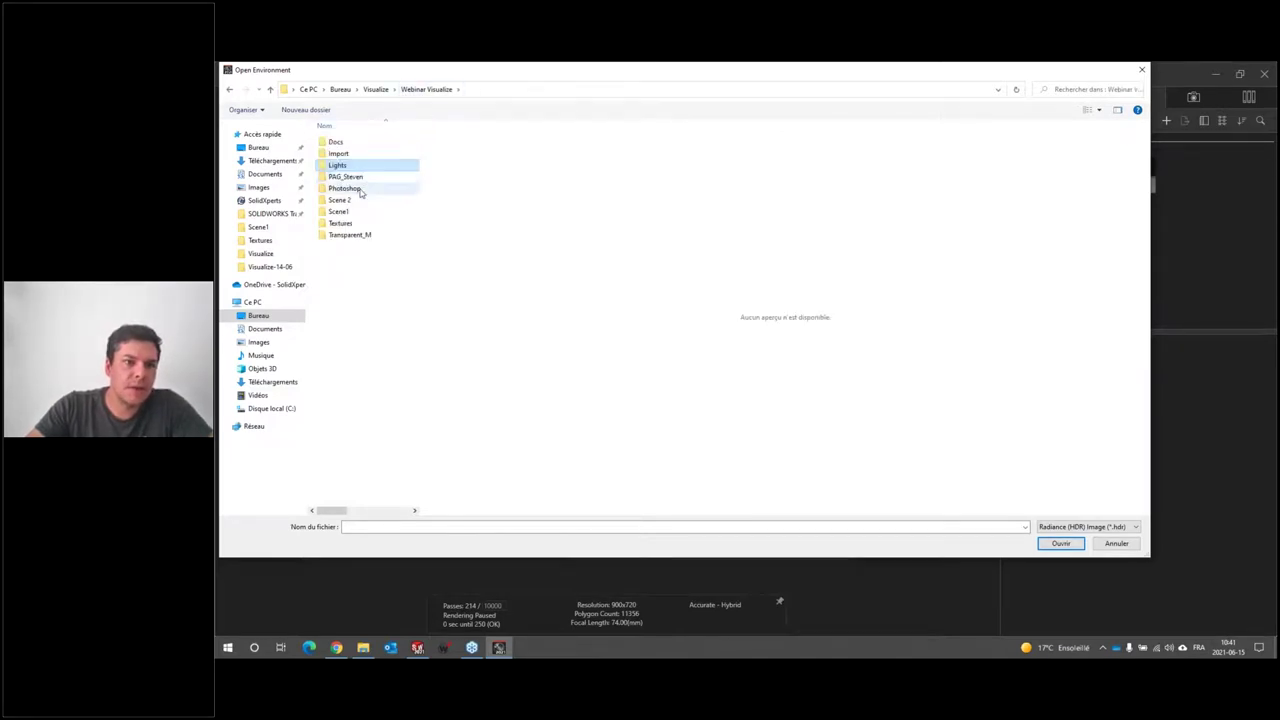
double_click(345, 224)
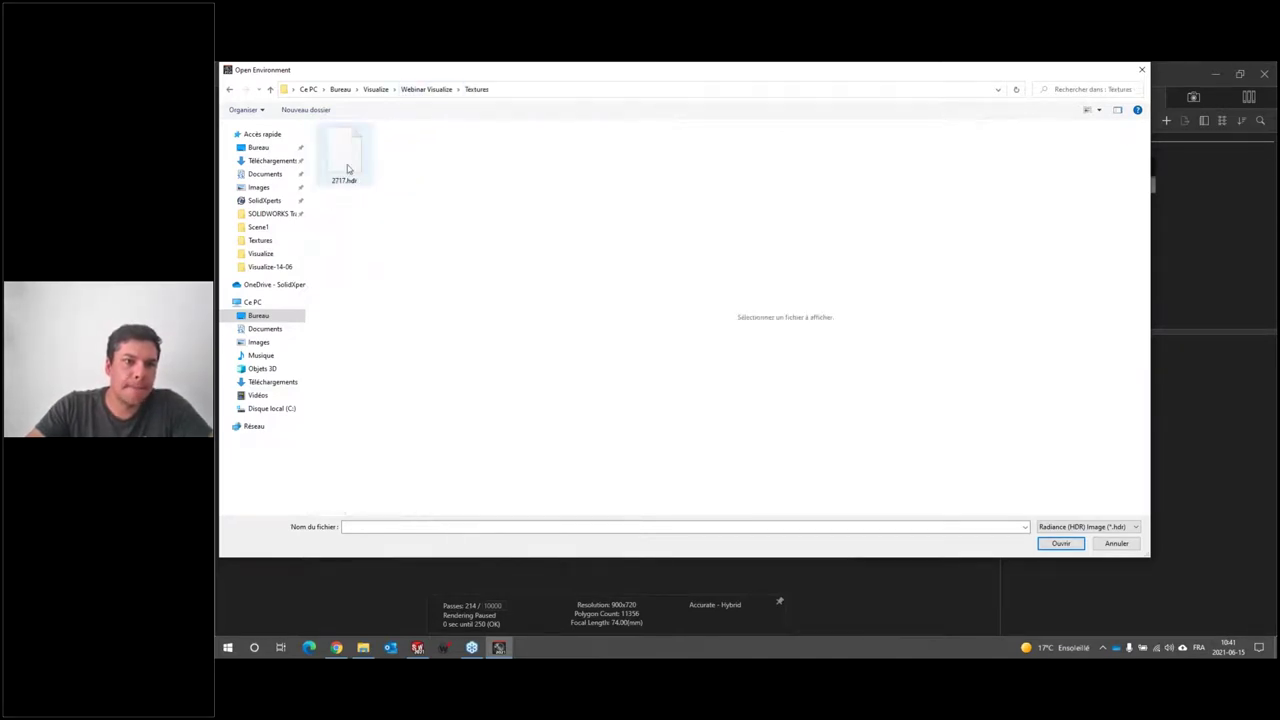
click(1053, 546)
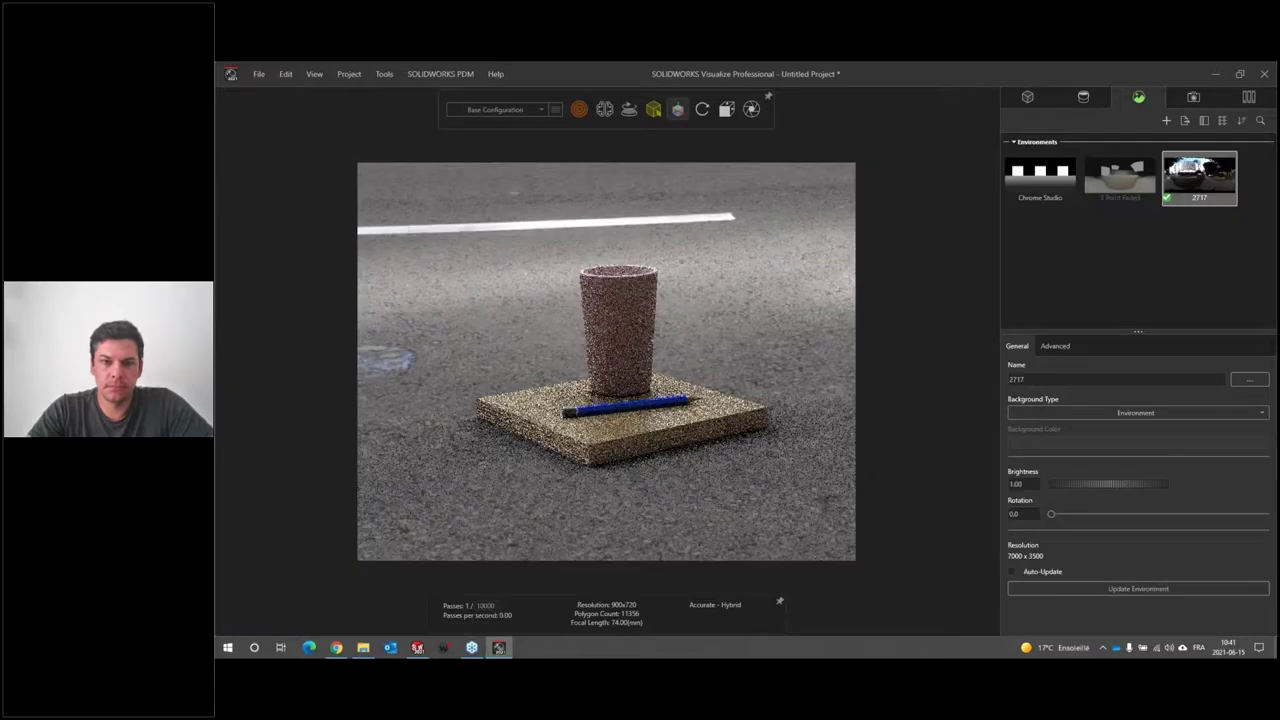
Change the 2717 environment's Background Type from Environment to Color
mouse_move(895, 475)
mouse_down()
mouse_move(635, 380)
mouse_move(776, 343)
mouse_move(434, 357)
mouse_move(654, 343)
mouse_move(598, 381)
mouse_move(790, 375)
mouse_up()
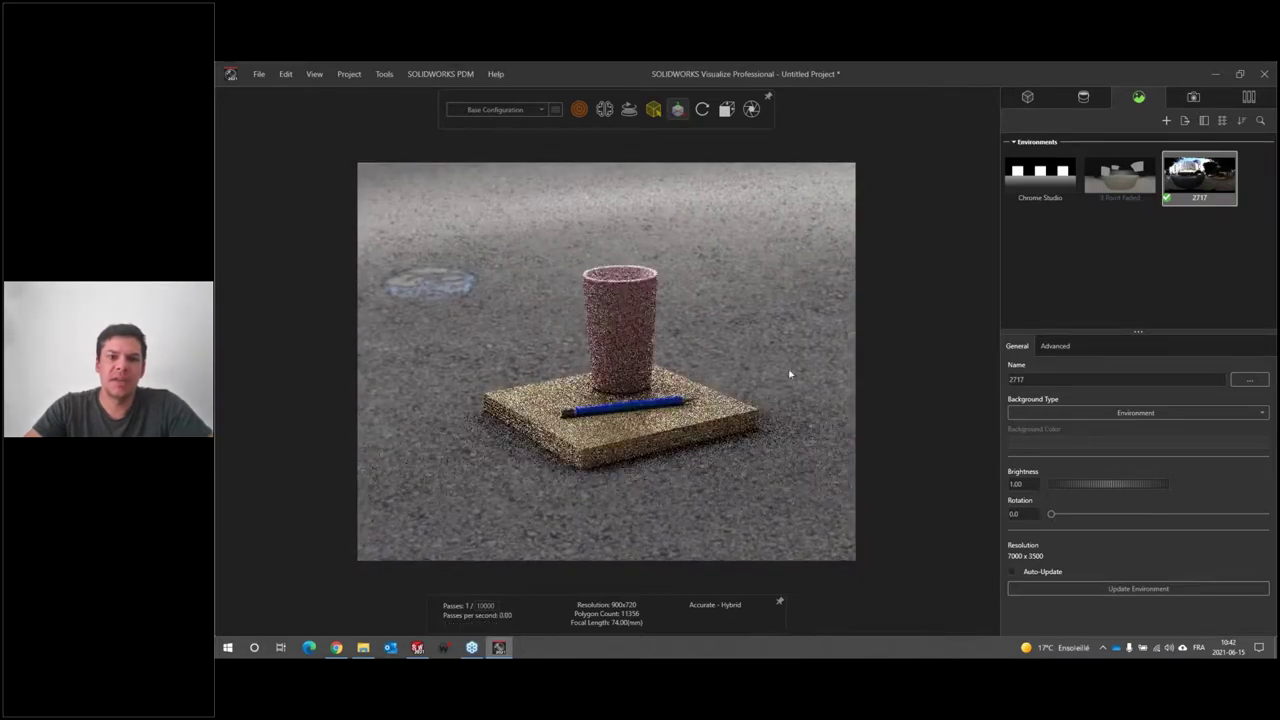
drag(620, 360, 640, 400)
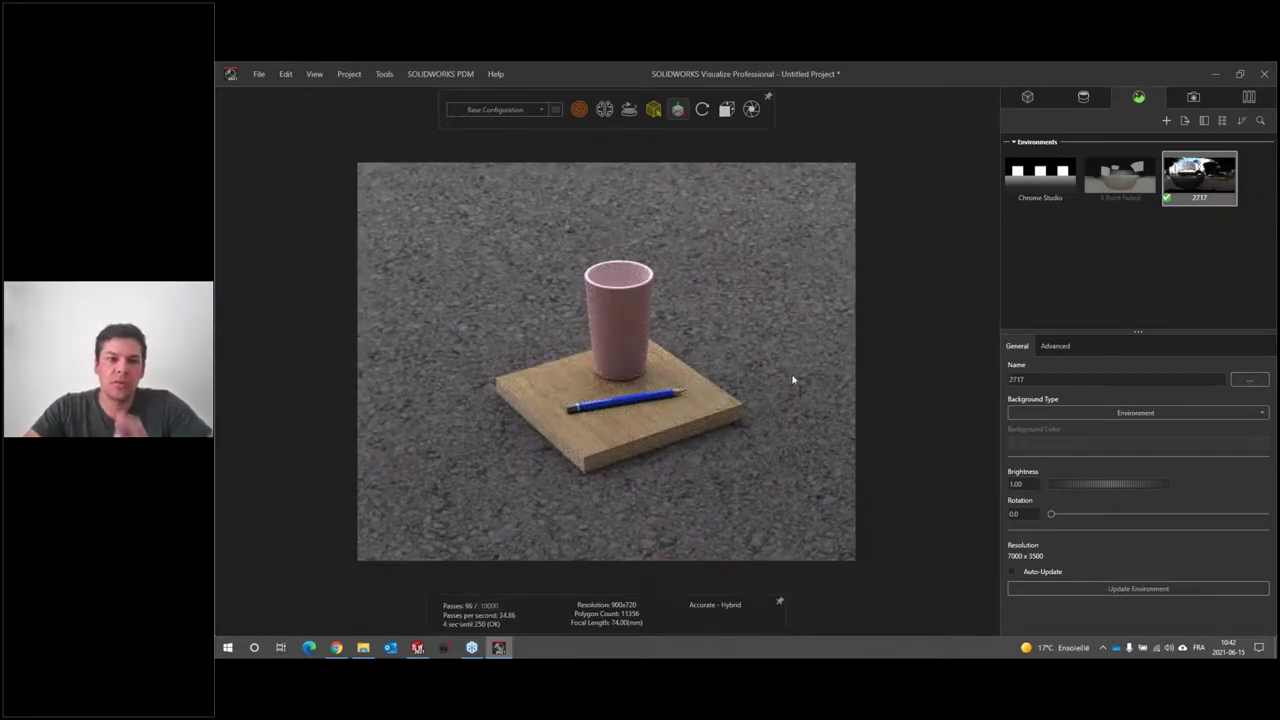
click(1100, 413)
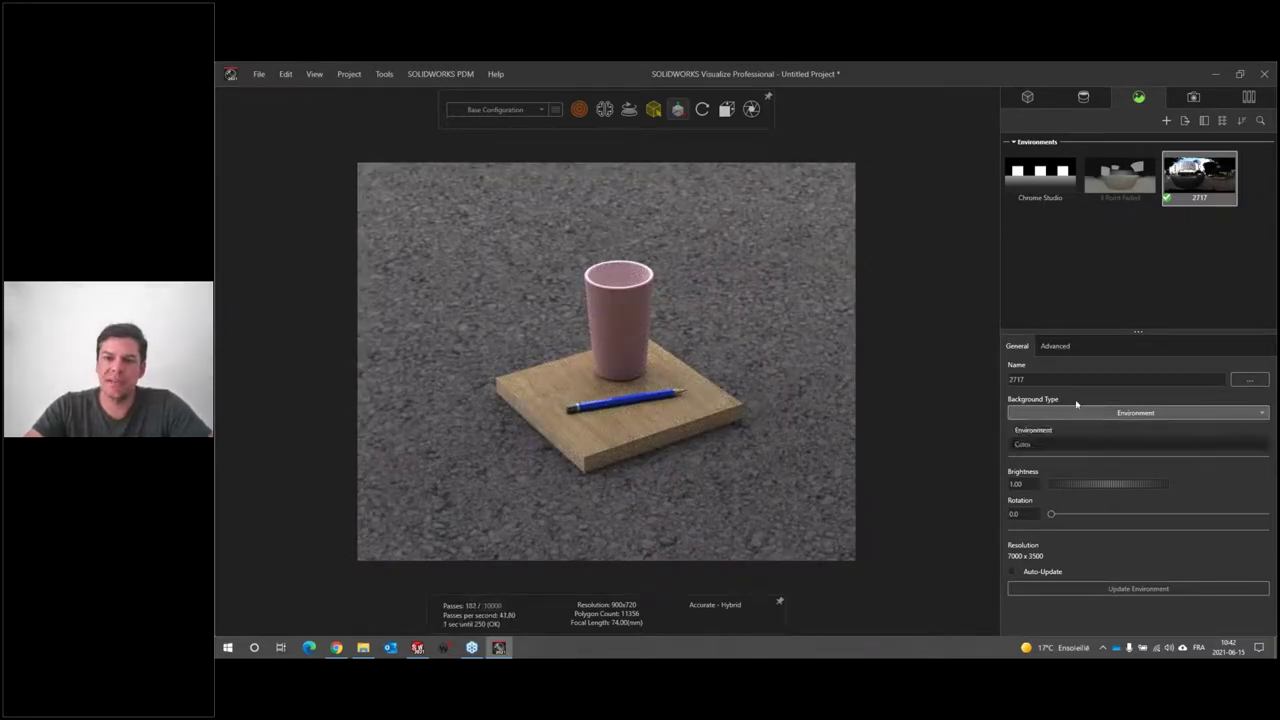
click(1022, 444)
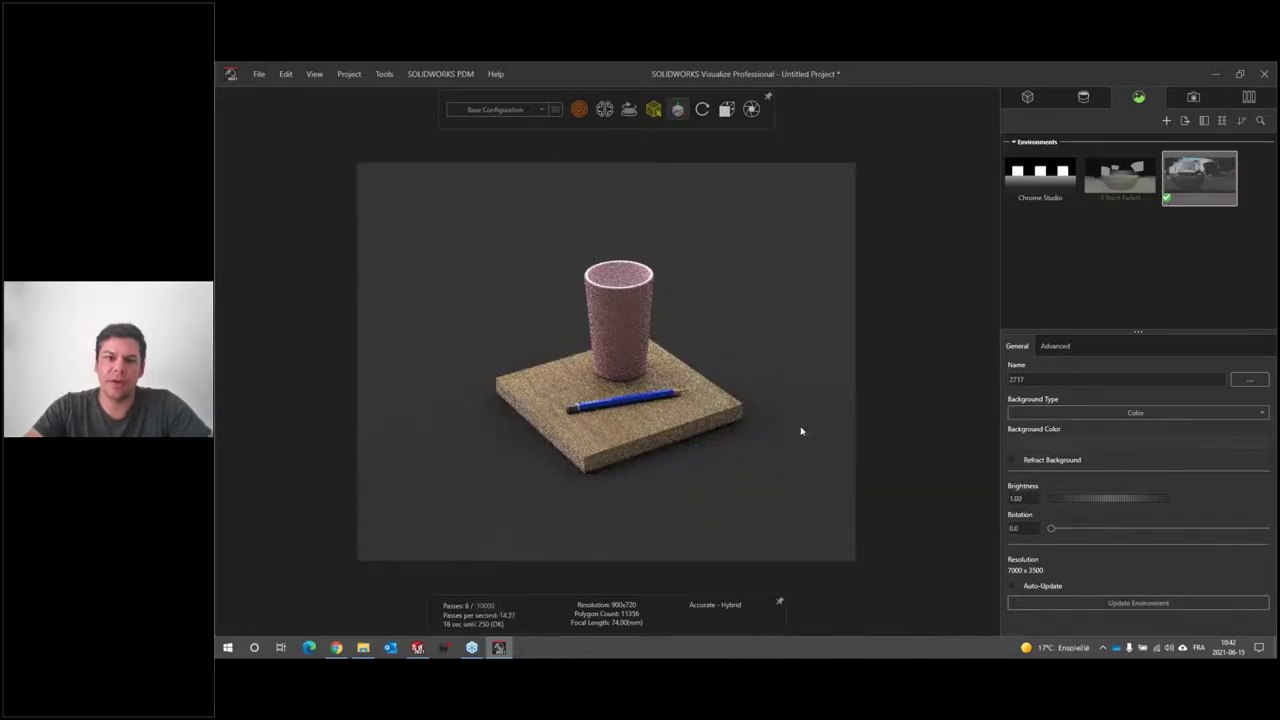
mouse_move(715, 435)
mouse_down()
mouse_move(817, 400)
mouse_move(746, 397)
mouse_move(498, 458)
mouse_move(577, 377)
mouse_up()
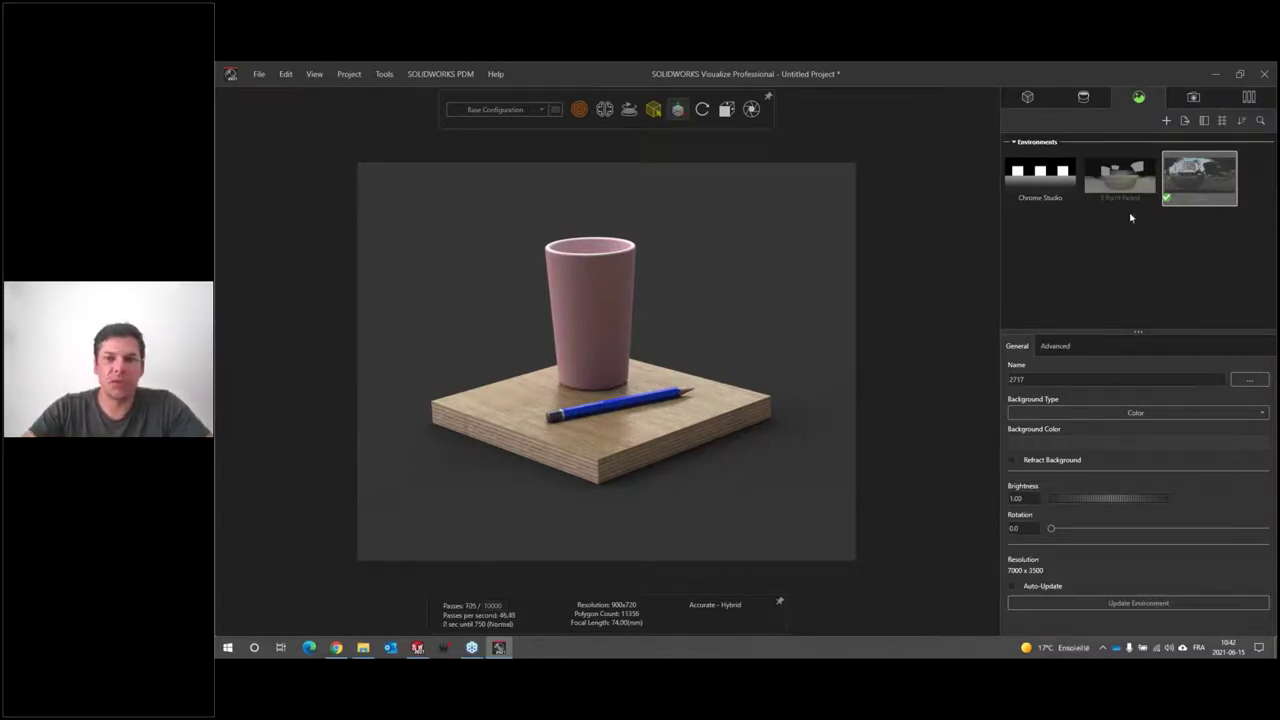
click(1027, 96)
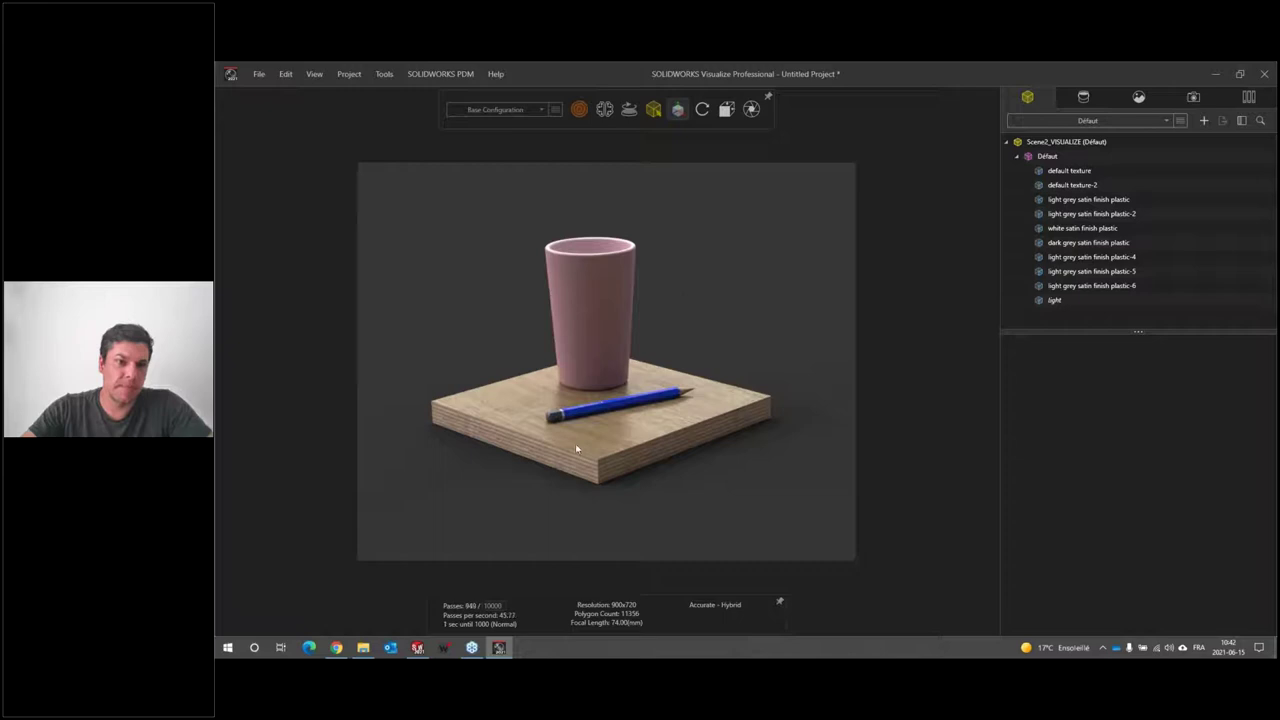
Toggle the light's Visible checkbox to compare, leave it on, and turn the board slightly
click(1269, 304)
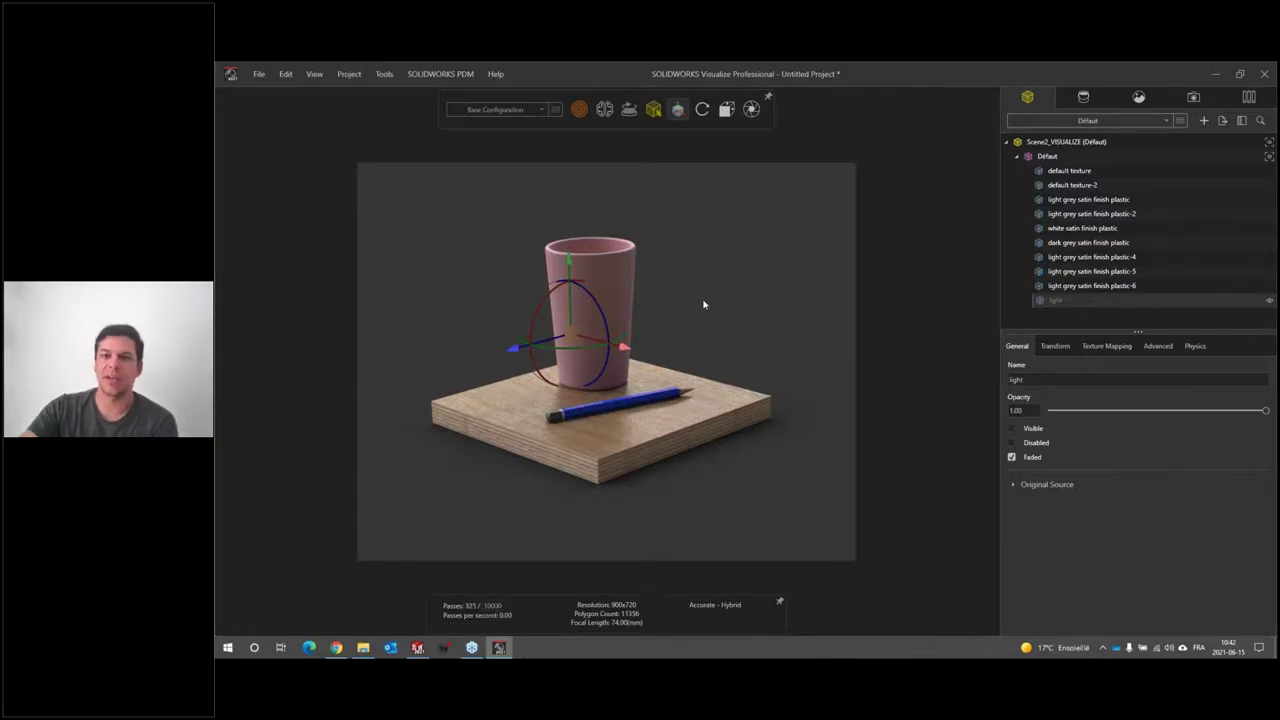
click(1012, 429)
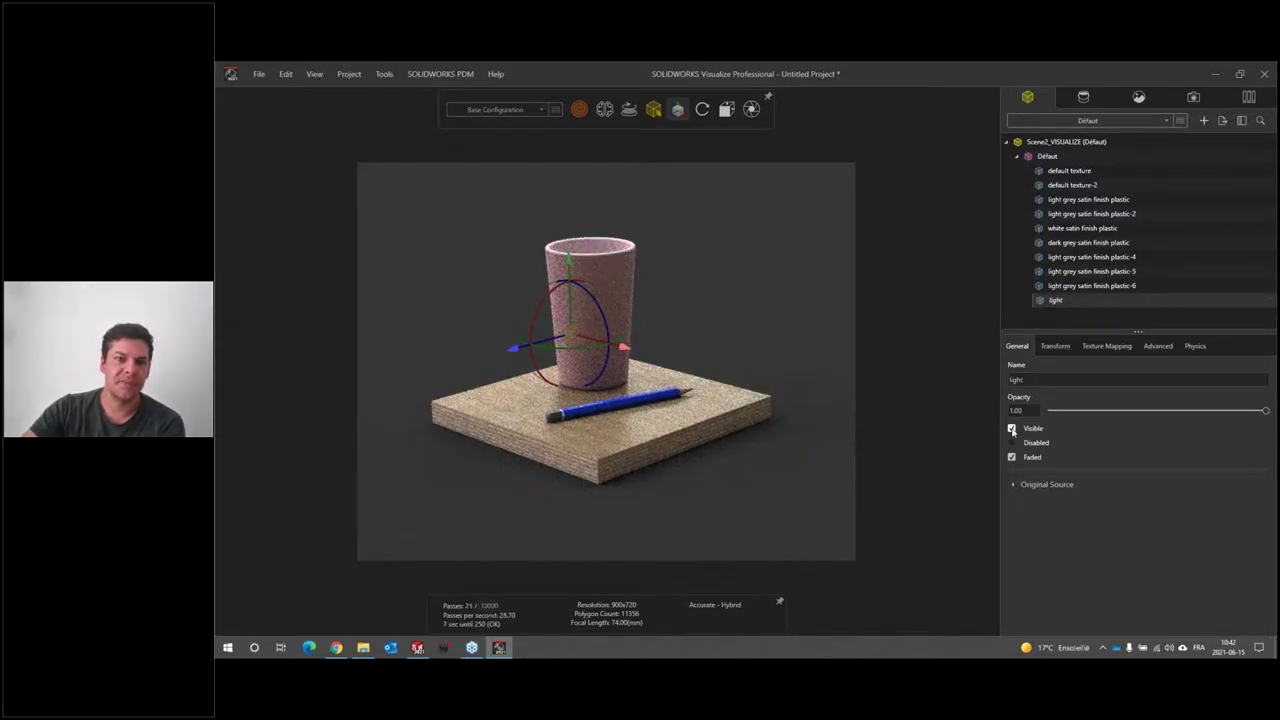
click(1012, 429)
click(1012, 429)
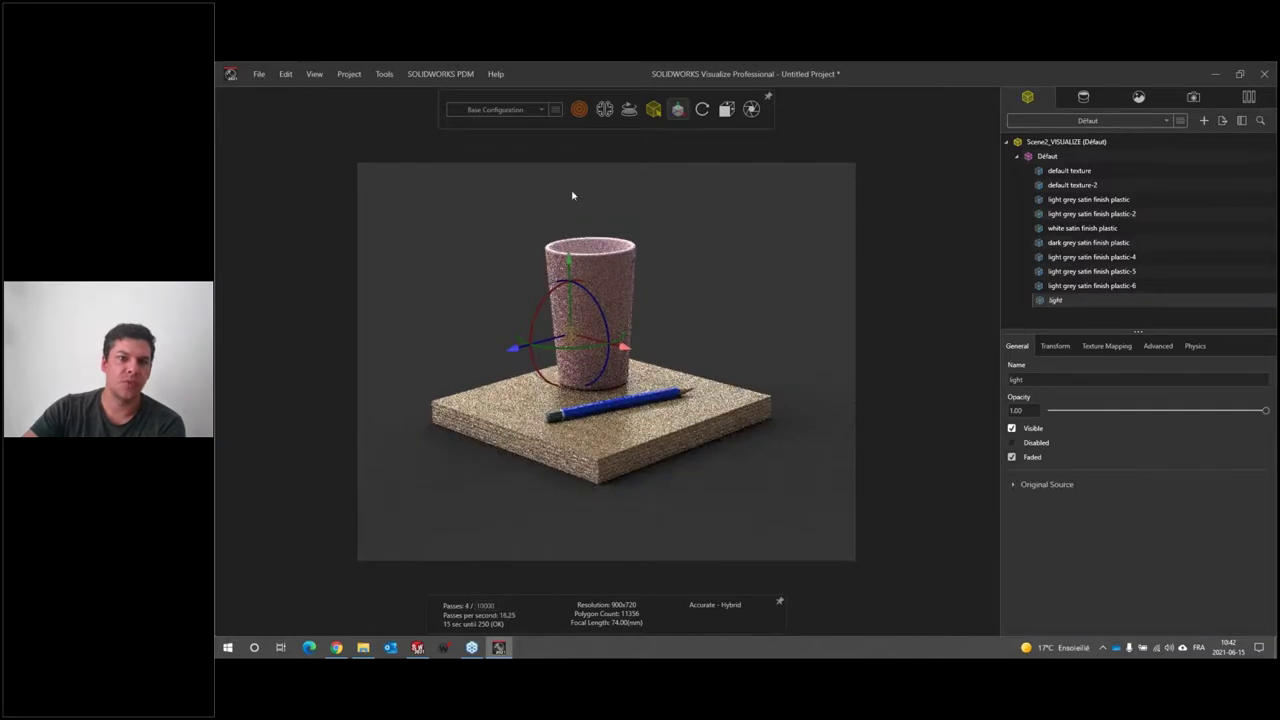
click(1012, 429)
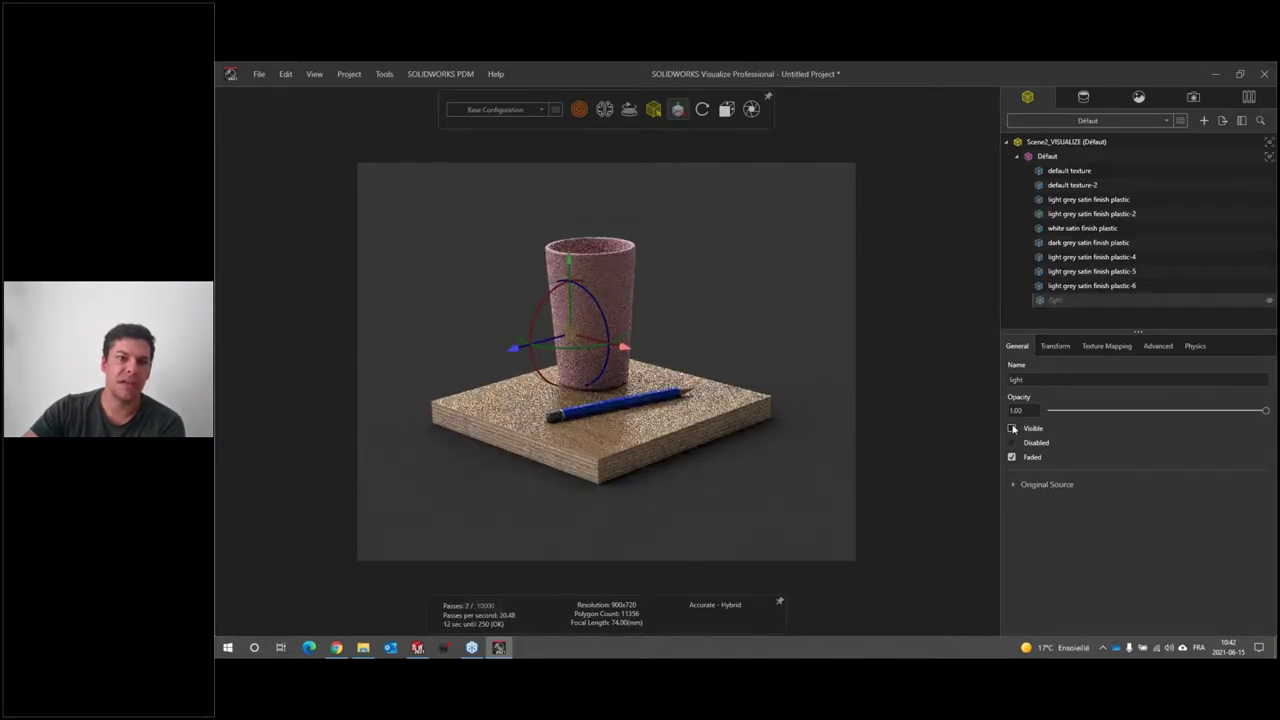
click(1012, 429)
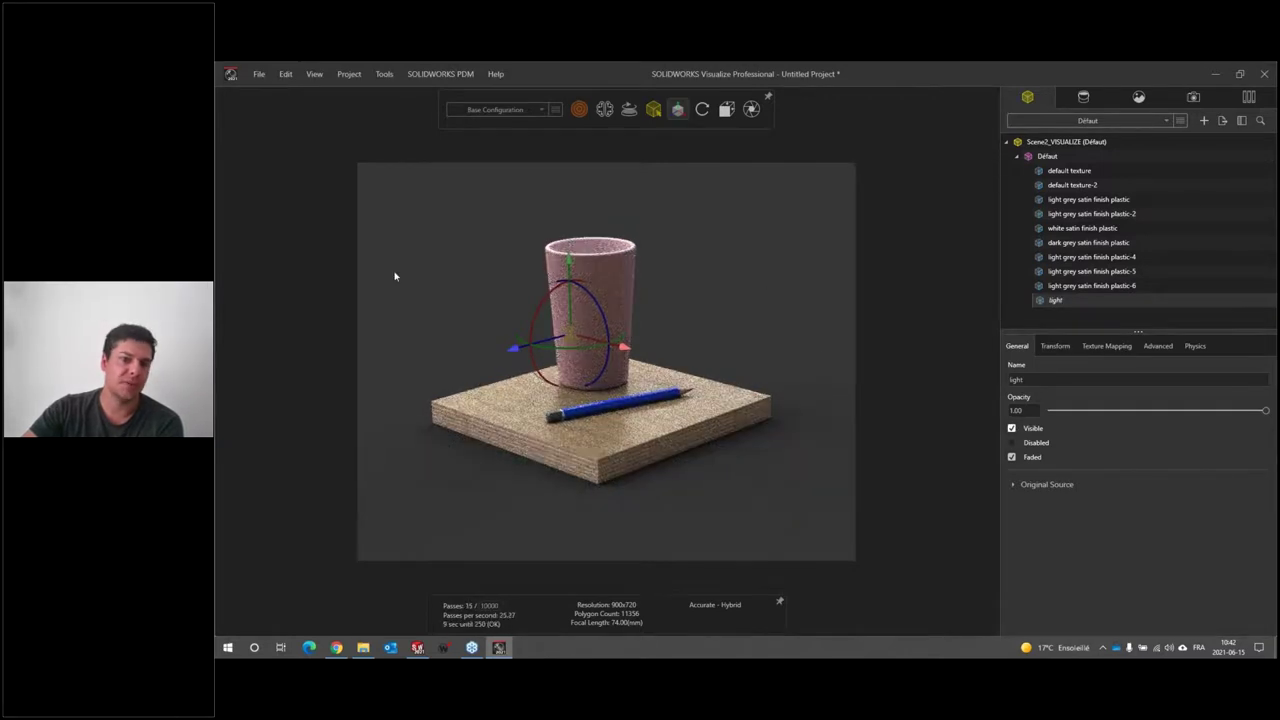
click(714, 449)
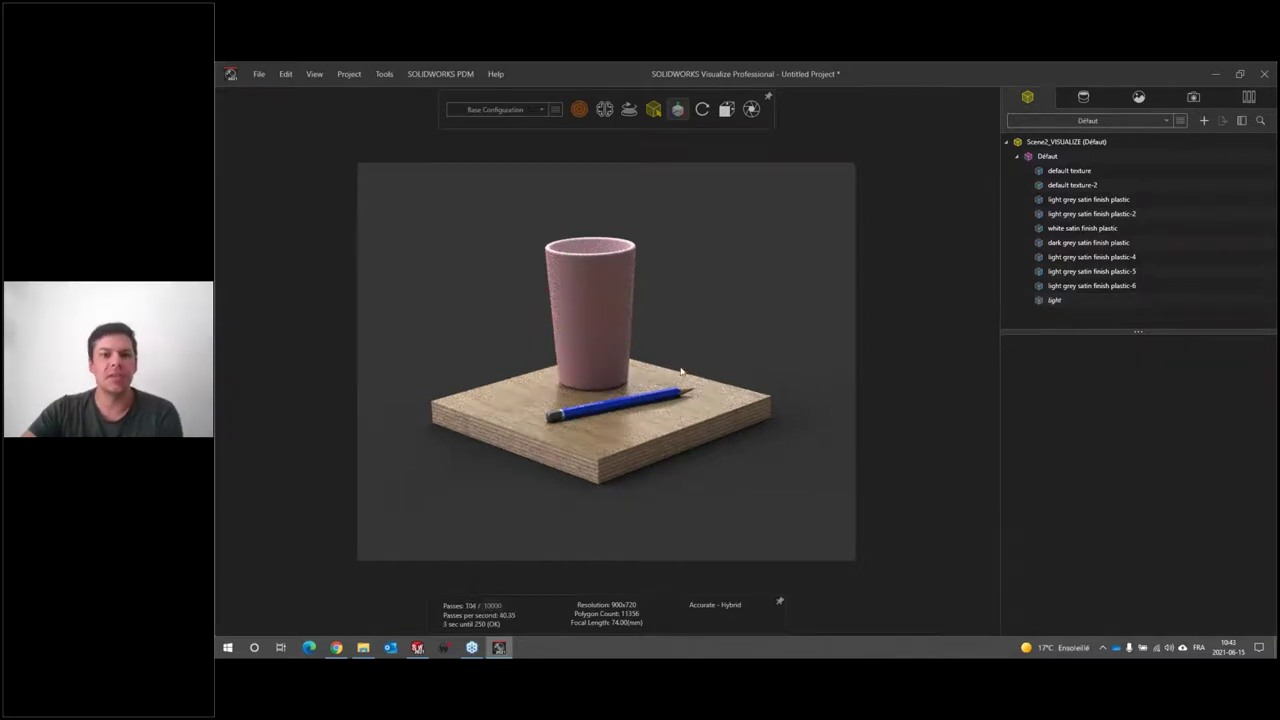
drag(714, 449, 740, 318)
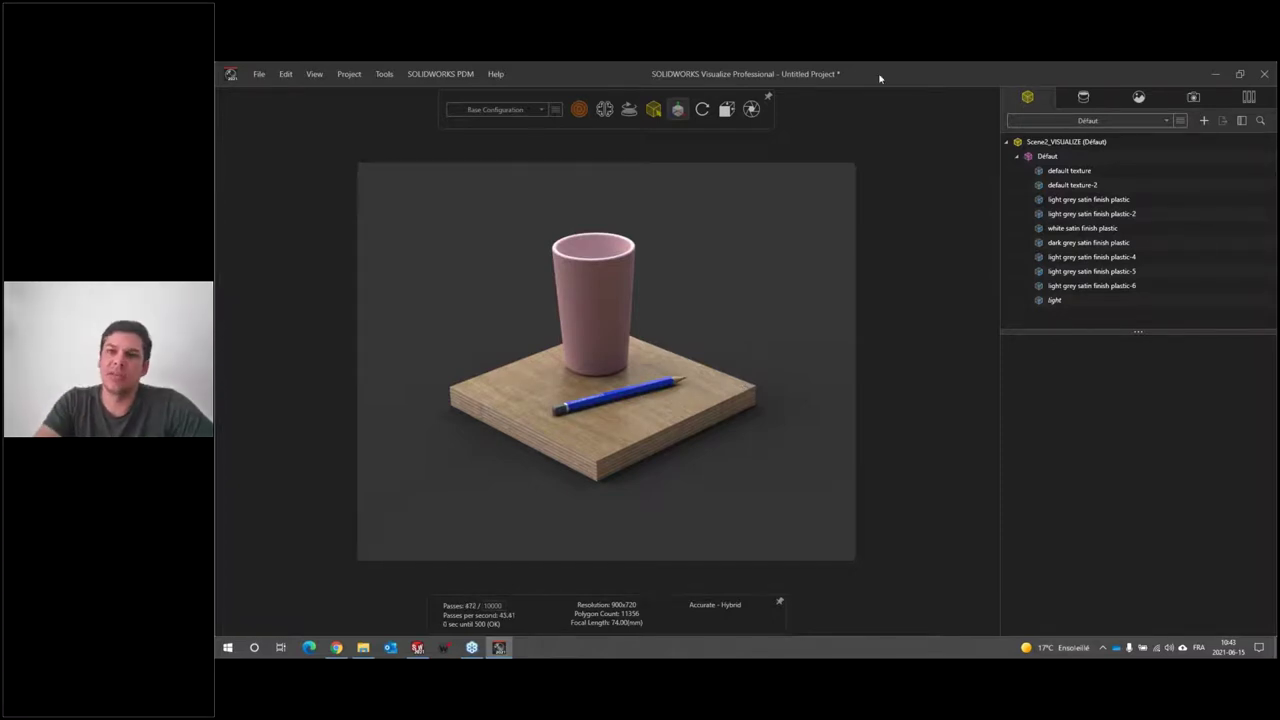
Look through the camera options and the output tools for rendering
key(c)
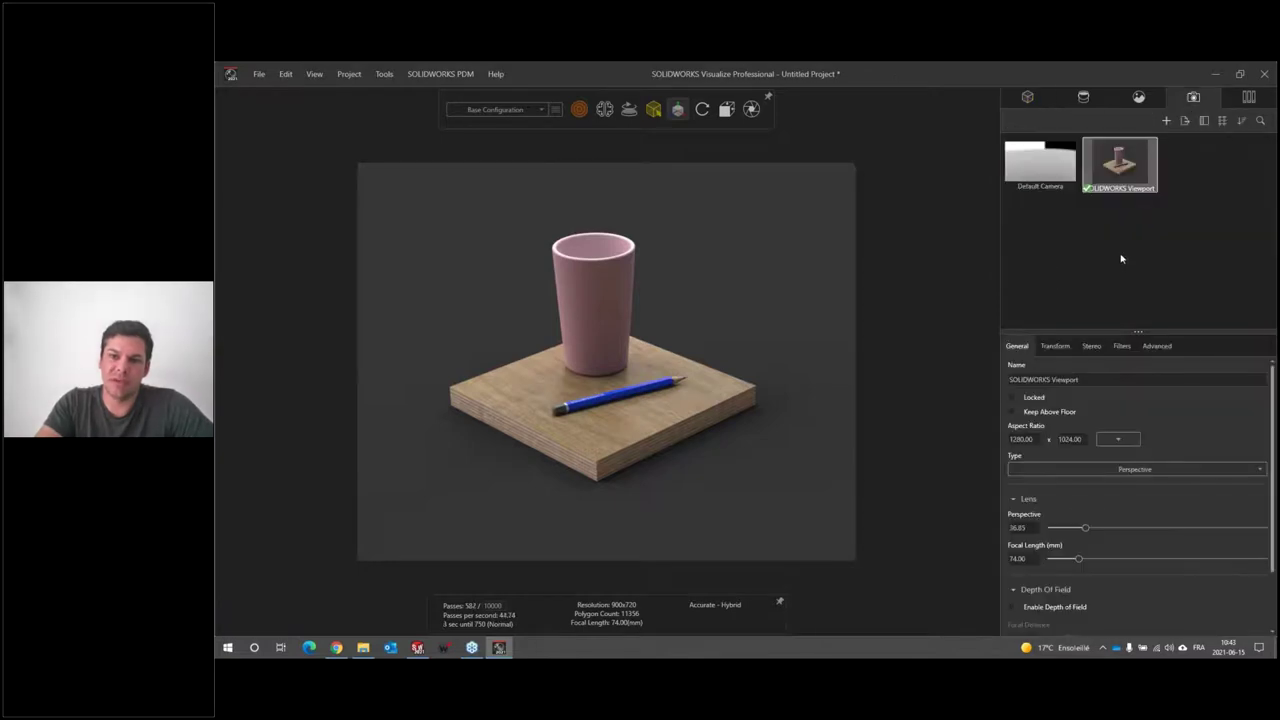
right_click(1121, 259)
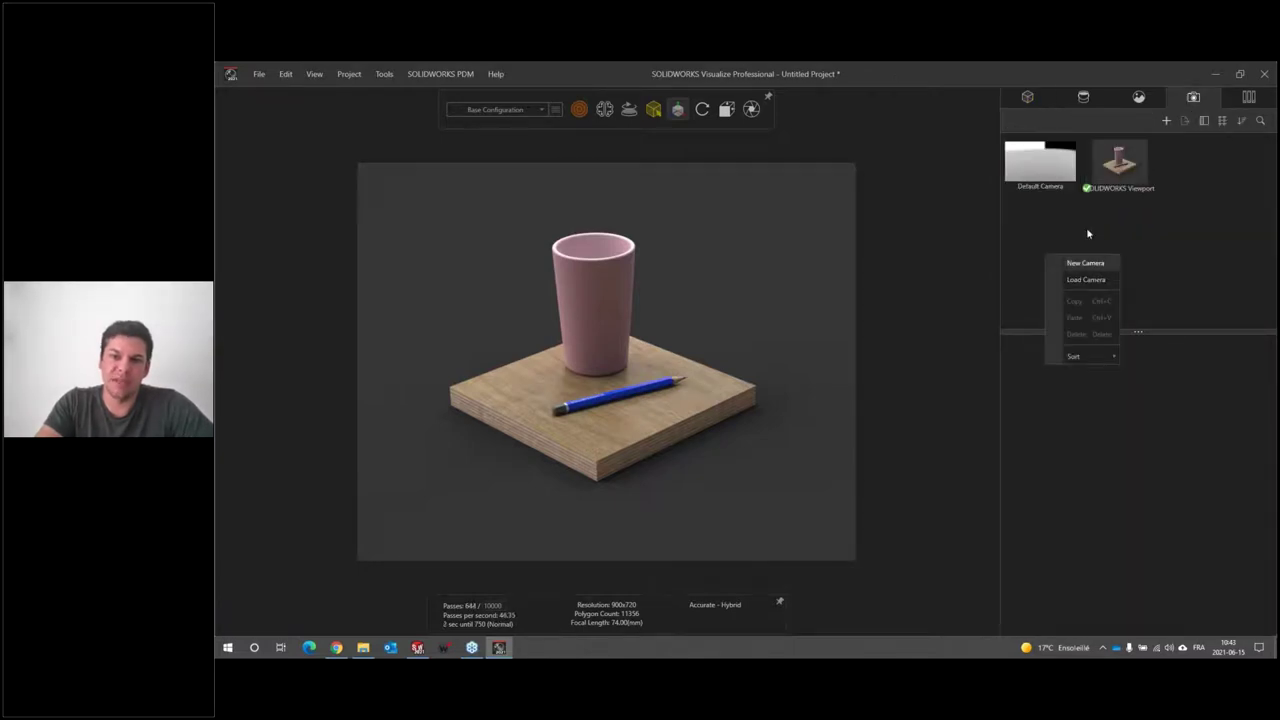
click(1086, 227)
key(o)
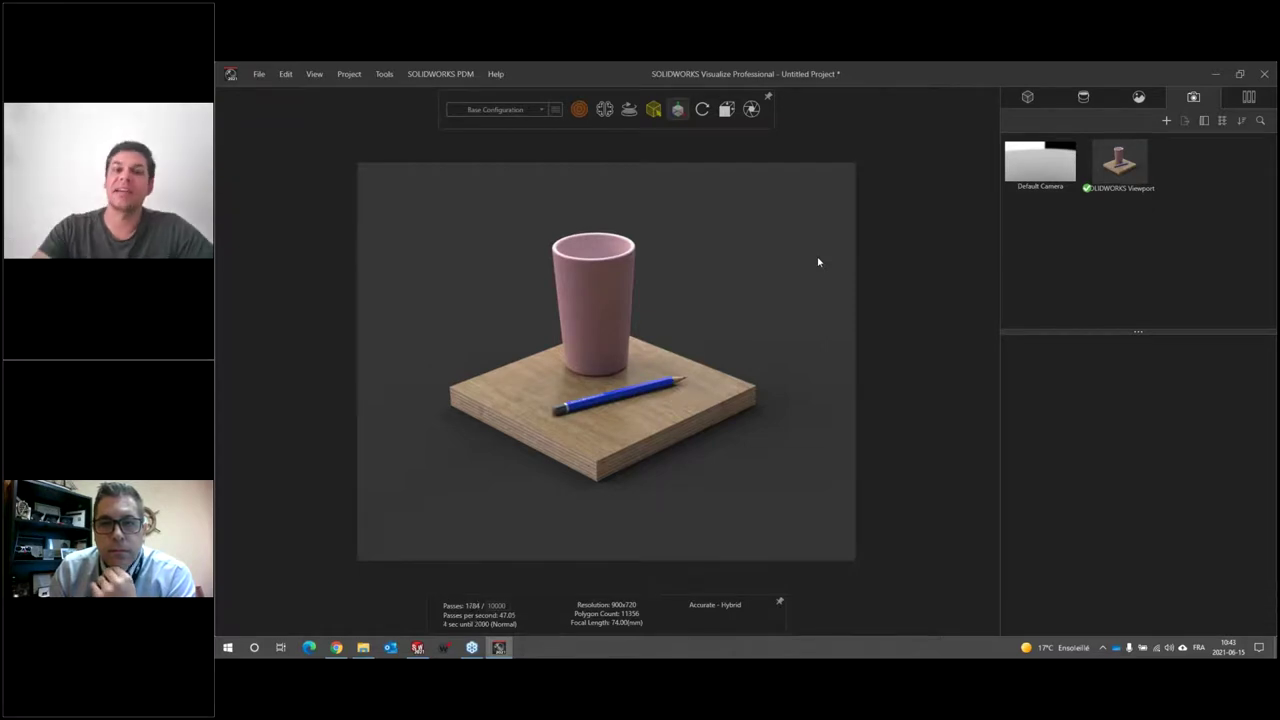
Close the Scene2 part, answer the save prompt, and bring up the Textures folder window
click(1264, 80)
click(750, 398)
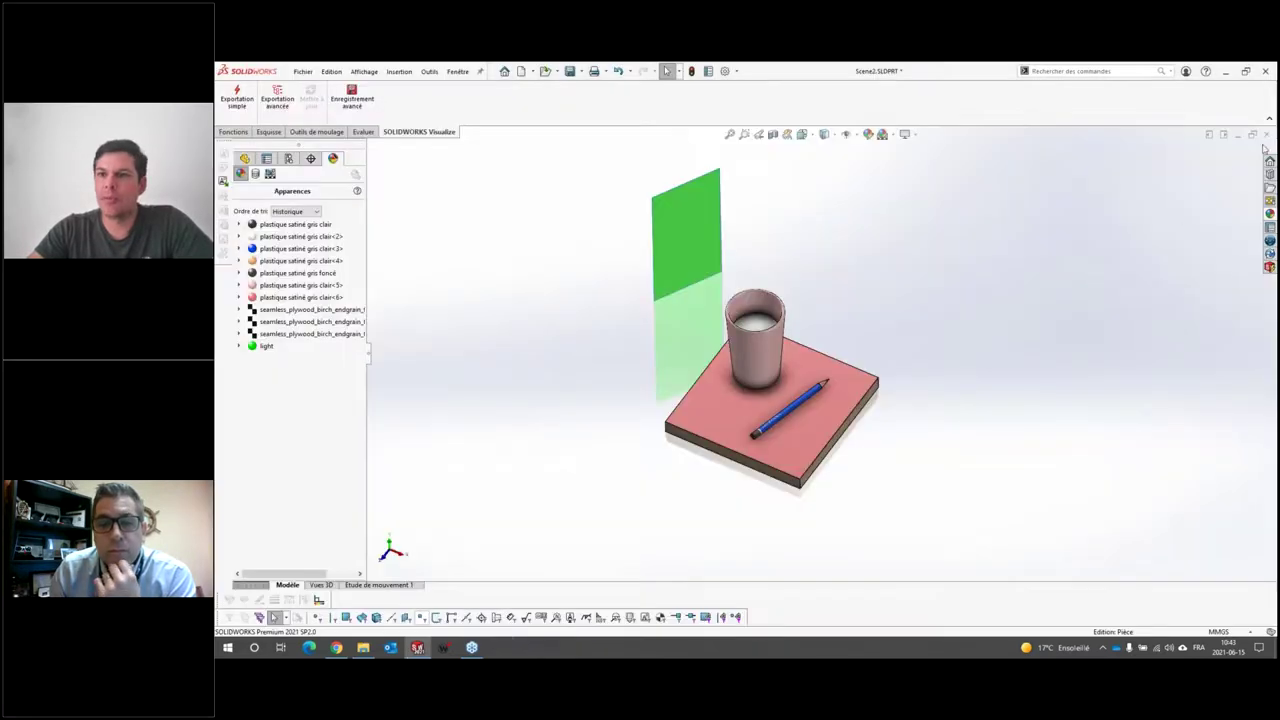
click(1266, 134)
click(668, 386)
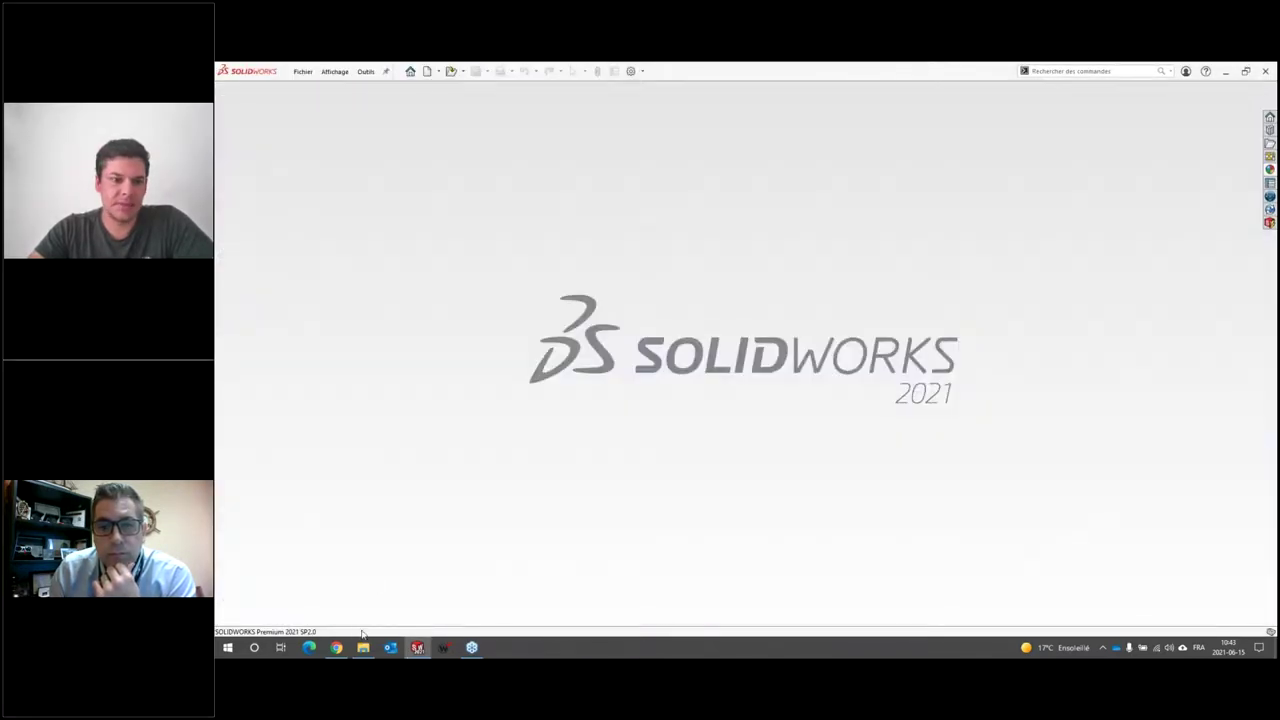
click(363, 647)
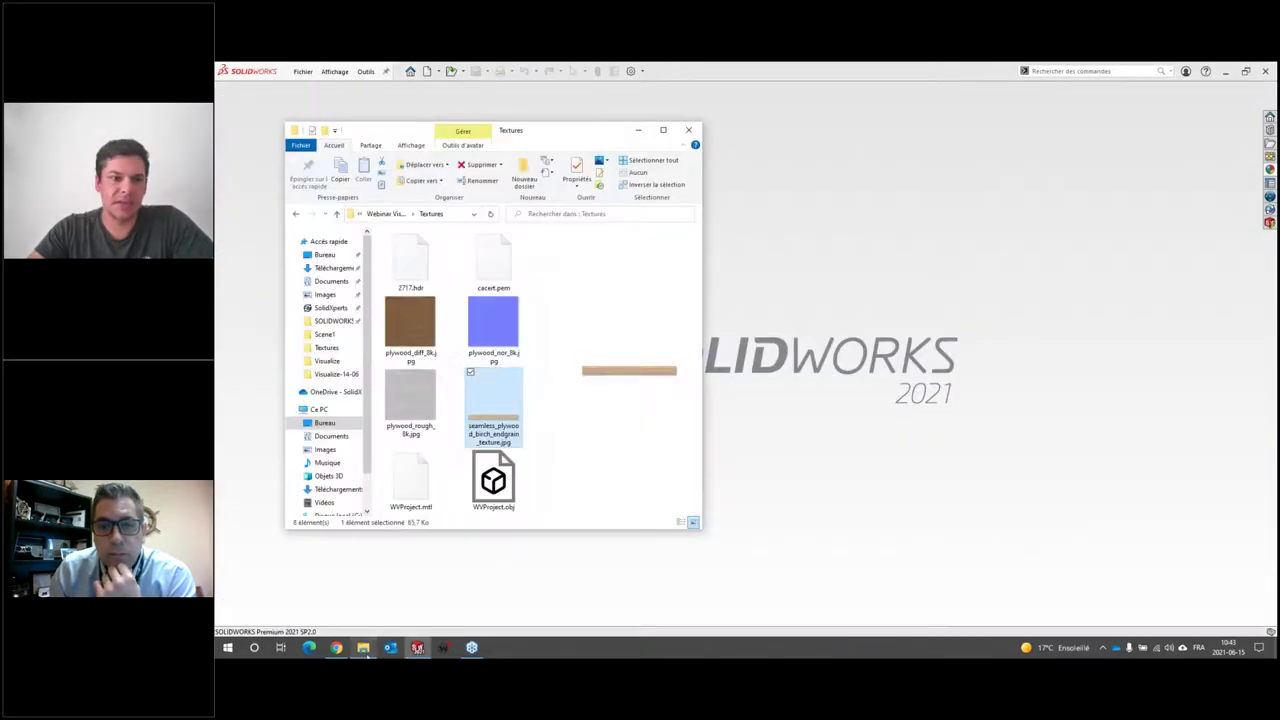
Go up to the Webinar Visualize folder, put the folder window away, and bring Chrome forward
click(388, 213)
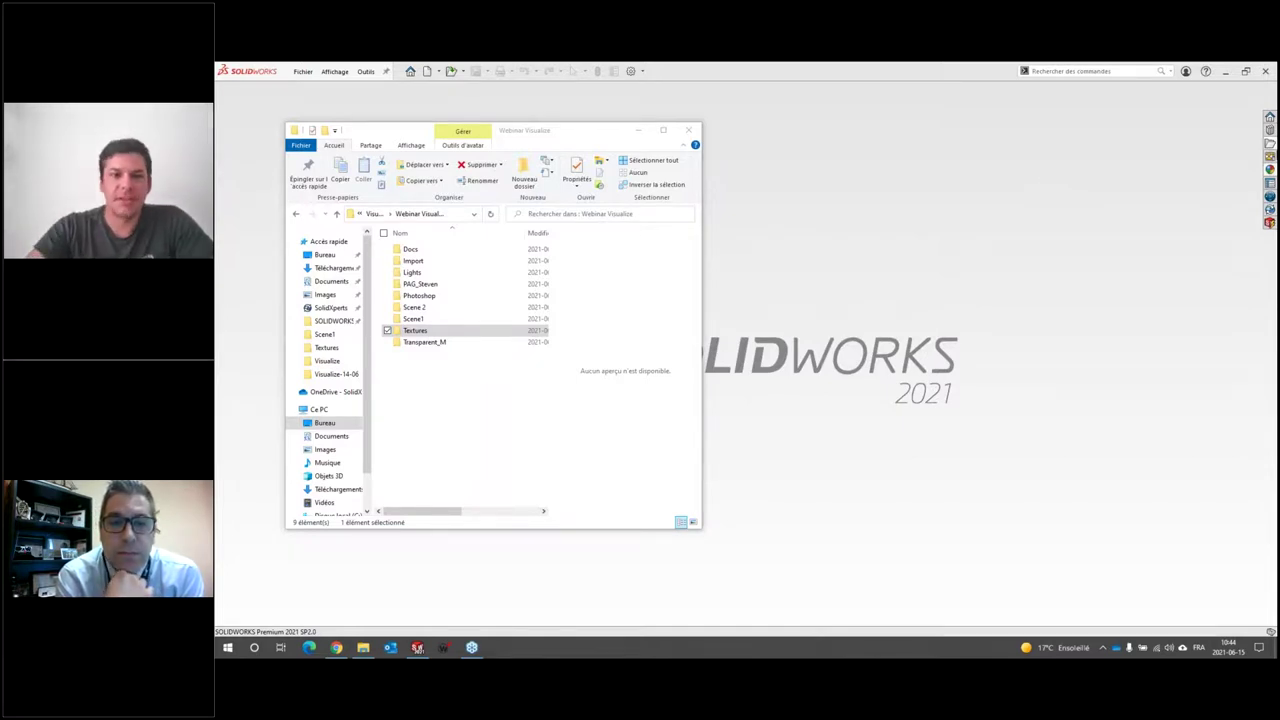
click(887, 247)
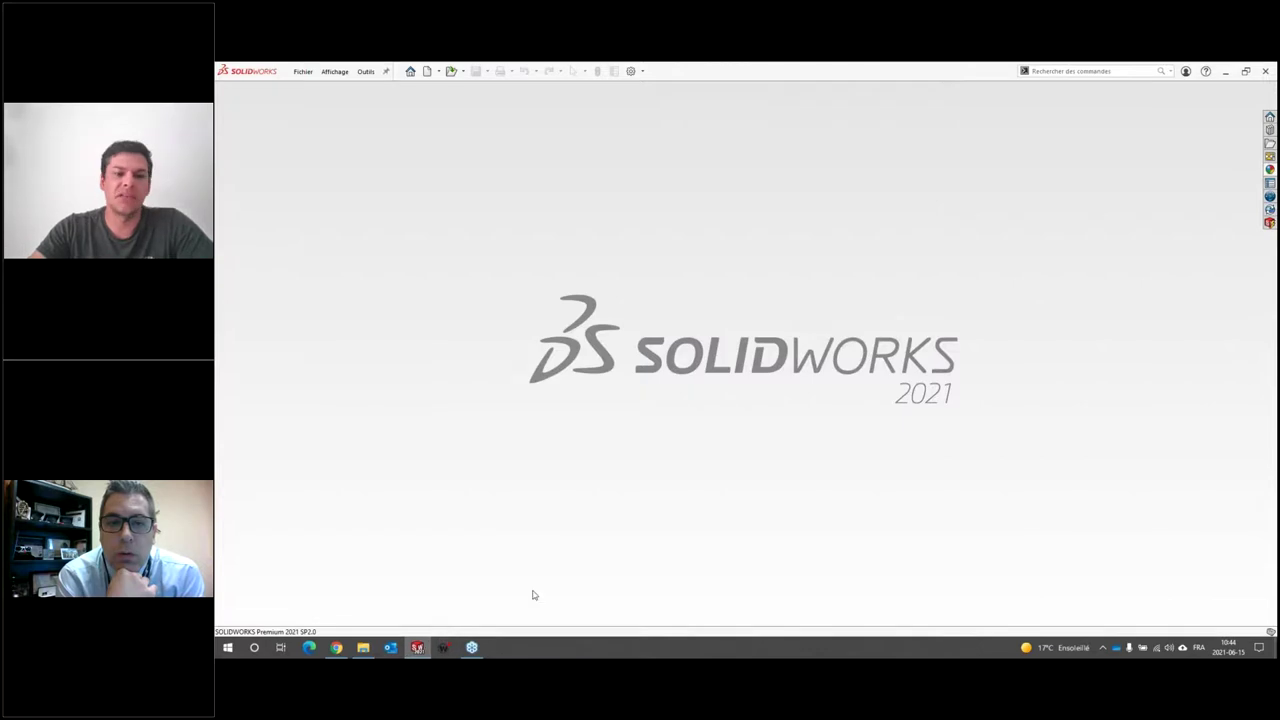
click(228, 647)
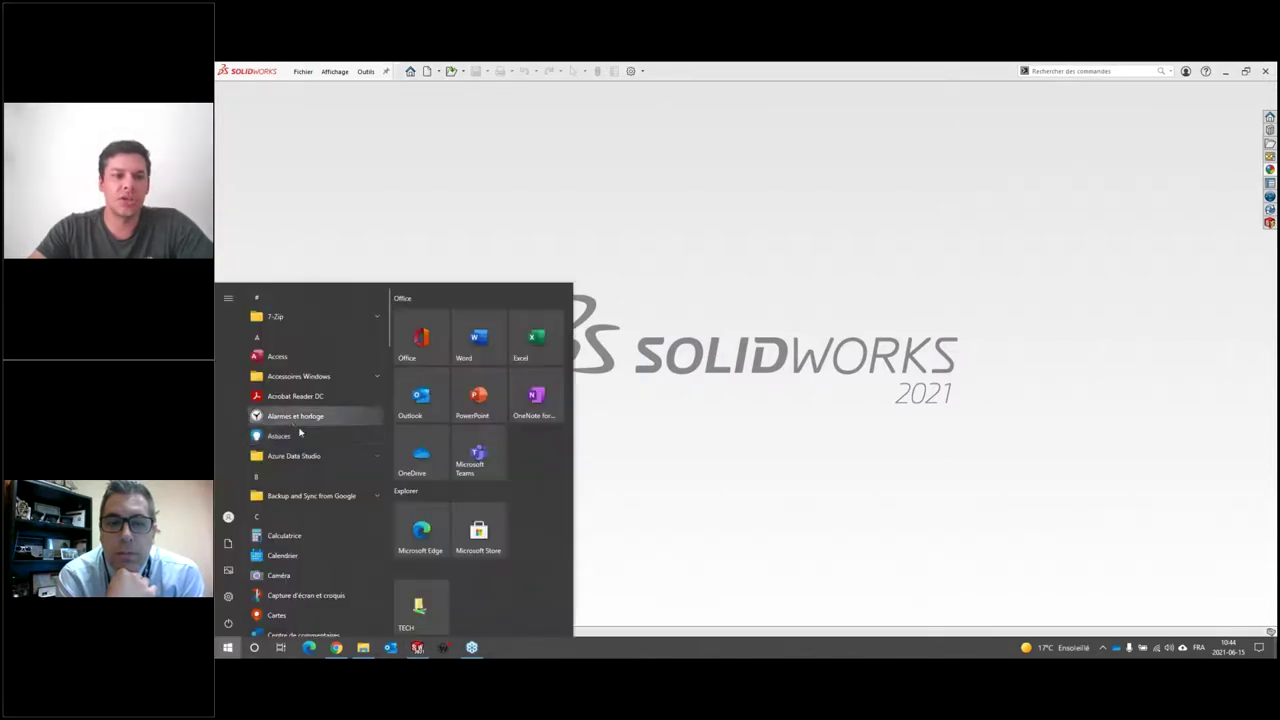
click(814, 500)
click(336, 647)
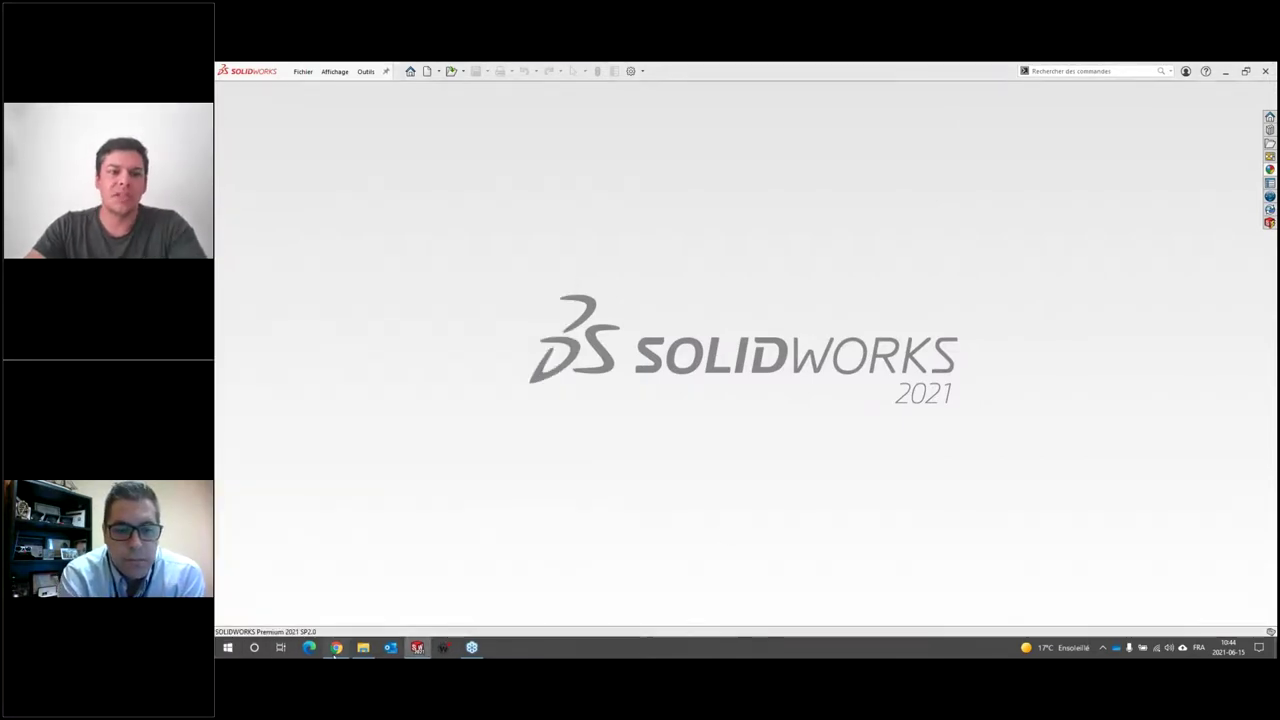
Maximize Chrome and open archive3d.net in a new tab by searching 'archive3D'
double_click(378, 72)
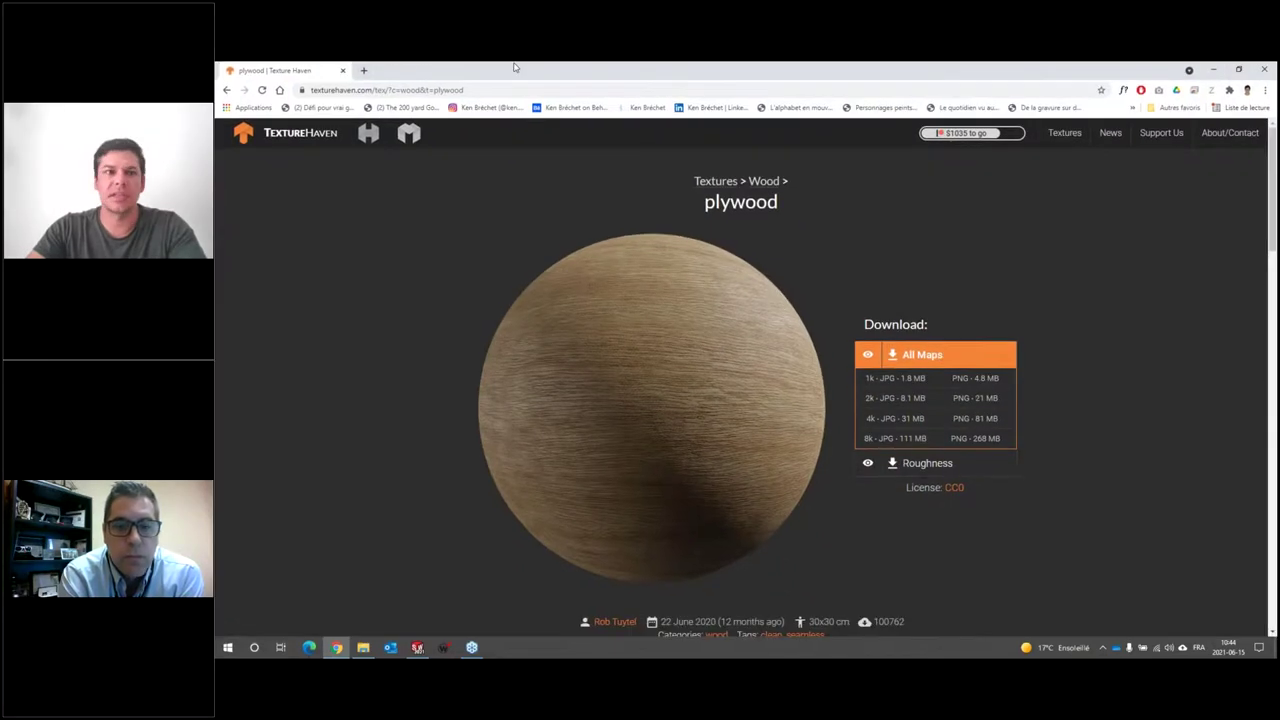
click(365, 71)
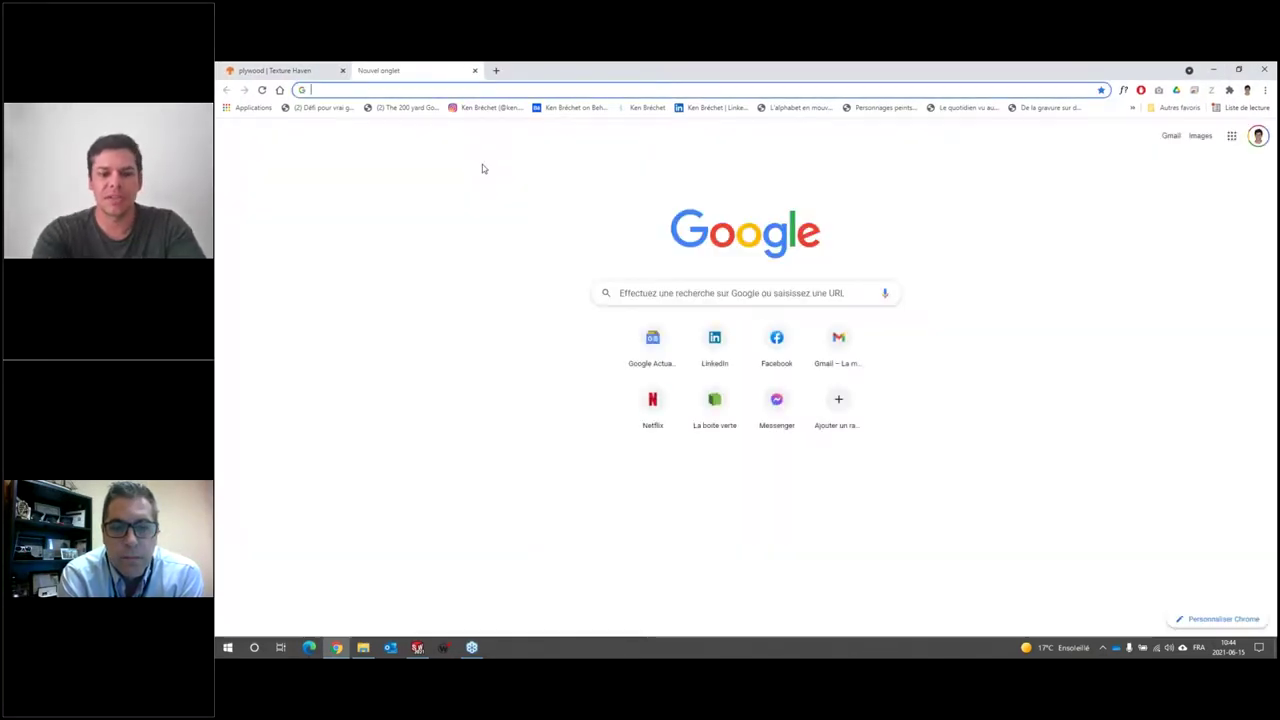
text(archive3D)
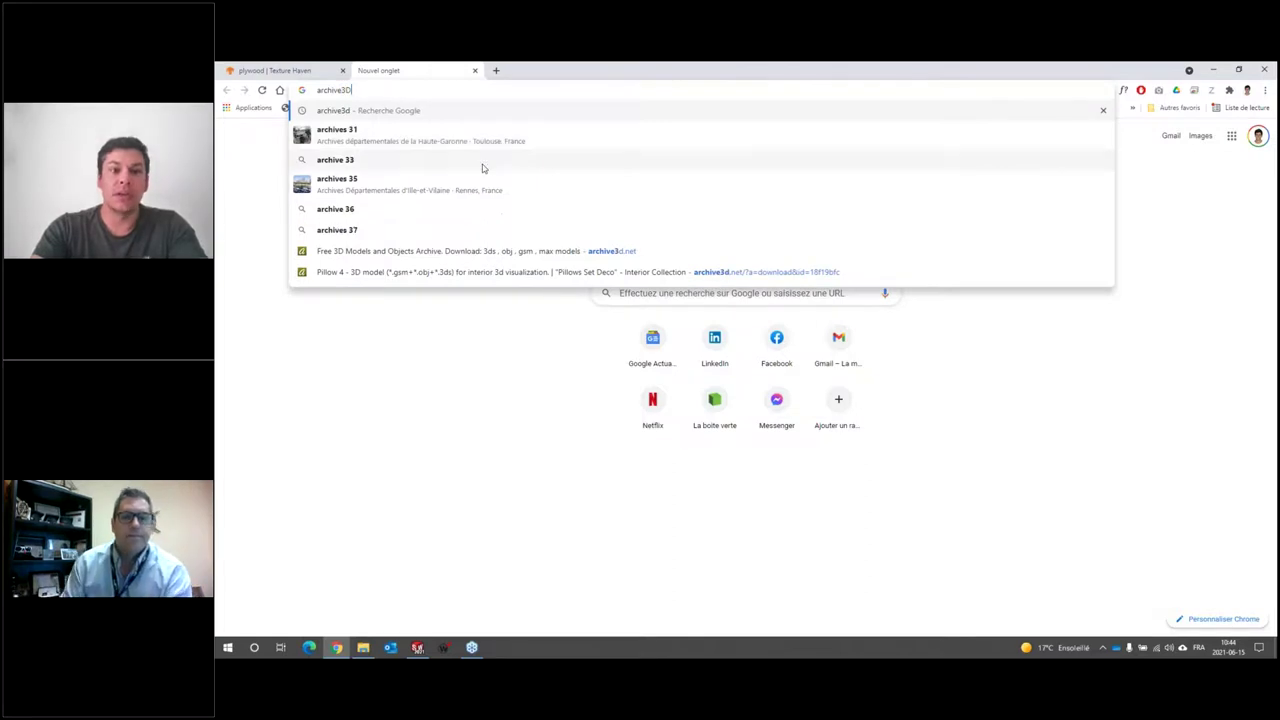
key(Return)
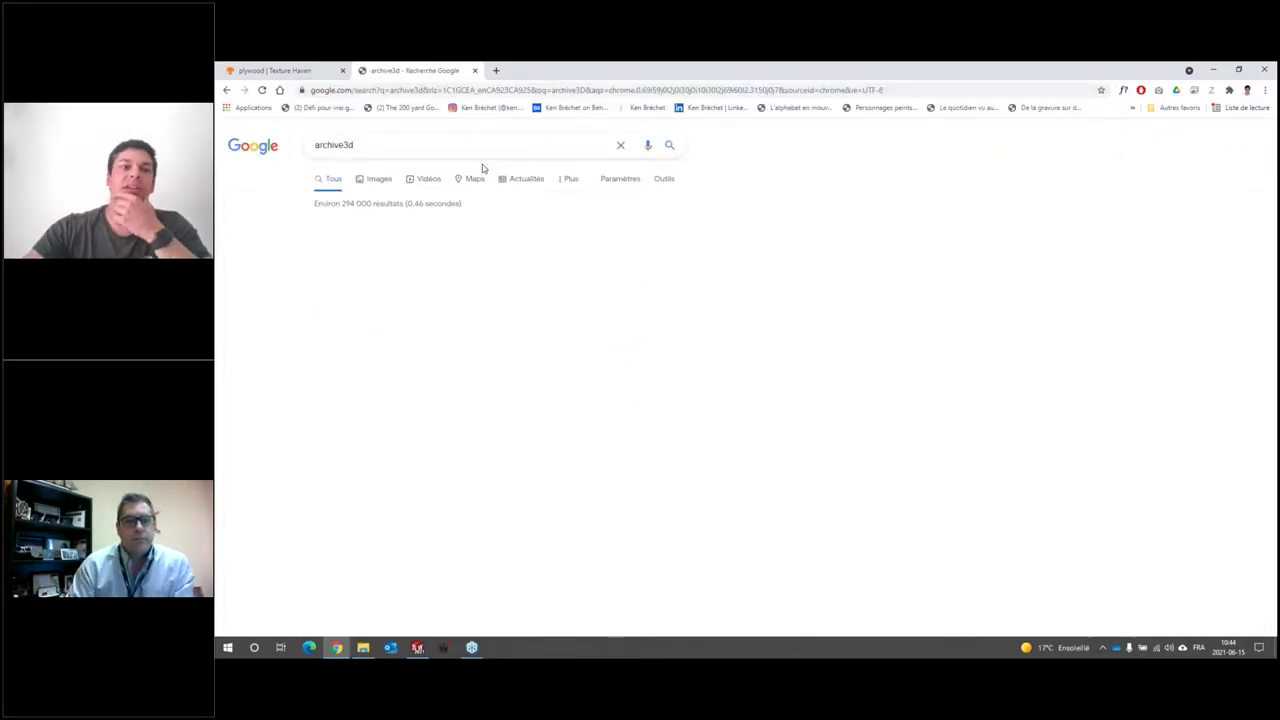
click(338, 241)
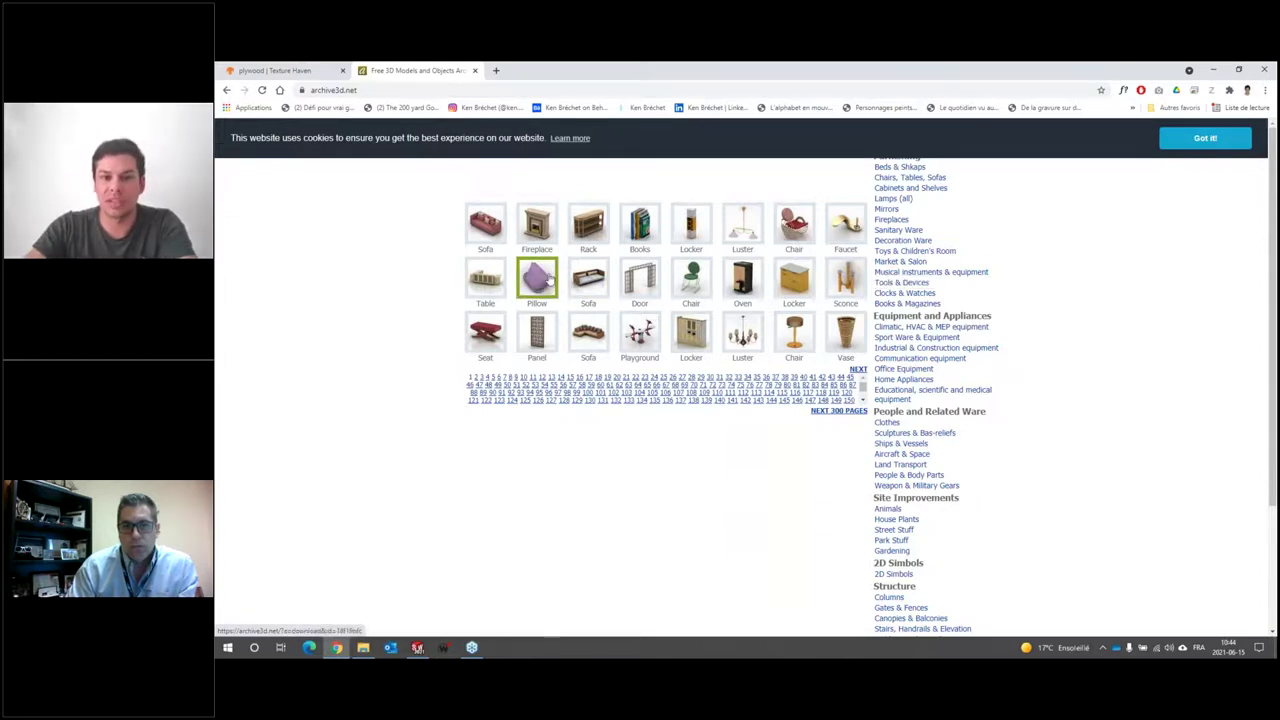
Open Archive3D's Pillow 3D Model download page, an 84.68MB free model in gsm, obj and 3ds
click(529, 282)
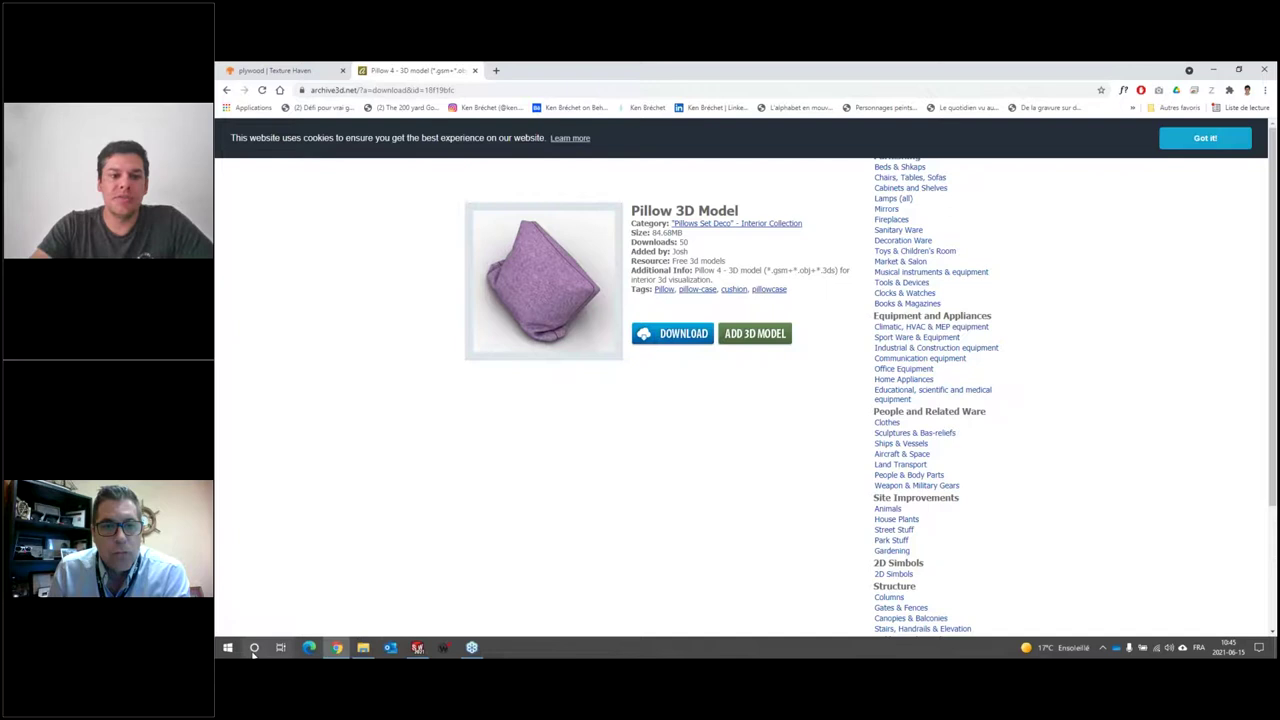
Launch Pillow.svpj from the Import folder in File Explorer so the purple pillow loads in Visualize
click(365, 648)
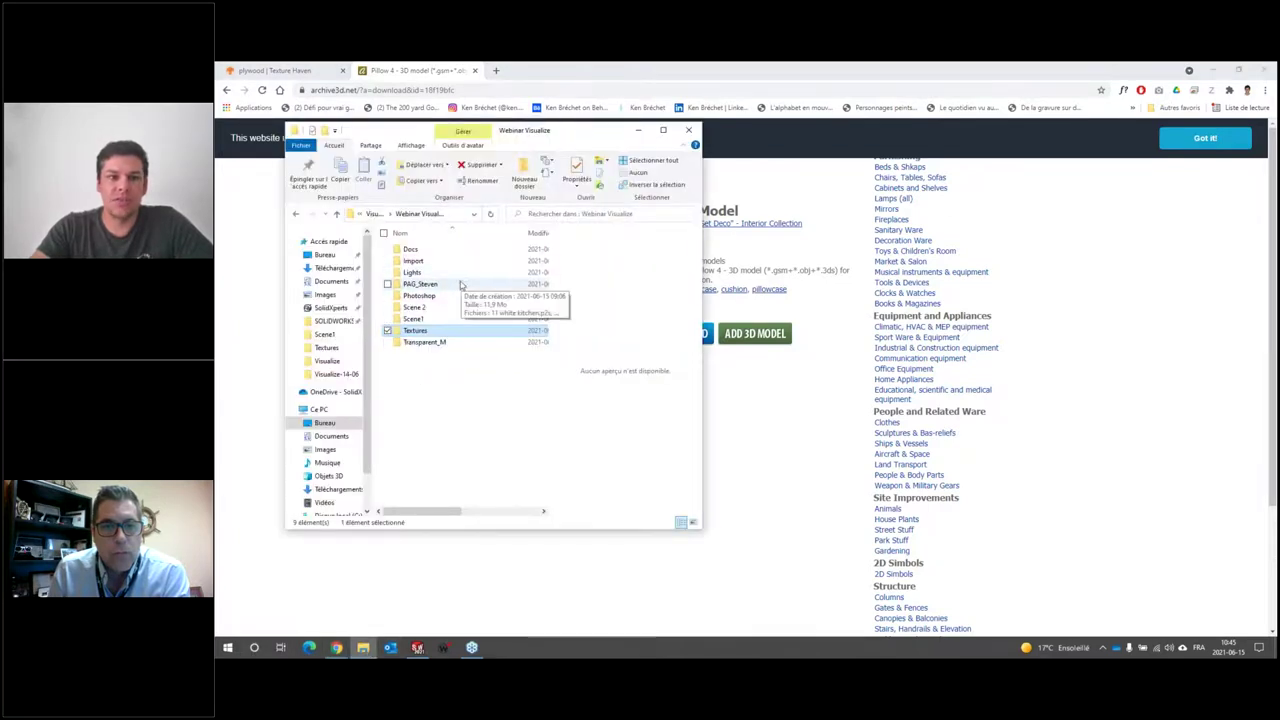
double_click(421, 260)
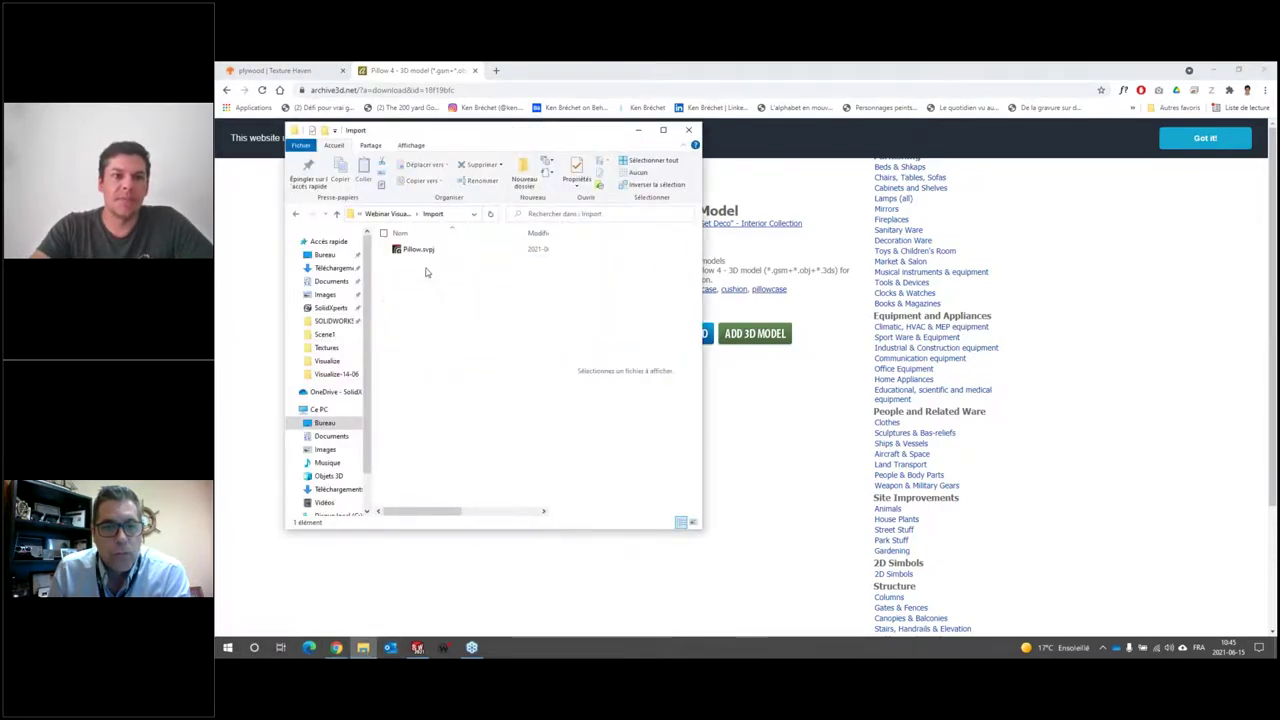
click(421, 255)
double_click(426, 257)
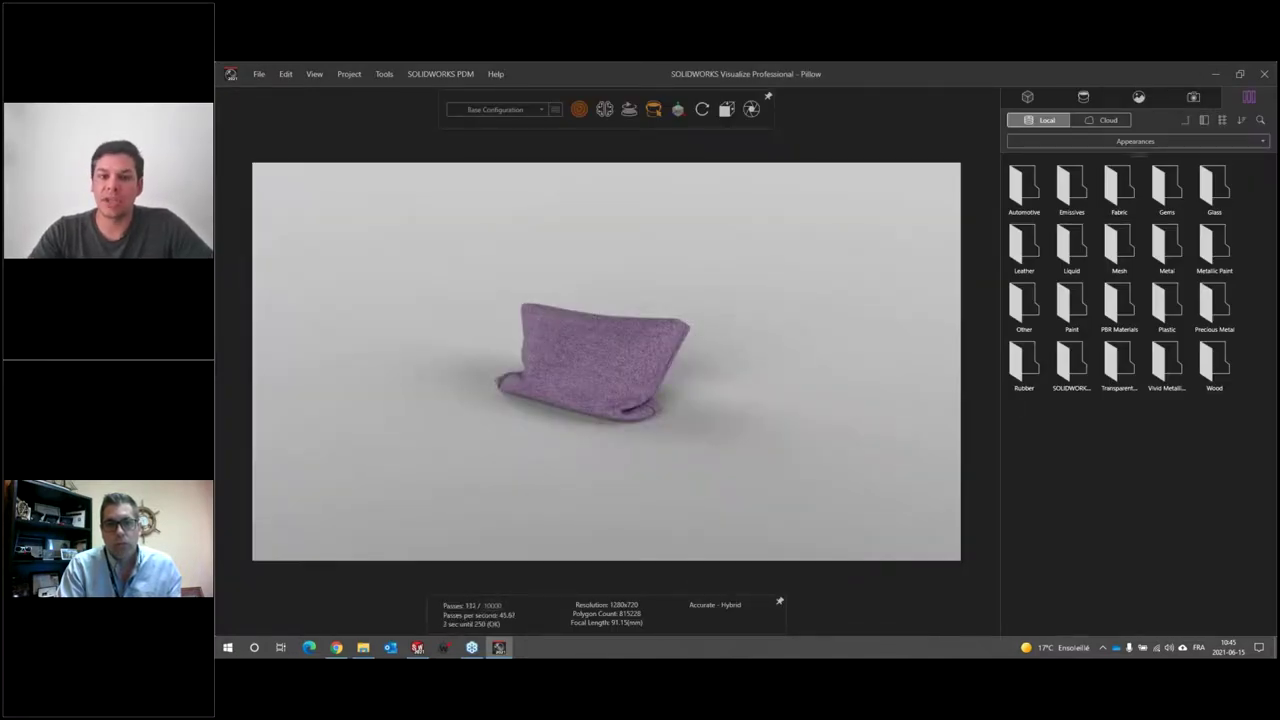
Expand Pillow 4 and its Root in the Models list to reveal white_stBox010 and brownShape004
mouse_move(700, 396)
mouse_down()
mouse_move(520, 373)
mouse_move(720, 371)
mouse_move(810, 414)
mouse_up()
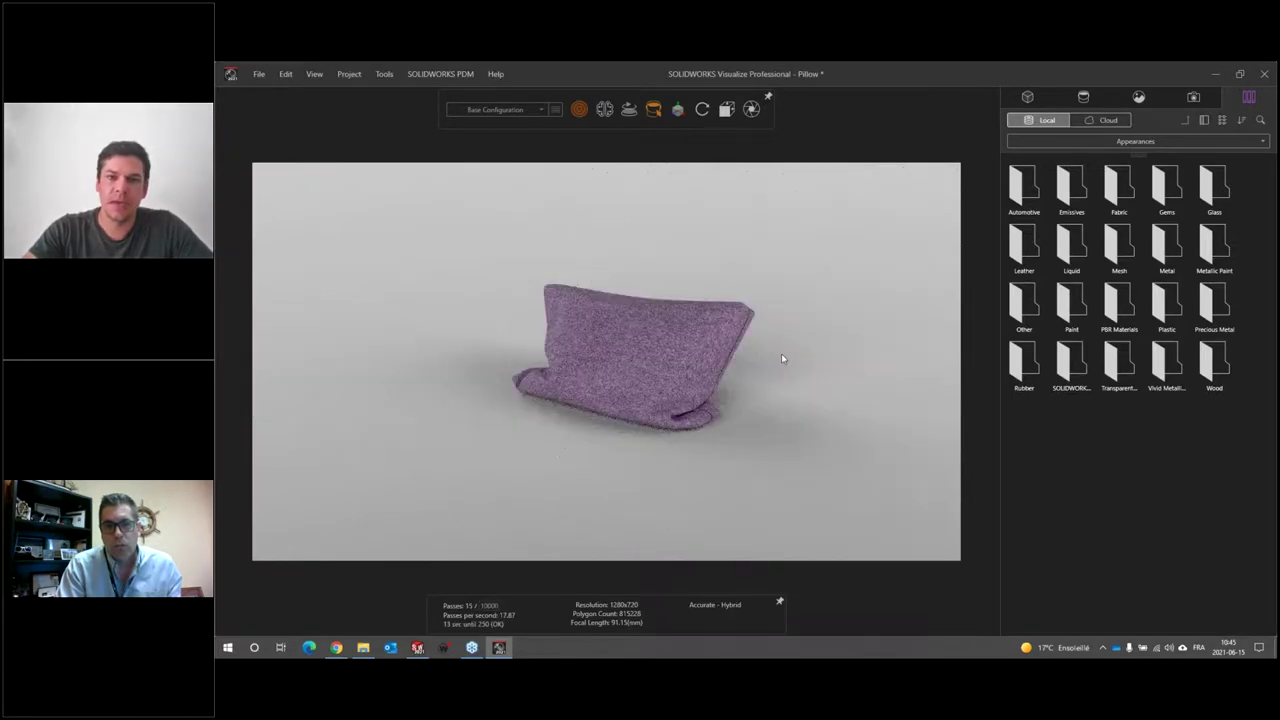
click(1027, 96)
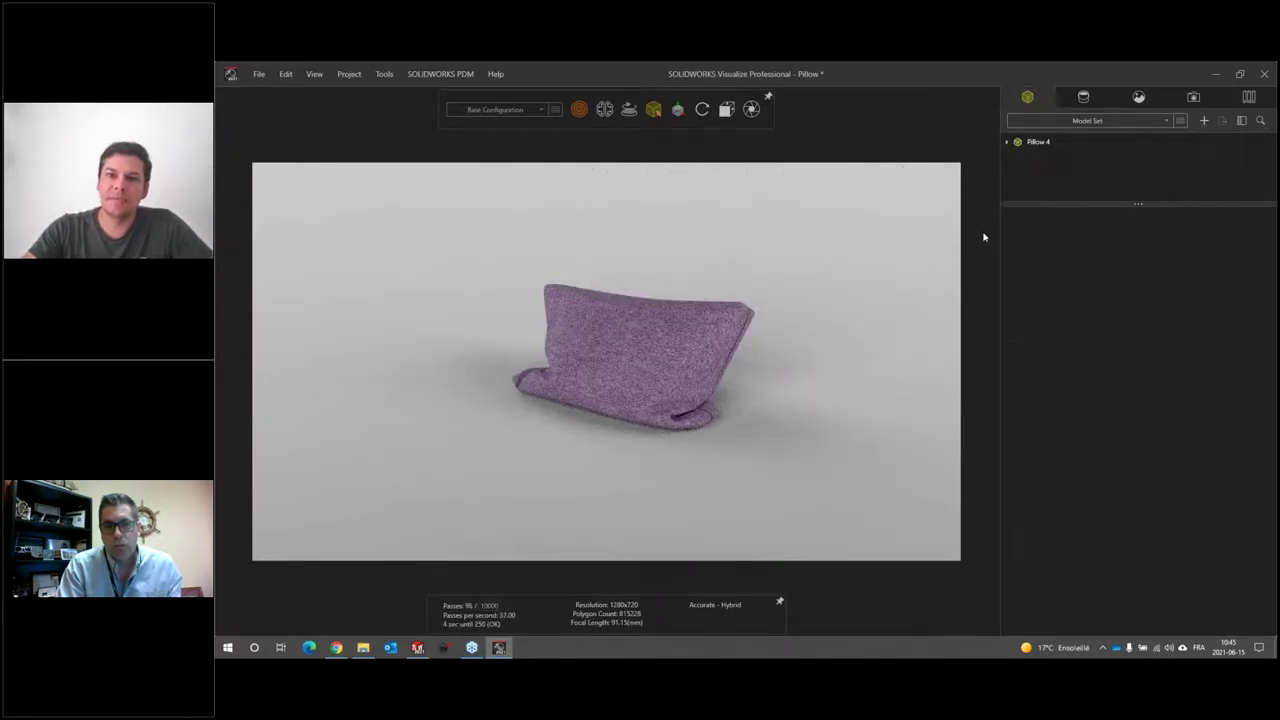
click(1030, 142)
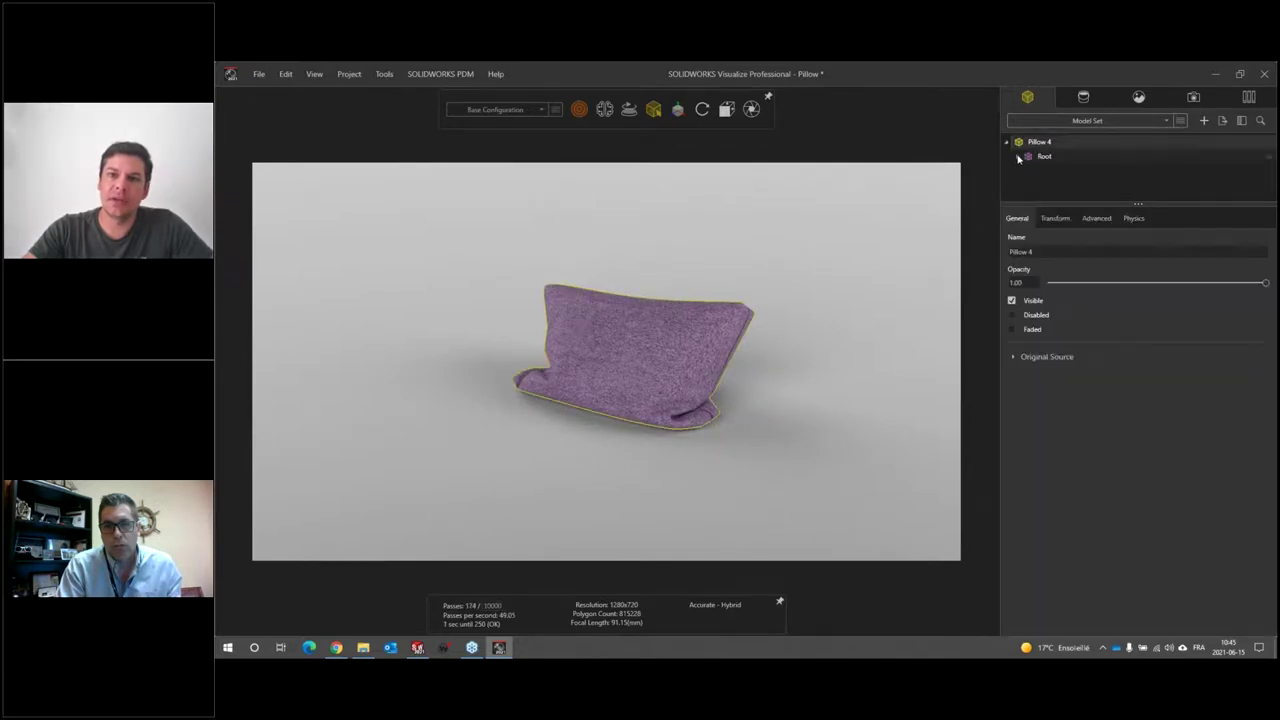
click(1018, 158)
click(1073, 172)
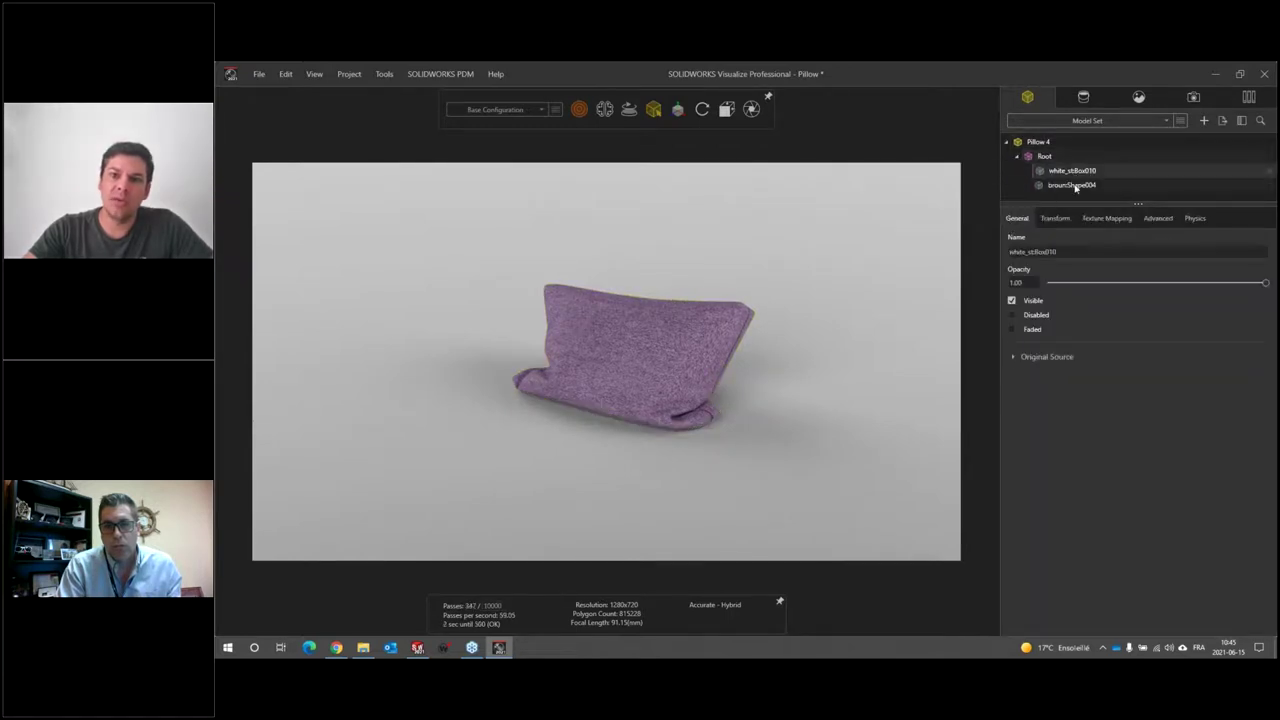
Orbit and zoom the camera to view the pillow's fabric from the front, filling more of the viewport
click(739, 322)
drag(739, 322, 606, 385)
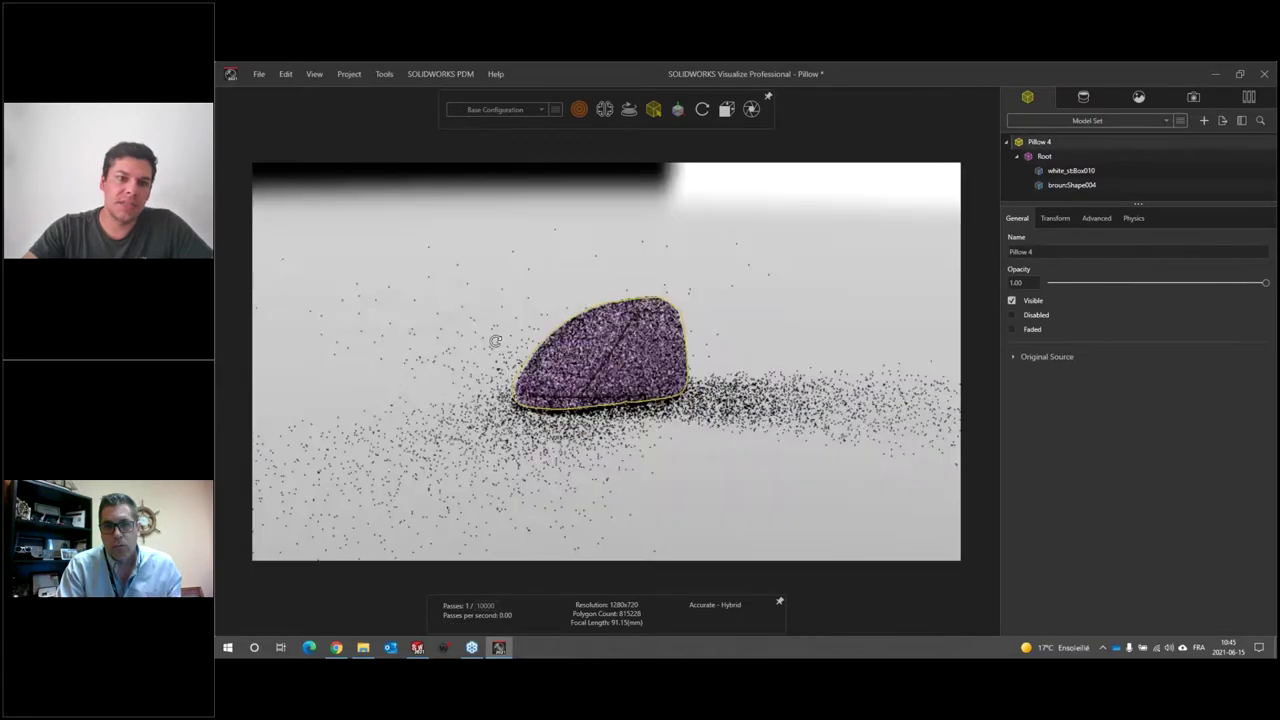
scroll(606, 385, up, 5)
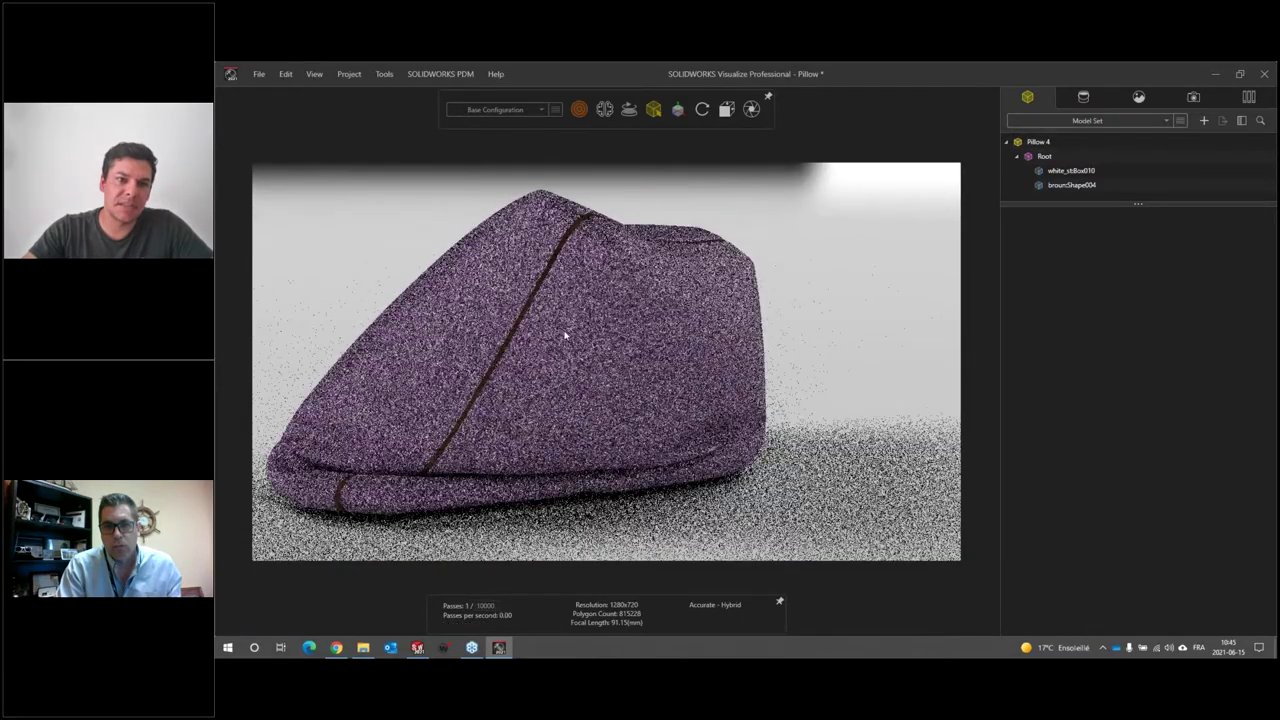
drag(447, 325, 617, 430)
scroll(617, 430, up, 5)
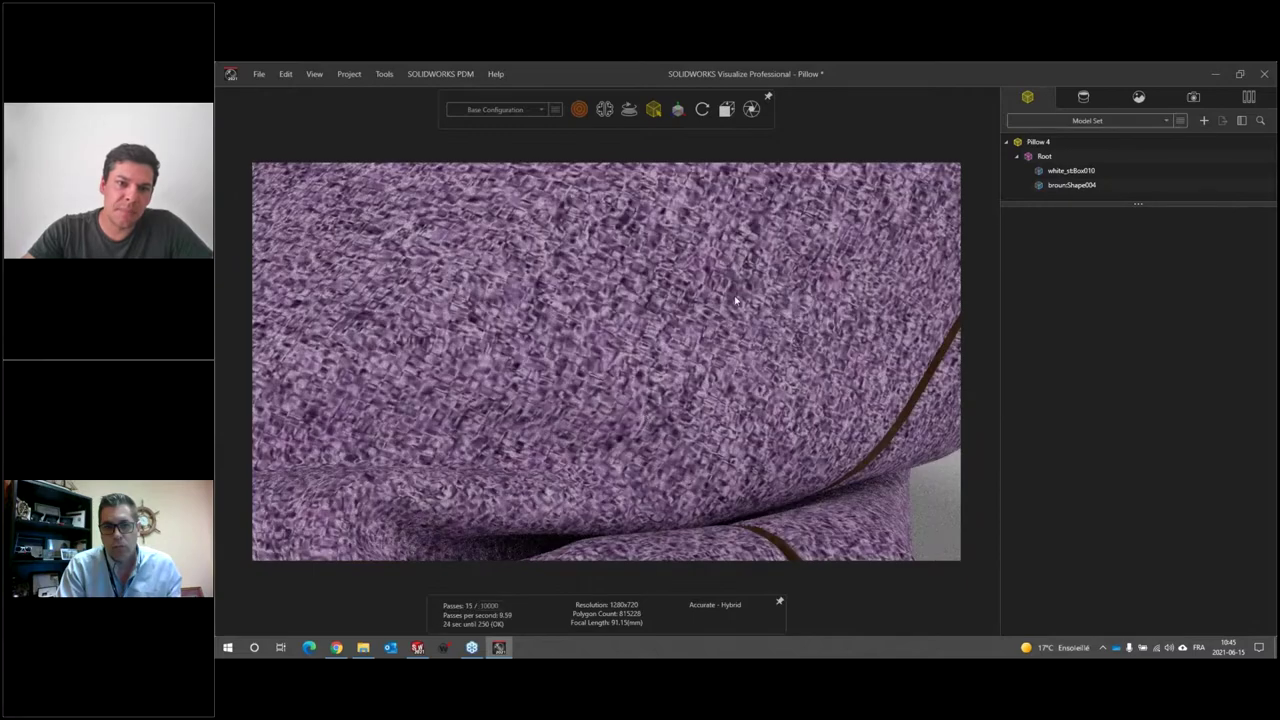
scroll(584, 393, down, 5)
drag(600, 380, 641, 359)
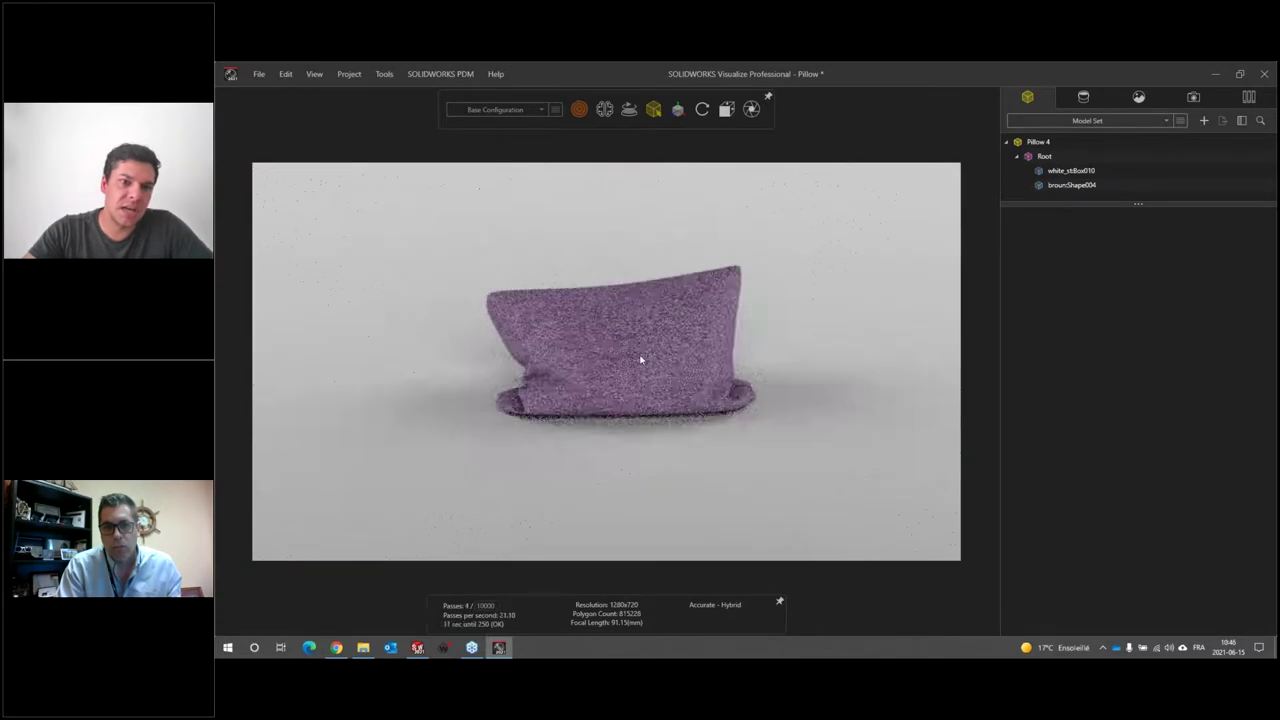
scroll(600, 362, up, 3)
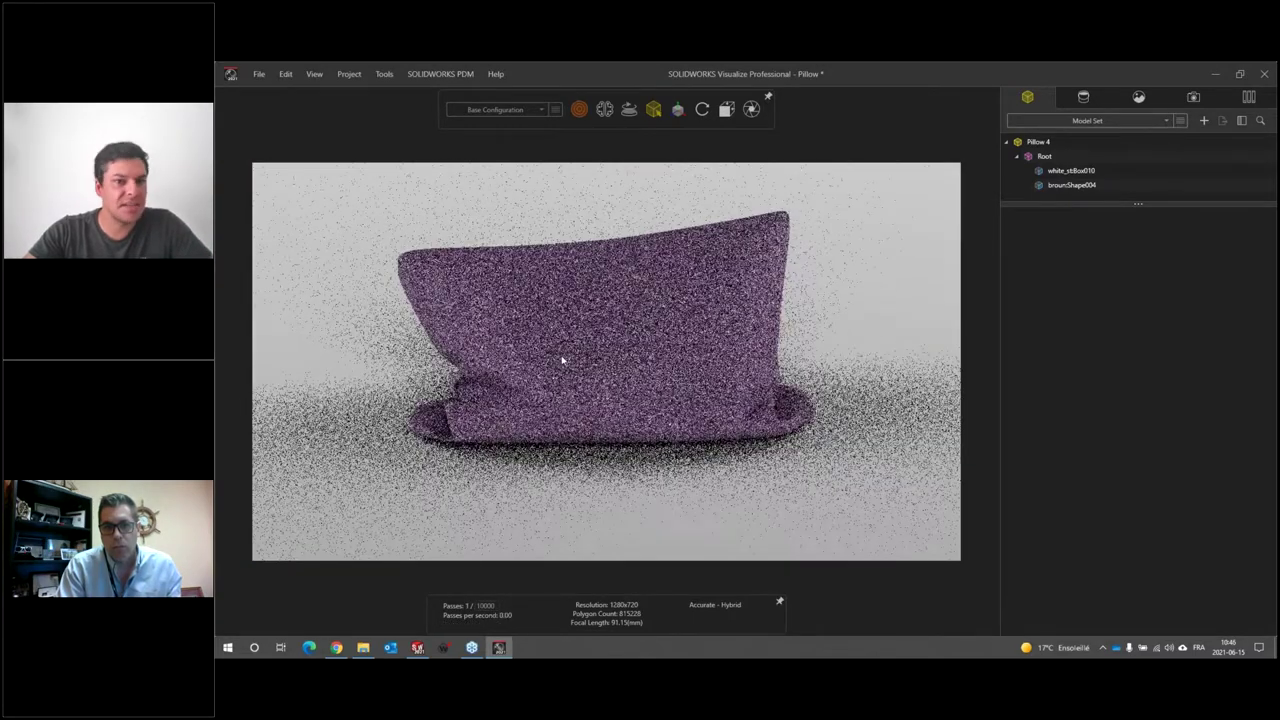
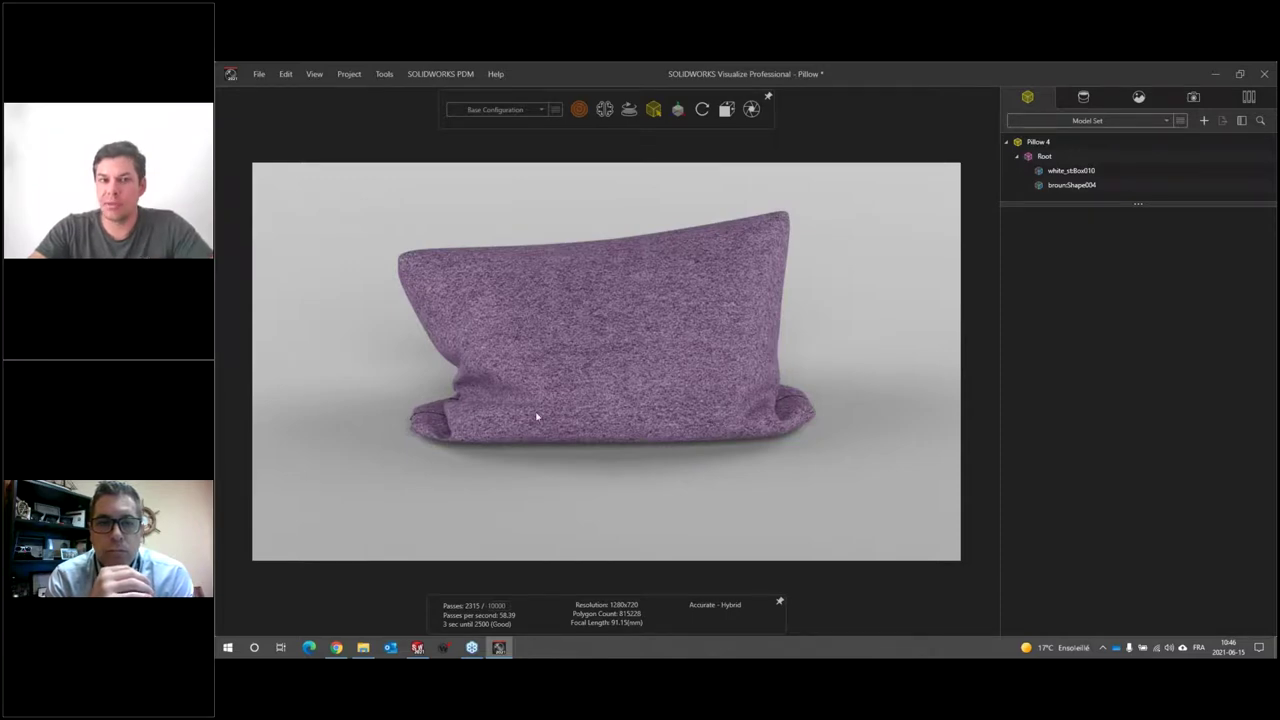
Start importing another model, check the supported file formats, then cancel the import
drag(537, 420, 753, 357)
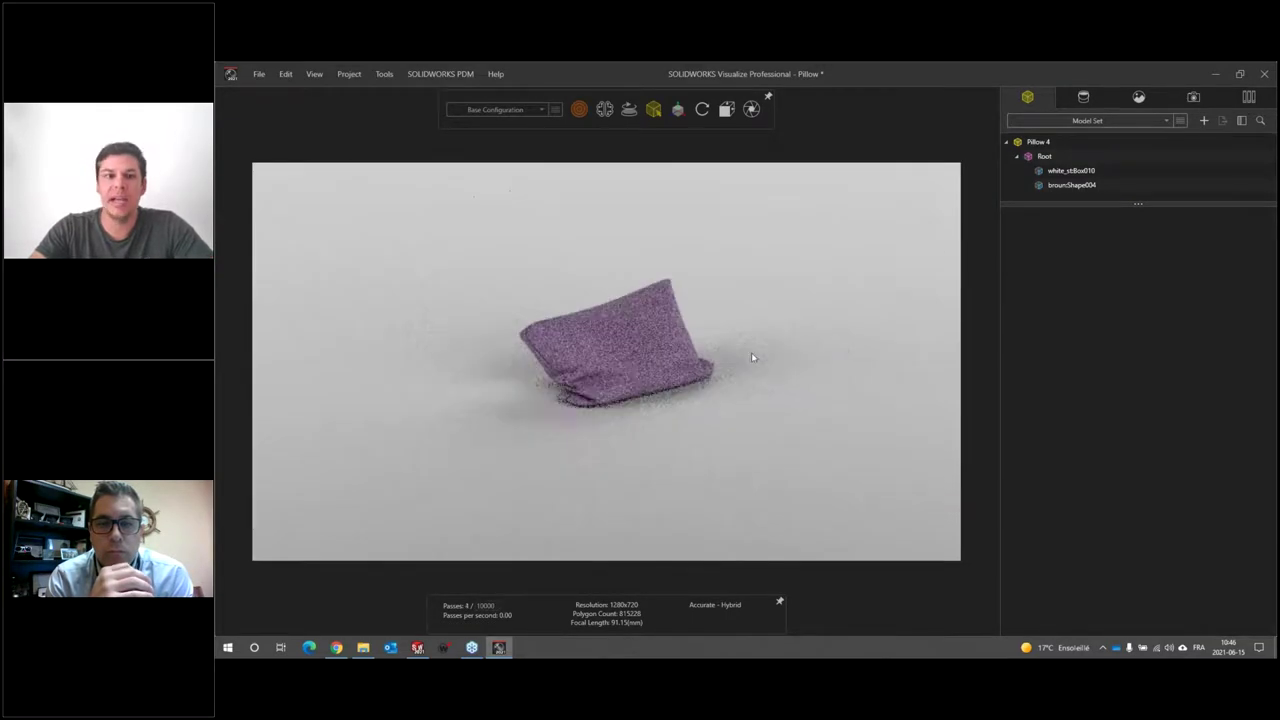
scroll(744, 354, up, 3)
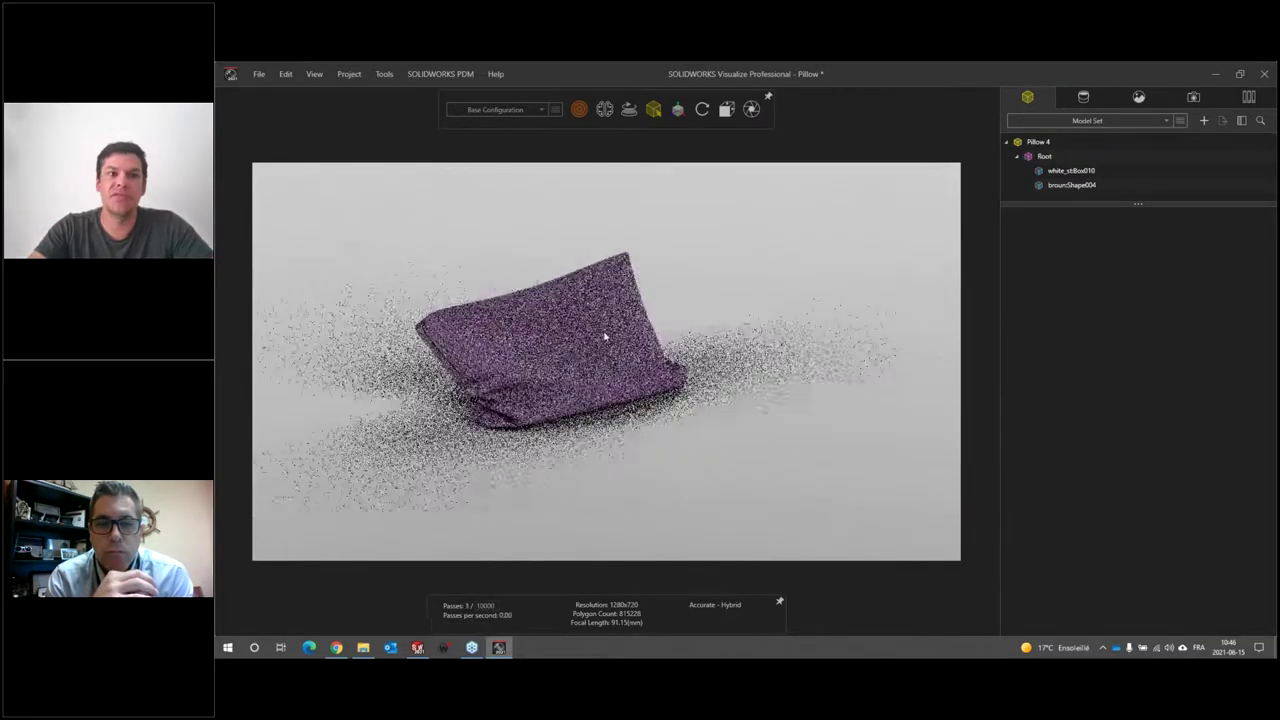
click(256, 76)
click(255, 188)
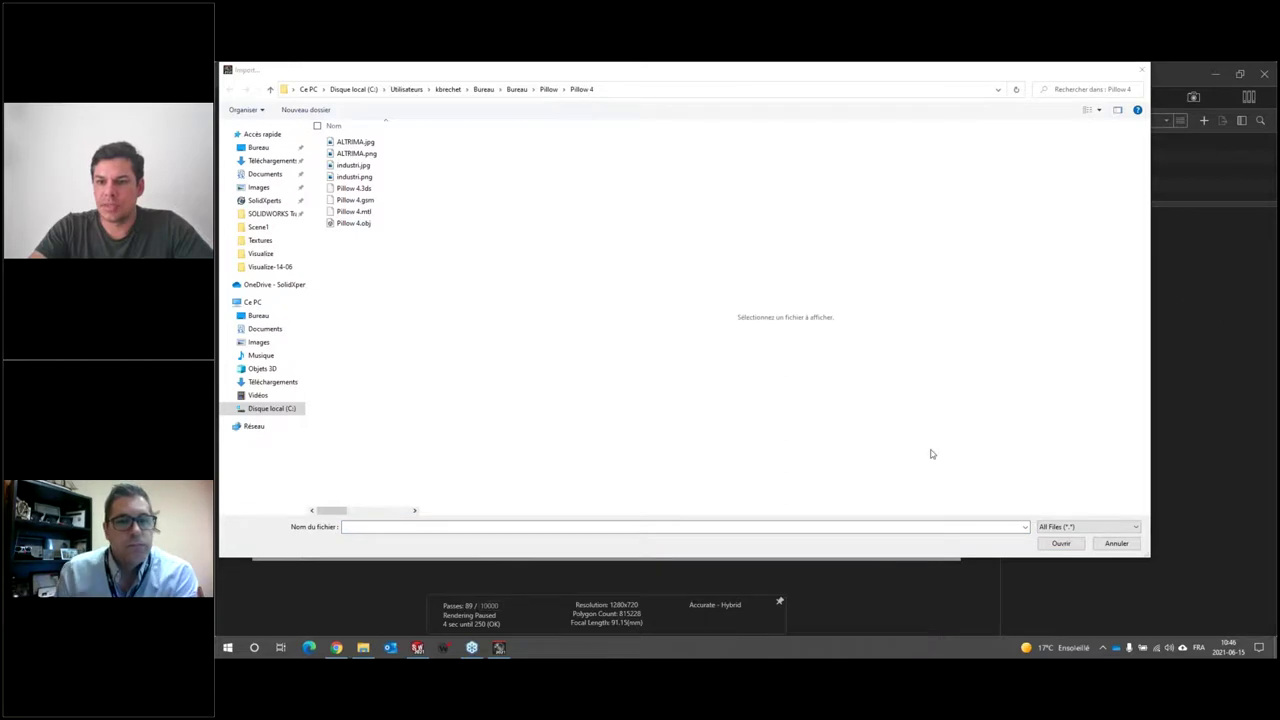
click(1088, 526)
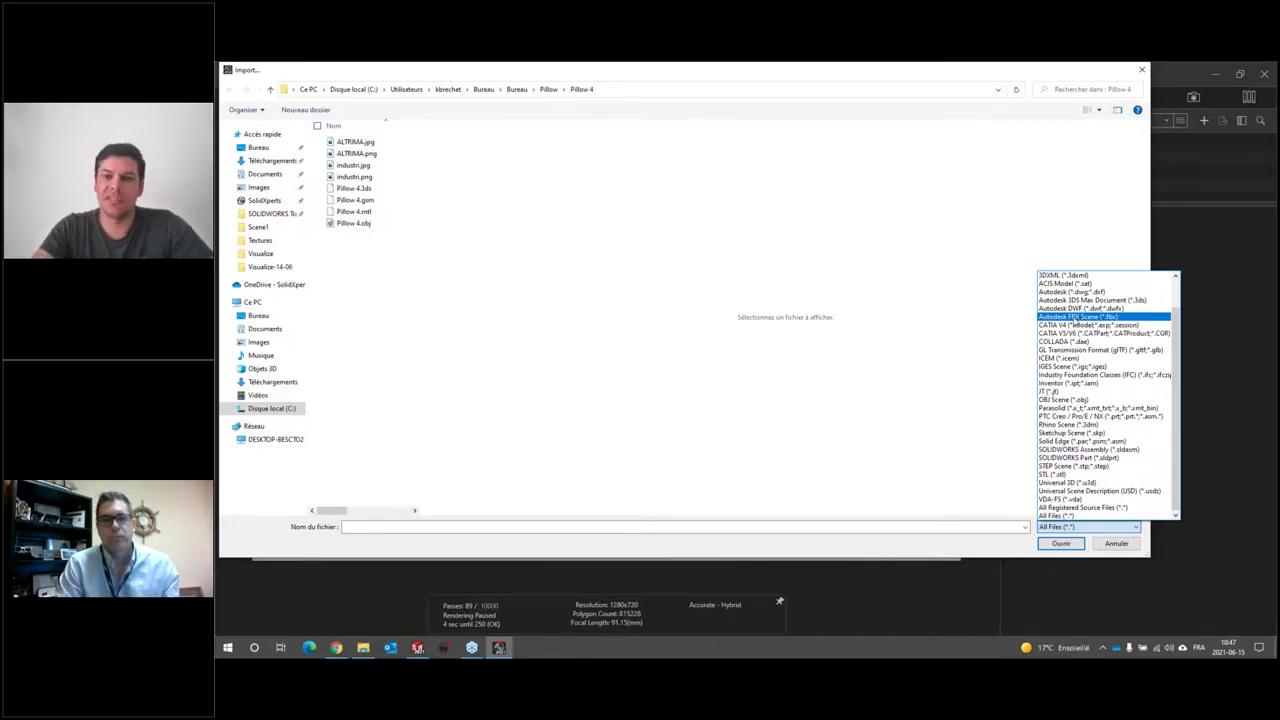
click(1108, 543)
click(1115, 543)
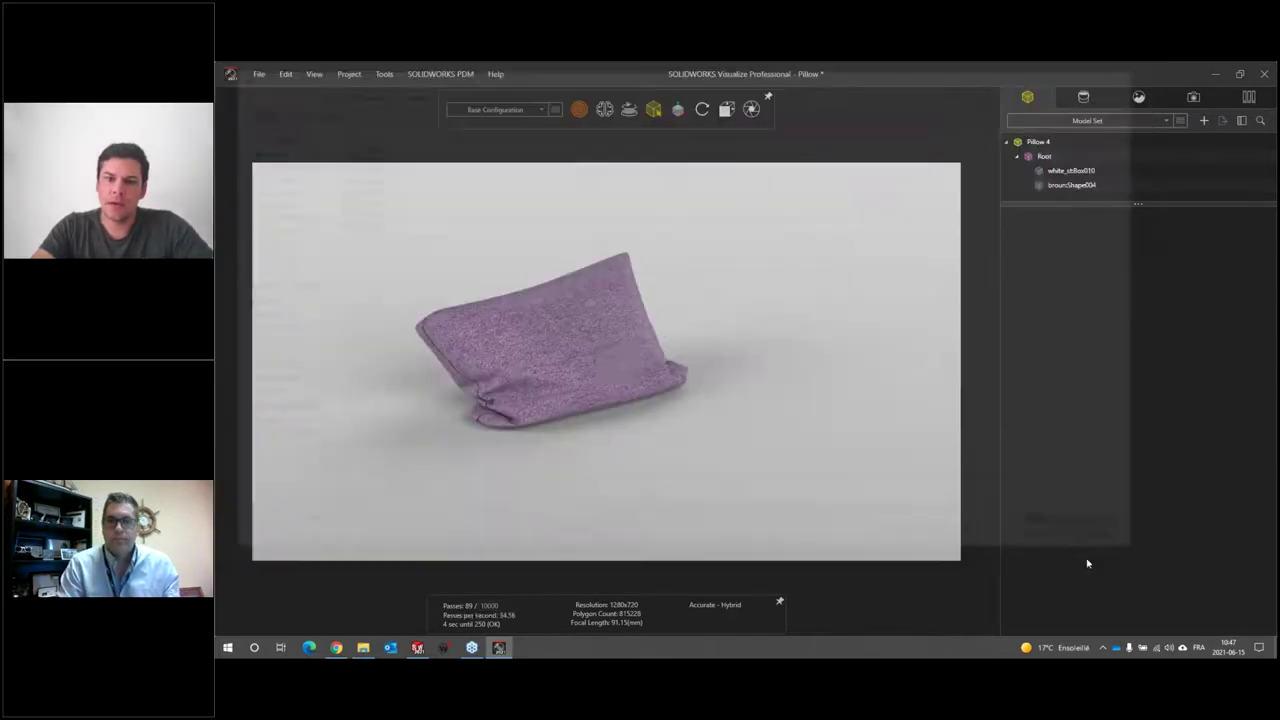
Rotate around the pillow and enlarge the scene's Appearances list to show full names
drag(603, 427, 623, 270)
scroll(623, 270, up, 3)
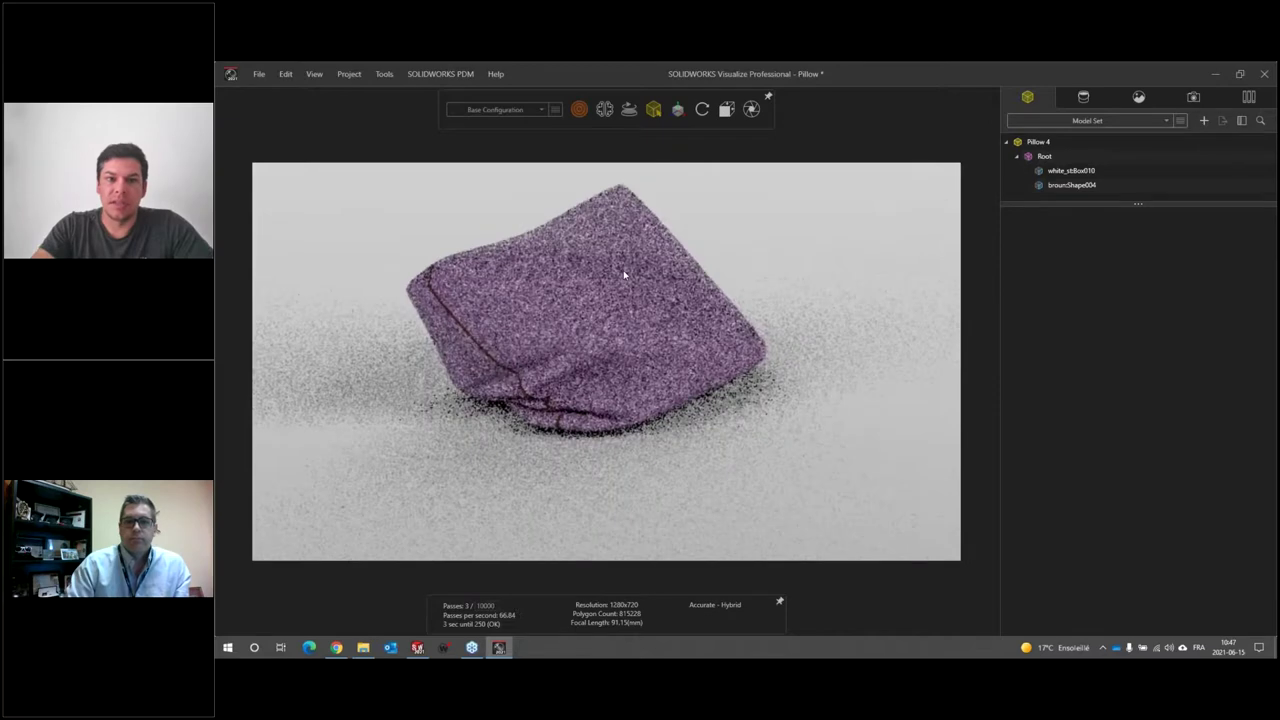
scroll(750, 264, down, 3)
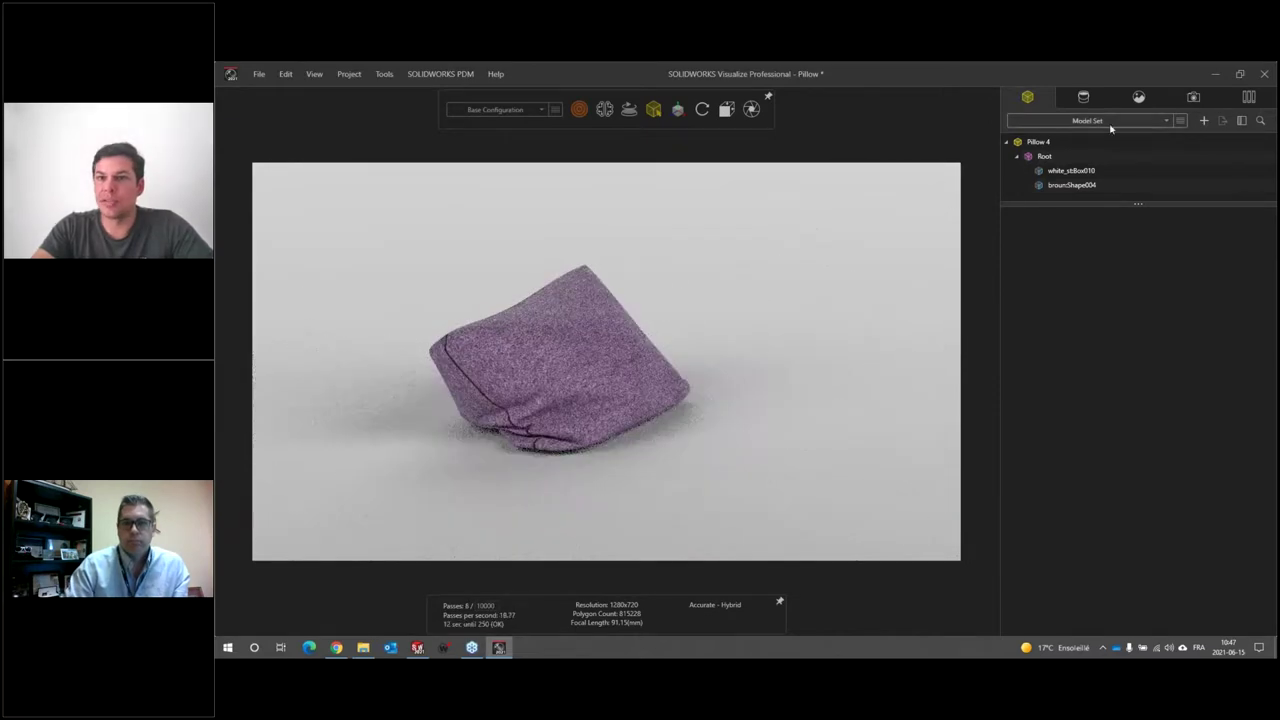
click(1084, 97)
drag(1137, 204, 1137, 273)
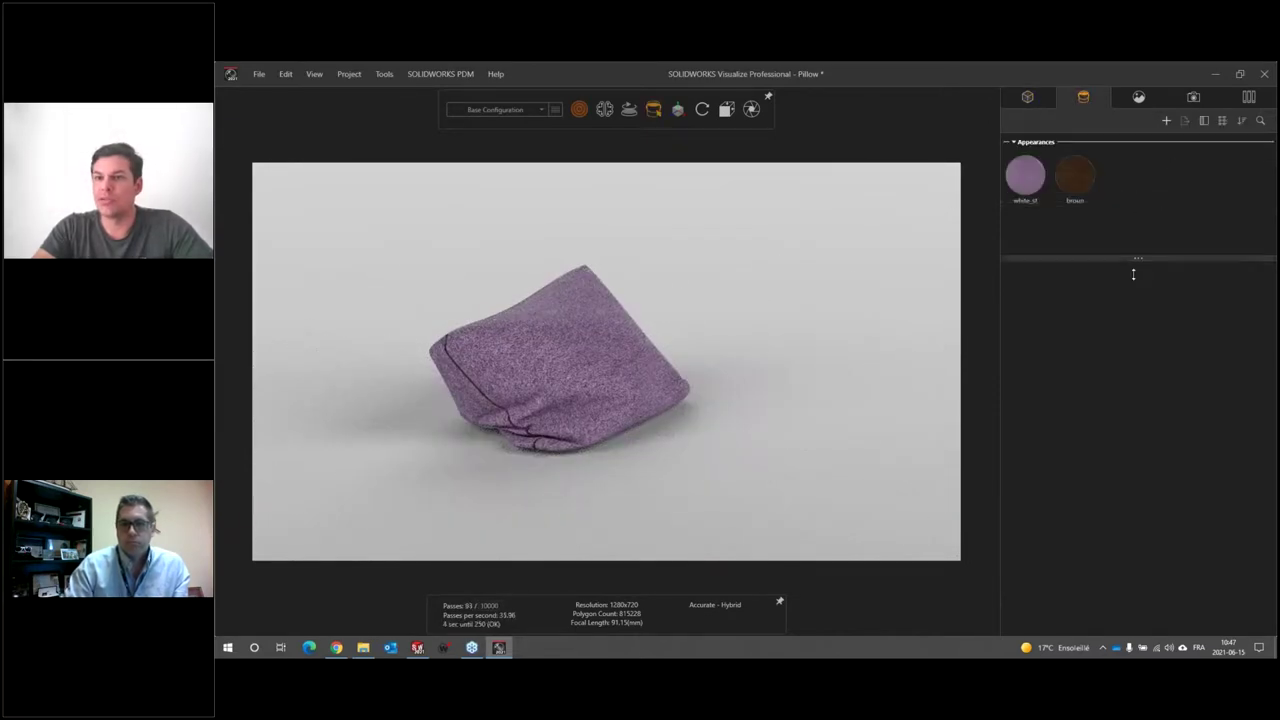
Drag Cotton.svap from the Library's Fabric folder onto the pillow
click(1249, 97)
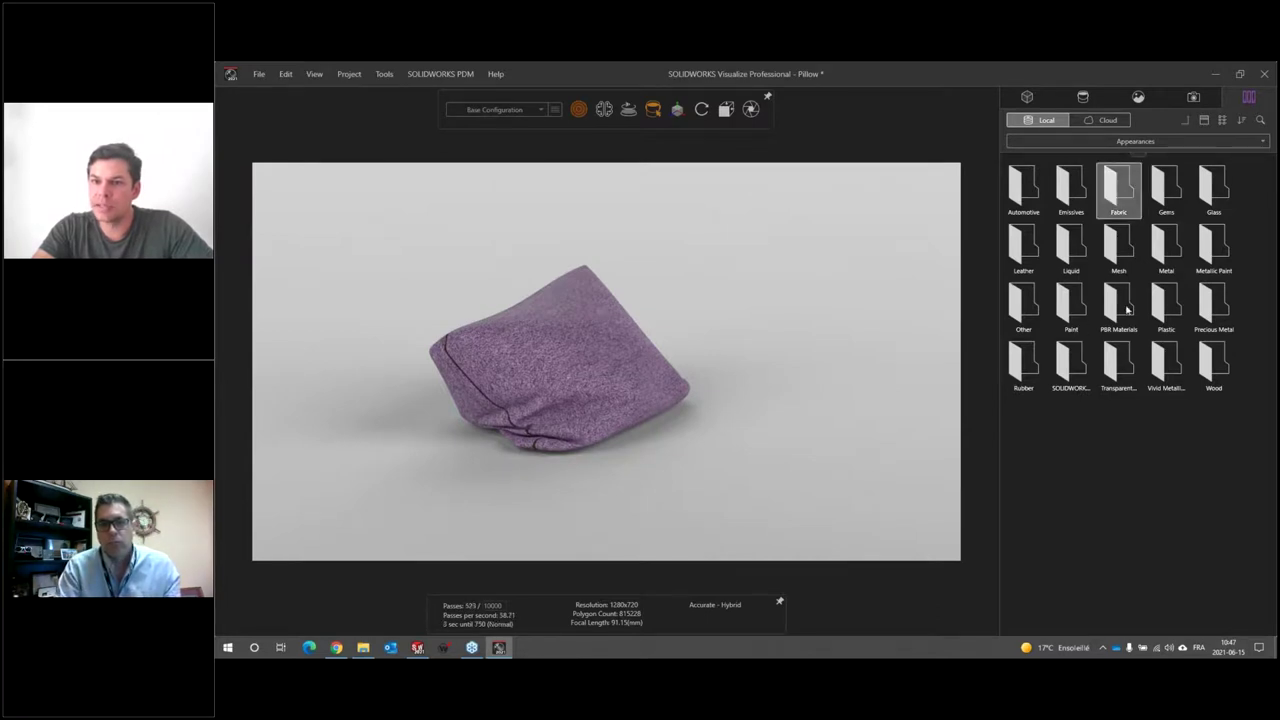
double_click(1100, 184)
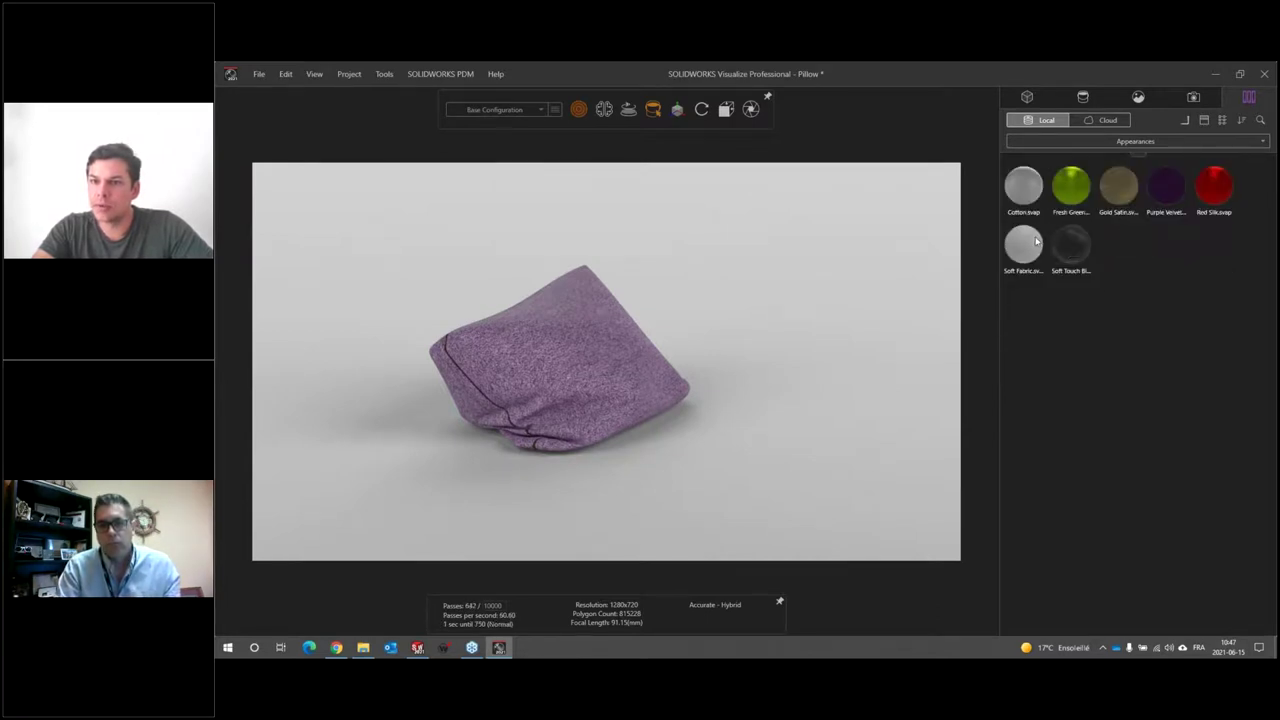
mouse_move(1027, 186)
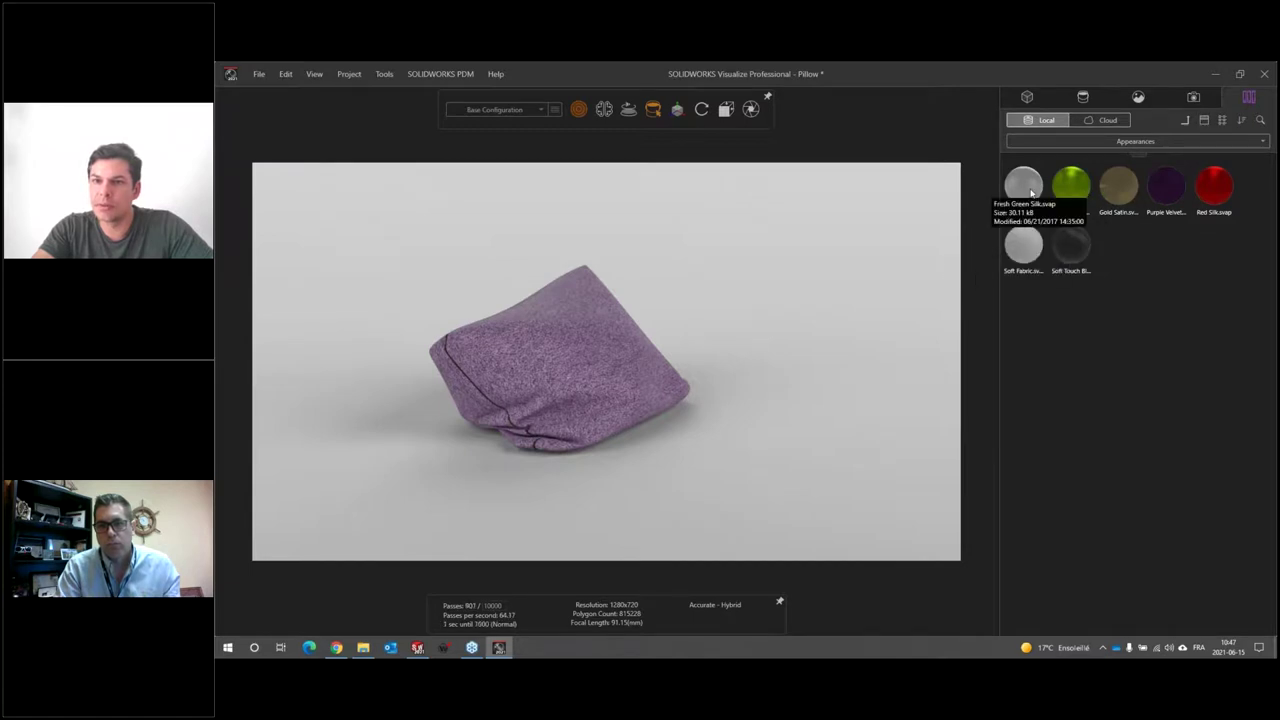
drag(1023, 186, 563, 365)
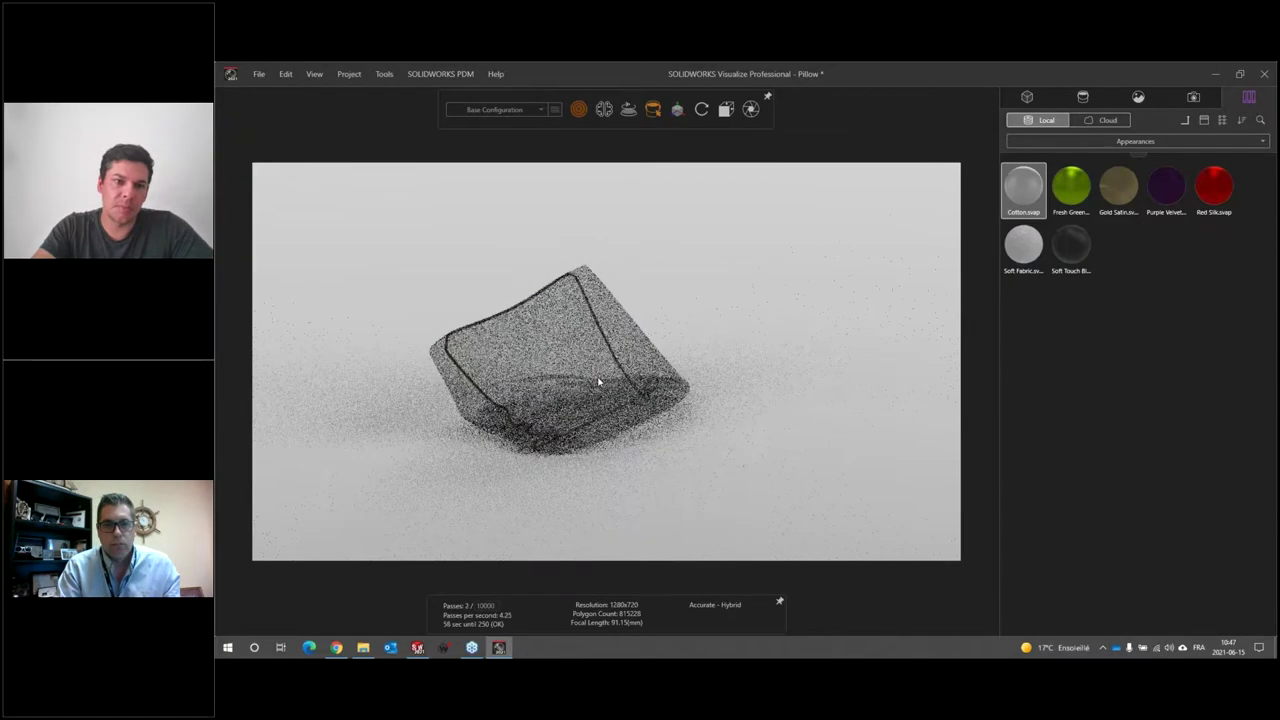
scroll(508, 363, up, 3)
scroll(463, 347, up, 3)
scroll(463, 347, up, 3)
scroll(725, 378, up, 2)
scroll(798, 395, down, 3)
scroll(700, 380, down, 3)
scroll(607, 370, down, 3)
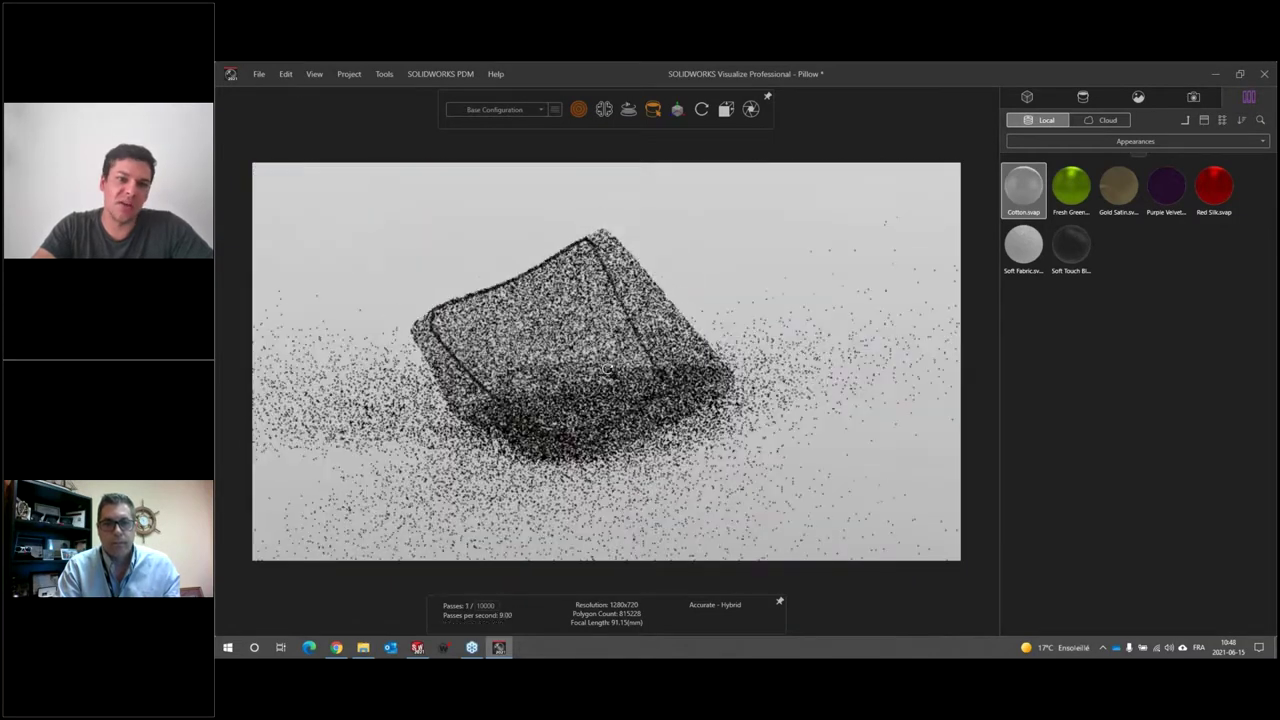
drag(607, 370, 381, 357)
scroll(381, 357, up, 2)
scroll(400, 337, up, 3)
scroll(625, 438, up, 3)
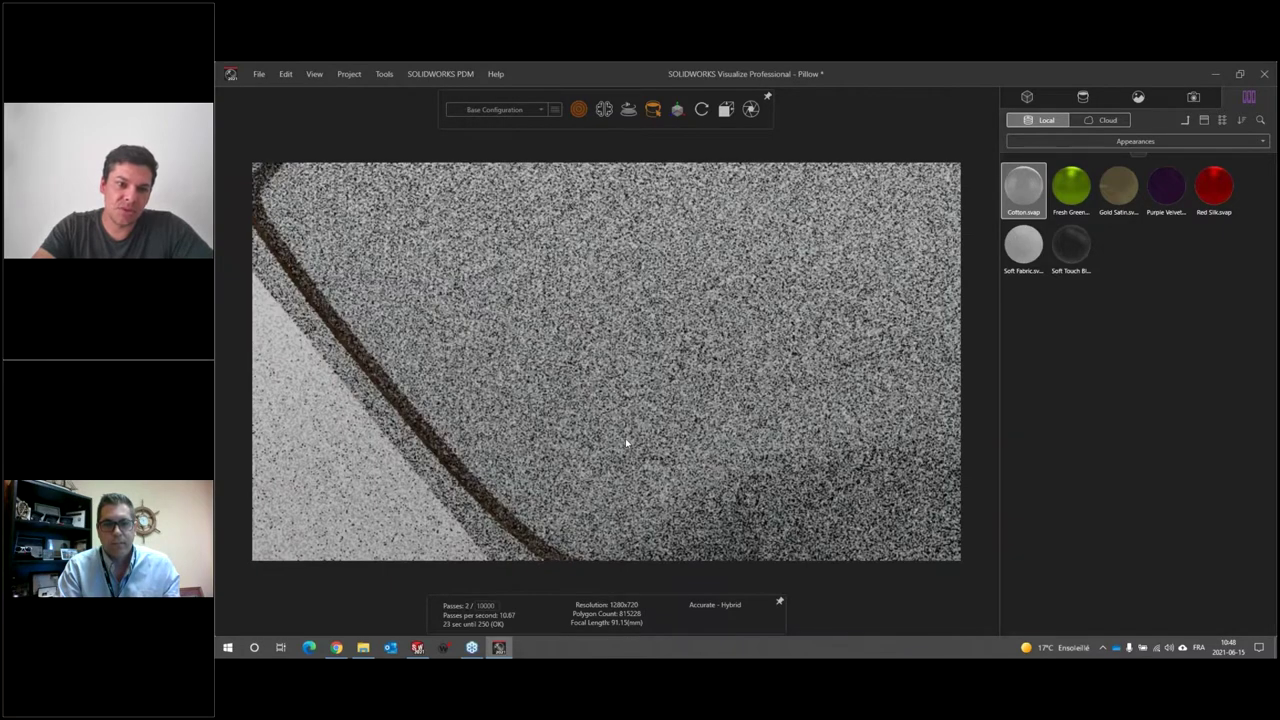
scroll(625, 438, up, 1)
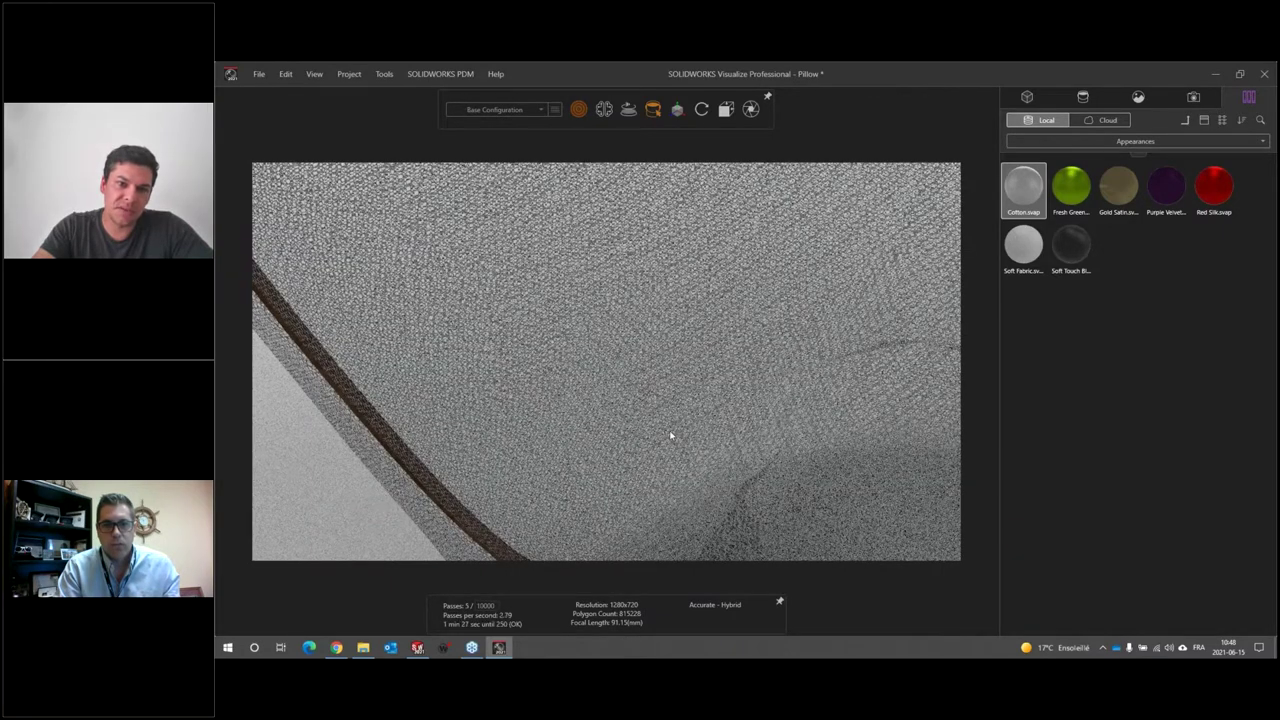
scroll(624, 396, up, 1)
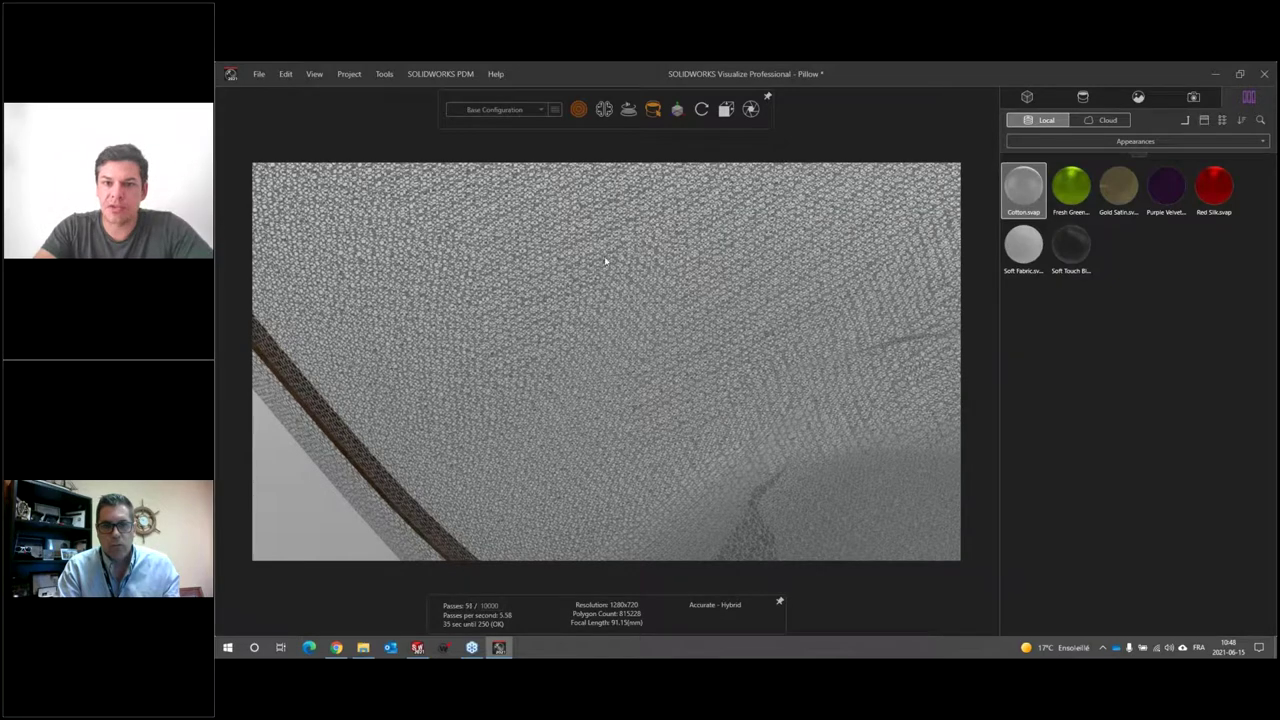
scroll(754, 357, down, 10)
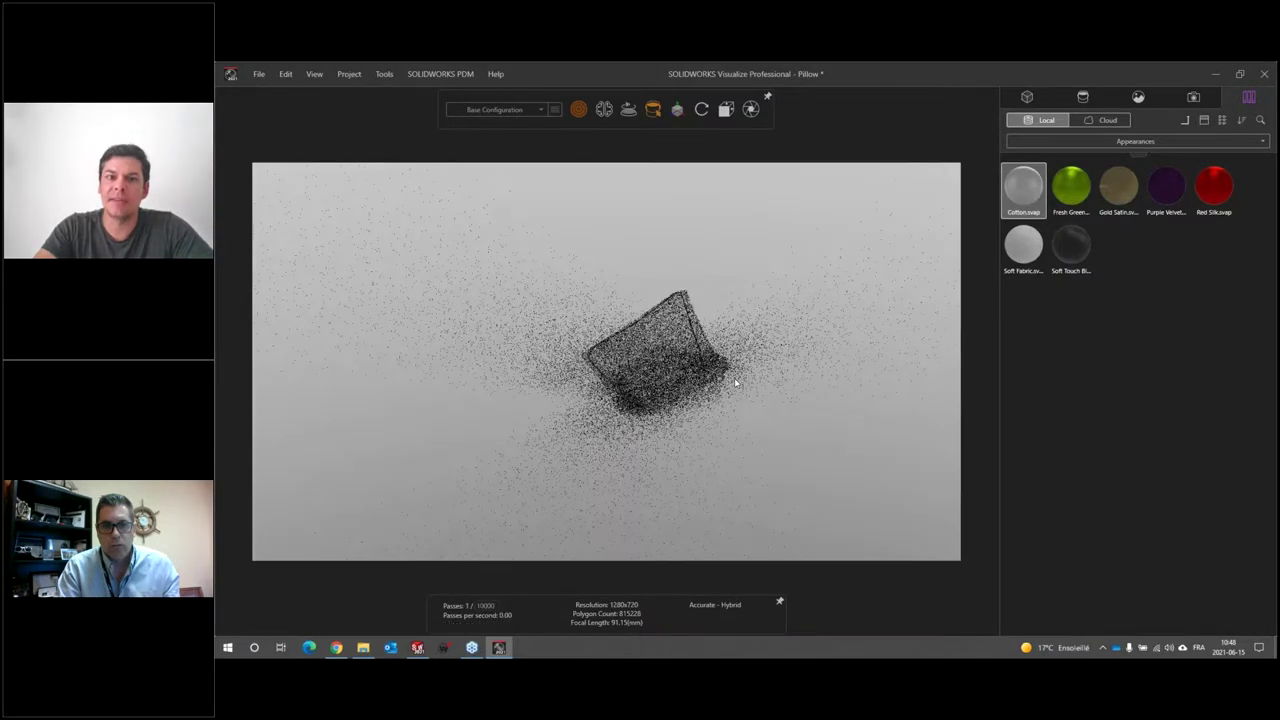
scroll(735, 382, up, 2)
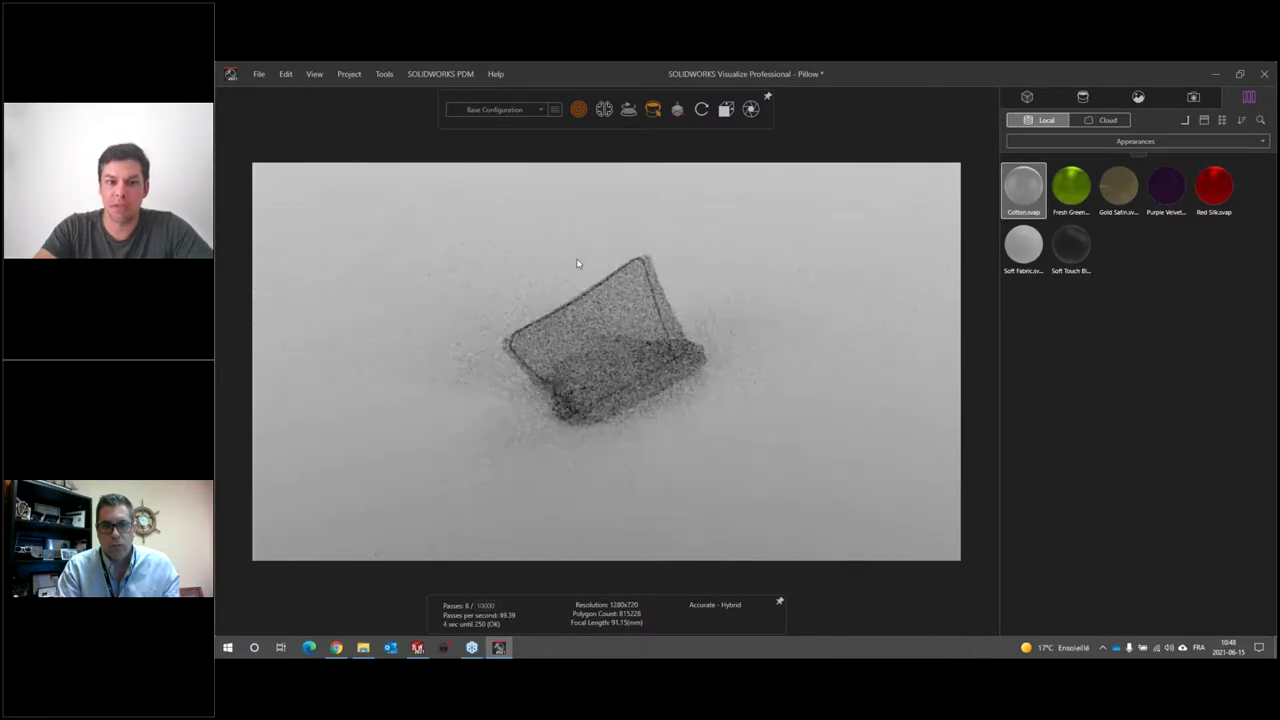
Close the Pillow project without saving and go up to the Webinar Visualize folder
click(1264, 76)
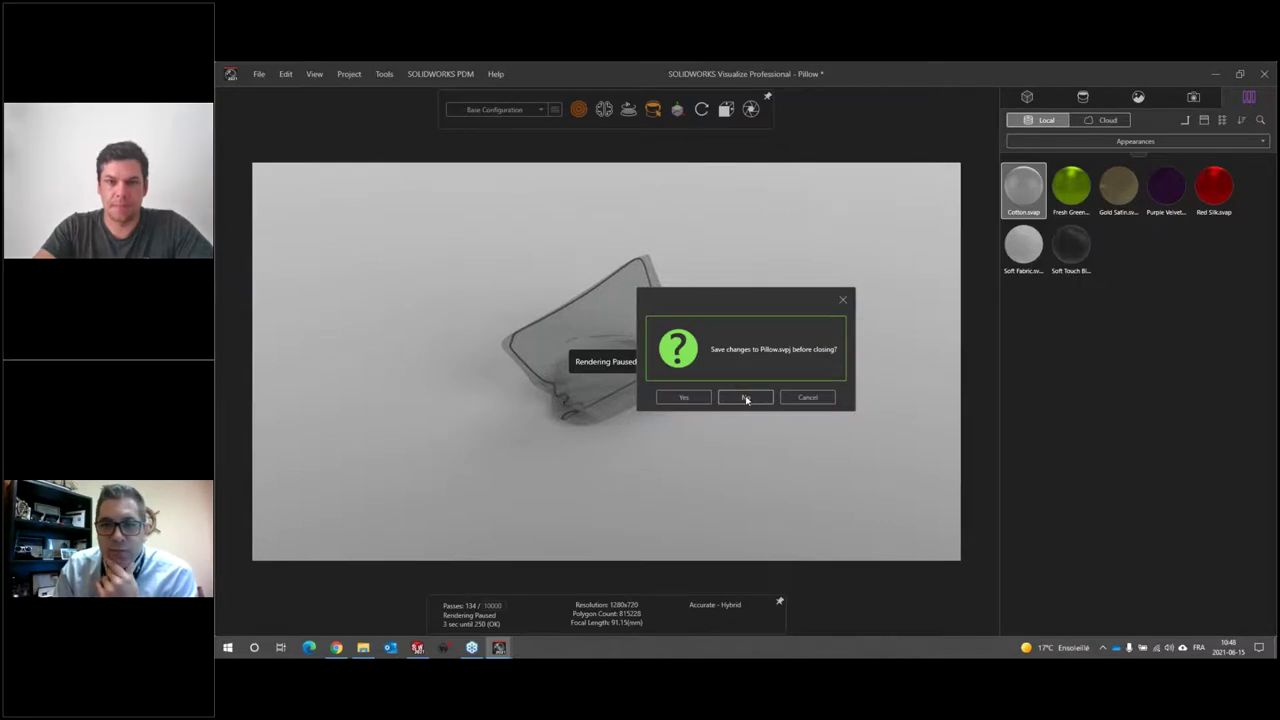
click(745, 398)
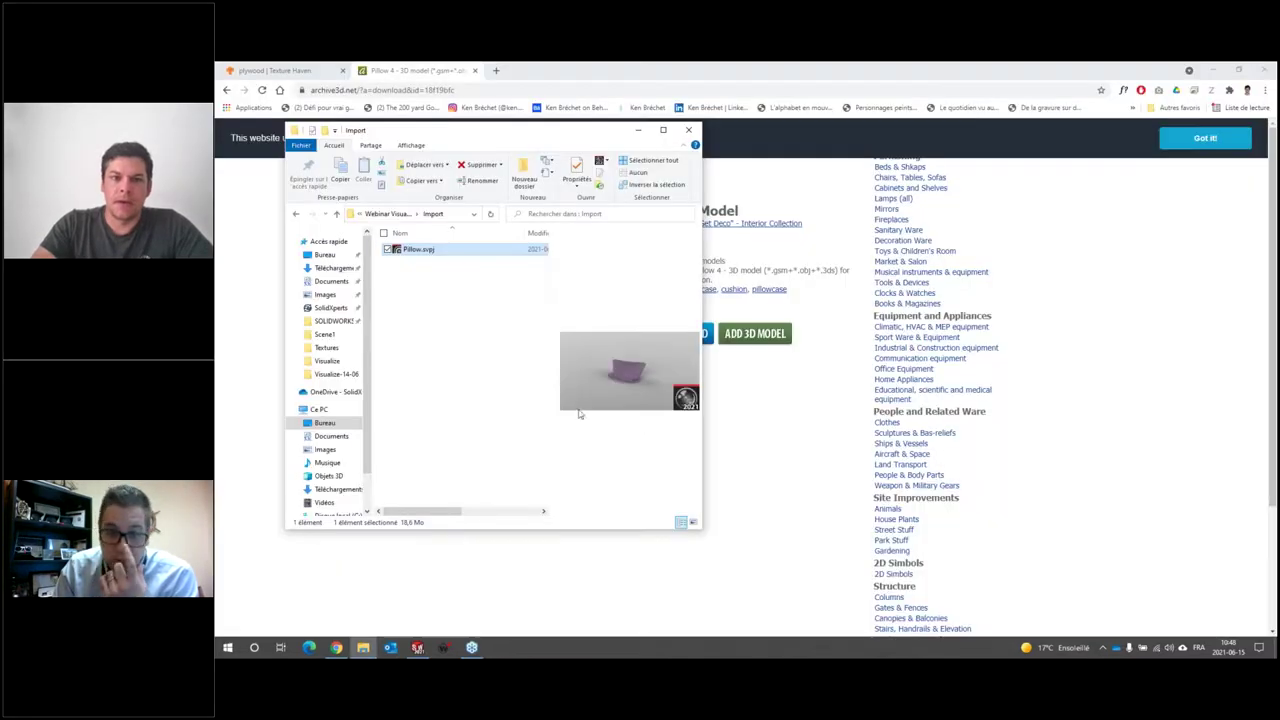
click(401, 215)
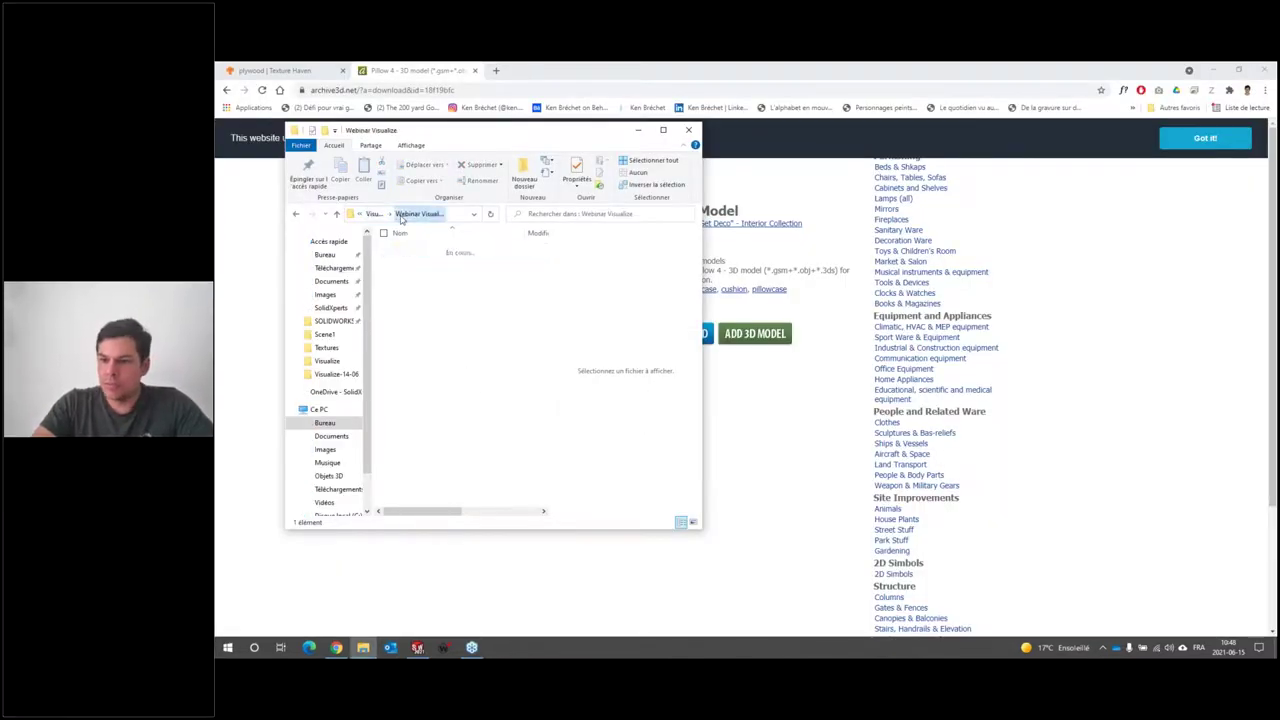
click(493, 423)
Open the 2.svpj project from the Transparent_M folder
drag(597, 131, 806, 140)
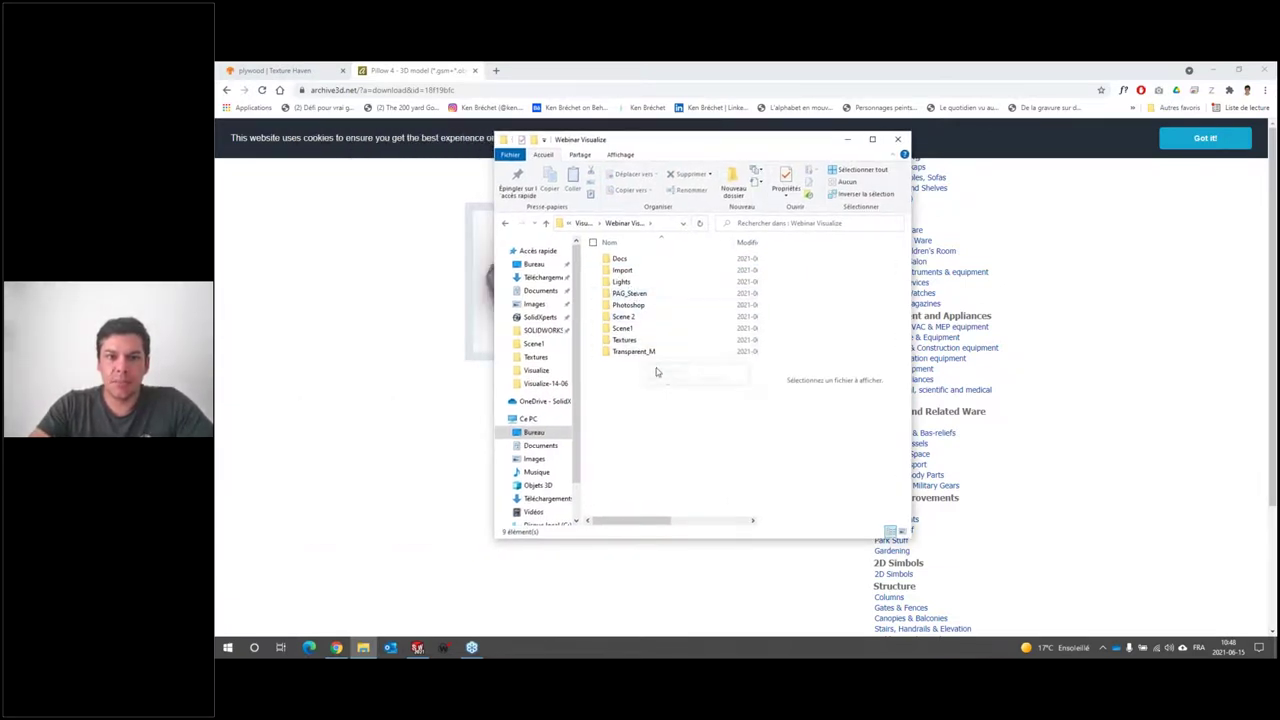
double_click(634, 351)
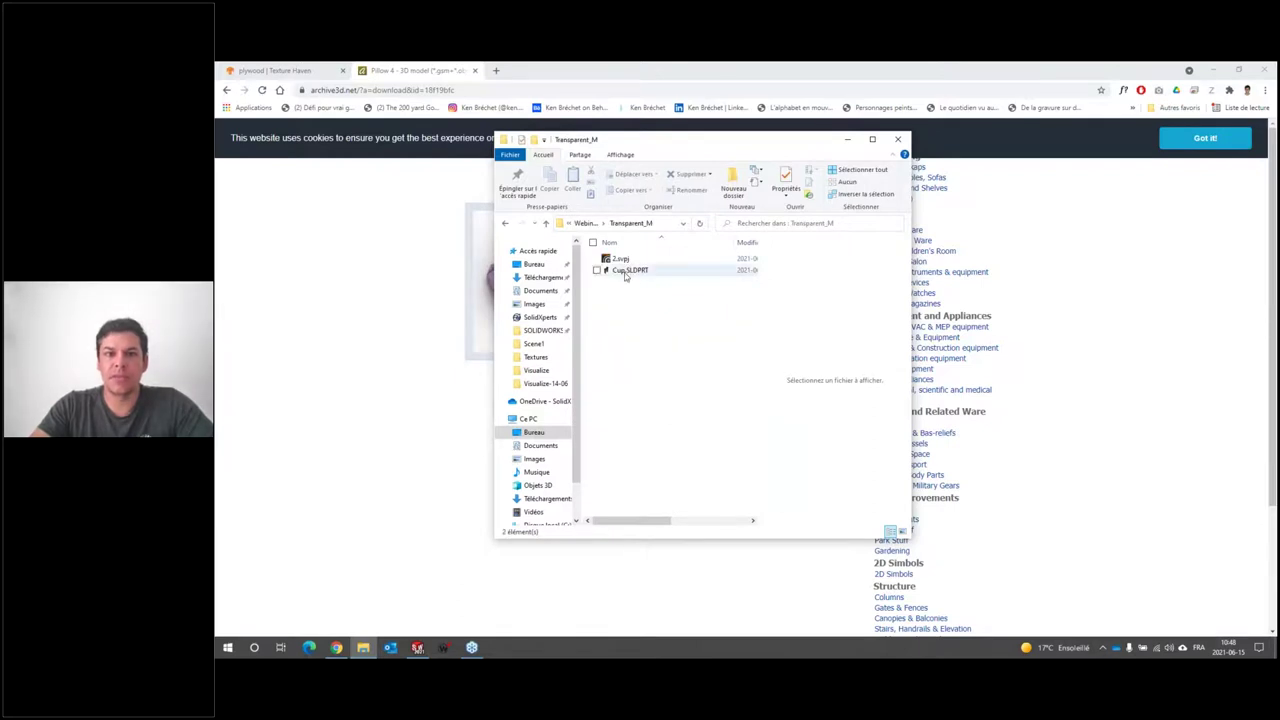
double_click(620, 258)
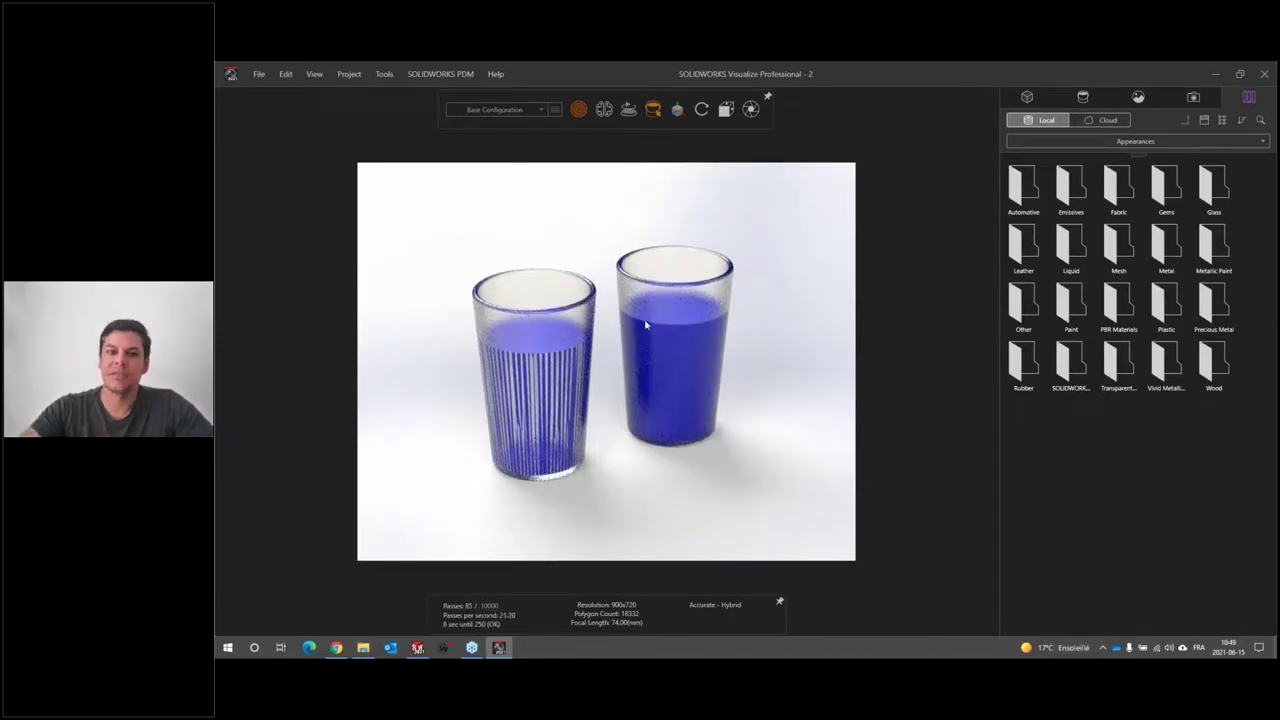
Orbit, tilt and zoom out until the ribbed and smooth glasses are both framed
drag(588, 468, 536, 394)
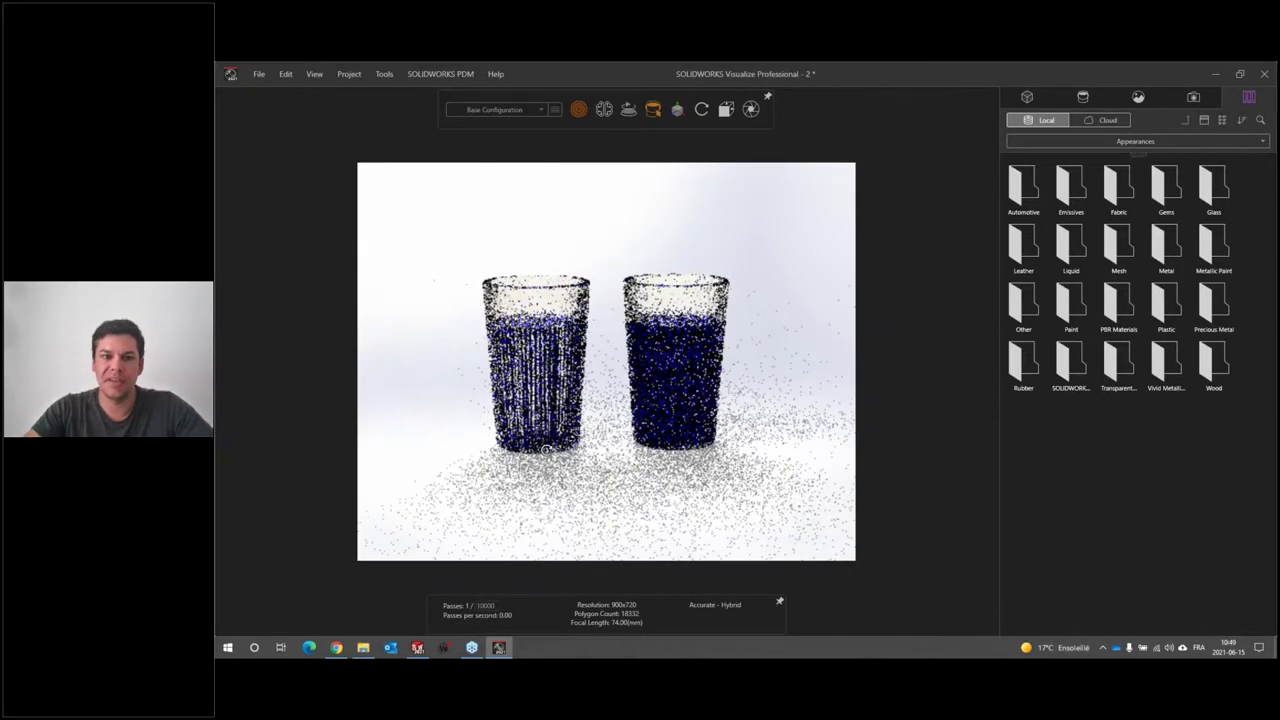
scroll(536, 394, up, 3)
scroll(535, 391, up, 2)
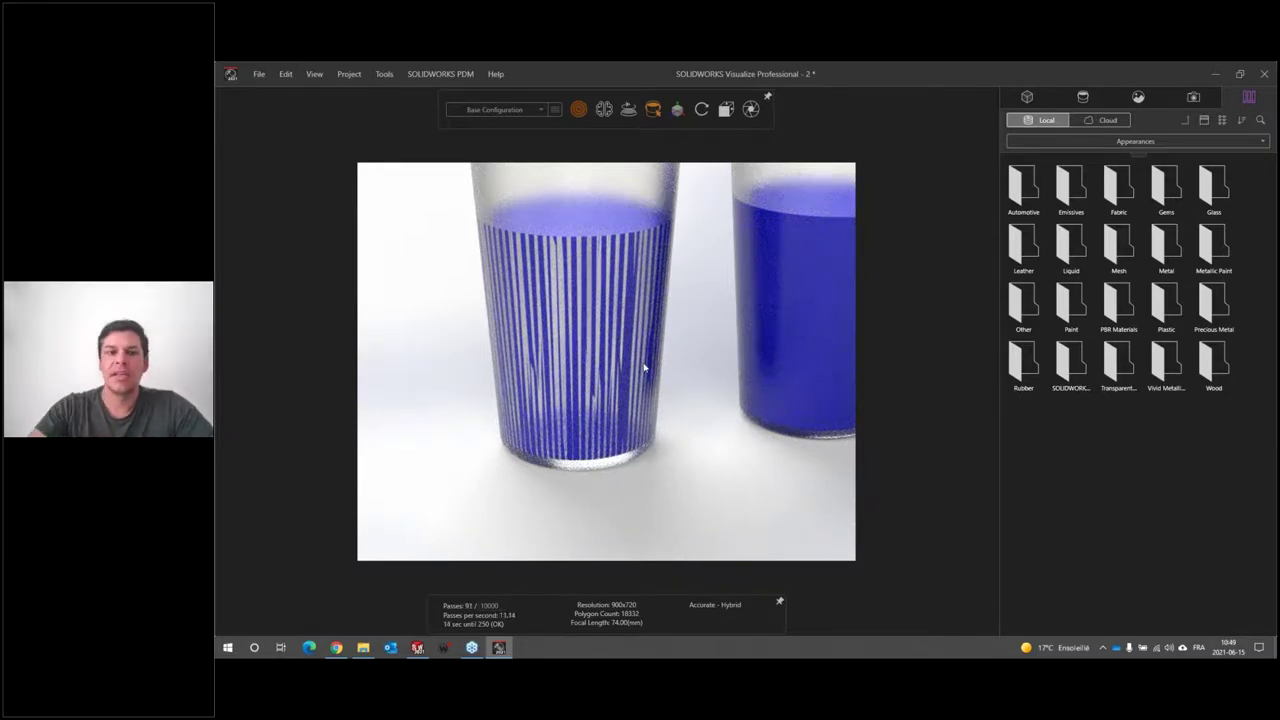
mouse_move(672, 345)
mouse_down()
mouse_move(765, 348)
mouse_move(516, 340)
mouse_up()
scroll(765, 348, up, 3)
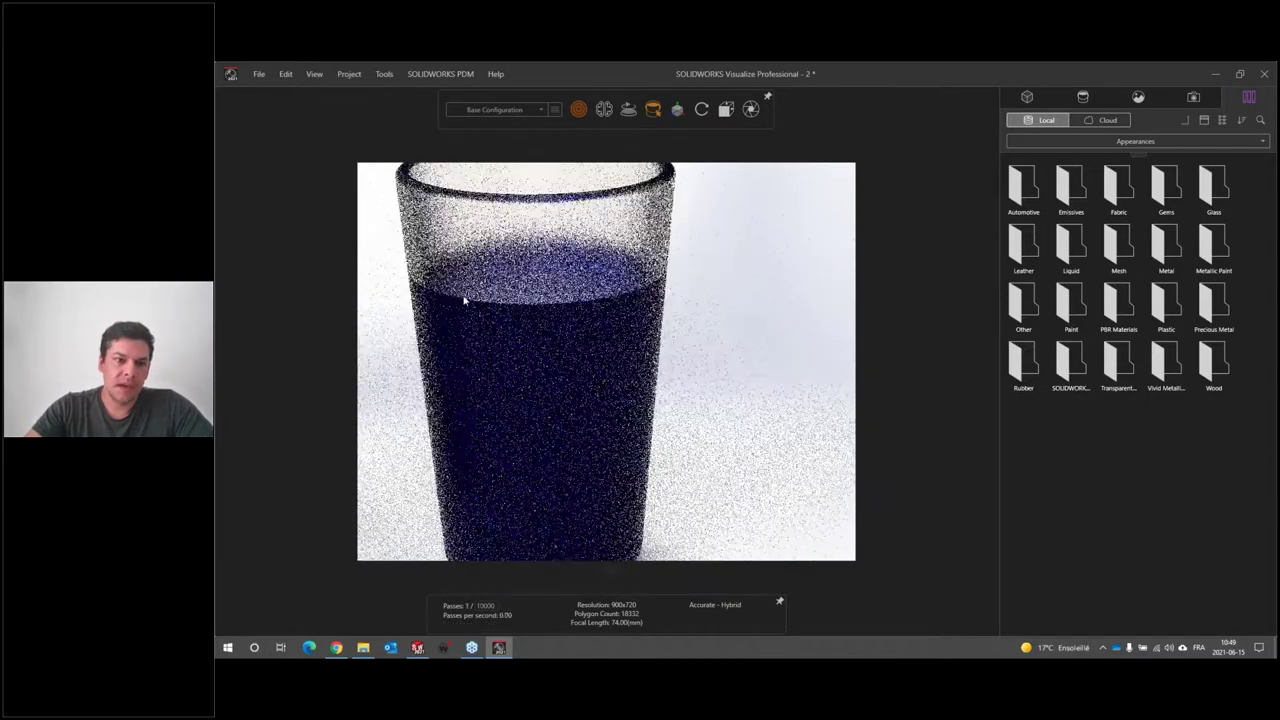
scroll(516, 340, down, 3)
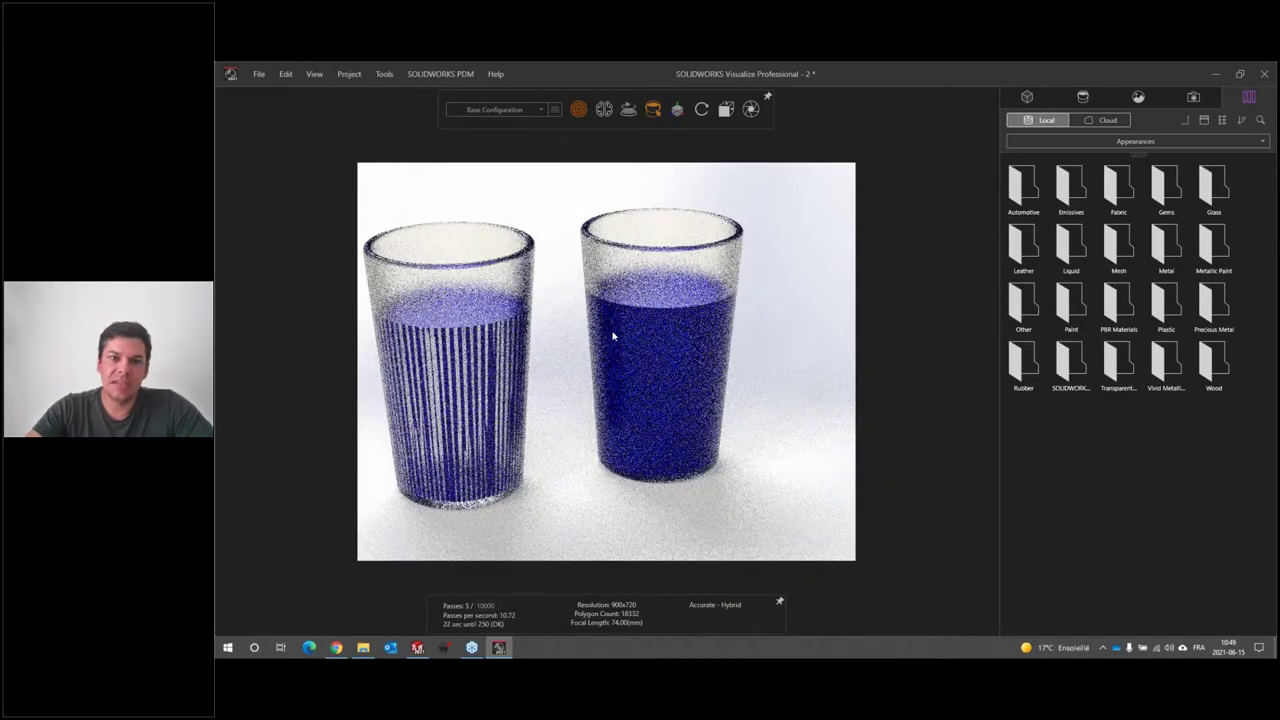
scroll(642, 311, up, 3)
scroll(642, 308, up, 2)
scroll(611, 343, up, 2)
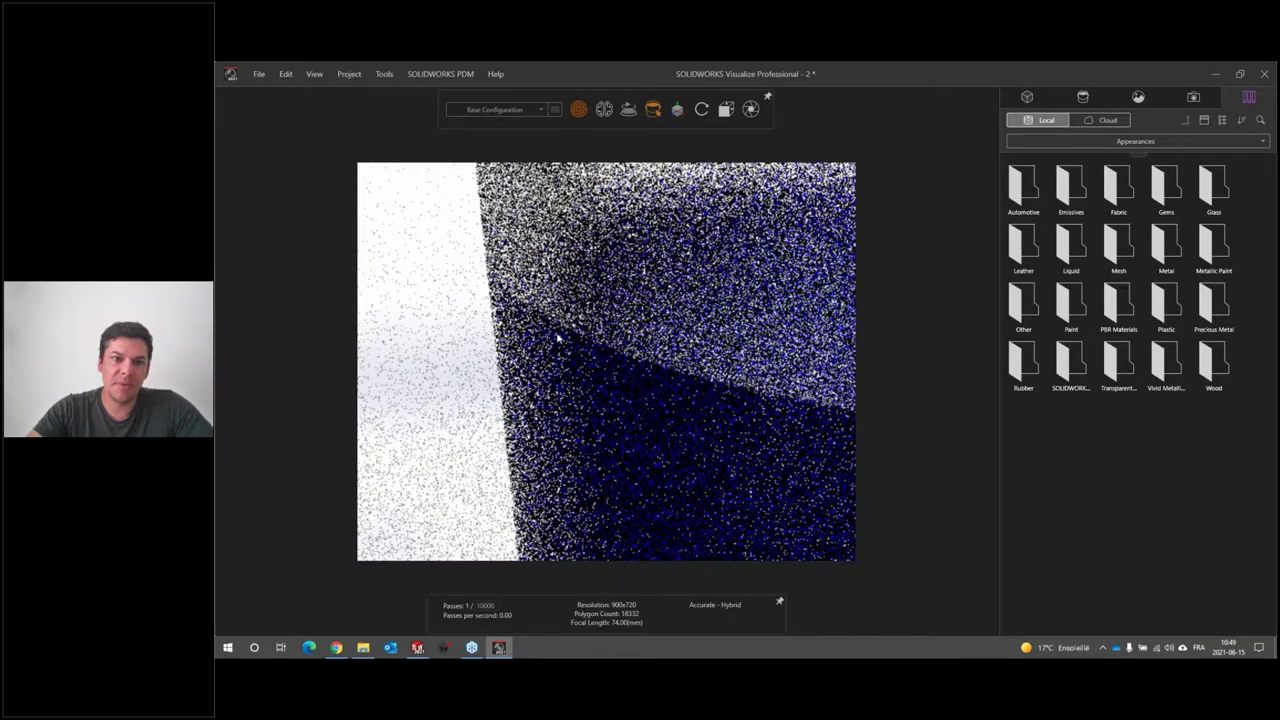
scroll(640, 400, down, 5)
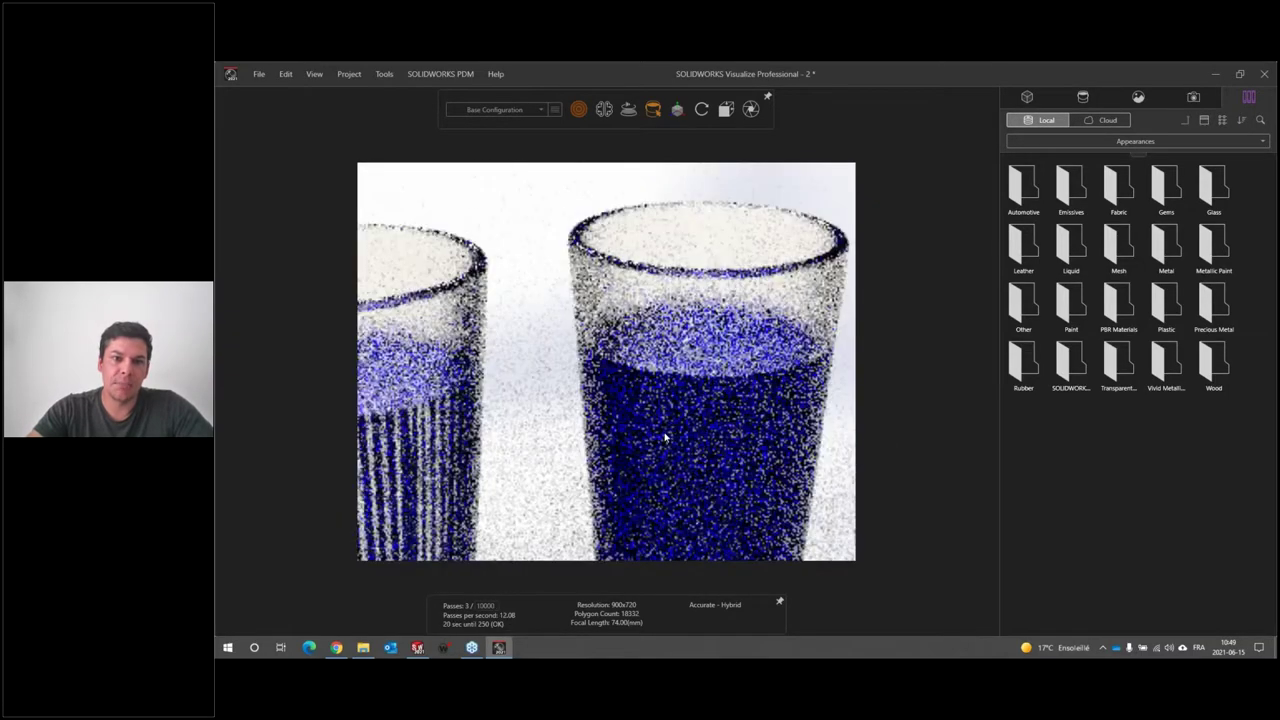
scroll(665, 437, down, 3)
scroll(655, 420, up, 1)
scroll(650, 410, up, 1)
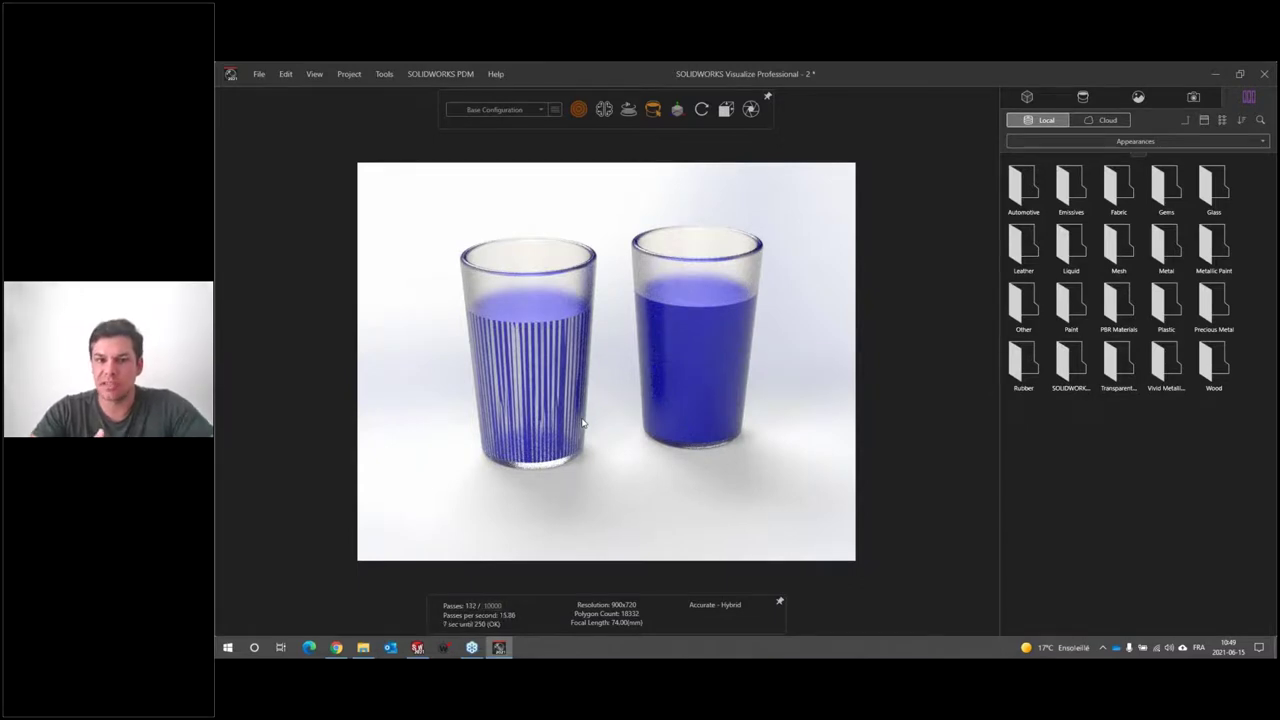
Switch to SOLIDWORKS and open Cup.SLDPRT from the Transparent_M folder
click(417, 647)
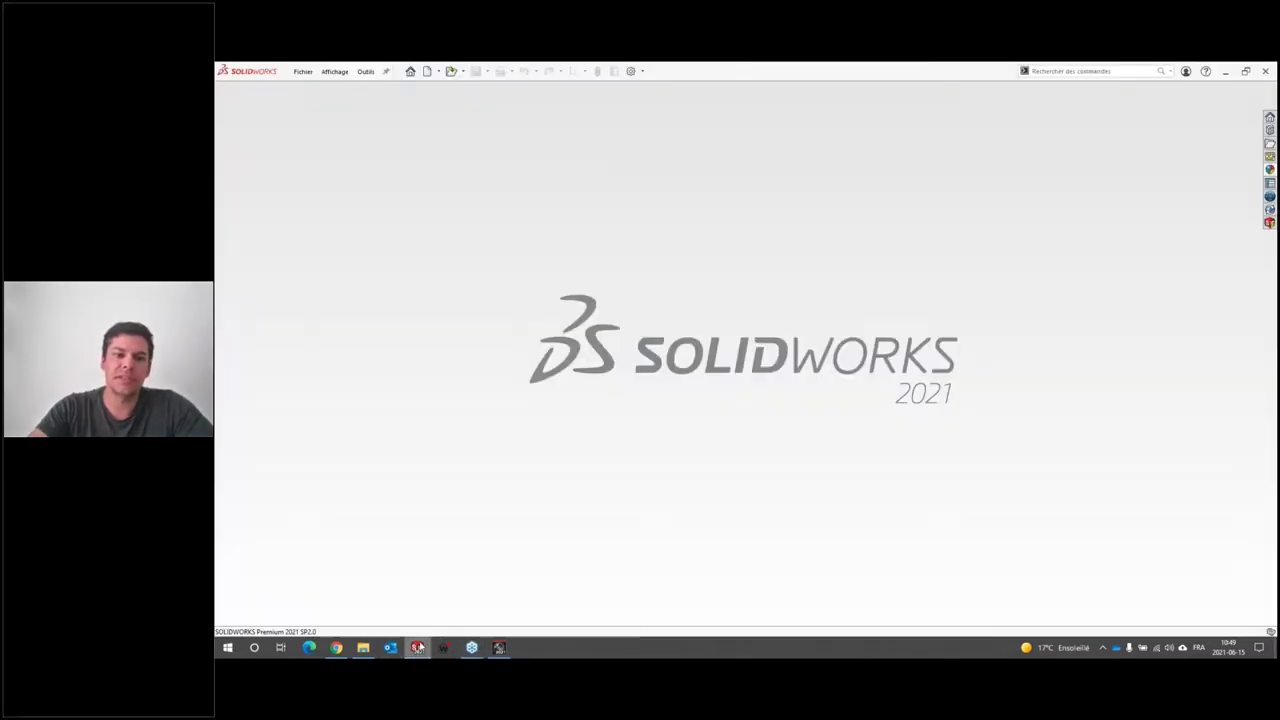
click(462, 71)
click(476, 99)
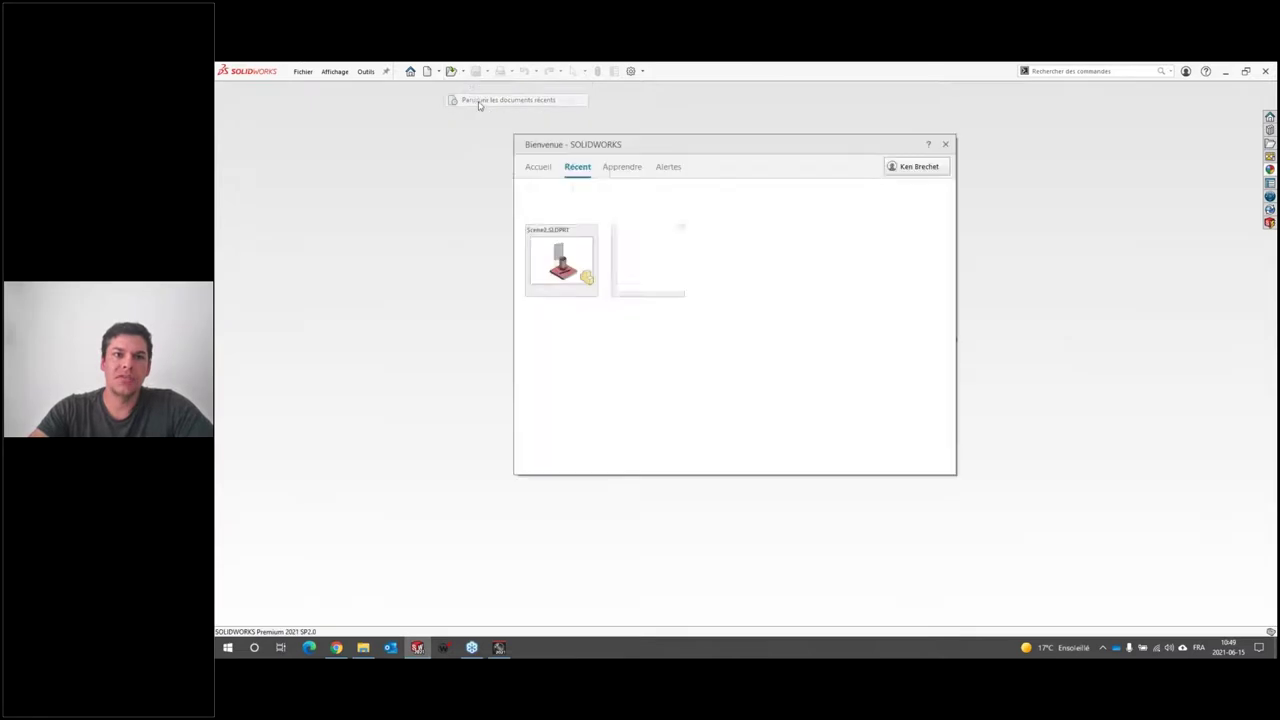
key(Escape)
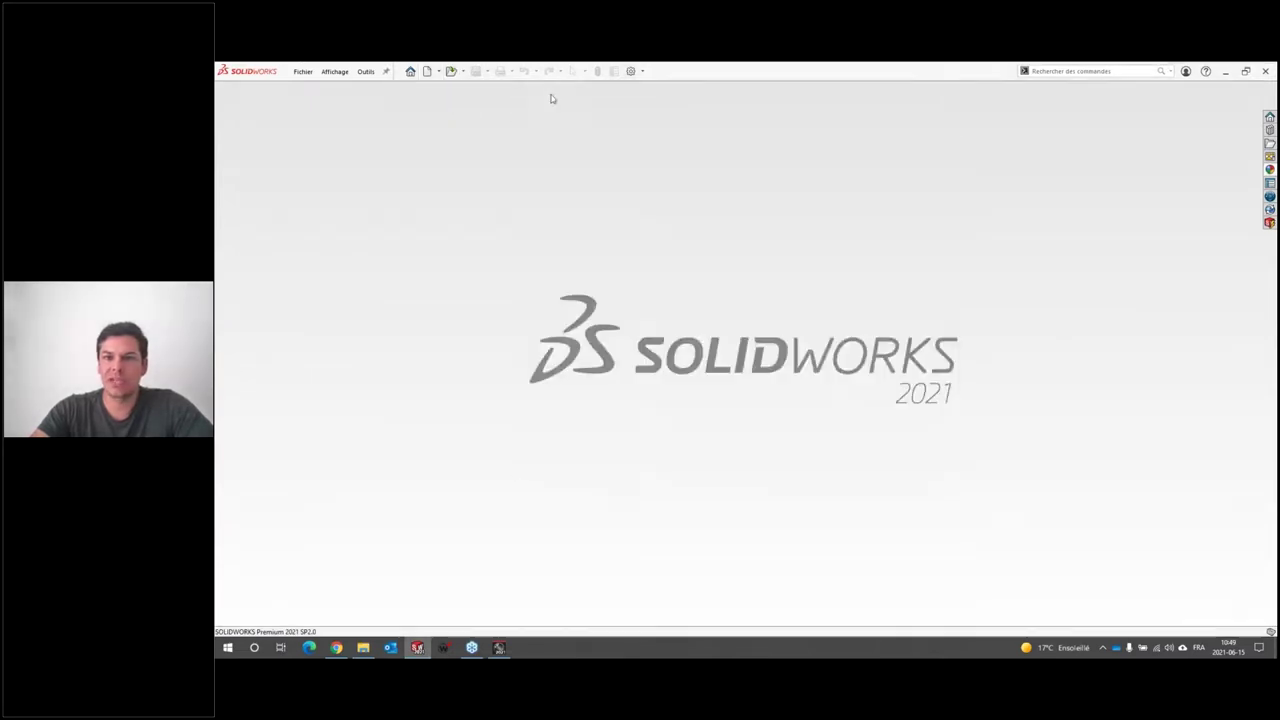
click(451, 71)
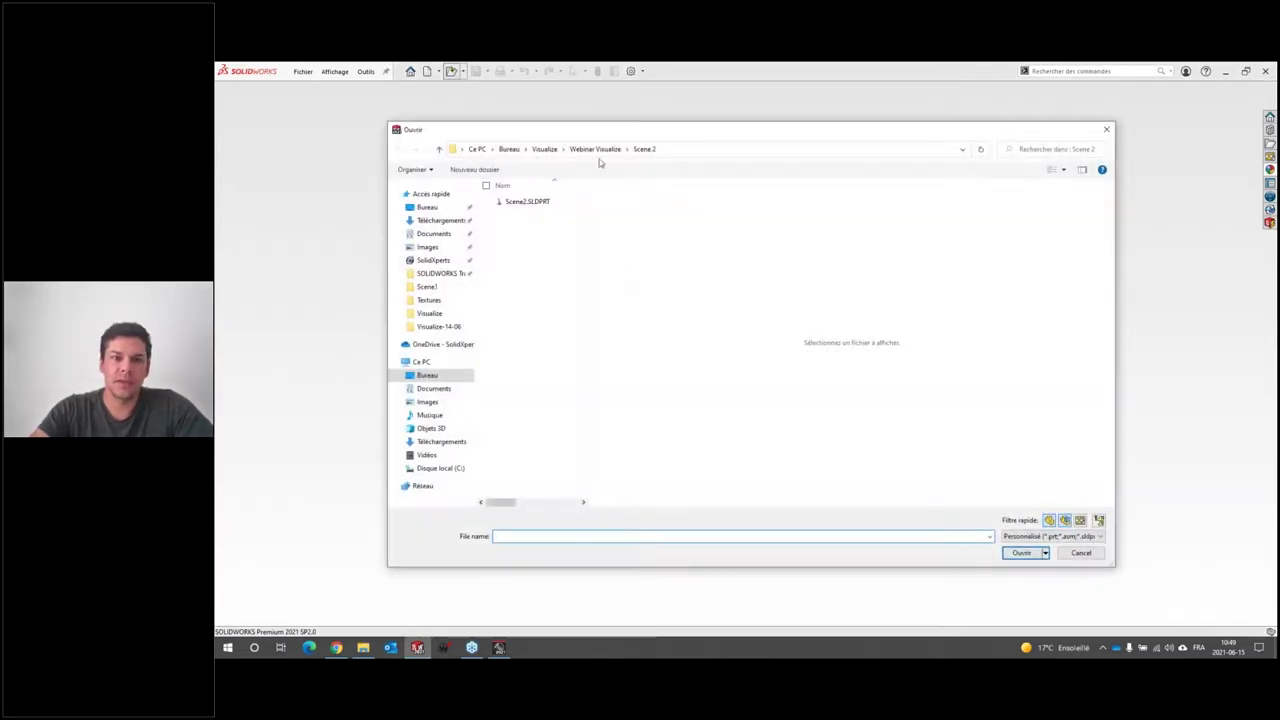
double_click(525, 294)
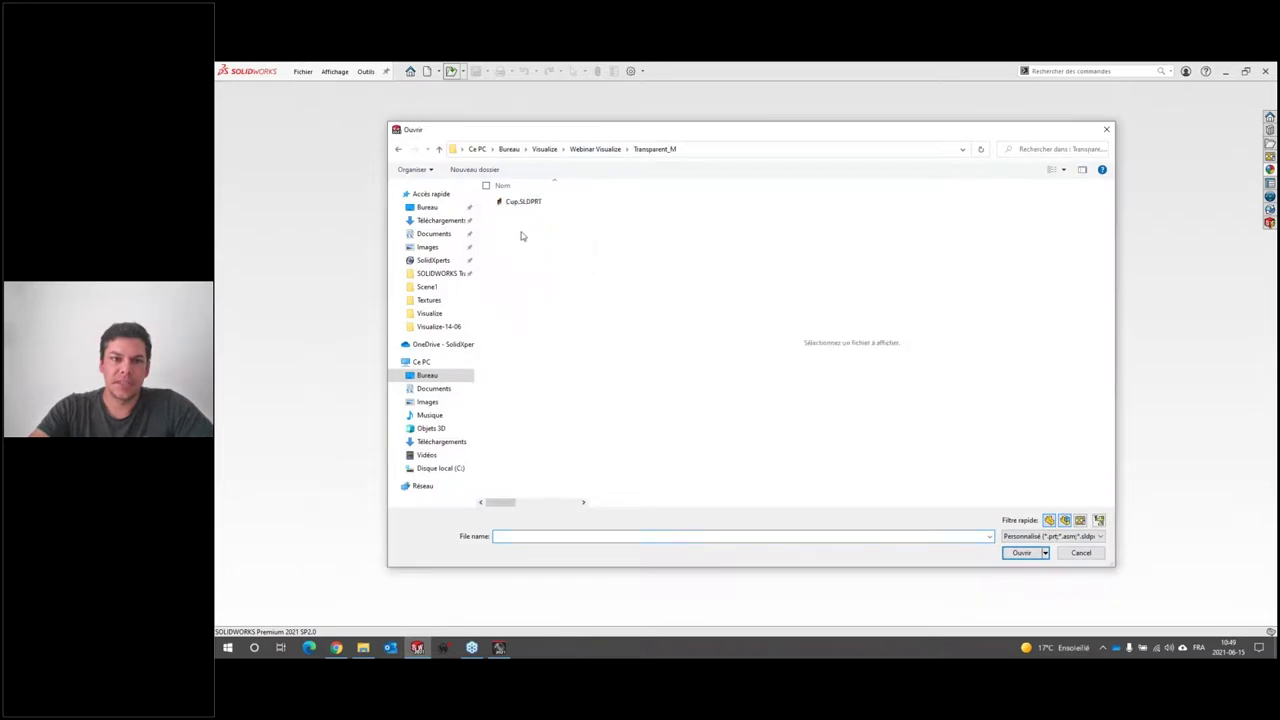
click(512, 203)
click(1018, 553)
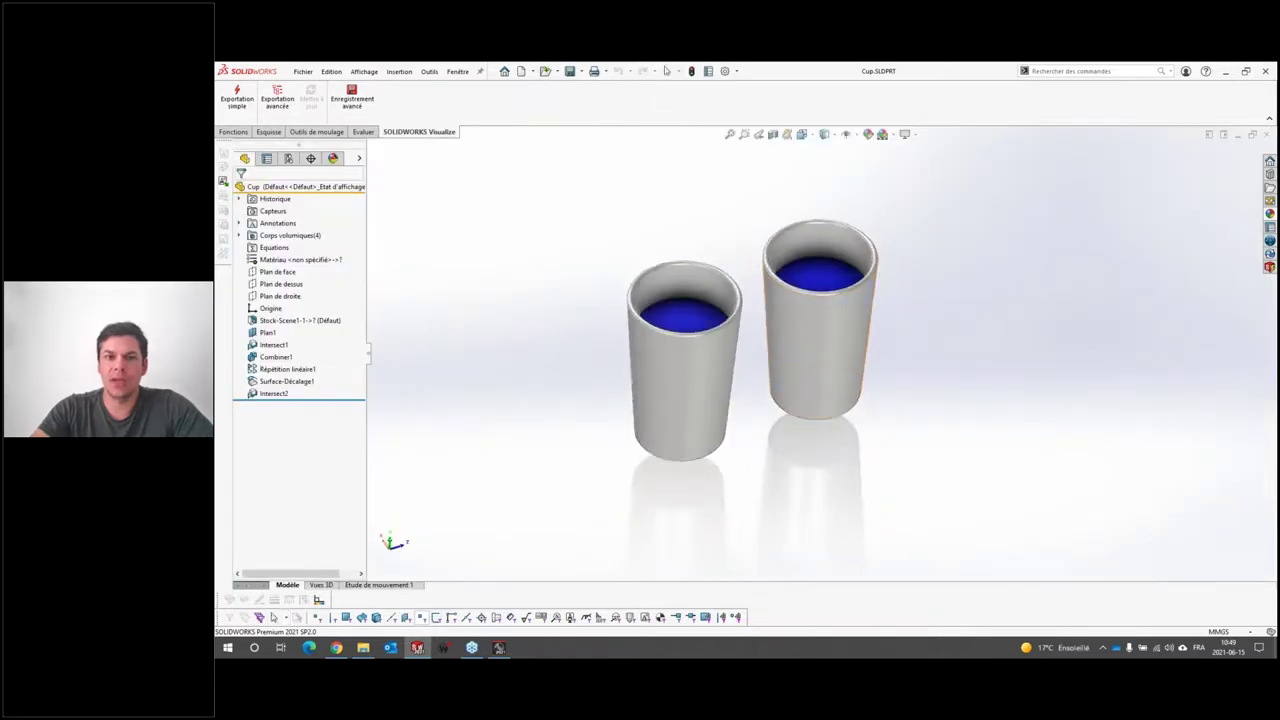
Zoom on the two cups and start a Section View
scroll(757, 370, down, 4)
scroll(757, 370, up, 3)
scroll(783, 262, down, 2)
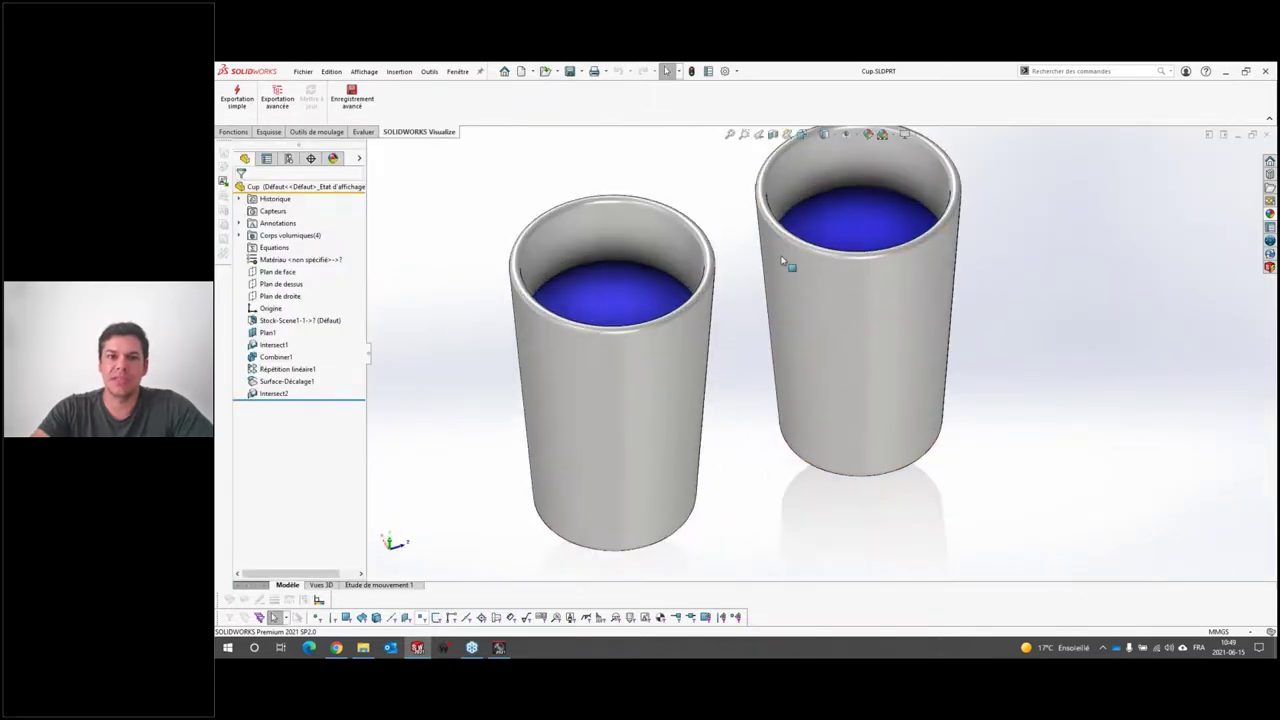
click(787, 133)
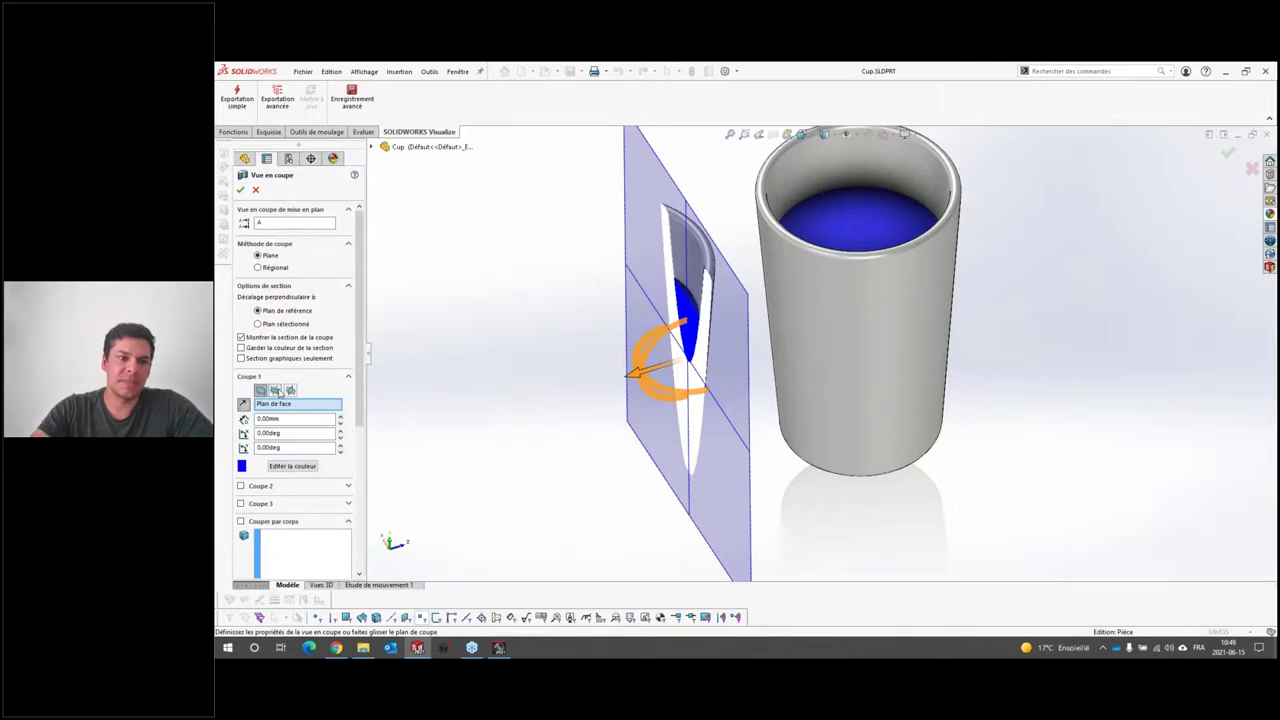
Cut both cups along Plan de droite offset to -20mm and accept the section
click(276, 390)
click(290, 390)
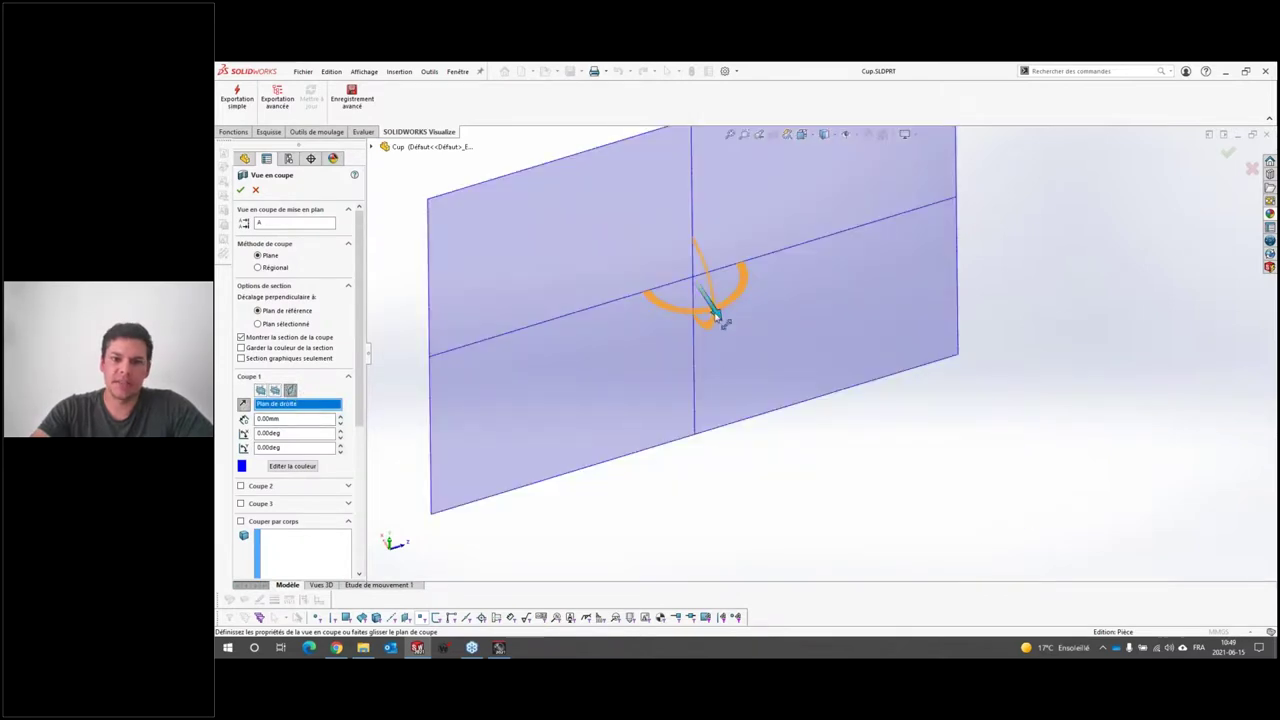
drag(716, 316, 735, 340)
click(240, 190)
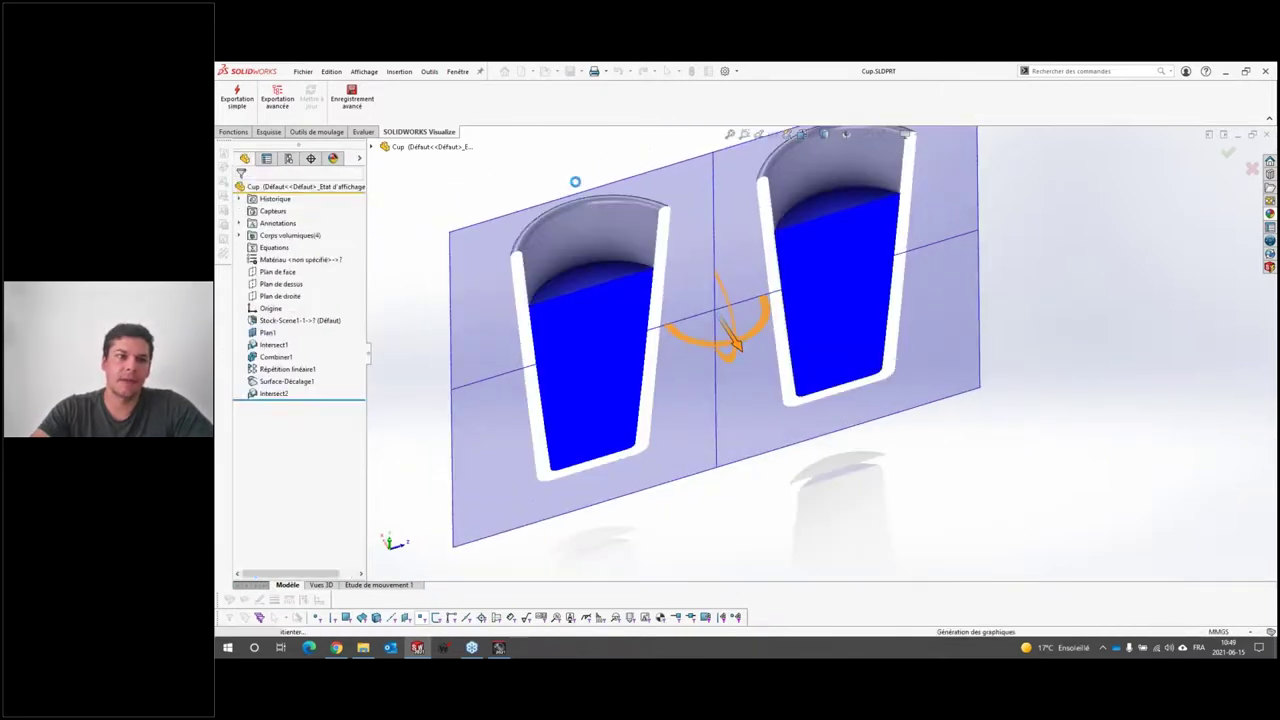
click(857, 210)
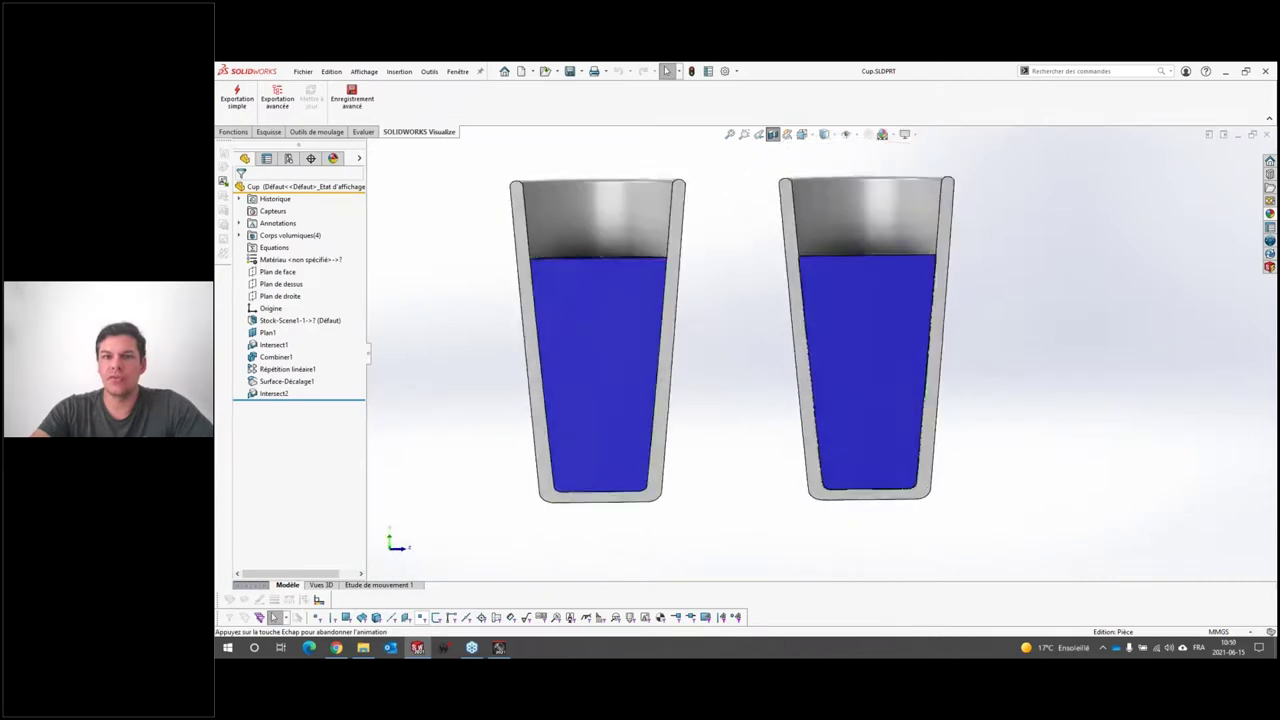
Zoom into the cut and select the liquid face to inspect it against the walls
scroll(591, 486, down, 5)
scroll(846, 466, down, 3)
scroll(672, 338, down, 3)
click(673, 336)
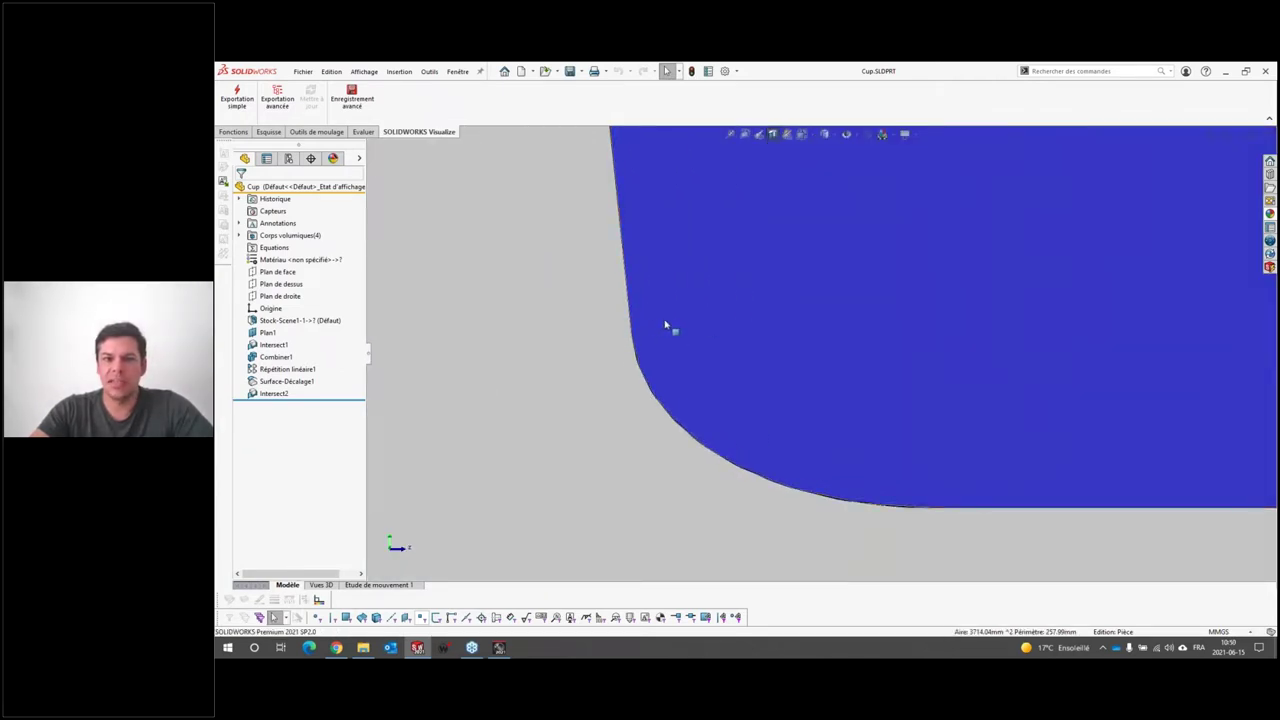
scroll(814, 257, up, 5)
scroll(831, 263, up, 3)
scroll(980, 417, down, 2)
scroll(978, 436, down, 3)
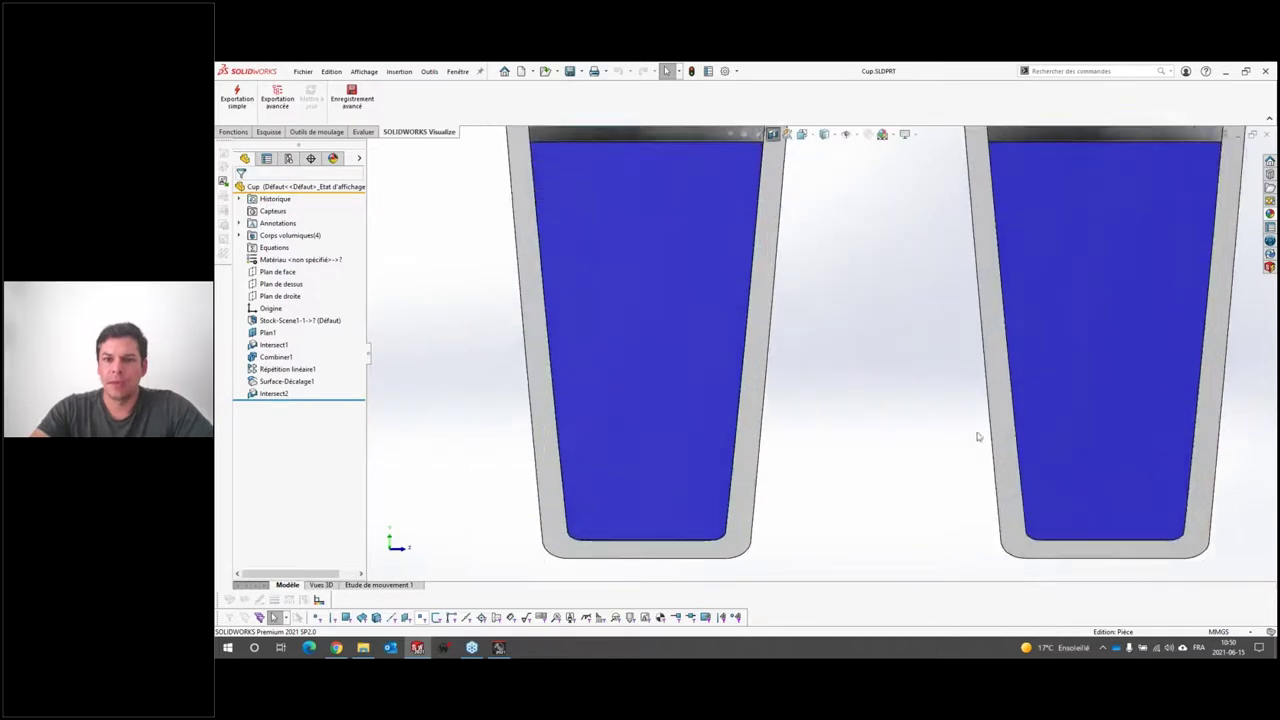
scroll(780, 346, down, 3)
scroll(670, 383, down, 2)
scroll(670, 383, down, 2)
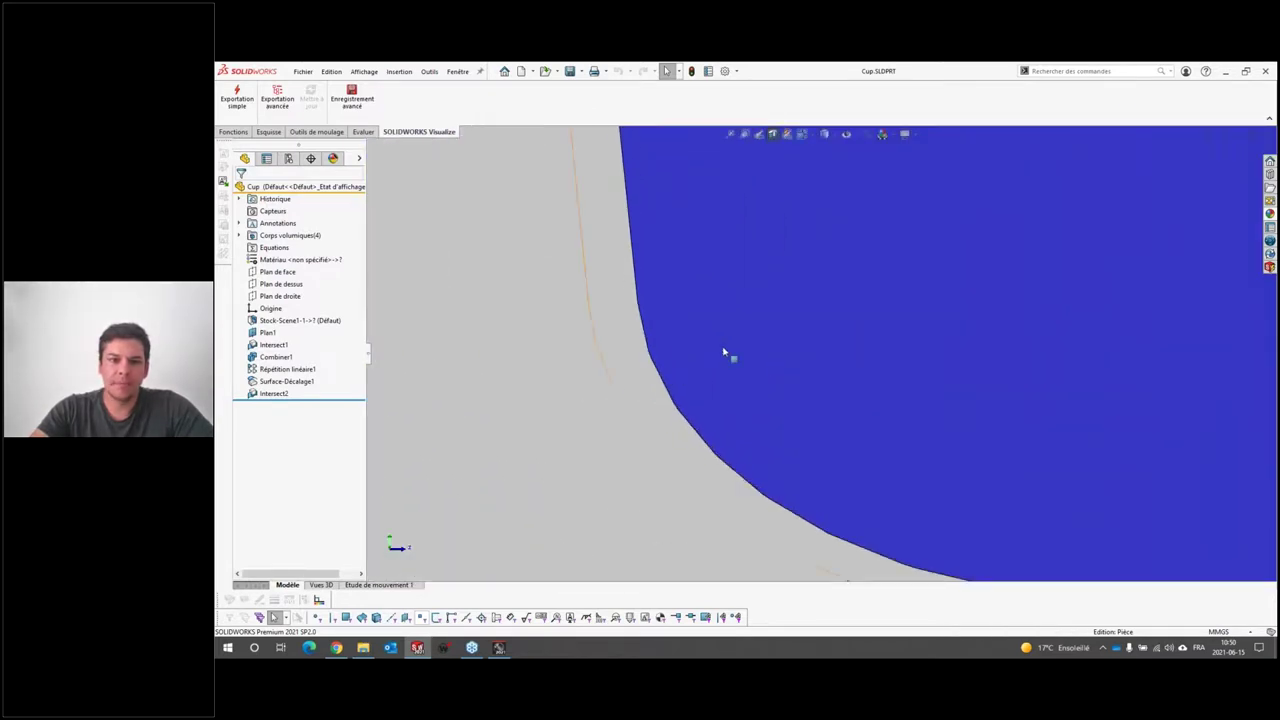
scroll(760, 350, up, 2)
scroll(835, 345, down, 2)
scroll(767, 375, down, 1)
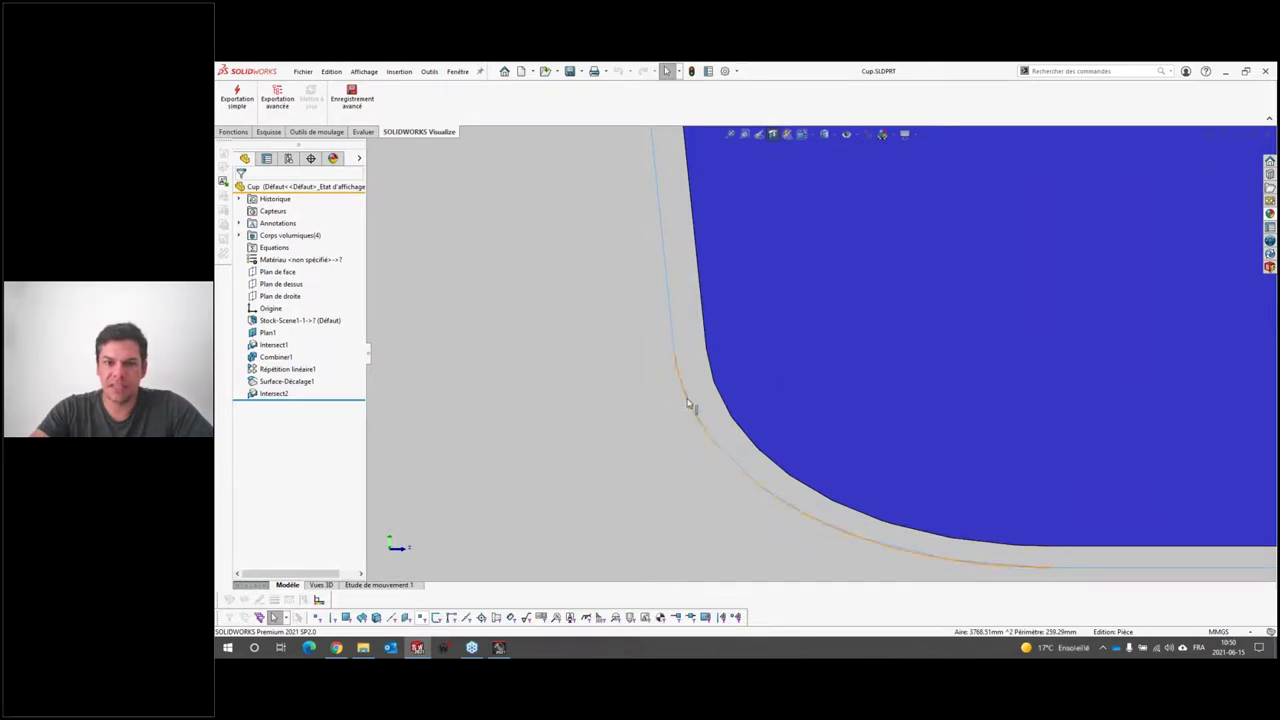
Tilt the view to look down into the sectioned cups
scroll(694, 277, up, 1)
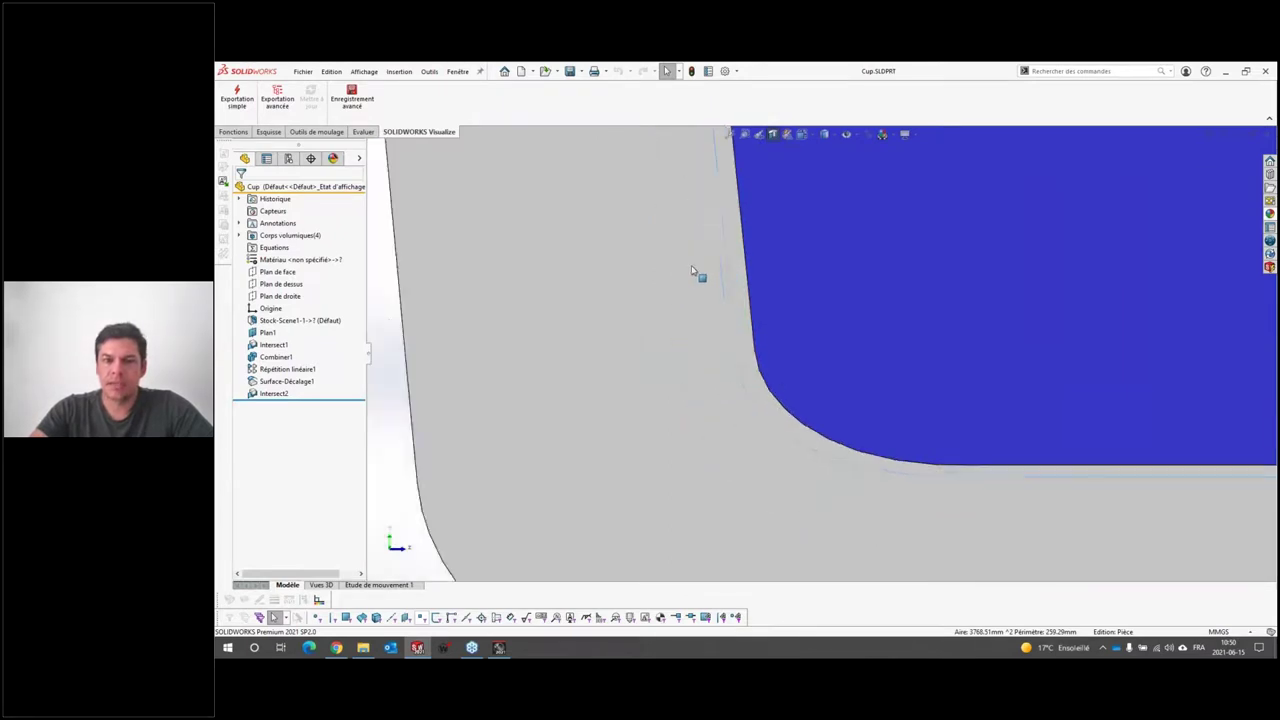
scroll(834, 263, up, 2)
scroll(840, 262, up, 2)
scroll(840, 262, up, 2)
scroll(826, 263, down, 2)
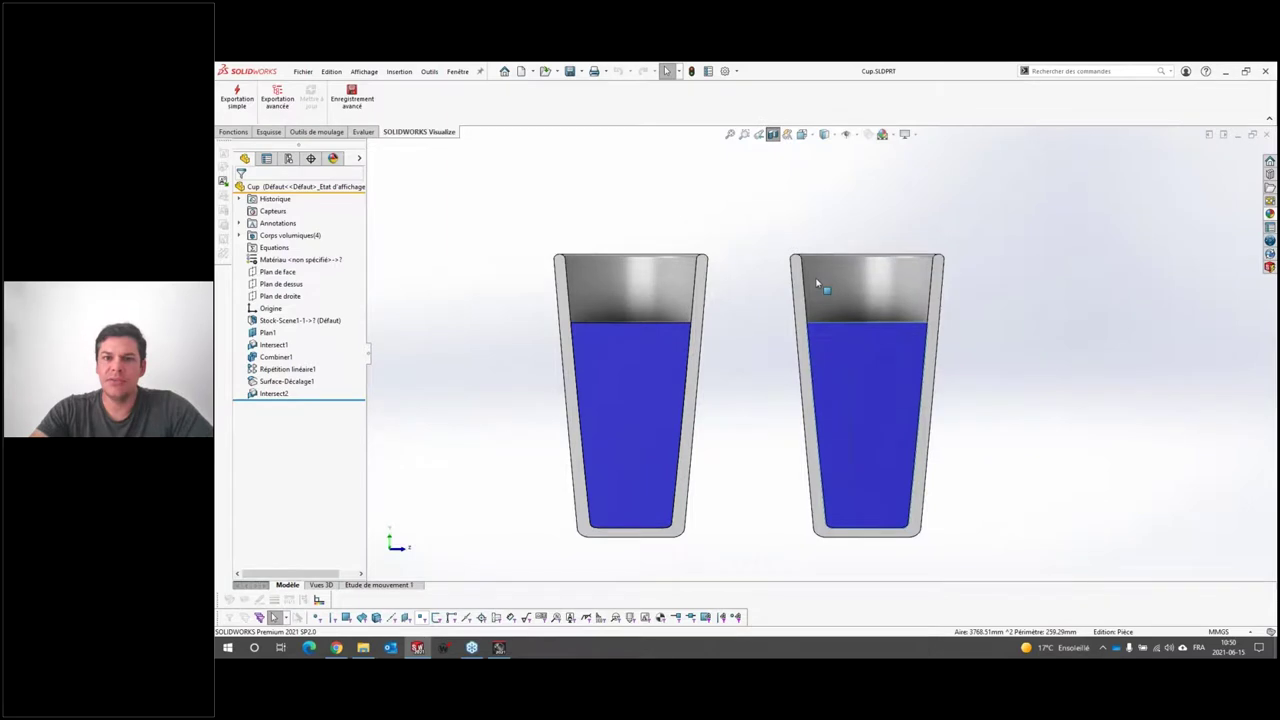
scroll(814, 280, down, 3)
scroll(800, 416, up, 3)
middle_drag(846, 423, 821, 527)
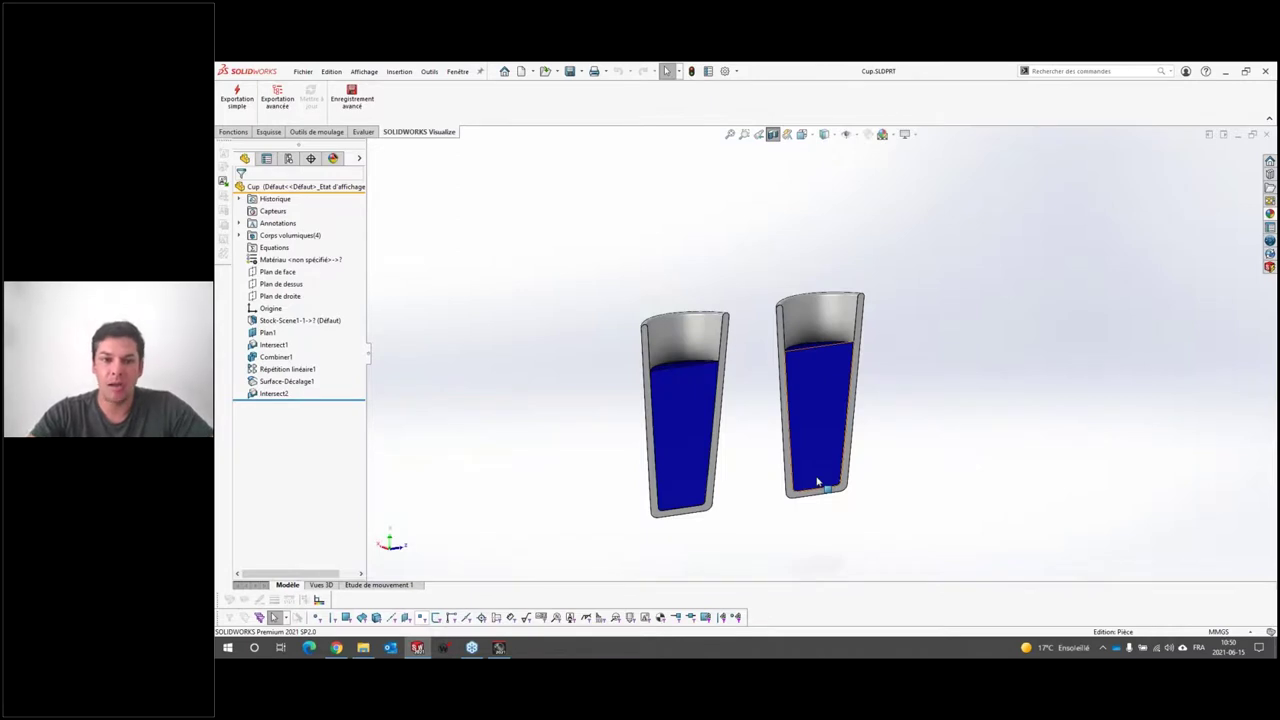
scroll(811, 471, down, 2)
scroll(800, 385, down, 2)
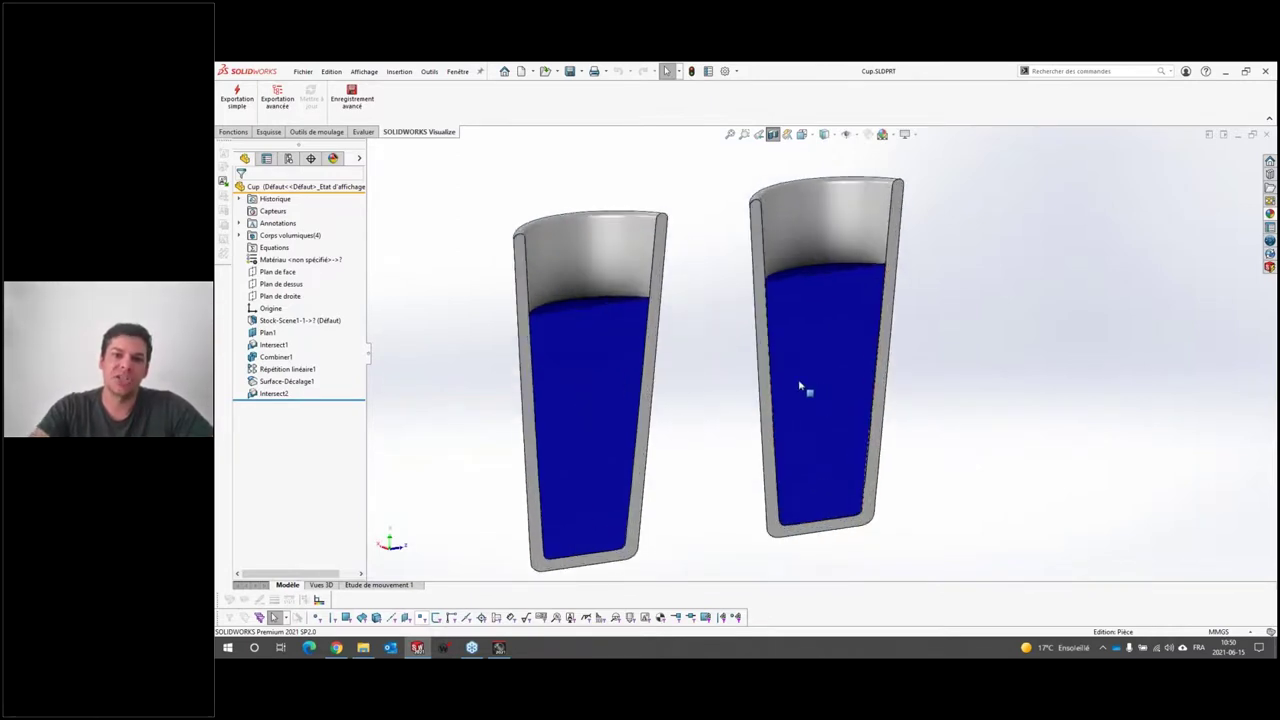
scroll(800, 385, up, 3)
Turn the section view off and orbit the whole cups
click(772, 133)
scroll(767, 300, up, 5)
mouse_move(760, 300)
middle_down()
mouse_move(780, 352)
mouse_move(766, 323)
middle_up()
scroll(780, 352, down, 2)
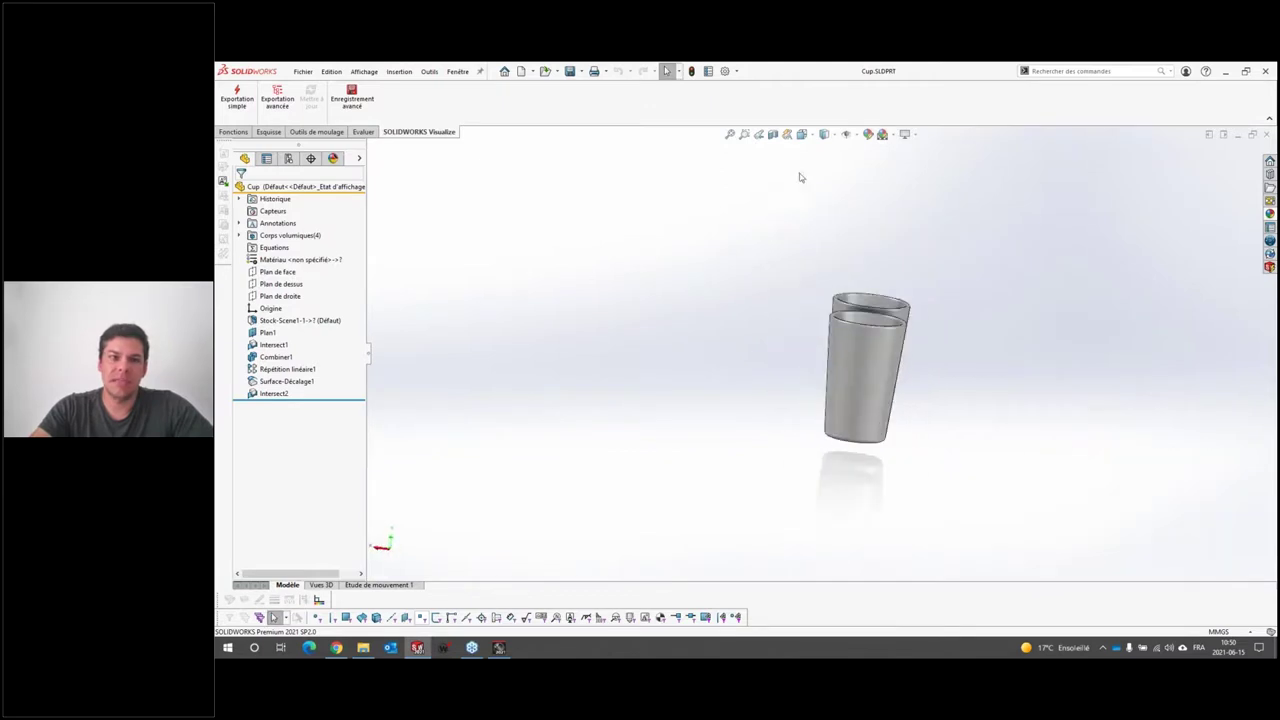
From the Right view, list the four Corps volumiques and set the right cup body Transparent
key(ctrl+4)
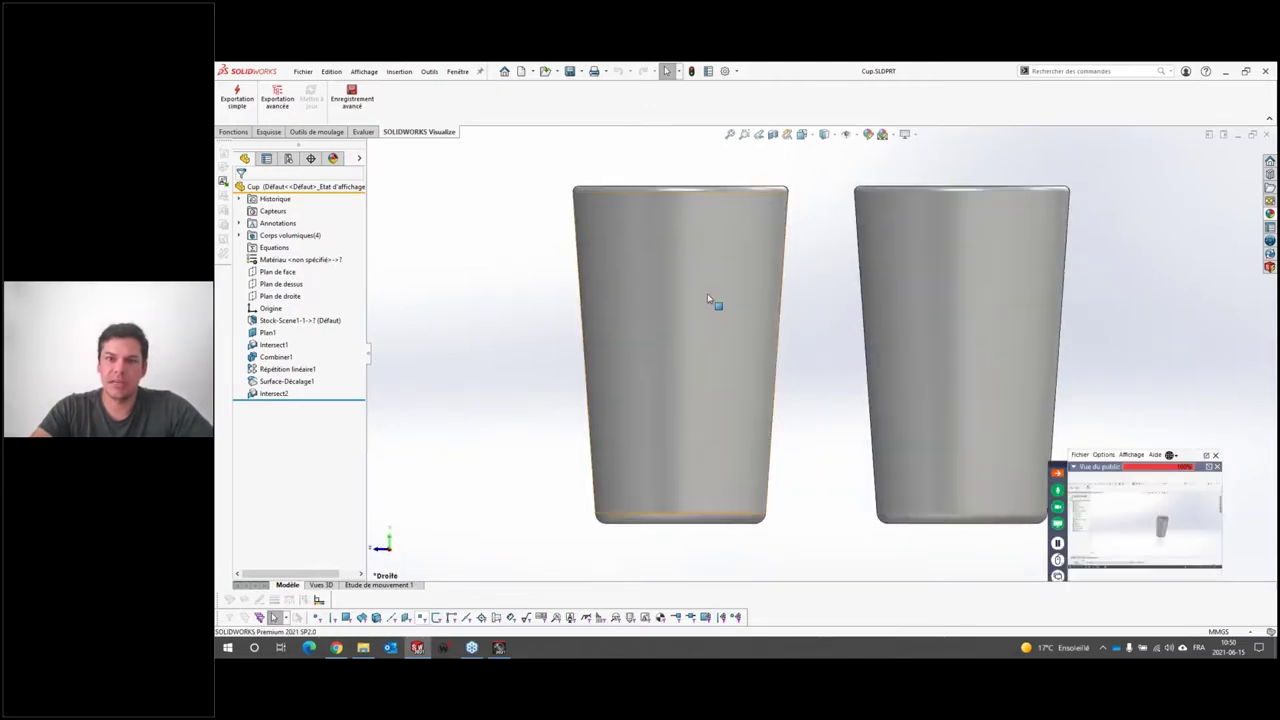
click(708, 293)
click(505, 260)
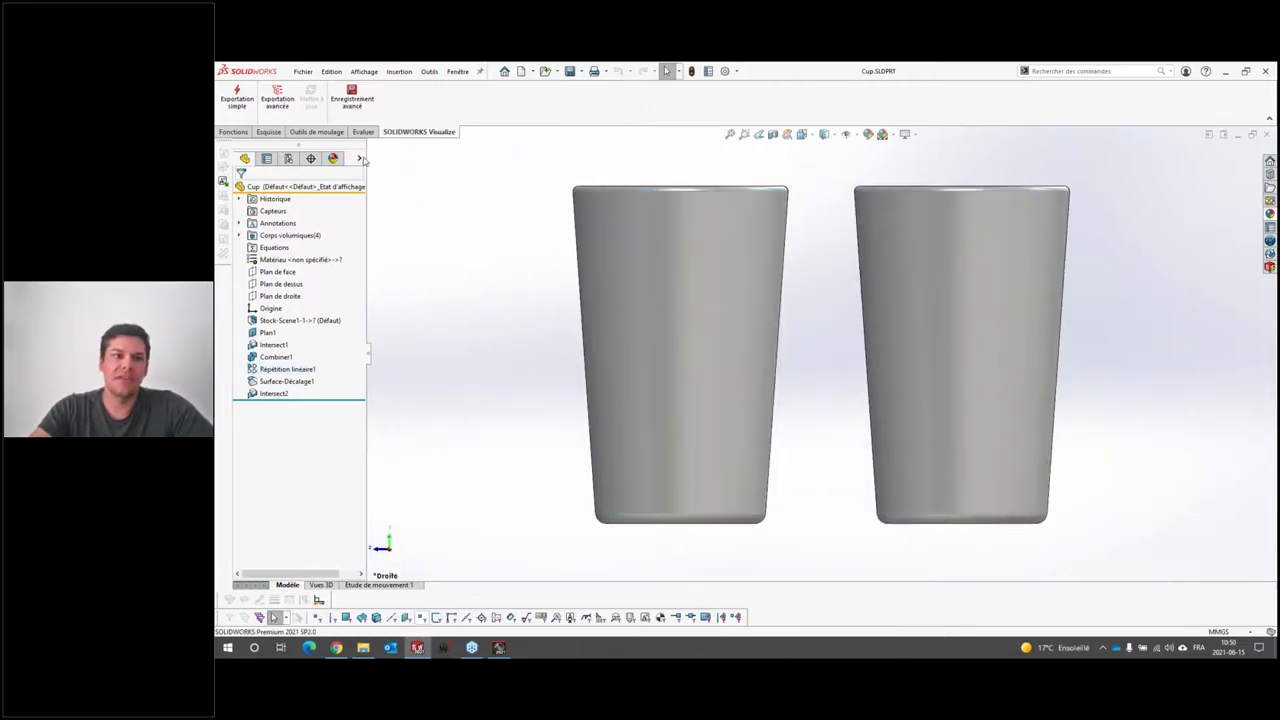
click(360, 158)
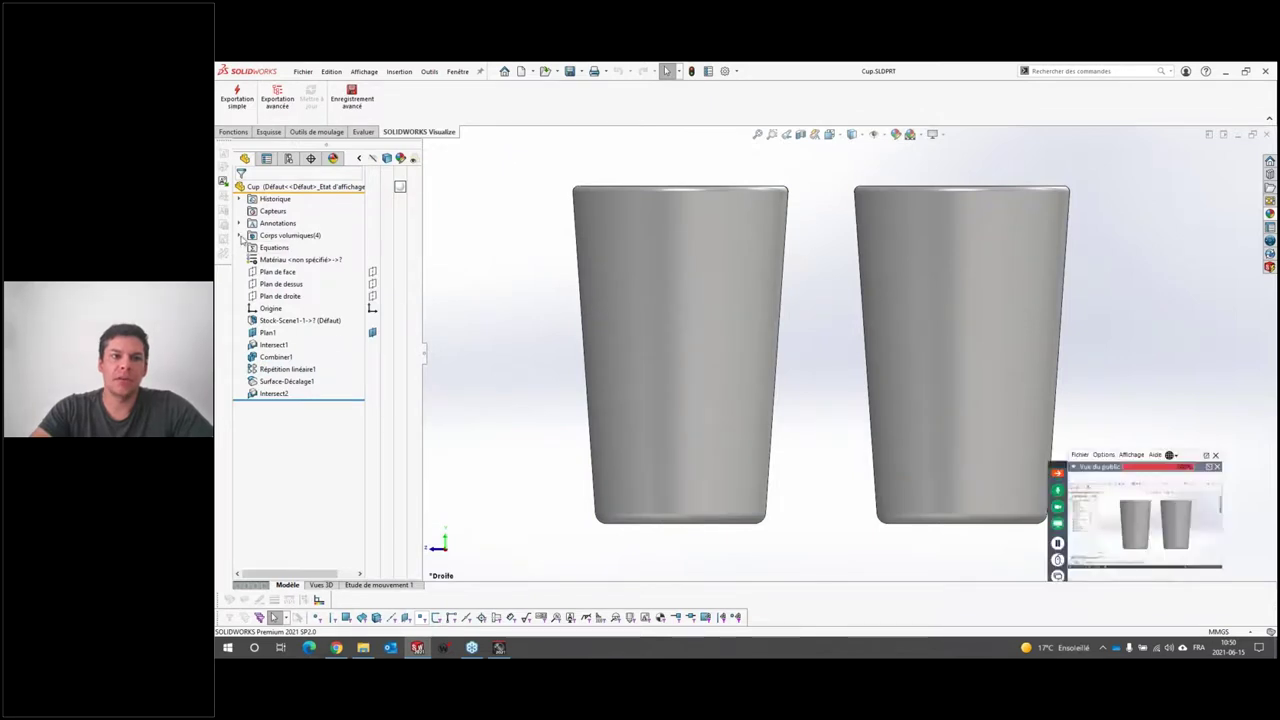
click(240, 236)
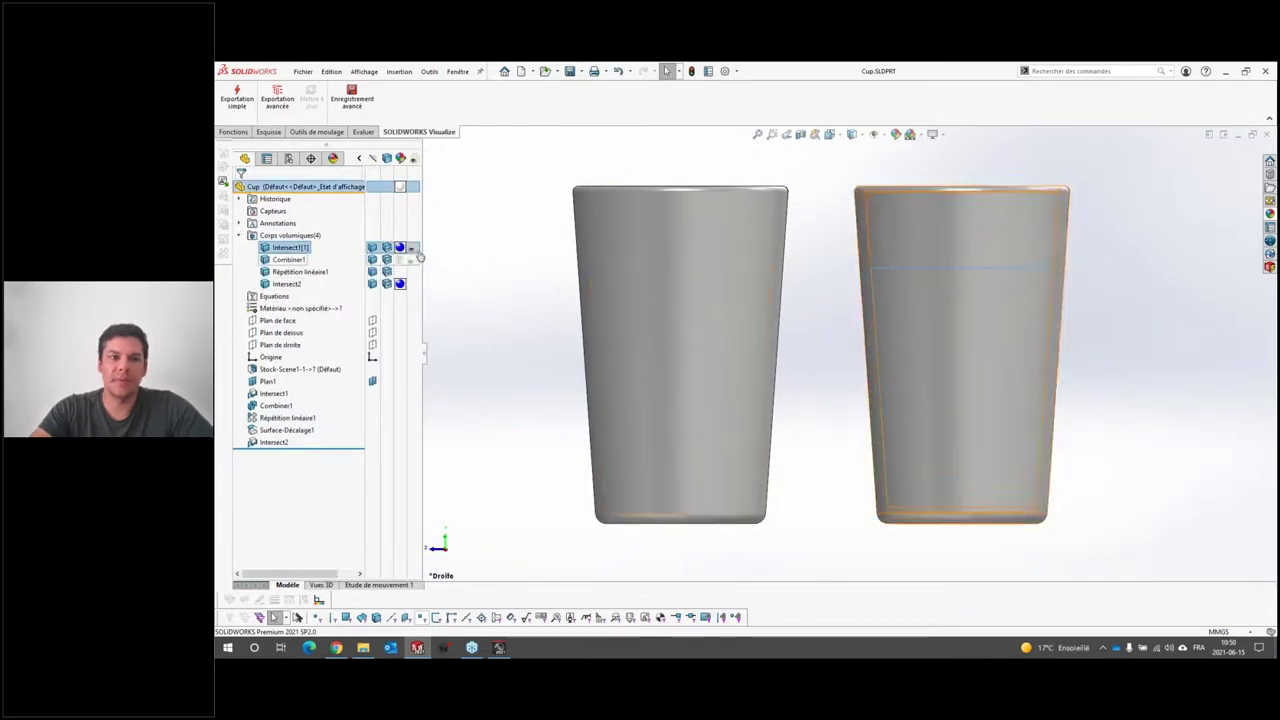
click(410, 259)
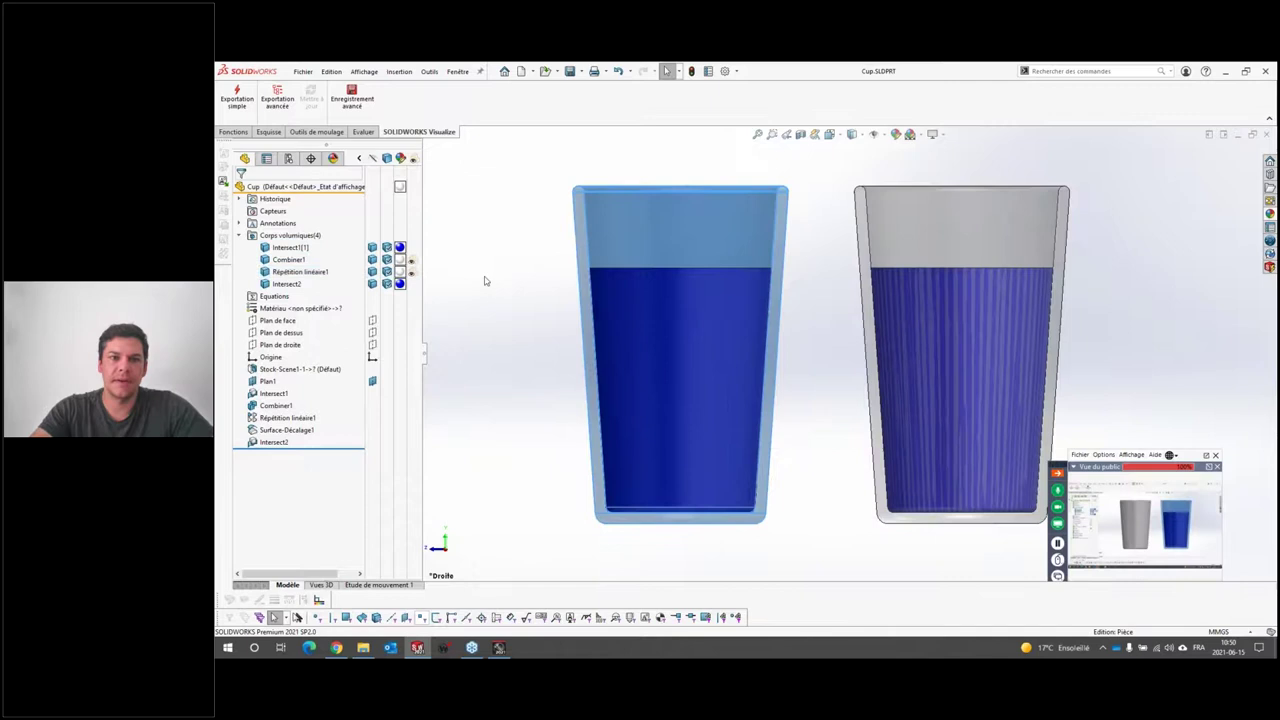
click(485, 281)
scroll(985, 340, down, 3)
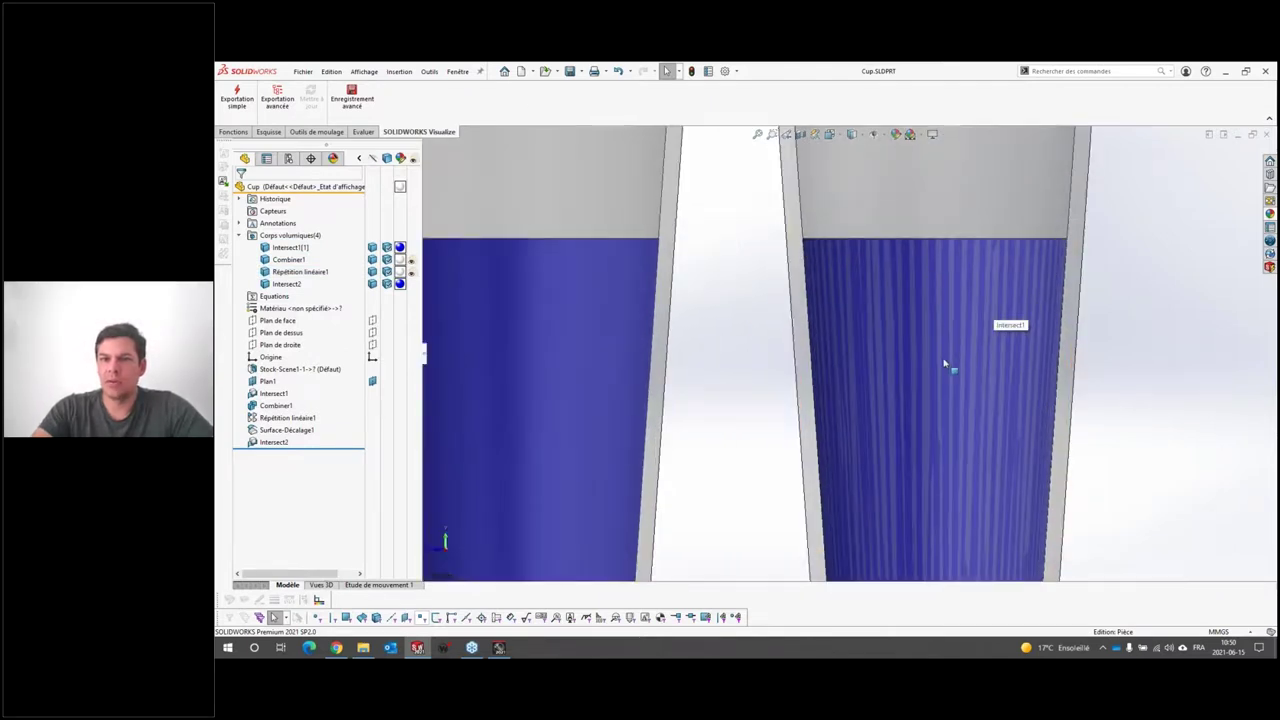
key(ctrl+4)
In a new part, extrude a centred square sketched on Plan de dessus into a slab
click(520, 72)
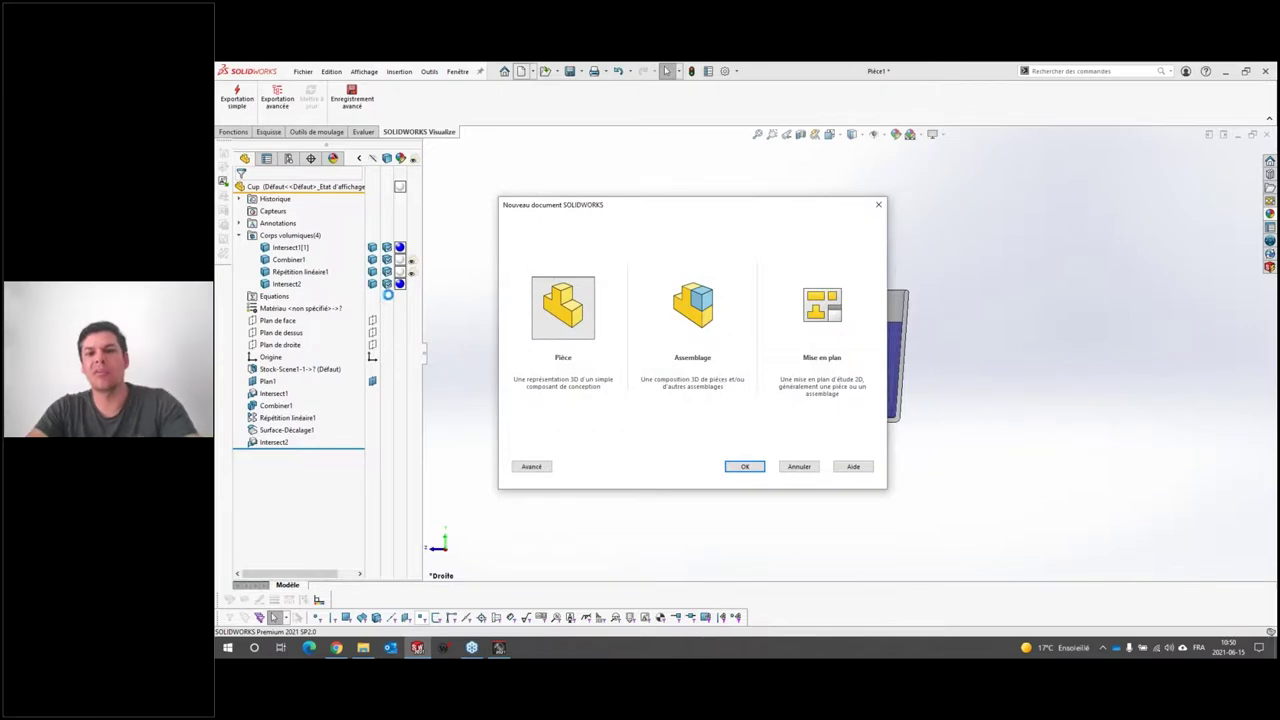
click(281, 272)
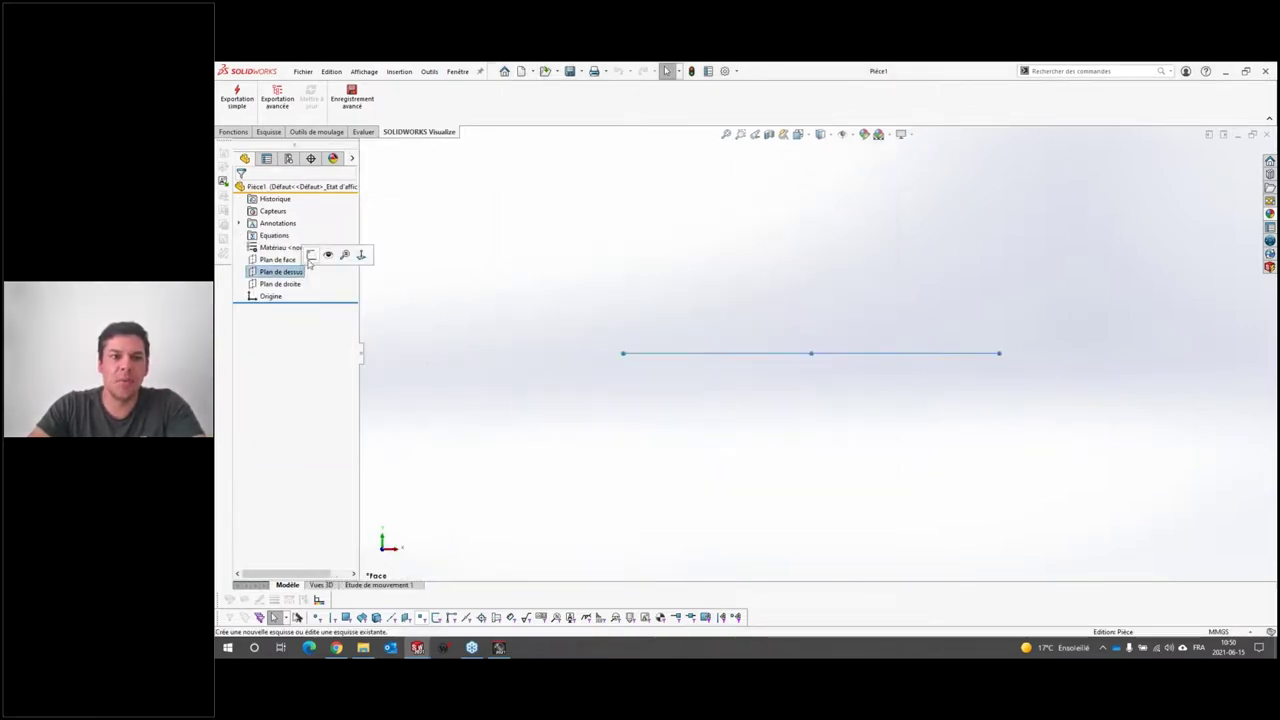
click(315, 256)
click(295, 104)
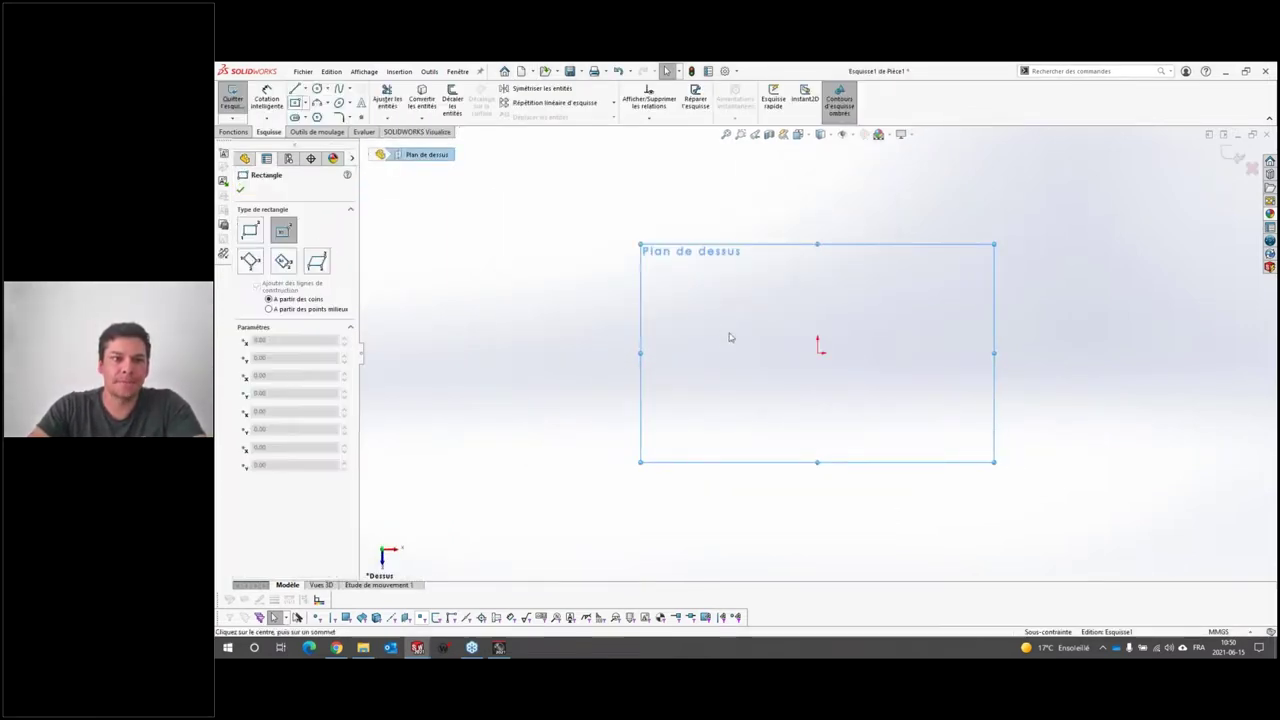
click(818, 347)
click(956, 503)
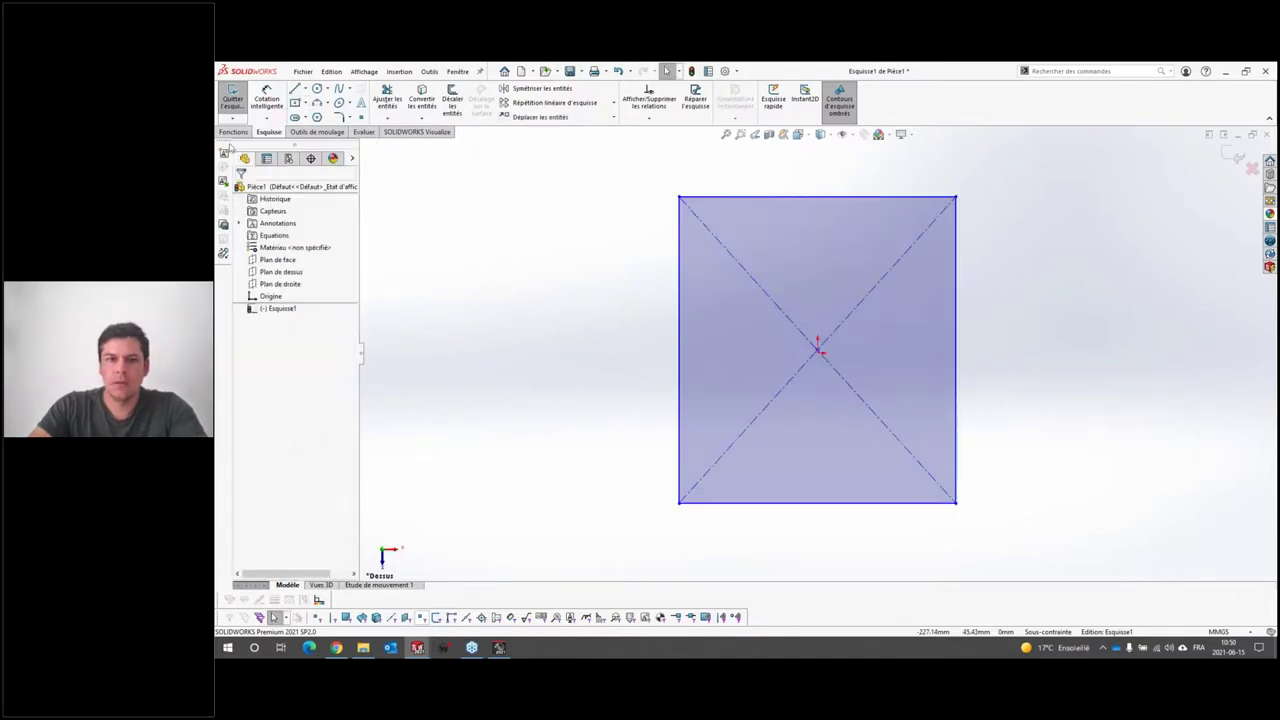
click(234, 132)
click(239, 97)
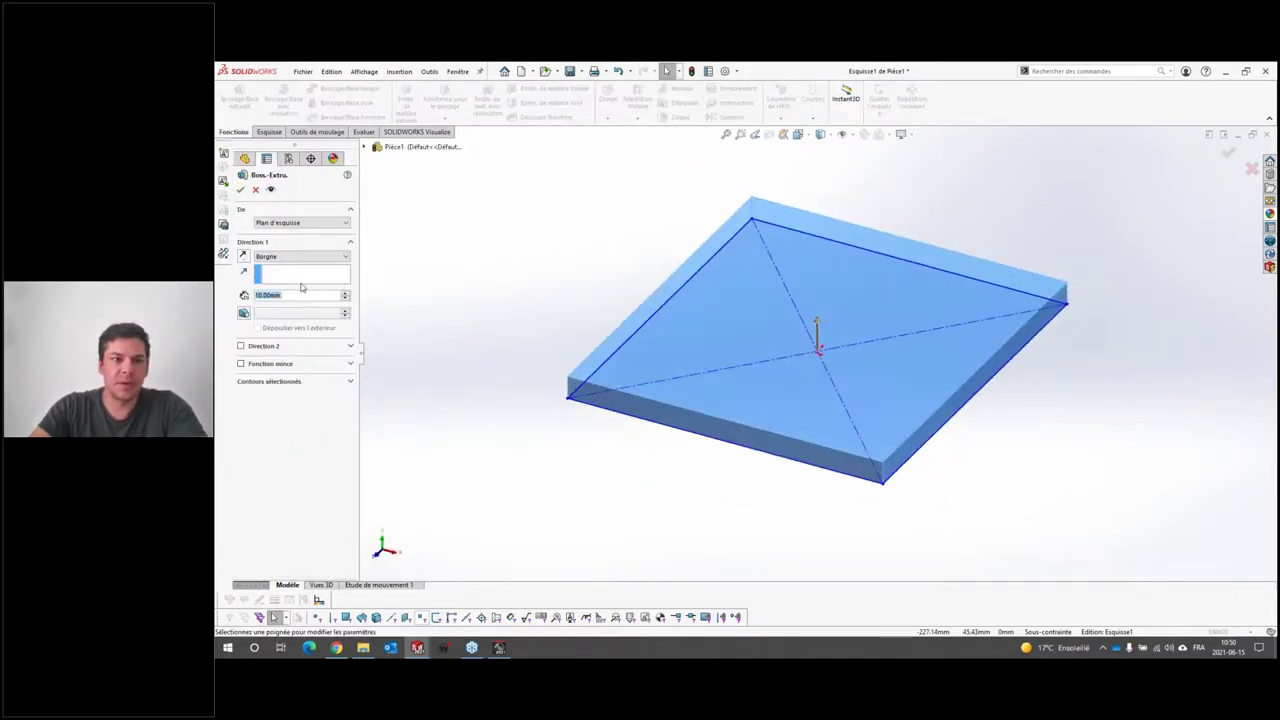
key(Return)
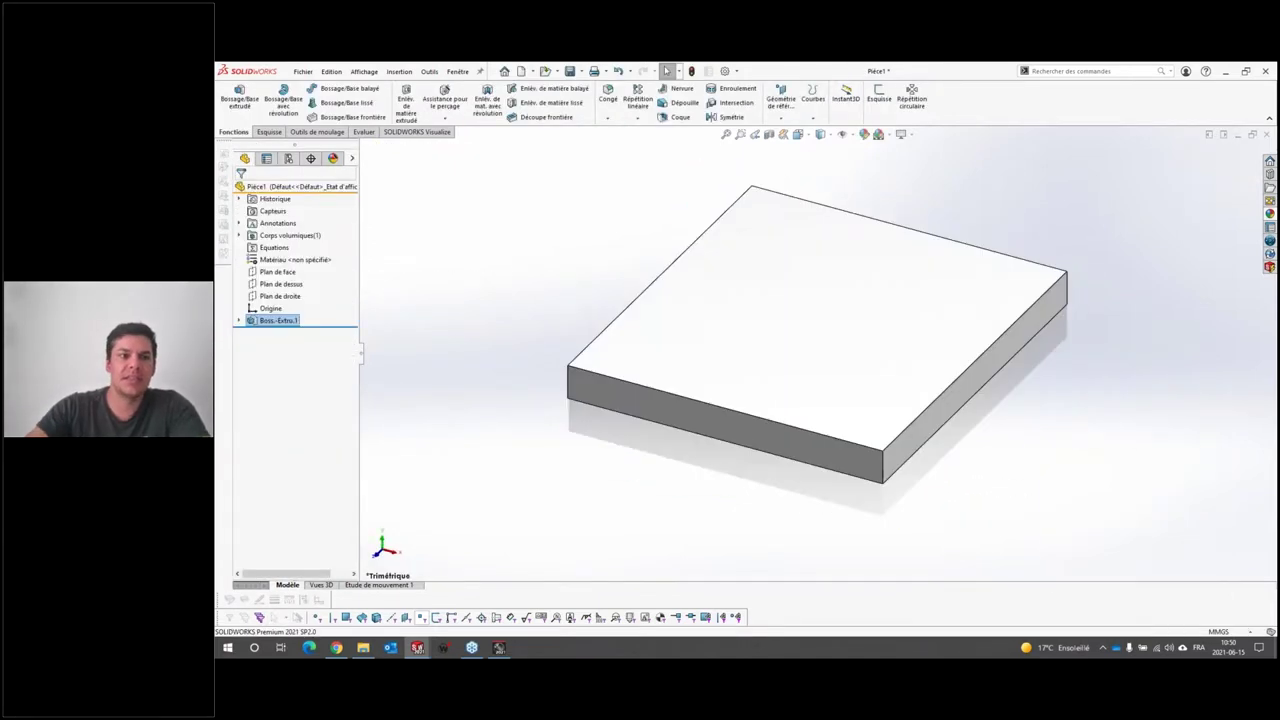
Sketch a circle centred on the slab's top face and extrude it as a separate body
click(766, 309)
click(826, 251)
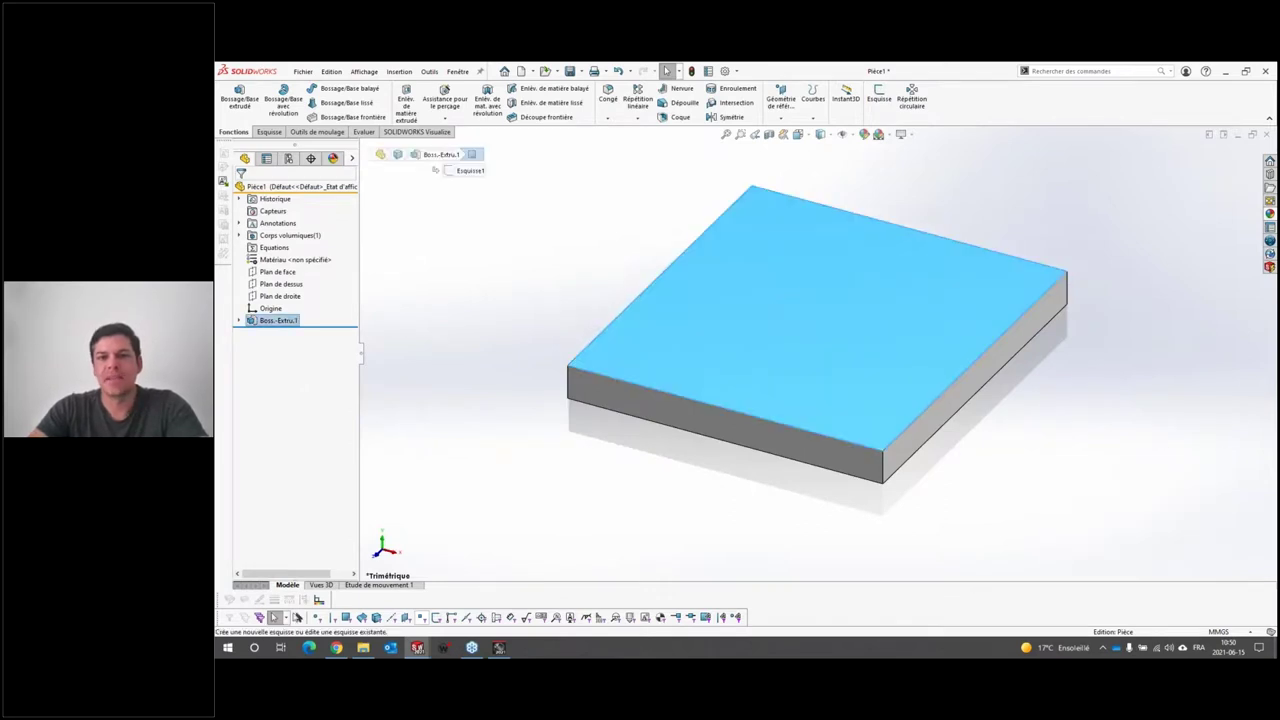
click(317, 88)
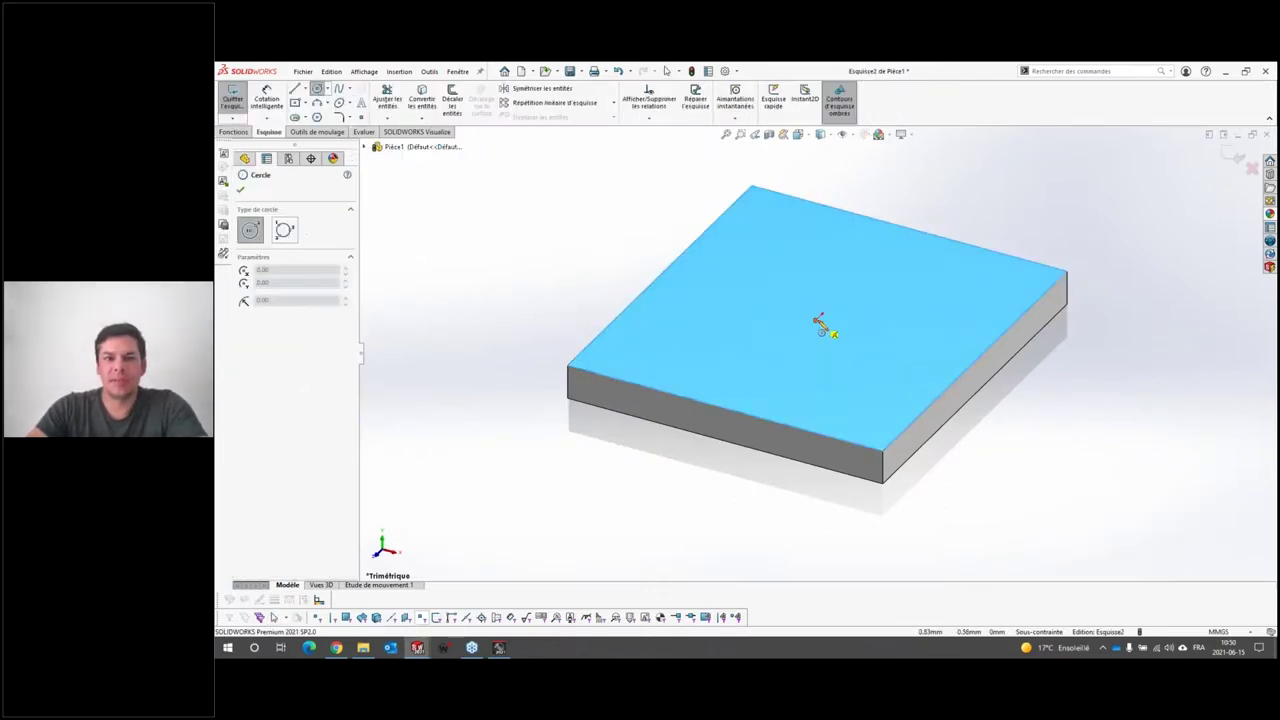
click(818, 318)
click(850, 373)
key(Escape)
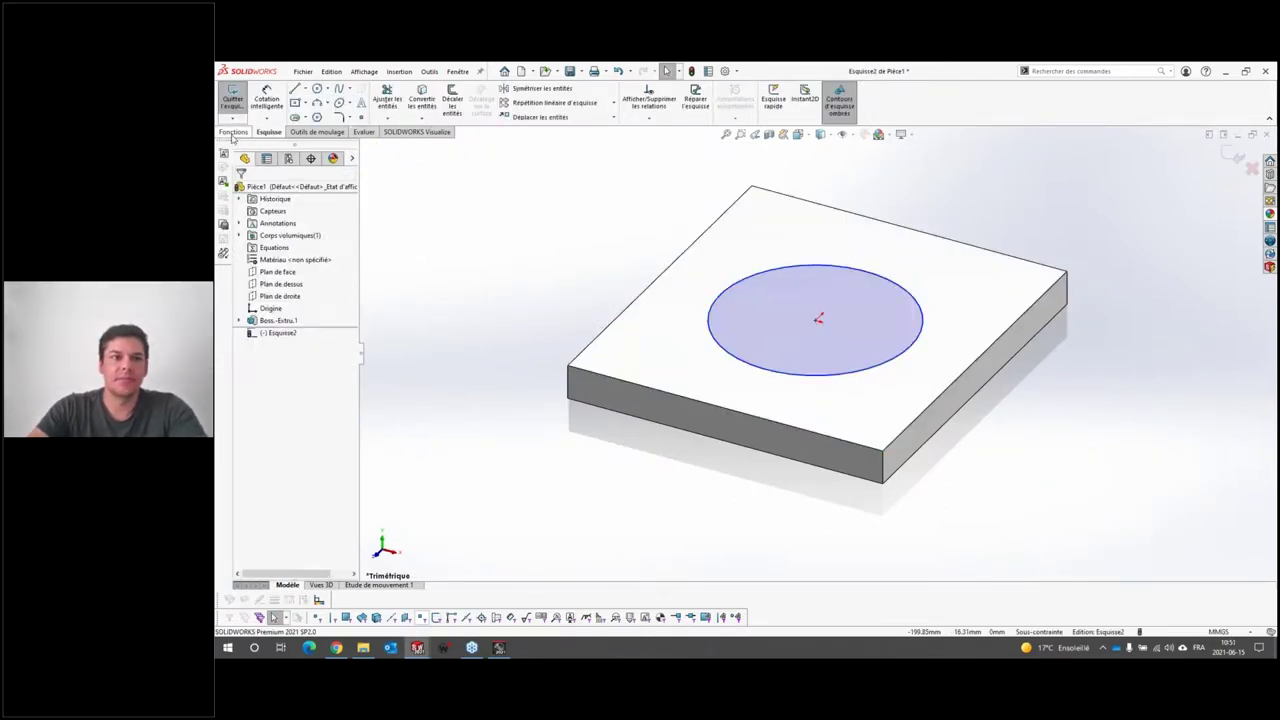
click(234, 132)
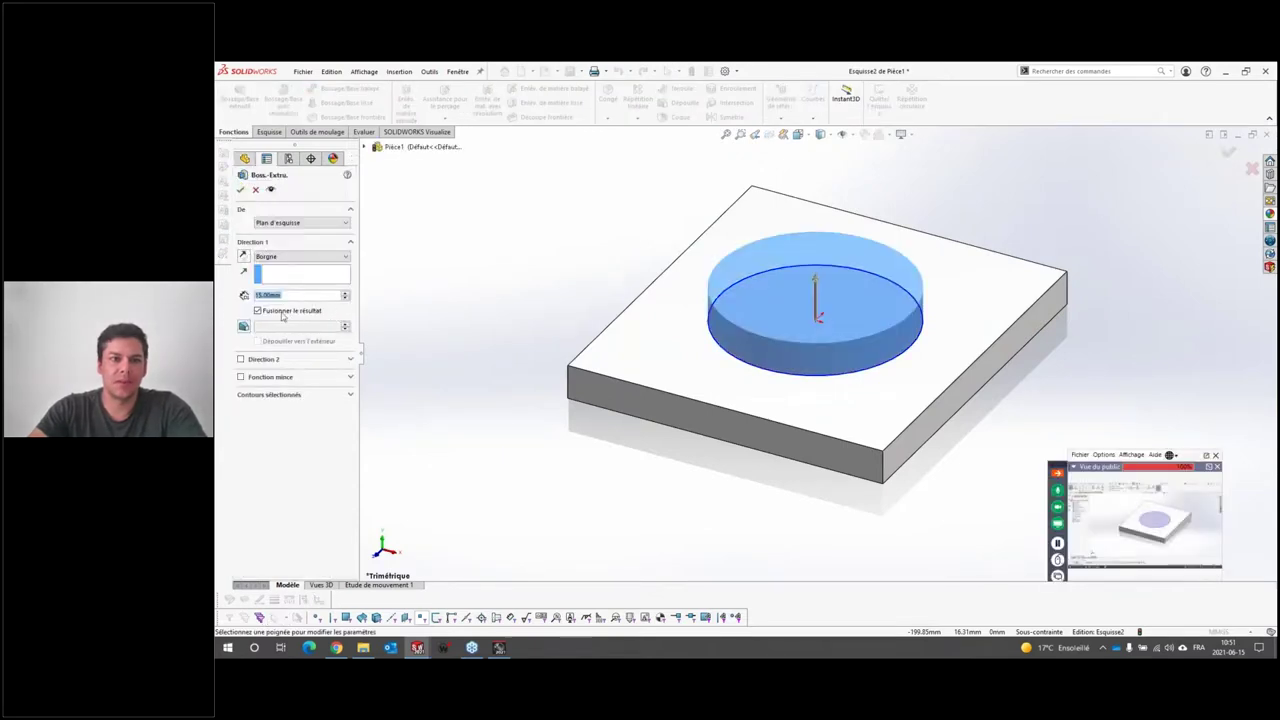
click(240, 189)
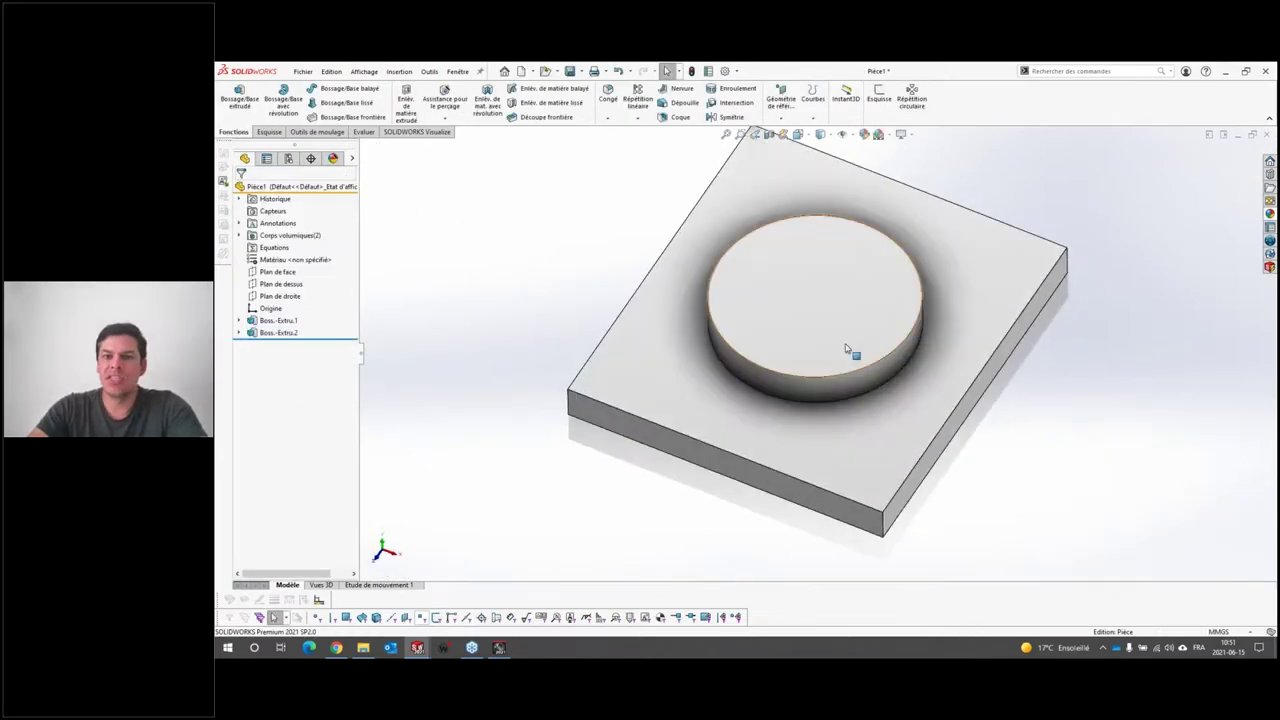
Make the cylinder body transparent in the display pane and orbit to inspect the part
middle_drag(846, 348, 892, 333)
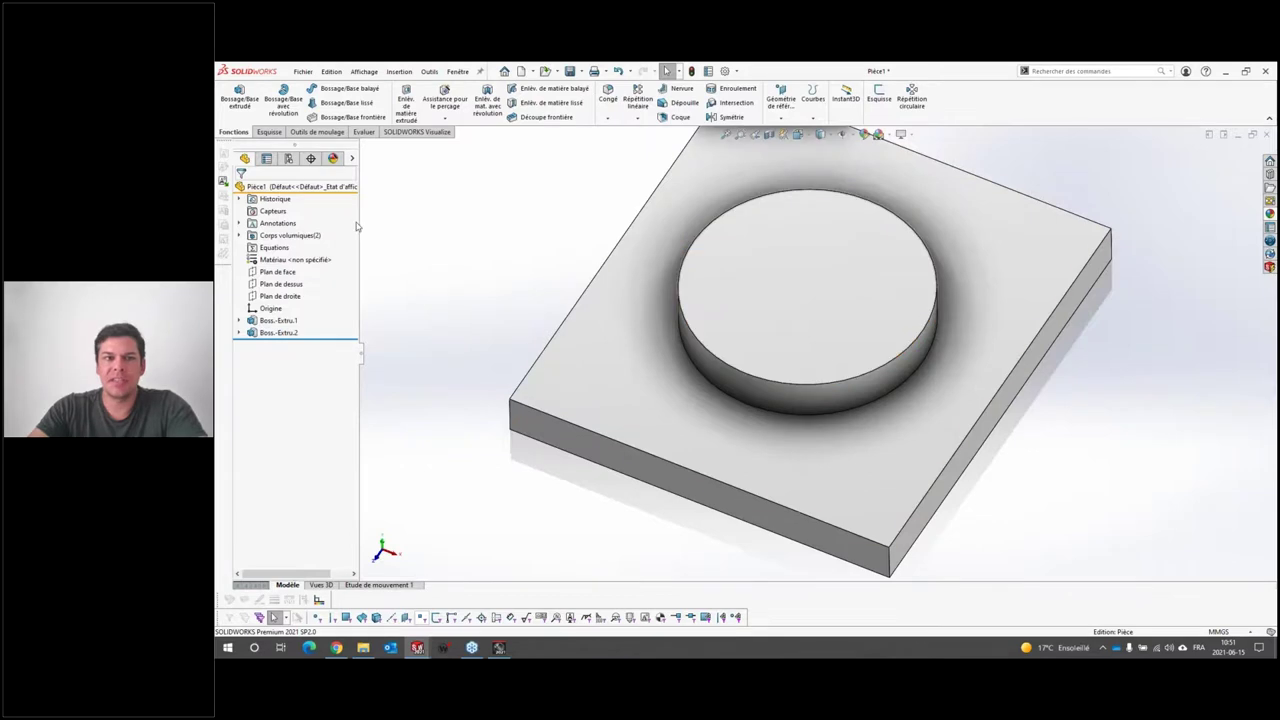
click(239, 235)
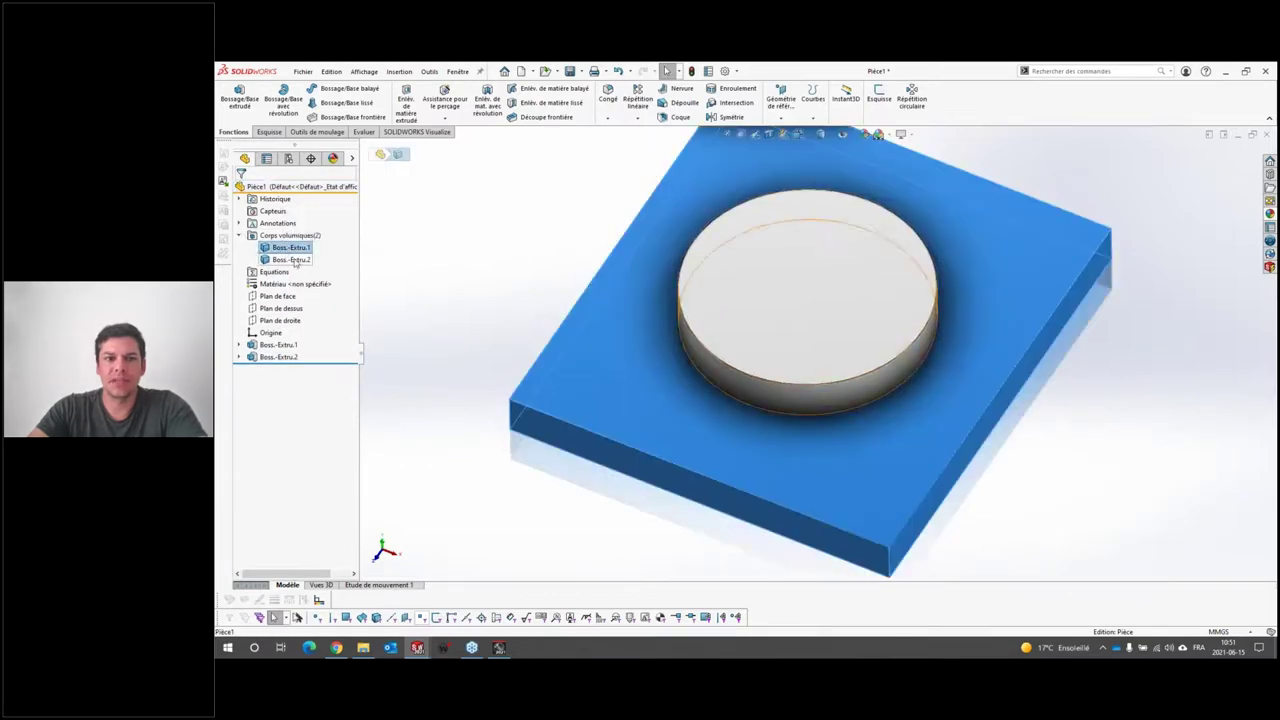
click(291, 259)
click(351, 158)
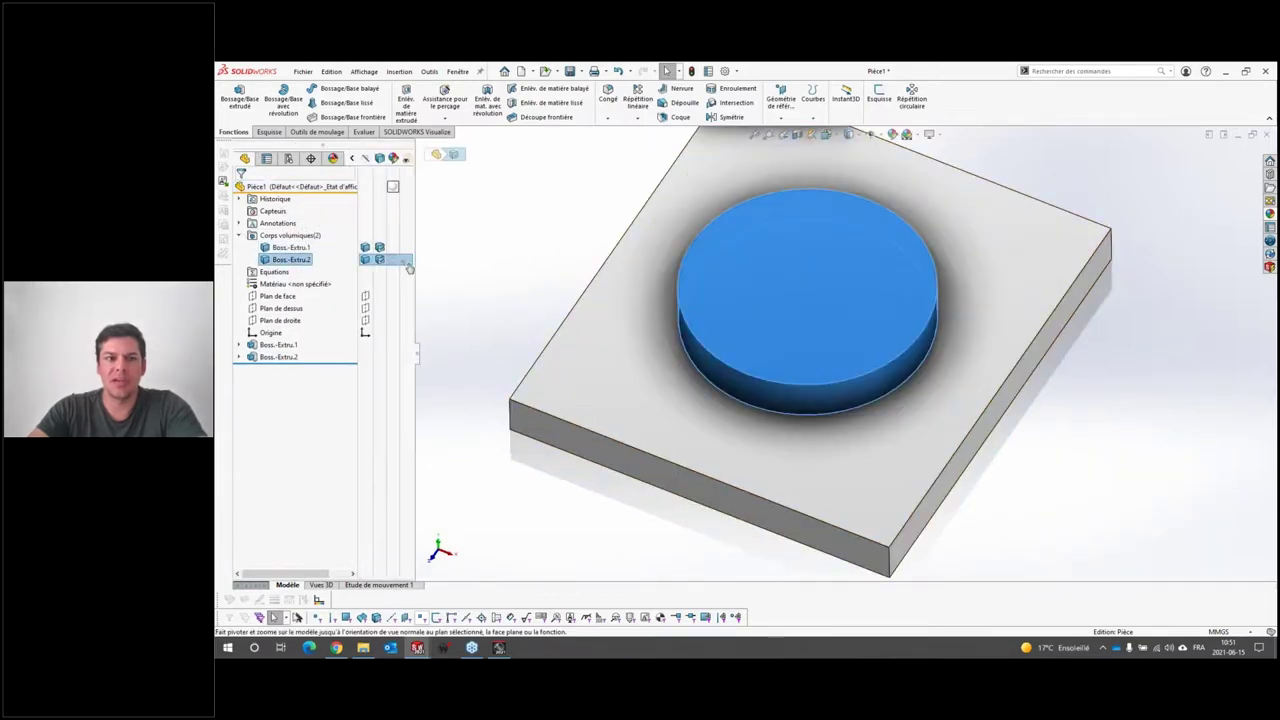
click(548, 247)
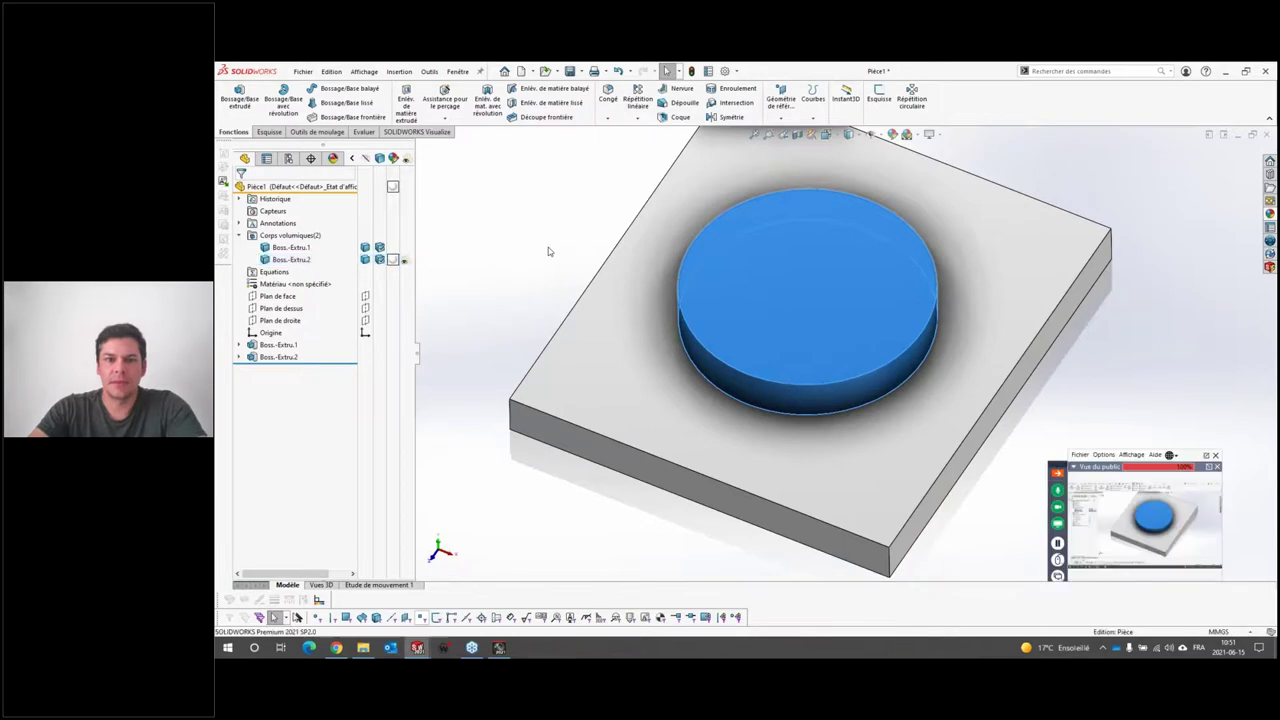
middle_drag(548, 247, 738, 302)
scroll(738, 302, down, 5)
scroll(832, 346, down, 2)
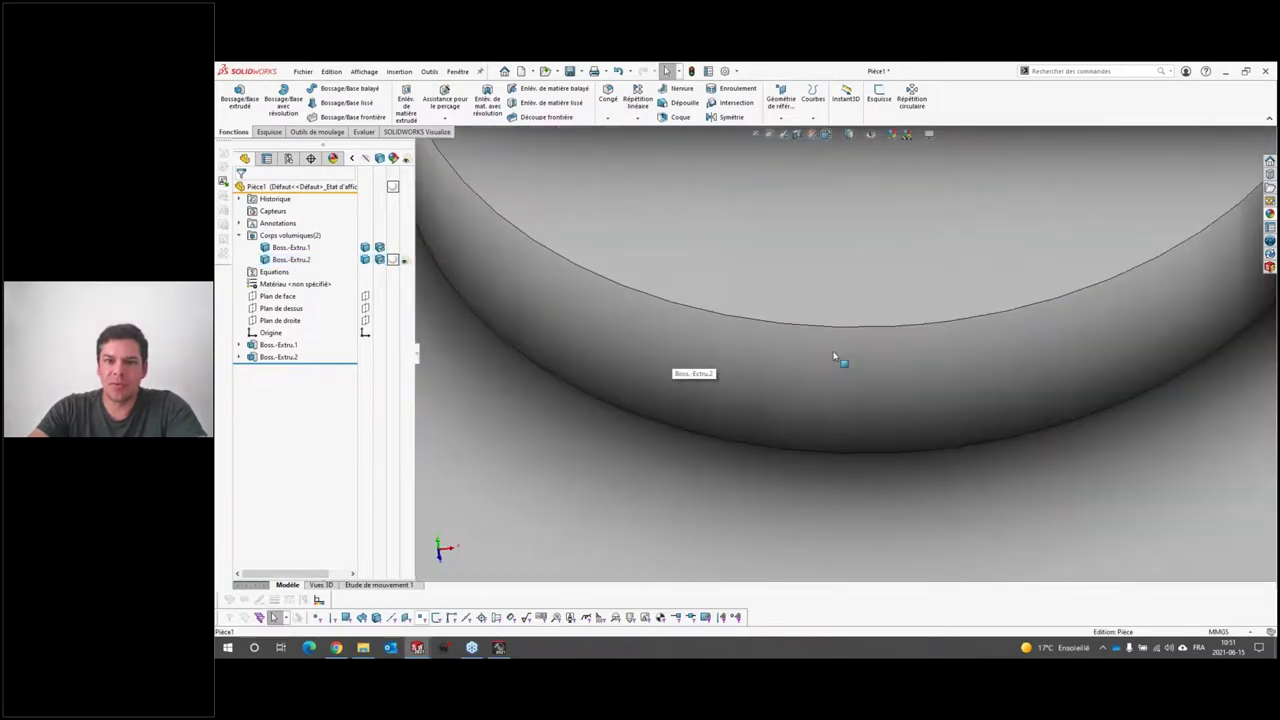
scroll(844, 378, up, 2)
scroll(844, 378, up, 2)
scroll(851, 343, down, 4)
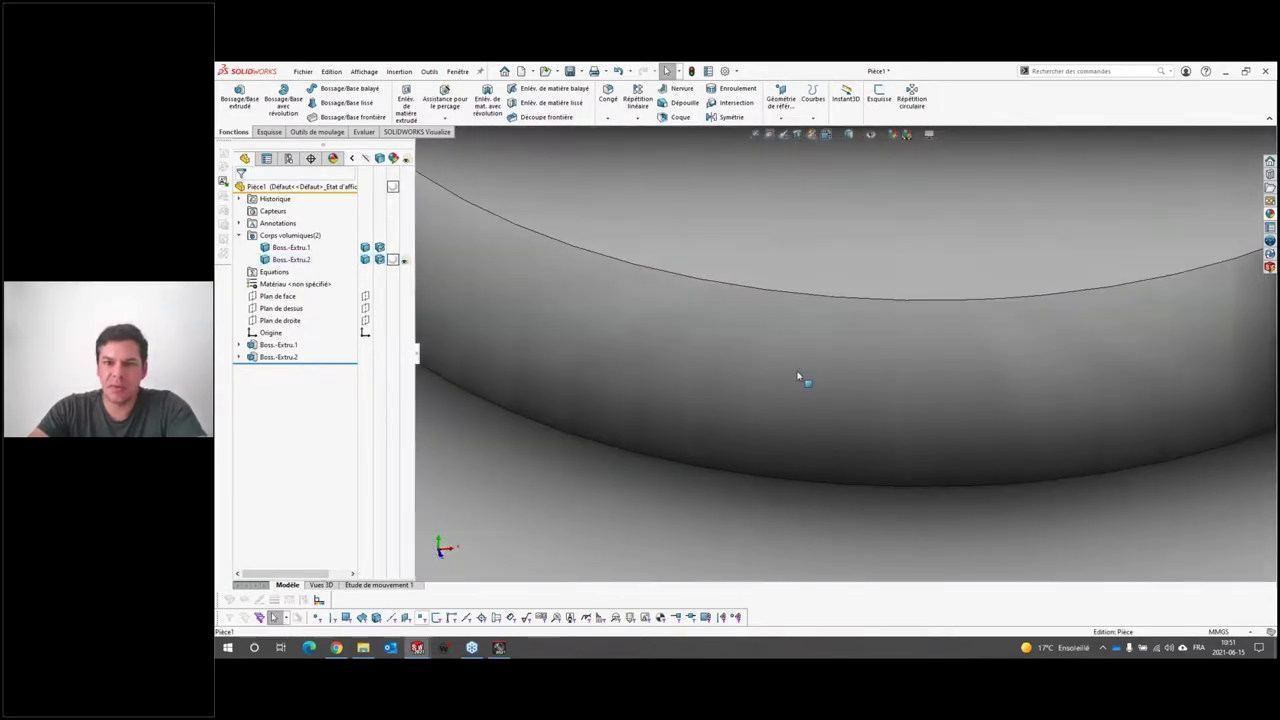
scroll(803, 374, up, 3)
scroll(806, 378, up, 3)
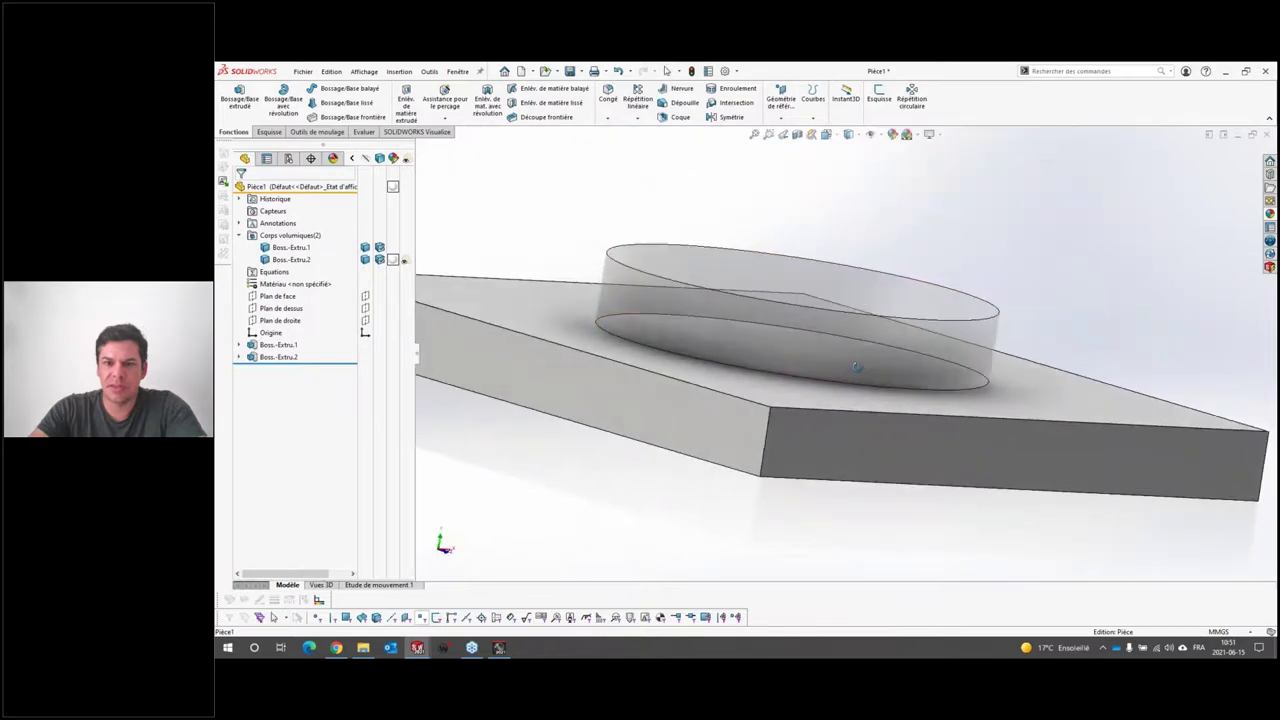
middle_drag(845, 378, 661, 441)
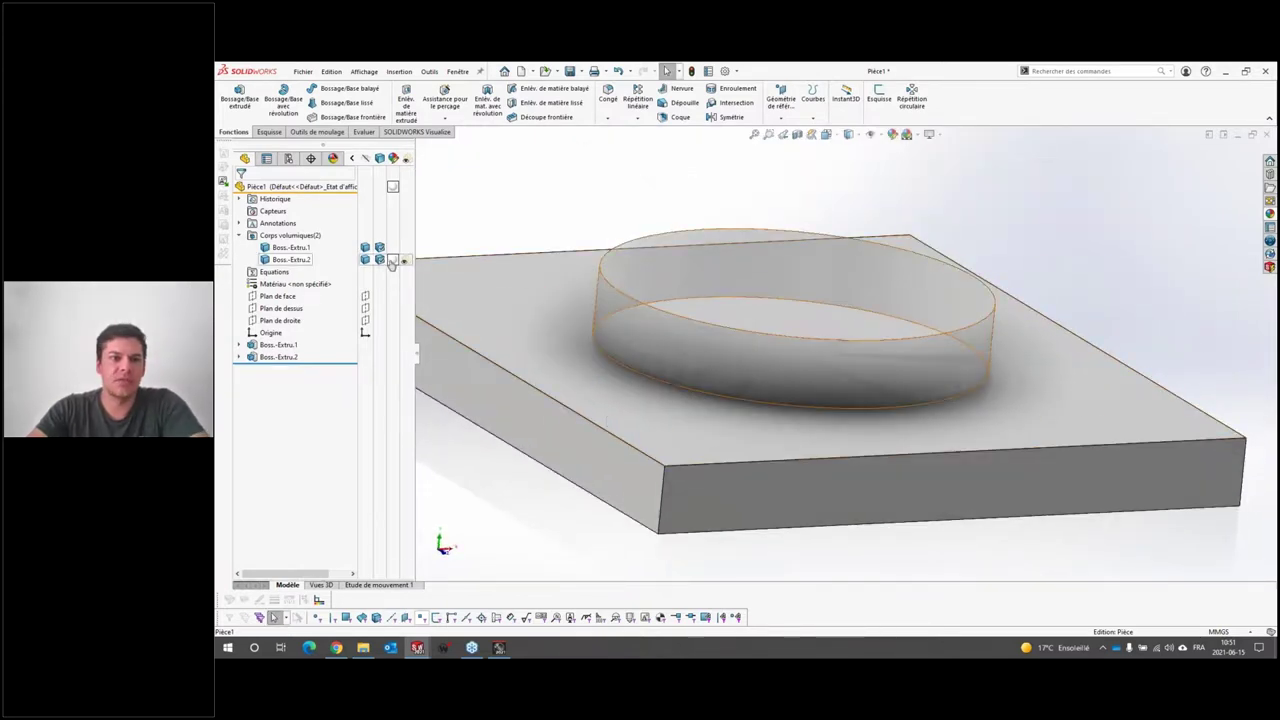
Colour the Boss.-Extru.1 slab orange through its Apparences menu
click(533, 332)
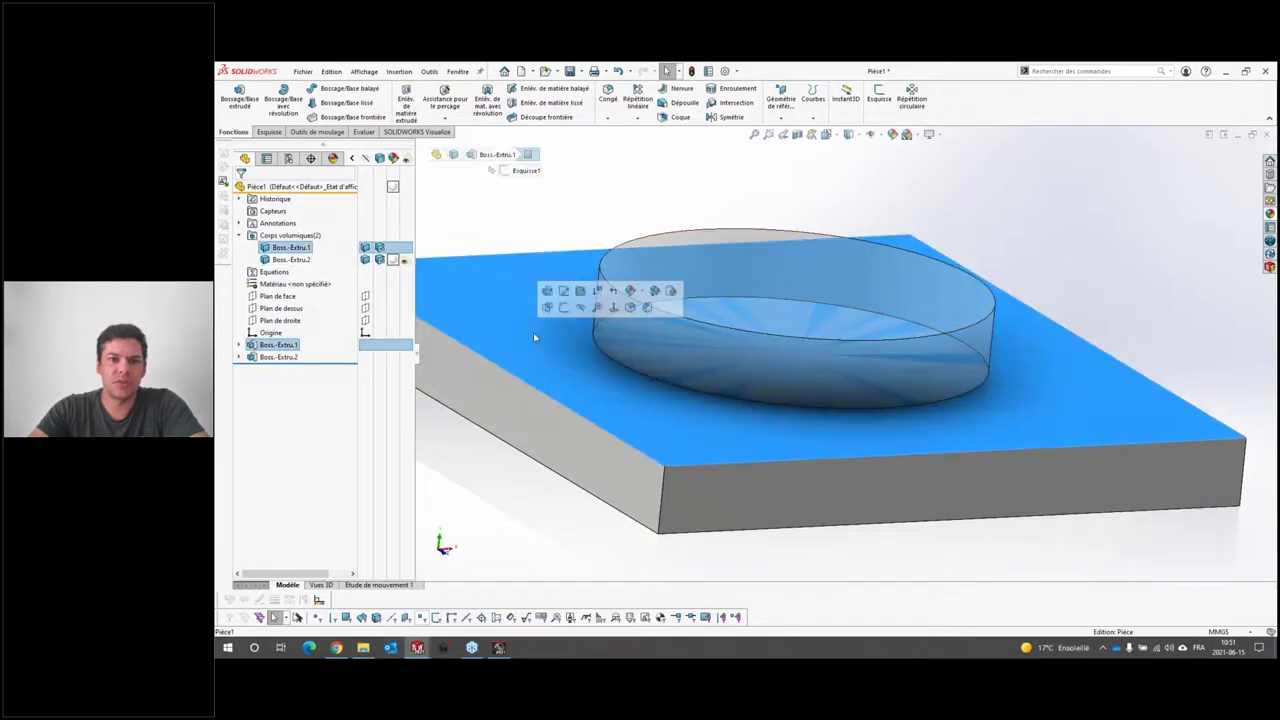
click(641, 291)
click(651, 342)
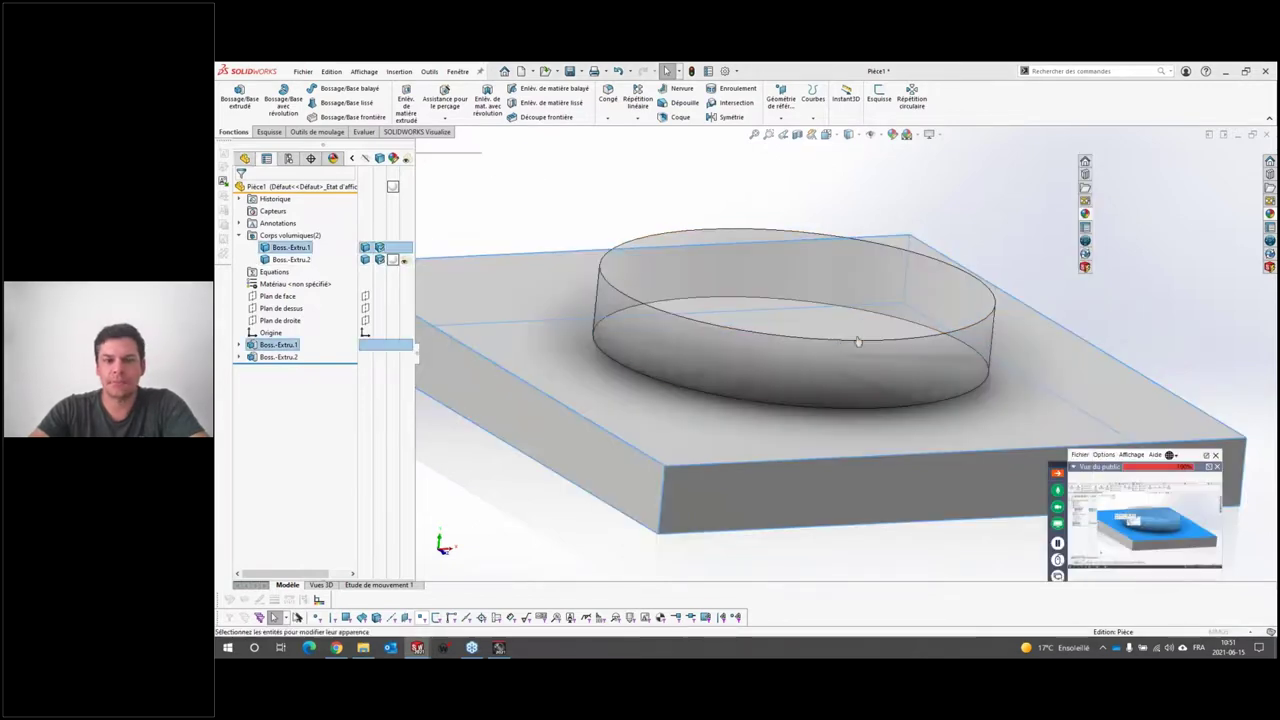
click(305, 527)
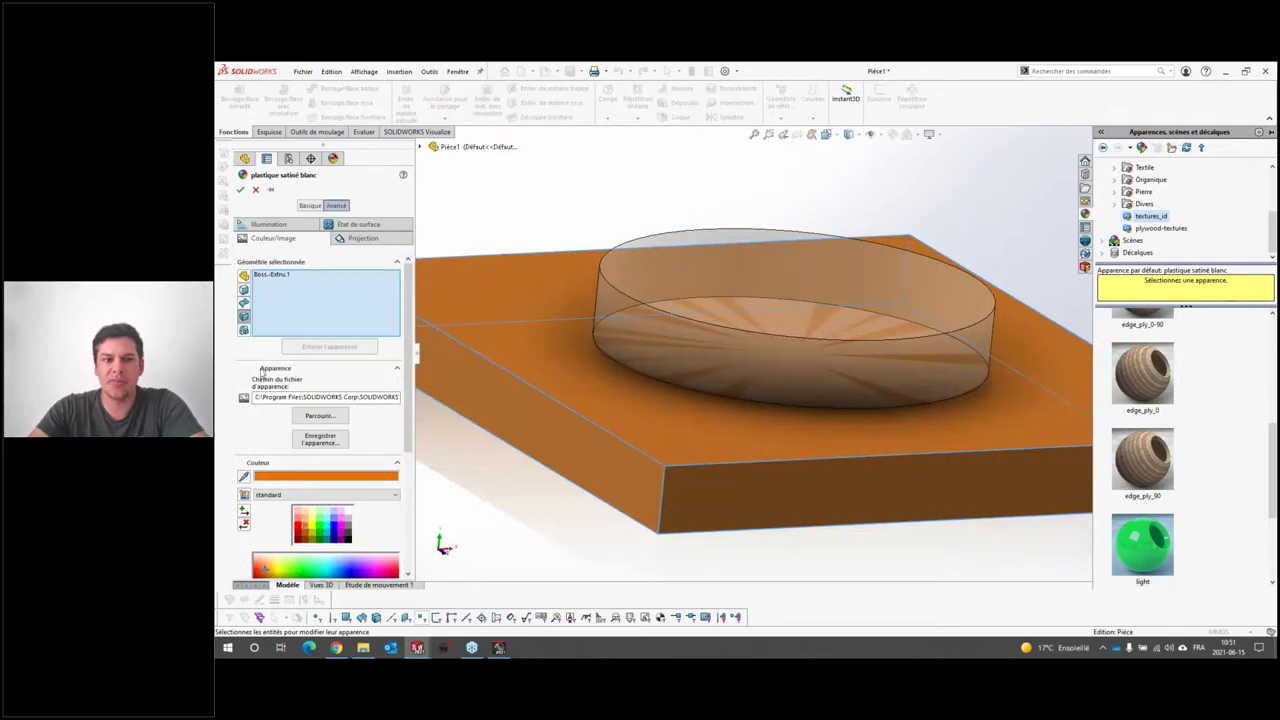
click(240, 189)
Fit the part in view and close all open documents
key(ctrl+7)
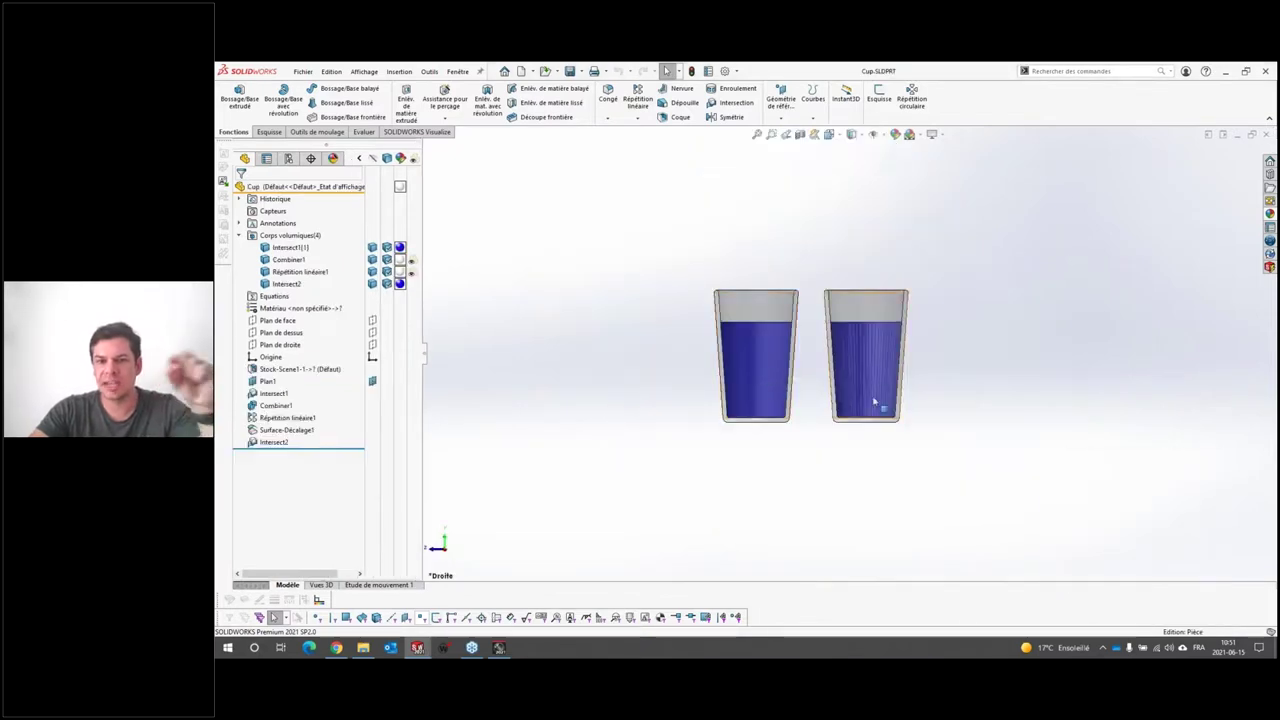
key(f)
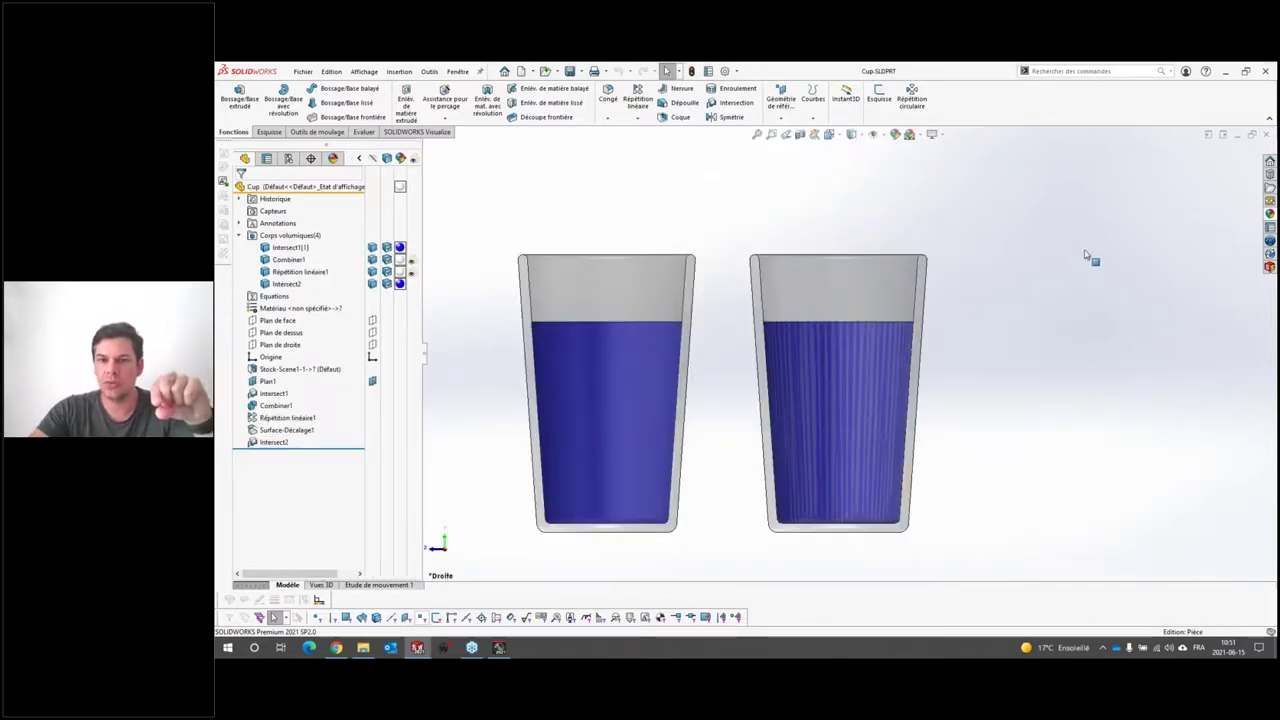
click(1264, 135)
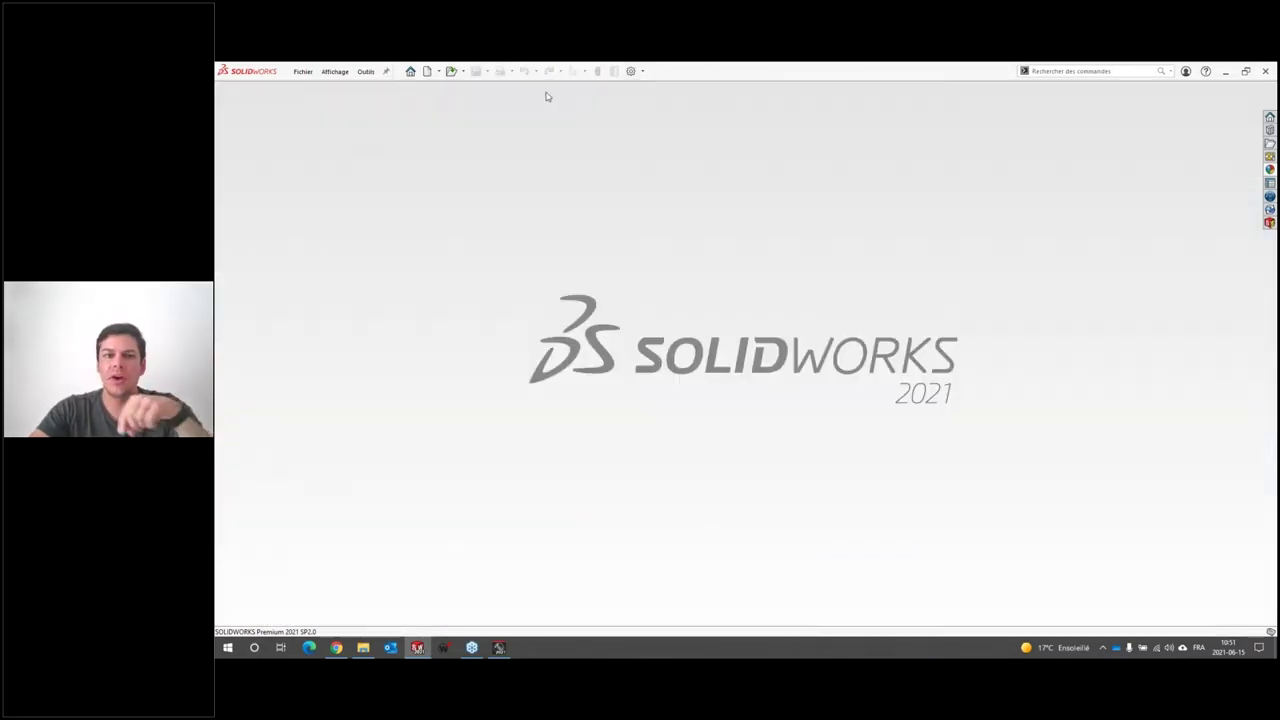
Reopen the Scene1 part from the recent documents list and zoom in
click(463, 71)
click(470, 100)
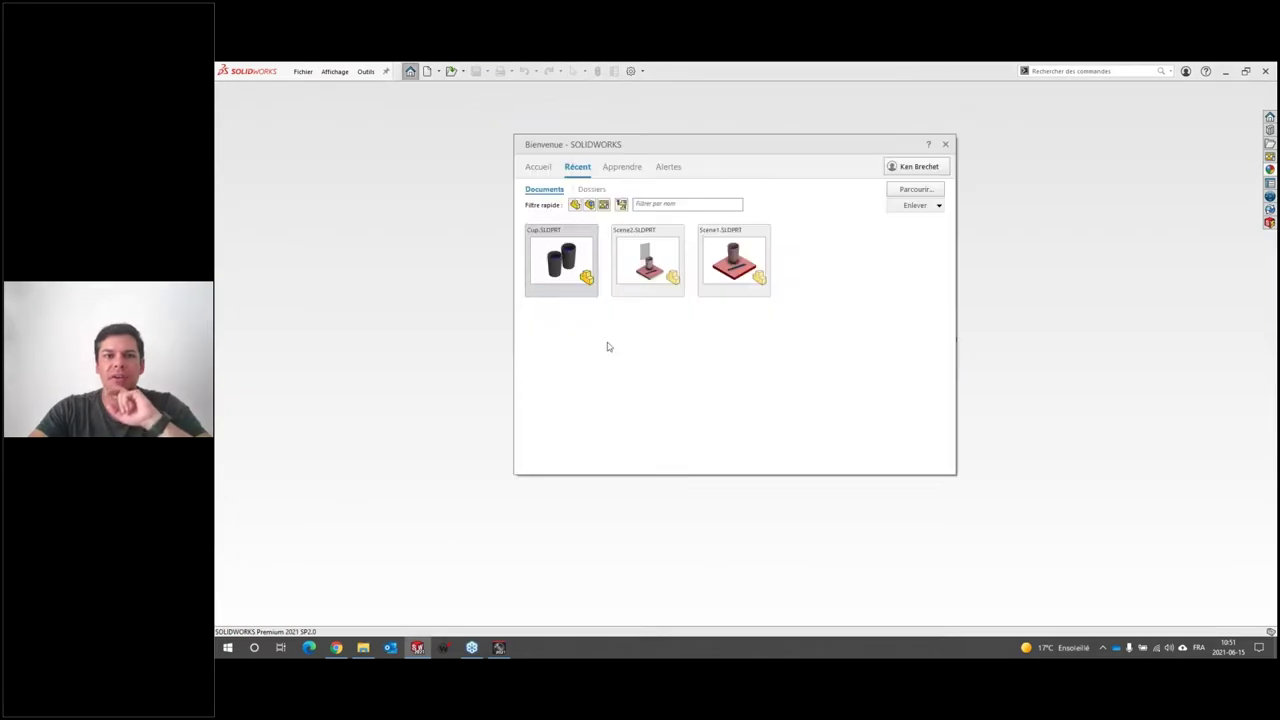
click(705, 274)
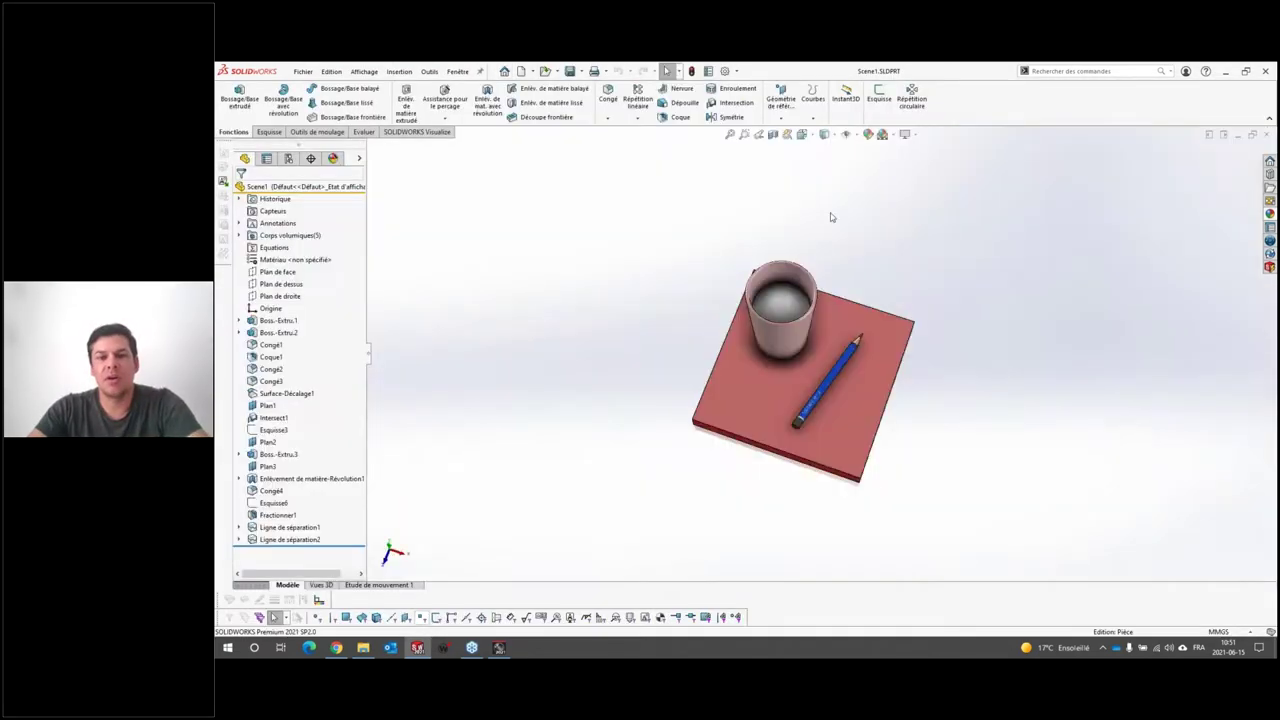
scroll(766, 315, down, 3)
scroll(766, 315, down, 5)
scroll(766, 315, down, 2)
scroll(594, 271, down, 3)
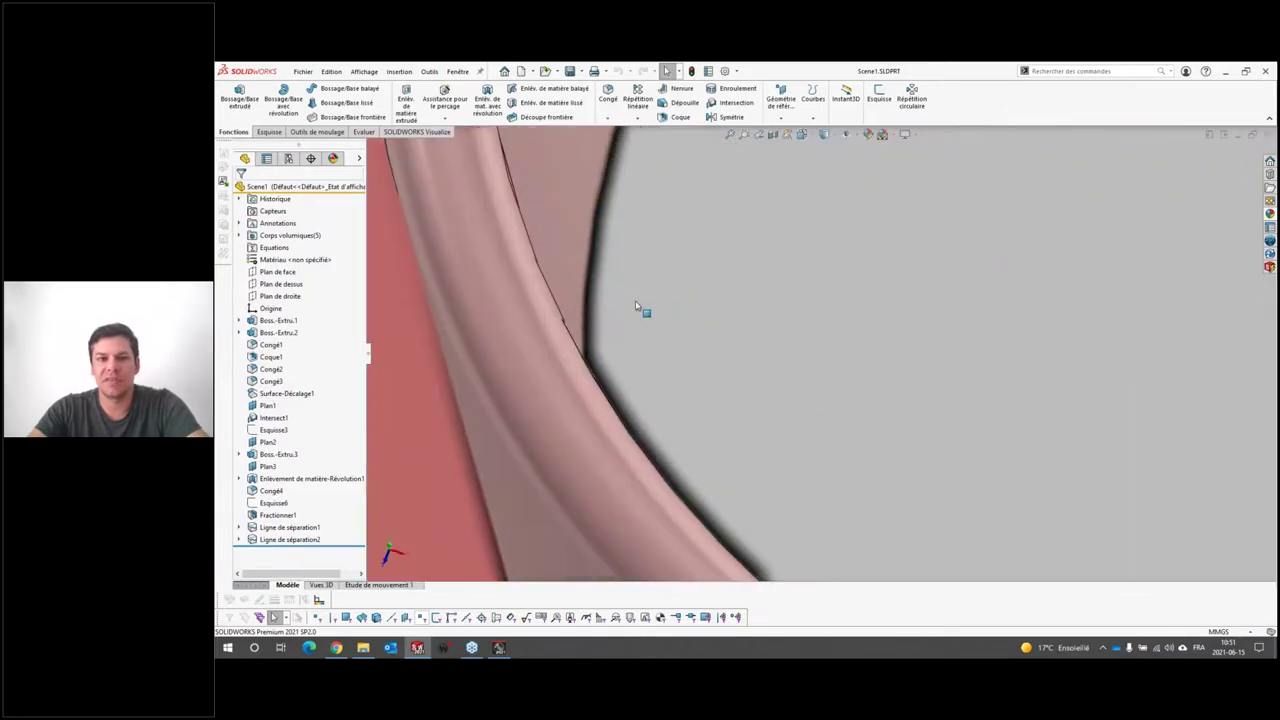
Inspect the cup, pencil and red plate, zooming to fit and orbiting to a front view
click(609, 309)
scroll(614, 320, down, 1)
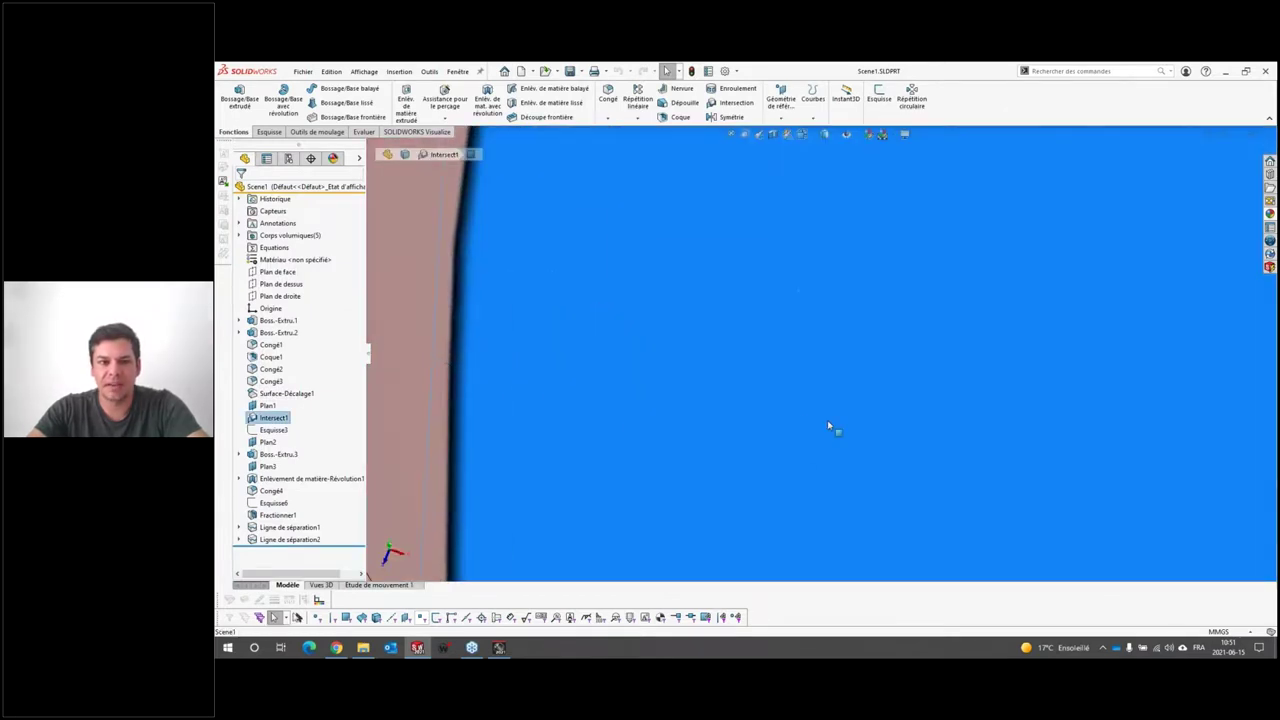
key(f)
click(620, 297)
mouse_move(620, 297)
middle_down()
mouse_move(827, 430)
mouse_move(849, 378)
middle_up()
scroll(827, 430, down, 5)
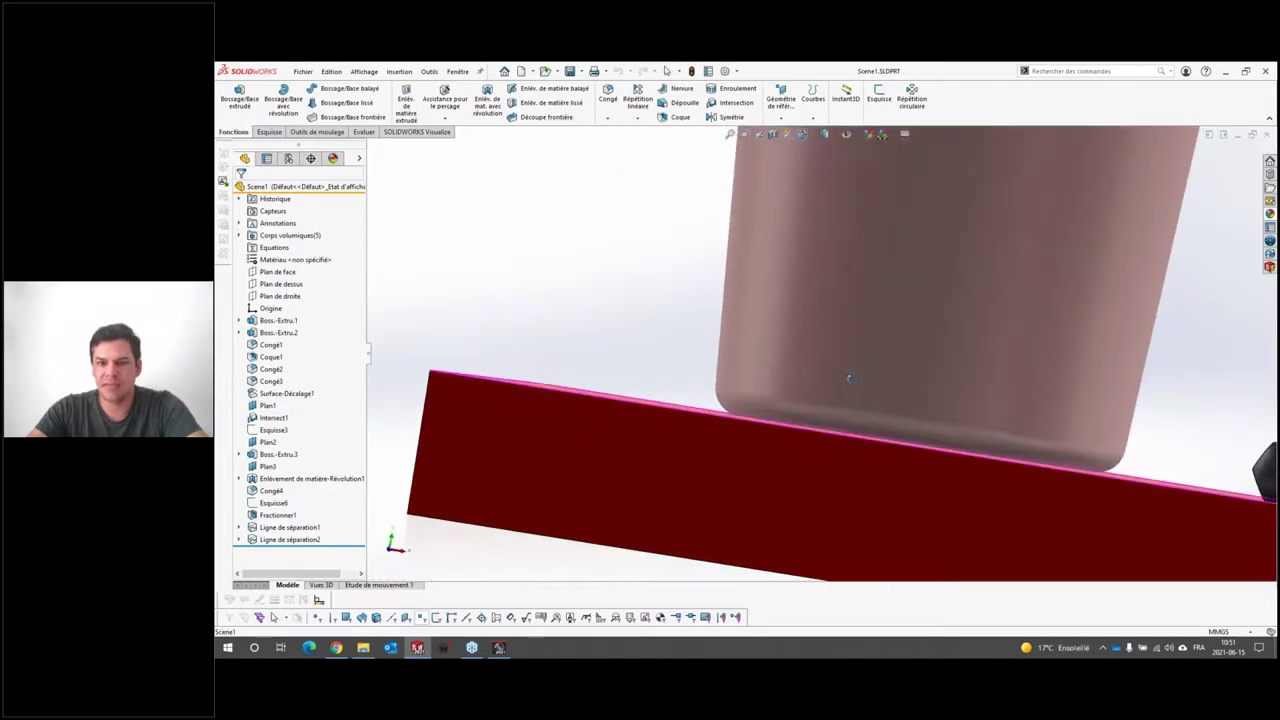
middle_drag(849, 378, 762, 312)
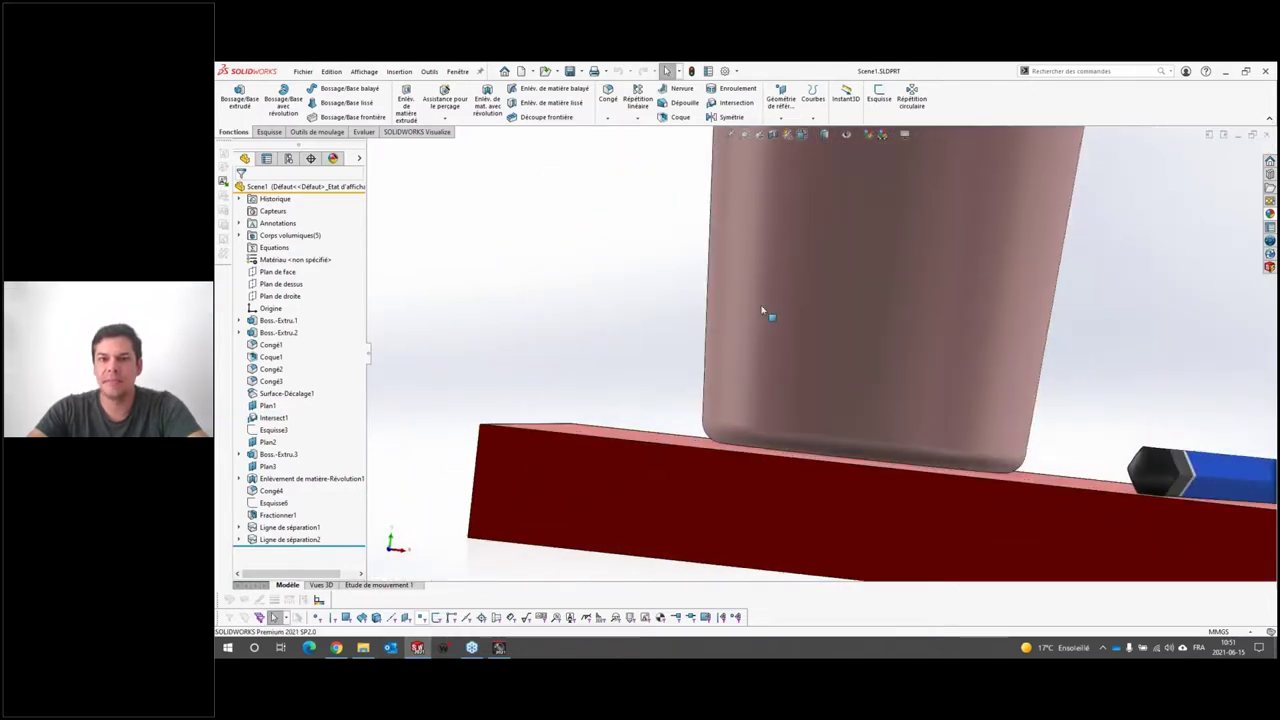
key(ctrl+1)
Set the view to Perspective, turn the cup isometric, then close Scene1.SLDPRT
click(904, 134)
click(932, 189)
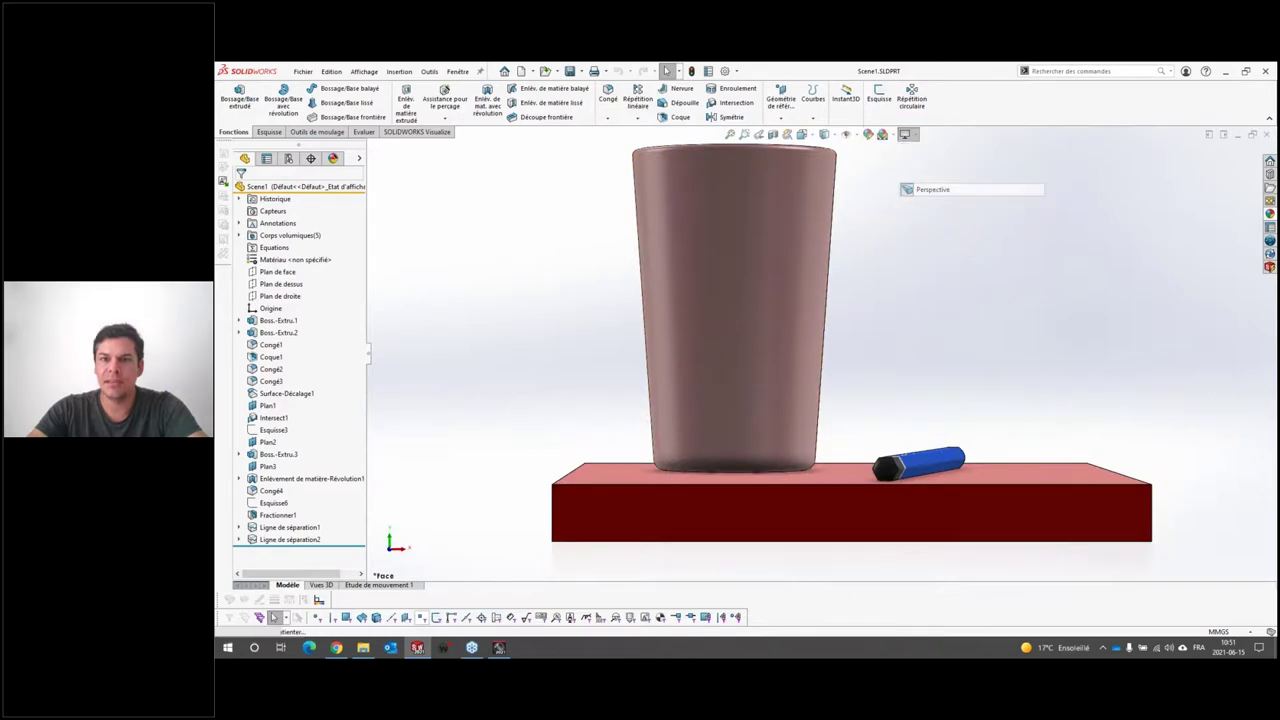
scroll(680, 506, down, 3)
scroll(697, 417, down, 3)
scroll(616, 352, down, 3)
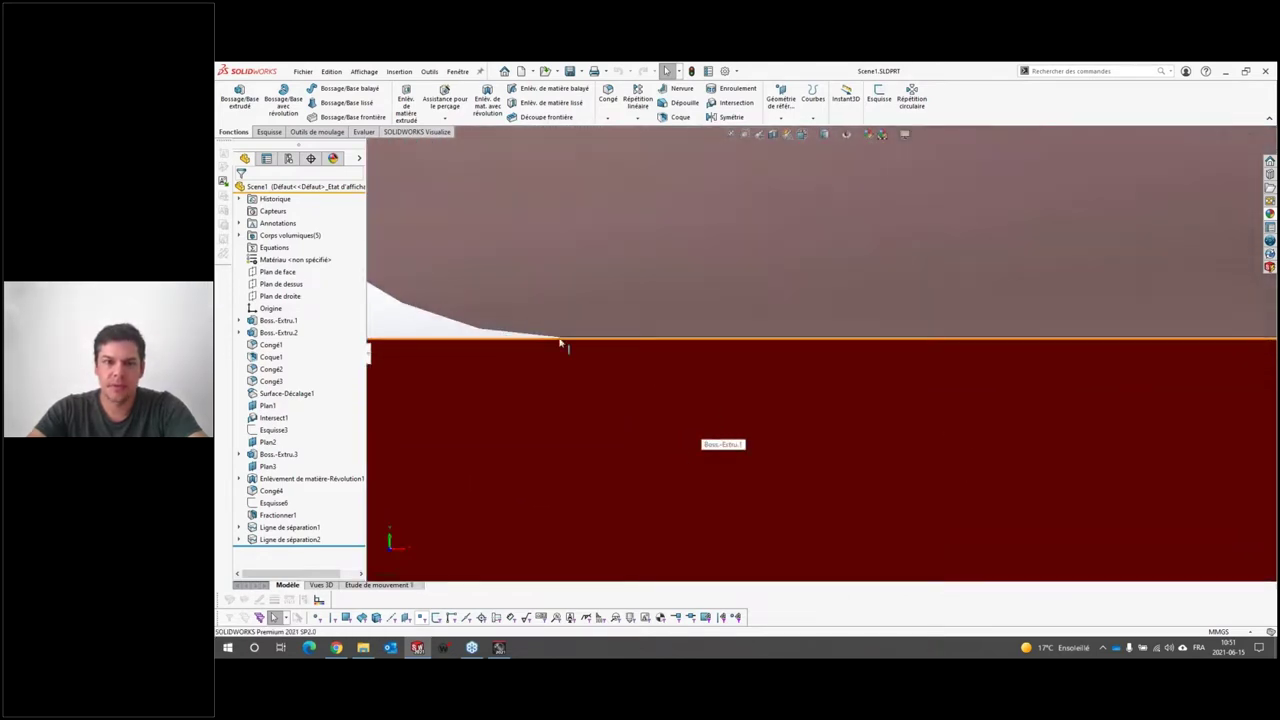
scroll(600, 346, down, 2)
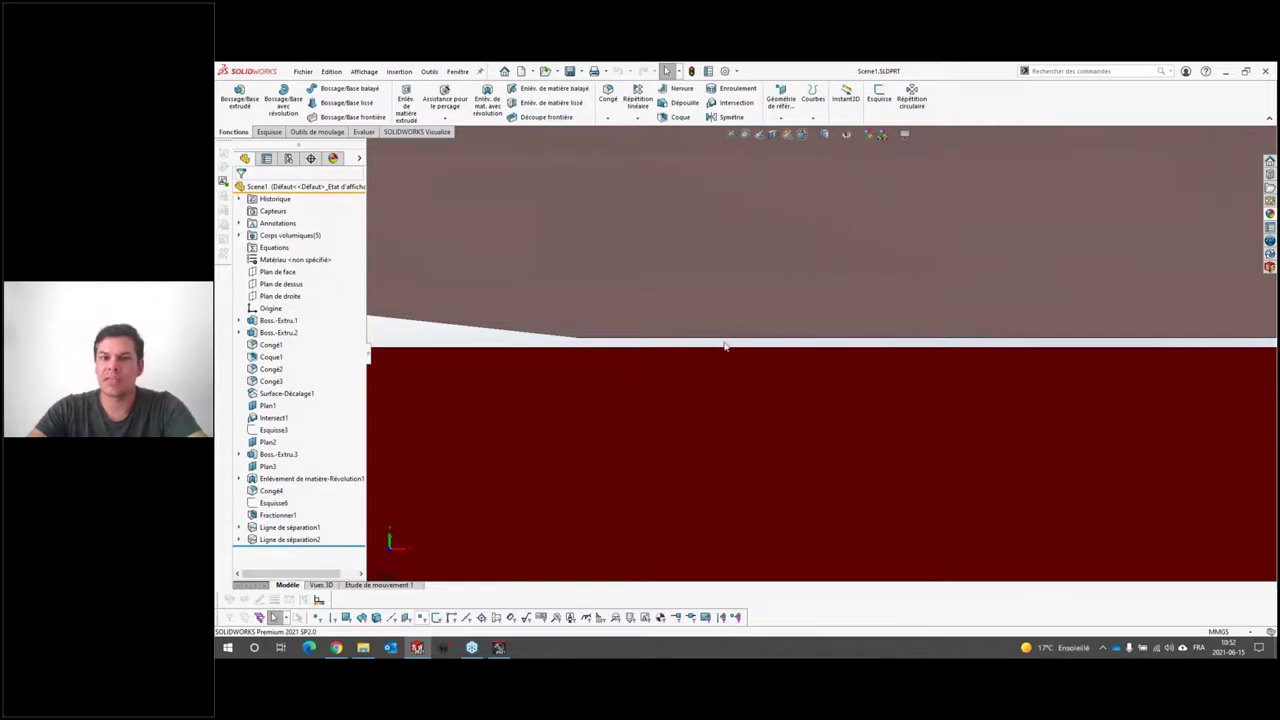
scroll(725, 346, up, 5)
scroll(837, 366, up, 5)
middle_drag(917, 357, 899, 374)
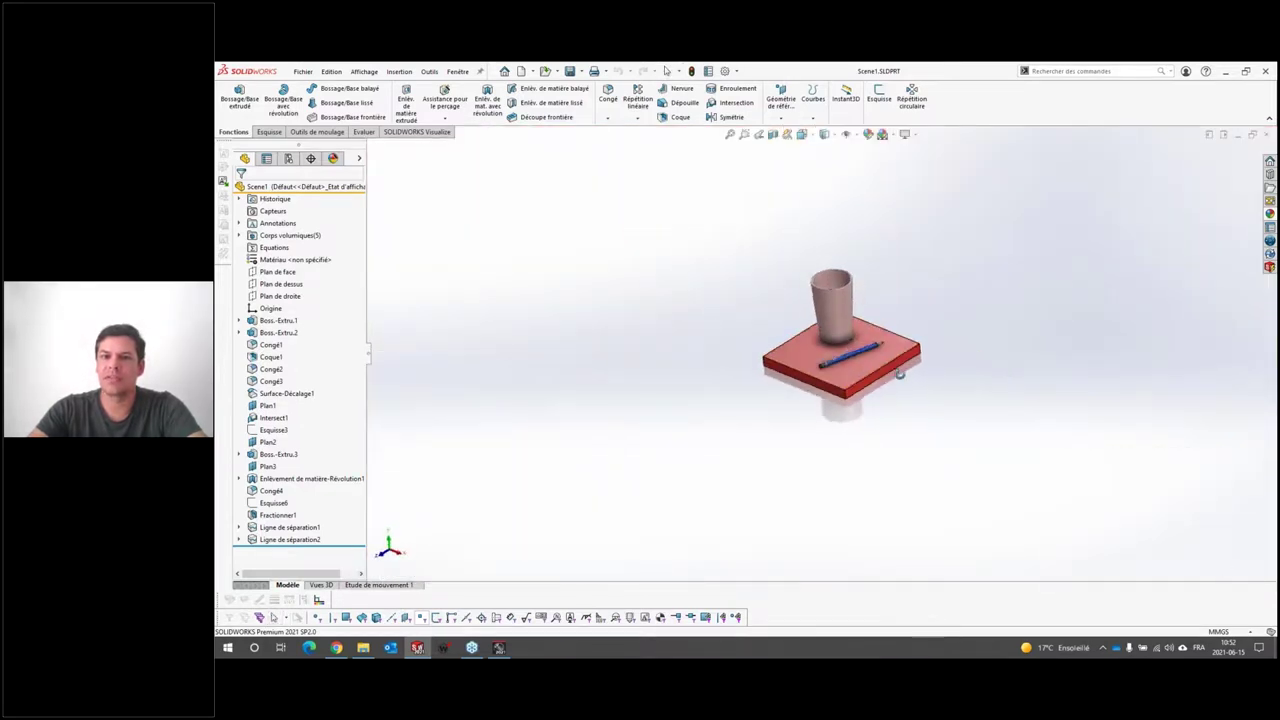
scroll(899, 374, down, 3)
scroll(953, 373, down, 3)
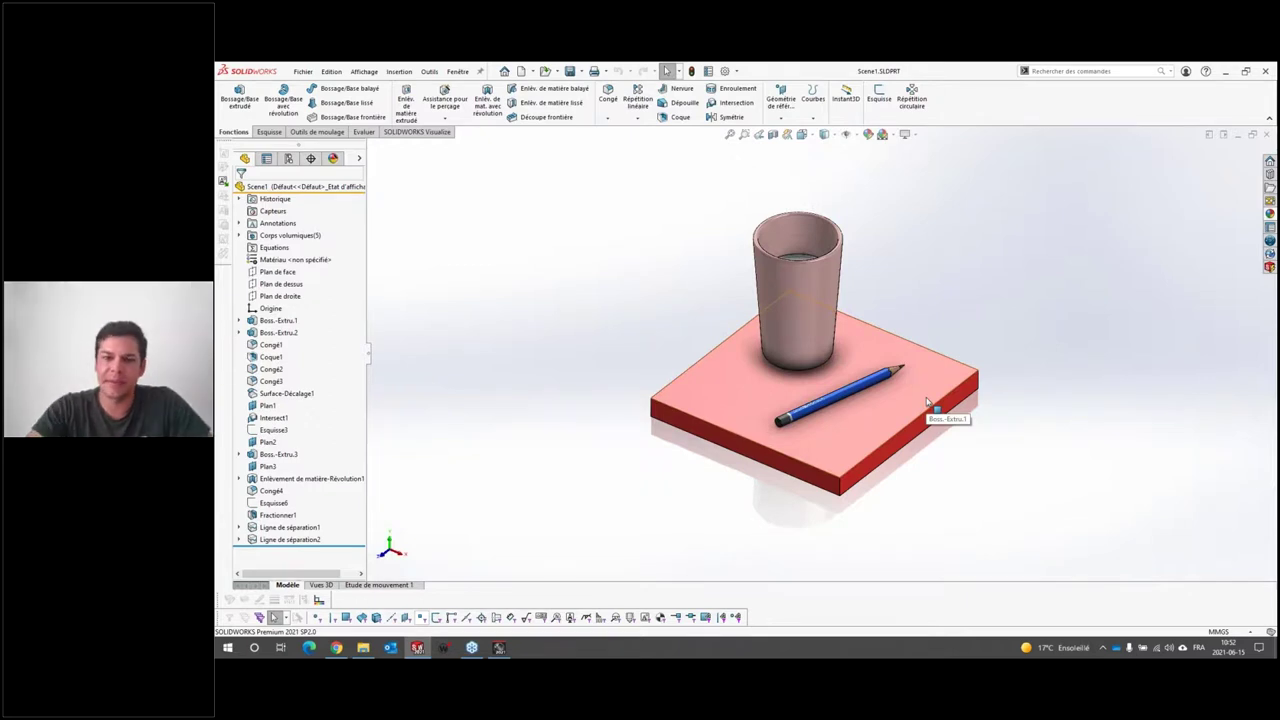
click(1266, 134)
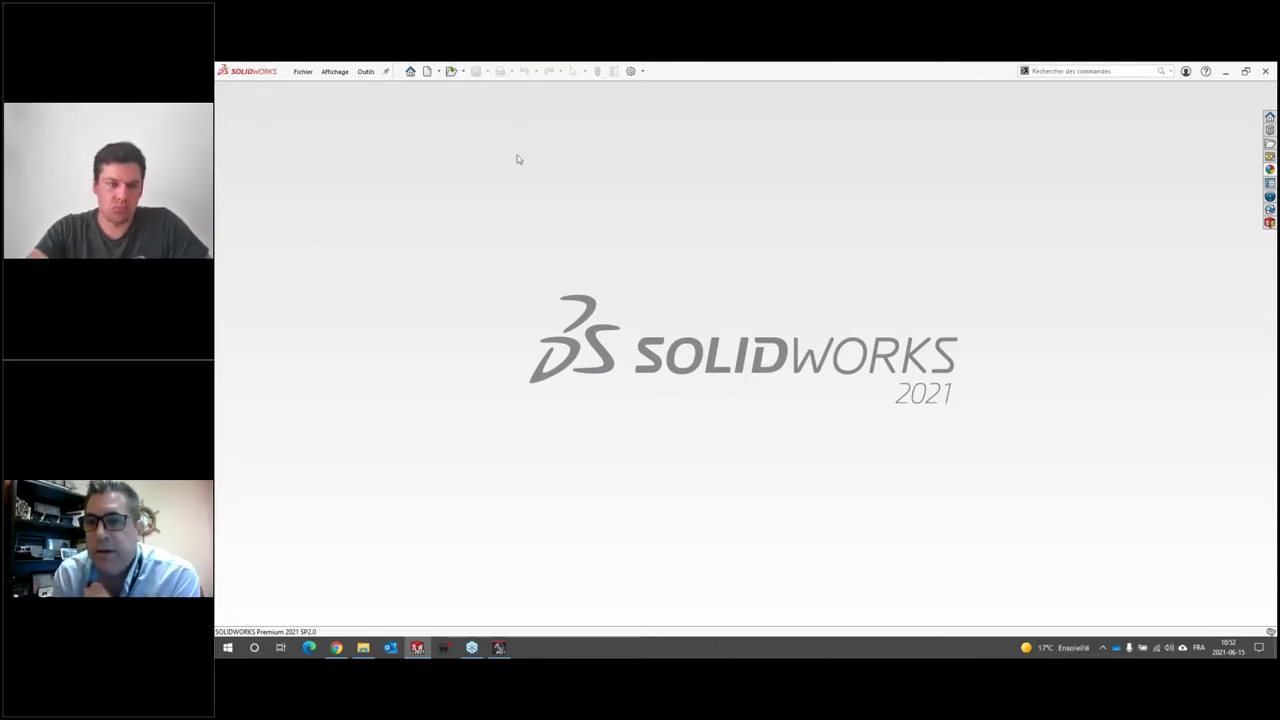
Dismiss the SOLIDWORKS Welcome window without opening a recent document
click(463, 72)
click(470, 100)
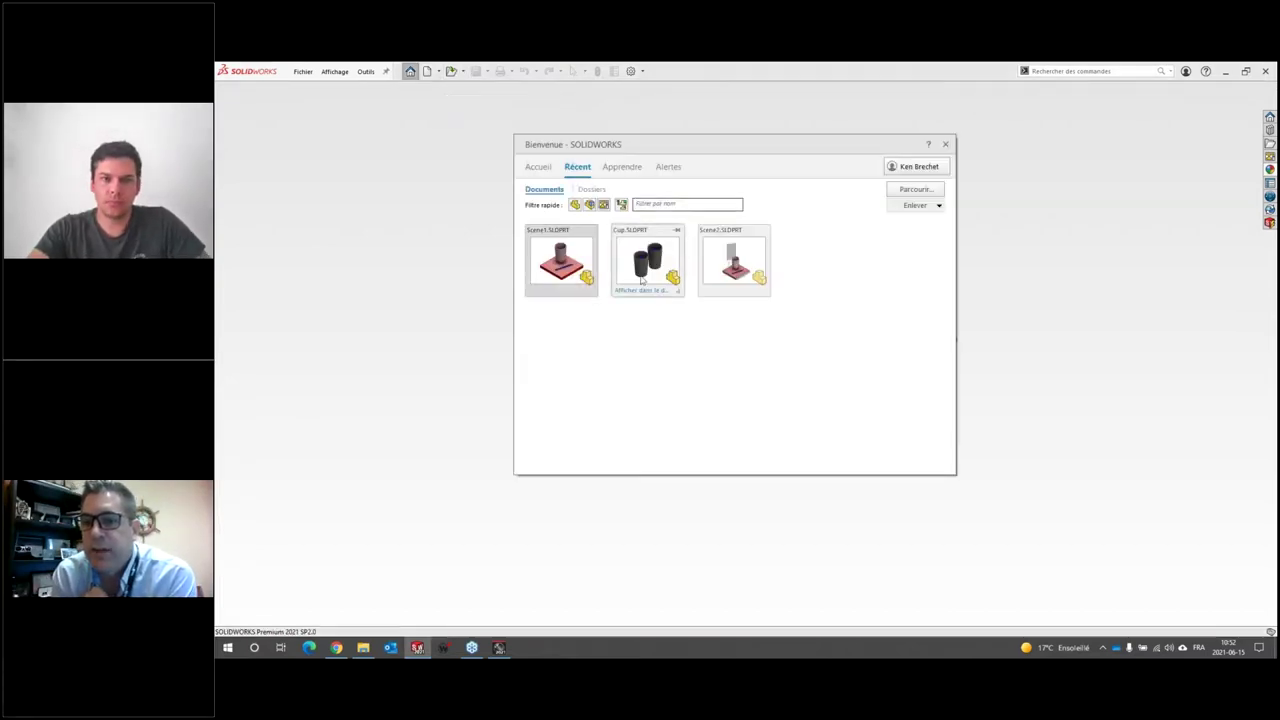
click(946, 146)
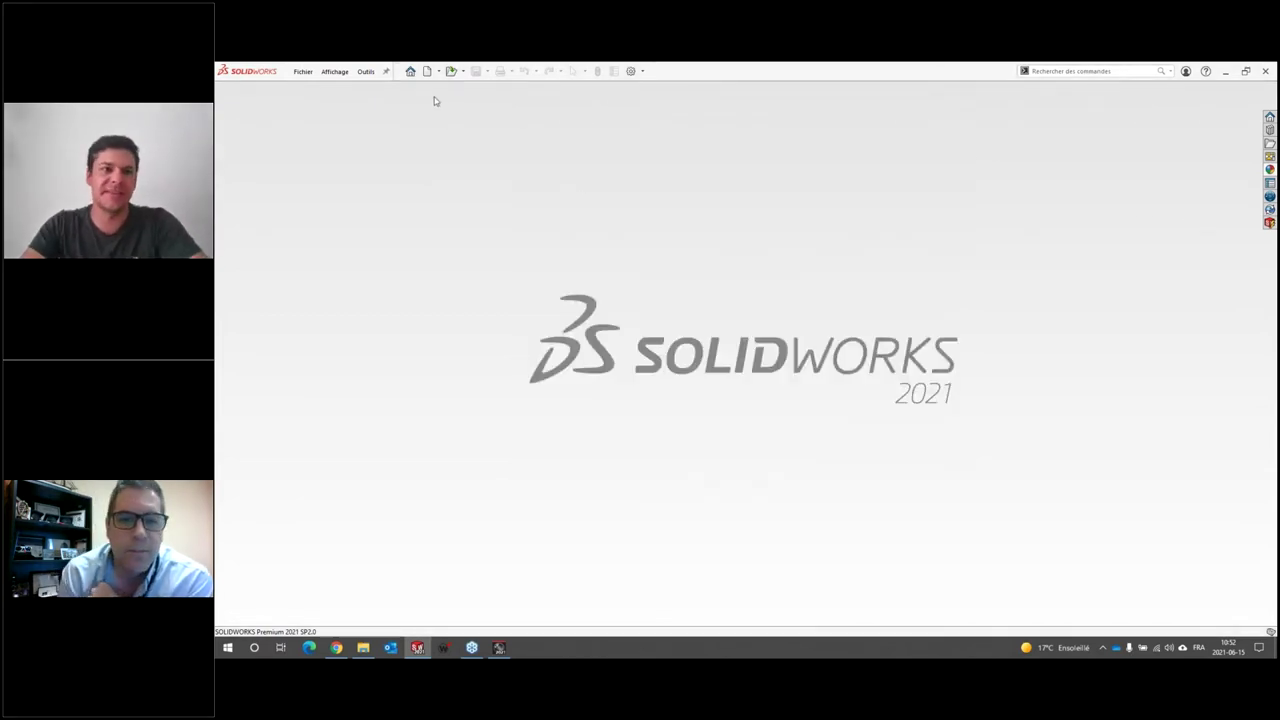
Browse File Explorer to Webinar Visualize > Lights and select Lights.SLDPRT
click(364, 648)
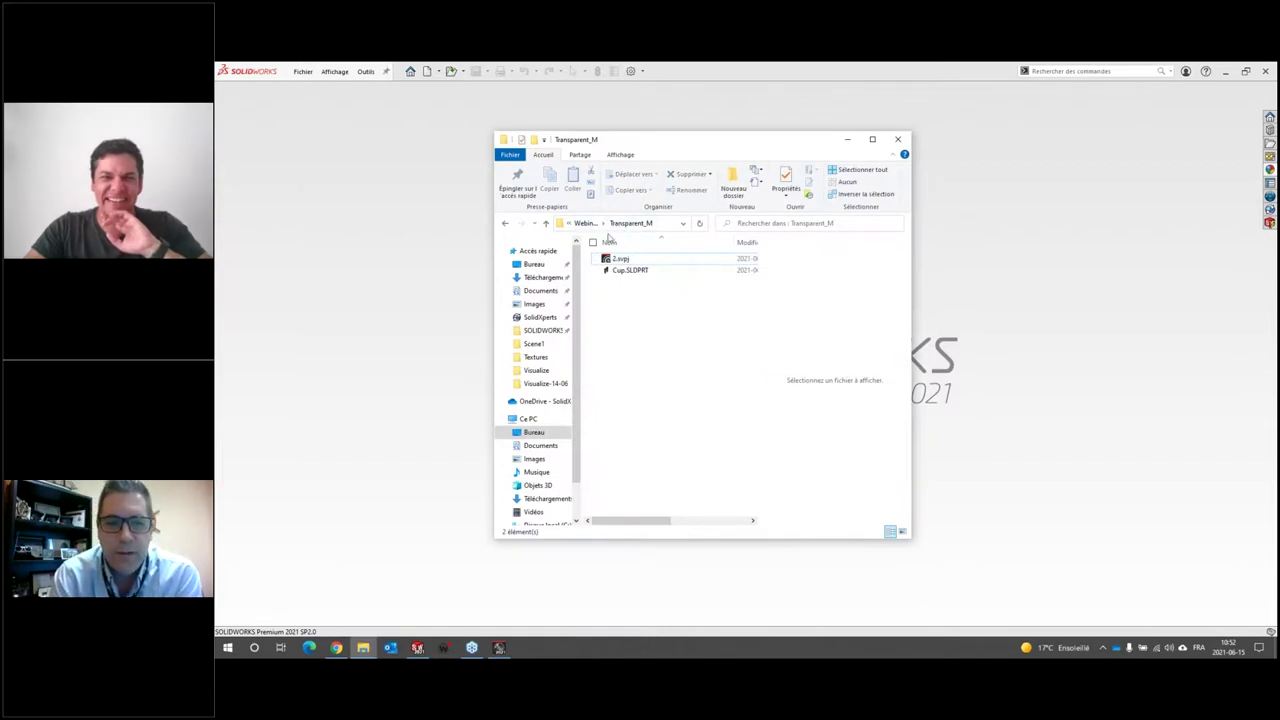
click(585, 223)
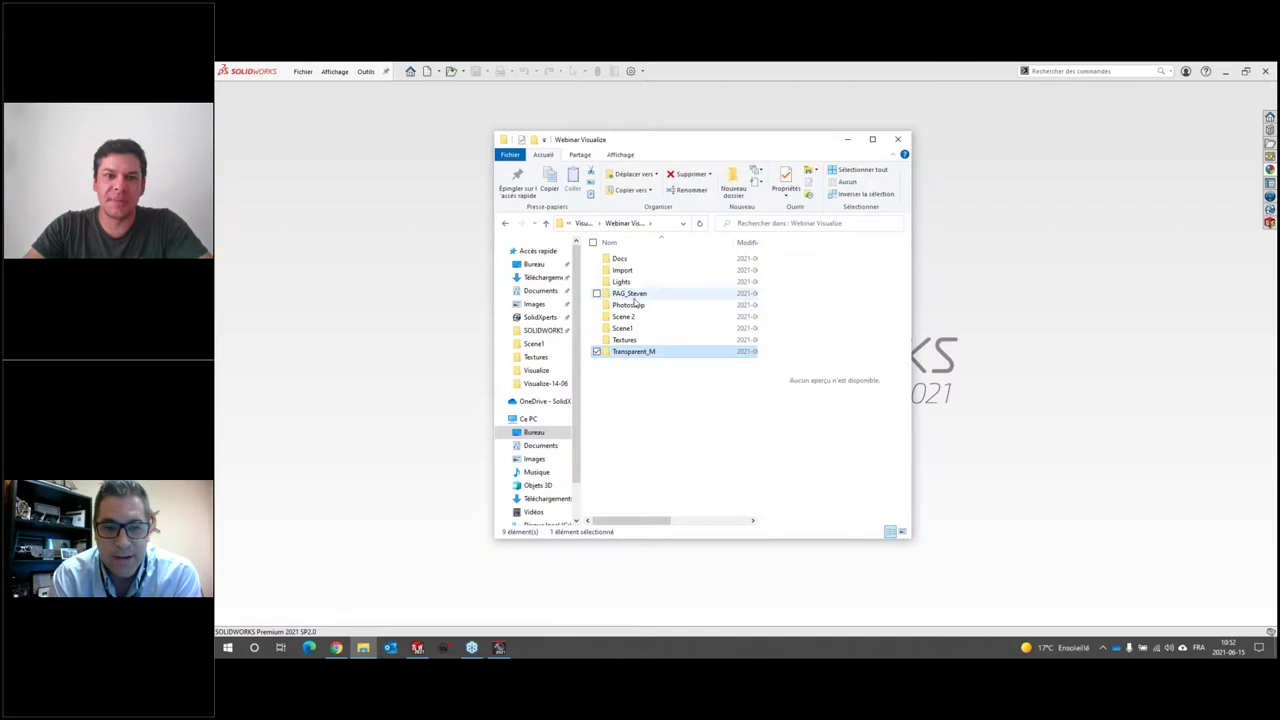
double_click(626, 282)
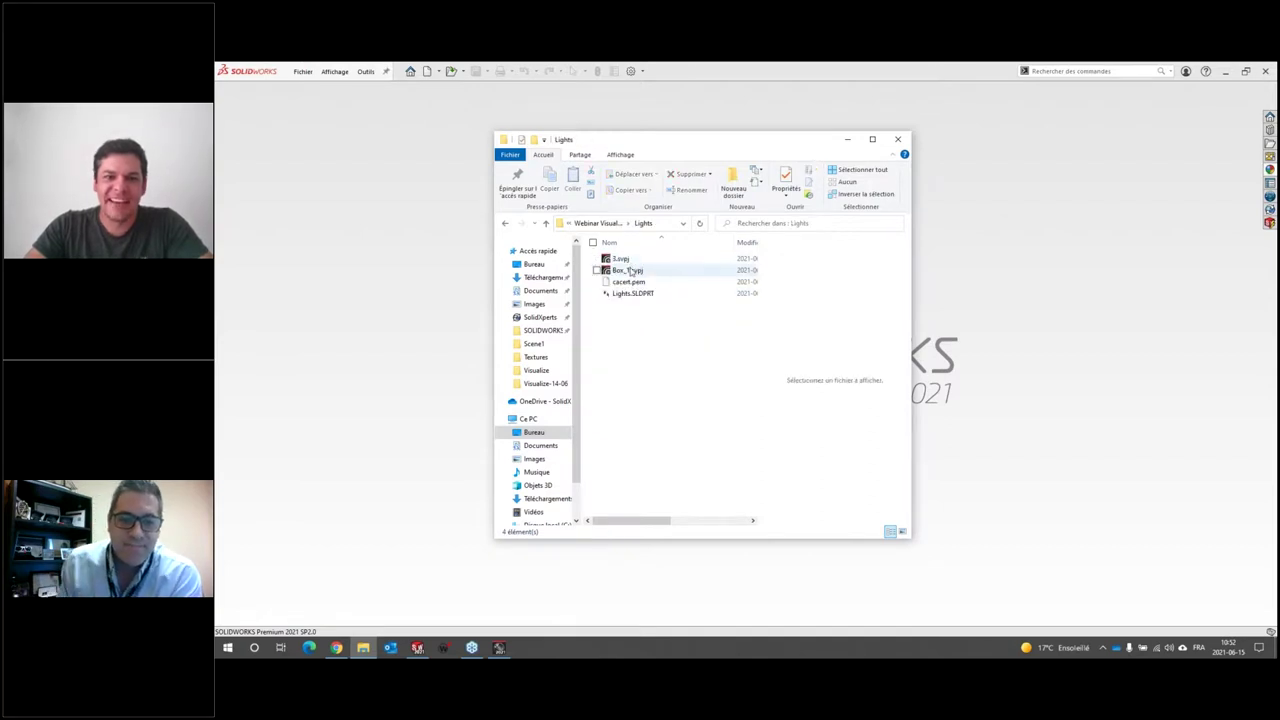
click(632, 294)
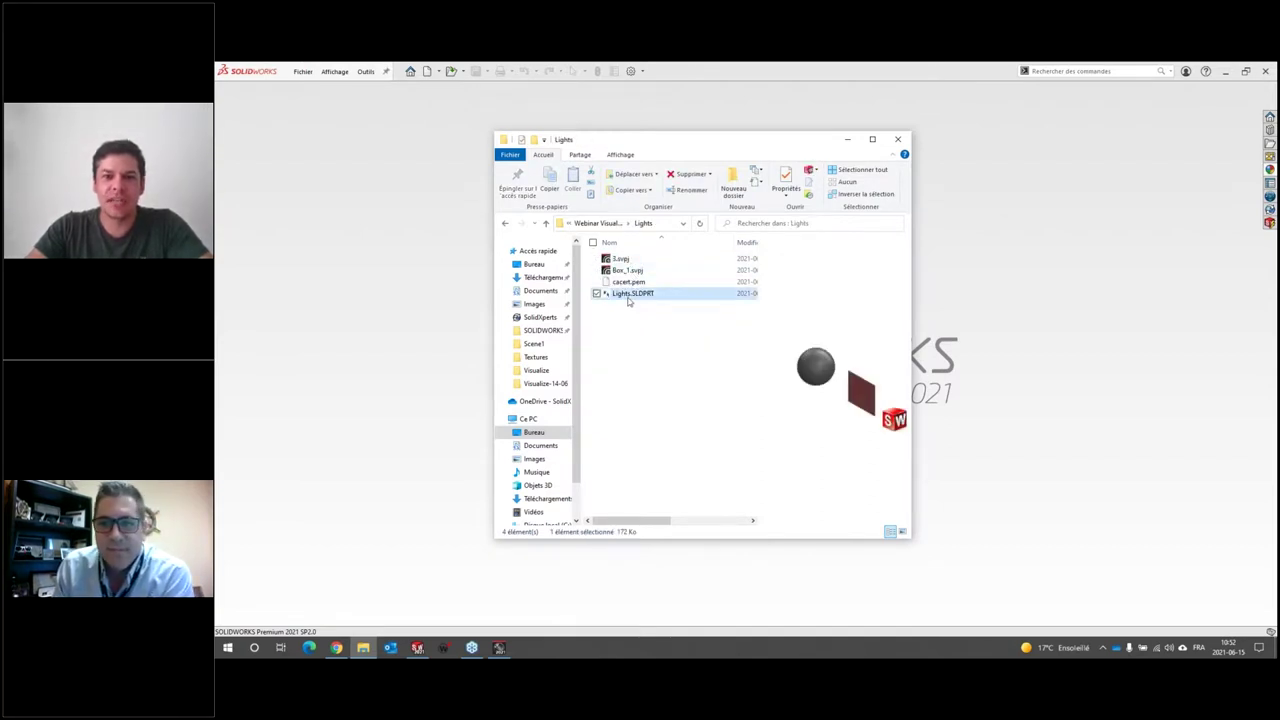
Open Lights.SLDPRT in SOLIDWORKS and zoom in on the model
double_click(630, 294)
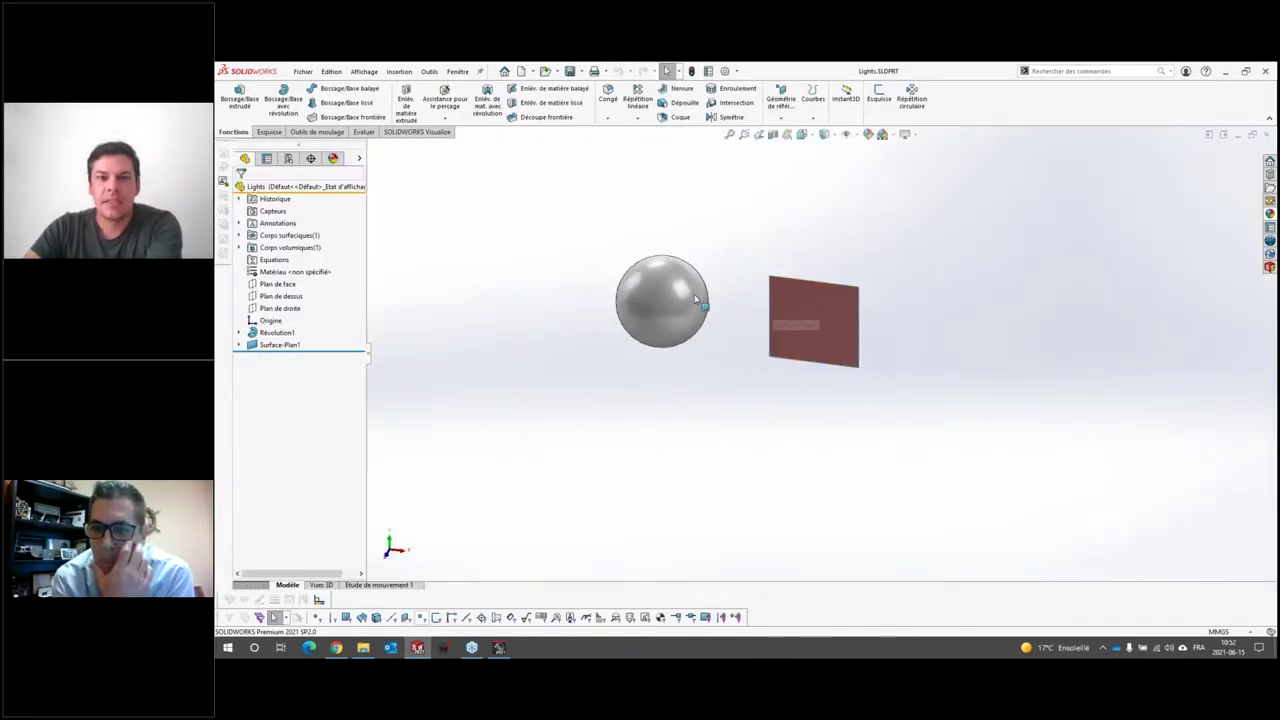
scroll(740, 300, down, 2)
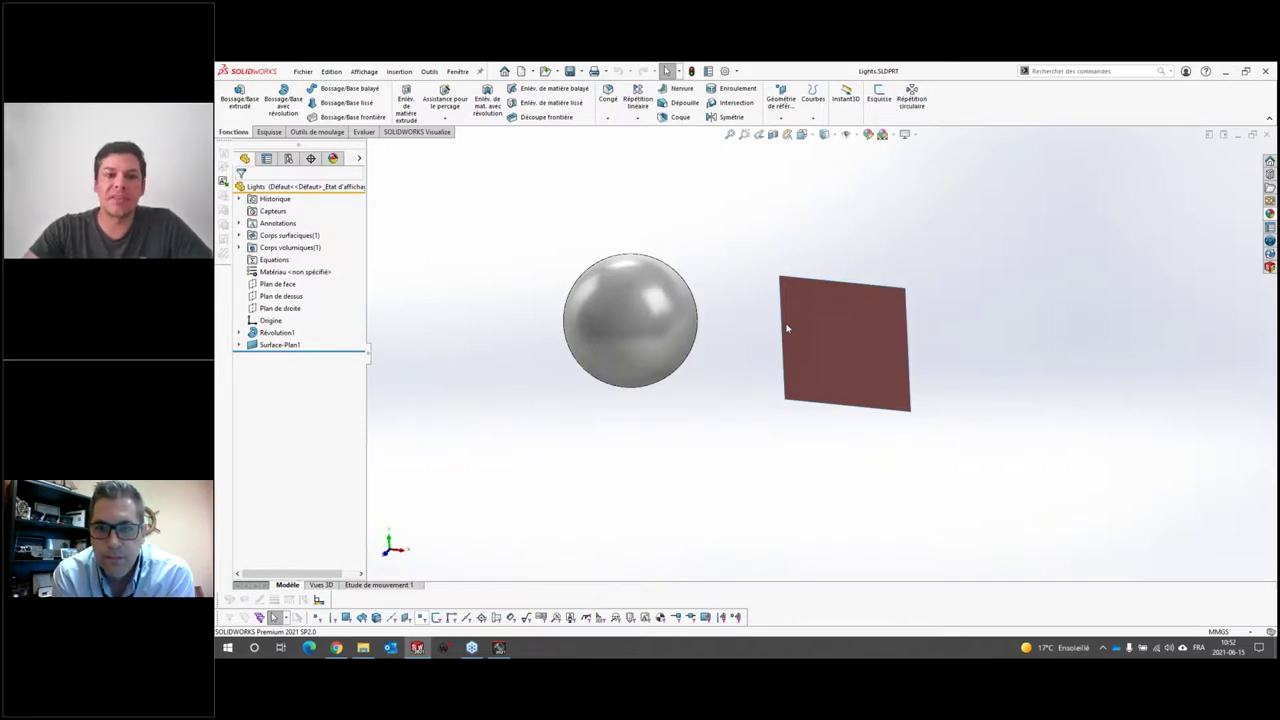
scroll(787, 328, down, 2)
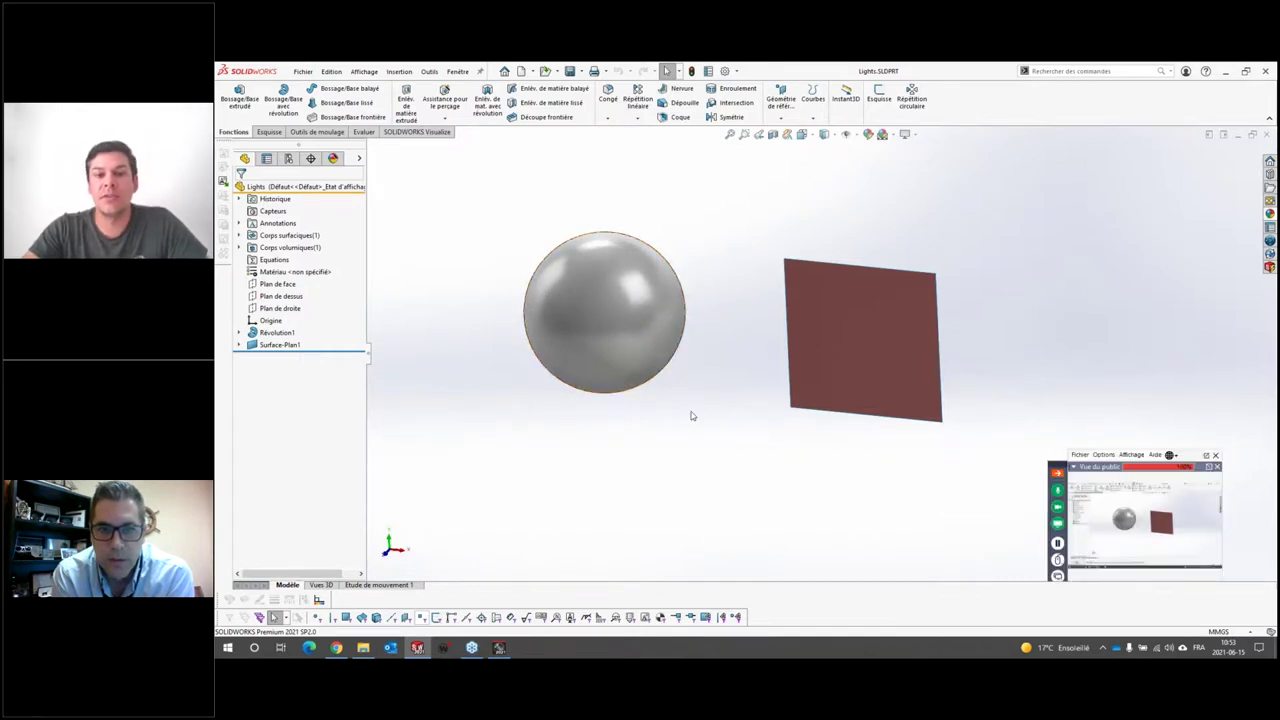
scroll(766, 380, down, 1)
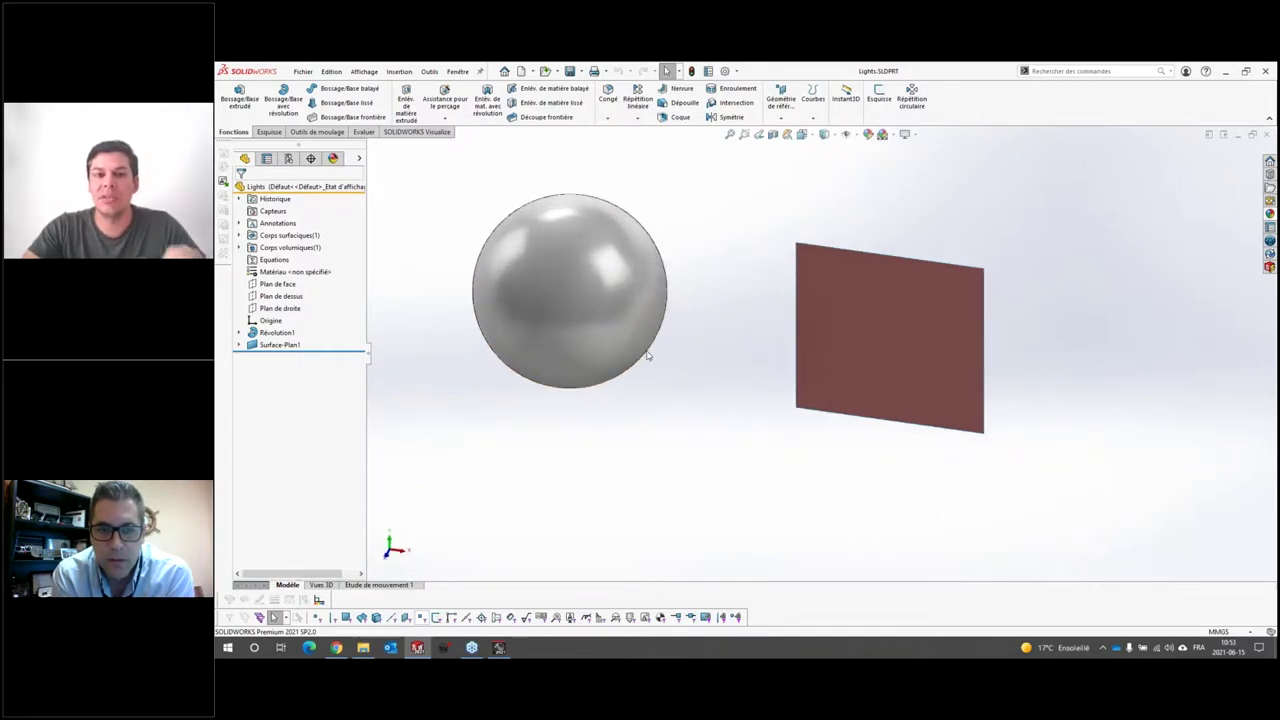
Select the sphere (Révolution1) and the plane (Surface-Plan1) to inspect them, then clear the selection
click(645, 352)
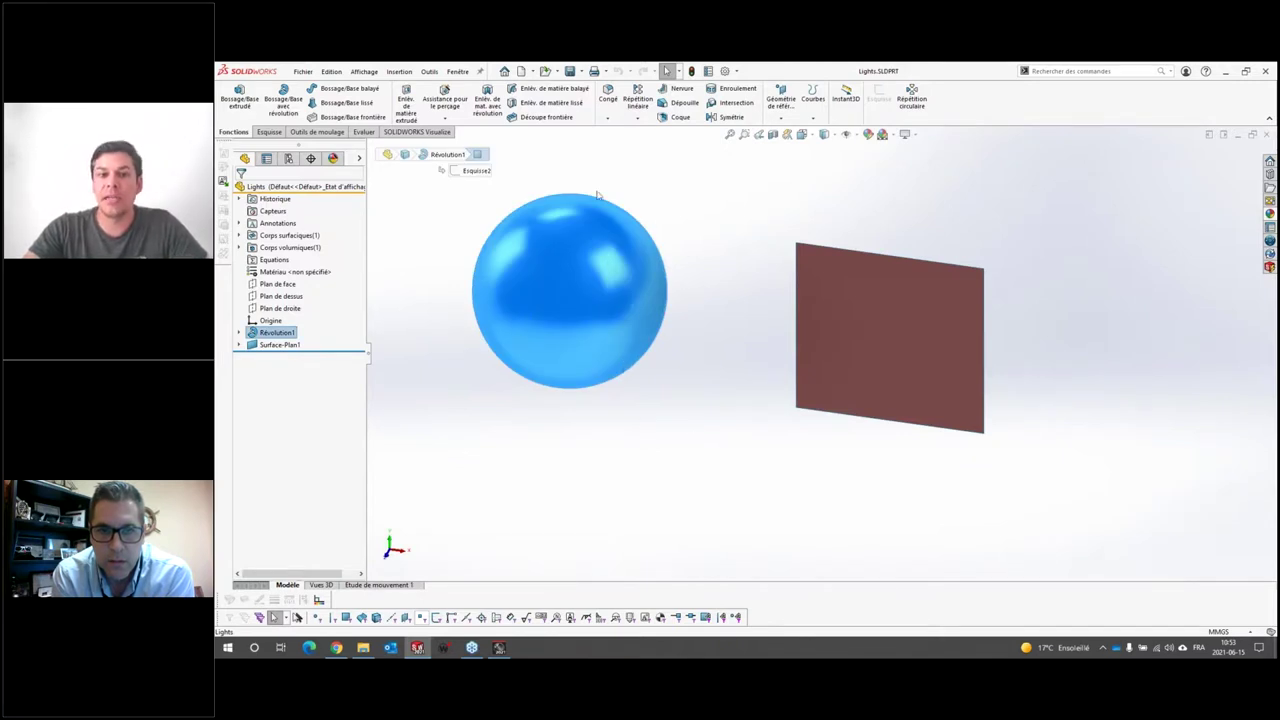
click(622, 411)
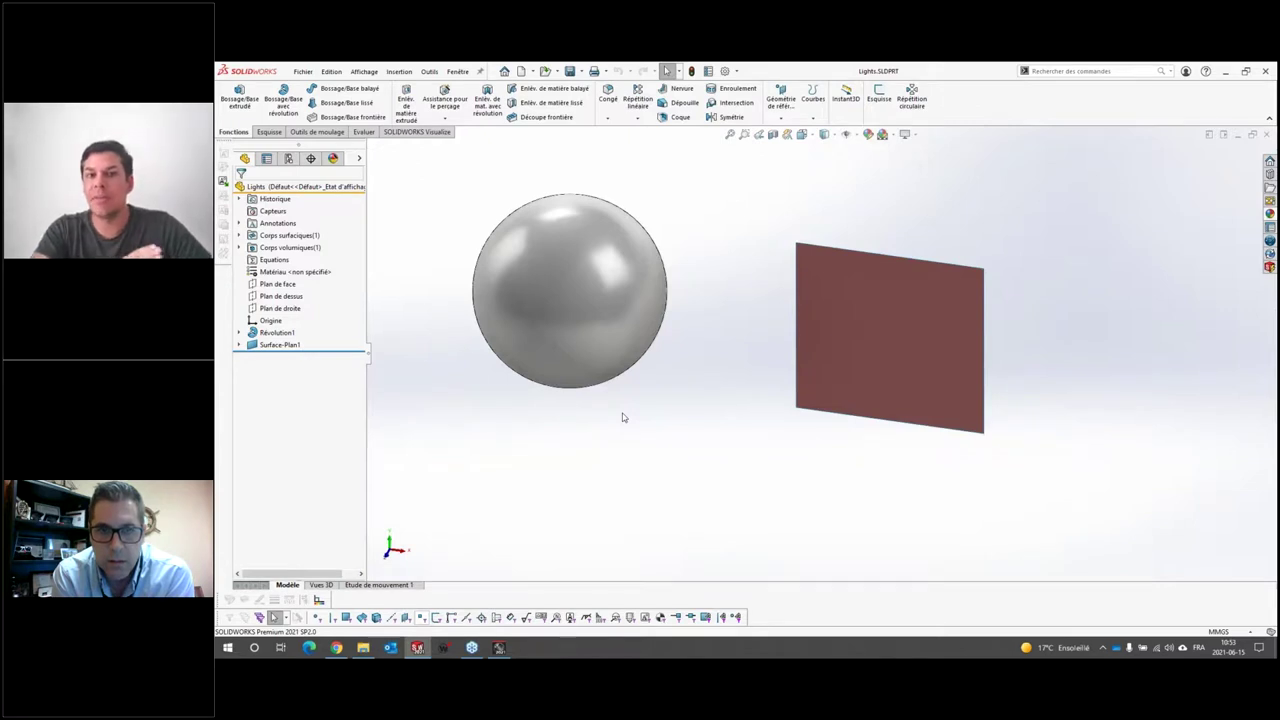
click(617, 300)
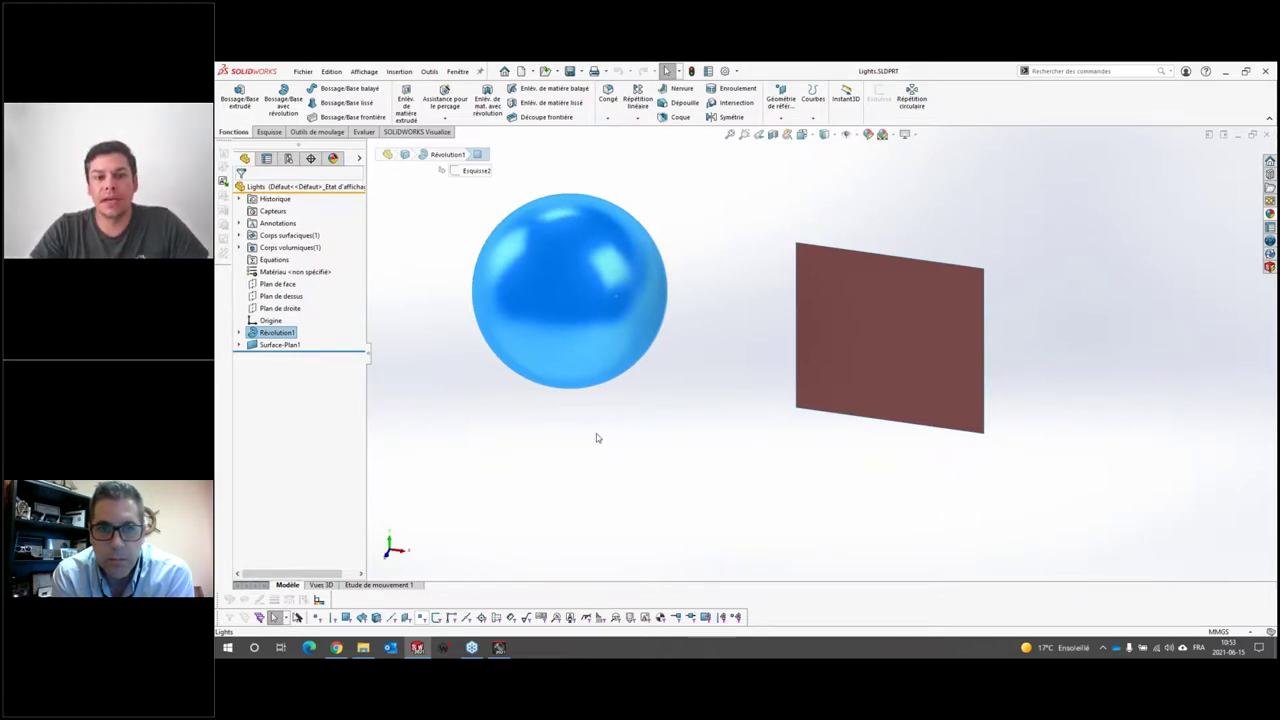
click(838, 330)
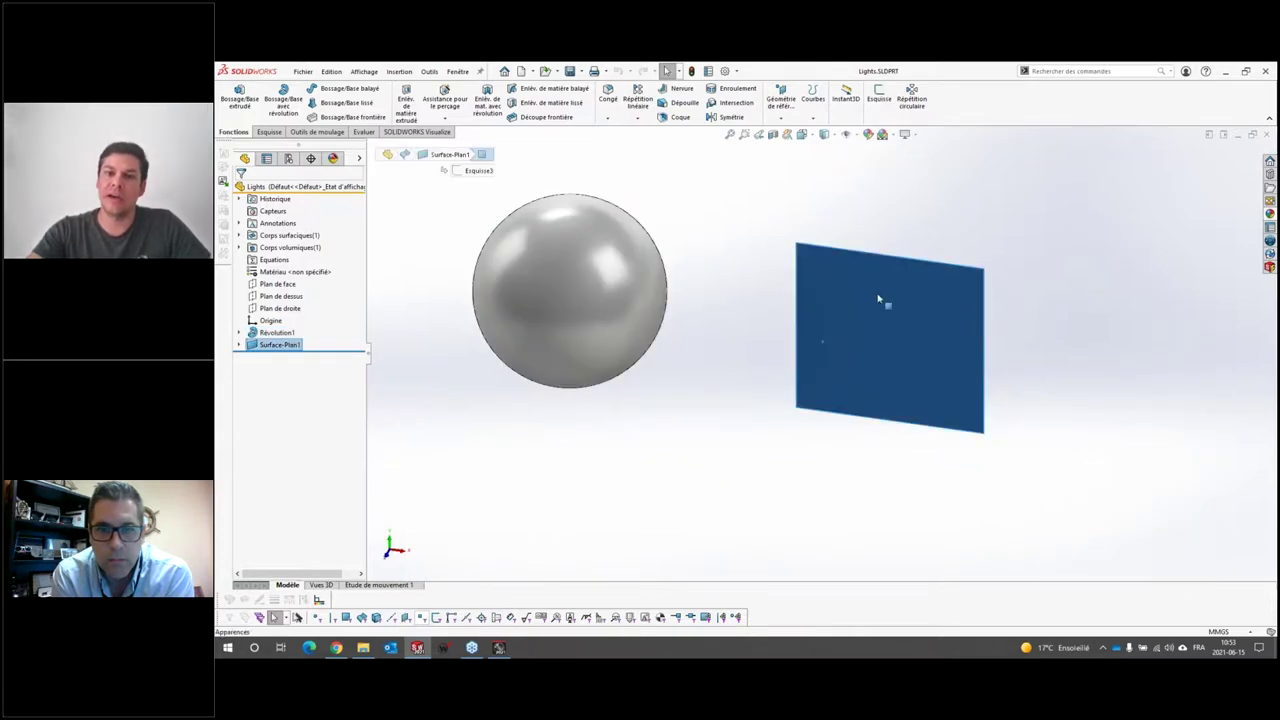
key(Escape)
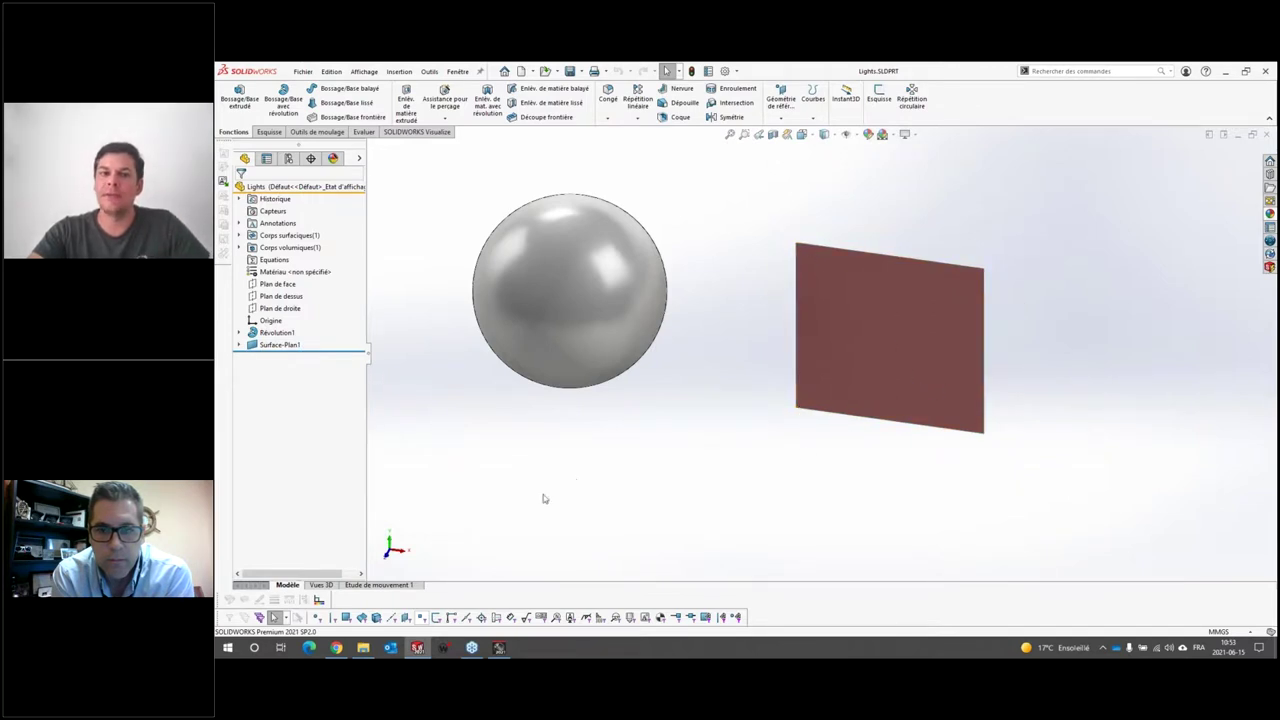
Open 3.svpj from the Lights folder, discarding unsaved changes to 2.svpj
click(363, 648)
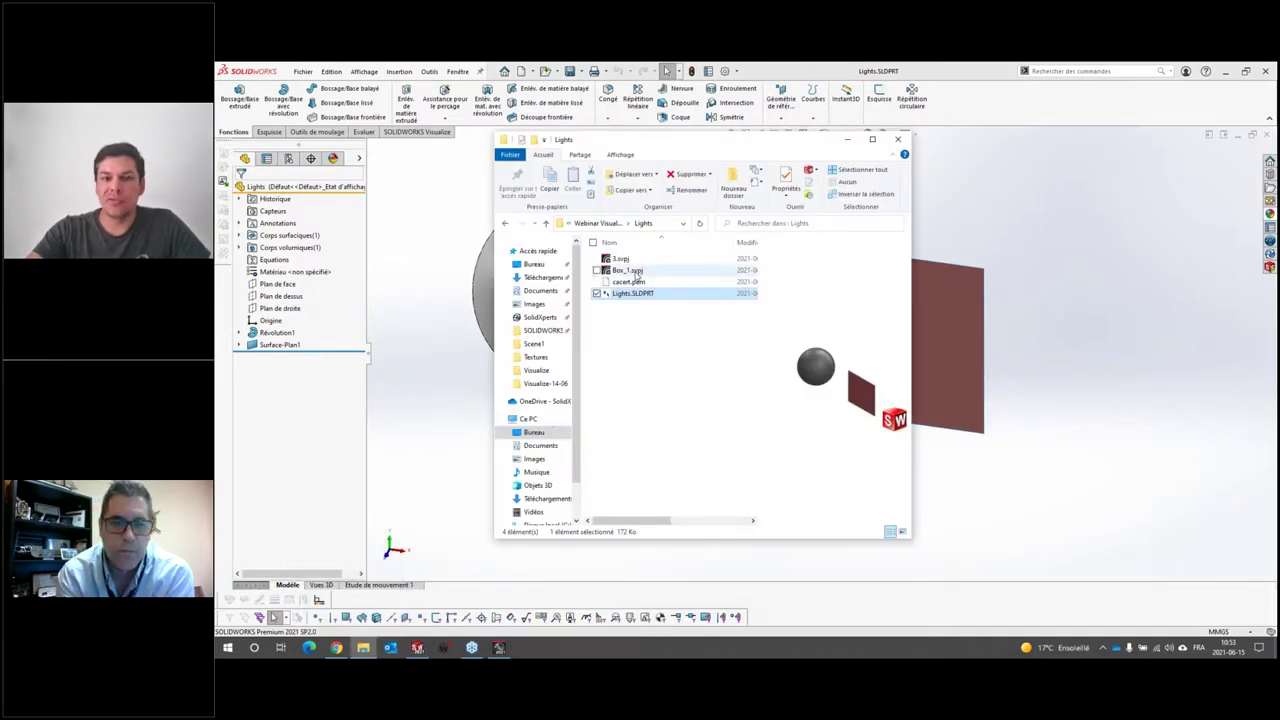
double_click(619, 261)
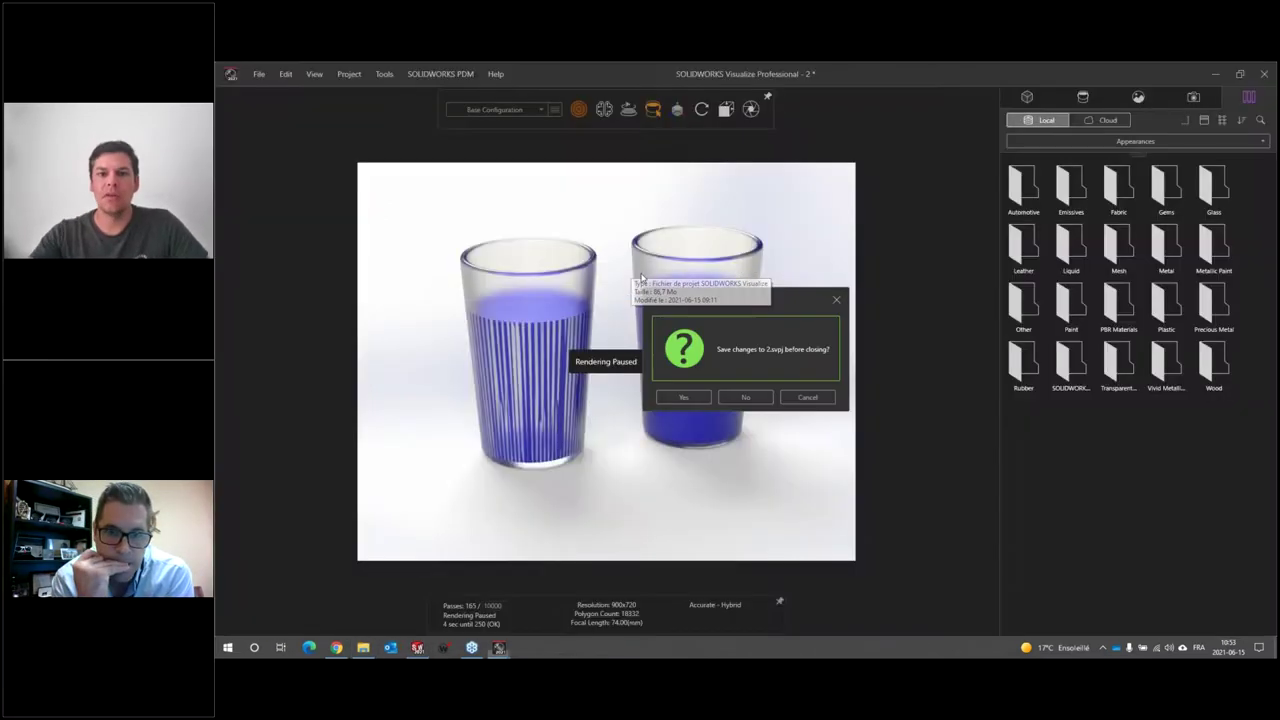
click(745, 397)
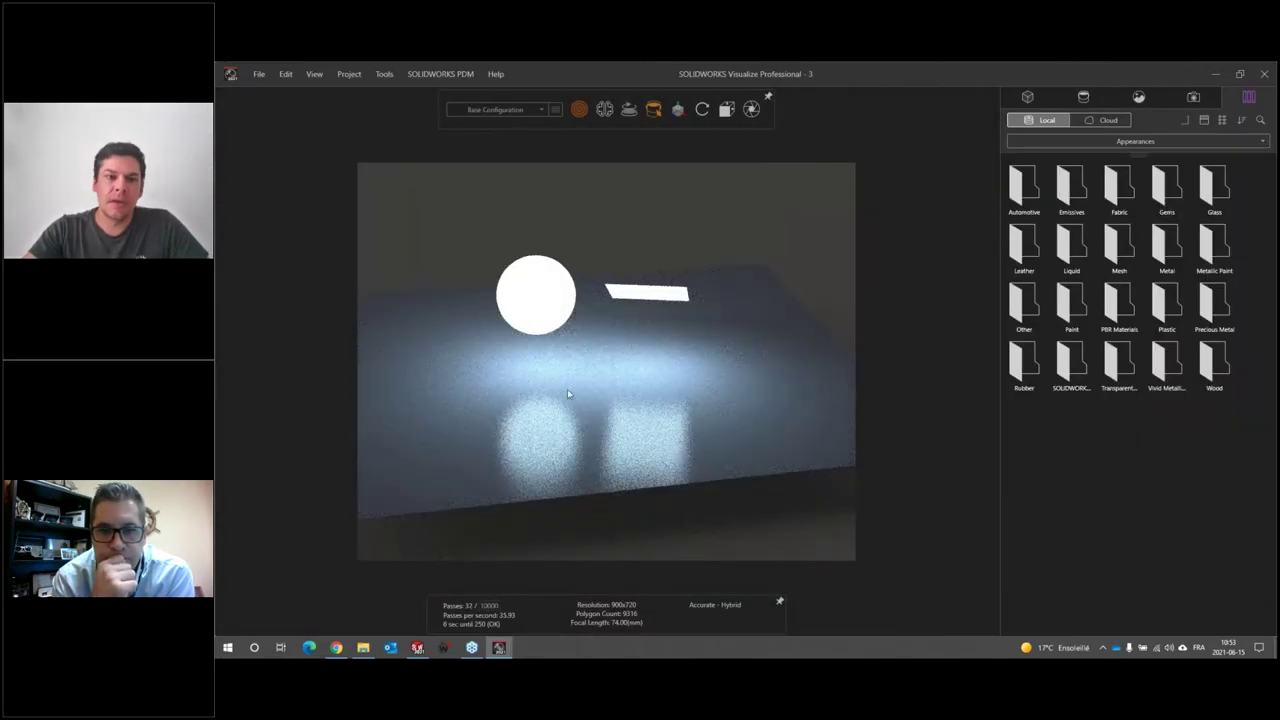
Move the camera closer and orbit so the floor tilts beneath the glowing sphere and panel
drag(569, 394, 540, 331)
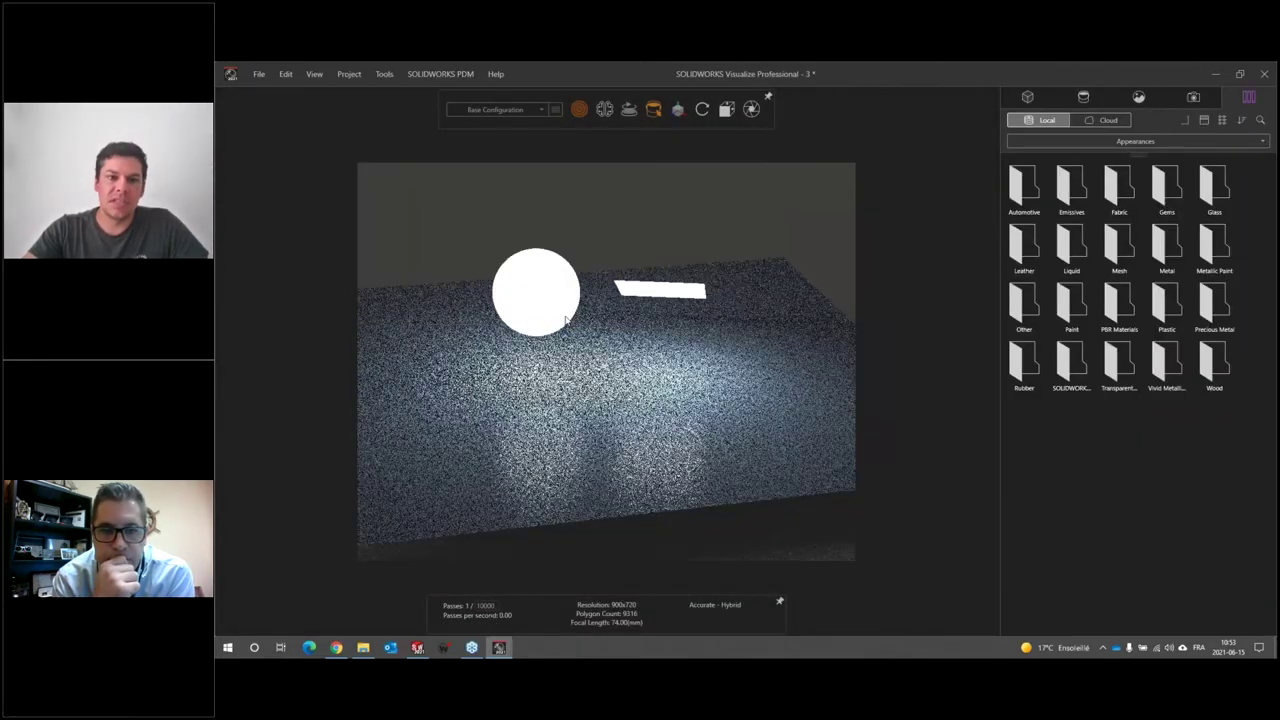
mouse_move(693, 412)
mouse_down()
mouse_move(530, 353)
mouse_move(564, 380)
mouse_up()
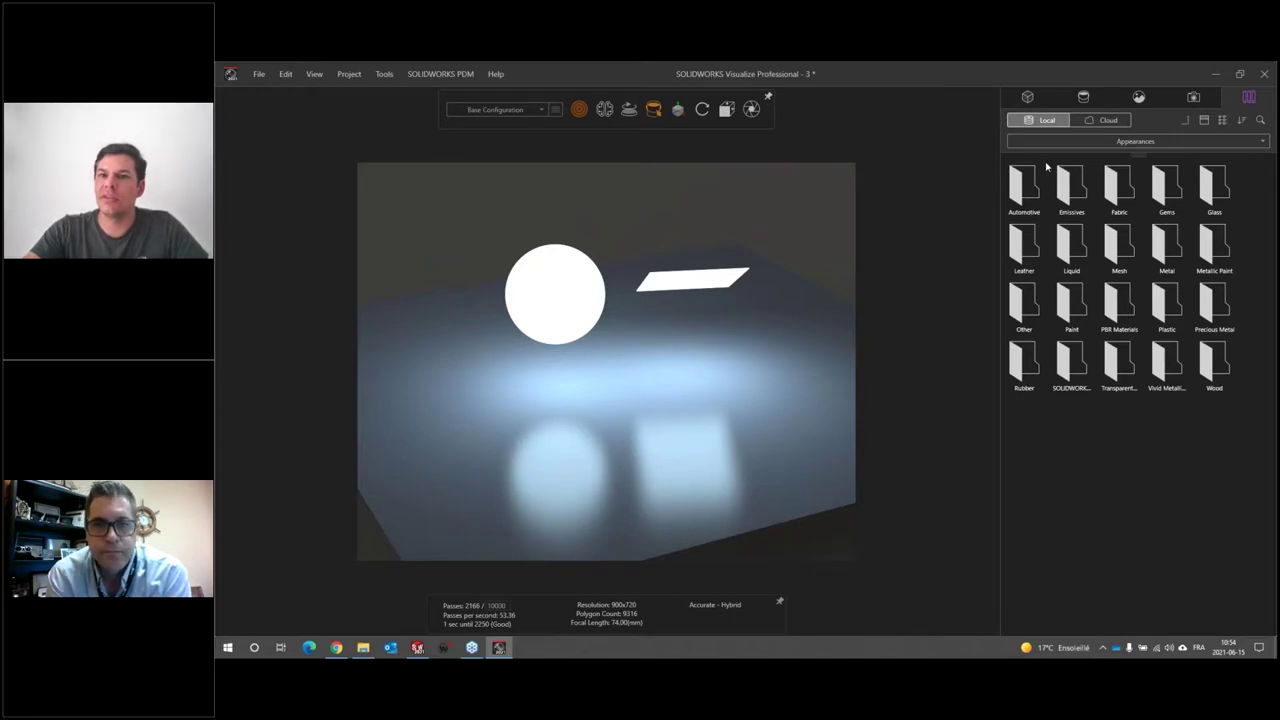
double_click(597, 292)
Delete the rectangular light 'light grey satin finish plastic-2' via the Models tree
key(Escape)
click(1008, 143)
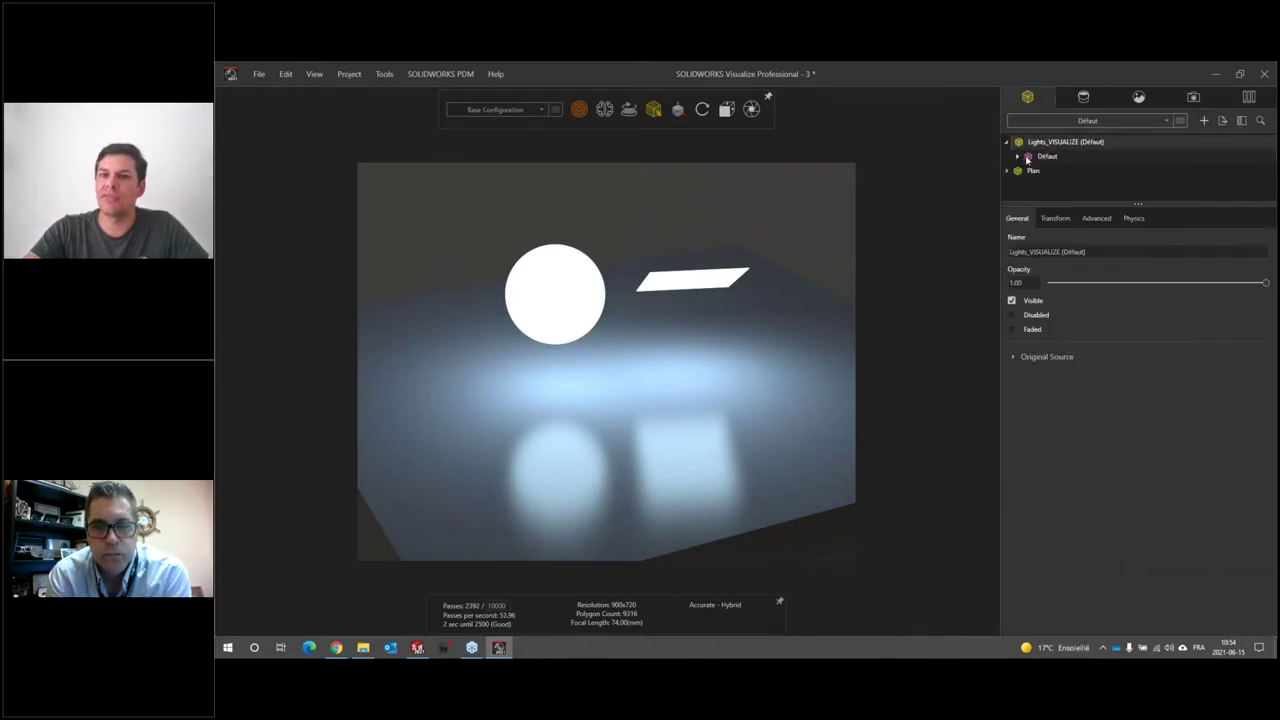
click(1017, 157)
click(1056, 172)
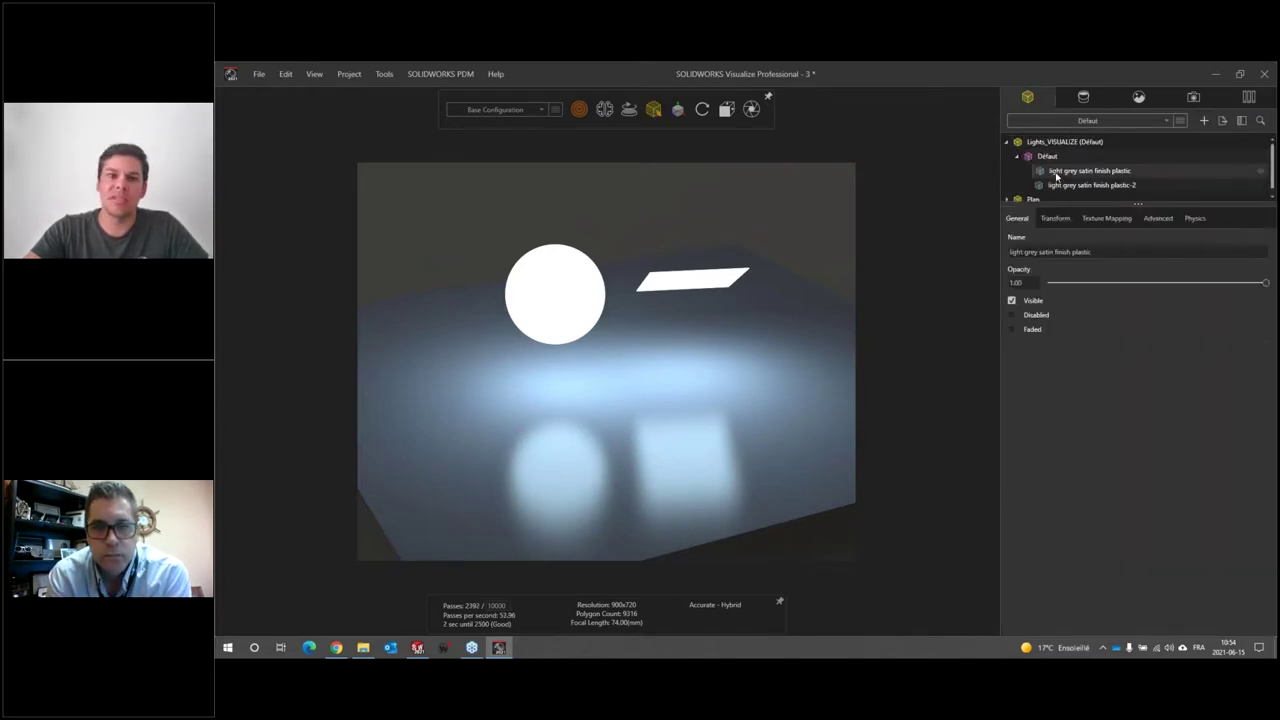
click(1070, 187)
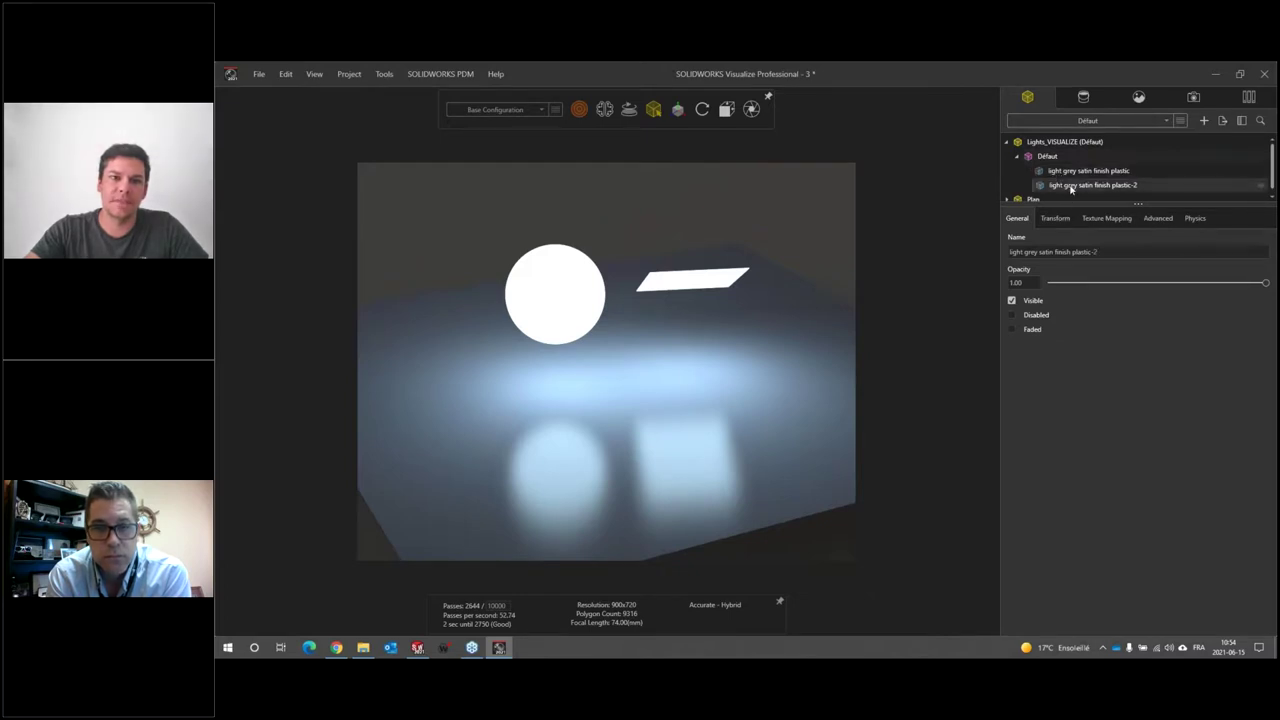
click(1070, 172)
mouse_move(653, 109)
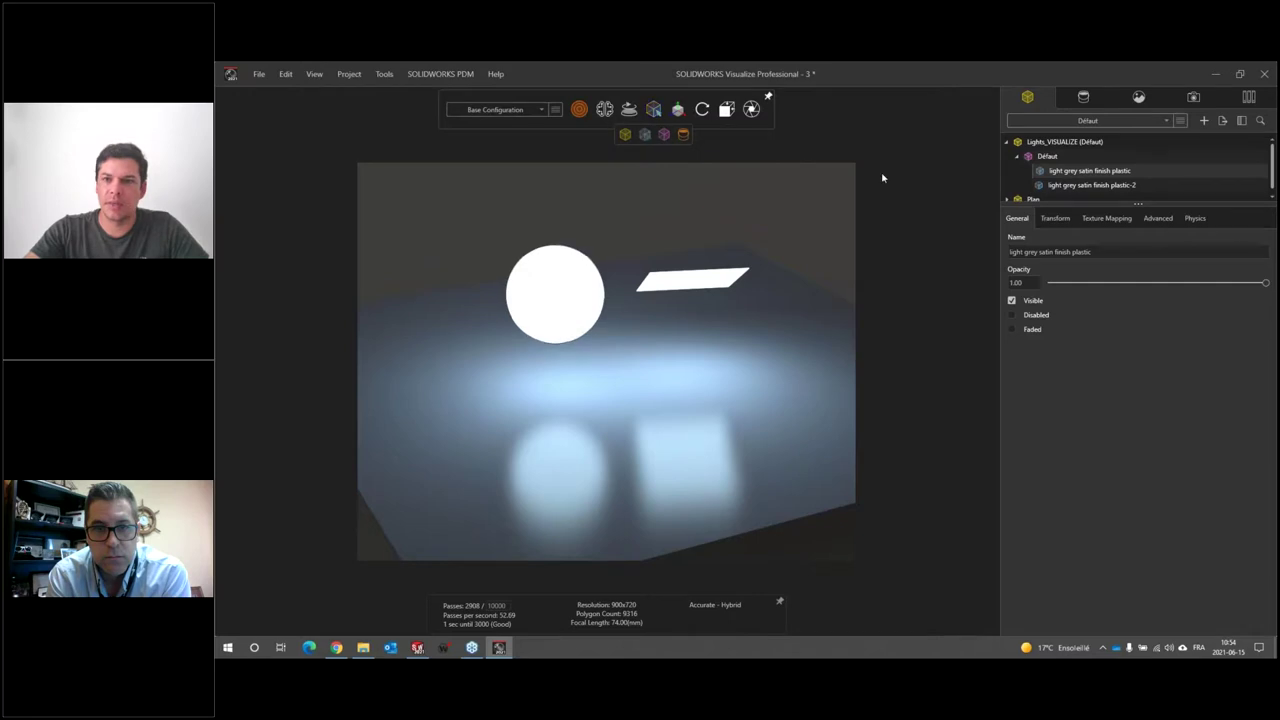
click(1067, 187)
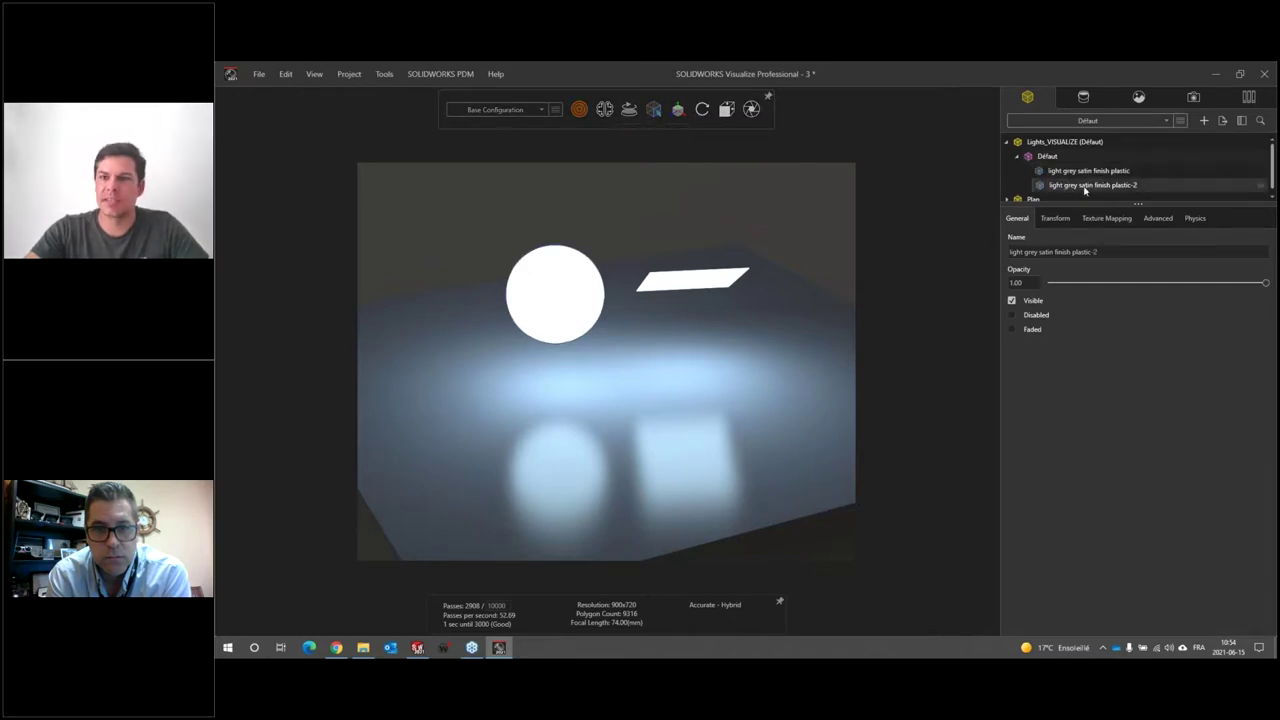
key(Delete)
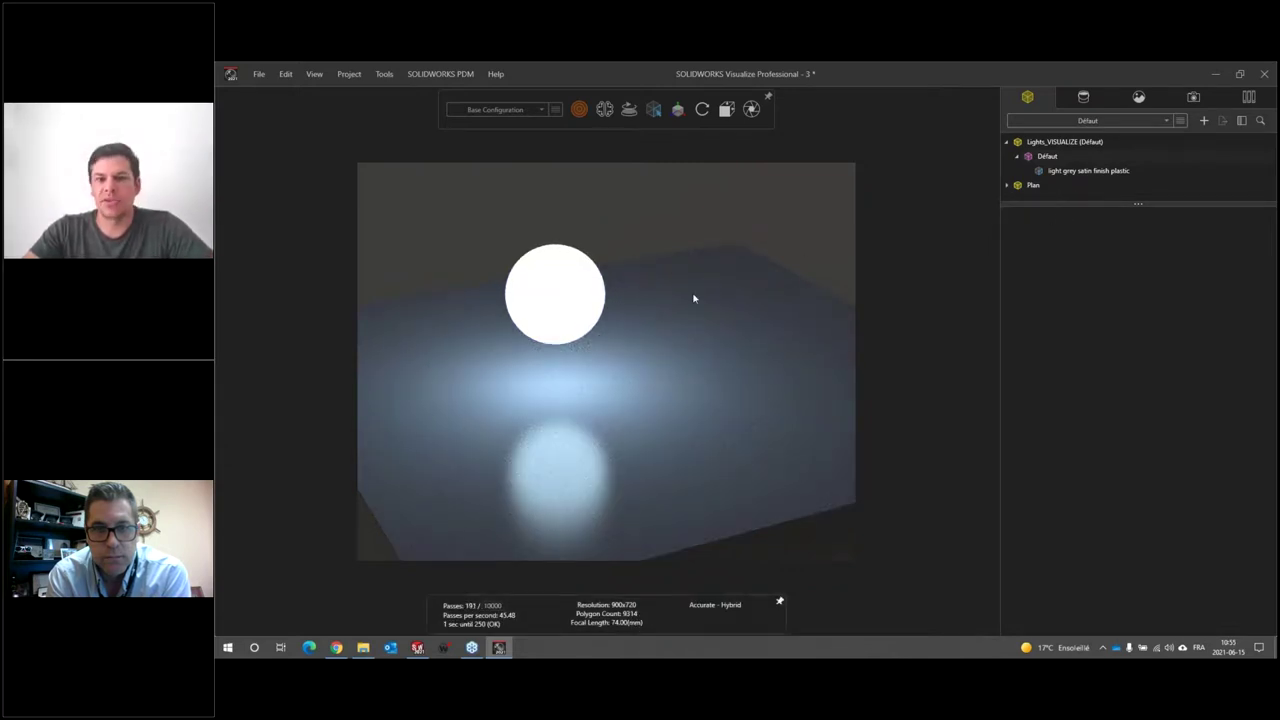
Delete the Plan floor from the scene and bring back the Lights folder window
click(1025, 189)
key(Delete)
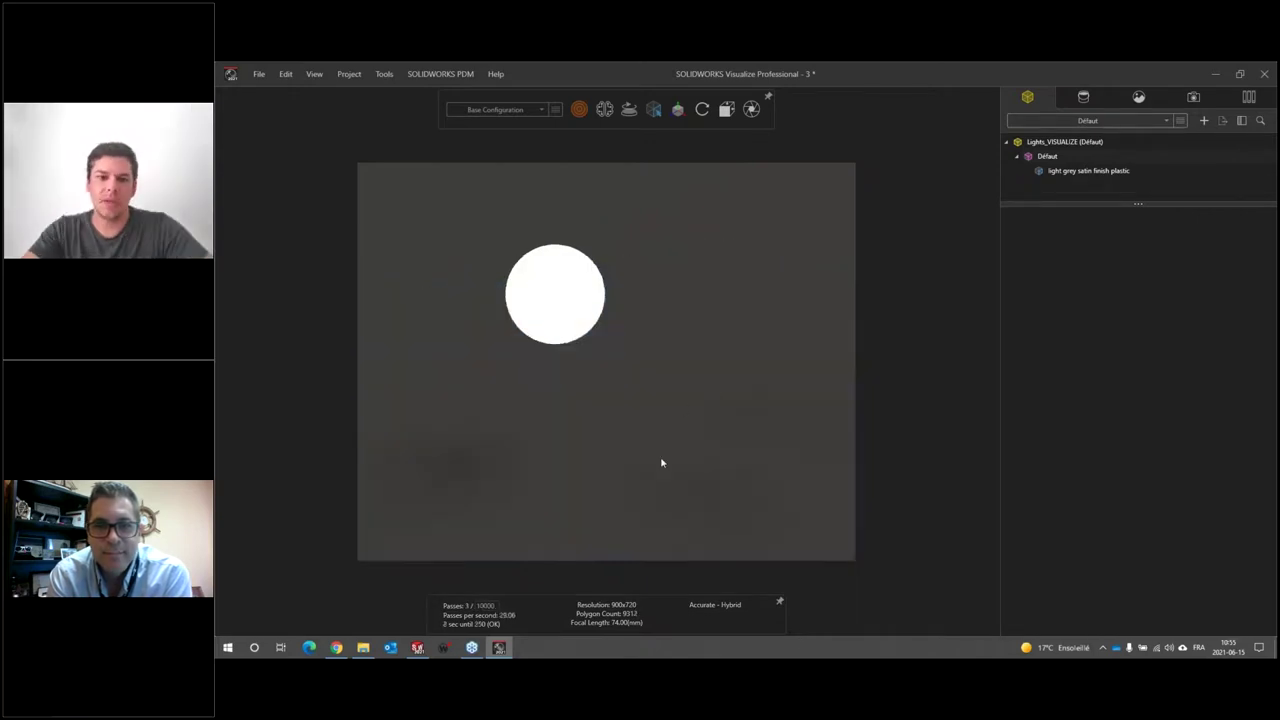
scroll(588, 243, up, 2)
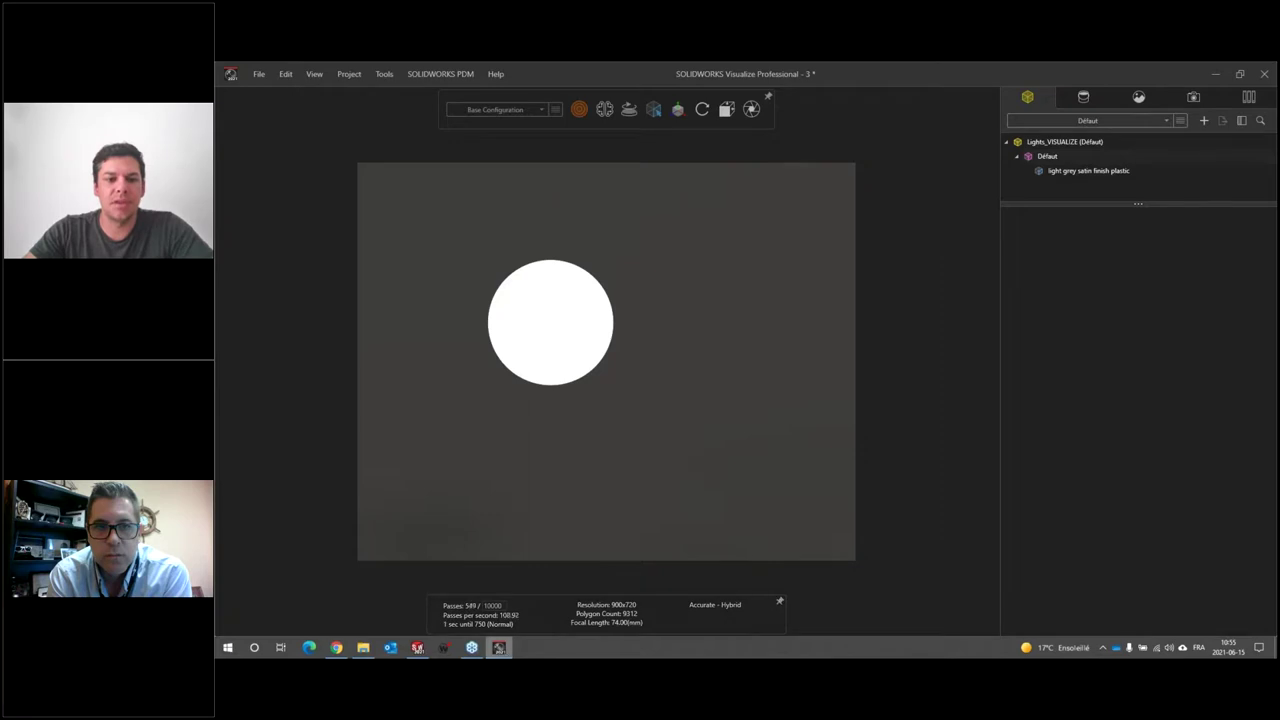
click(363, 647)
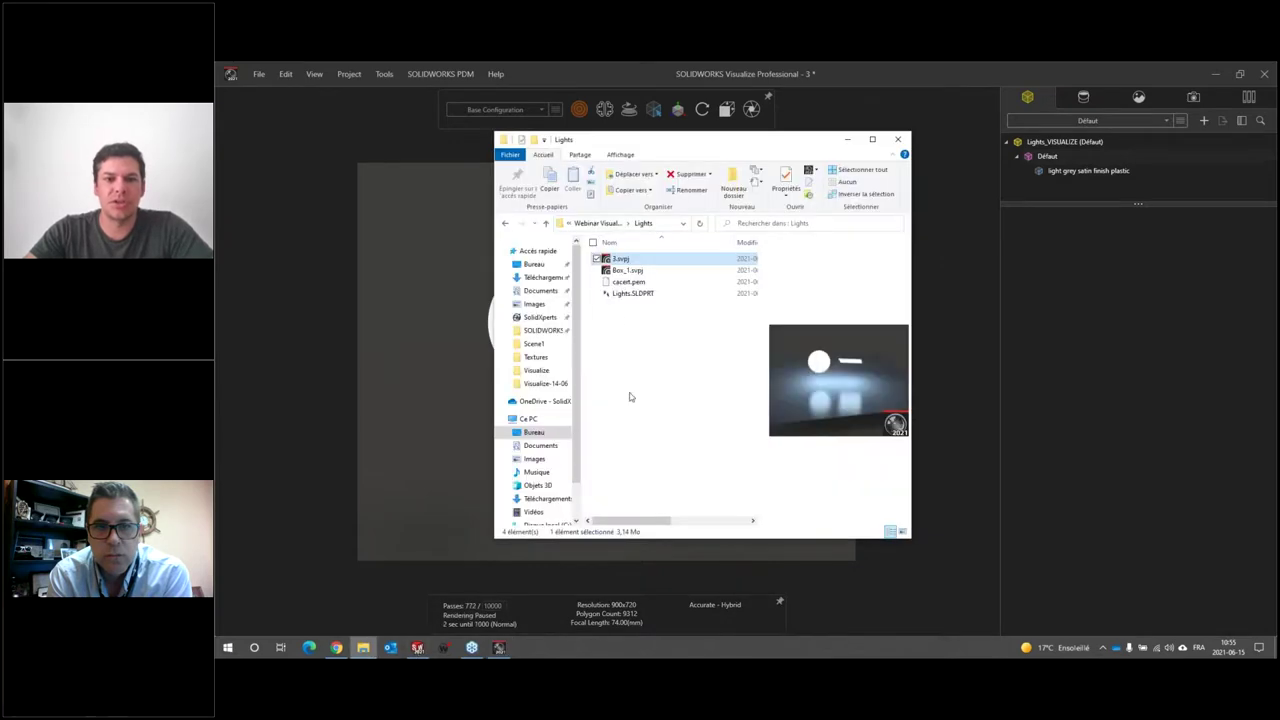
Open Box_1.svpj in Visualize without saving the current scene
click(640, 270)
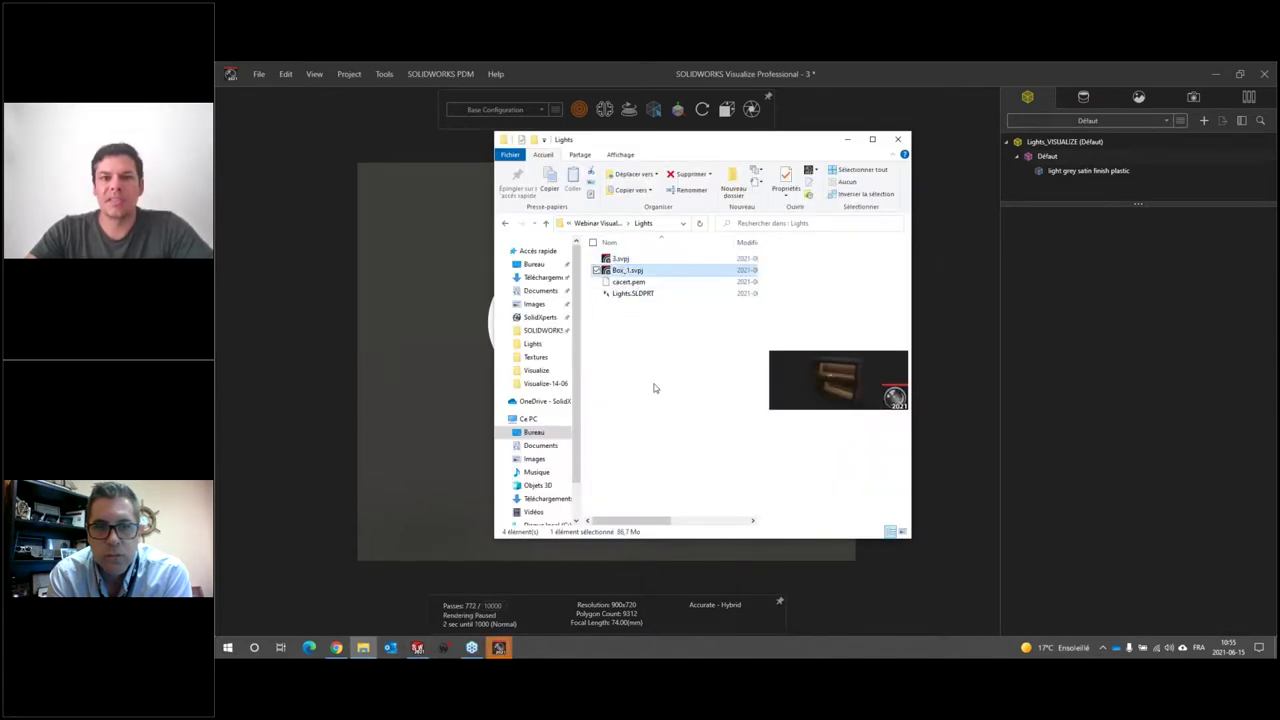
drag(807, 135, 744, 419)
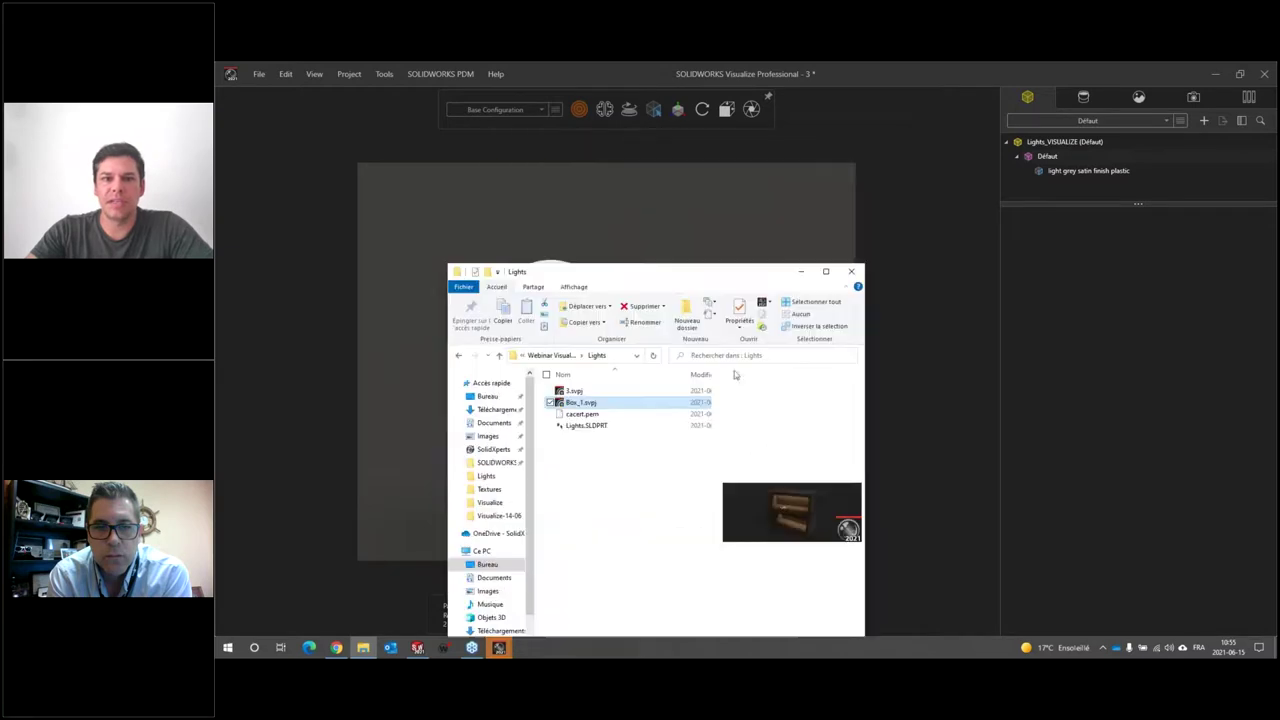
click(752, 392)
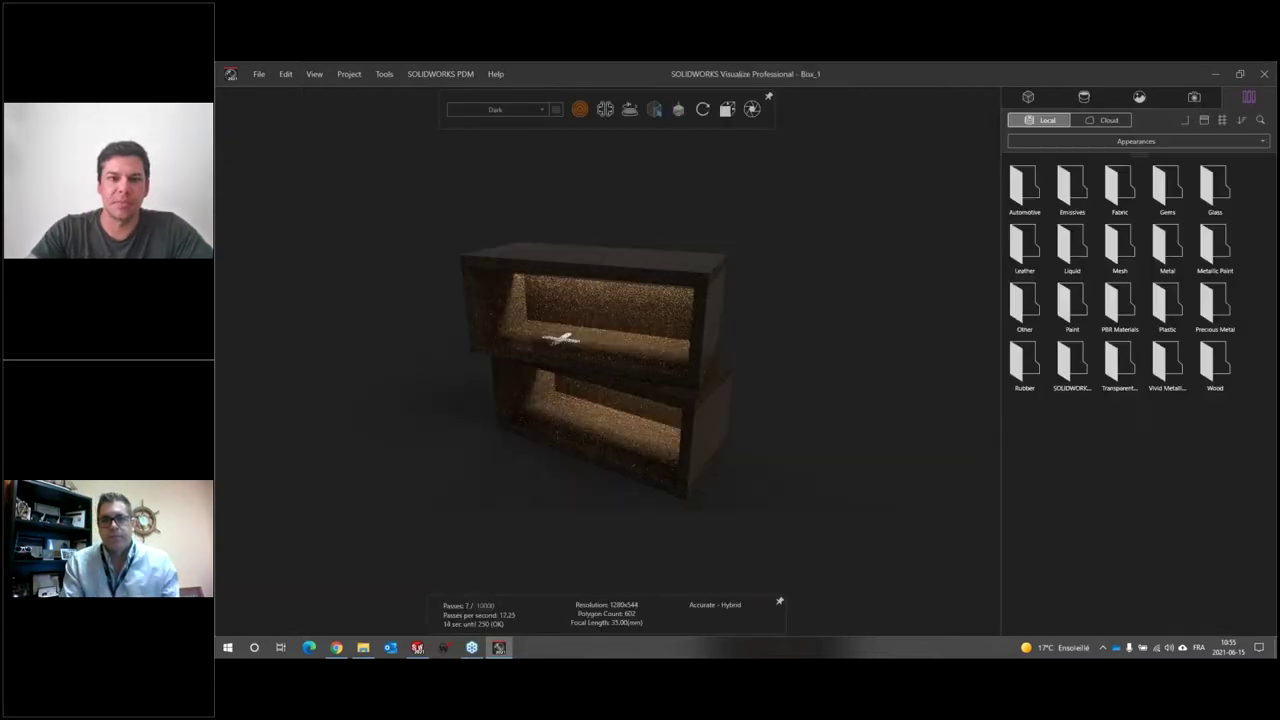
Orbit and zoom around the lit box shelf, let it render, then show the desktop
mouse_move(594, 386)
mouse_down()
mouse_move(596, 260)
mouse_move(494, 336)
mouse_up()
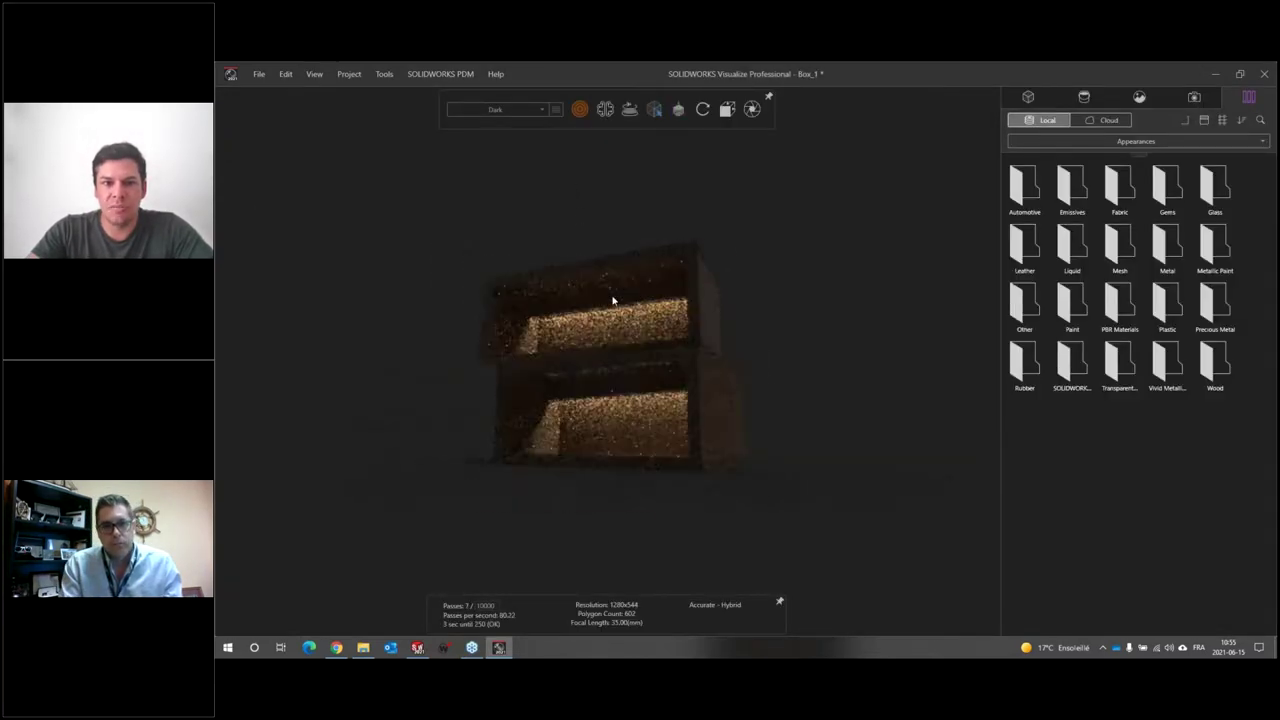
scroll(726, 434, down, 3)
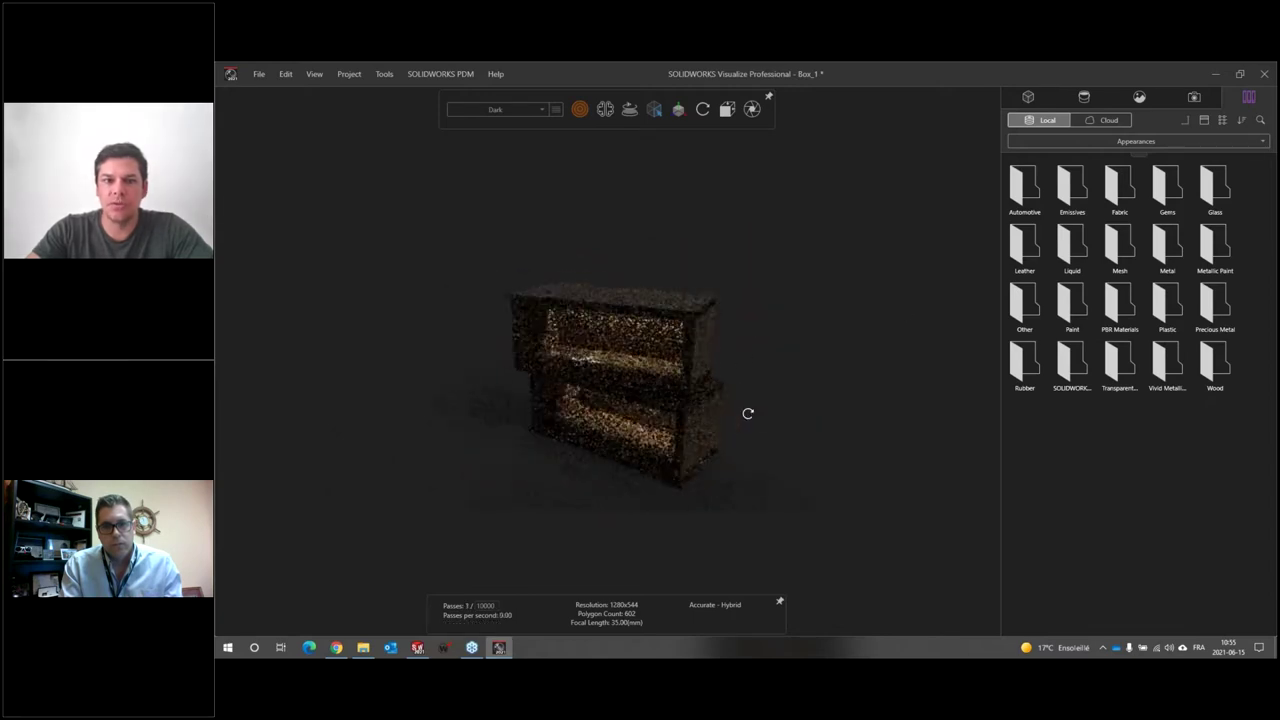
drag(676, 389, 608, 371)
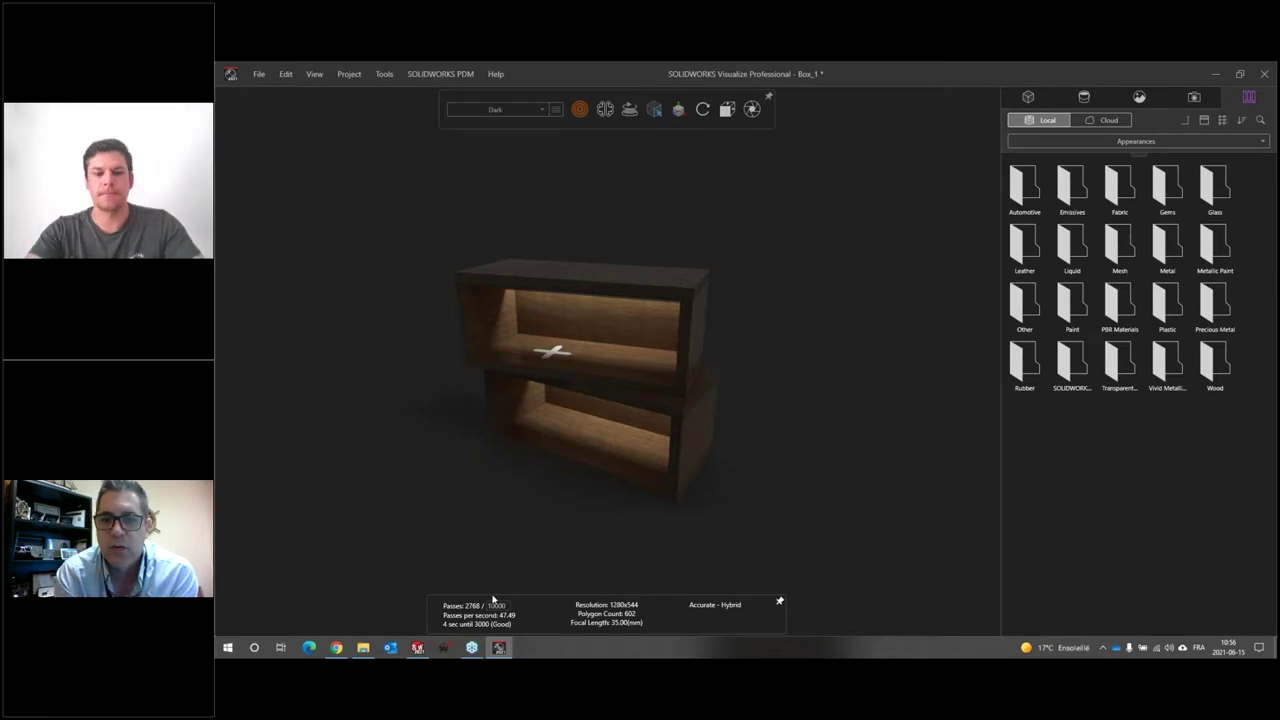
key(super+d)
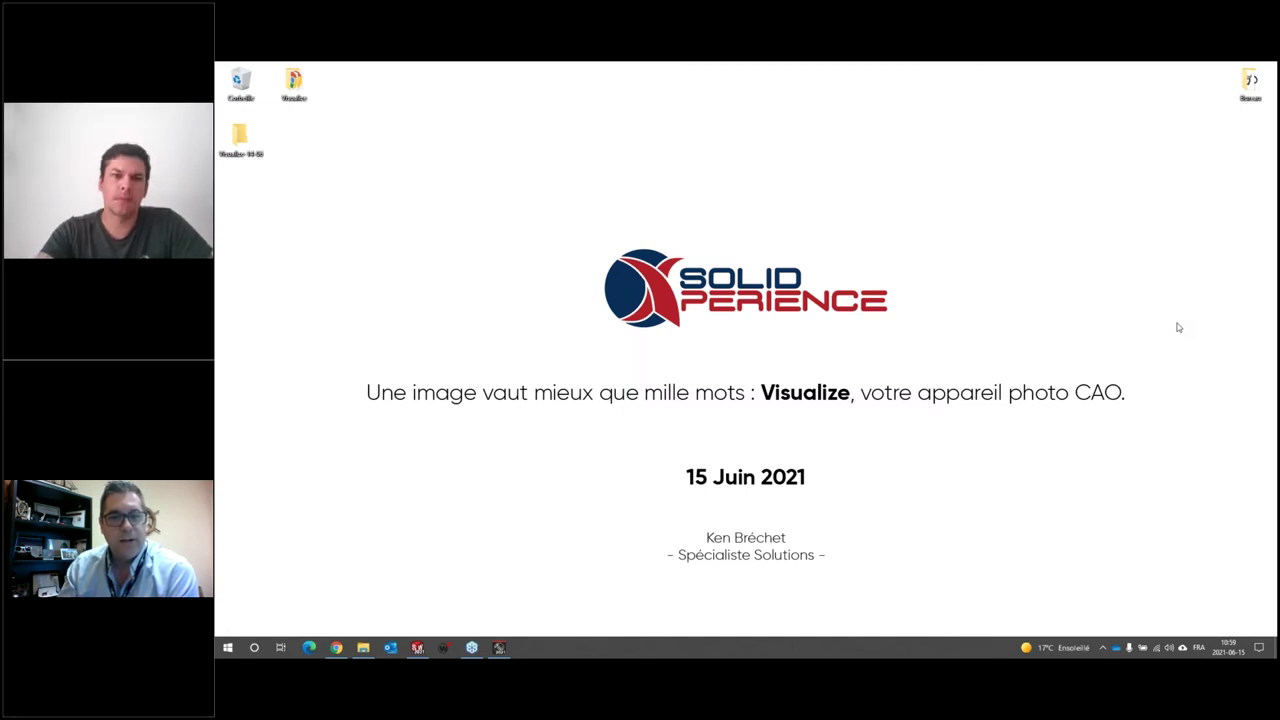
Return to the Lights part in SOLIDWORKS and show the SOLIDWORKS Visualize tab tools
click(417, 647)
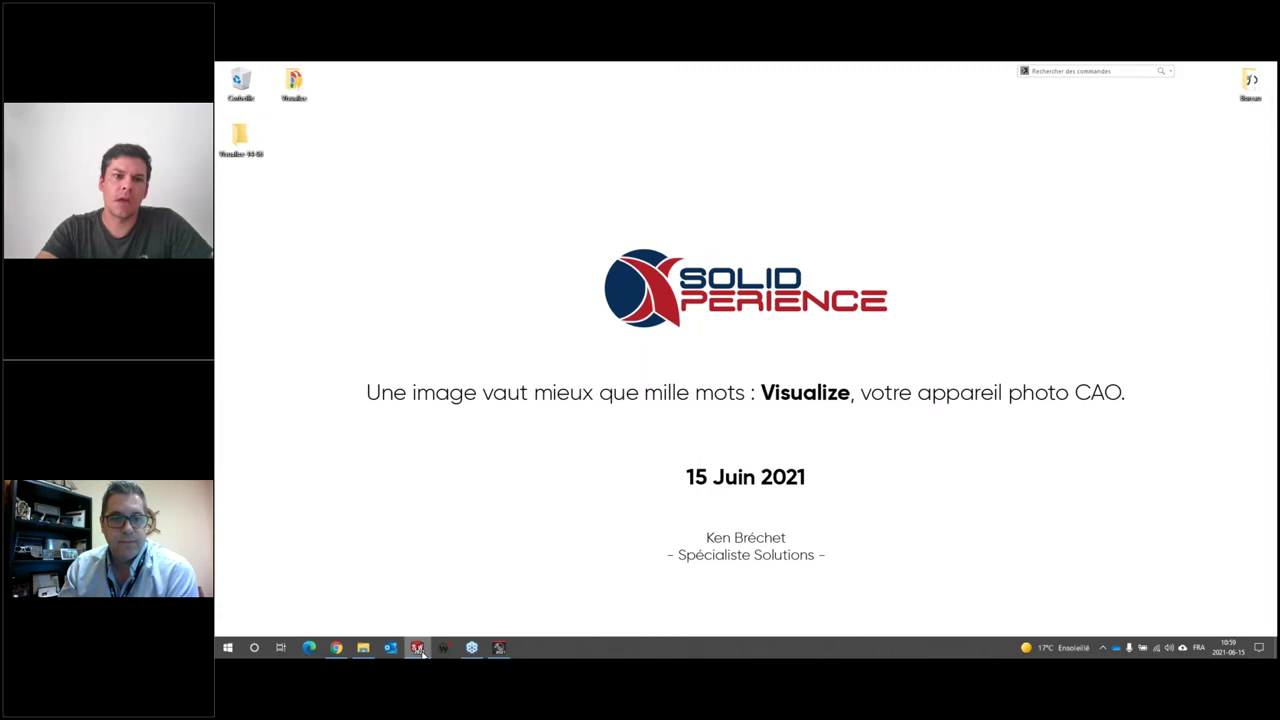
click(417, 132)
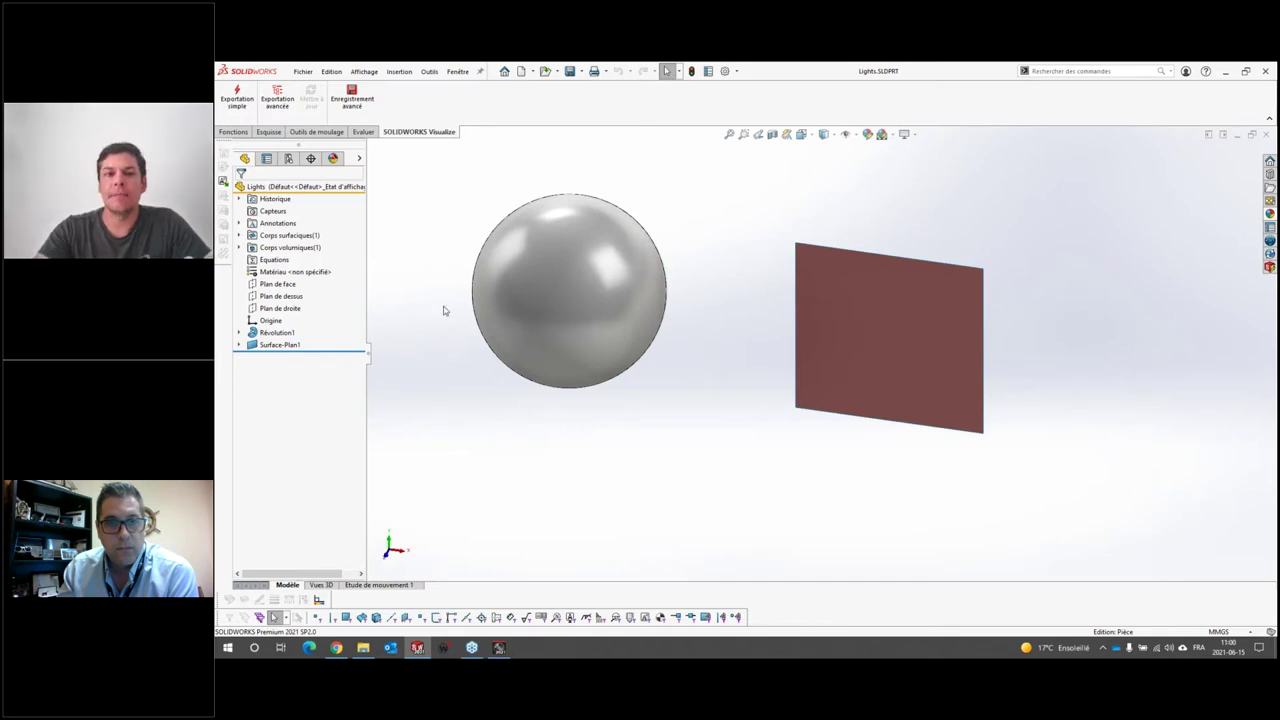
Split the sphere along the right plane with Fractionner, cutting it into two bodies
click(284, 308)
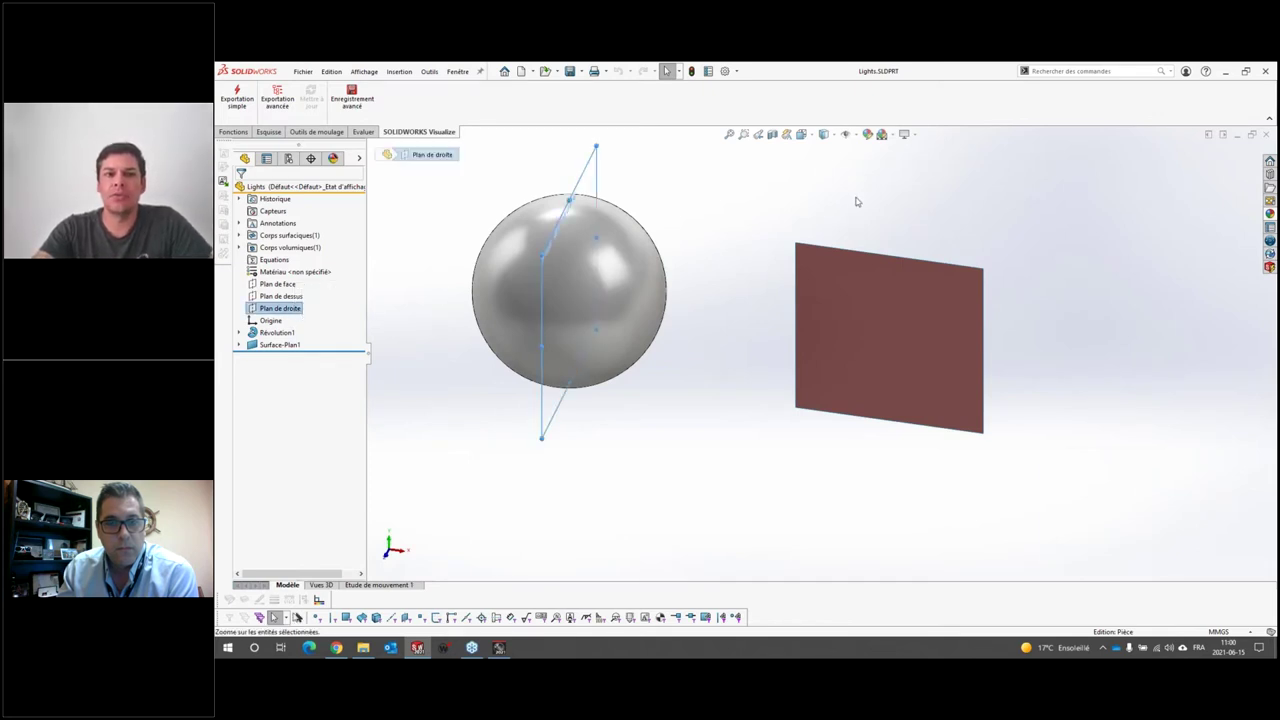
click(399, 71)
mouse_move(415, 116)
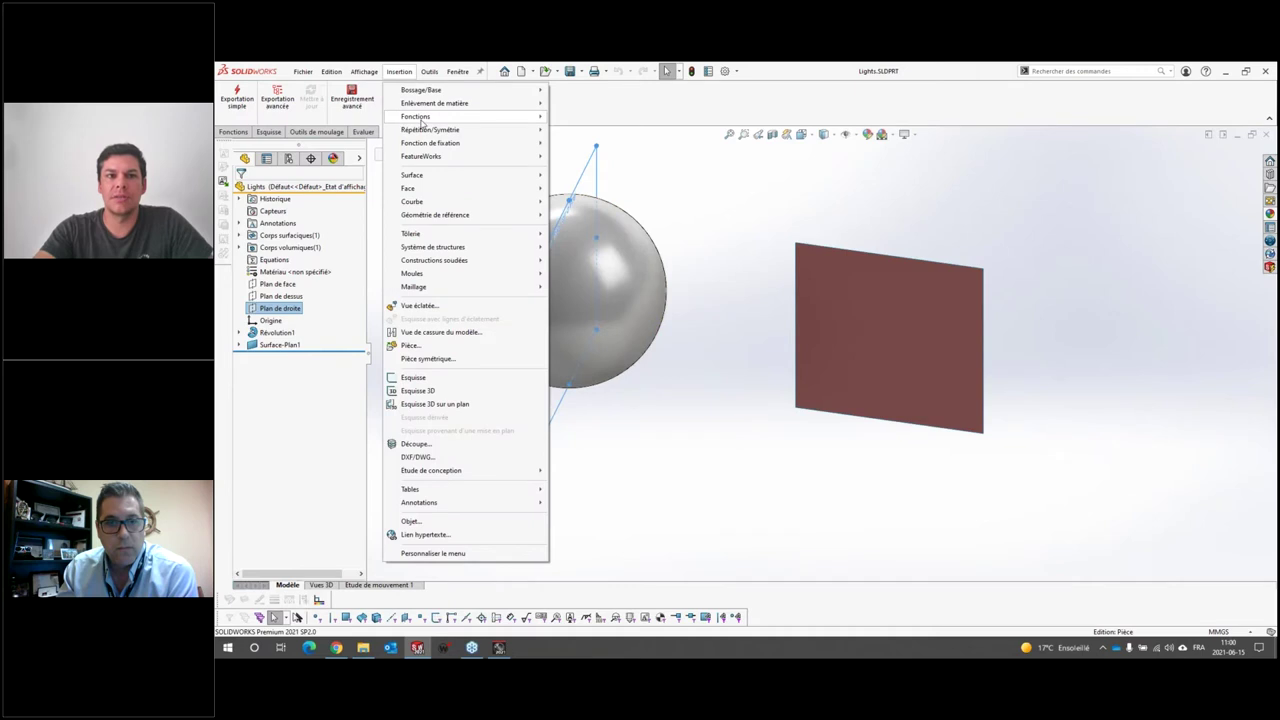
click(583, 398)
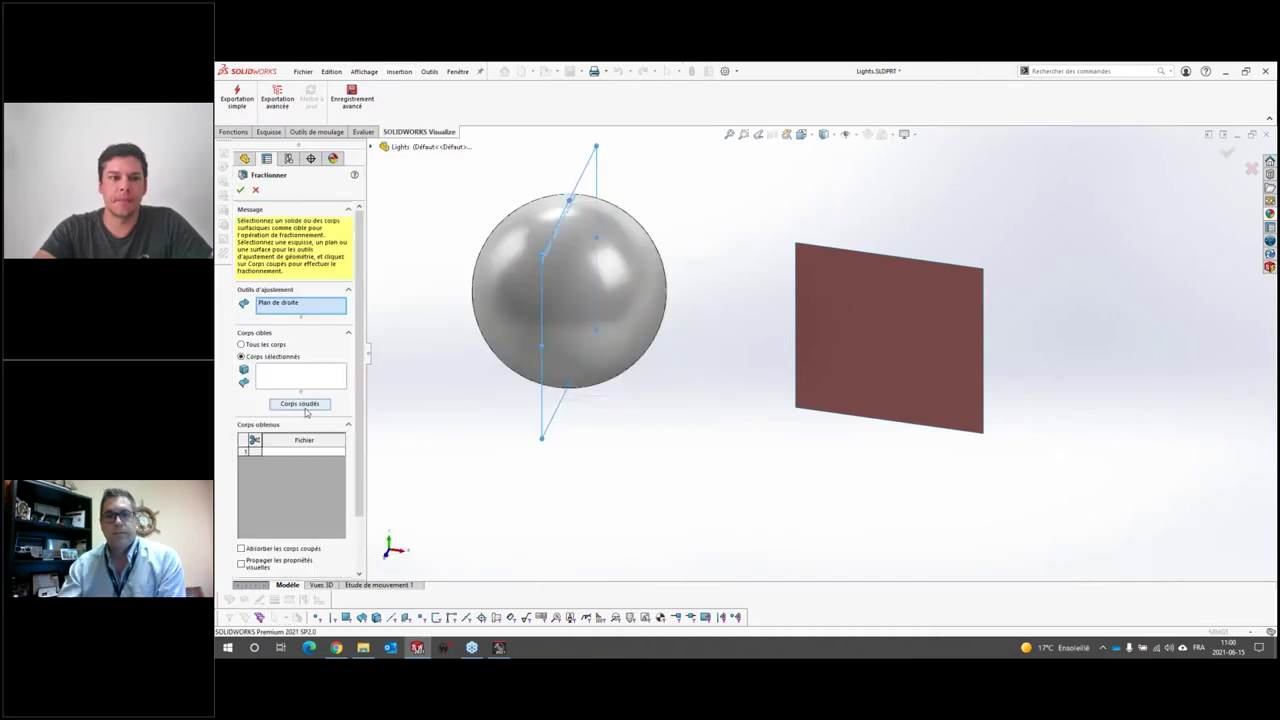
click(299, 376)
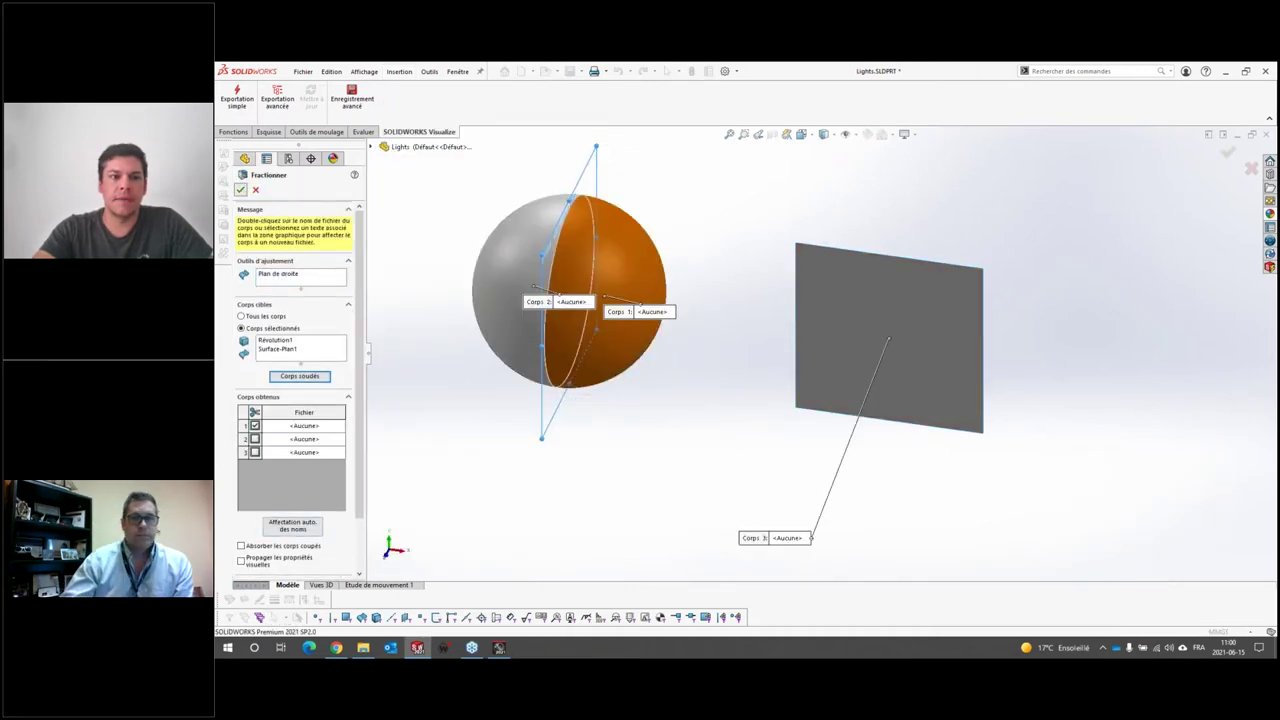
click(240, 189)
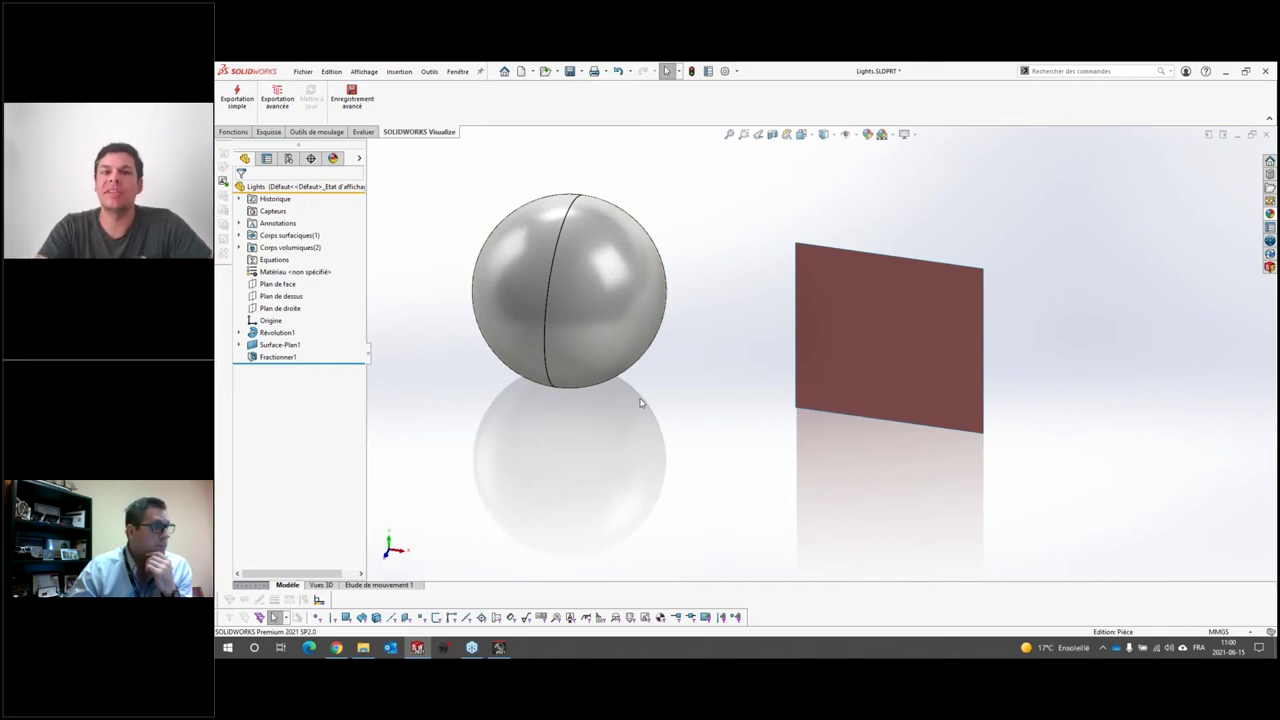
Show the two resulting bodies Fractionner1[1] and [2], then minimize SOLIDWORKS to the desktop
click(239, 247)
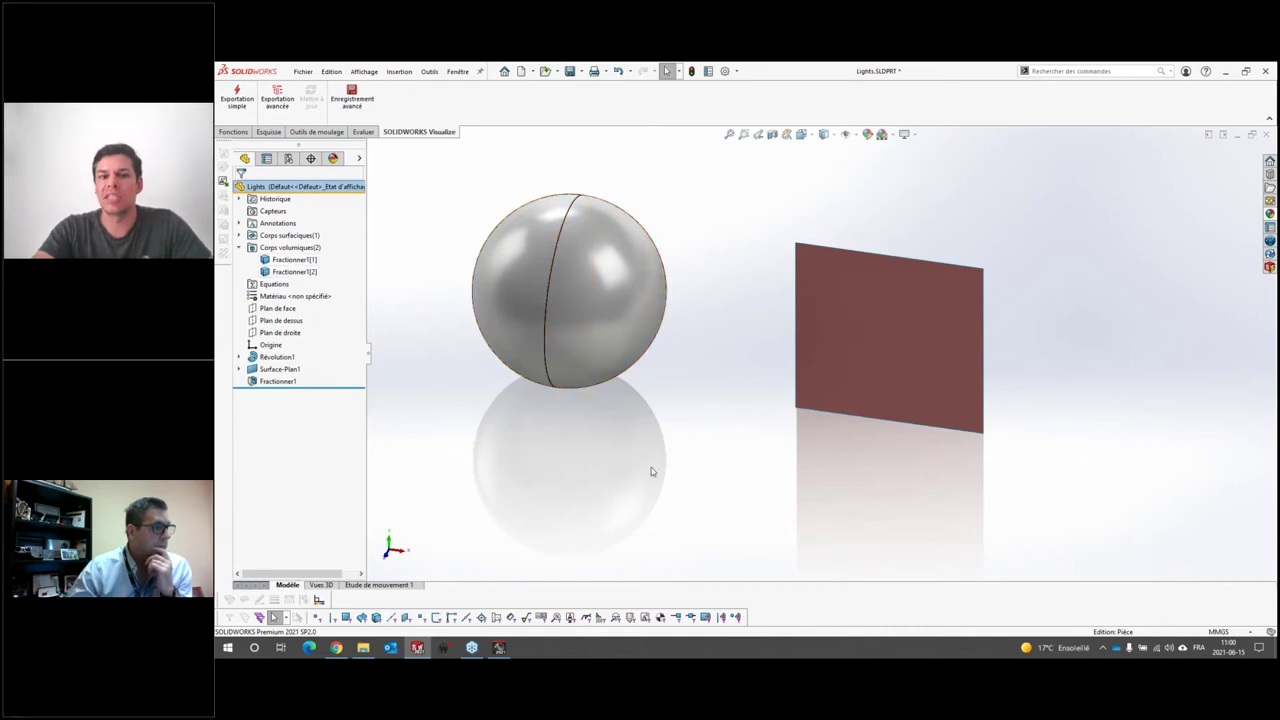
scroll(655, 300, down, 3)
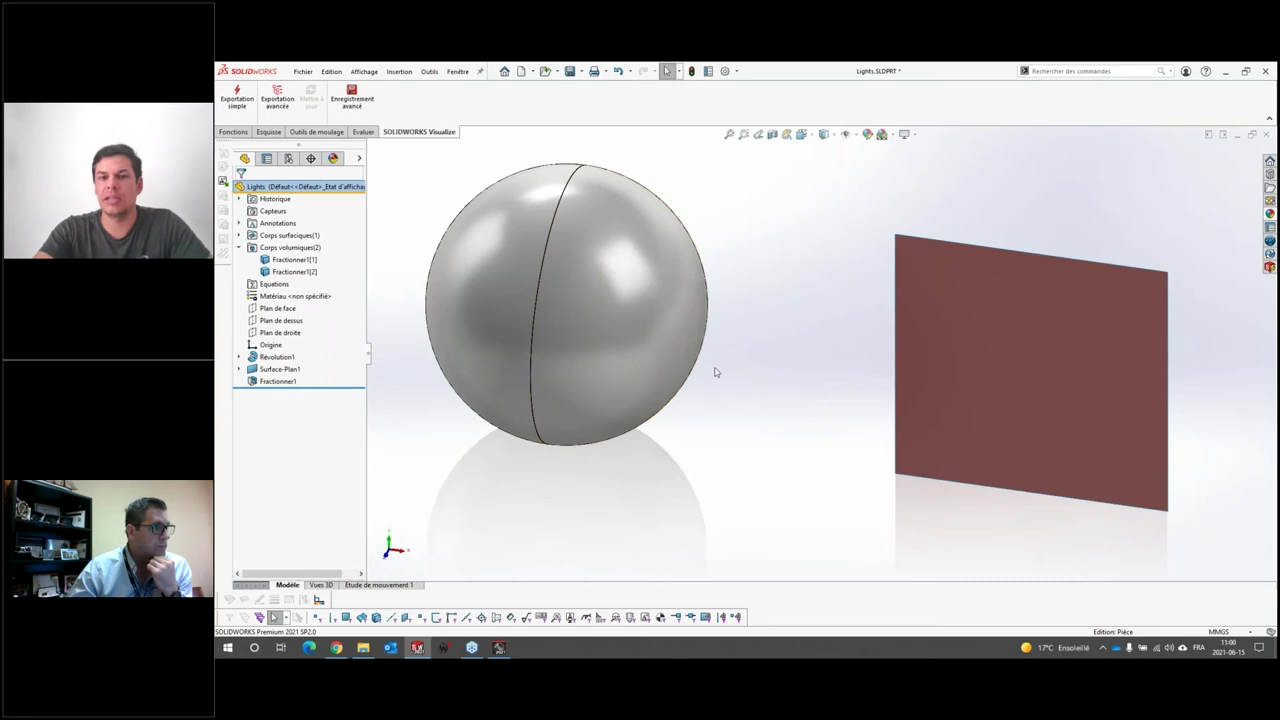
scroll(780, 416, up, 3)
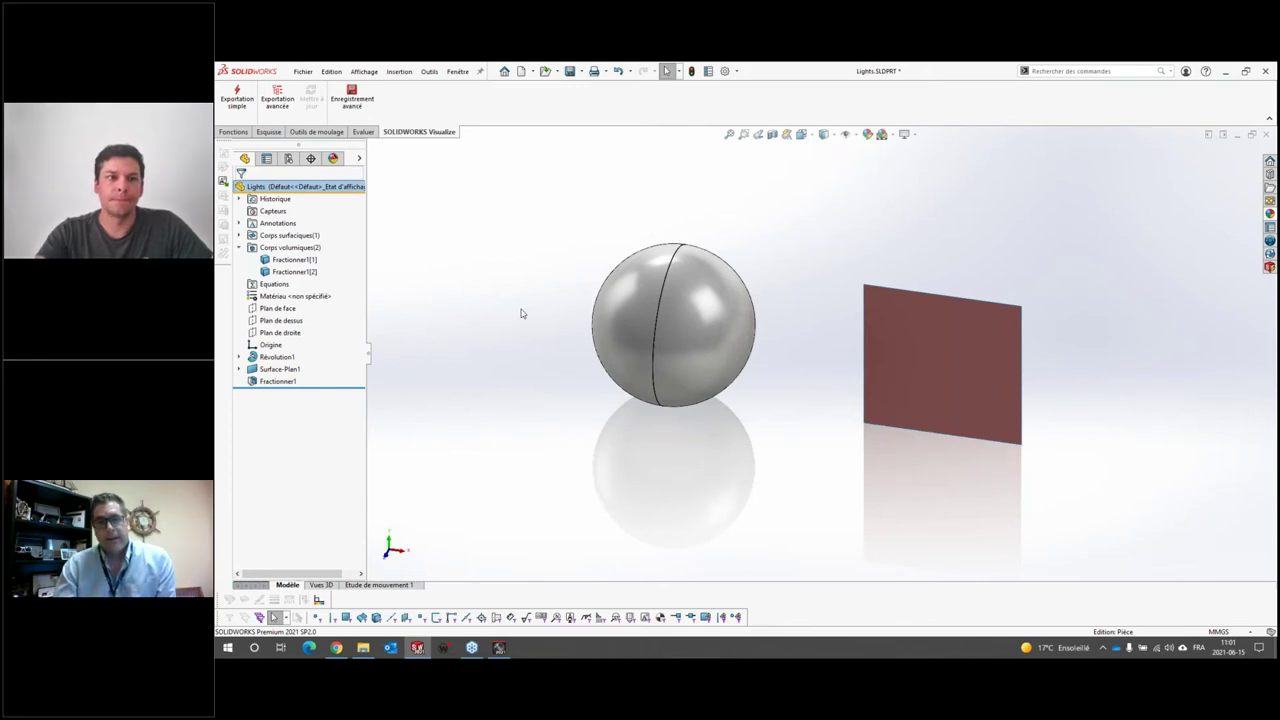
key(super+d)
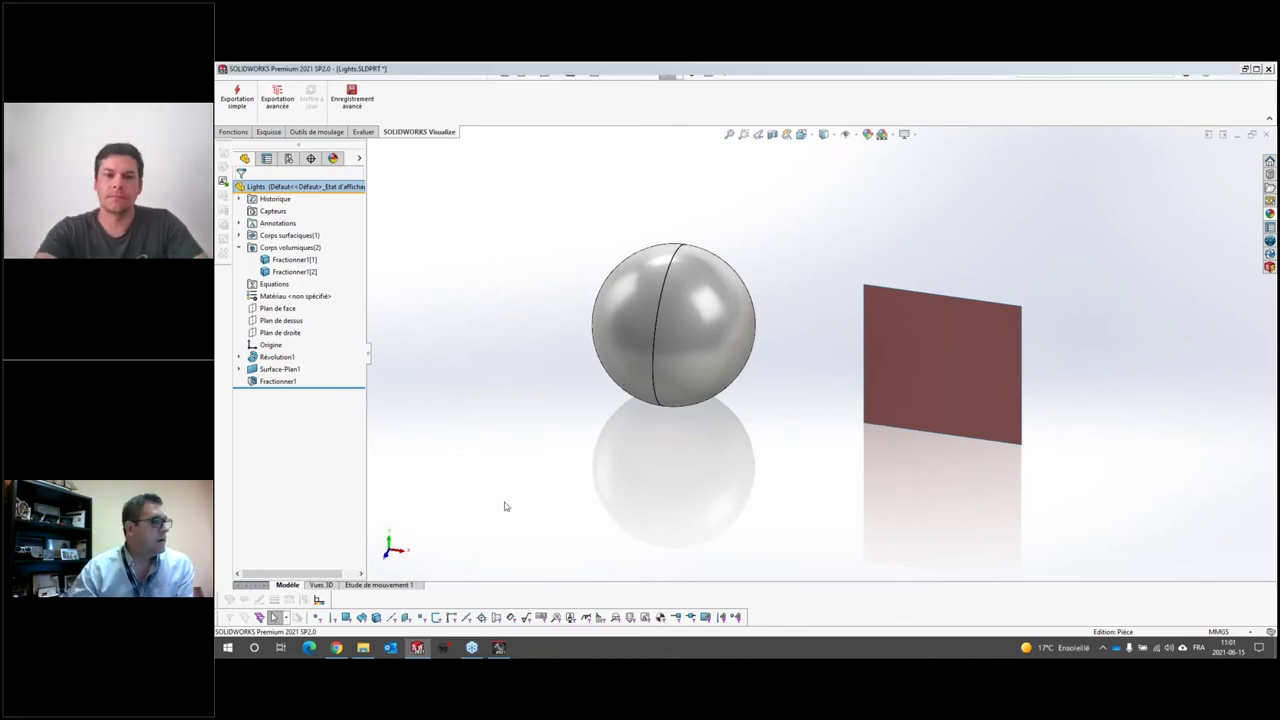